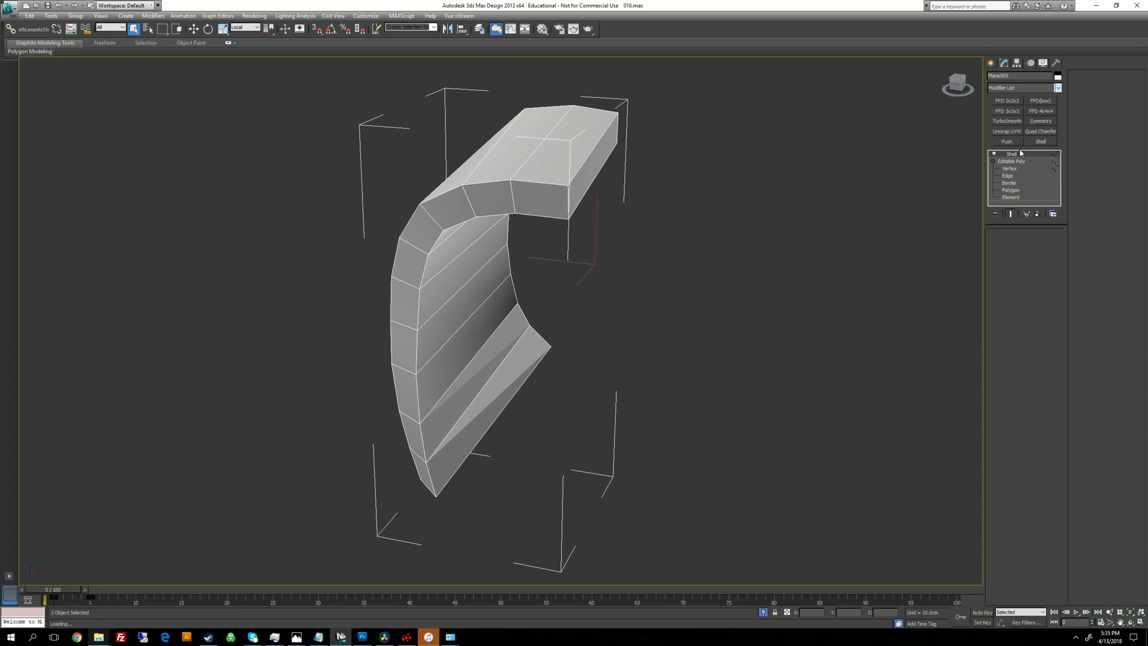
Step: Add an Edit Poly modifier above the Shell and delete the polygon capping the open top end of the half shell
left_click(1002, 154)
left_click(1022, 183)
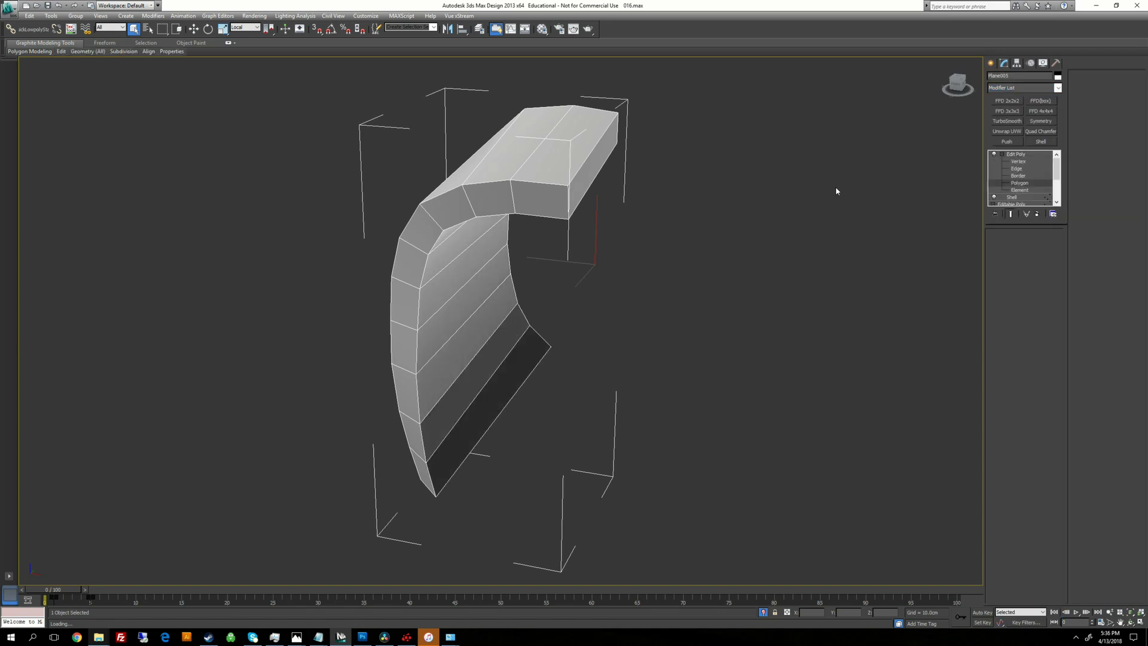
middle_click_drag(676, 185, 600, 116, "alt")
left_click(563, 149)
key("Delete")
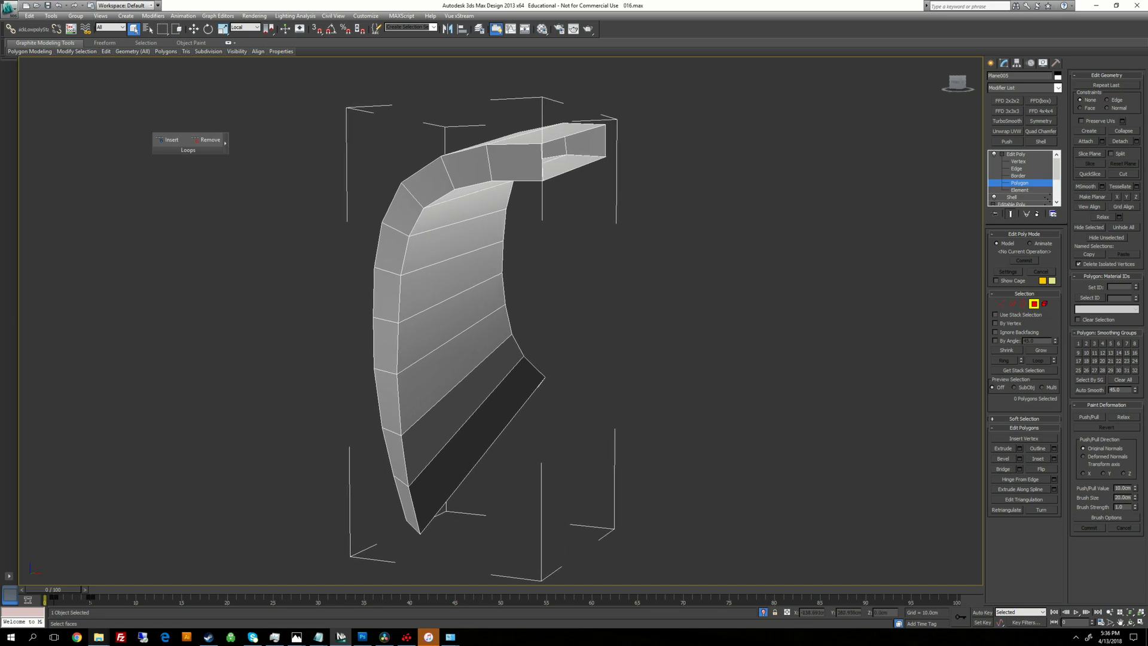
Step: Align the vertices at the open top end with the centre plane by zeroing their X position
middle_click_drag(646, 138, 688, 140, "alt")
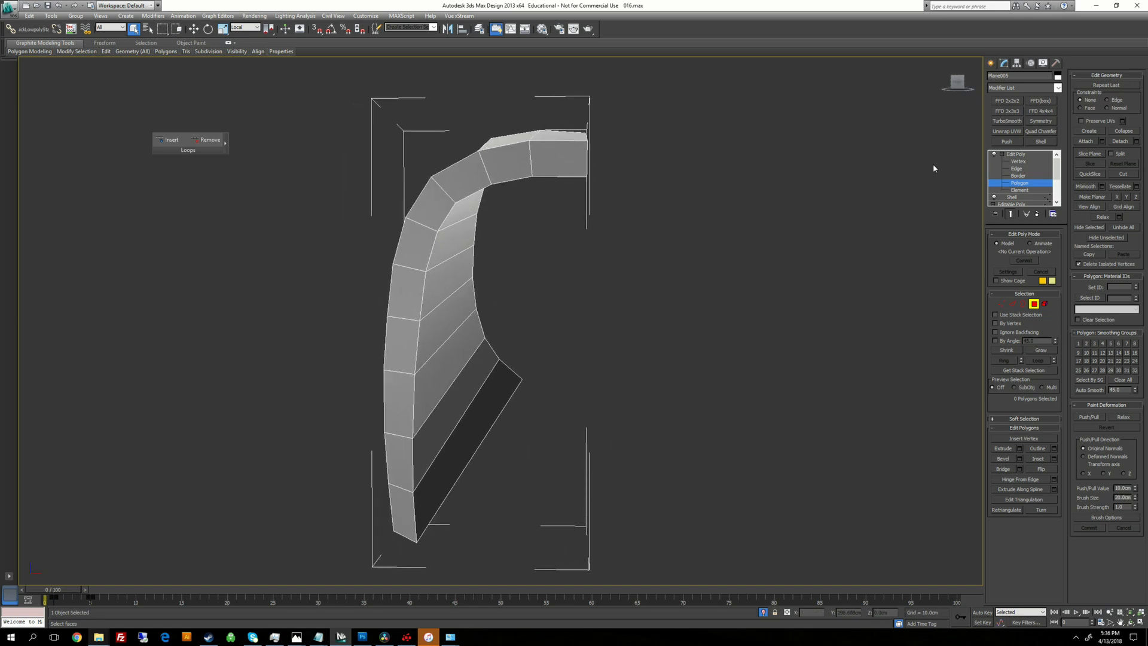
left_click(1028, 161)
key("w")
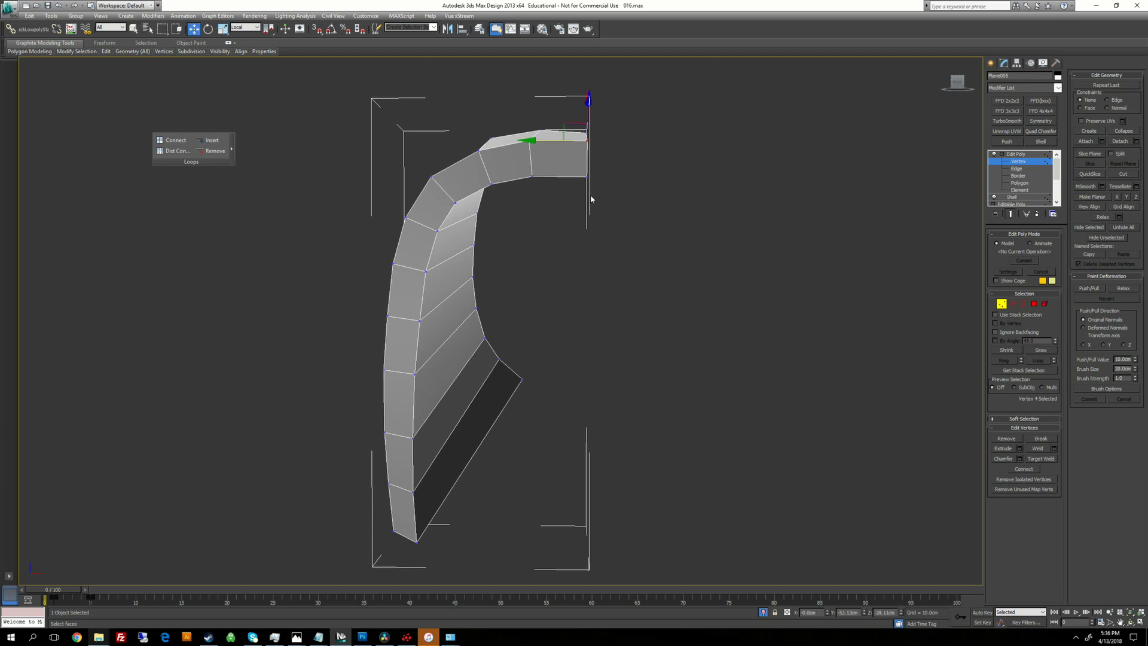
left_click(587, 176)
middle_click_drag(770, 500, 720, 451, "alt")
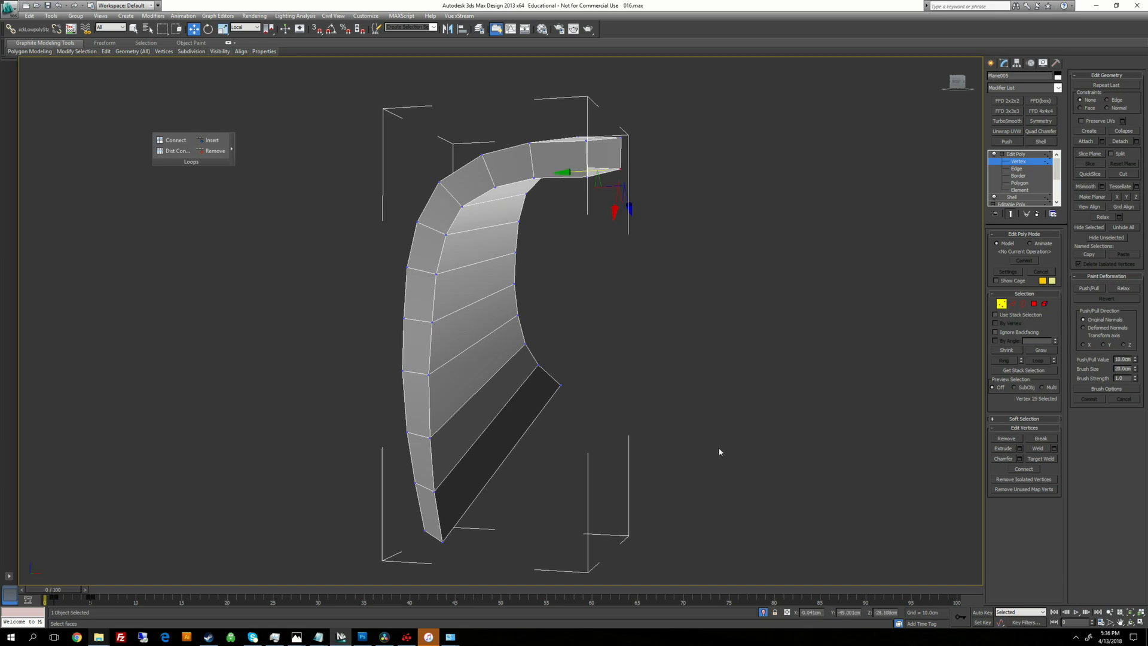
right_click(828, 613)
left_click_drag(612, 125, 636, 153)
middle_click_drag(700, 239, 687, 304)
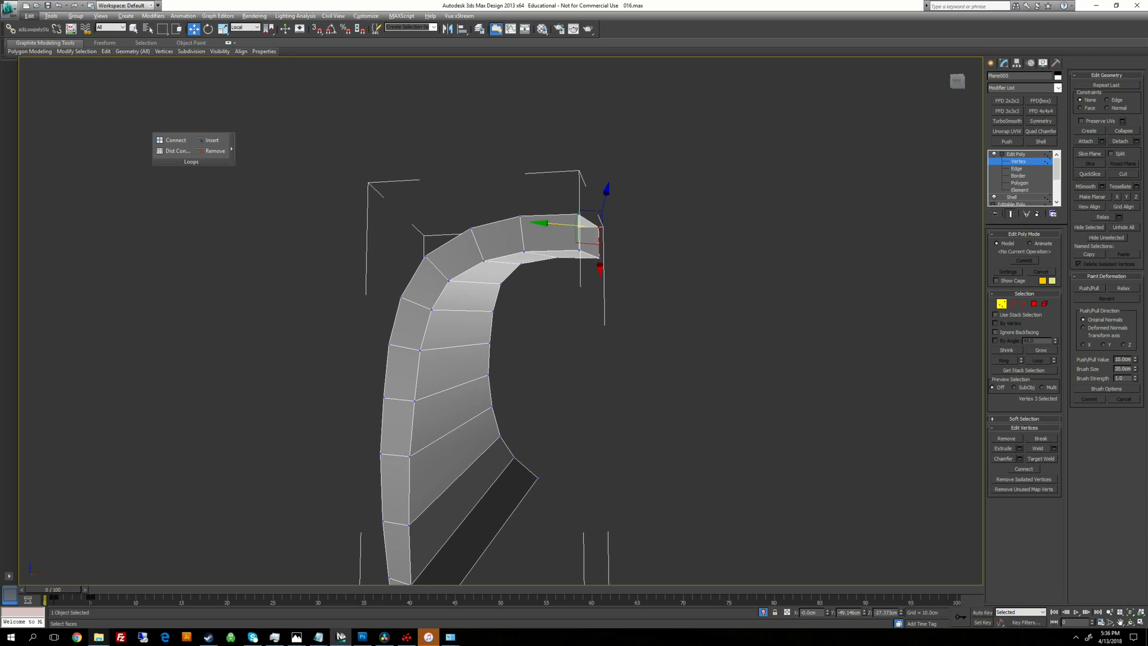
Step: Set the reference coordinate system to World and snap the upper vertices of the open end vertically to the neighbouring vertices' height
middle_click_drag(604, 281, 548, 184, "alt")
left_click(643, 246)
left_click(598, 227)
left_click(244, 28)
left_click(240, 49)
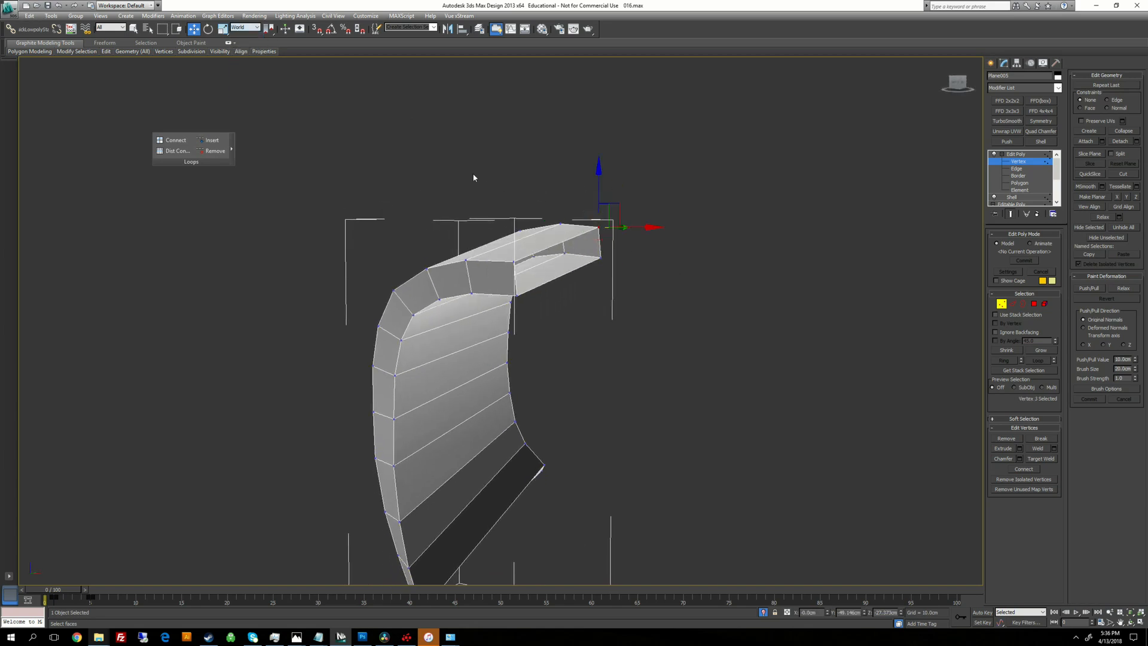
middle_click_drag(474, 177, 502, 185, "alt")
key("s")
left_click_drag(598, 194, 495, 244)
left_click(550, 247, "ctrl")
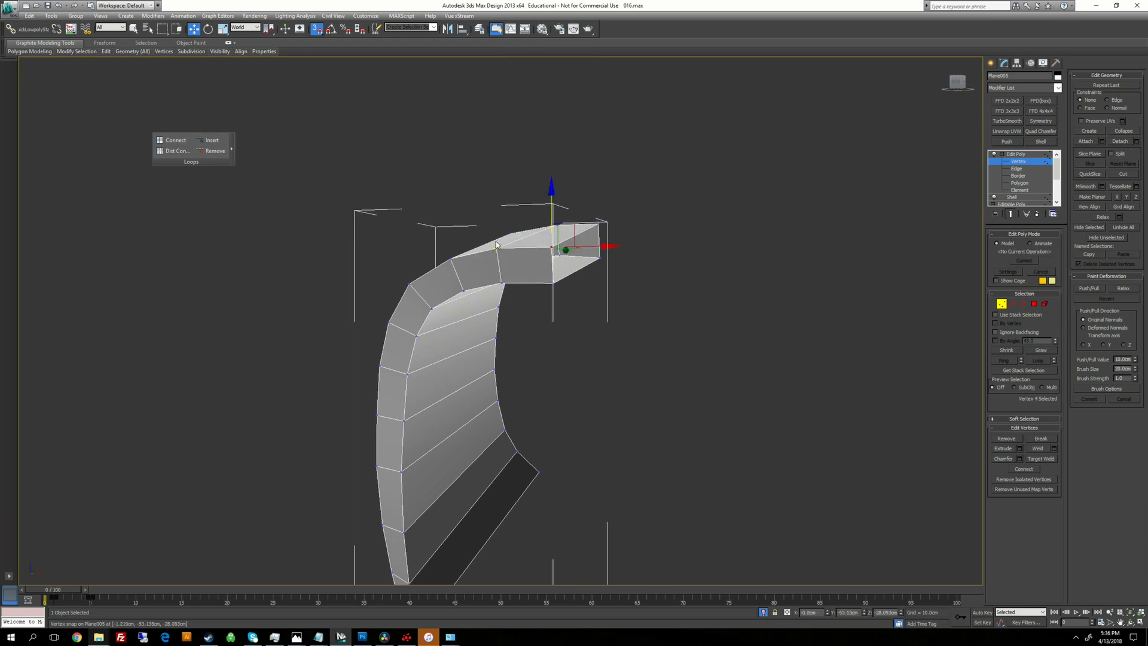
Step: Snap the lower front and back vertices of the open end vertically to the height of their adjacent vertices
middle_click_drag(602, 322, 610, 307, "alt")
left_click(610, 307)
left_click(553, 283)
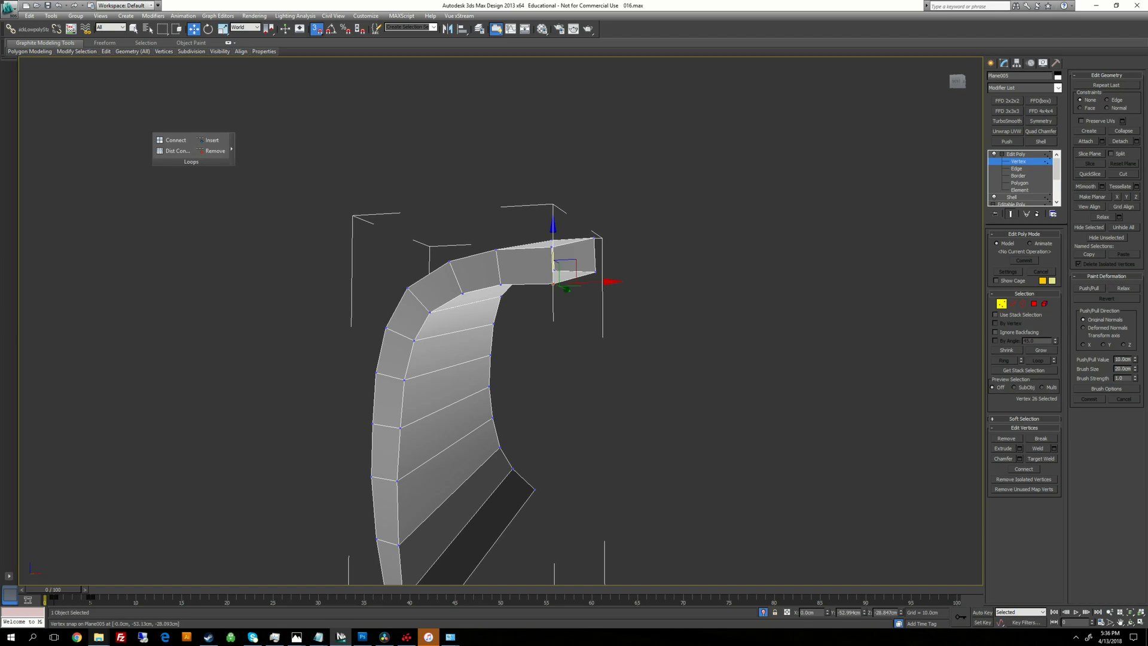
left_click_drag(553, 238, 501, 284)
left_click(608, 285)
left_click(595, 272)
middle_click_drag(603, 286, 597, 300, "alt")
left_click_drag(595, 235, 554, 275)
middle_click_drag(574, 299, 616, 284, "alt")
left_click(710, 284)
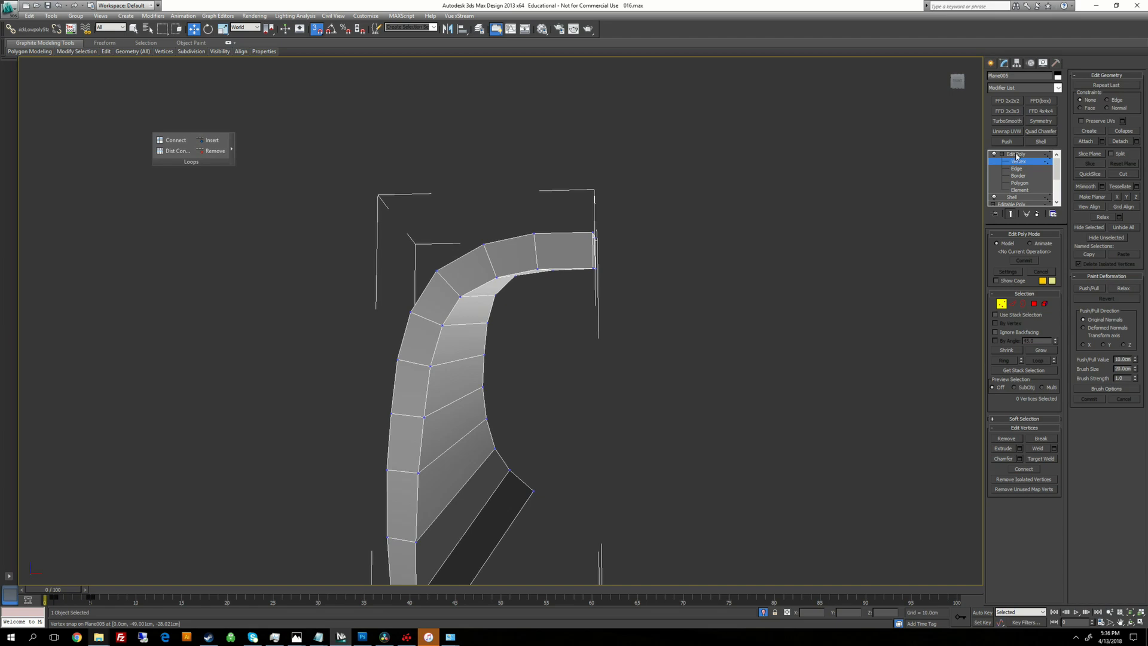
Step: Check the object's pivot placement and mirror the half shell with a Symmetry modifier on the Z axis
left_click(1017, 63)
left_click(1024, 119)
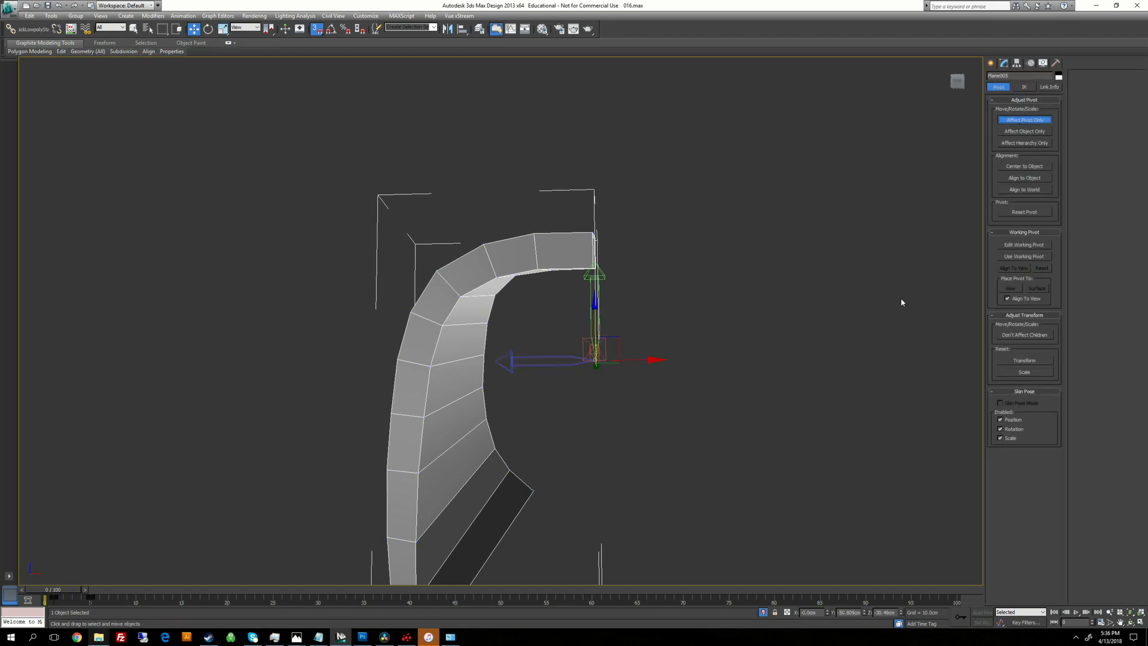
left_click(1026, 121)
left_click(1003, 64)
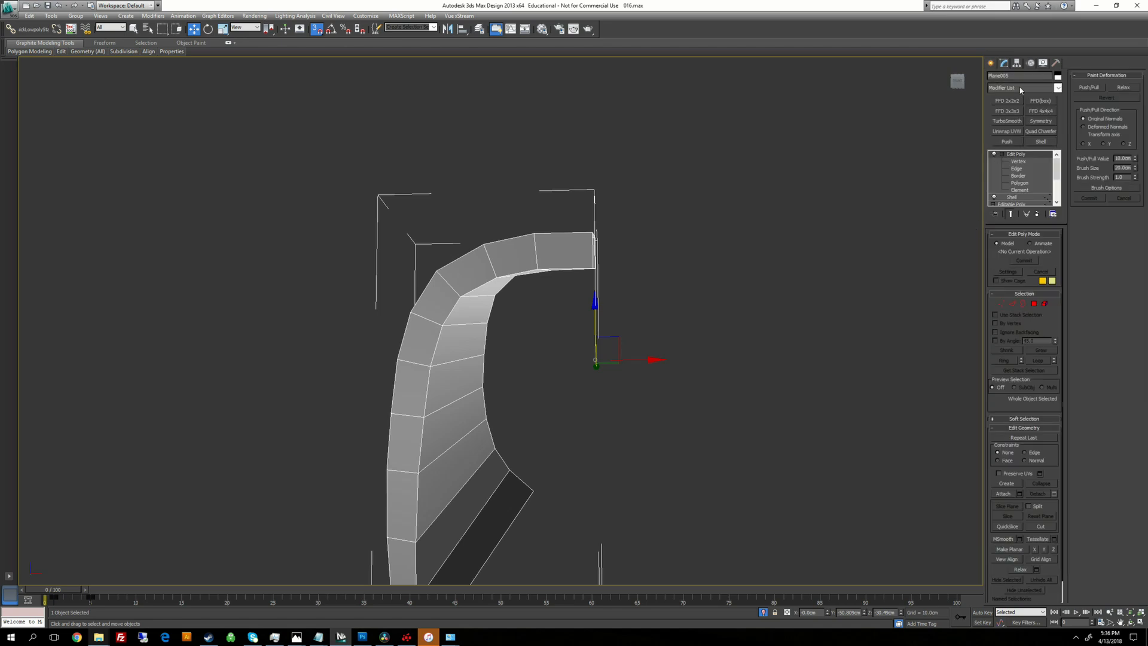
left_click(1045, 122)
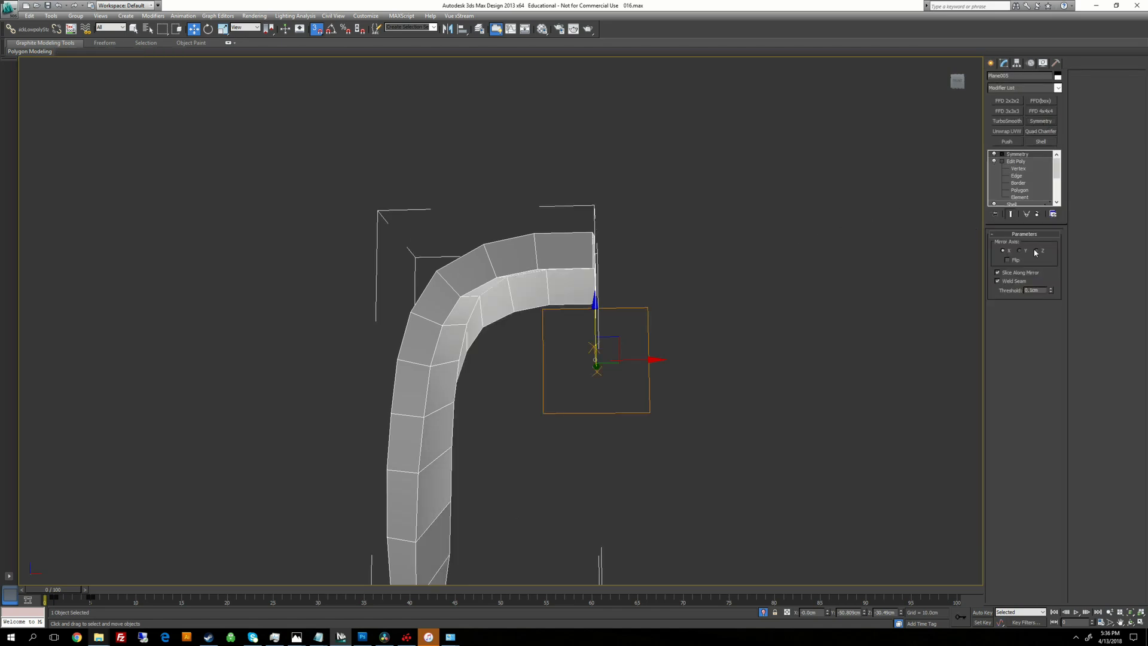
left_click(1036, 251)
middle_click_drag(895, 192, 856, 214, "alt")
scroll(844, 220, "down", 3)
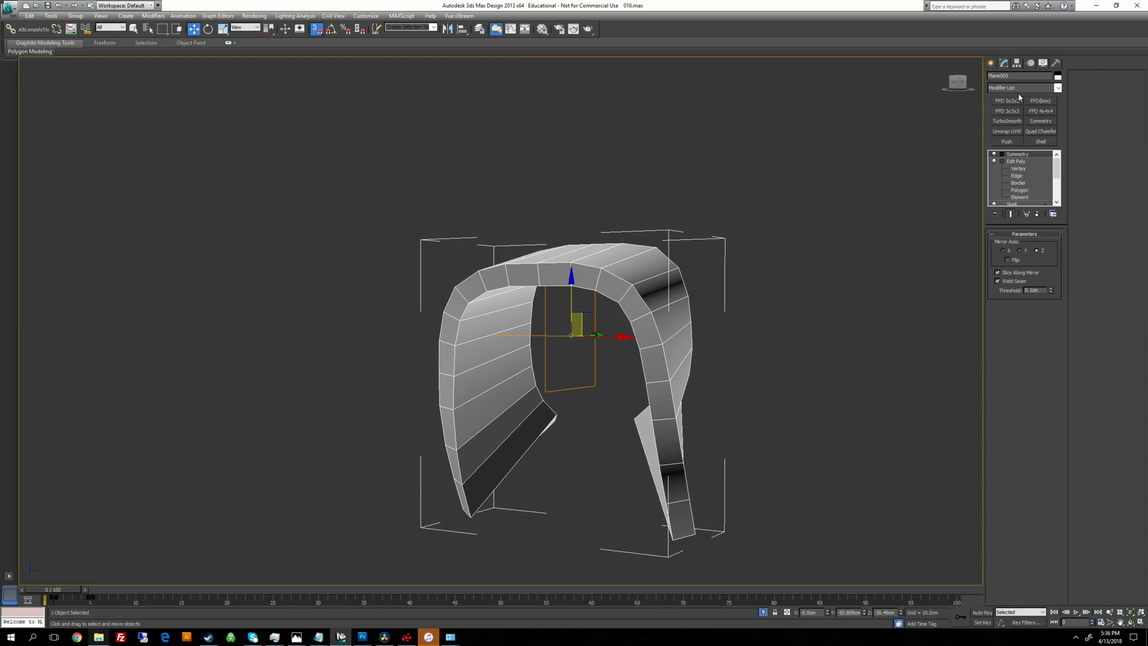
Step: Collapse the expanded modifier entries and add an Edit Poly modifier on top of the Symmetry
left_click(1002, 161)
left_click(993, 176)
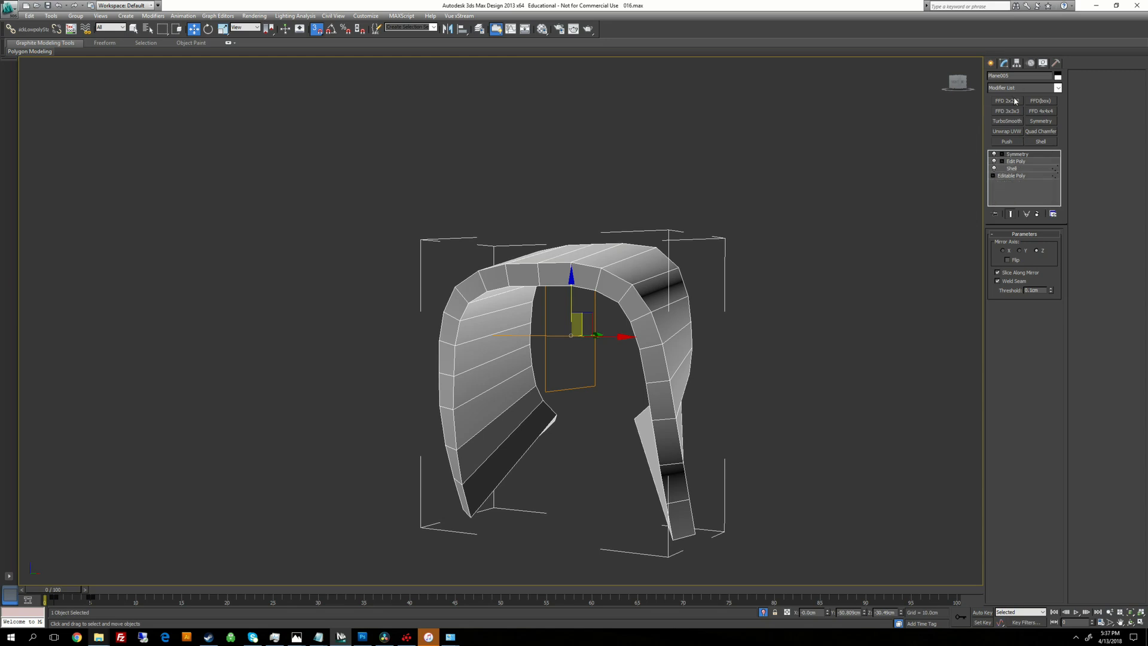
left_click(1014, 84)
key("e")
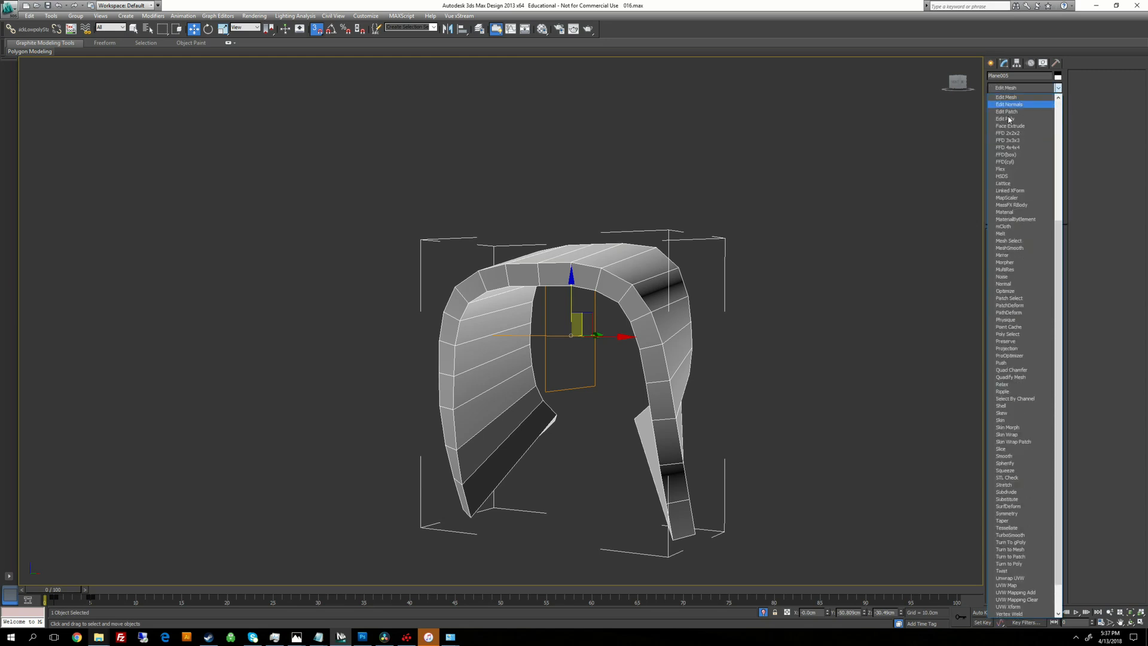
left_click(1008, 119)
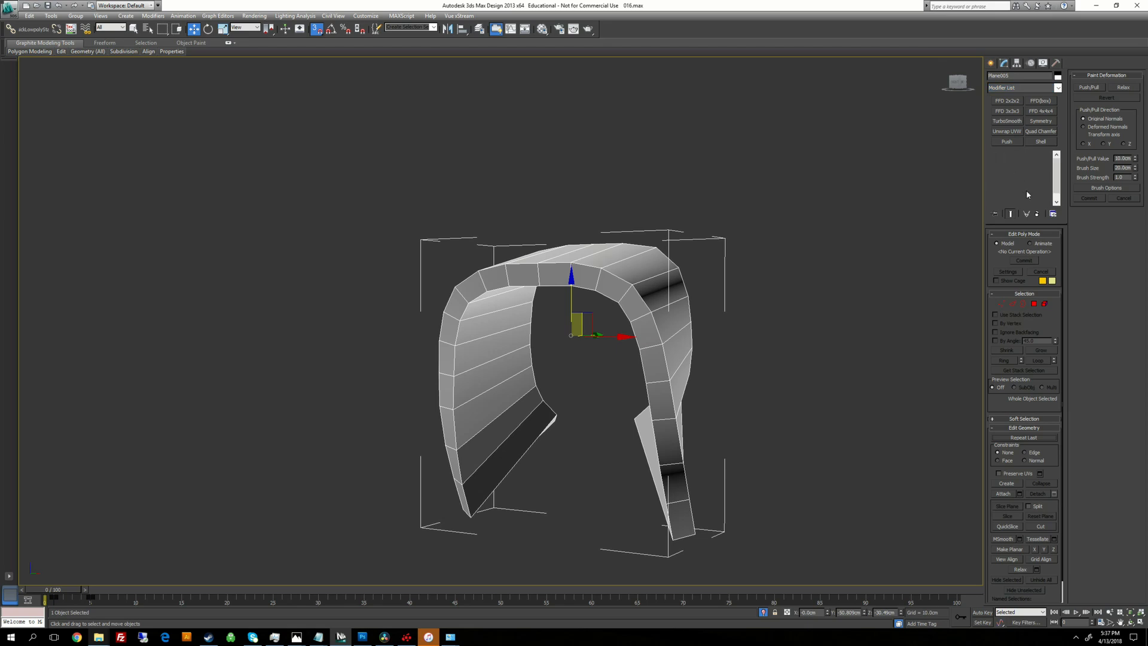
Step: Select the polygons around the shell's rim without the two bottom end faces and auto smooth them with a 180 threshold
key("4")
middle_click_drag(571, 270, 623, 270, "alt")
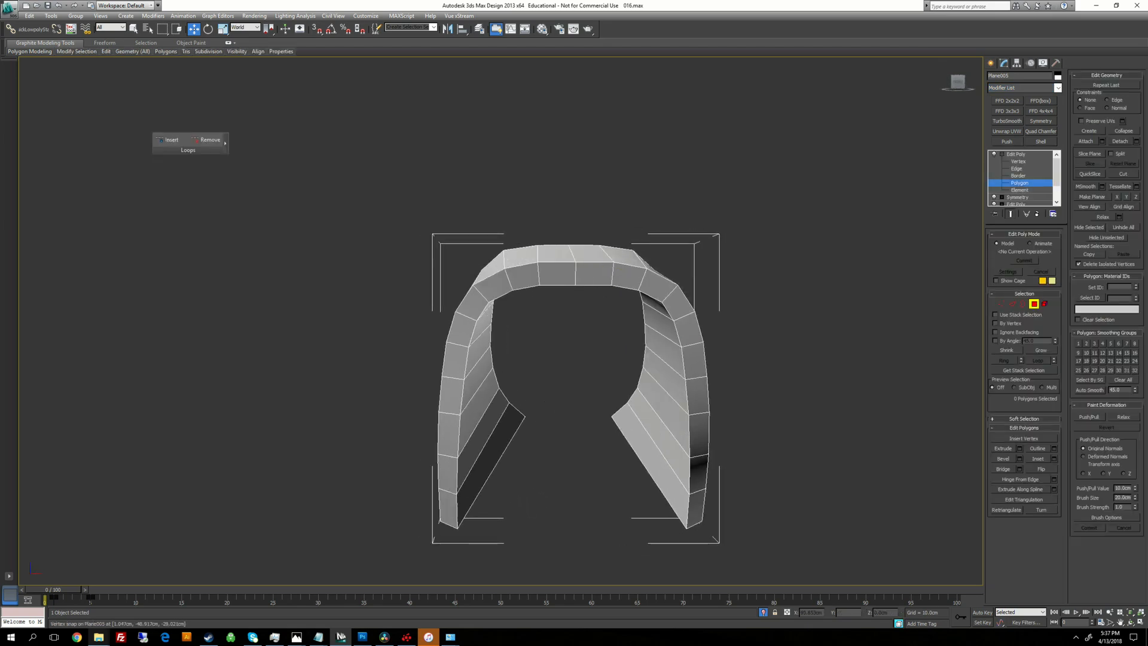
left_click(596, 266)
left_click(653, 269, "shift")
middle_click_drag(653, 269, 561, 299, "alt")
left_click(486, 375, "alt")
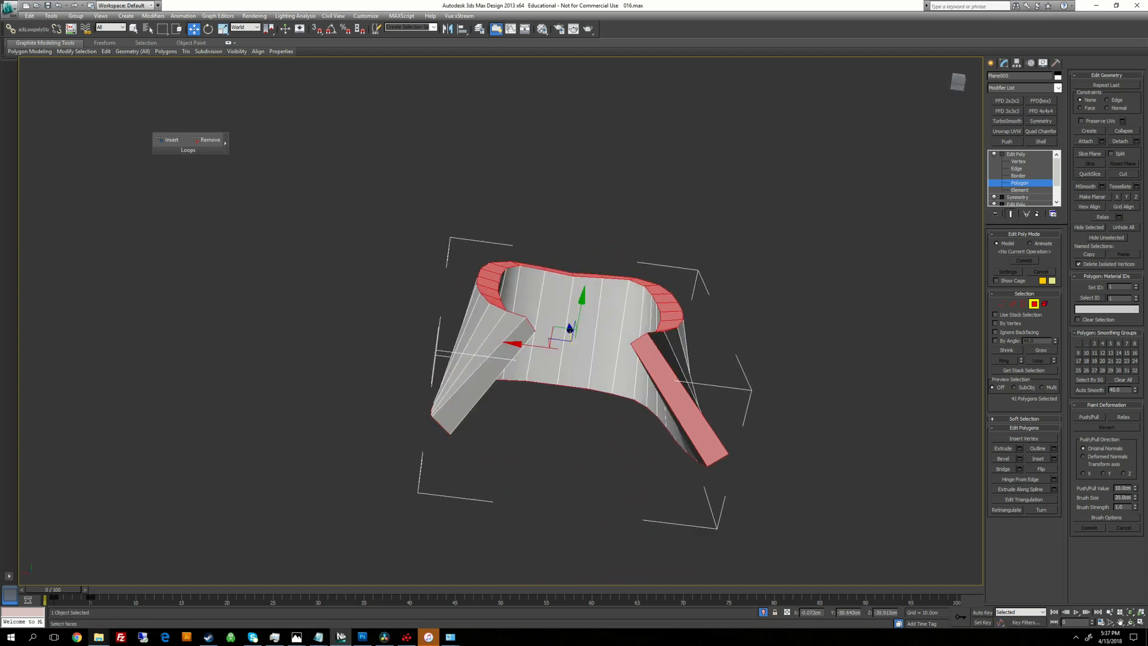
left_click(682, 400, "alt")
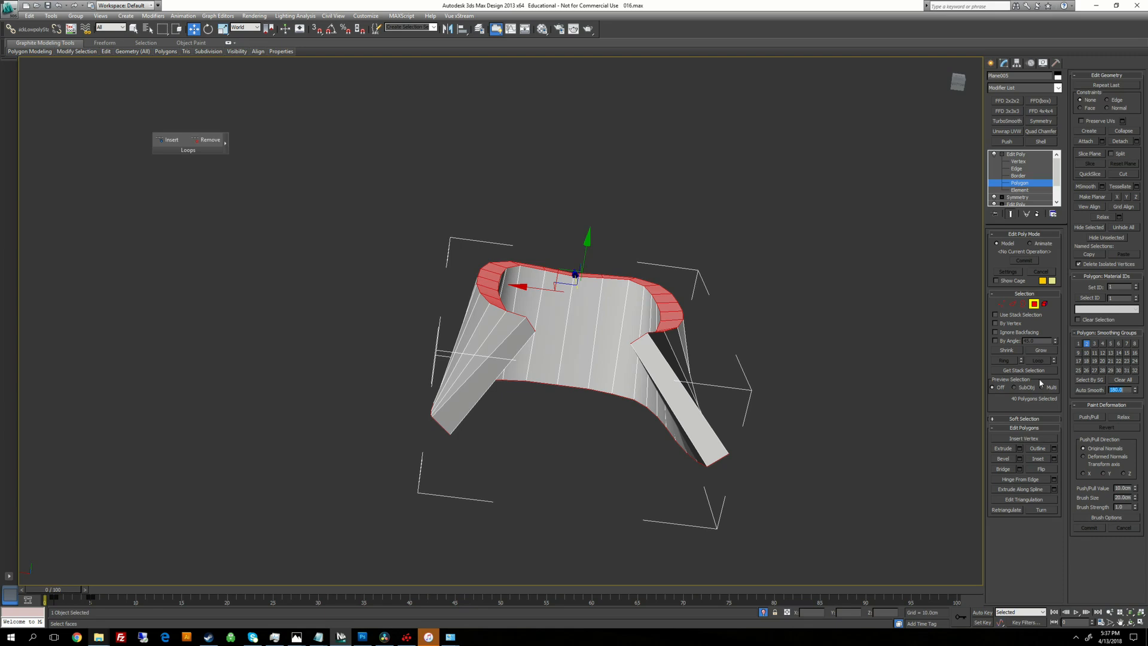
Step: Select the shell's inner and outer surface polygons without the two bottom end faces and auto smooth them
middle_click_drag(711, 341, 727, 397, "alt")
left_click(485, 404)
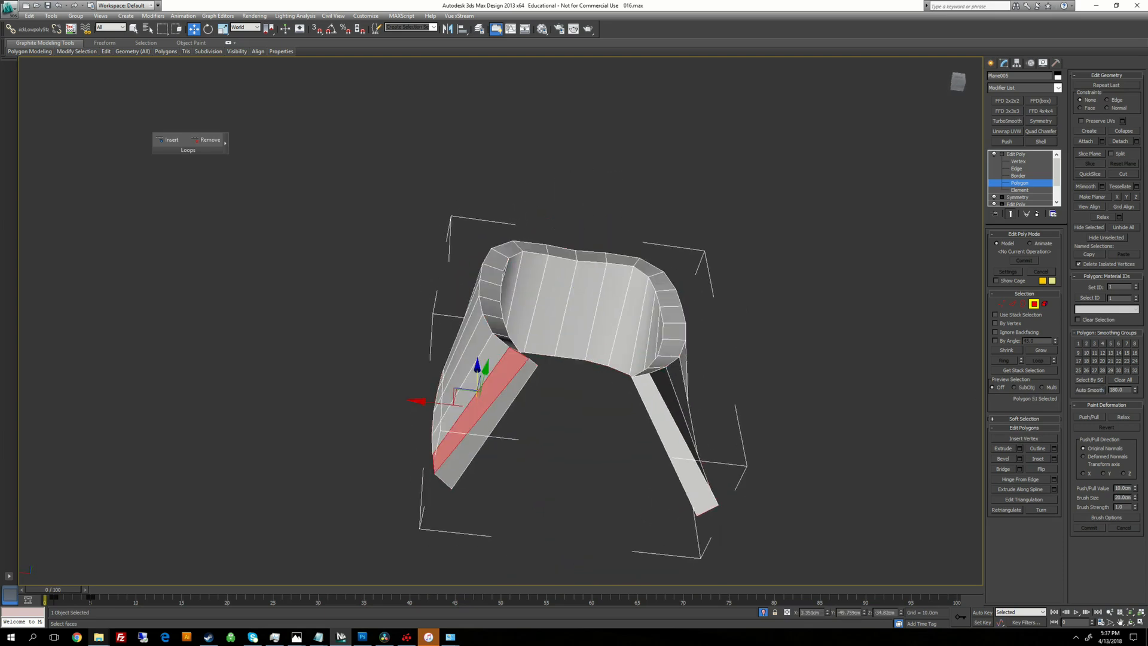
left_click(473, 388, "shift")
left_click(489, 421, "alt")
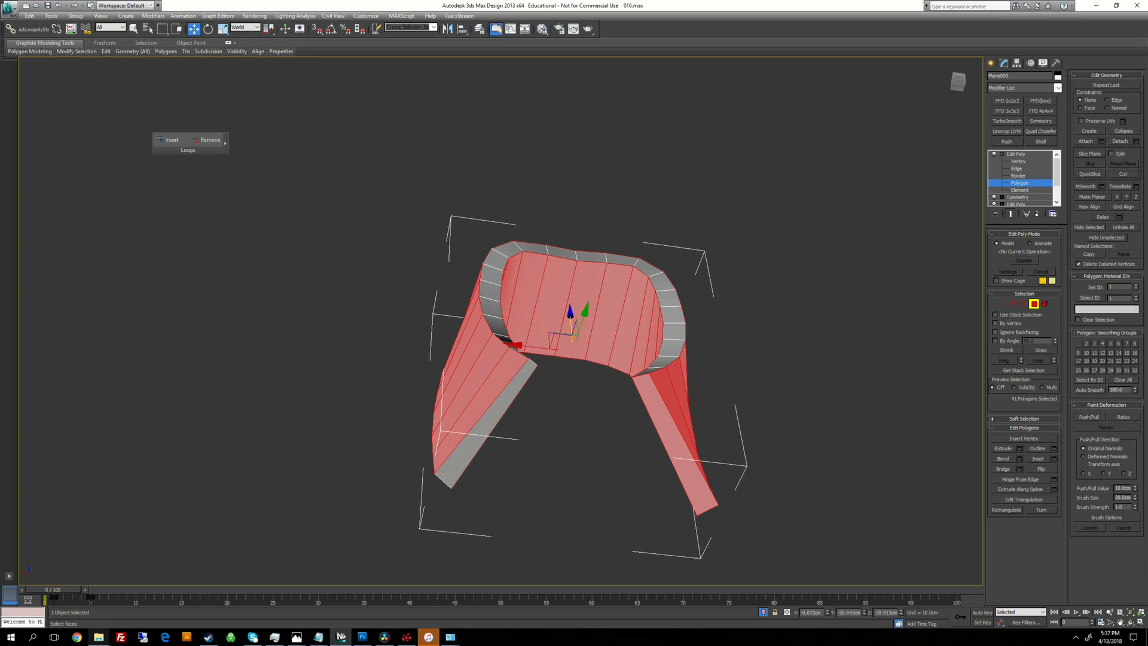
left_click(674, 444, "alt")
left_click(1089, 390)
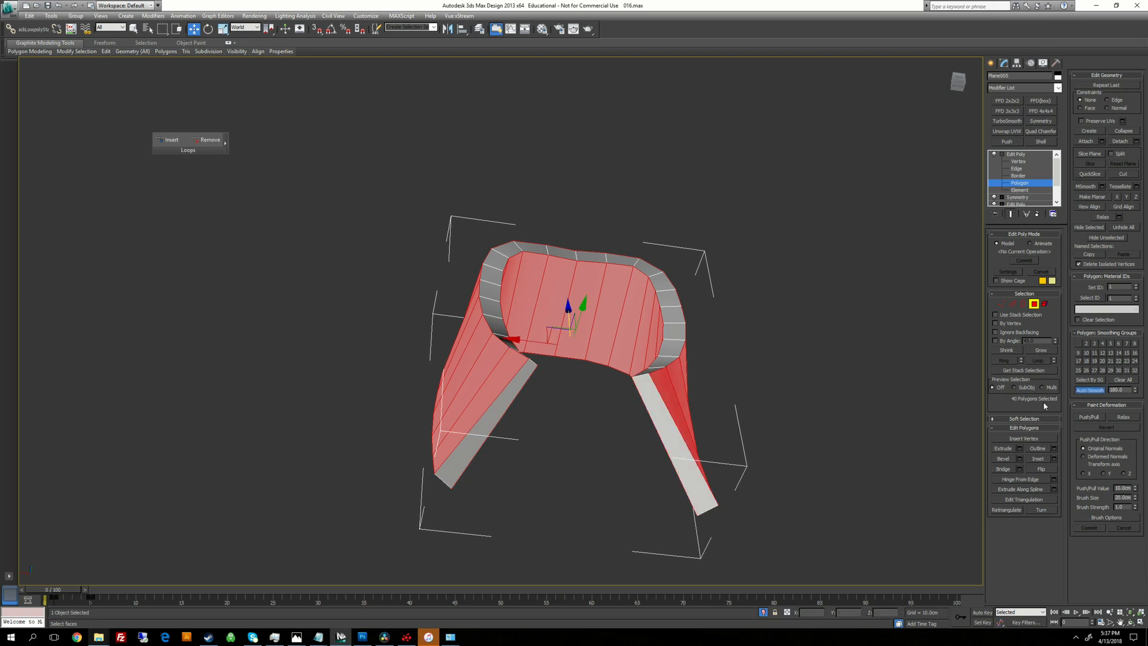
Step: Select the two bottom end polygons of the shell and auto smooth them separately
left_click(759, 433)
left_click(676, 445)
left_click(488, 425, "ctrl")
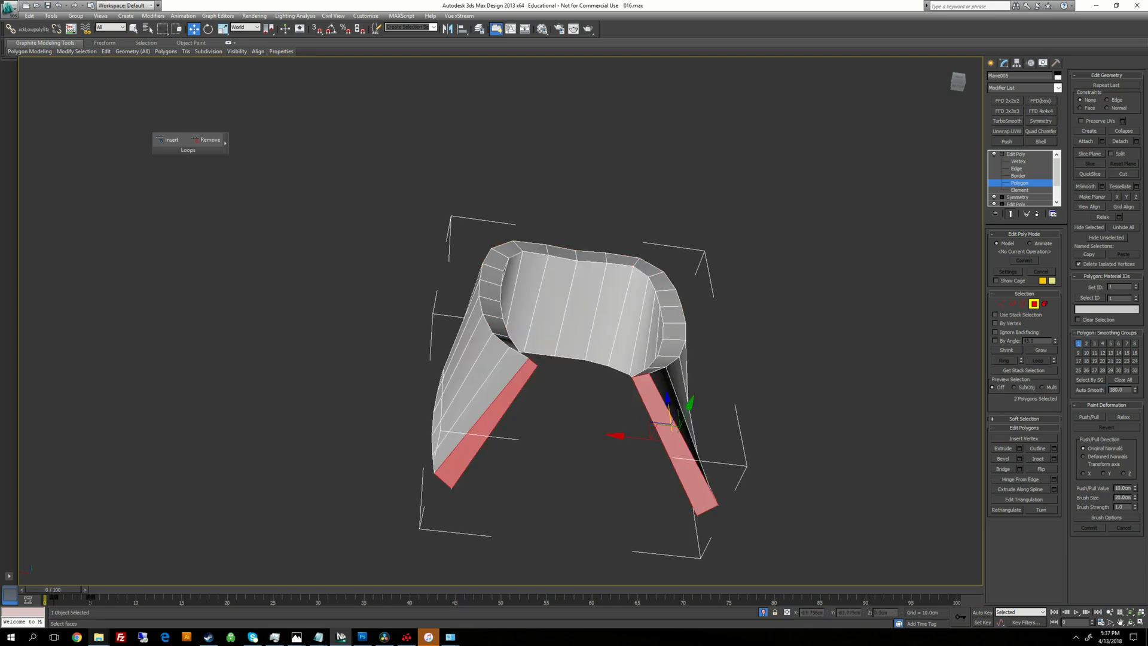
left_click(1102, 392)
Step: Examine the smoothed shell on its own and against the surrounding parts in a straight-on view, and isolate it again
mouse_move(676, 341)
middle_mouse_down("alt")
mouse_move(745, 406)
mouse_move(831, 386)
mouse_move(777, 382)
mouse_move(920, 353)
mouse_move(658, 338)
mouse_move(843, 325)
middle_mouse_up("alt")
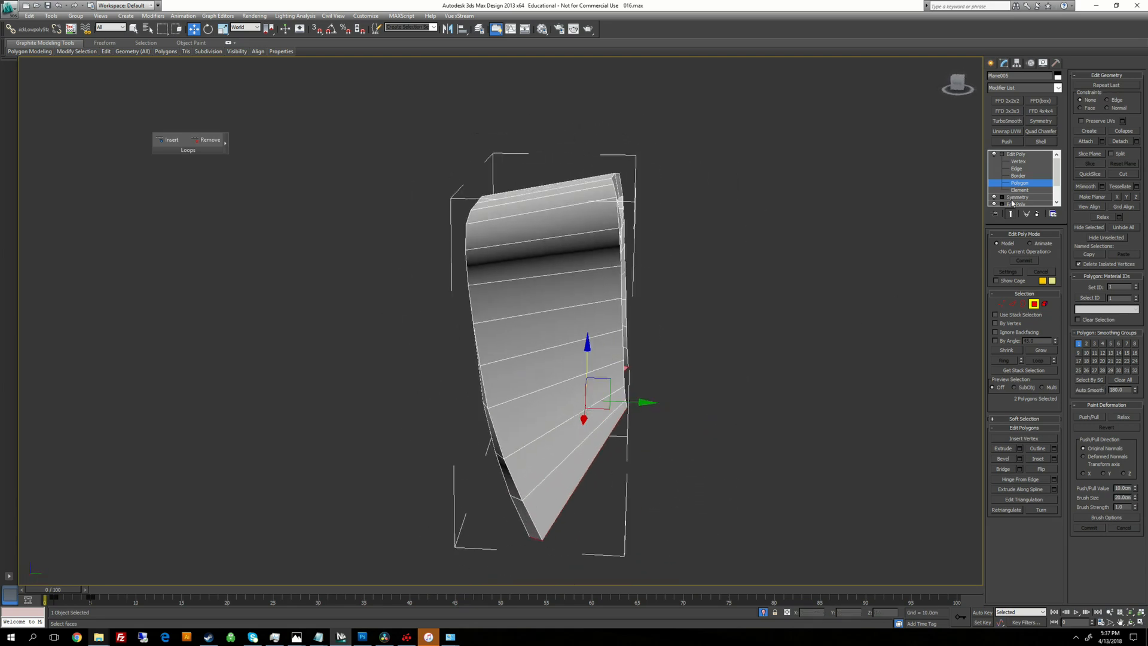
middle_click_drag(718, 299, 831, 347, "alt")
middle_click_drag(559, 295, 551, 320, "alt")
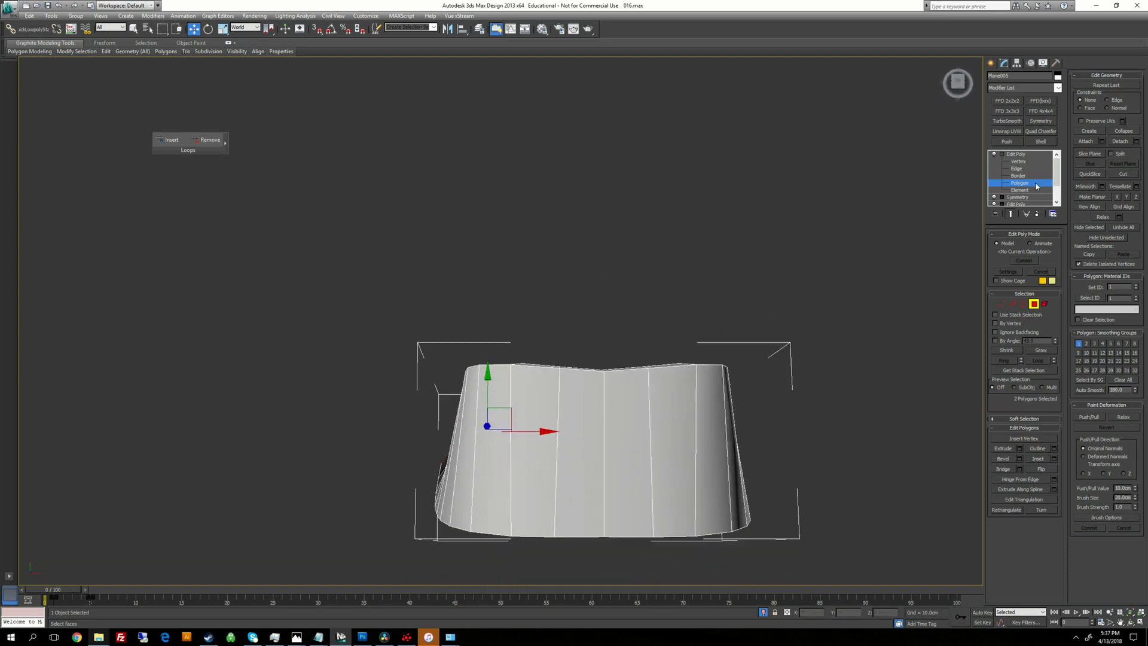
middle_click_drag(553, 281, 605, 129, "alt")
right_click(607, 118)
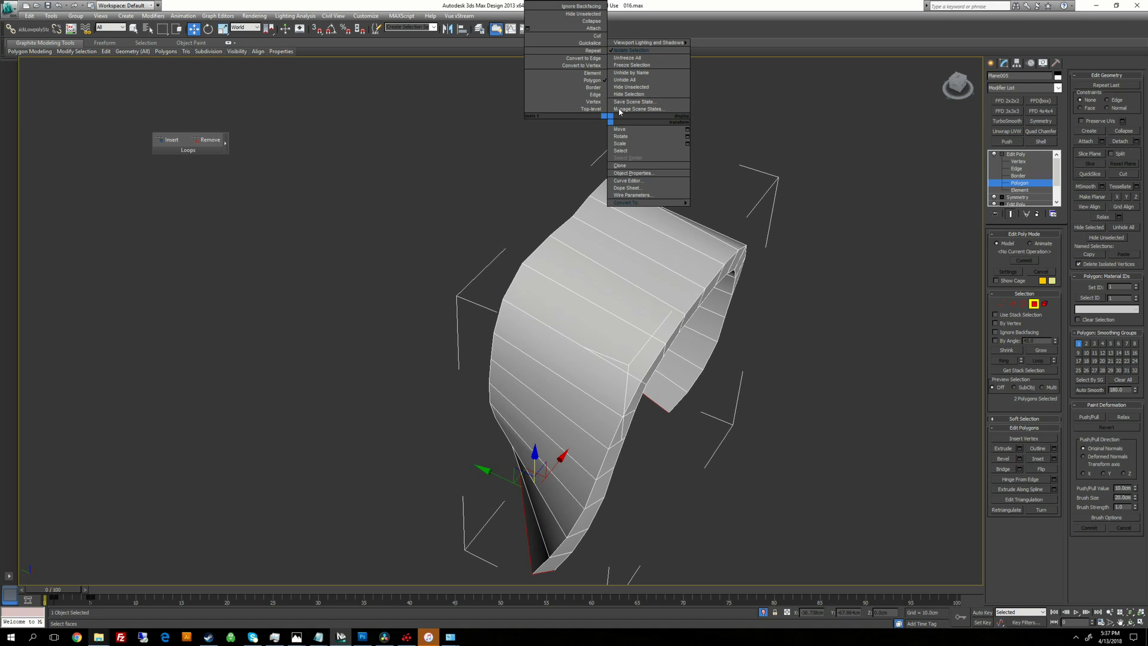
left_click(625, 49)
middle_click_drag(603, 198, 601, 144, "alt")
middle_click_drag(651, 251, 674, 237, "alt")
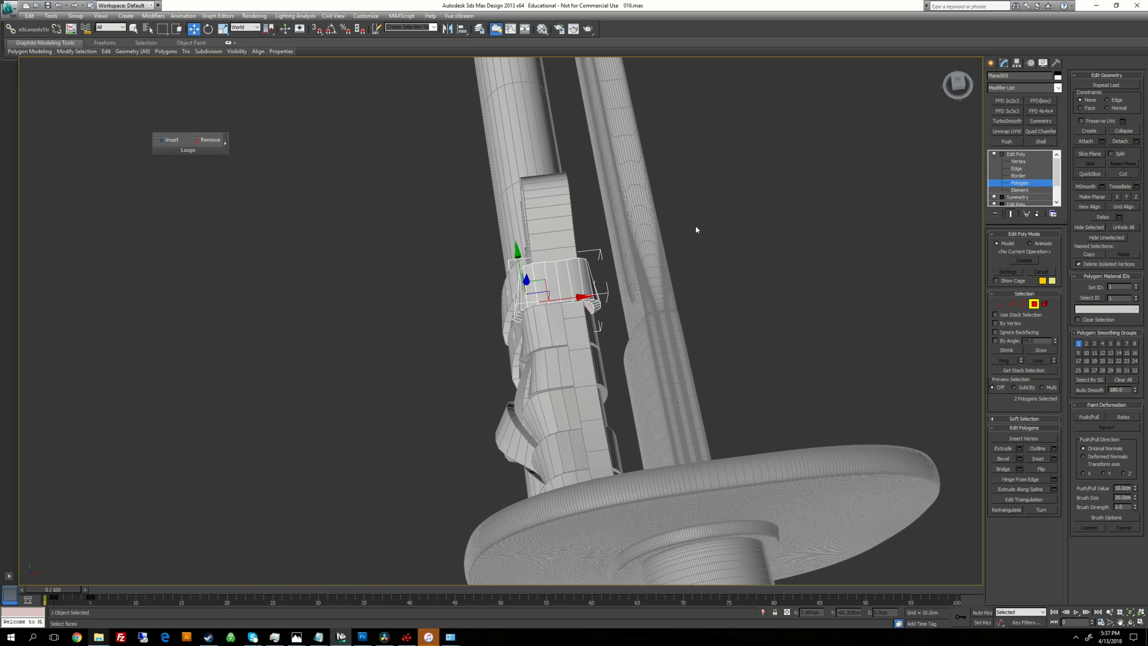
key("f")
key("z")
scroll(493, 248, "down", 2)
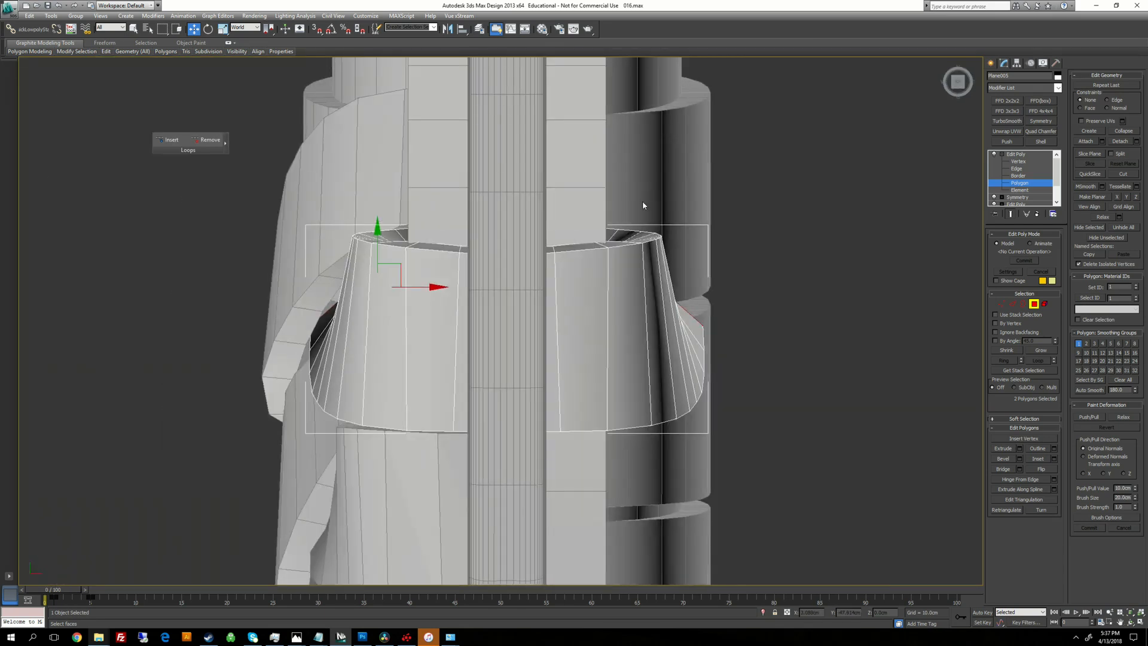
right_click(802, 170)
left_click(832, 102)
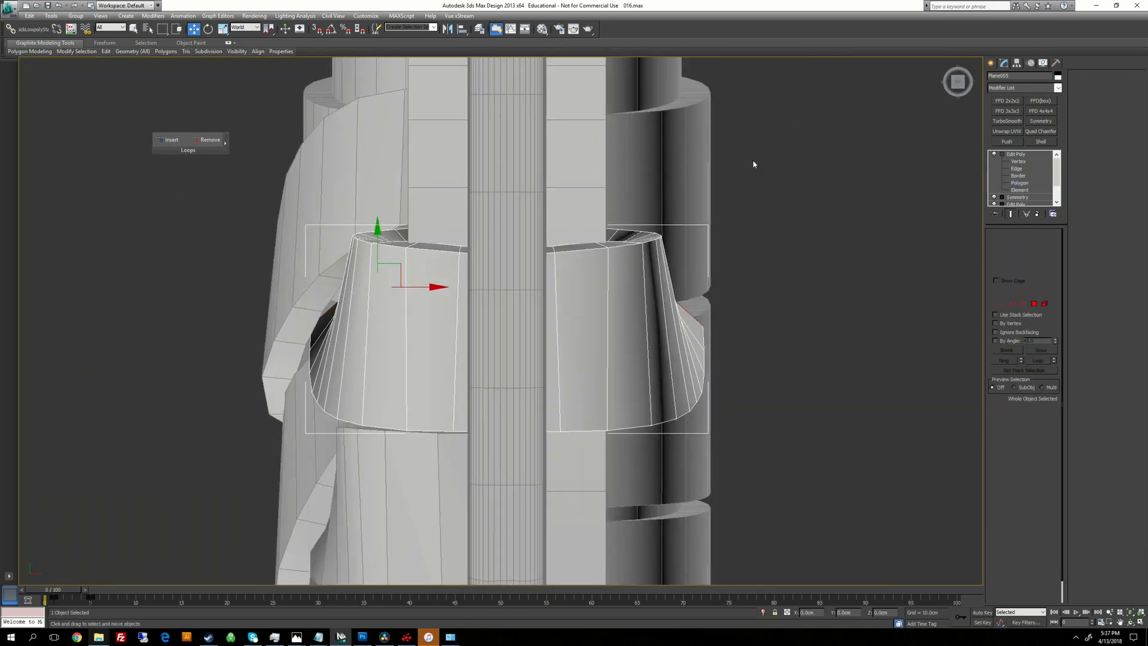
Step: Move the two centre vertices of the dipped rim slightly outward along Y to flatten the dip
left_click(1018, 161)
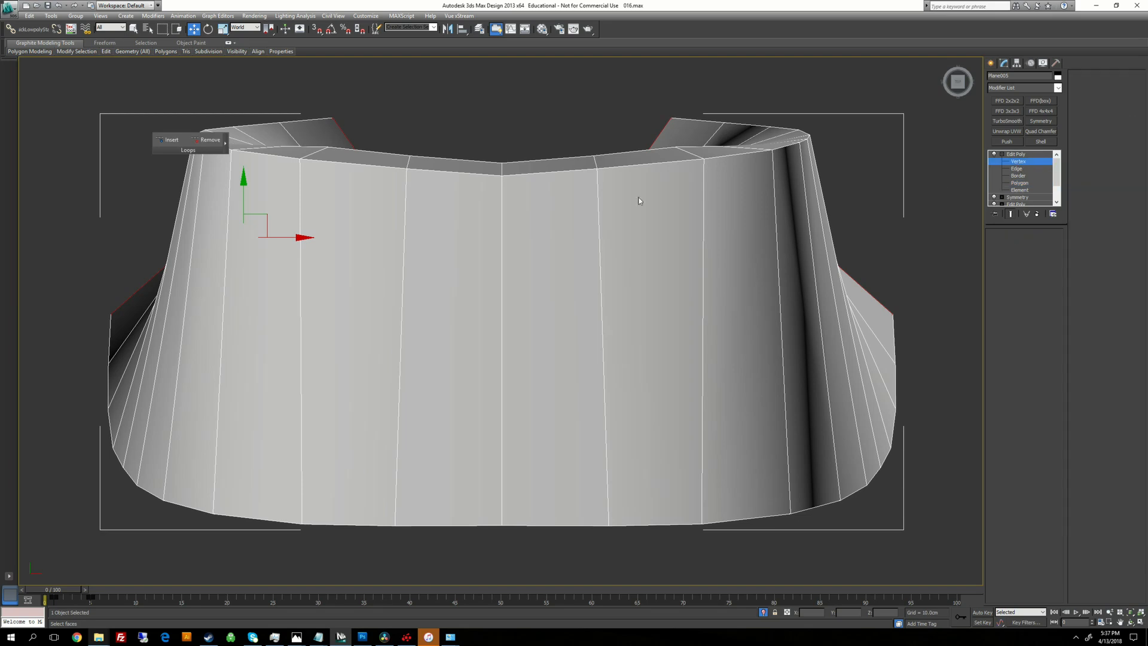
left_click_drag(502, 133, 501, 127)
left_click_drag(392, 145, 405, 171)
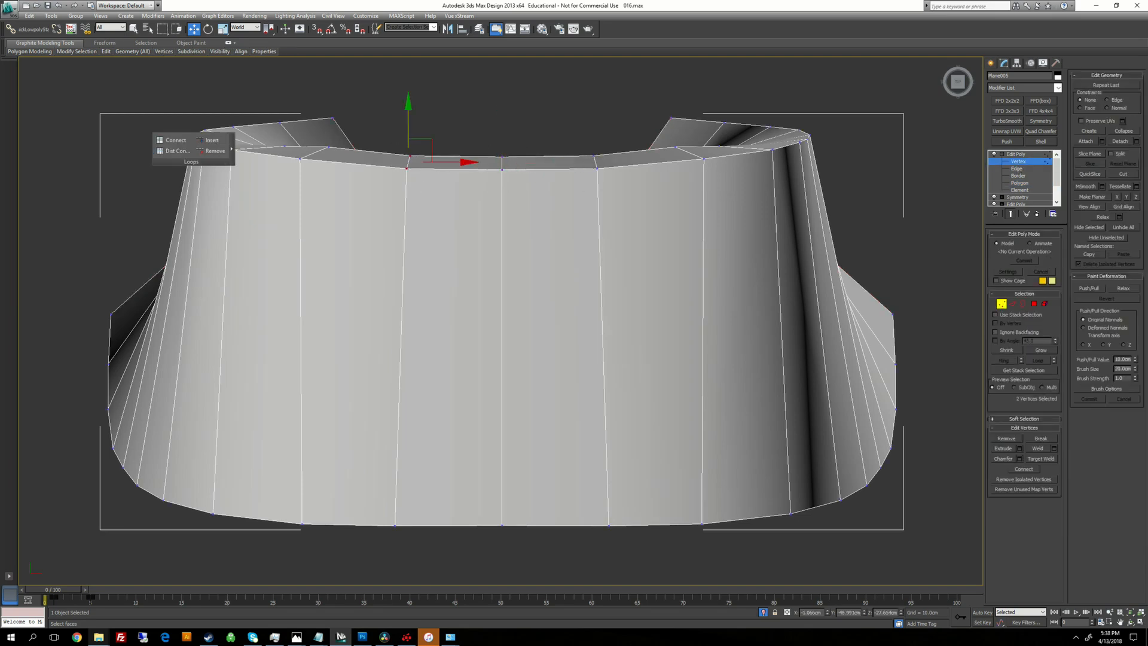
left_click_drag(496, 114, 532, 195)
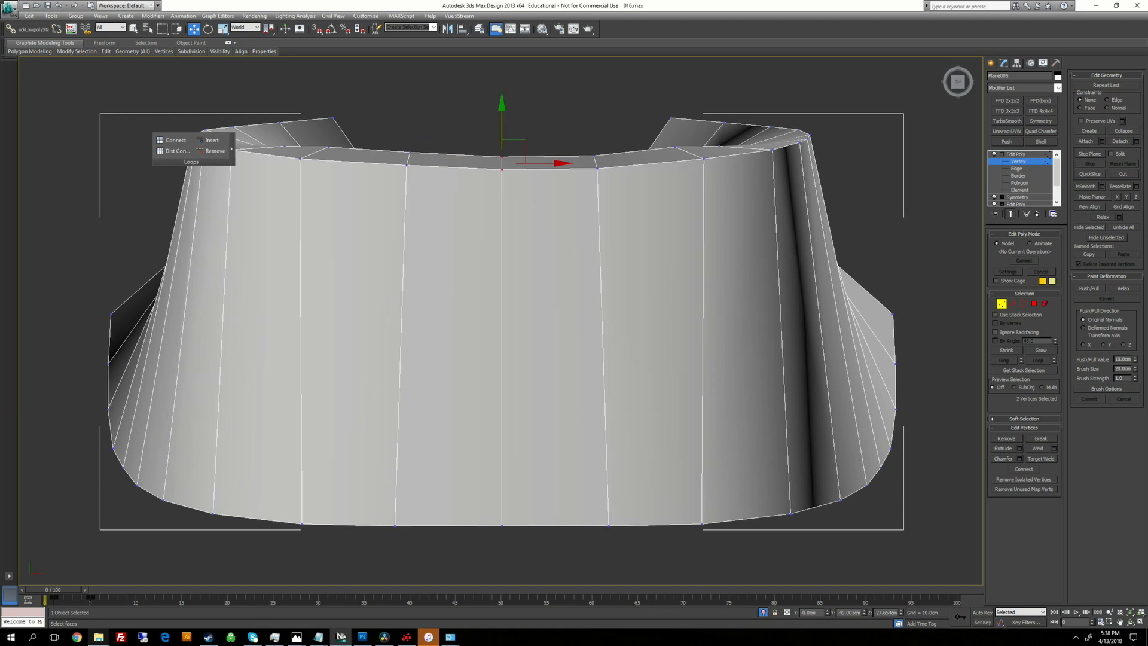
key("ctrl+z")
key("ctrl+z")
Step: Move the vertex pairs on both sides of the rim's centre slightly outward along Y and even out the centre pair
left_click_drag(593, 162, 602, 175, "ctrl")
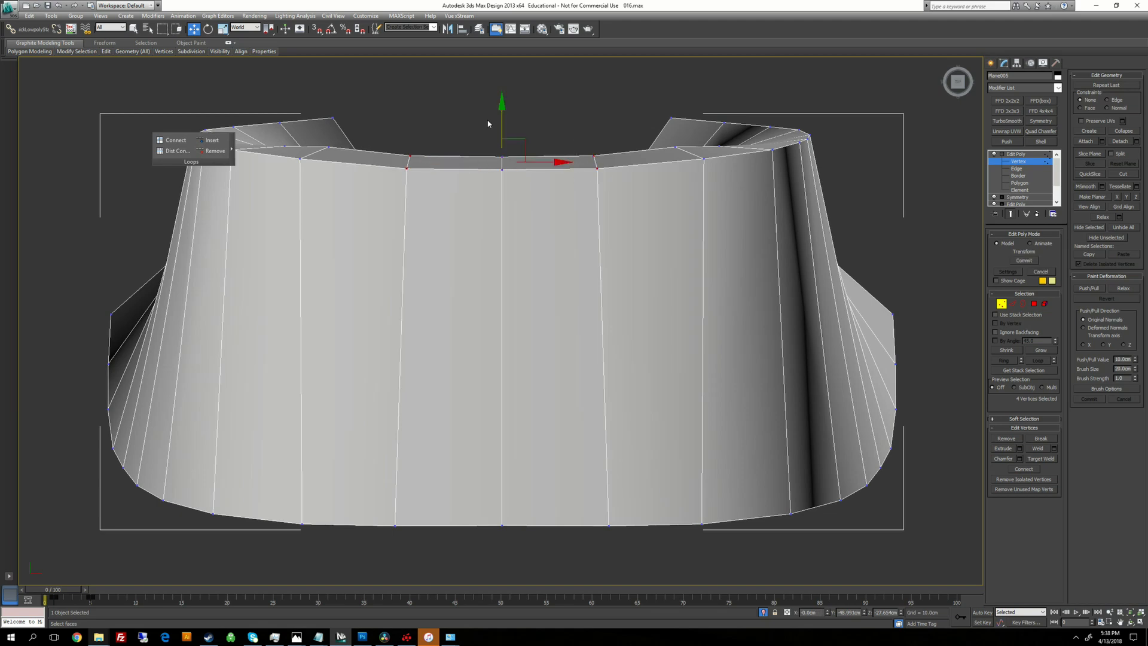
left_click_drag(500, 117, 500, 110)
mouse_move(485, 111)
left_mouse_down()
mouse_move(517, 179)
mouse_move(501, 111)
left_mouse_up()
scroll(556, 173, "down", 5)
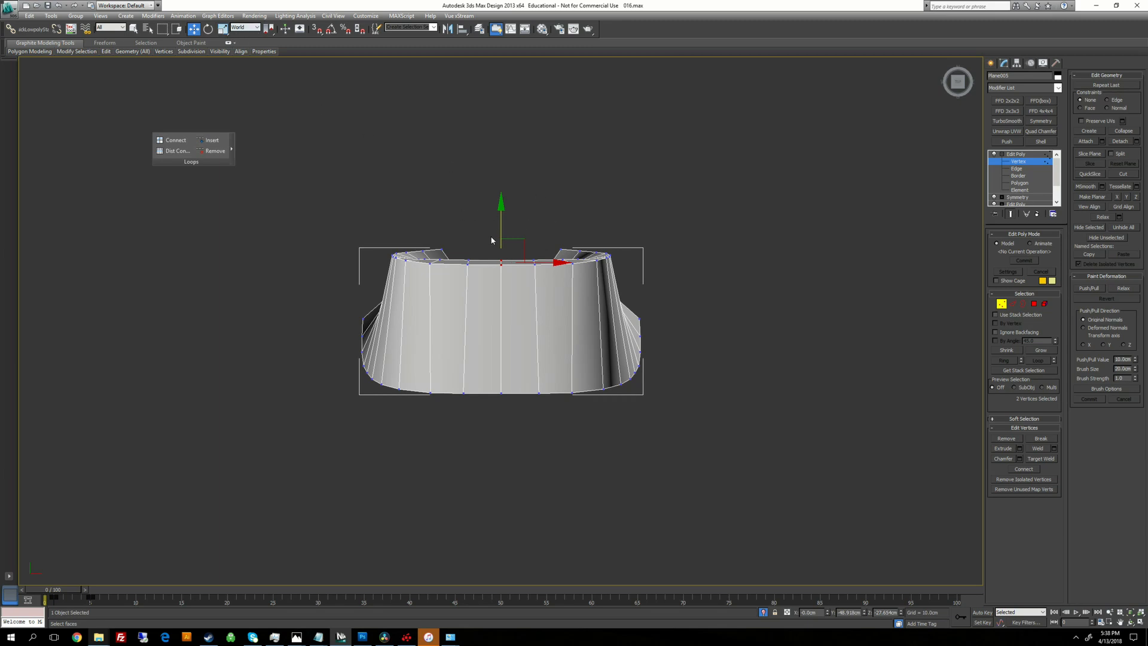
Step: Finish vertex editing and add a Quad Chamfer modifier to the shell, with Quad Intersections enabled and chamfering by Smoothing Groups
scroll(491, 241, "up", 3)
middle_click_drag(492, 241, 706, 126, "alt")
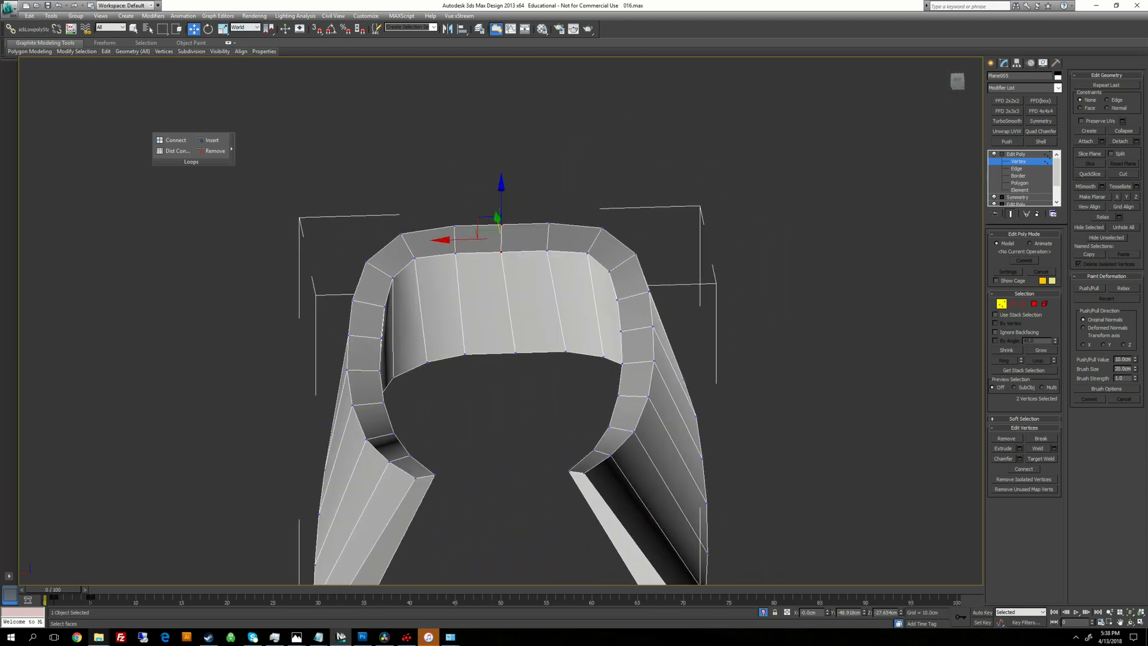
middle_click_drag(598, 269, 443, 269, "alt")
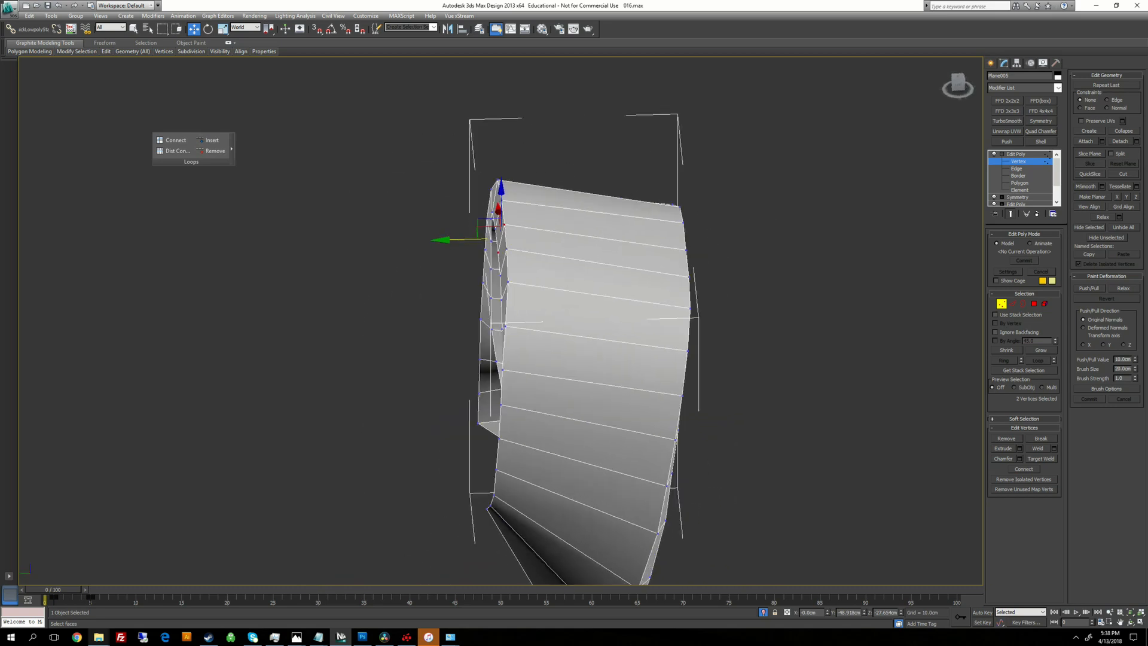
middle_click_drag(852, 89, 862, 129, "alt")
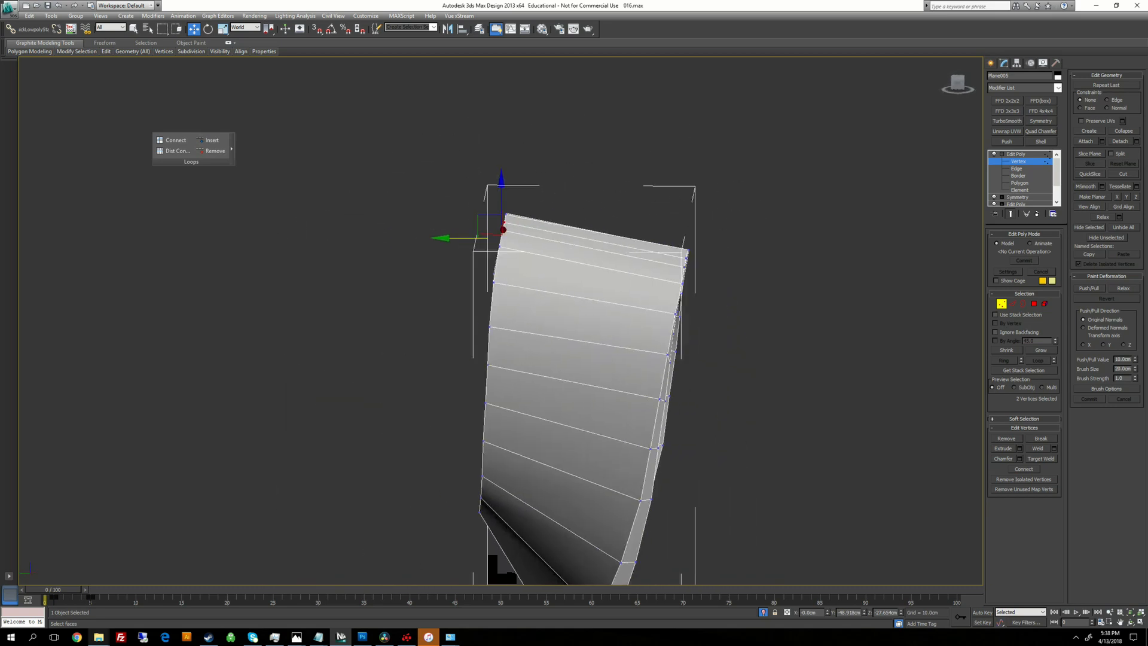
left_click(1002, 154)
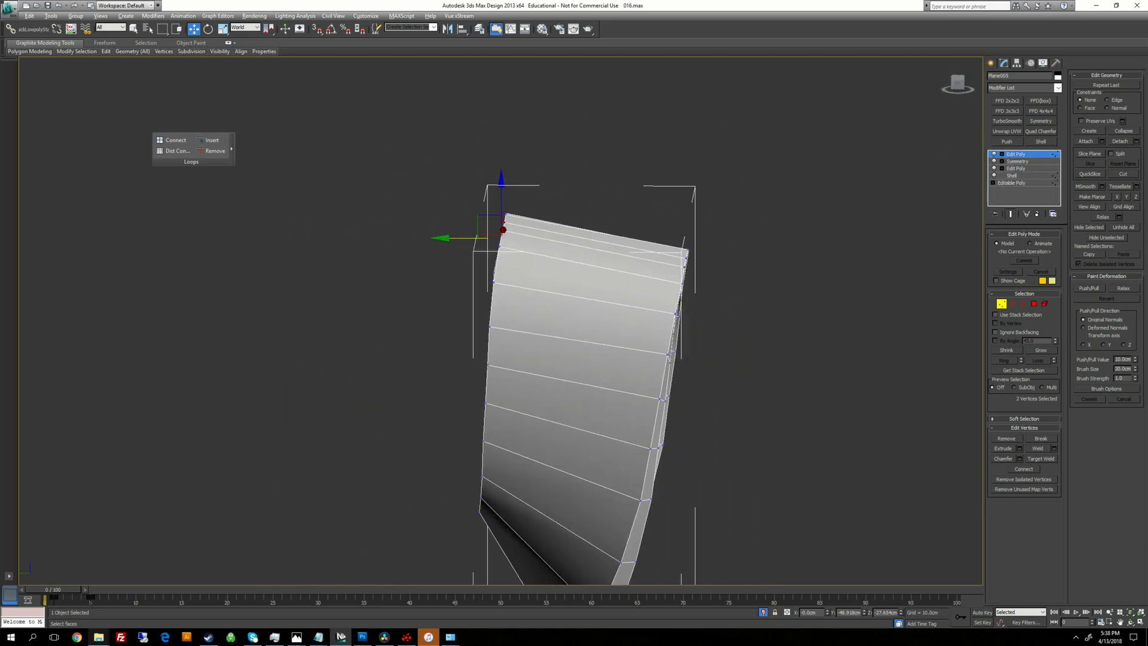
middle_click_drag(604, 287, 532, 288, "alt")
middle_click_drag(812, 221, 762, 173)
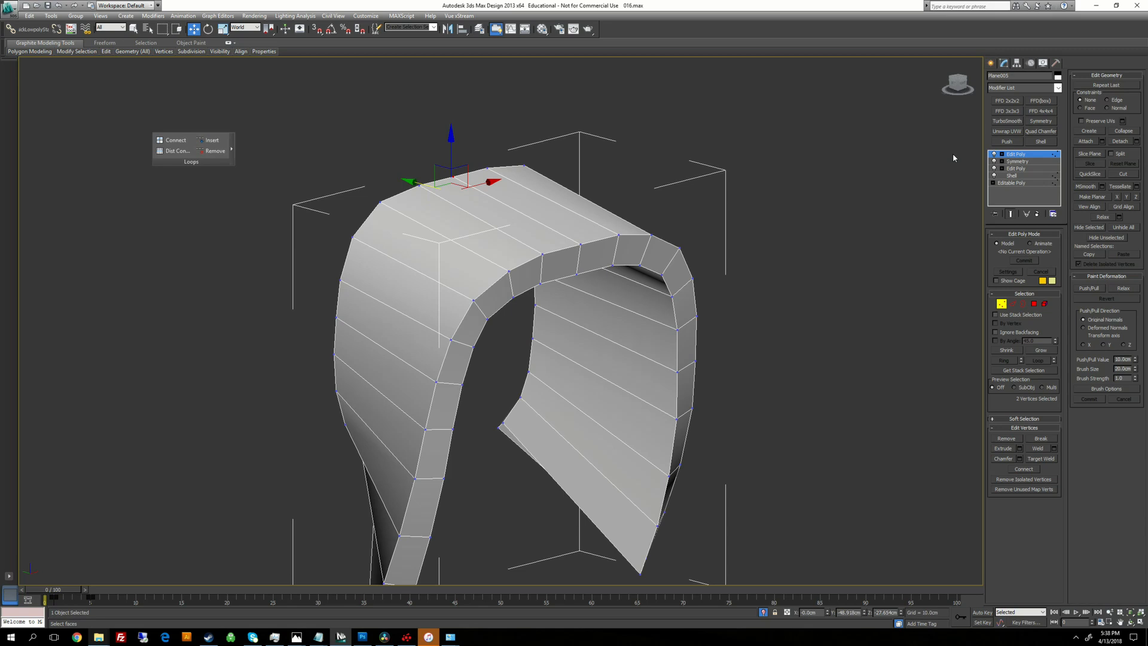
left_click(1041, 131)
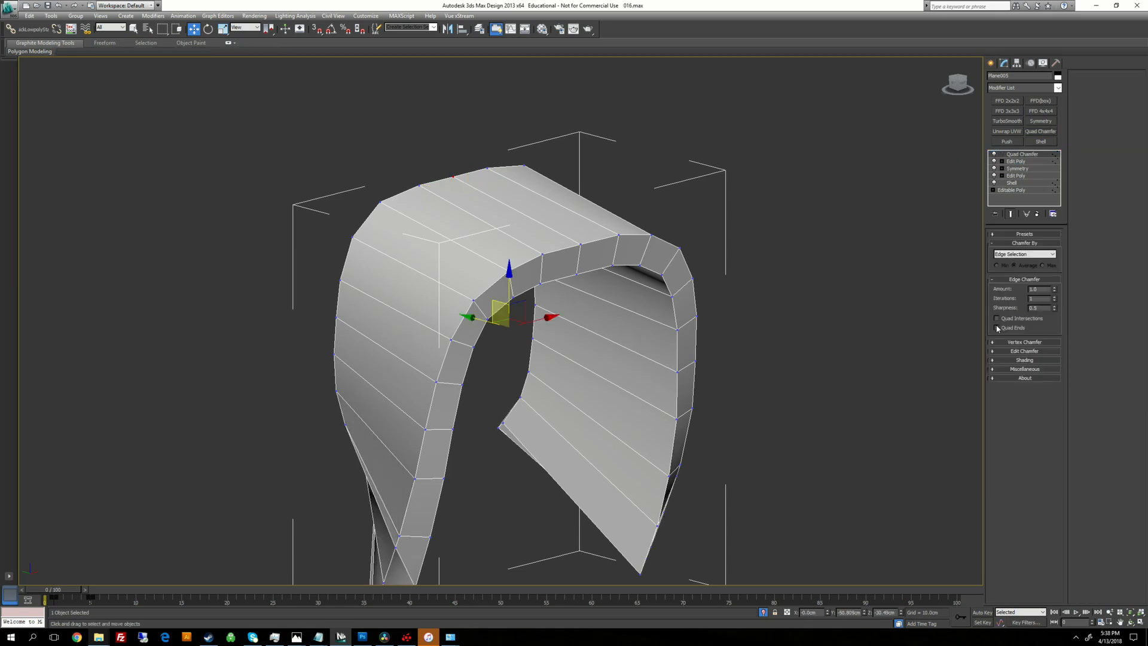
left_click(1023, 254)
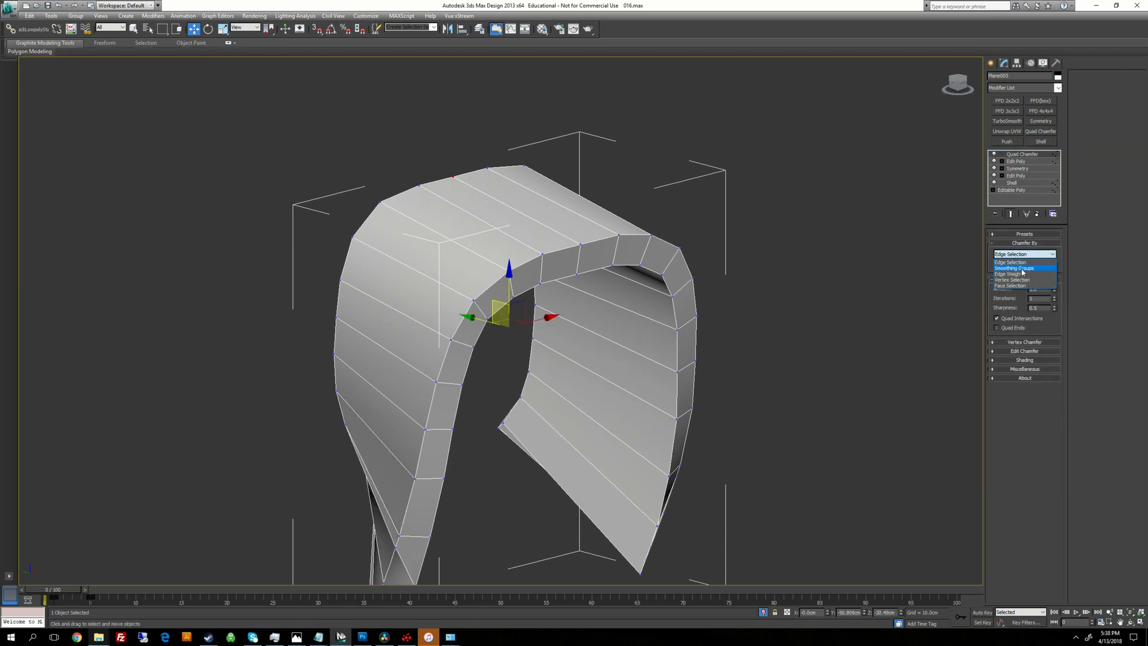
Step: Reduce the shell's edge chamfer amount to 0.15
middle_click_drag(509, 322, 559, 299, "alt")
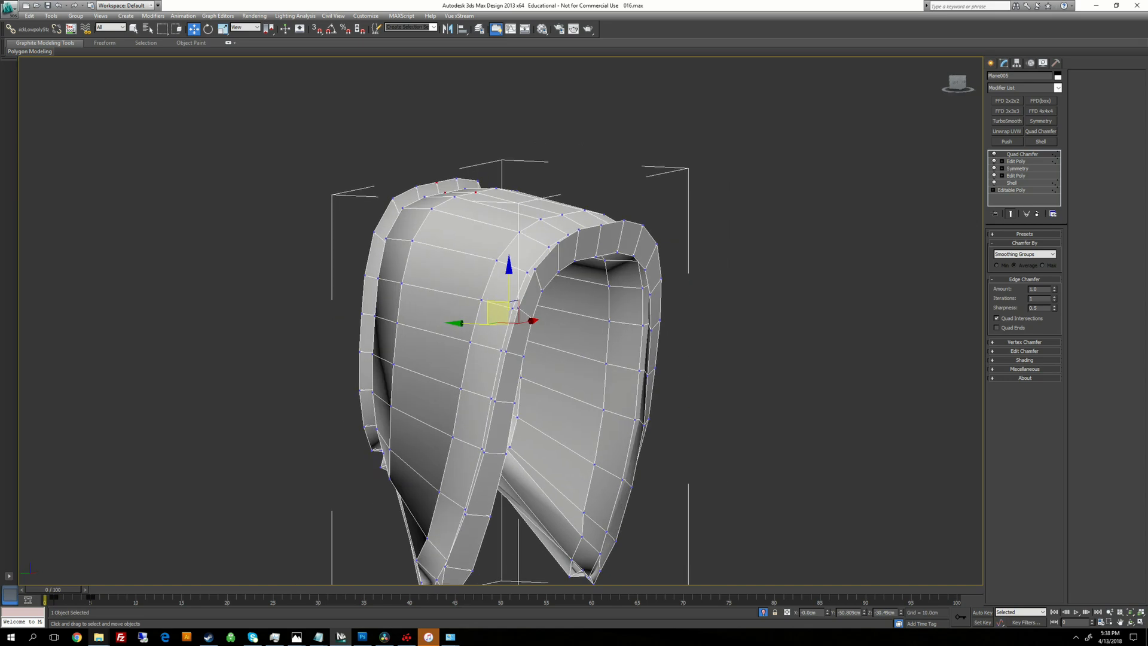
left_click_drag(1055, 292, 1055, 317)
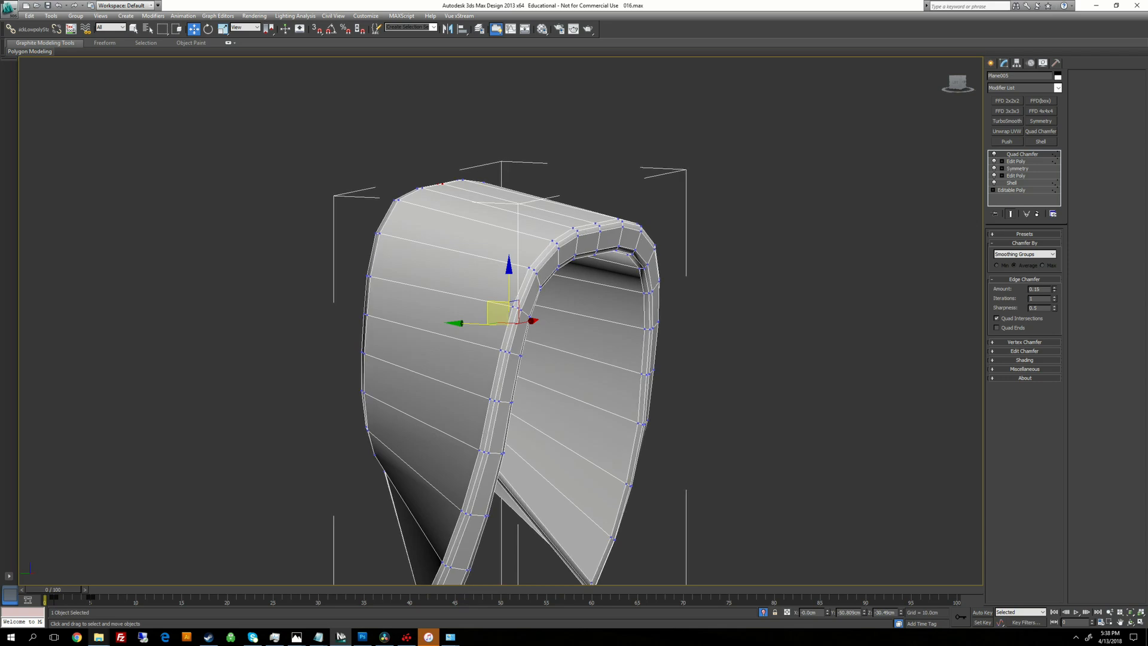
mouse_move(777, 334)
middle_mouse_down("alt")
mouse_move(723, 342)
mouse_move(712, 326)
mouse_move(866, 299)
mouse_move(845, 322)
mouse_move(792, 333)
middle_mouse_up("alt")
Step: Copy the Quad Chamfer modifier and exit isolation to show the surrounding parts
right_click(1024, 155)
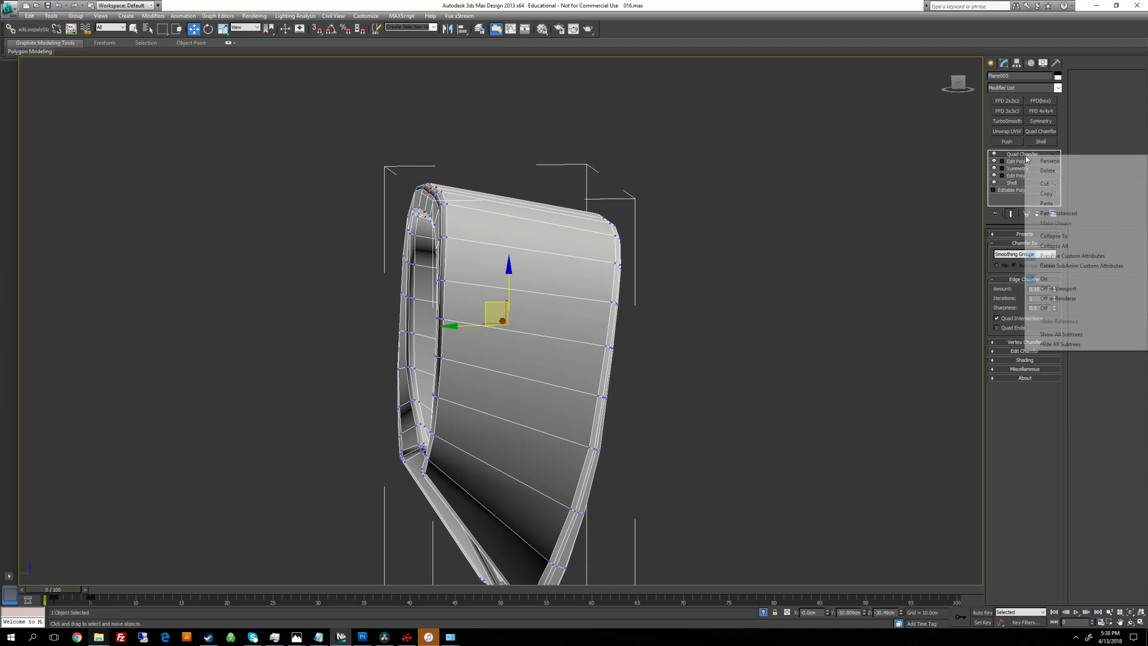
left_click(1049, 194)
middle_click_drag(885, 266, 831, 269, "alt")
middle_click_drag(716, 295, 742, 215, "alt")
right_click(742, 214)
left_click(777, 141)
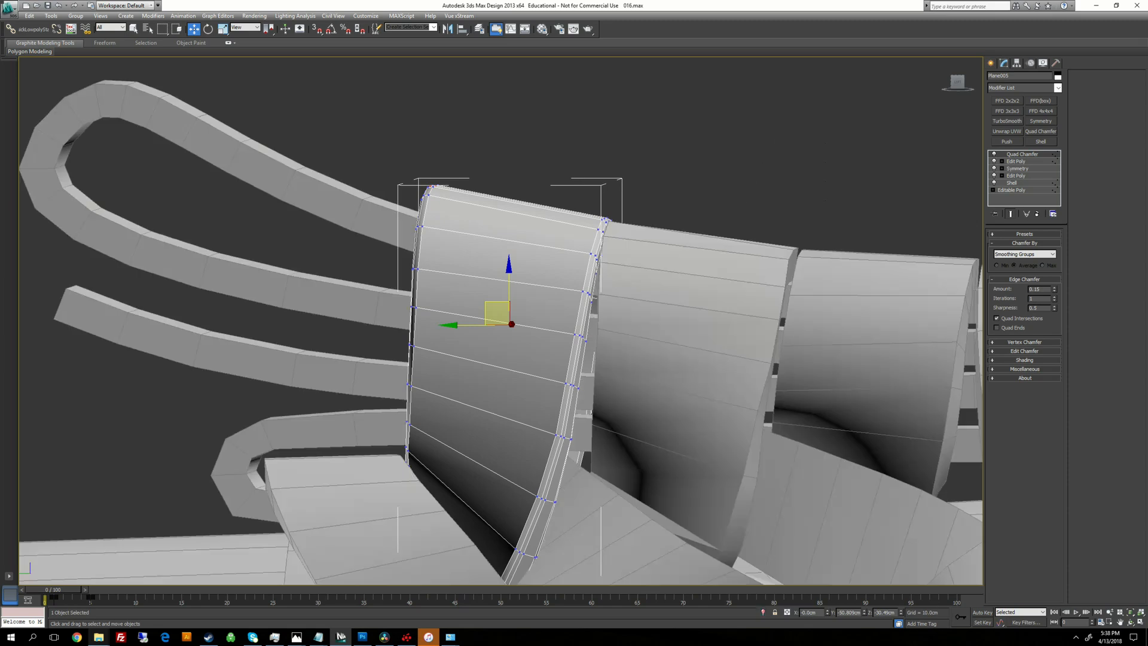
middle_click_drag(849, 149, 916, 139, "alt")
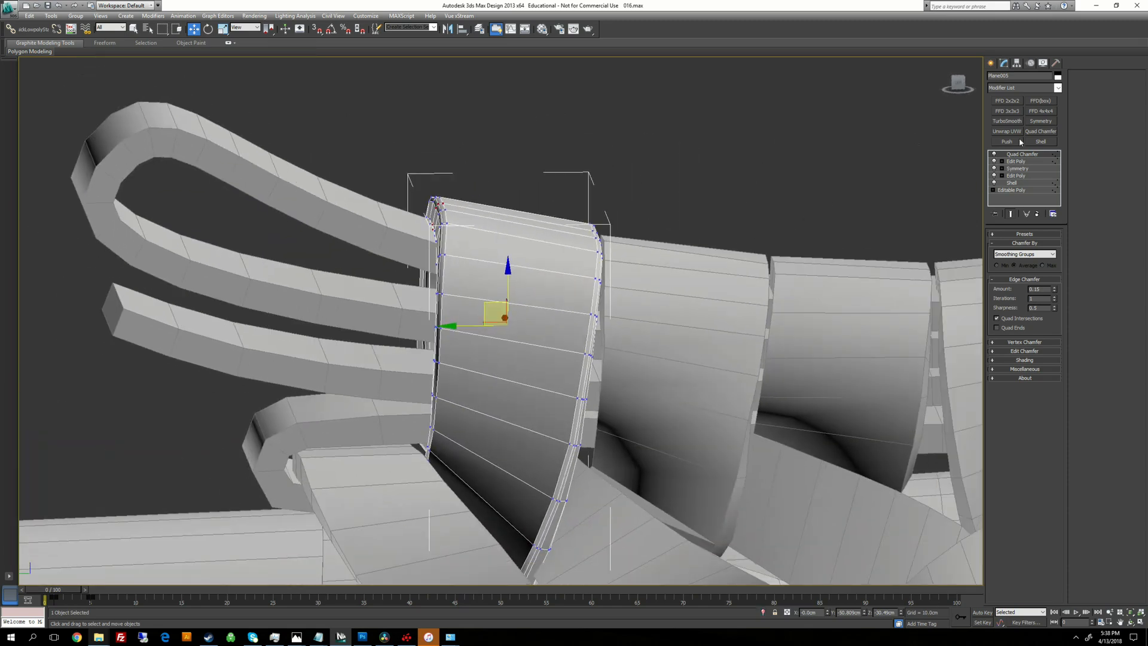
Step: Add a TurboSmooth modifier to the chamfered shell, raise its iterations by one and deselect the shell
left_click(1008, 122)
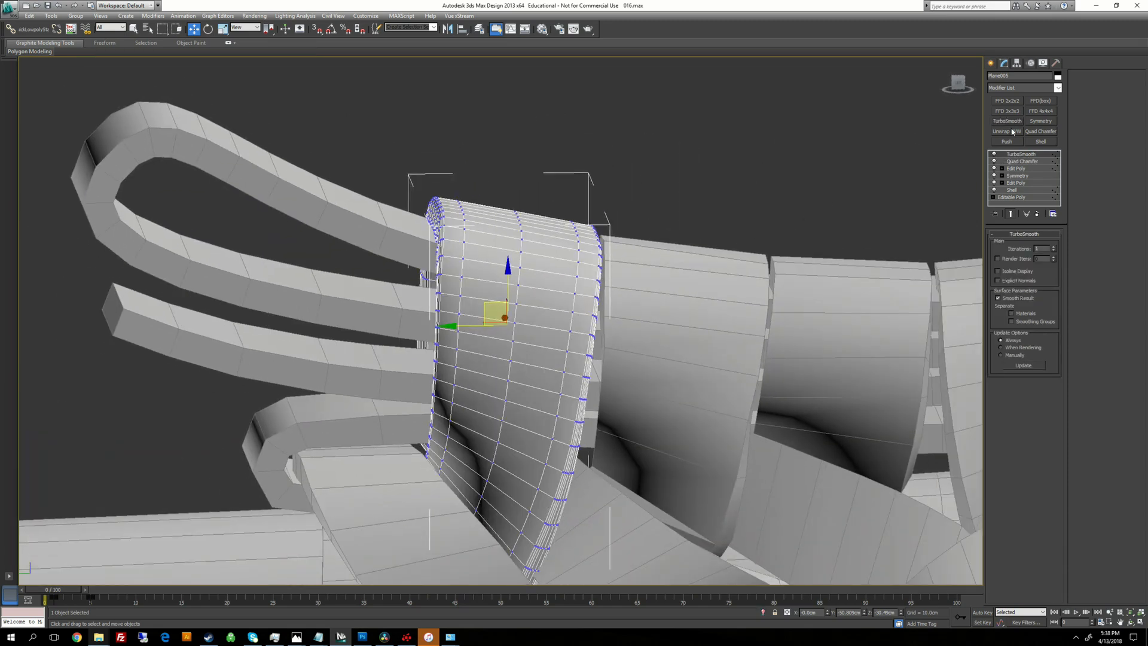
left_click(1054, 248)
middle_click_drag(862, 206, 717, 209, "alt")
left_click(802, 210)
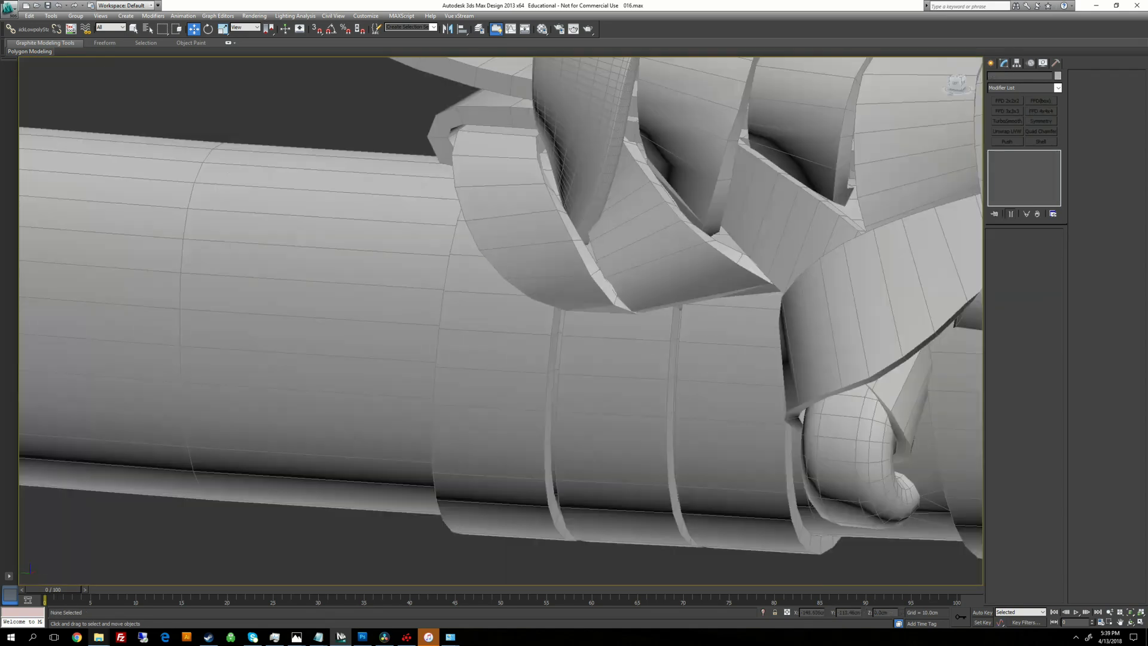
Step: Select the neighbouring shell band directly beside the smoothed one and isolate it
scroll(598, 269, "down", 5)
middle_click_drag(598, 269, 589, 278, "alt")
scroll(598, 335, "down", 1)
scroll(622, 207, "up", 4)
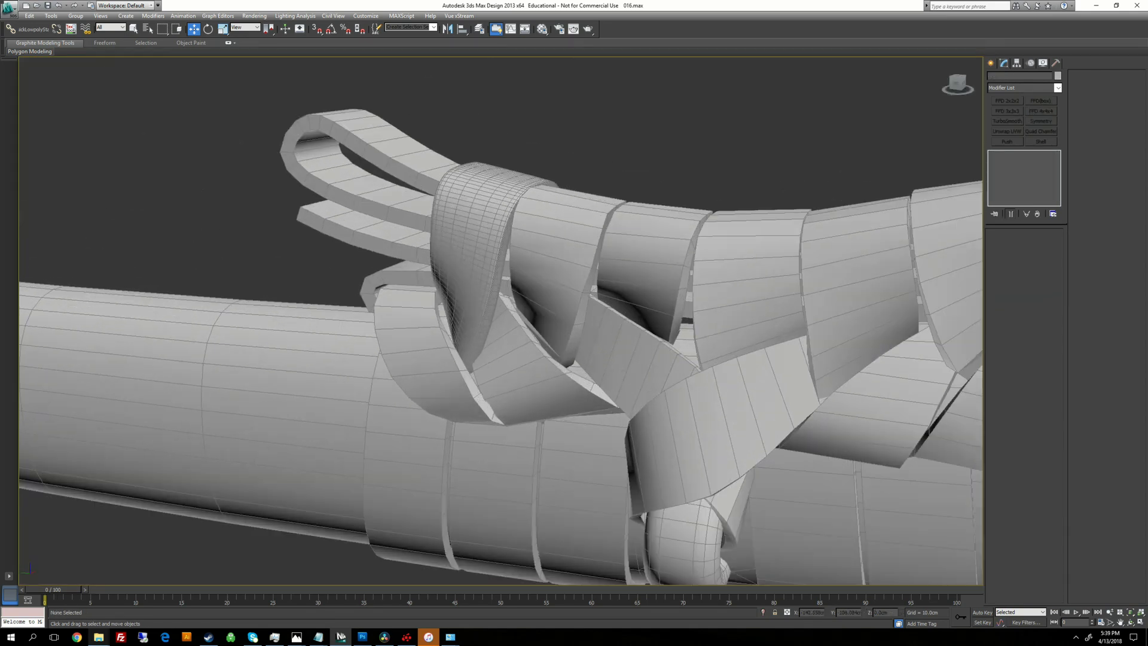
left_click(574, 227)
right_click(674, 147)
left_click(697, 76)
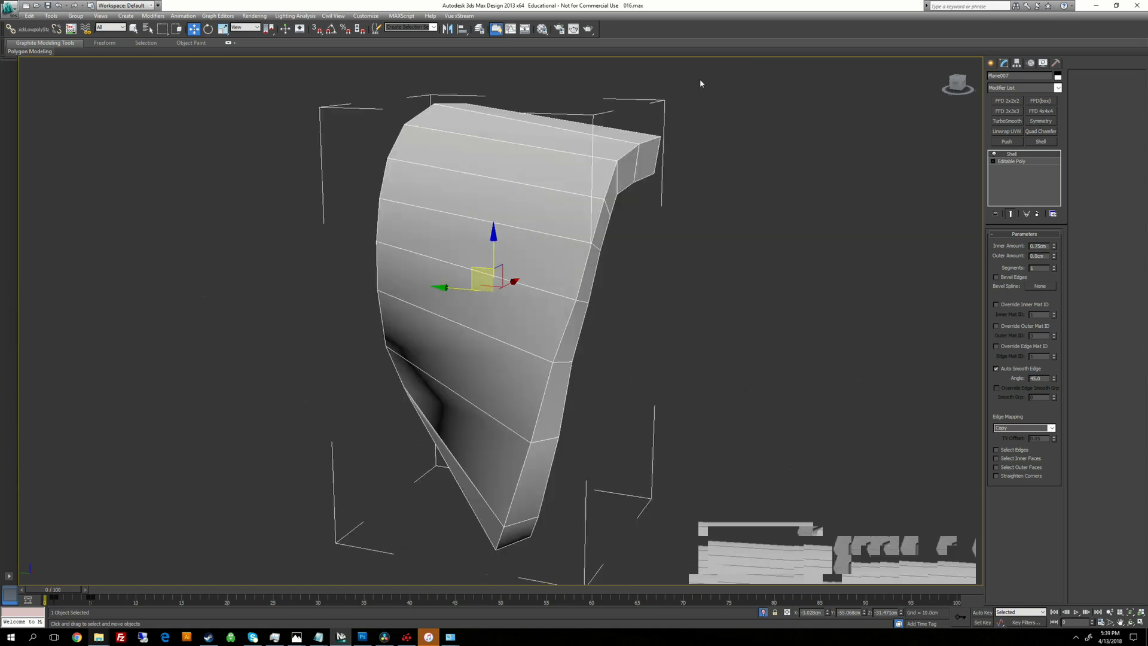
middle_click_drag(699, 78, 685, 181, "alt")
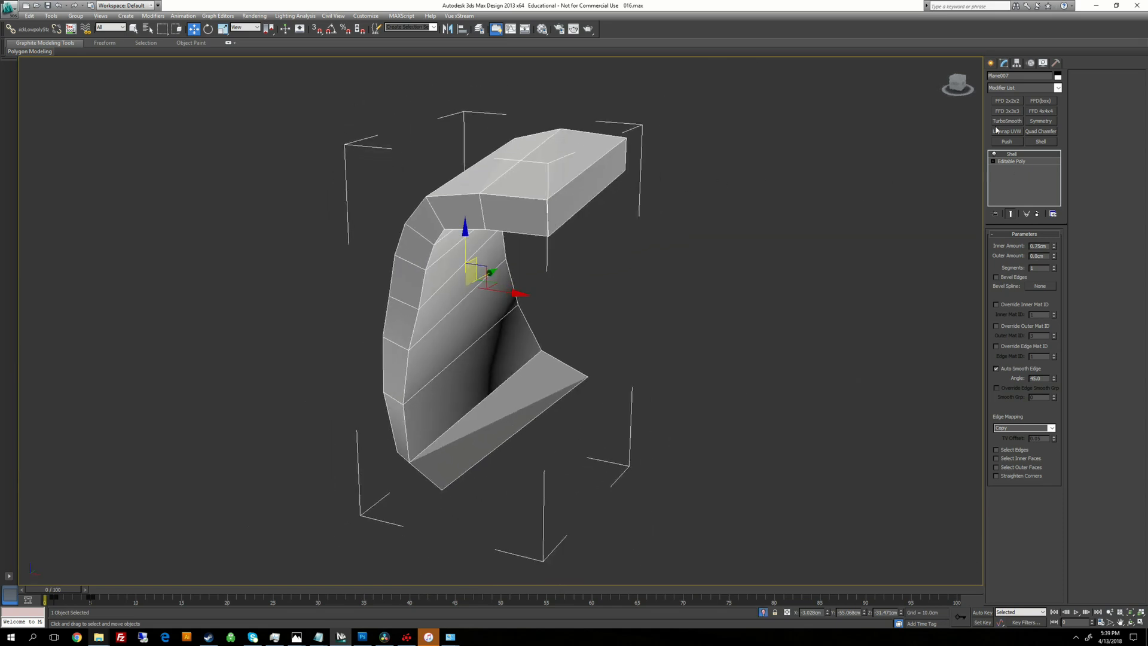
Step: Add an Edit Poly modifier above the Shell and delete the polygons closing the half band's upper seam end
left_click(1022, 88)
key("e")
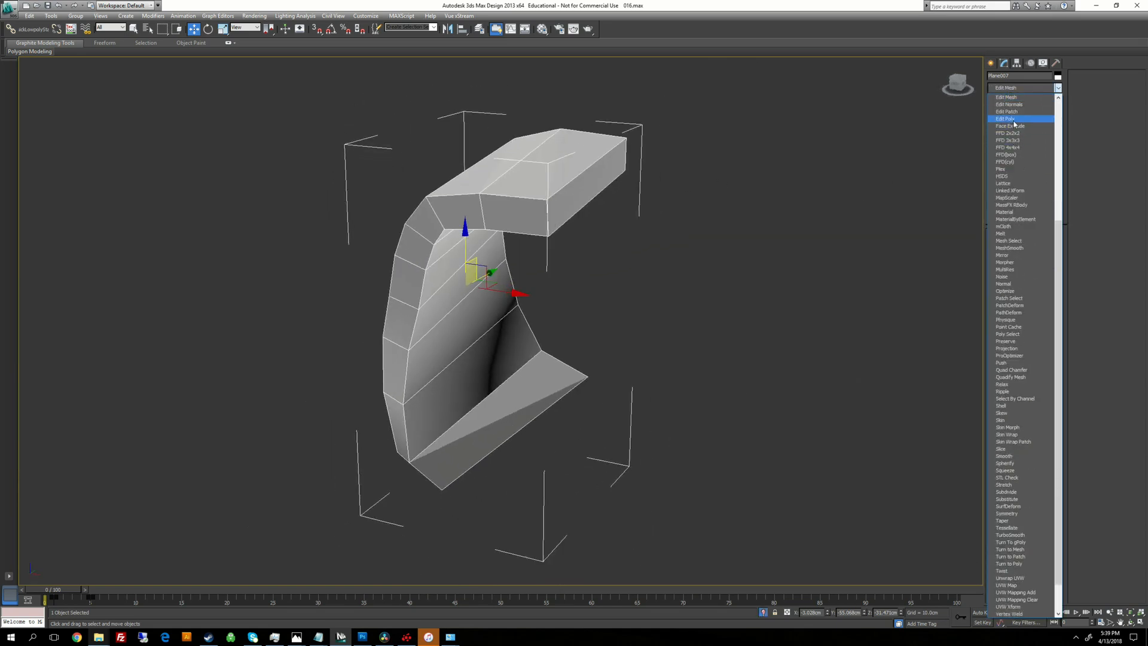
left_click(1014, 119)
middle_click_drag(827, 238, 647, 296, "alt")
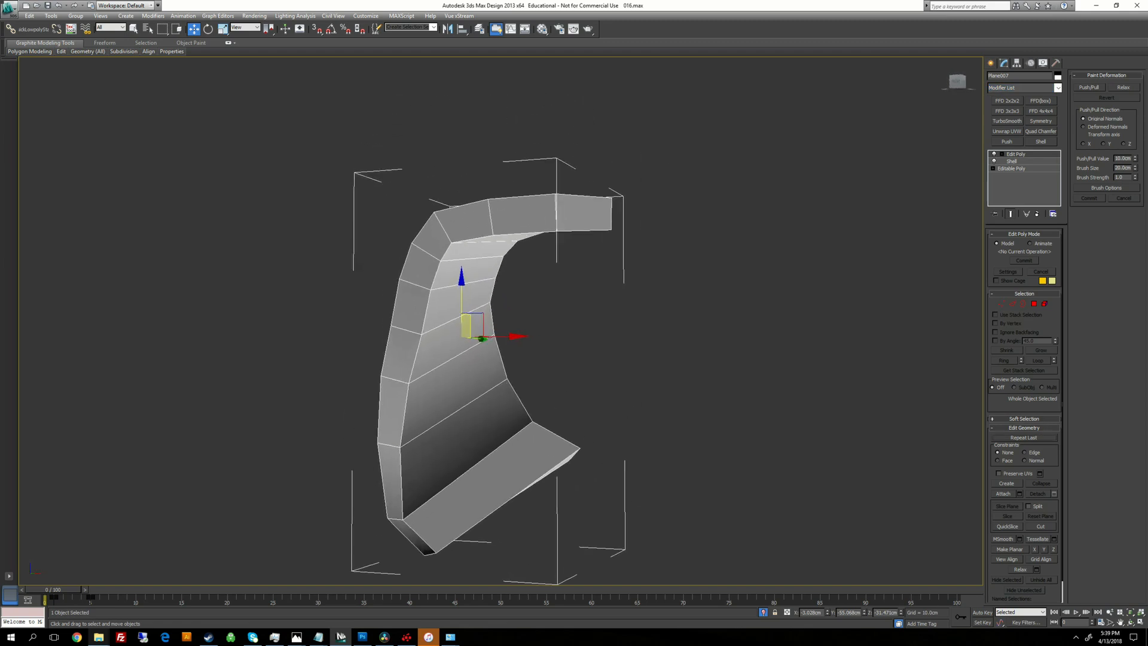
left_click(1001, 154)
left_click(1019, 182)
left_click(565, 203)
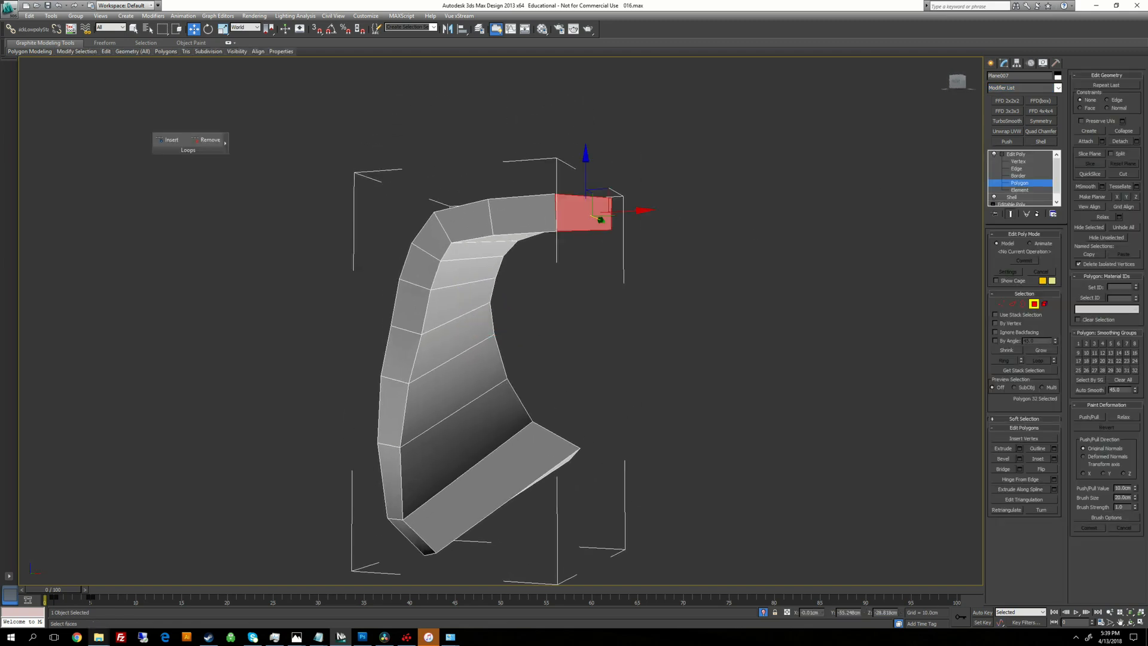
key("alt")
key("Delete")
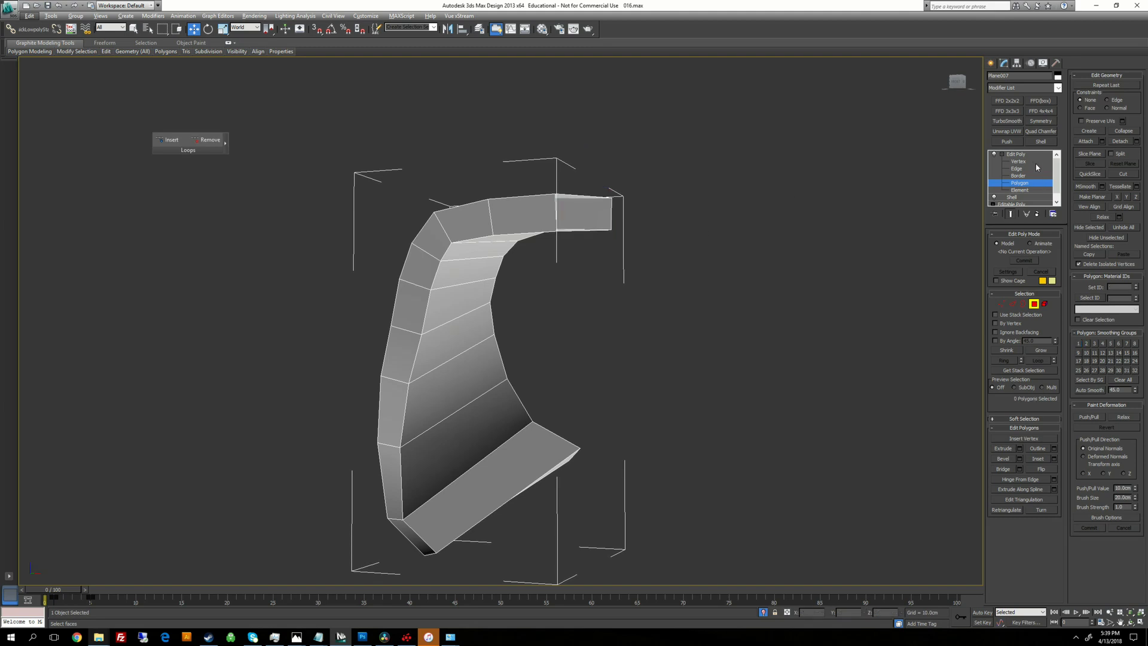
Step: Align the corner vertices of the open seam by setting each one's X position to 0, and leave vertex editing
key("1")
middle_click_drag(723, 231, 598, 218, "alt")
left_click(572, 211)
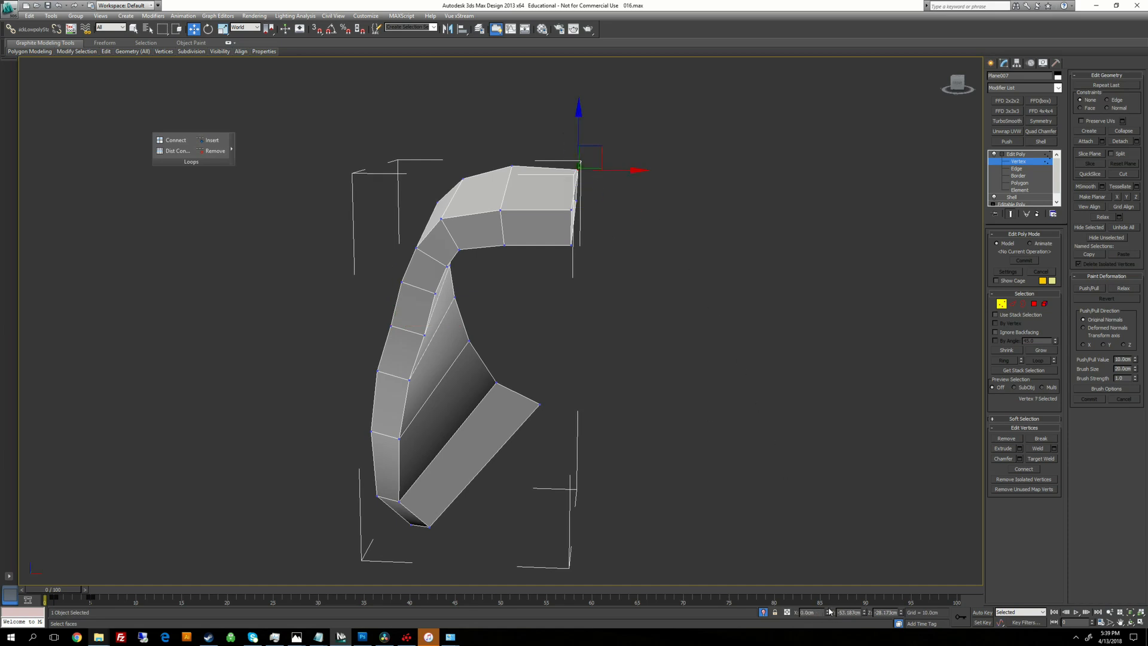
middle_click_drag(609, 275, 587, 225, "alt")
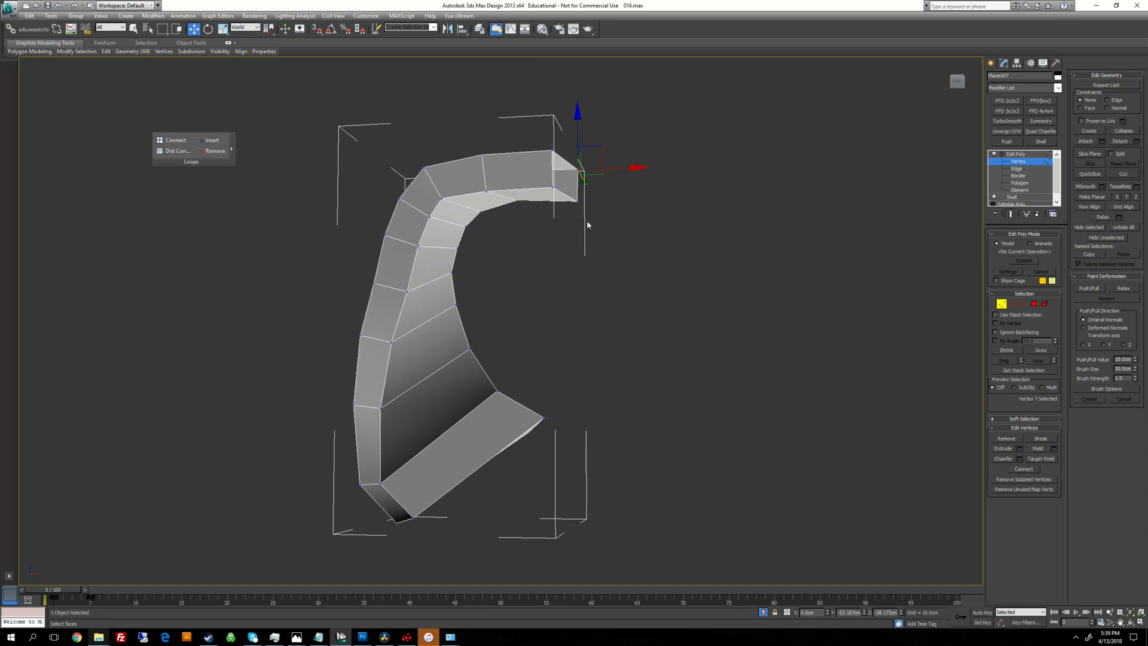
left_click(578, 202)
right_click(829, 612)
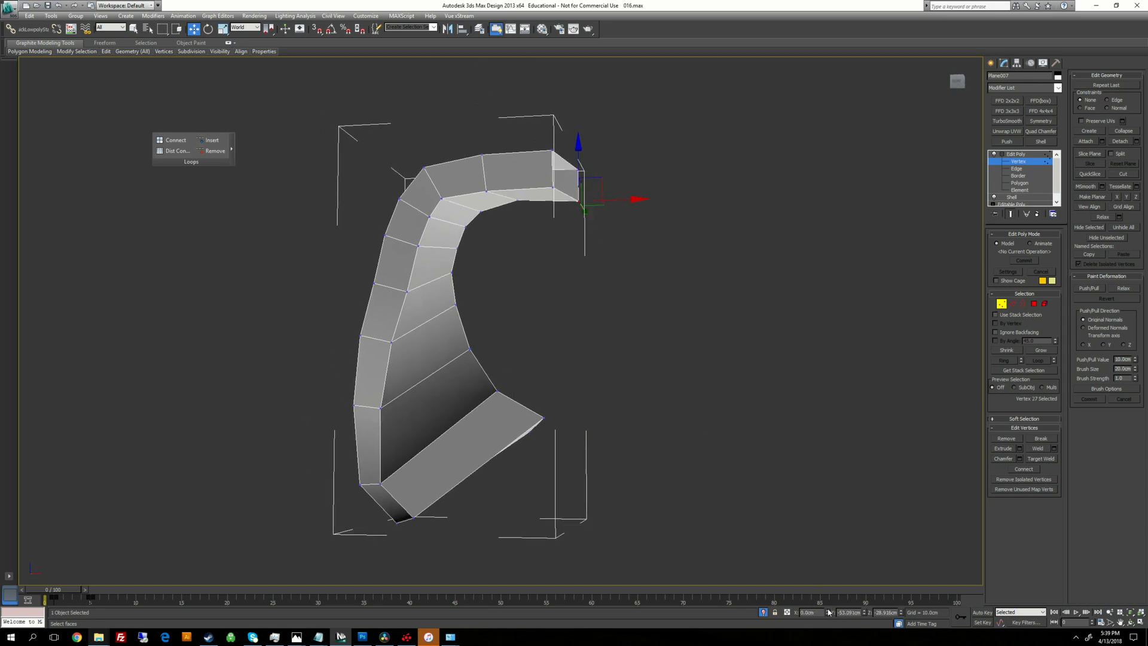
left_click(553, 187)
right_click(828, 612)
middle_click_drag(605, 86, 608, 133, "alt")
middle_click_drag(666, 156, 665, 245)
middle_click_drag(666, 245, 736, 219, "alt")
left_click(1002, 154)
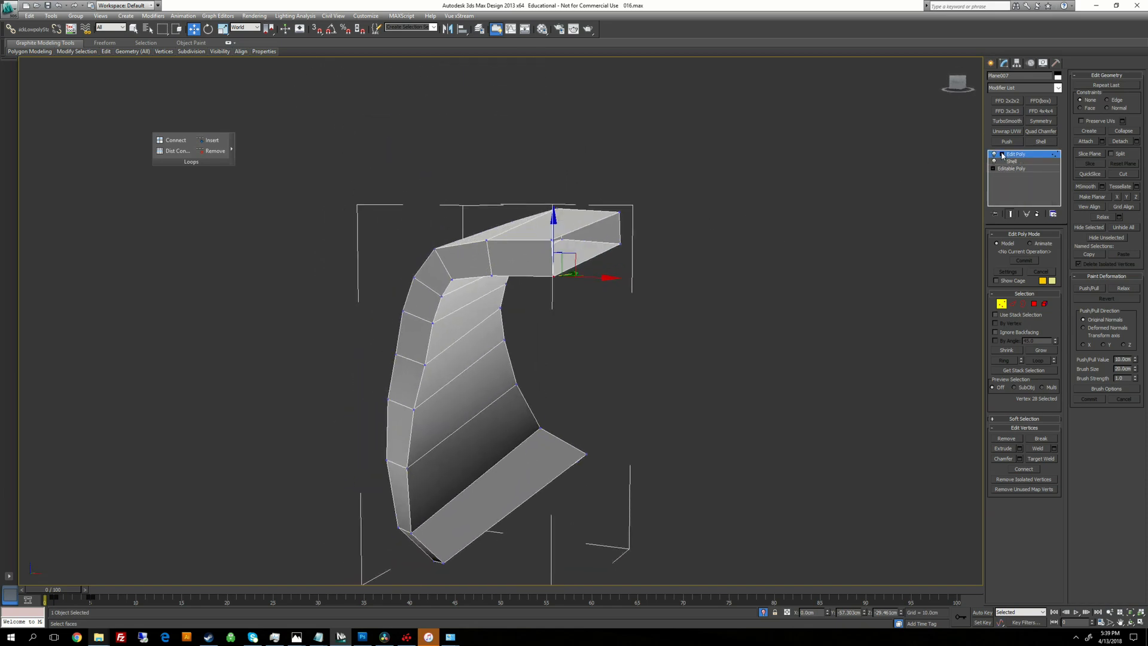
Step: Add a Symmetry modifier and mirror the half band across its Z axis
left_click(1044, 120)
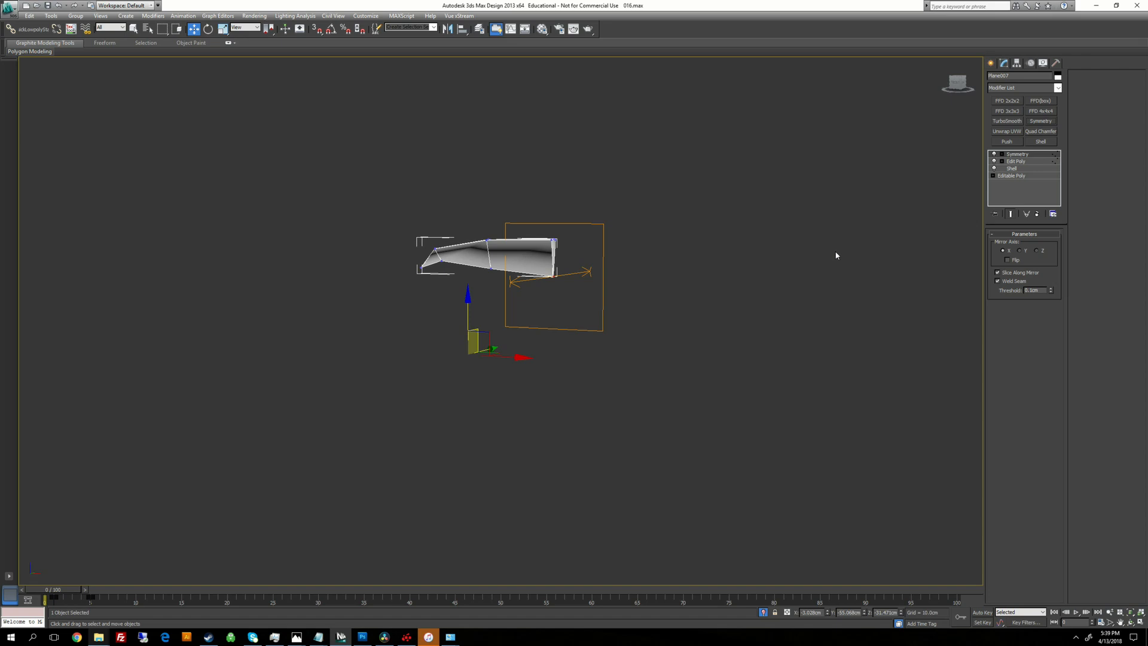
left_click(1037, 250)
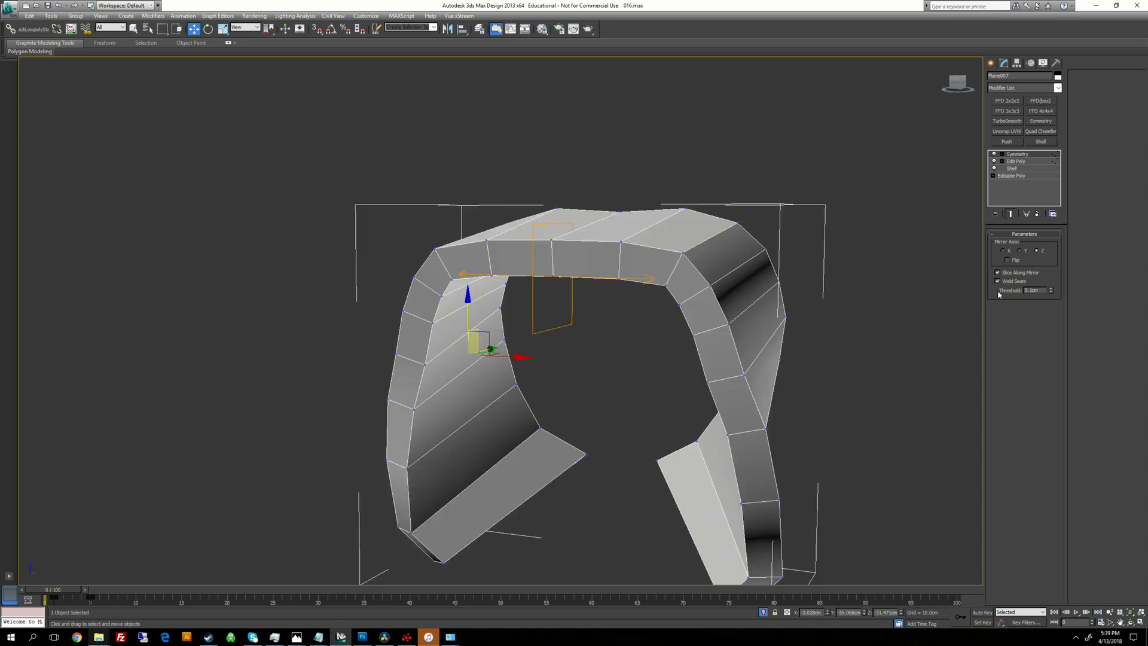
middle_click_drag(741, 365, 783, 329, "alt")
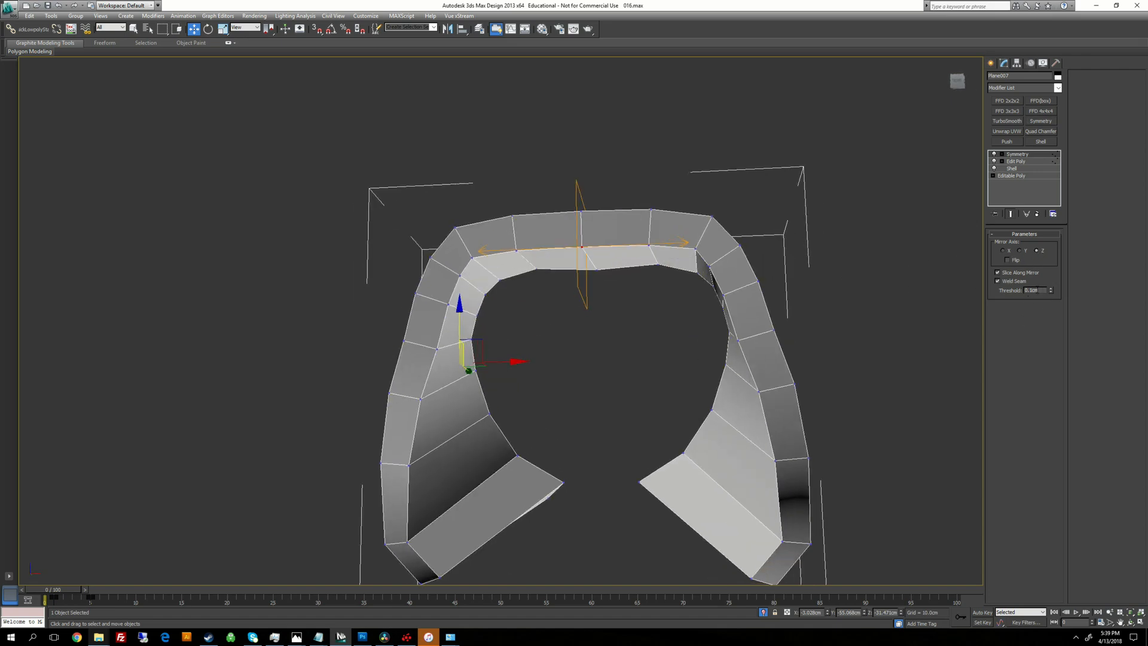
middle_click_drag(753, 287, 753, 314, "alt")
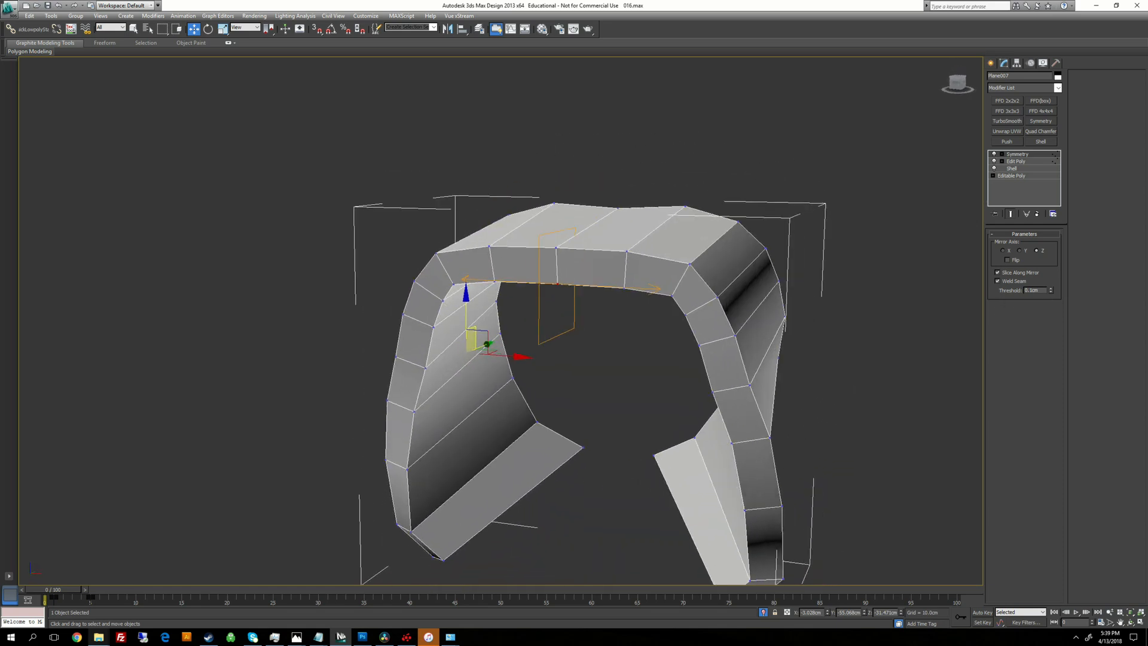
Step: Add another Edit Poly modifier above the Symmetry and select the full loop of narrow rim polygons
left_click(1013, 89)
key("e")
left_click(1015, 119)
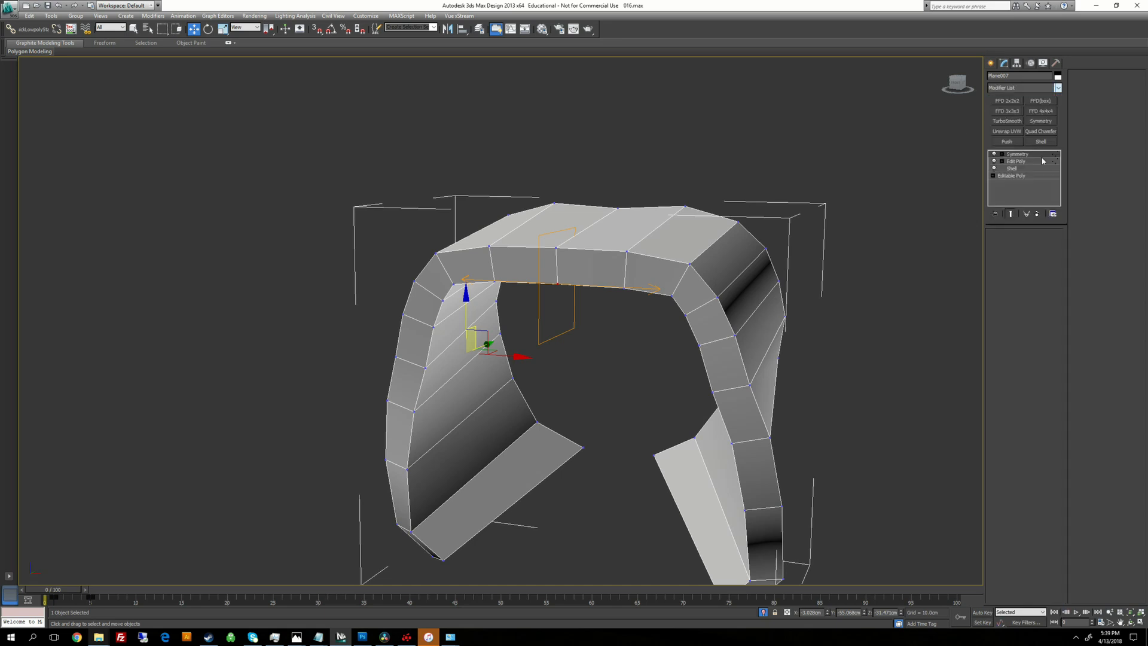
left_click(1001, 154)
left_click(1023, 183)
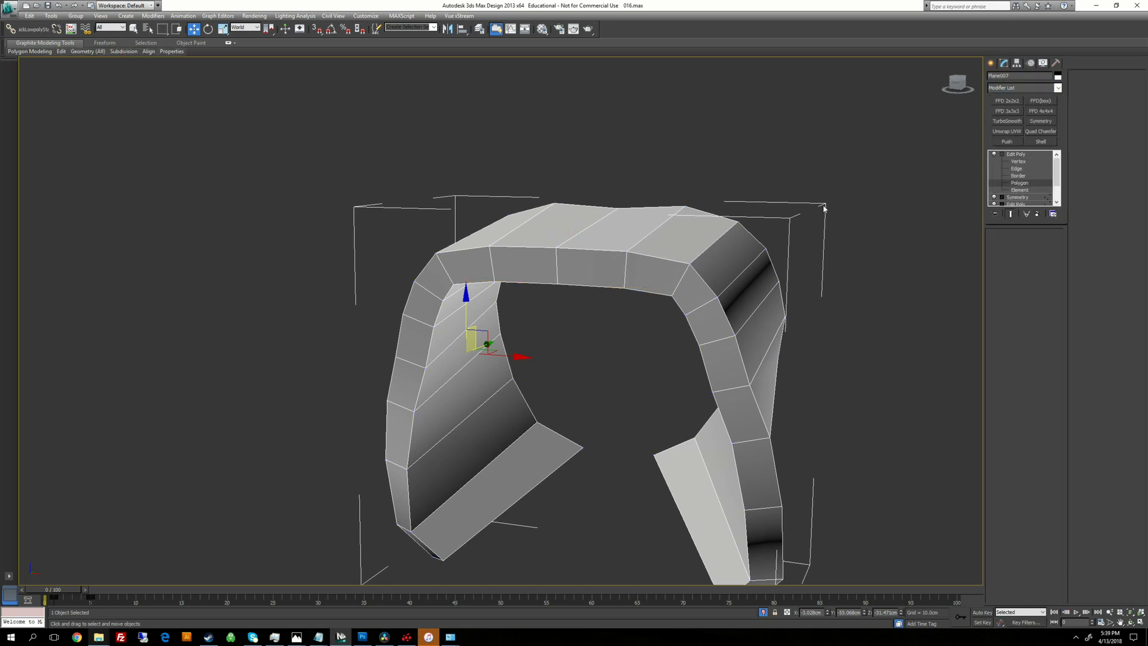
middle_click_drag(651, 281, 688, 242, "alt")
left_click(614, 240)
left_click(671, 241, "shift")
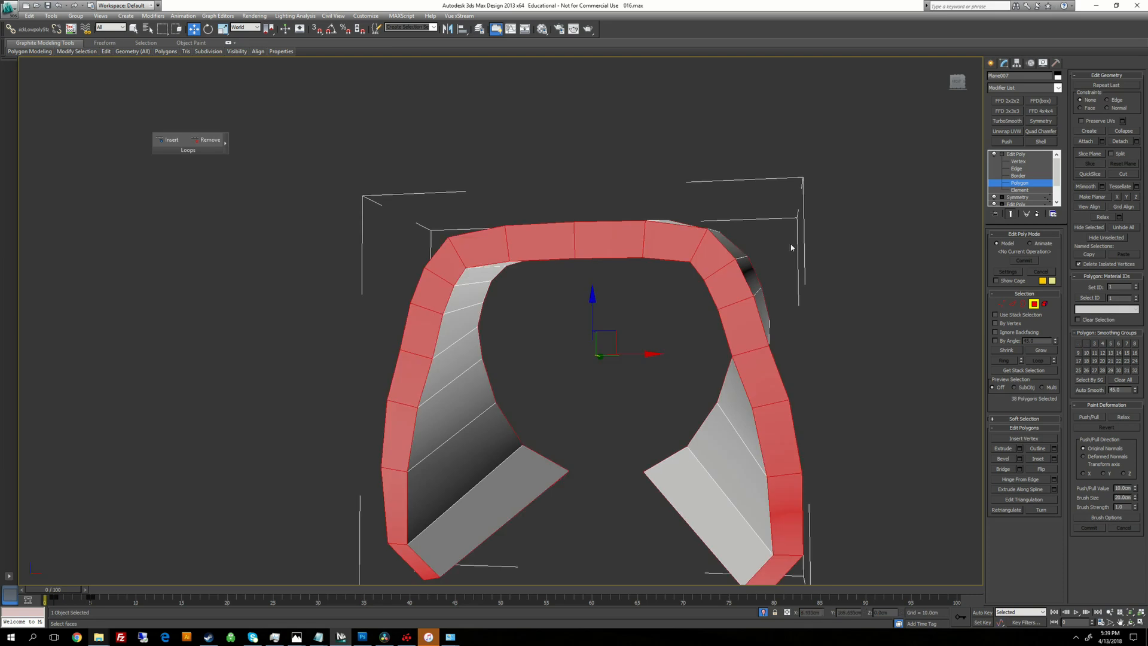
Step: Exclude the two bottom end polygons from the rim selection and auto smooth the rim with a higher angle threshold
middle_click_drag(792, 246, 765, 158, "alt")
left_click(736, 450, "alt")
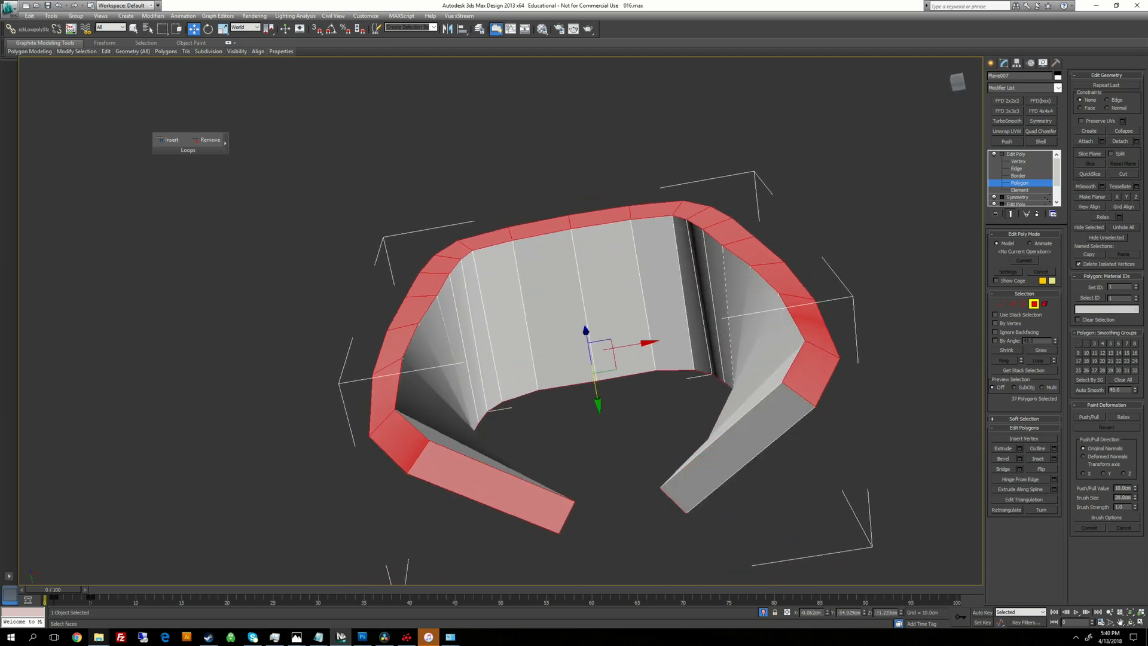
left_click(493, 486, "alt")
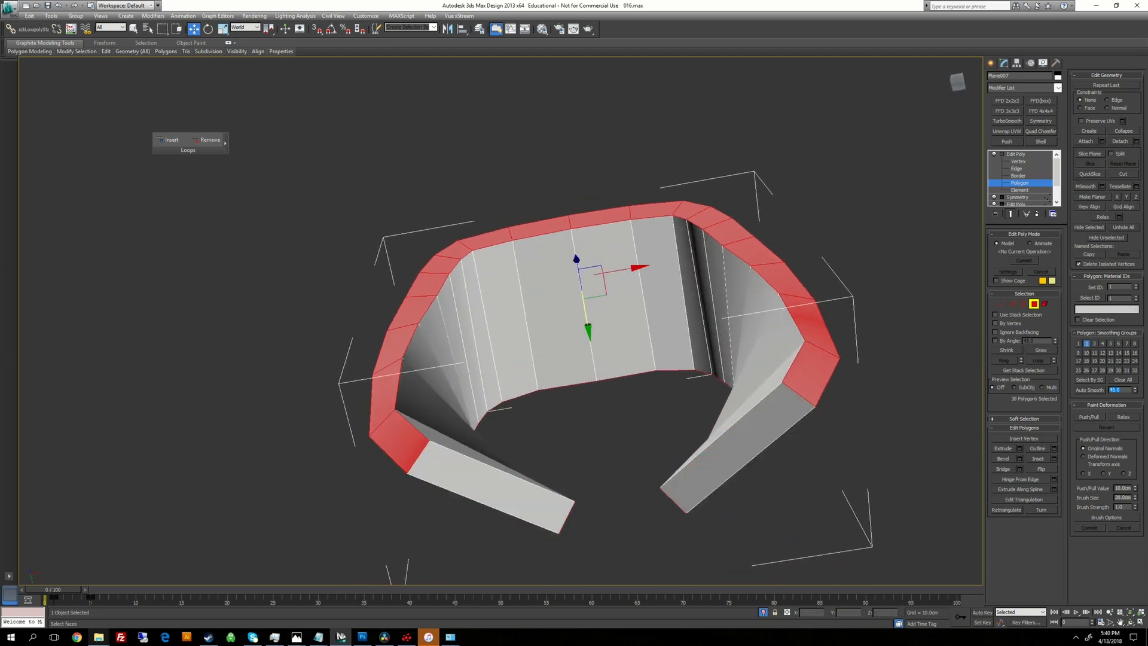
left_click(1082, 392)
Step: Invert the rim selection and exclude the two end polygons, leaving the inner and outer wall polygons selected for smoothing
middle_click_drag(799, 281, 718, 219, "alt")
key("ctrl+i")
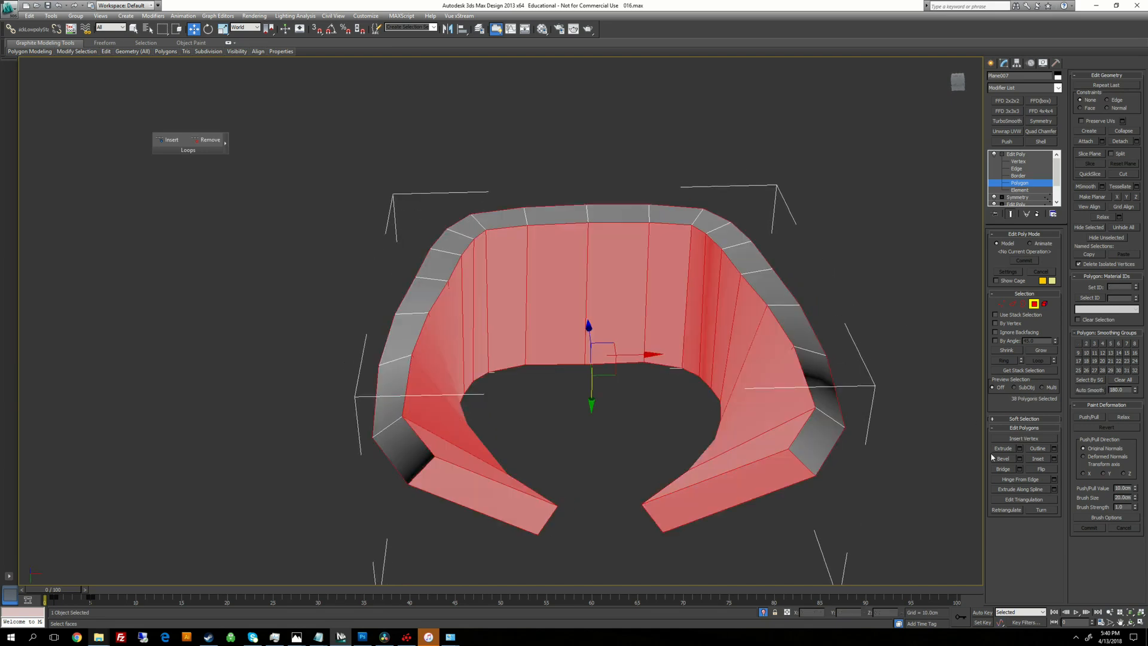
left_click(743, 455, "alt")
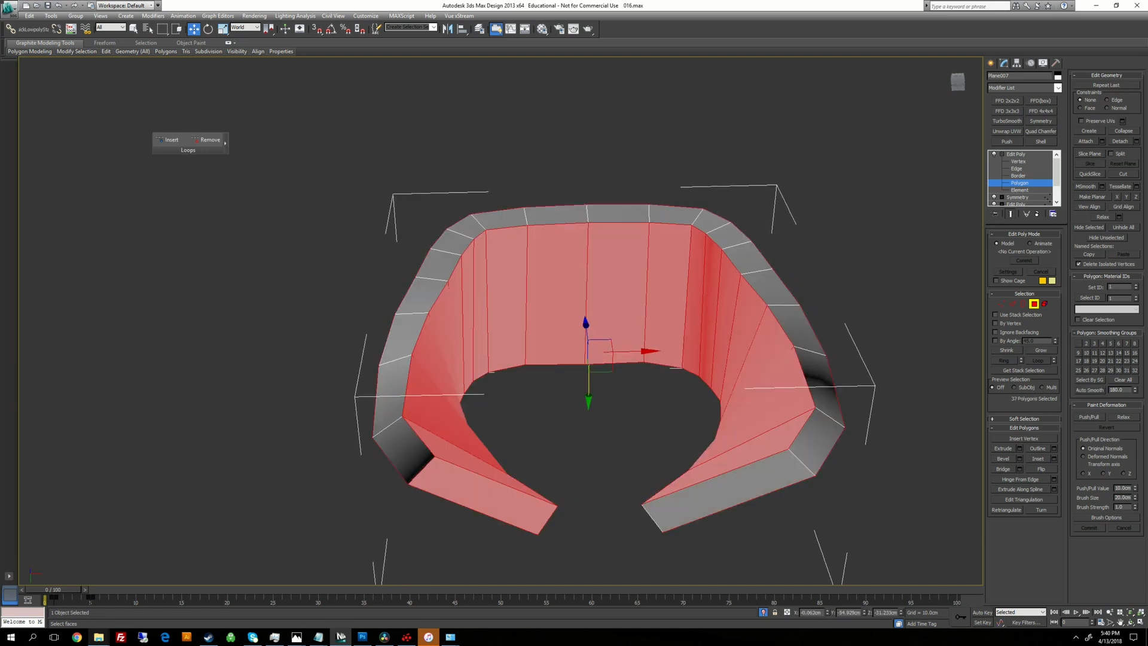
left_click(483, 496, "alt")
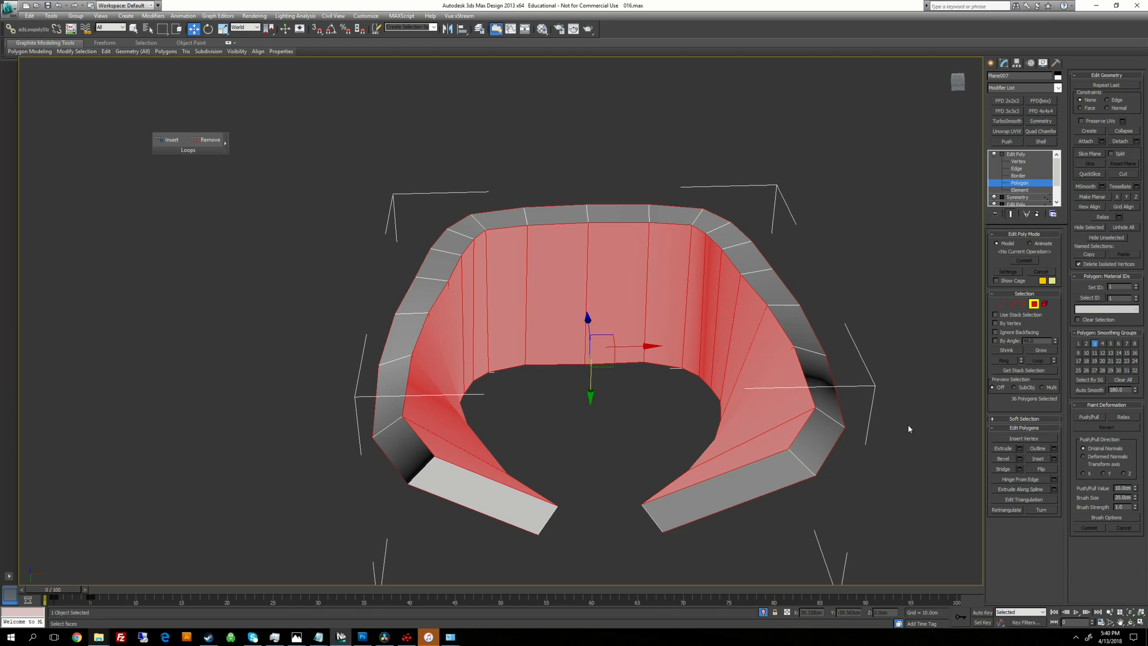
Step: Select only the two bottom end polygons, auto smooth them, and leave polygon editing
left_click(738, 487)
left_click(483, 495, "ctrl")
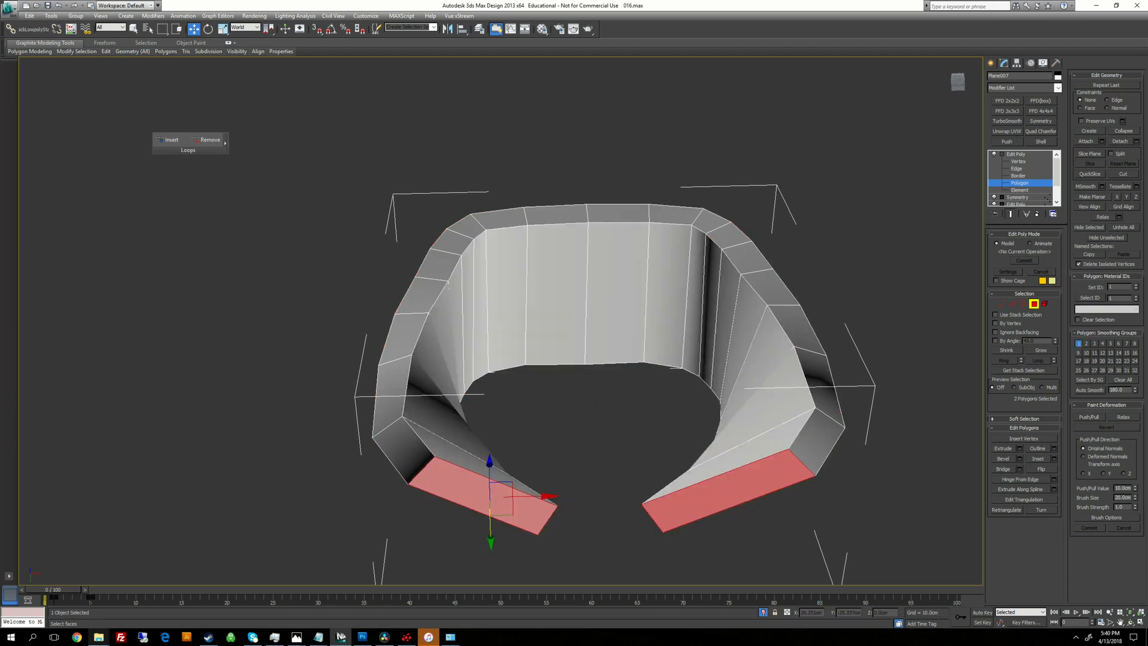
left_click(1093, 392)
middle_click_drag(598, 358, 675, 310, "alt")
left_click(1015, 154)
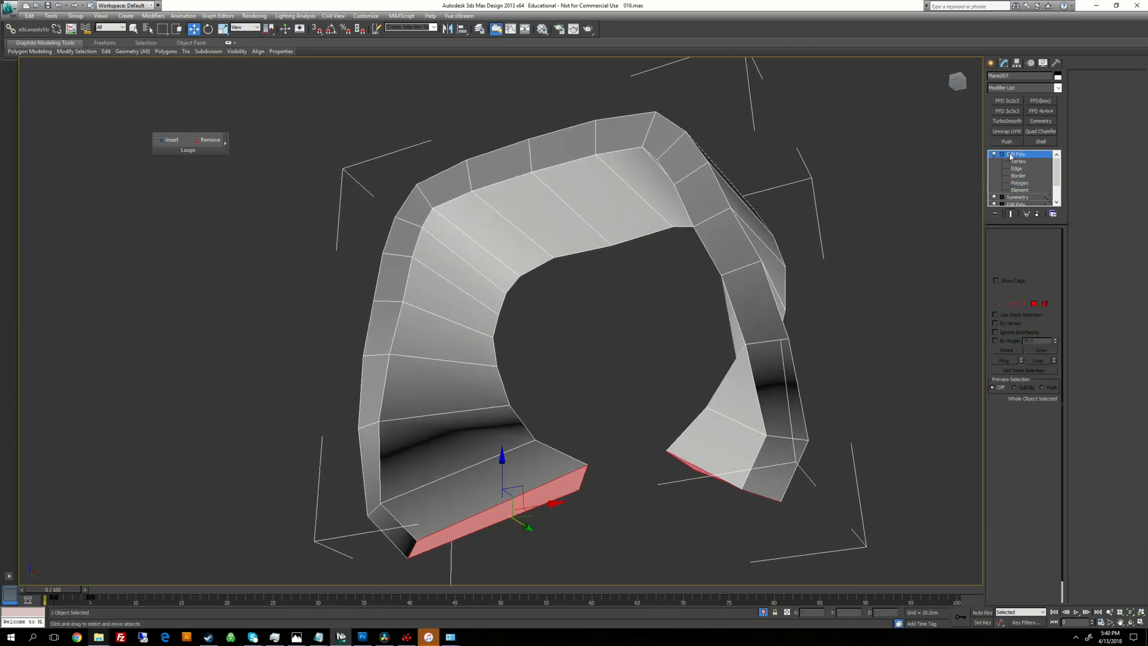
Step: Paste the Quad Chamfer modifier above the Edit Poly and add TurboSmooth on top with increased iterations
right_click(1019, 154)
left_click(1042, 201)
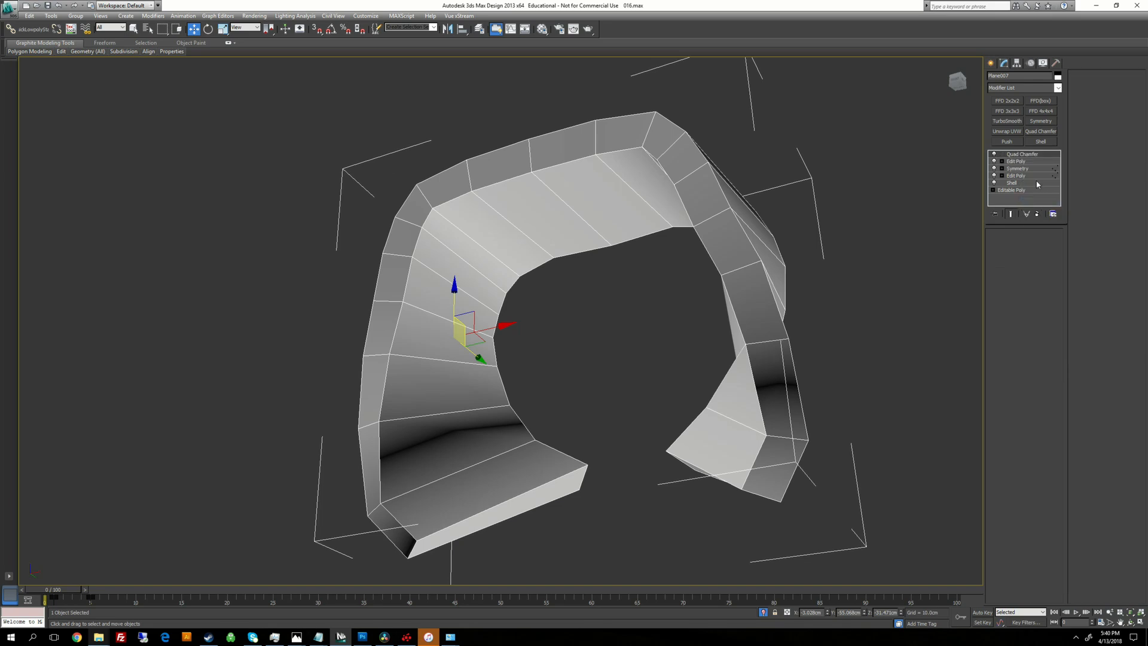
mouse_move(849, 263)
middle_mouse_down("alt")
mouse_move(729, 323)
mouse_move(753, 353)
mouse_move(849, 266)
middle_mouse_up("alt")
left_click(1006, 122)
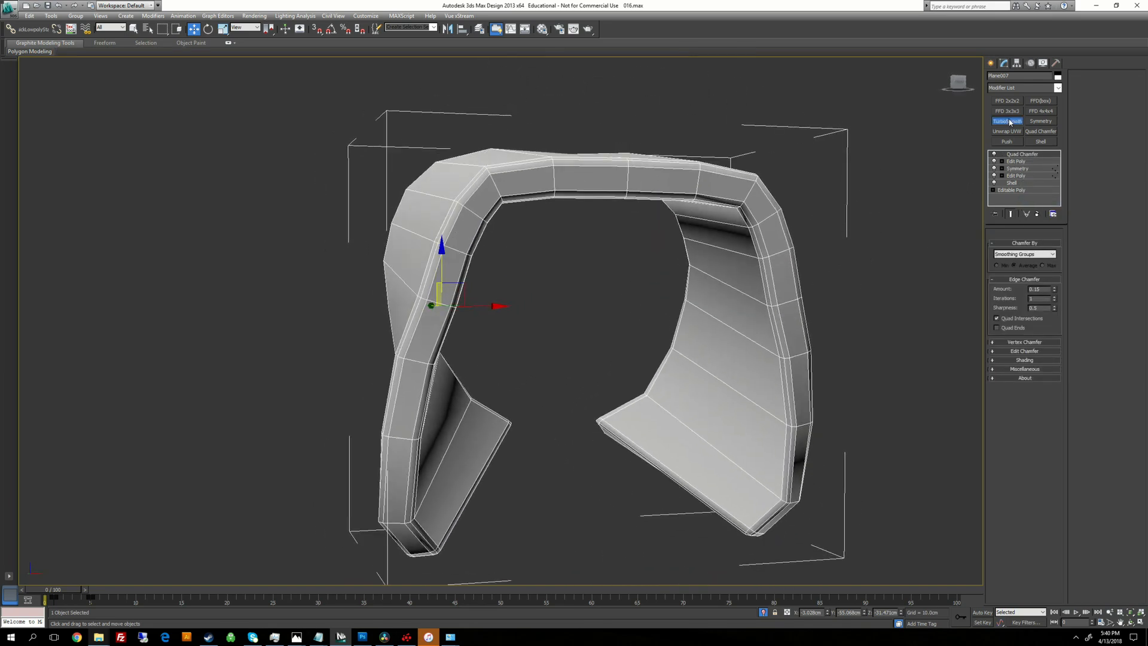
left_click(1054, 246)
middle_click_drag(777, 269, 598, 257, "alt")
scroll(733, 251, "down", 5)
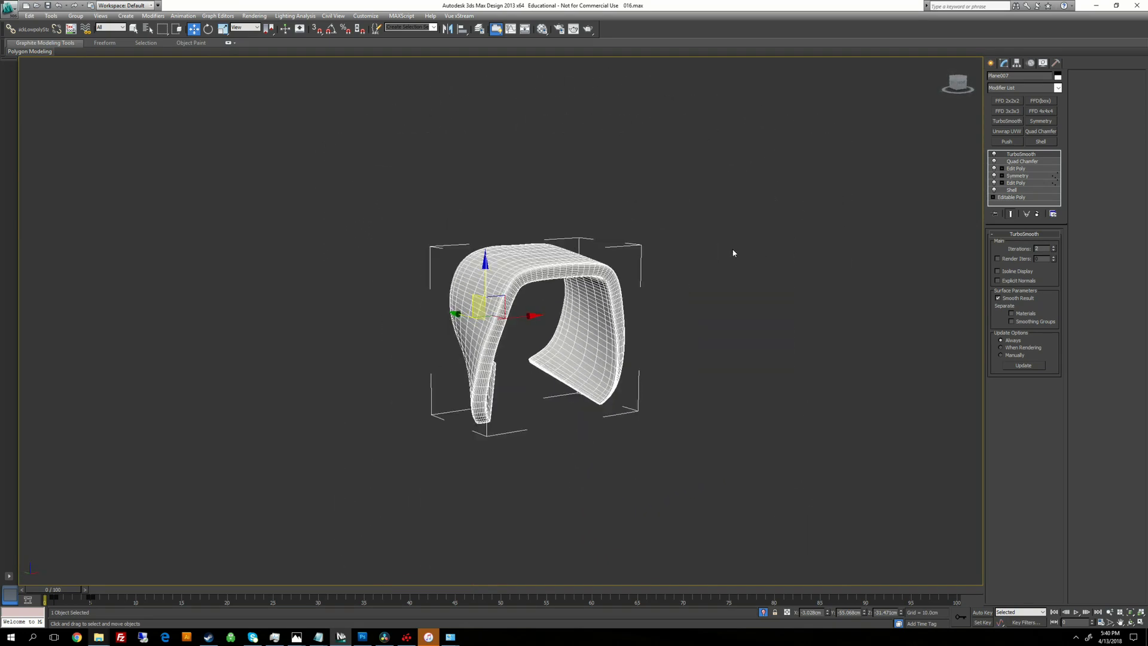
Step: Exit isolation of the finished band, select the neighbouring unfinished band, and isolate it
right_click(682, 227)
left_click(693, 175)
left_click(656, 247)
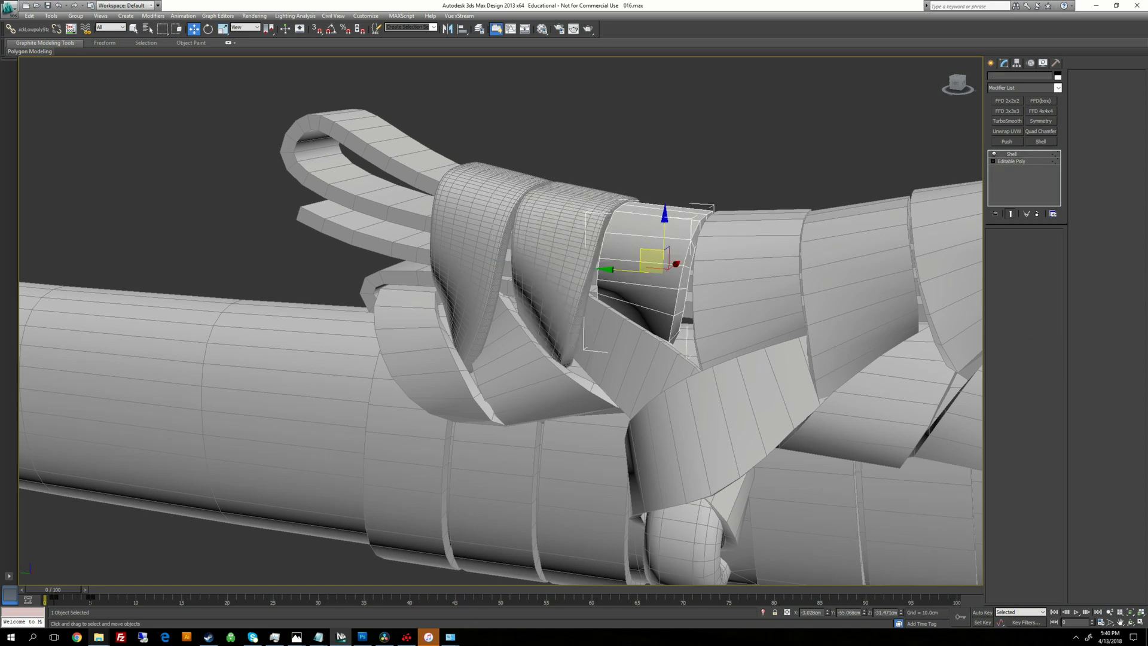
middle_click_drag(819, 120, 698, 167, "alt")
right_click(748, 151)
left_click(763, 612)
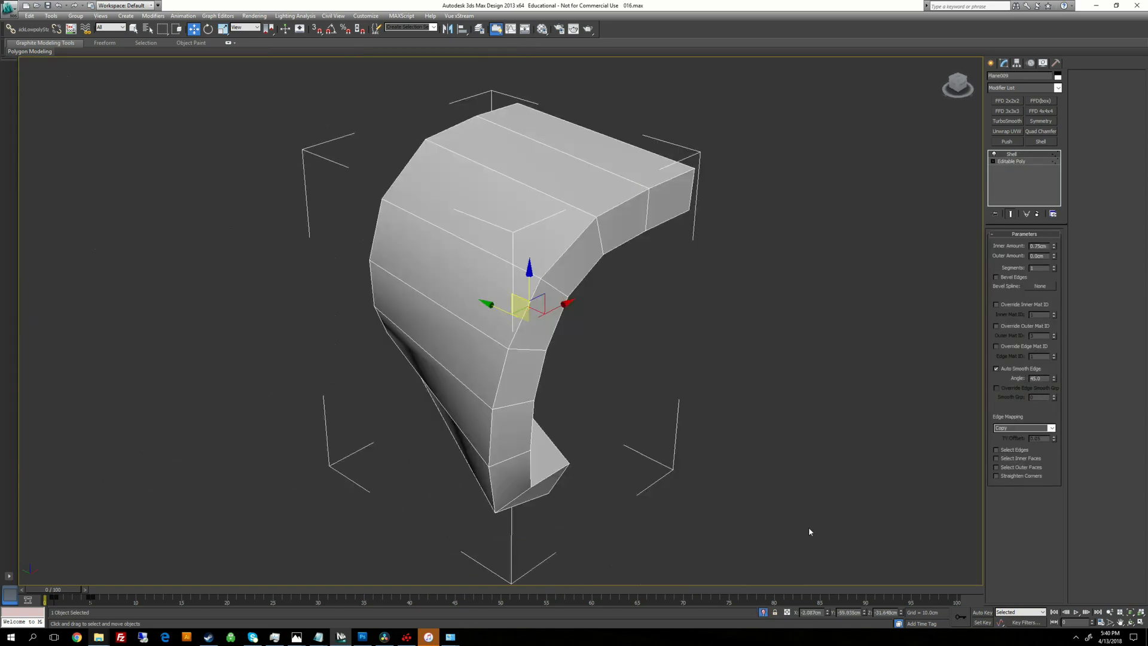
Step: Add an Edit Poly modifier above the Shell and delete the end polygon at the upper centre seam
middle_click_drag(798, 299, 724, 237, "alt")
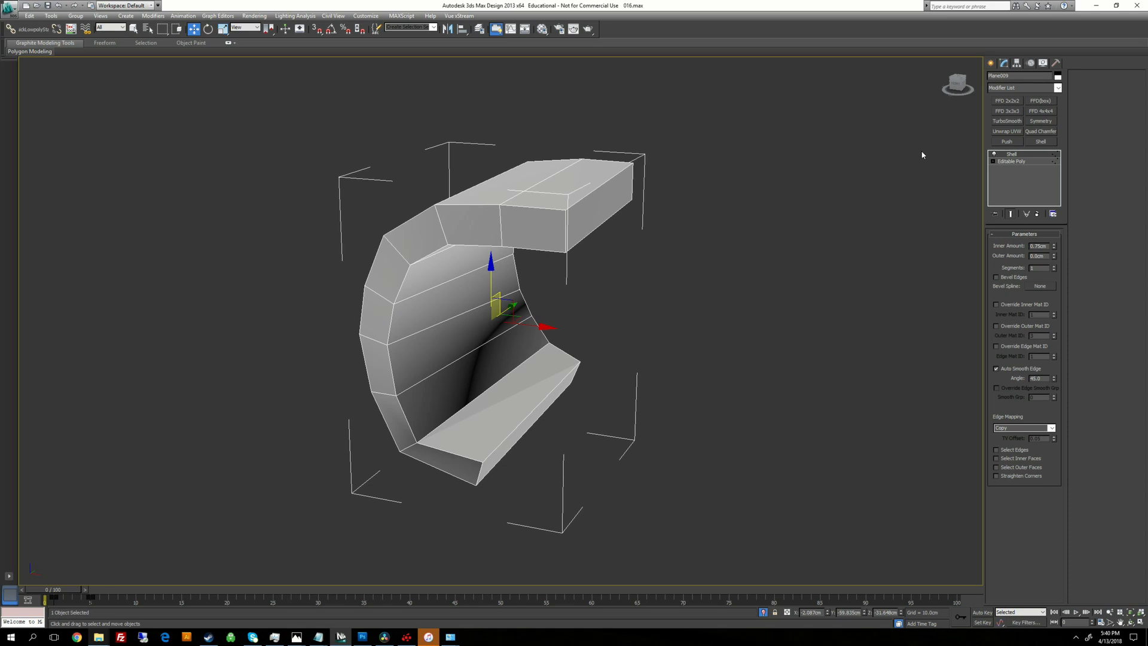
left_click(1014, 90)
left_click(1010, 119)
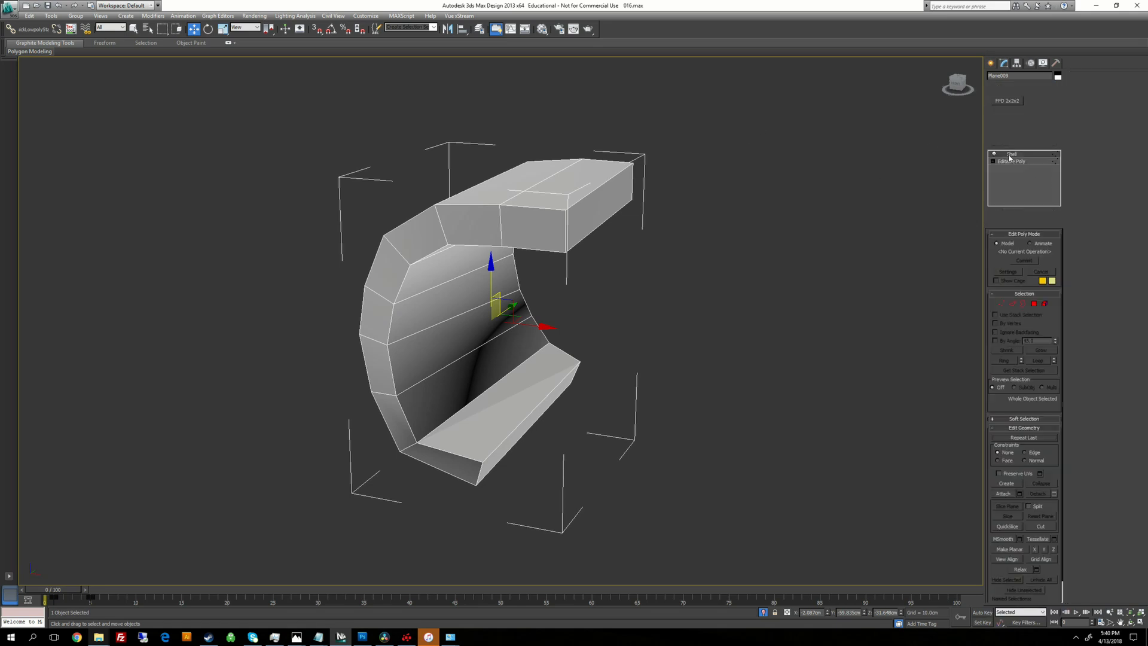
left_click(1001, 154)
left_click(1020, 182)
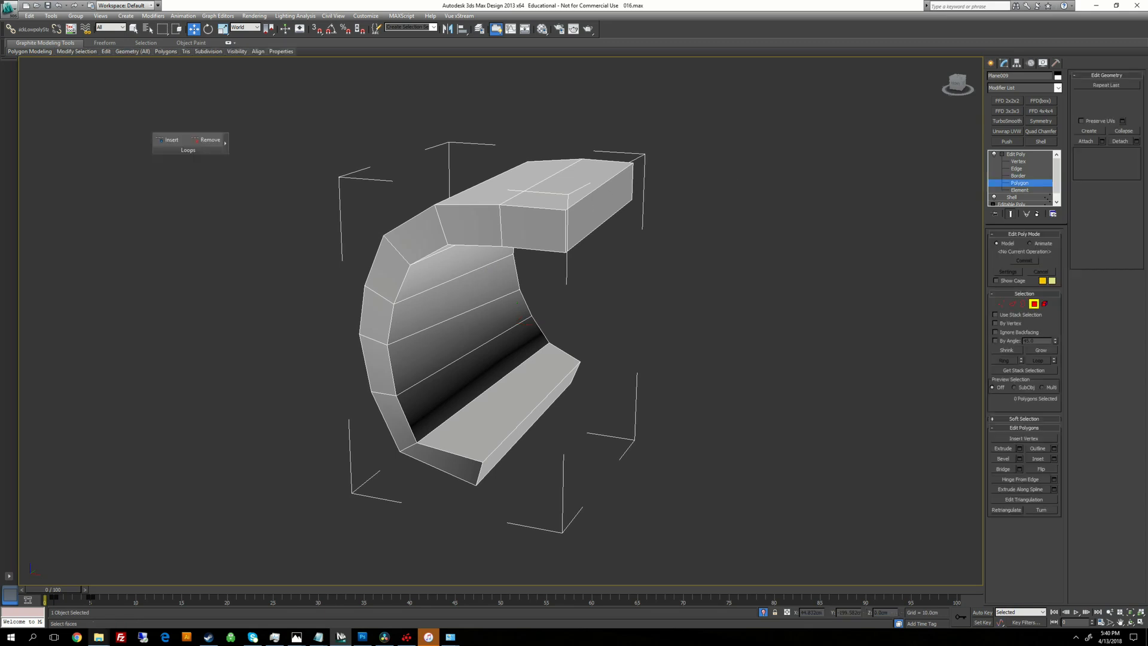
left_click(617, 195)
key("Delete")
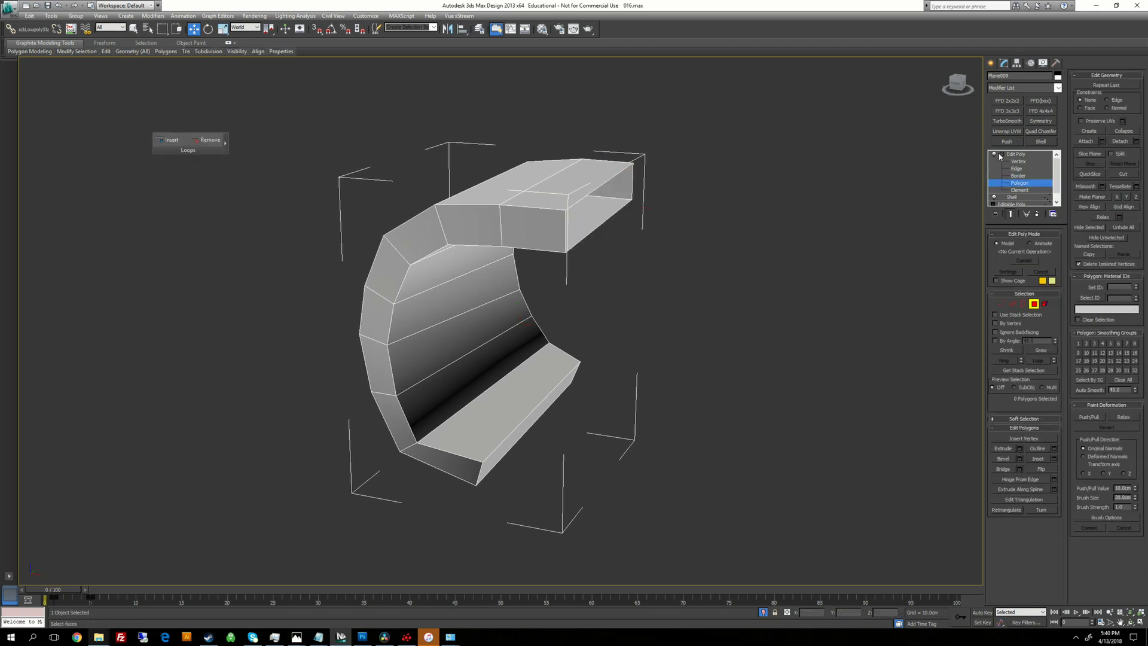
Step: Set the X position of the corner vertices around the open seam to 0 and leave vertex editing
left_click(1017, 162)
middle_click_drag(718, 239, 748, 221, "alt")
left_click(606, 180)
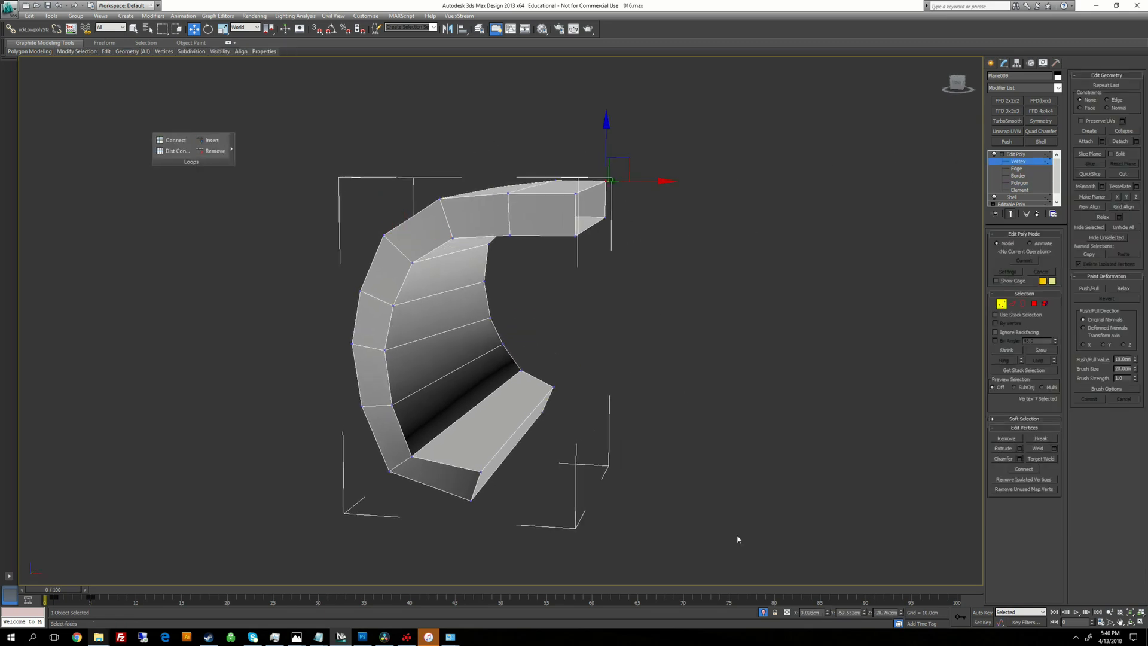
right_click(826, 612)
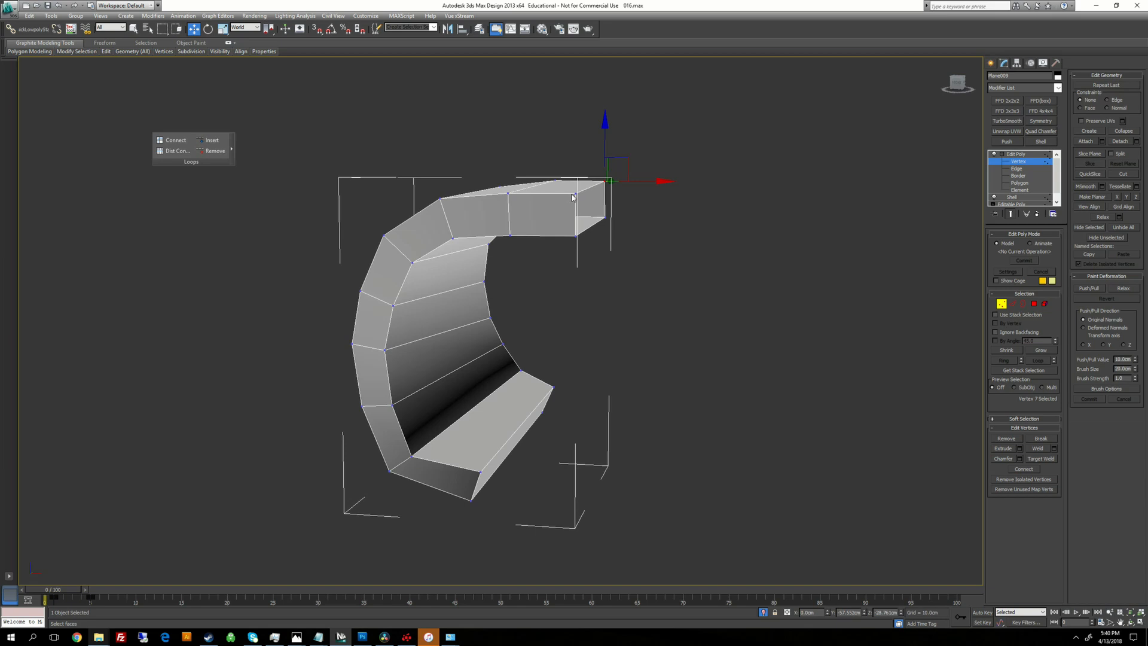
left_click(574, 194)
right_click(827, 613)
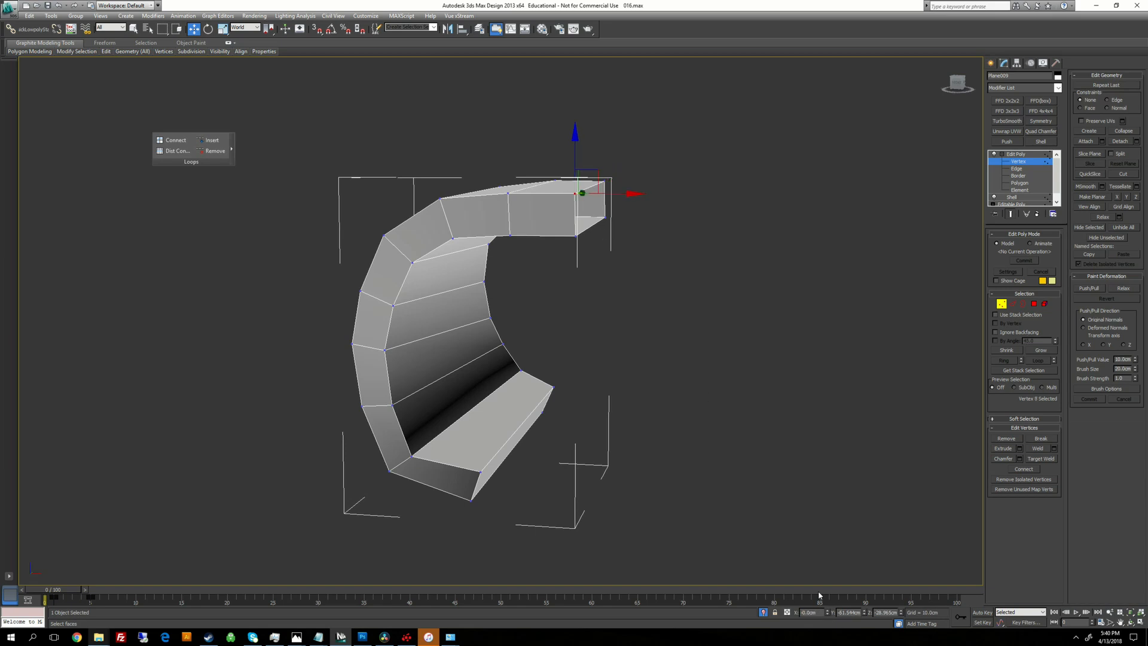
left_click(605, 214)
left_click(575, 235)
right_click(828, 612)
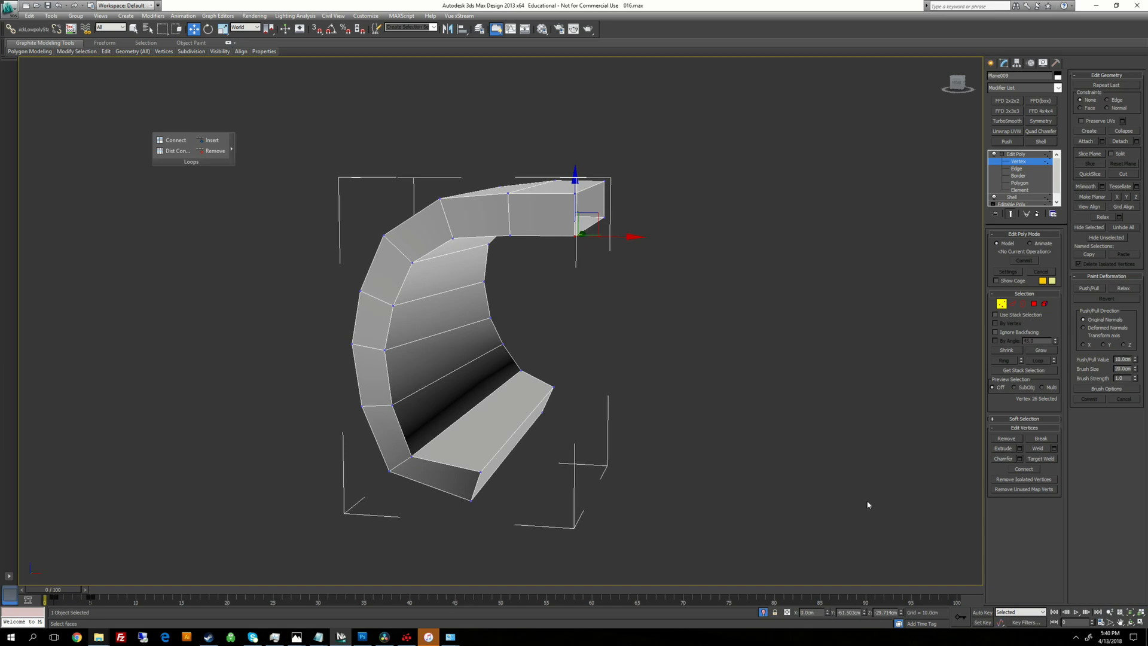
left_click(1015, 153)
left_click(1040, 121)
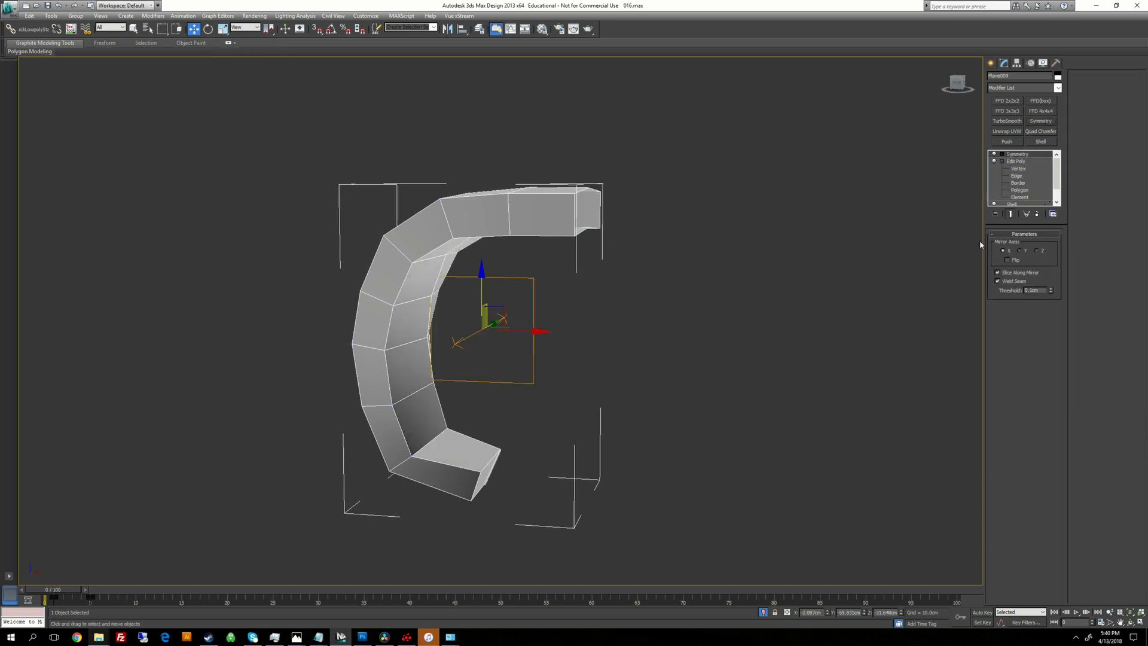
left_click(1036, 251)
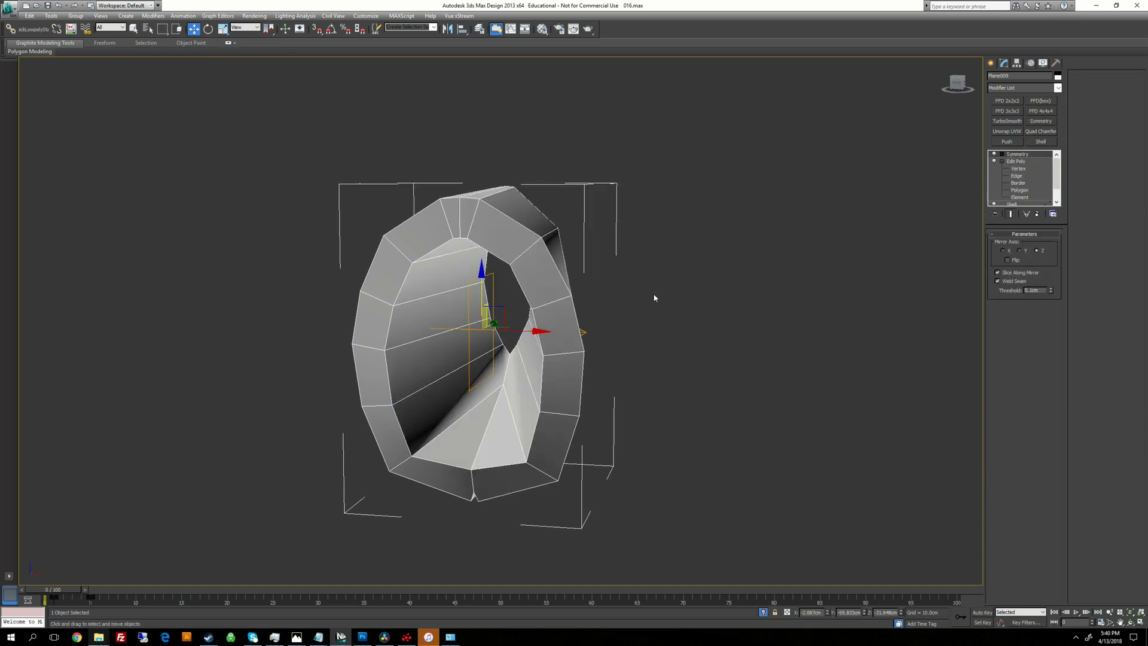
mouse_move(654, 298)
middle_mouse_down("alt")
mouse_move(683, 297)
mouse_move(673, 297)
middle_mouse_up("alt")
left_click(1037, 214)
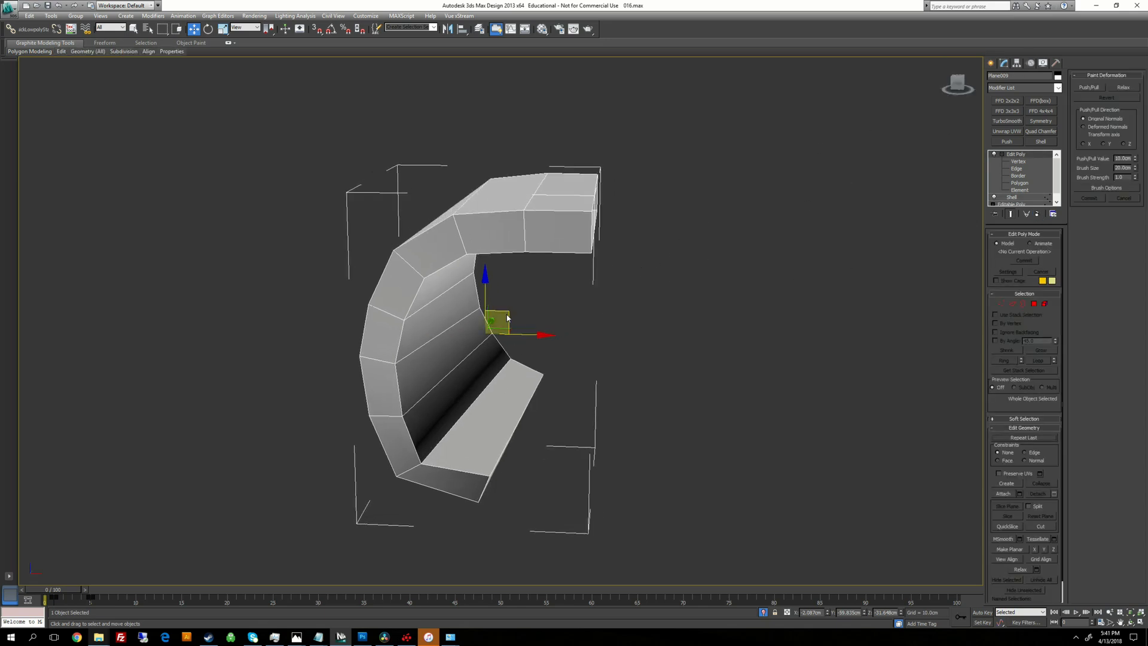
Step: Move only the half band's pivot to X position 0, then stop editing the pivot
left_click(1016, 62)
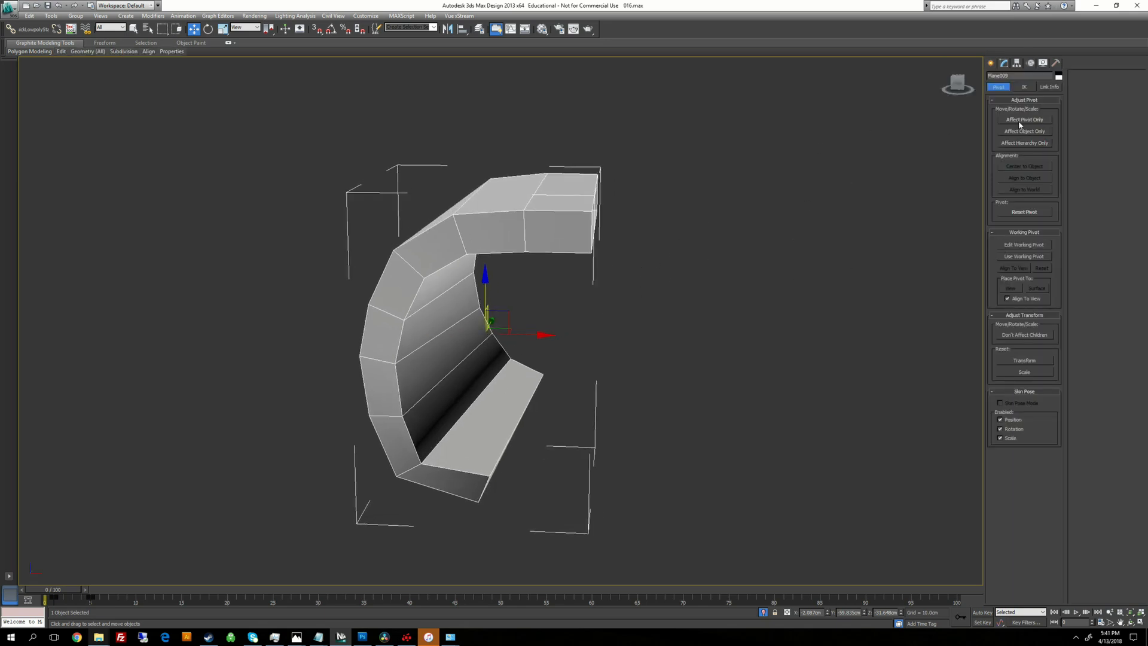
left_click(1020, 123)
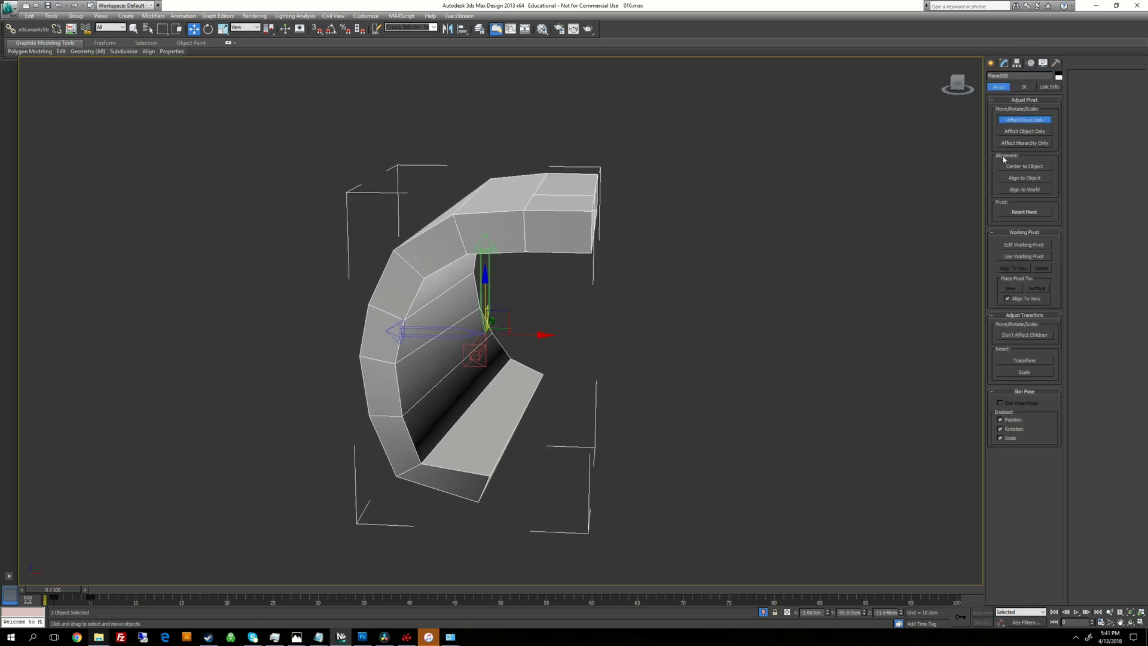
right_click(827, 612)
left_click(1024, 120)
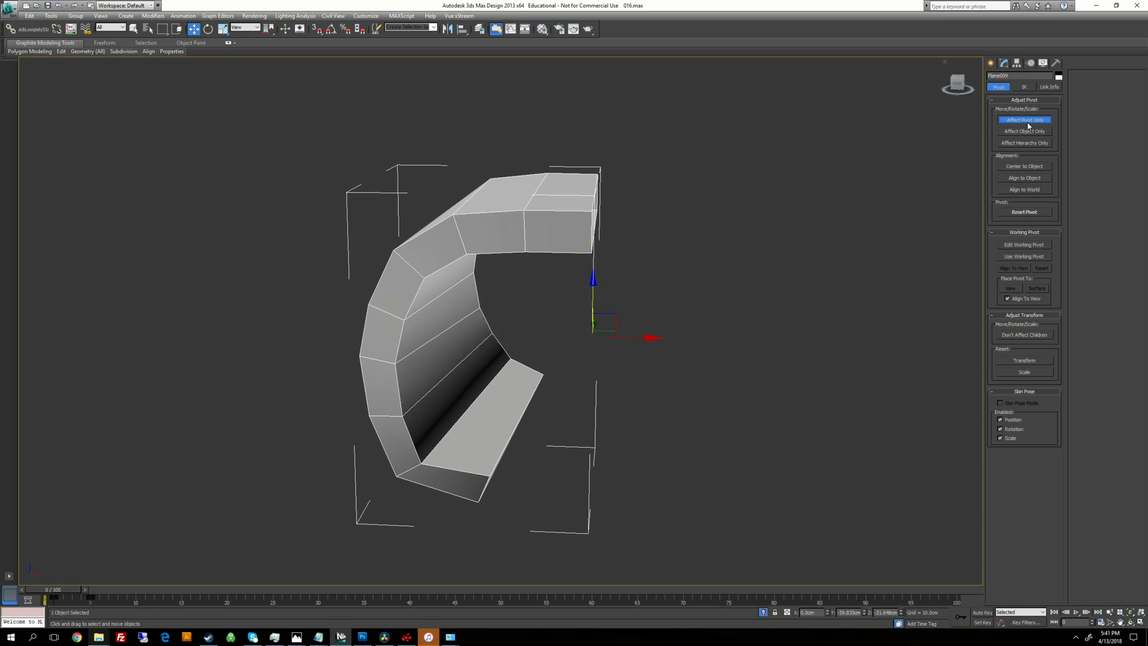
Step: Add a Symmetry modifier to the half band and set its mirror axis to Z
left_click(1002, 63)
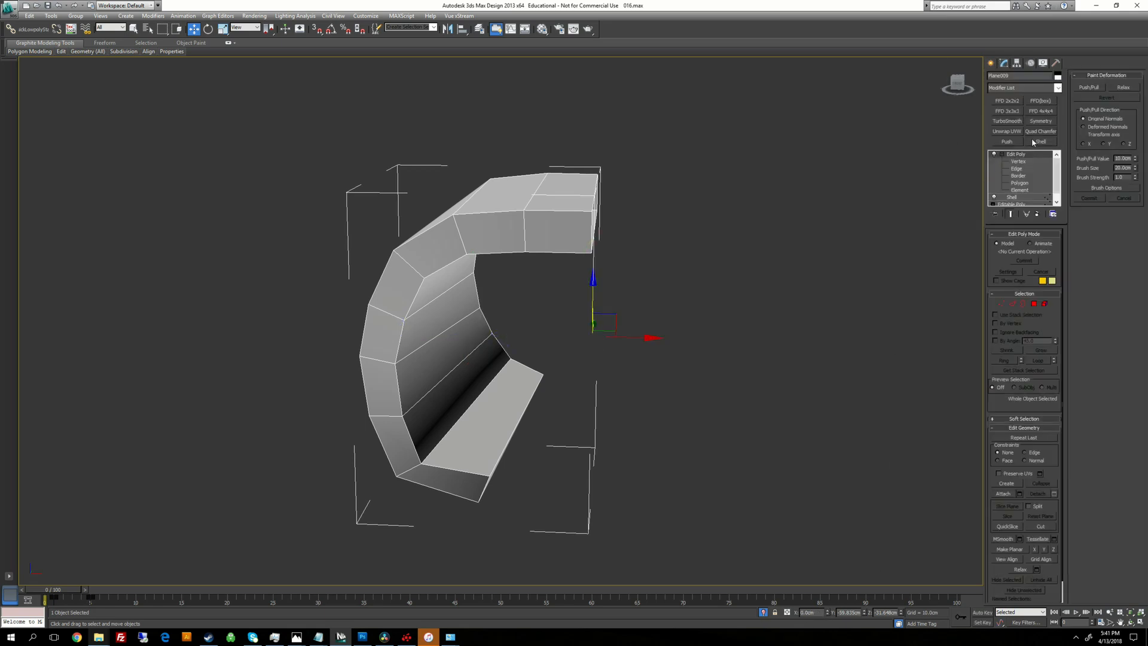
left_click(1041, 121)
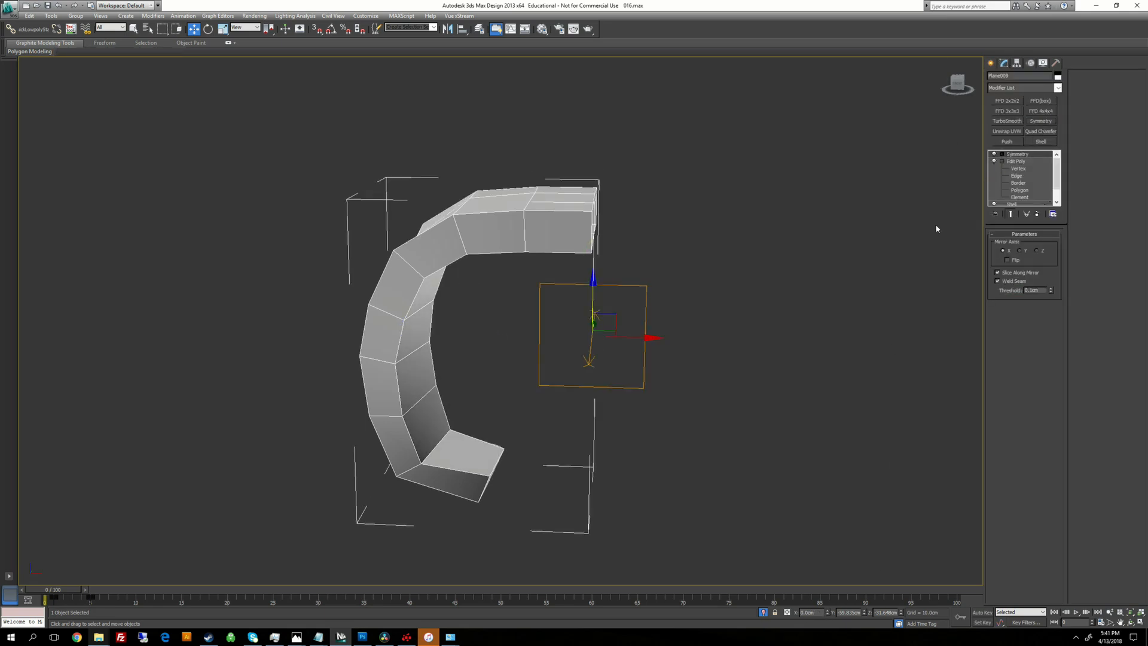
left_click(1035, 251)
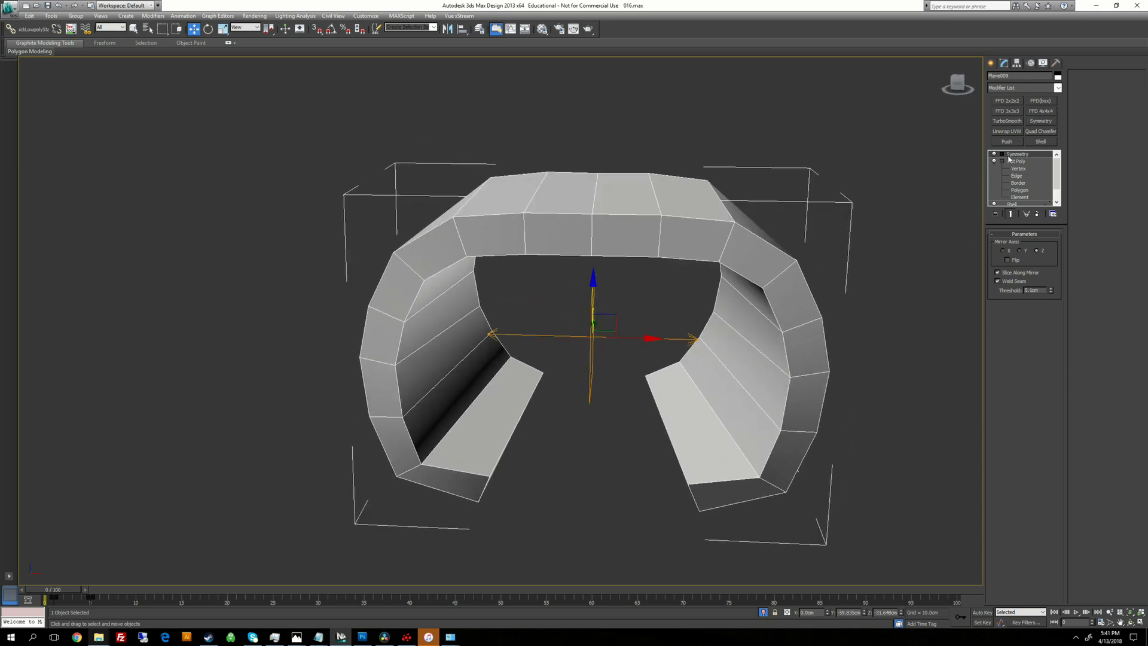
Step: Add another Edit Poly modifier above the Symmetry and enter polygon editing
left_click(1013, 87)
key("e")
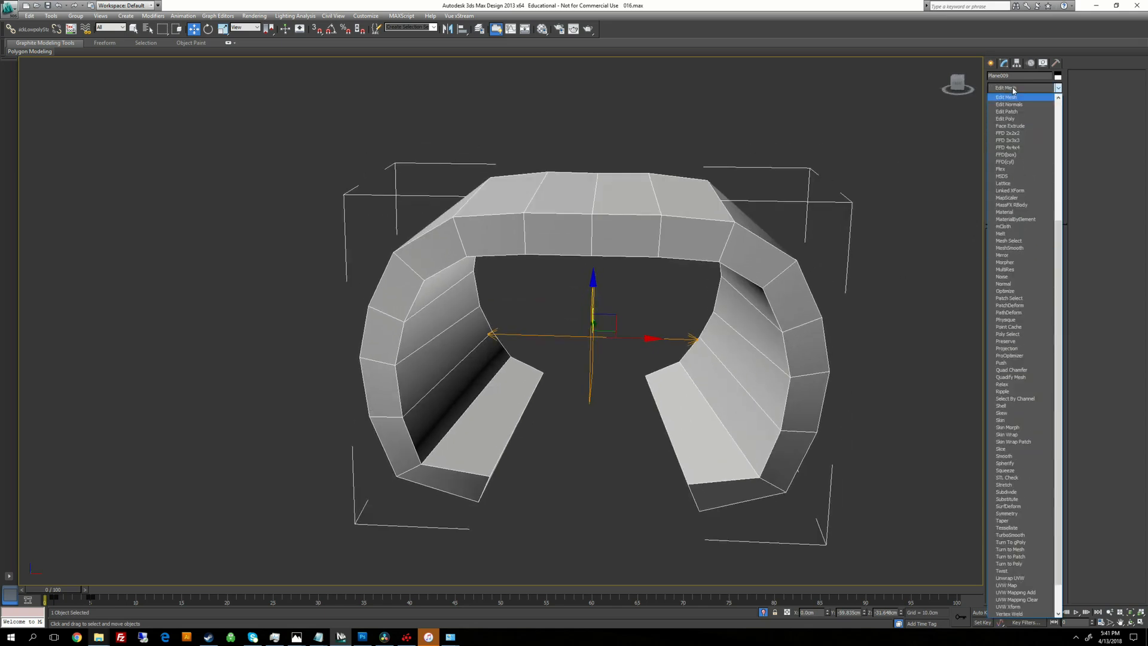
left_click(1009, 119)
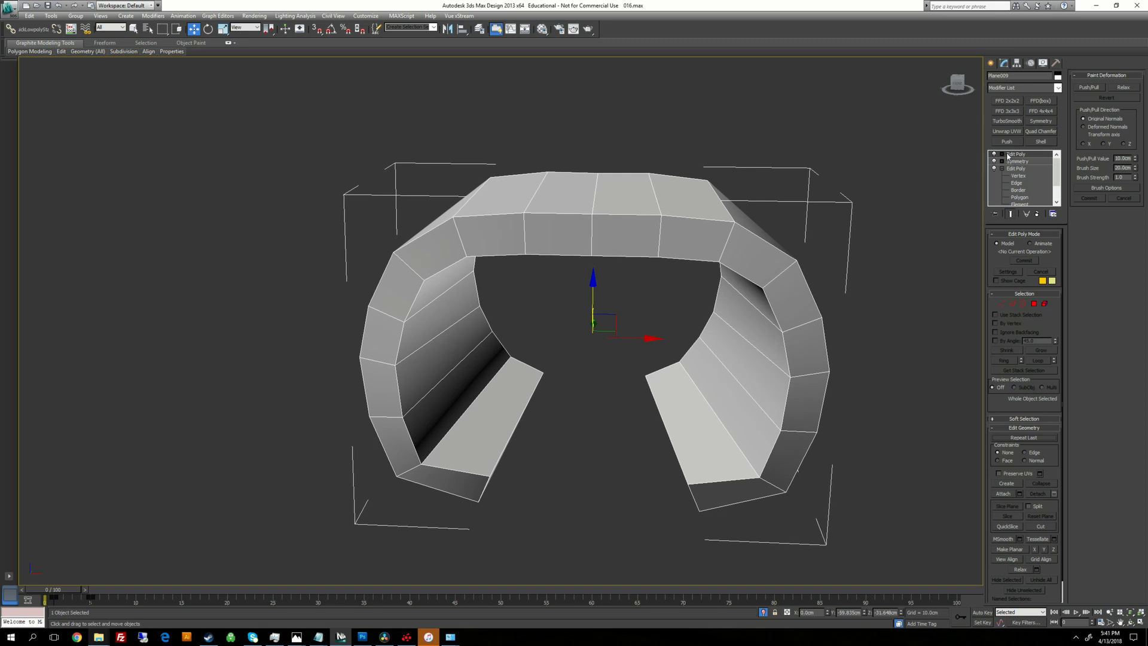
double_click(1008, 156)
left_click(1019, 184)
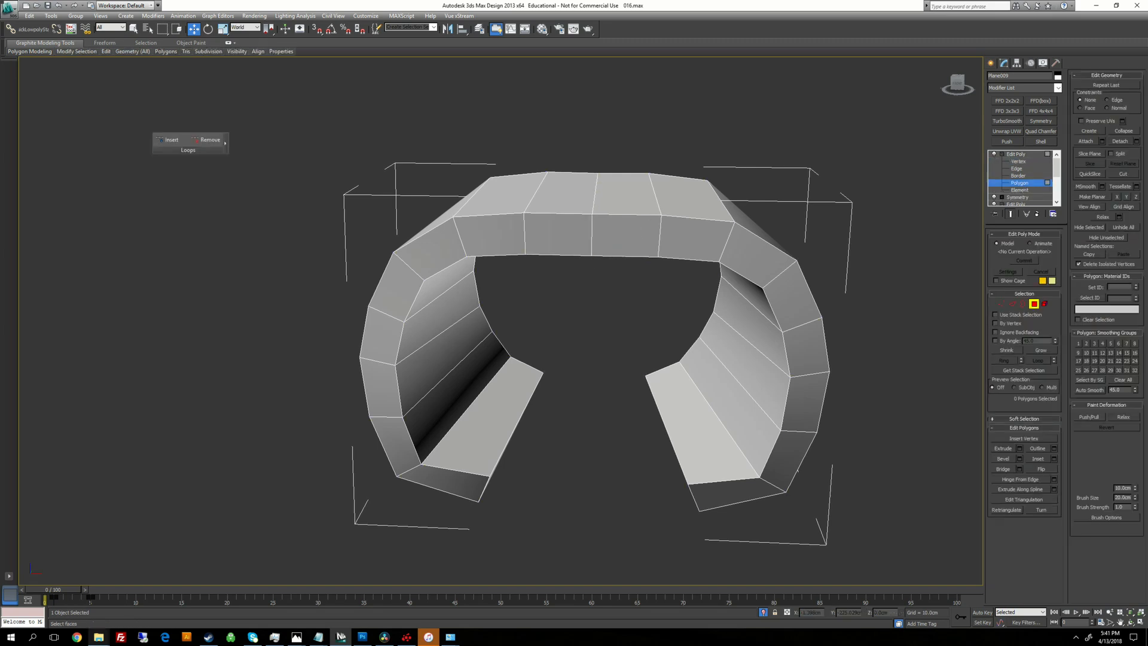
Step: Select the full loop of narrow rim polygons and exclude the two bottom end polygons
left_click(624, 236)
left_click(561, 235, "shift")
middle_click_drag(559, 311, 565, 239, "alt")
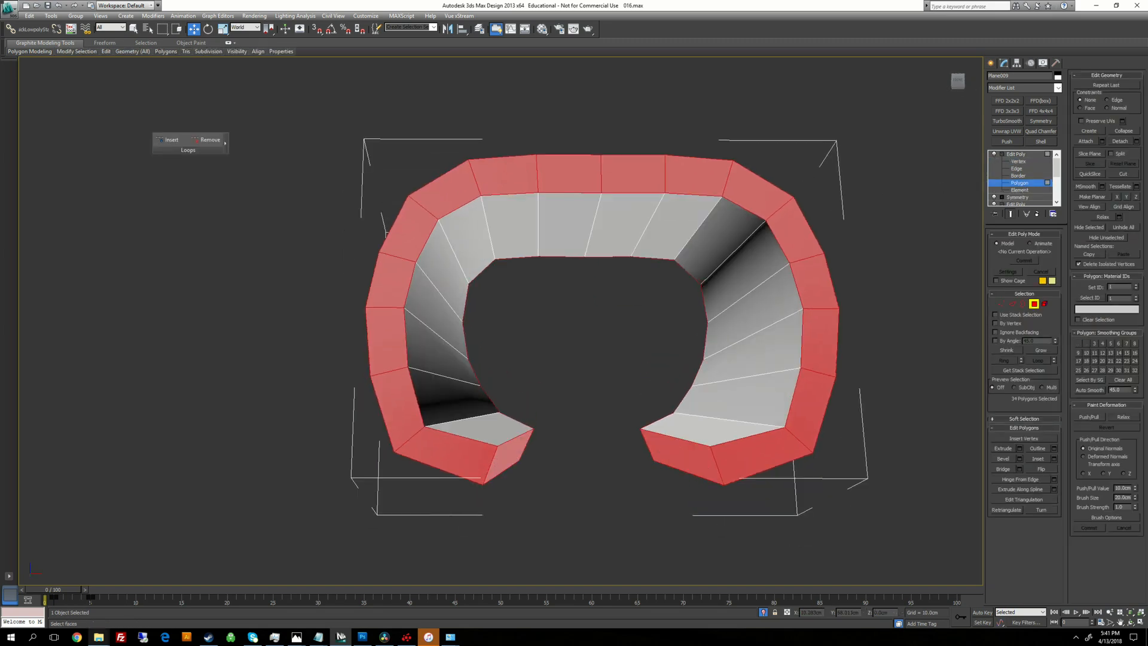
left_click(510, 458, "alt")
left_click(680, 456, "alt")
middle_click_drag(680, 443, 660, 469, "alt")
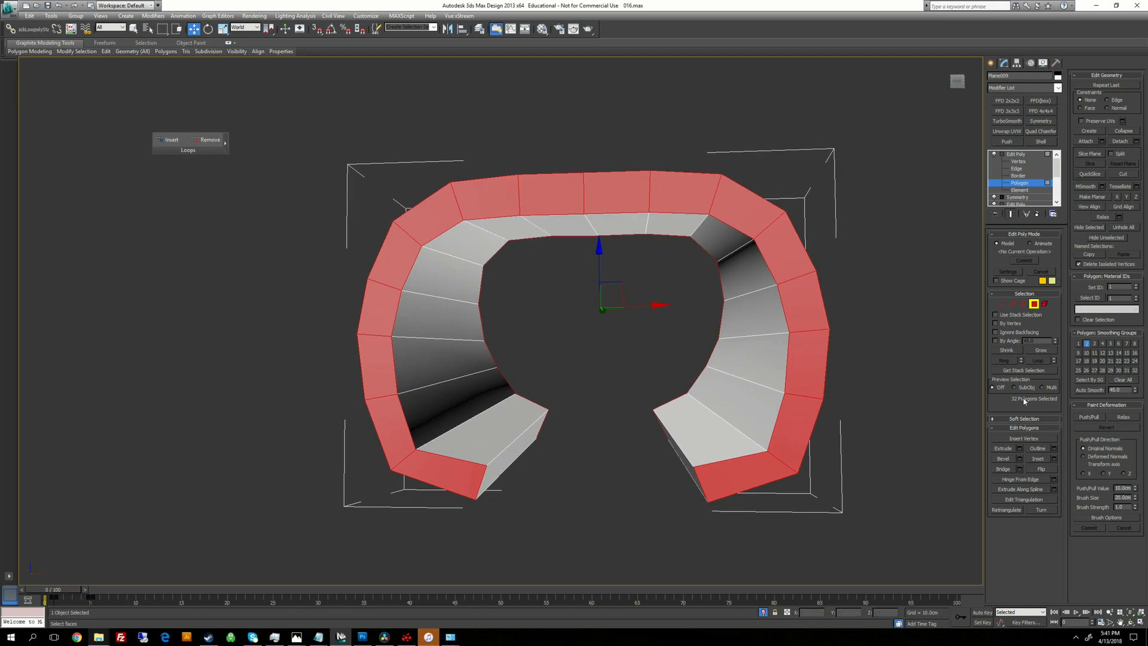
middle_click_drag(580, 430, 597, 395, "alt")
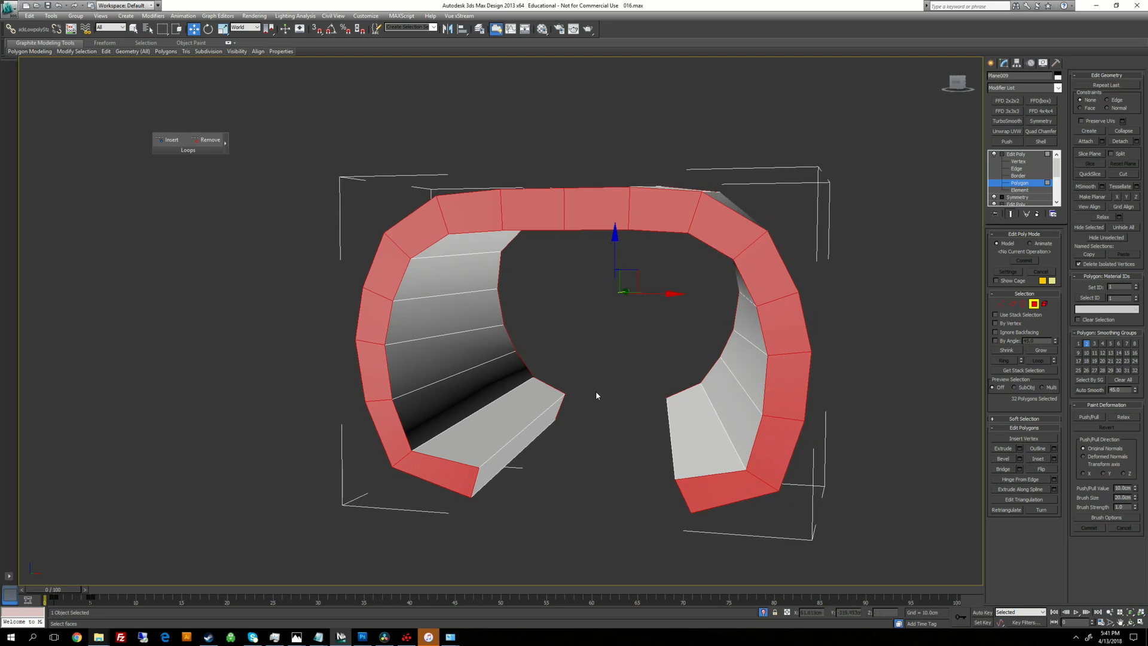
Step: Select the band's inner and outer wall polygons, leaving out the rim and the two bottom end polygons
left_click(597, 395)
left_click(514, 421)
left_click(672, 412, "shift")
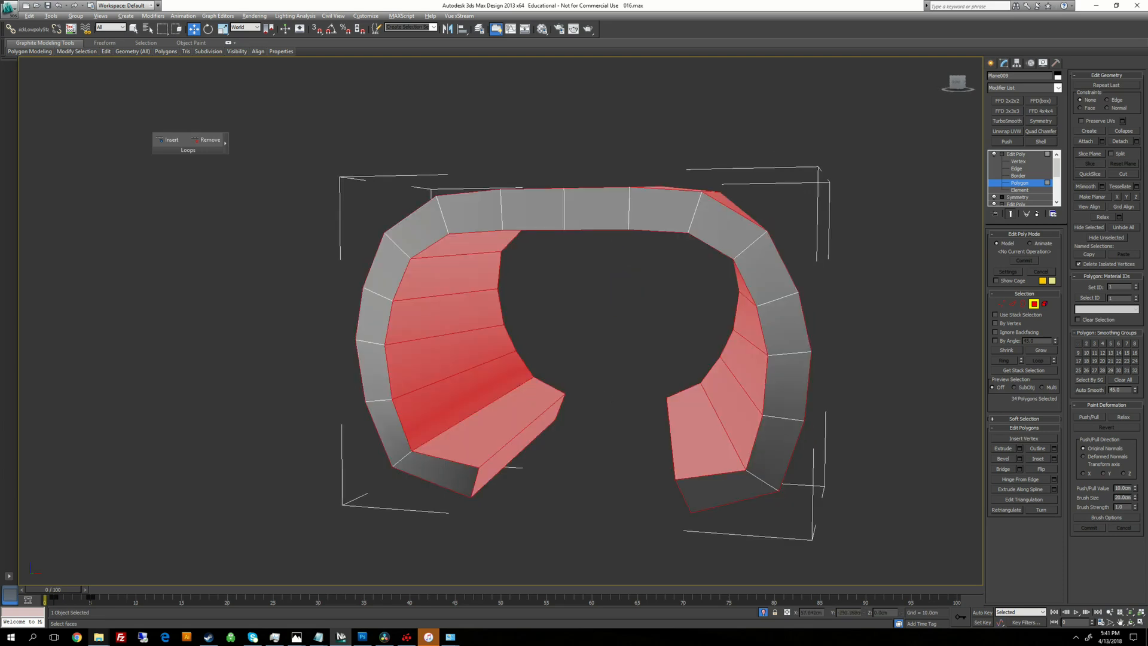
left_click(519, 445, "alt")
middle_click_drag(519, 445, 634, 422, "alt")
left_click(679, 455, "alt")
middle_click_drag(678, 455, 616, 463, "alt")
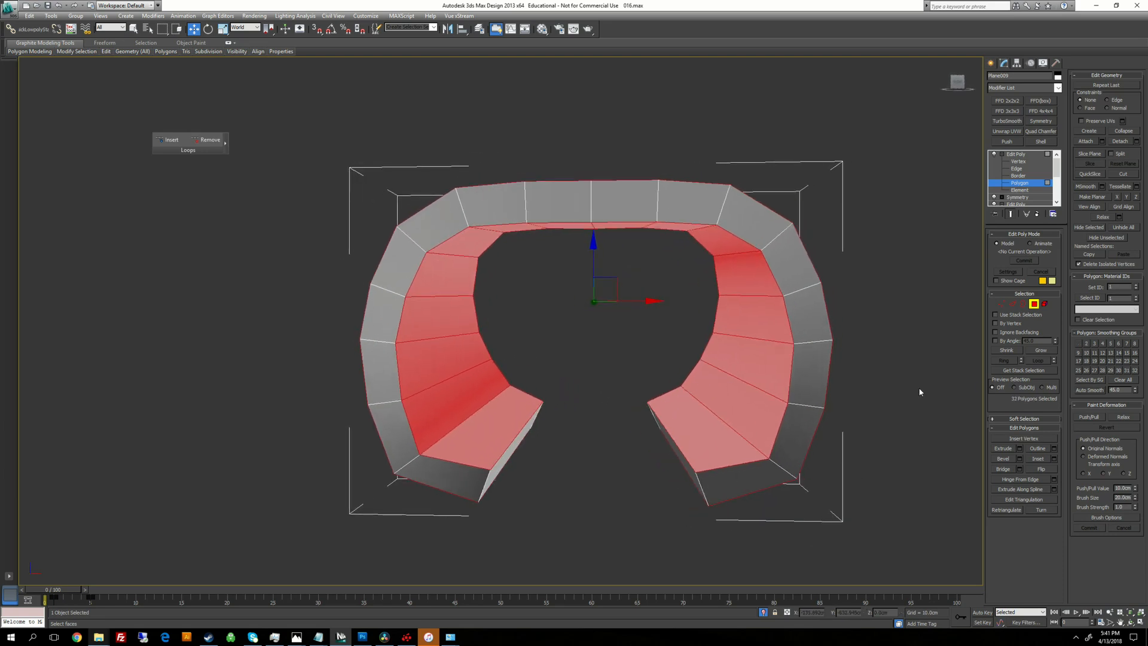
Step: Auto Smooth the selected inner and outer wall polygons with a threshold of 100
left_click(1090, 389)
middle_click_drag(634, 380, 603, 381, "alt")
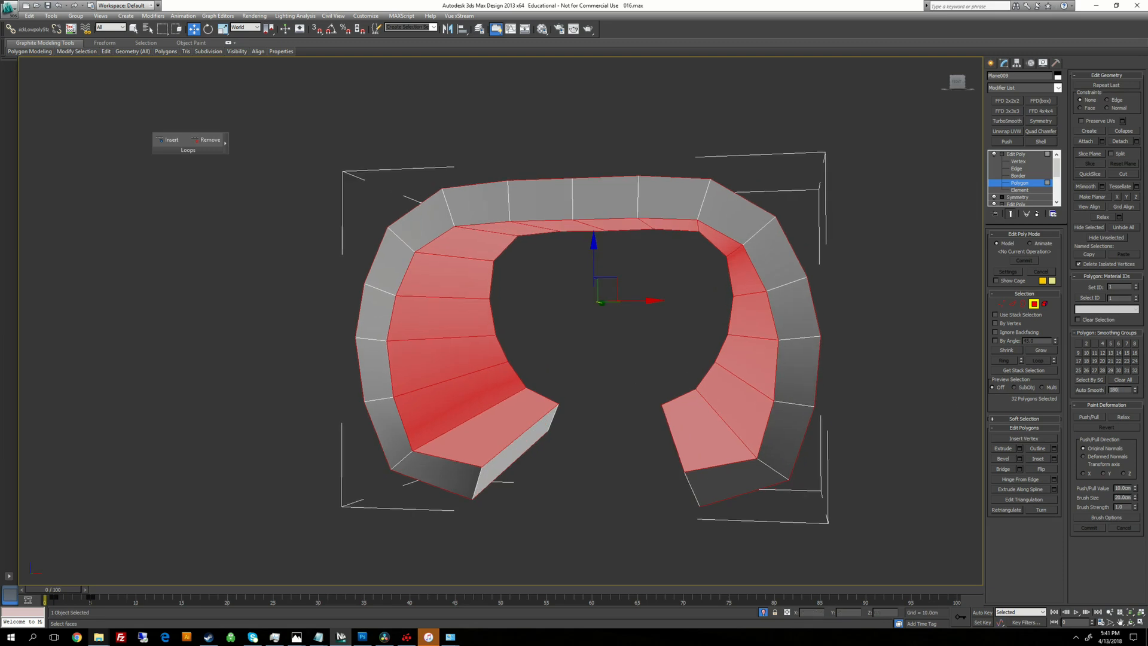
left_click(595, 369)
Step: Reselect the band's inner and outer wall polygons without the two bottom end polygons and replace their smoothing with group 3
left_click(501, 421)
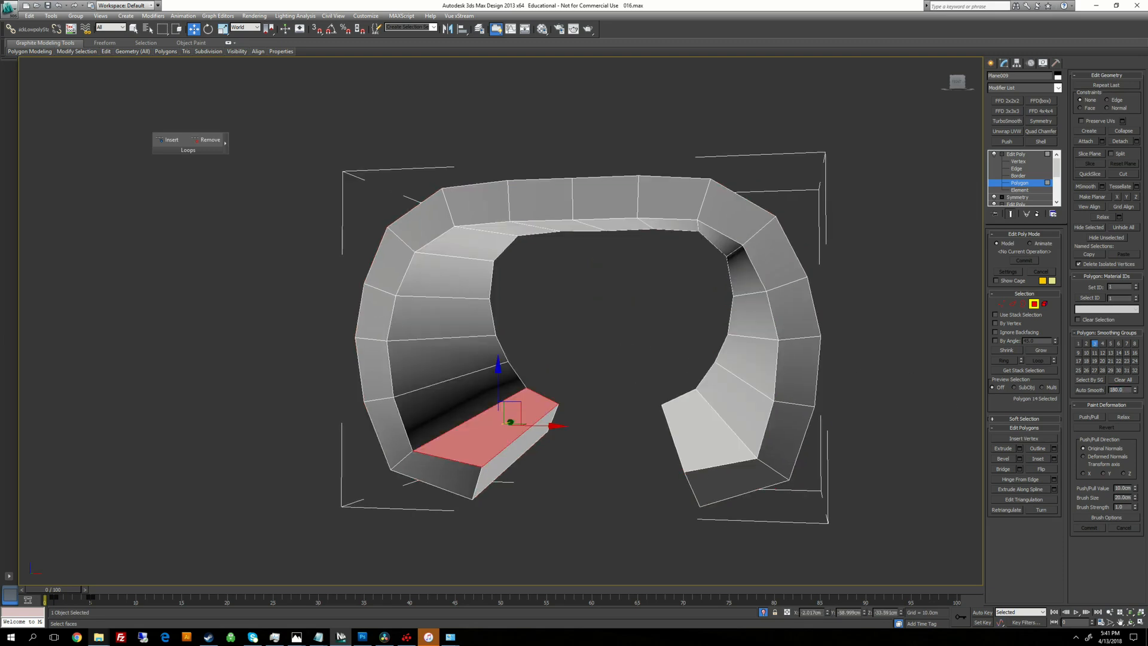
left_click(482, 399, "shift")
left_click(526, 444, "alt")
middle_click_drag(550, 442, 666, 447, "alt")
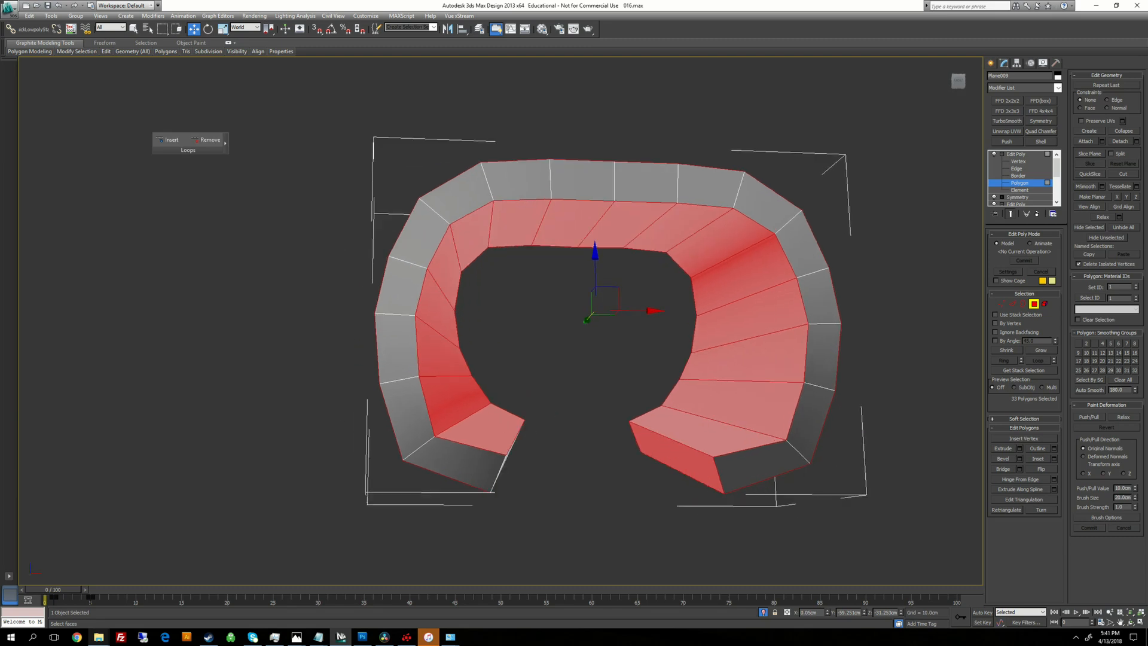
left_click(676, 455, "alt")
left_click(1122, 380)
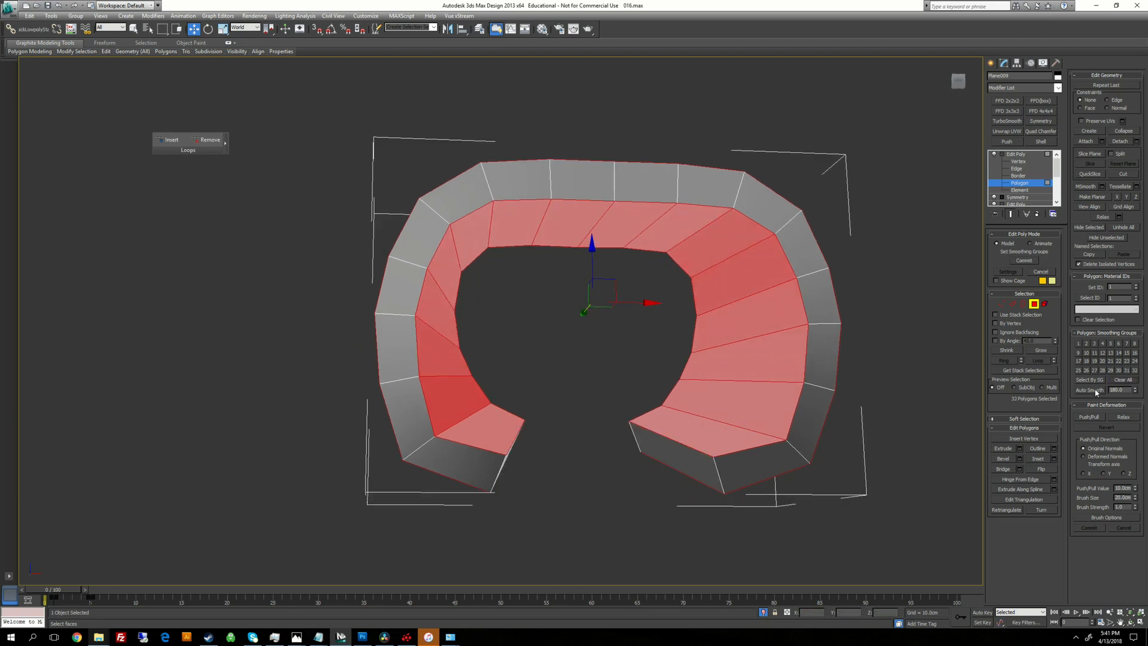
left_click(1094, 344)
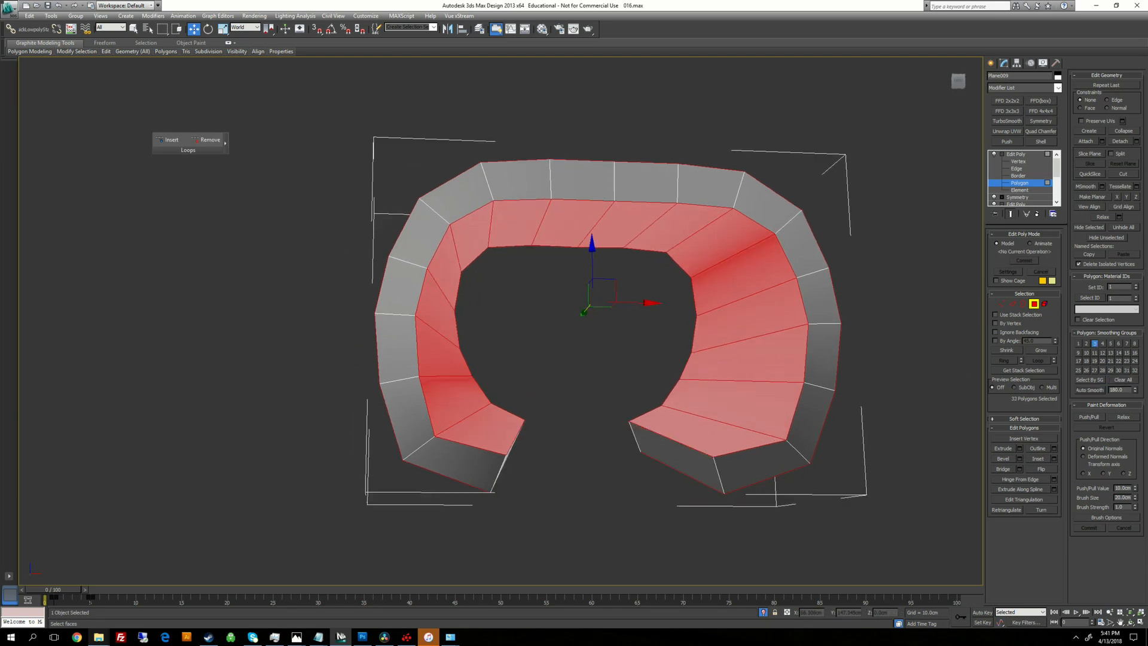
Step: Examine the smoothing groups of the band's two bottom end polygons
middle_click_drag(699, 466, 592, 472, "alt")
left_click(598, 467)
left_click(521, 456)
middle_click_drag(521, 455, 616, 454, "alt")
left_click(681, 457, "ctrl")
left_click(610, 430)
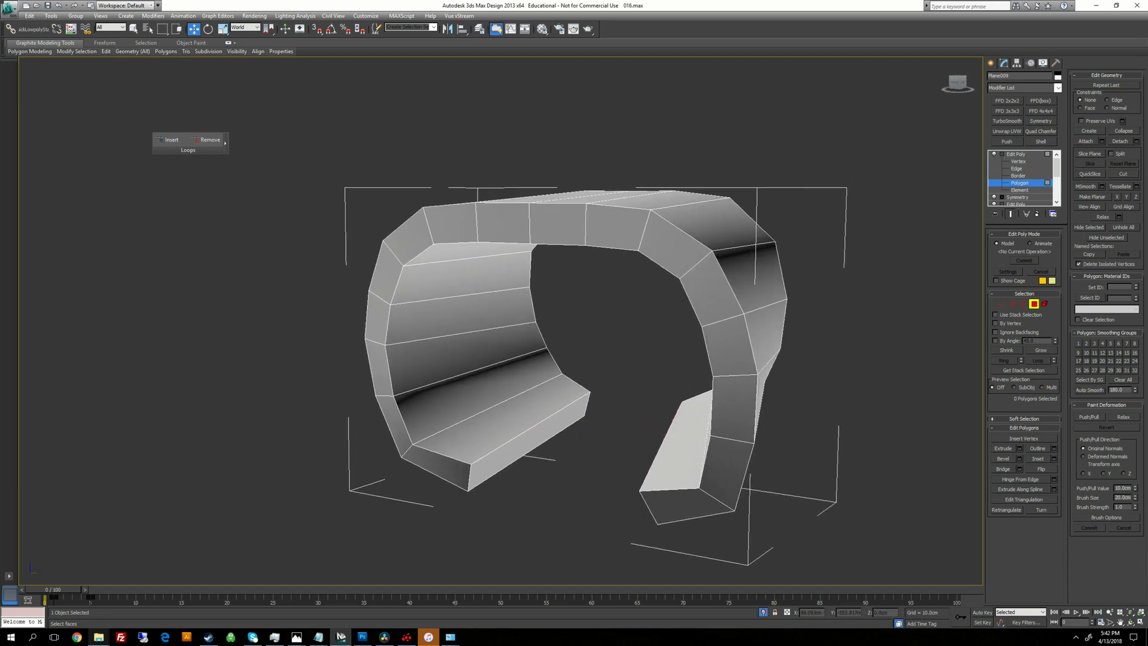
left_click(1015, 154)
left_click(1006, 120)
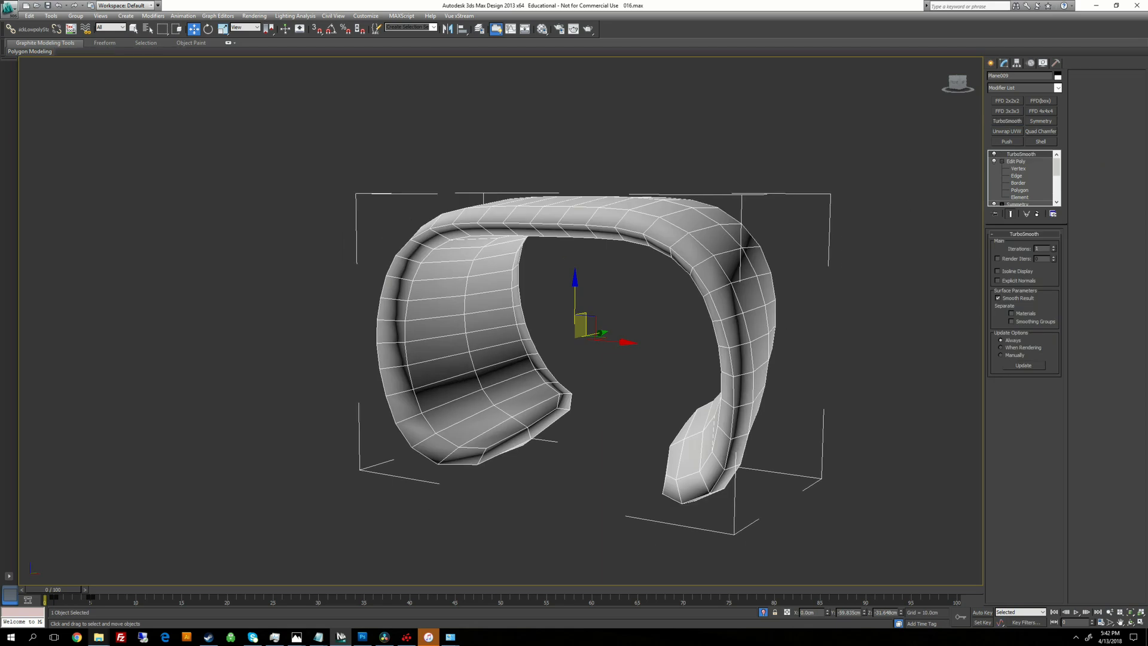
left_click(1037, 213)
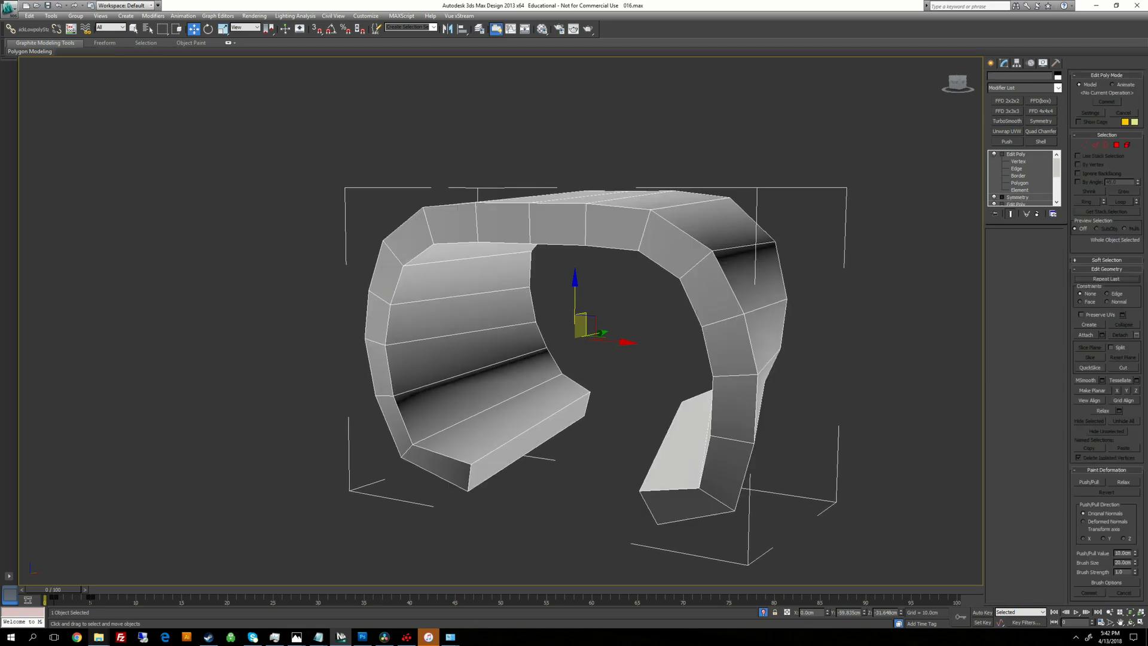
Step: Paste the copied Quad Chamfer modifier above the Edit Poly and add TurboSmooth with 2 iterations
right_click(1021, 154)
left_click(1044, 201)
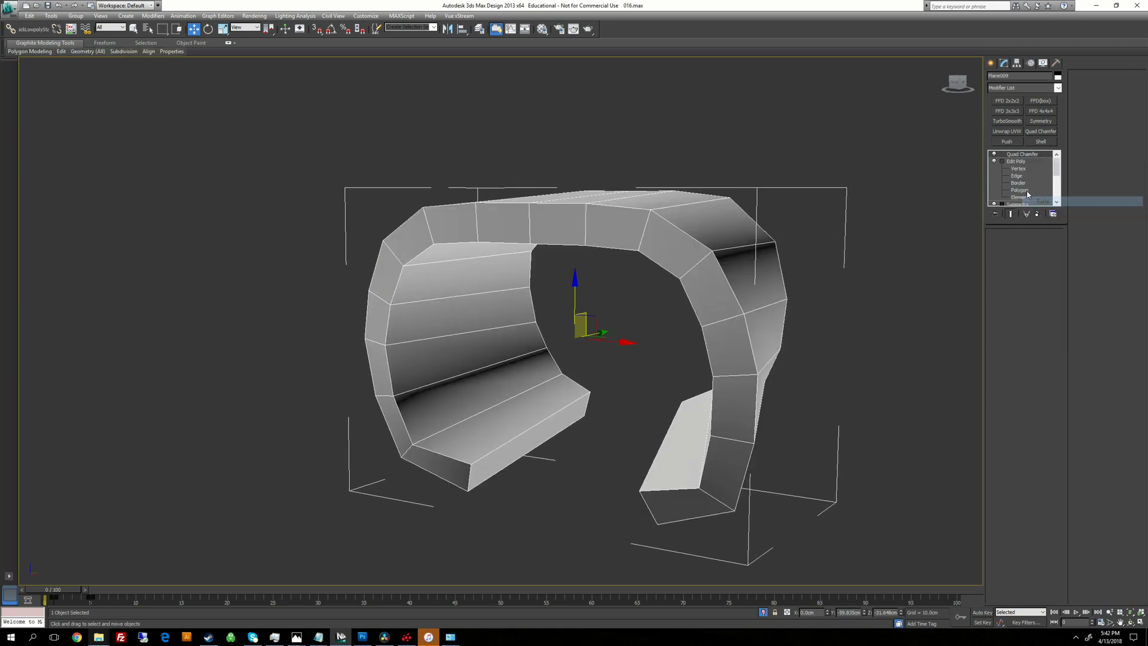
left_click(1008, 120)
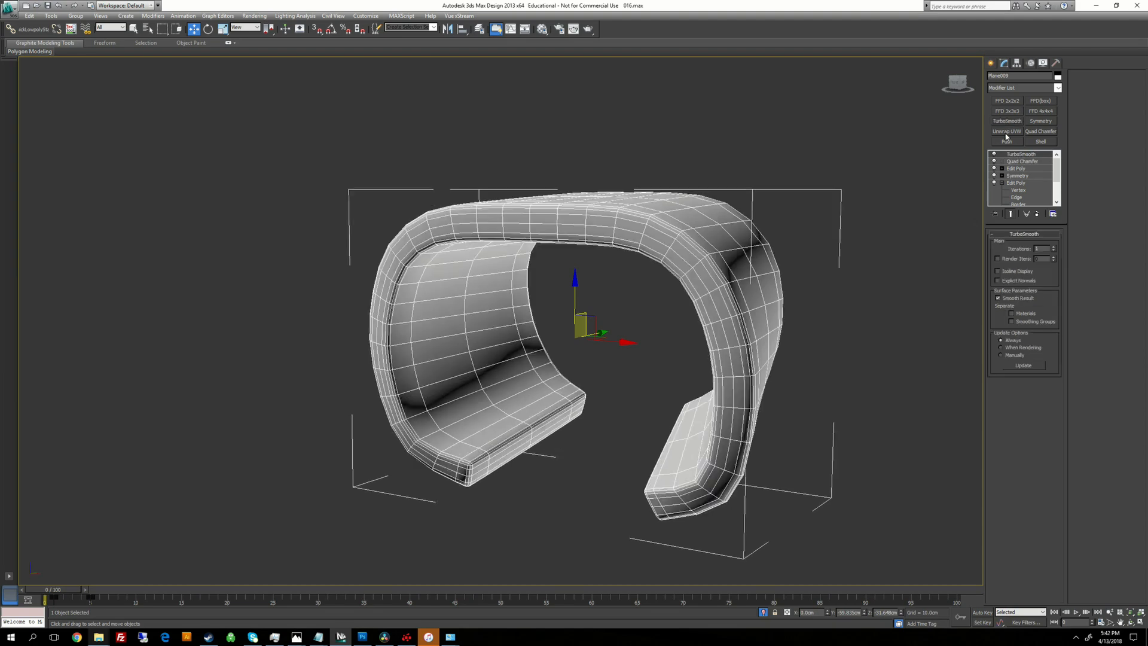
left_click(1053, 246)
Step: End the band's isolation and view it among the neighbouring wraps on the handle
middle_click_drag(586, 358, 795, 251, "alt")
right_click(756, 206)
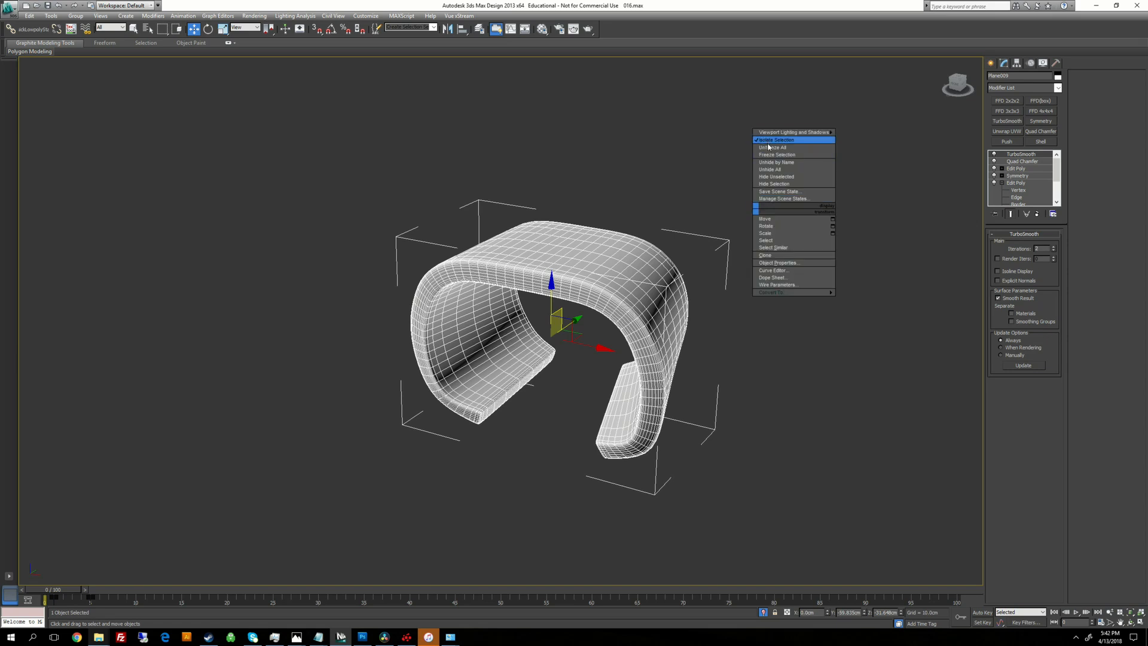
left_click(767, 141)
middle_click_drag(675, 251, 754, 245, "alt")
scroll(430, 293, "down", 3)
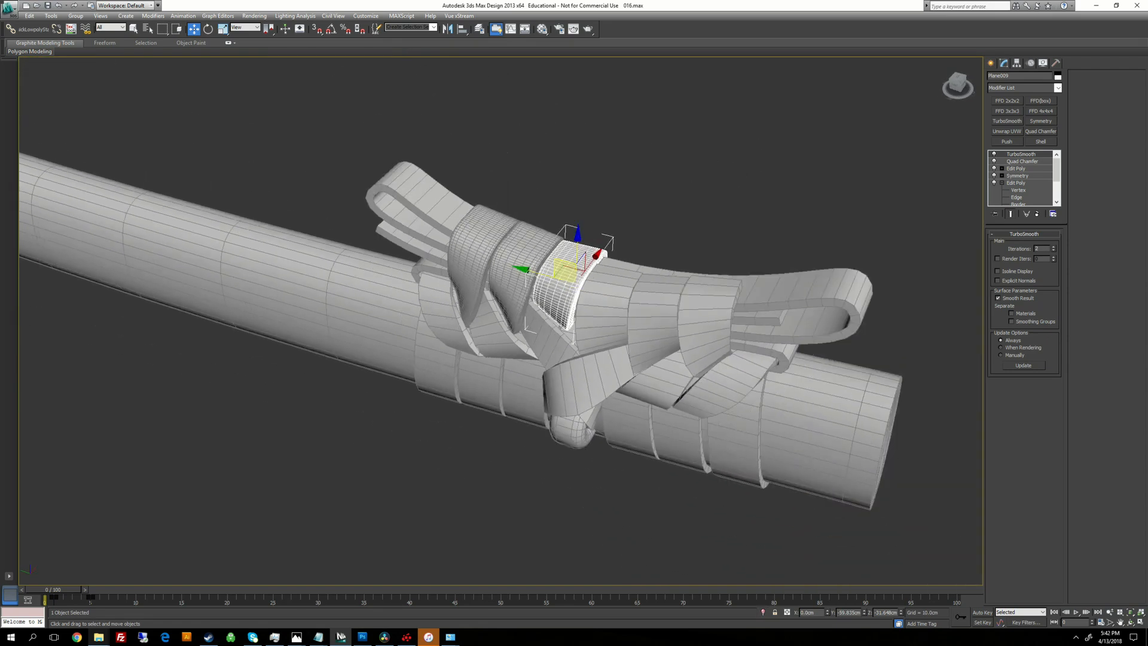
middle_click_drag(573, 322, 607, 272, "alt")
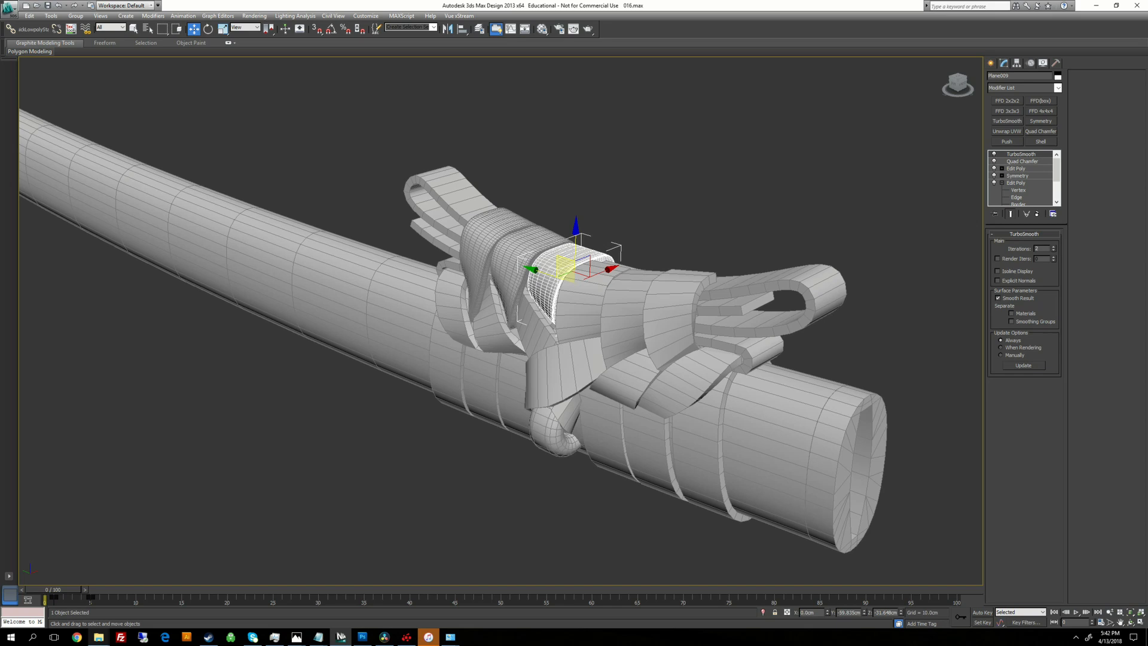
middle_click_drag(607, 272, 739, 287, "alt")
left_click(801, 219)
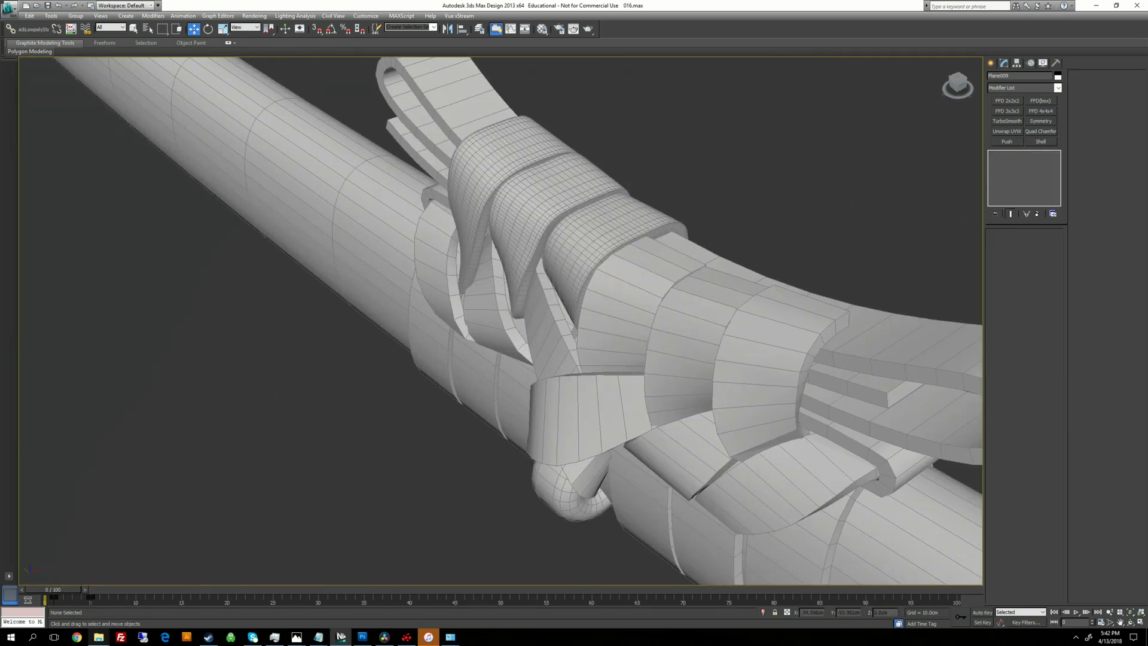
Step: Select the next unsmoothed half band beside the finished wraps and isolate it
left_click(677, 270)
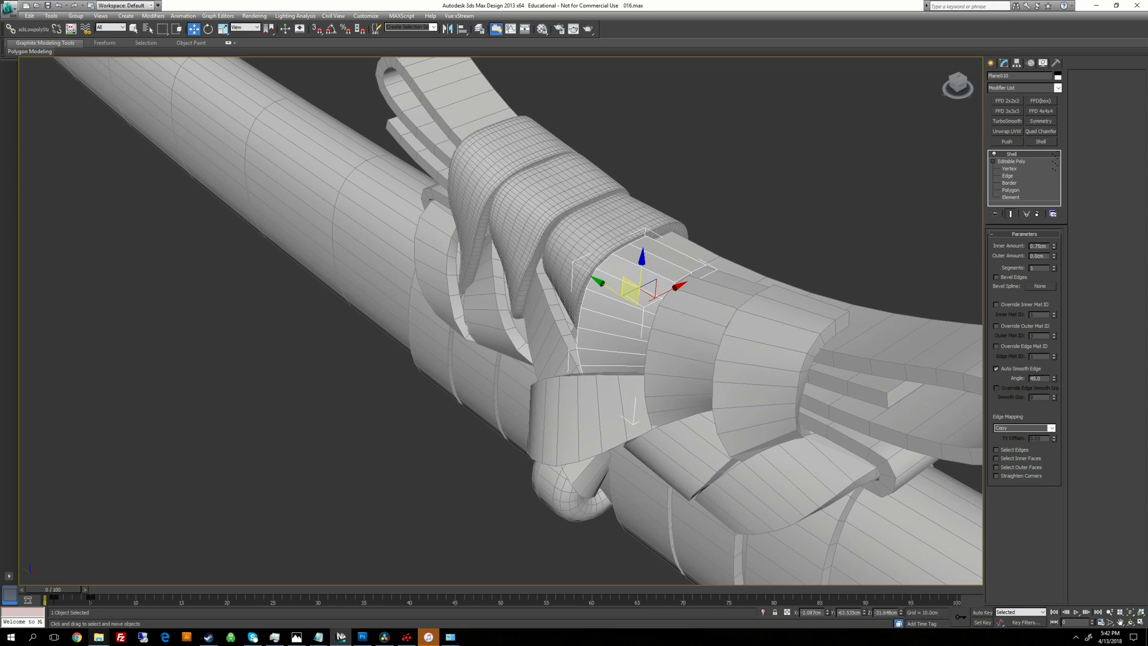
right_click(775, 208)
left_click(796, 143)
middle_click_drag(729, 224, 634, 206, "alt")
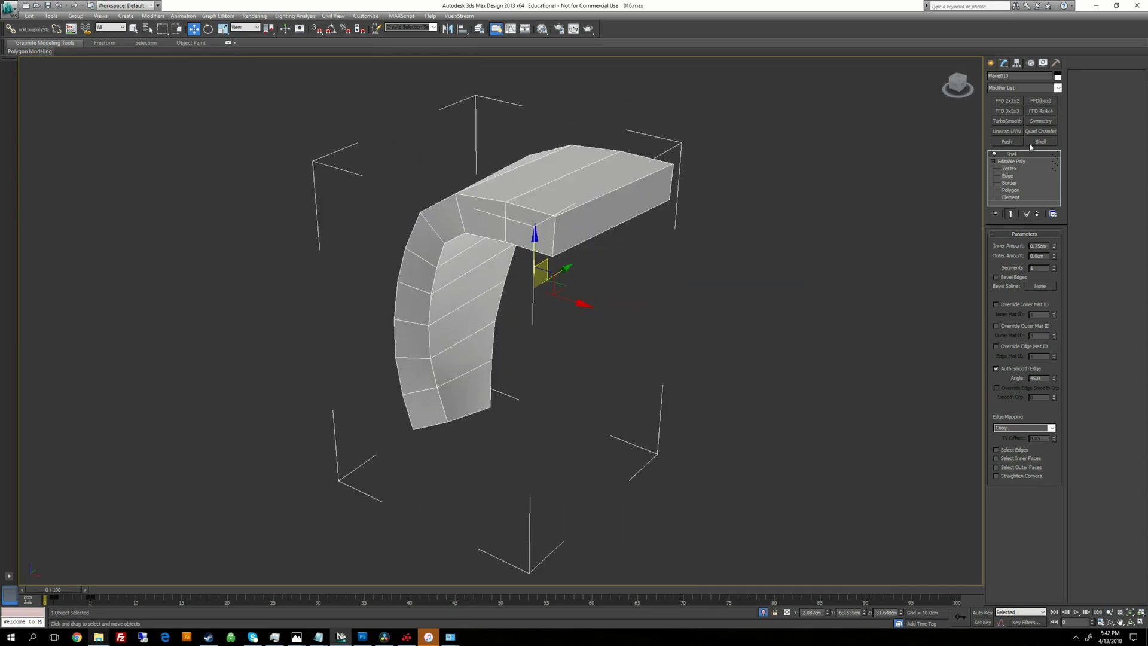
Step: Add an Edit Poly modifier above the Shell and delete the cap polygon at the half band's upper centre seam
left_click(1019, 88)
scroll(1011, 154, "down", 5)
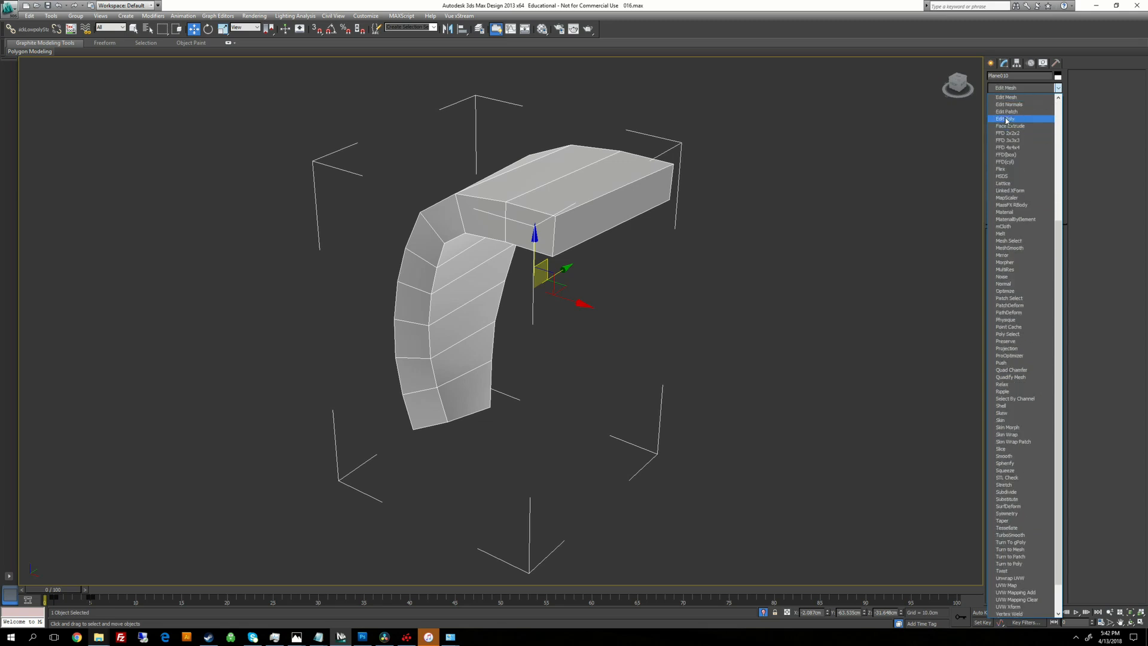
left_click(1010, 118)
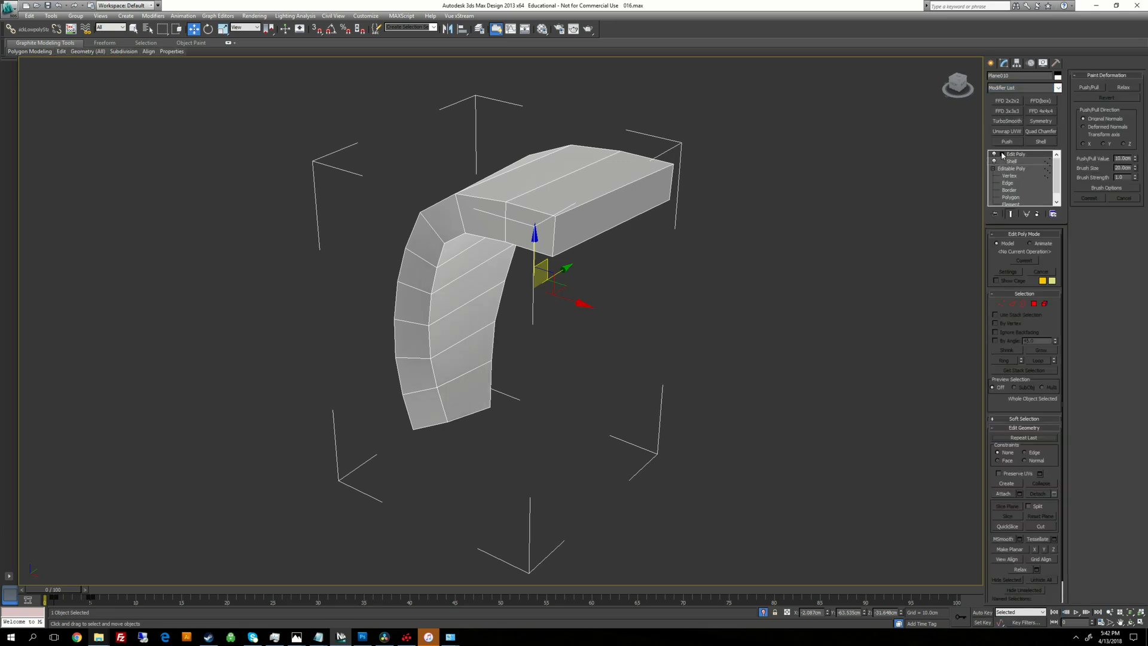
left_click(994, 153)
left_click(1024, 184)
left_click(640, 194)
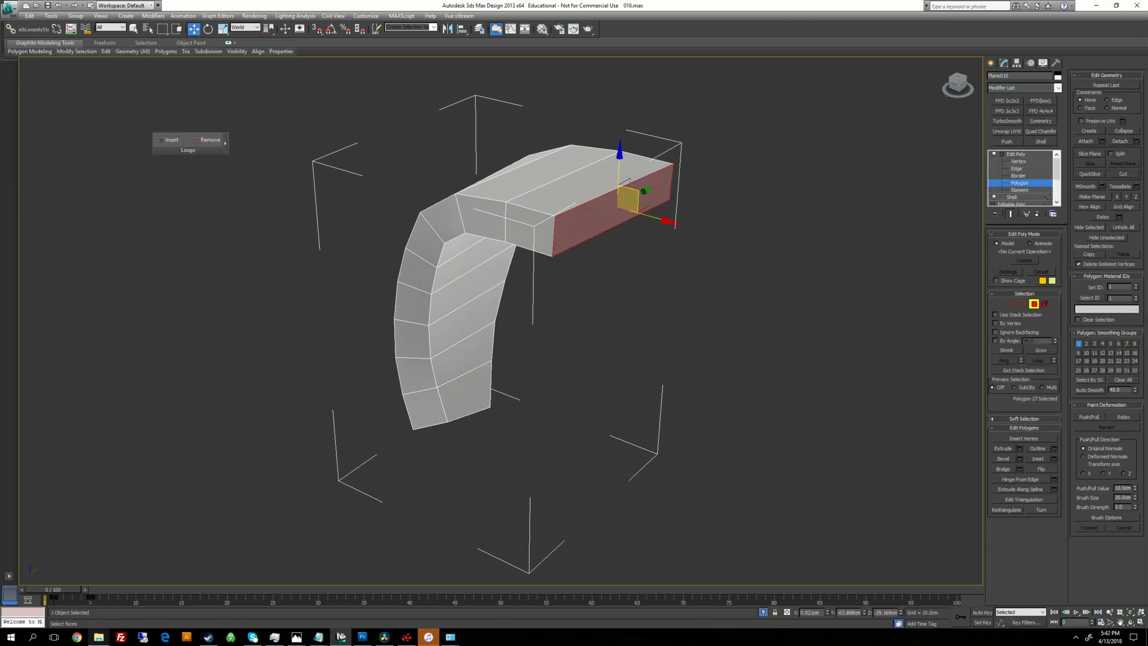
key("Delete")
Step: Set the X position of the two far vertices on the open centre seam to 0 cm
left_click(1018, 162)
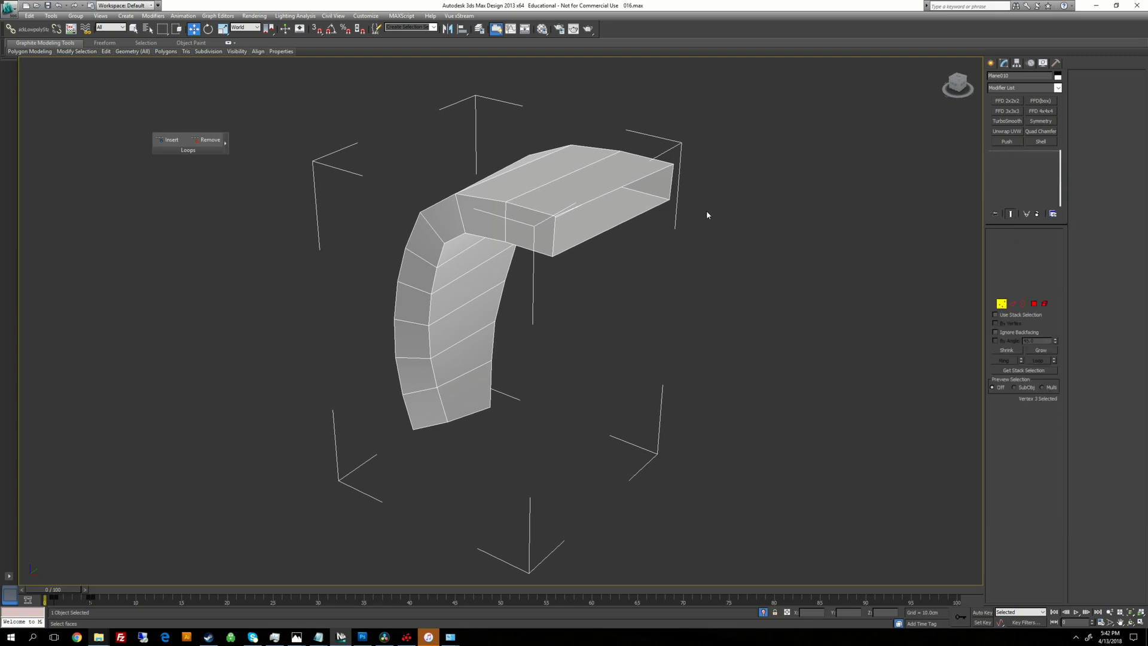
middle_click_drag(706, 210, 739, 195, "alt")
left_click(621, 167)
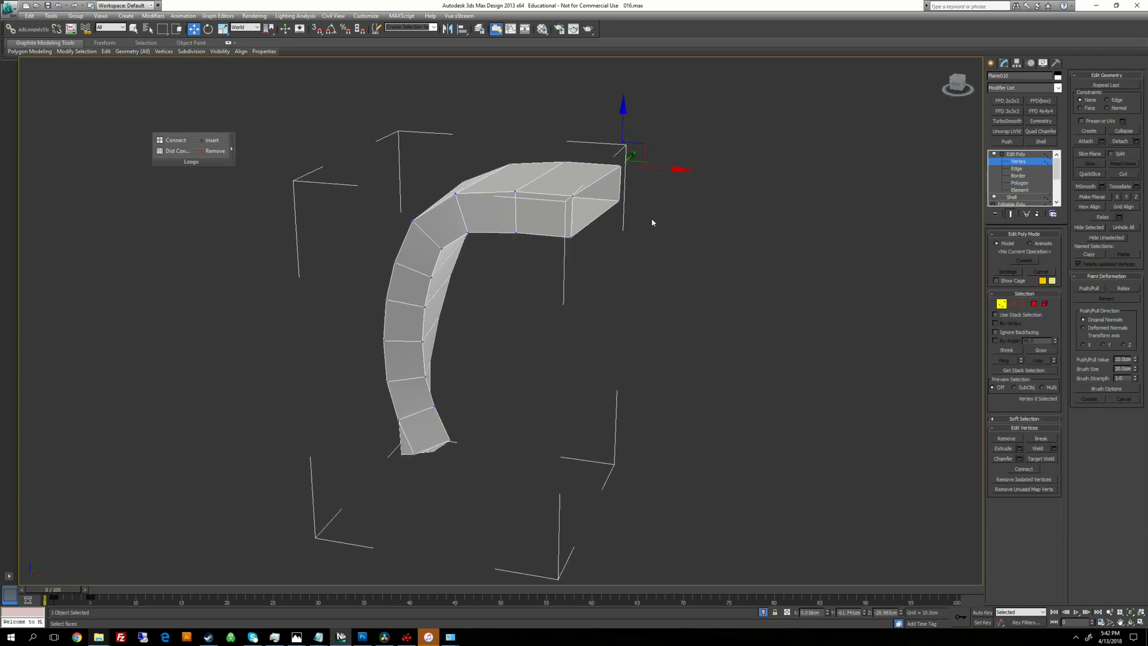
right_click(826, 614)
left_click(619, 201)
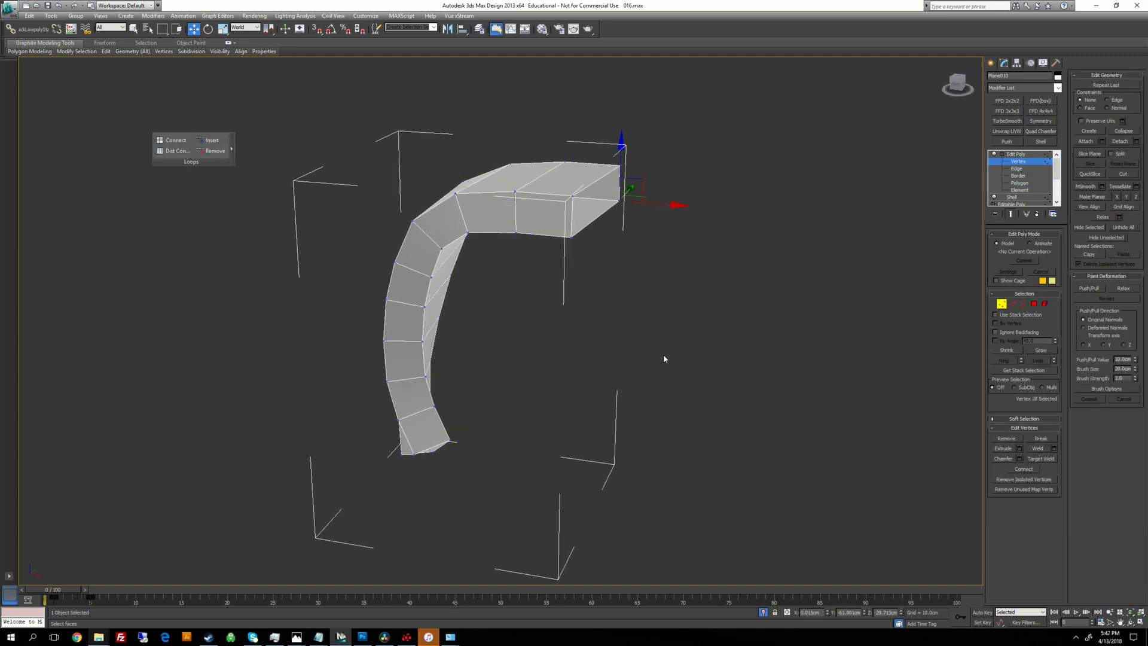
right_click(828, 613)
Step: Set the X position of the two near centre seam vertices to 0 cm and leave vertex editing
left_click(572, 192)
right_click(826, 613)
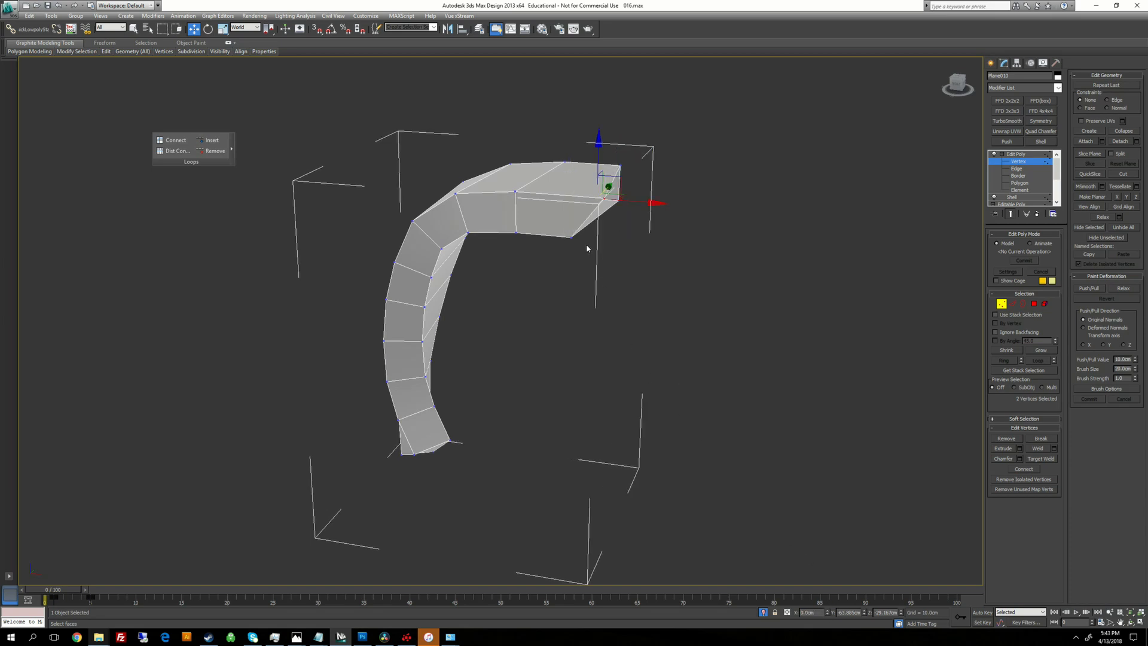
left_click(571, 236)
right_click(827, 613)
mouse_move(732, 263)
middle_mouse_down("alt")
mouse_move(651, 289)
mouse_move(754, 260)
middle_mouse_up("alt")
left_click(751, 258)
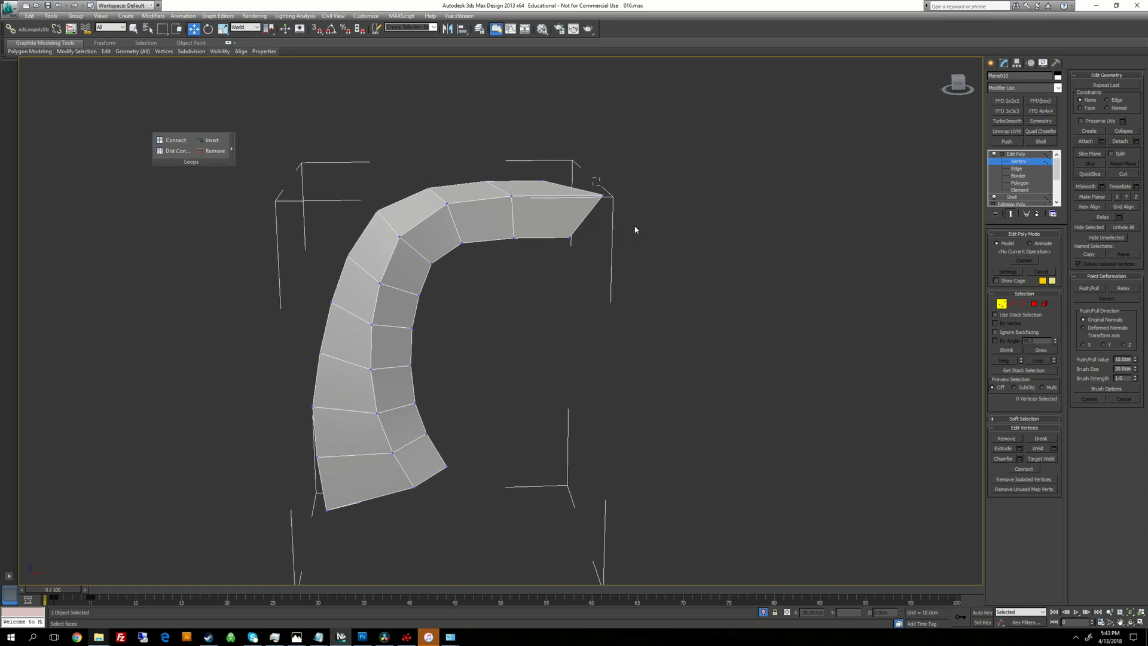
left_click(603, 195)
right_click(827, 613)
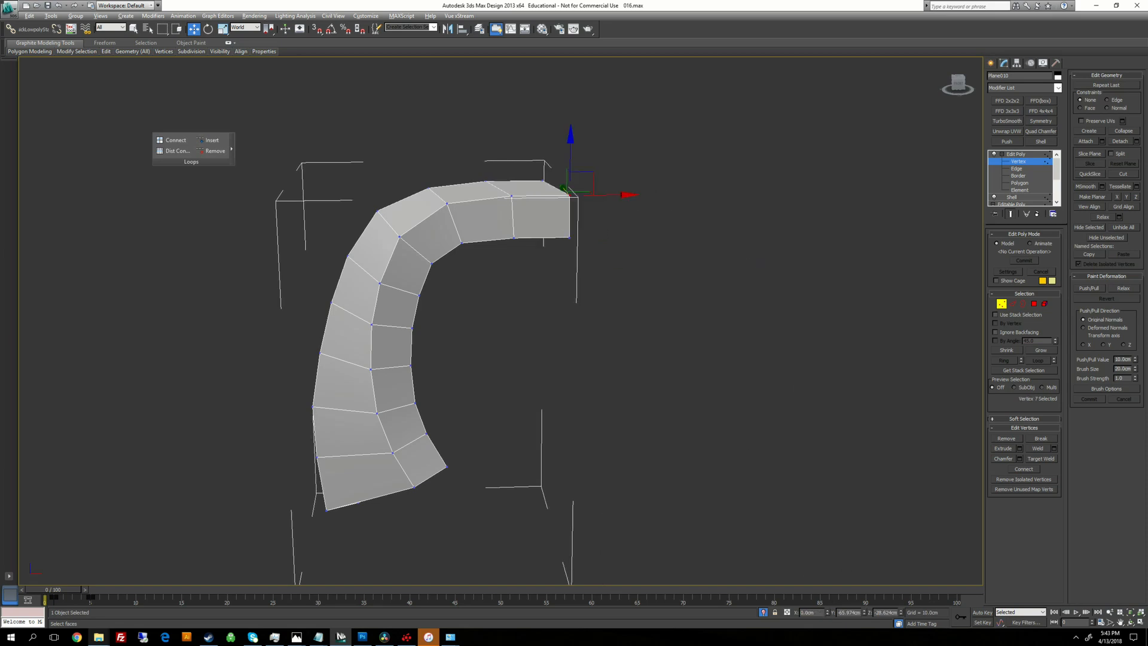
middle_click_drag(733, 269, 778, 189, "alt")
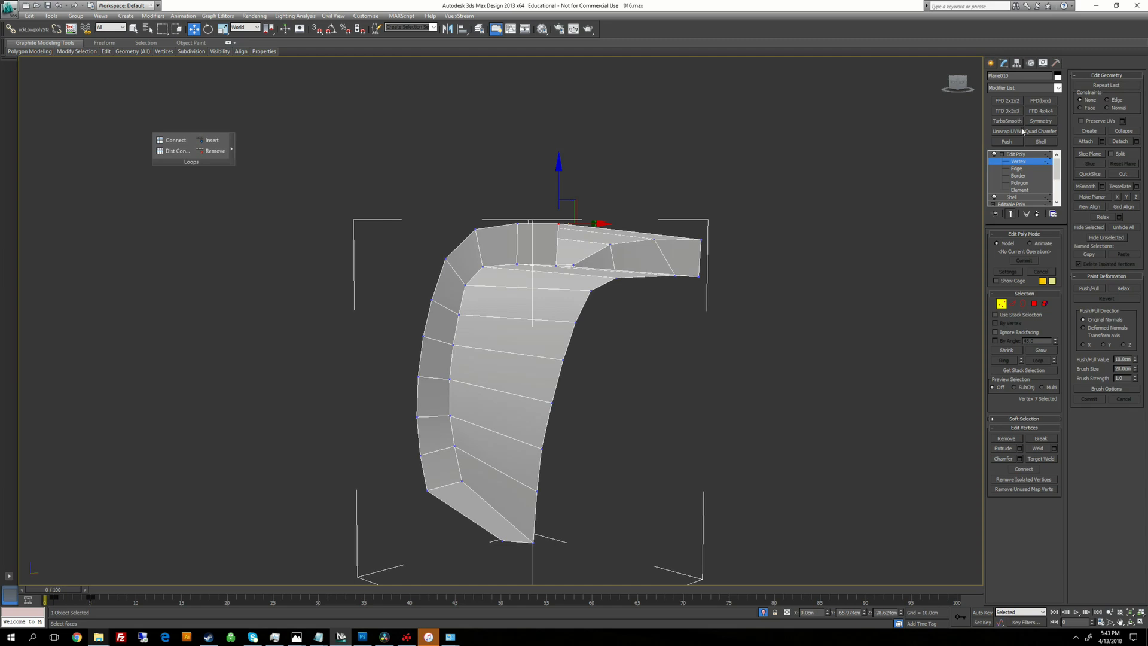
left_click(1027, 160)
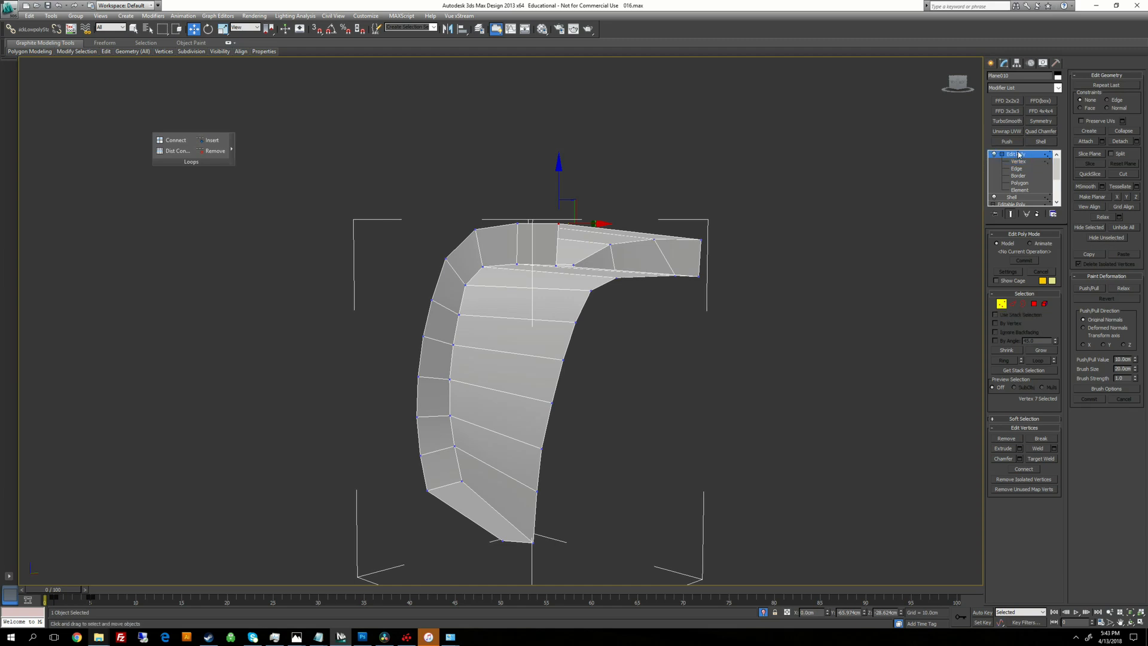
Step: Move only the half band's pivot to X 0 cm
left_click(1018, 65)
left_click(1024, 120)
middle_click_drag(759, 311, 843, 332, "alt")
right_click(828, 614)
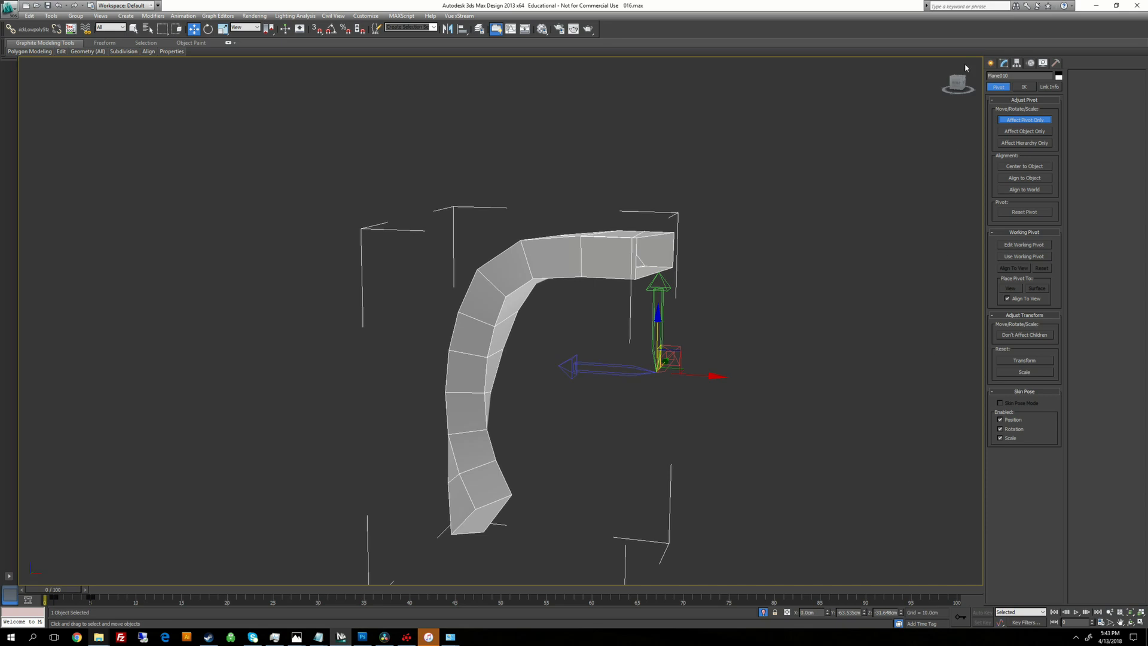
left_click(1024, 119)
middle_click_drag(827, 278, 803, 189, "alt")
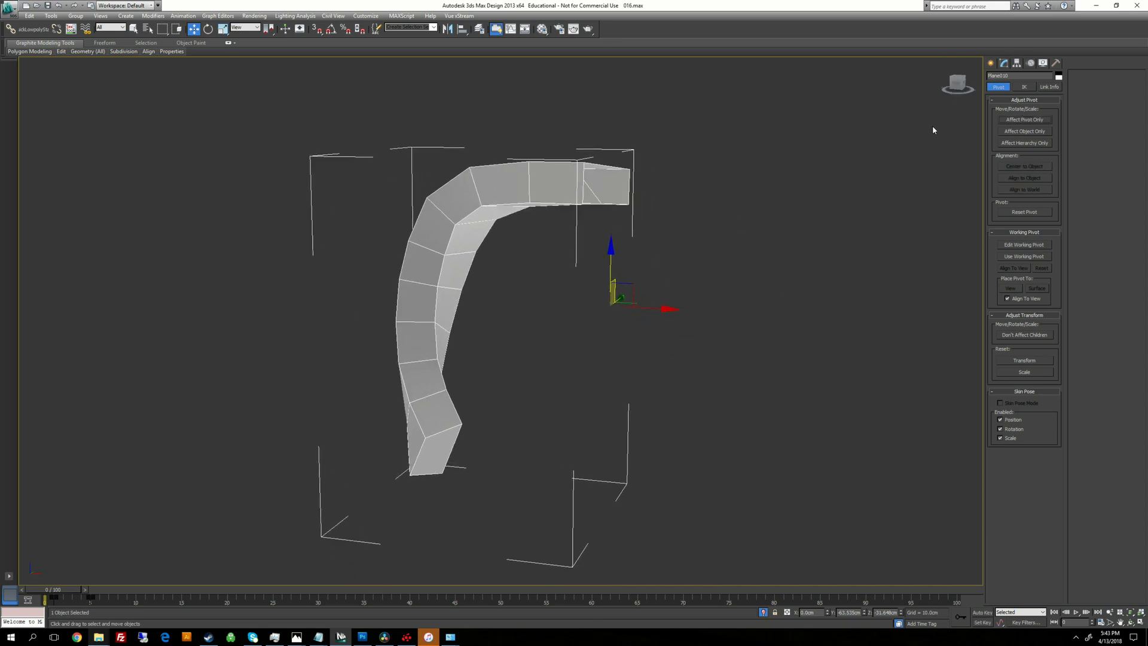
Step: Add a Symmetry modifier to the half band and mirror it along the Z axis
left_click(1004, 62)
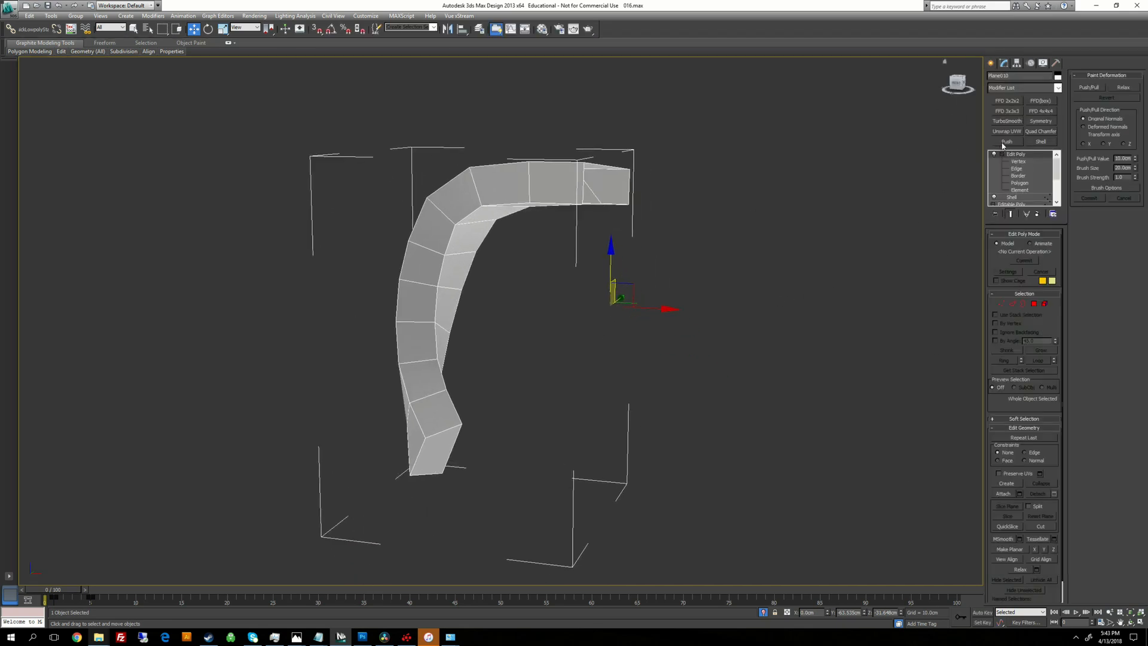
left_click(1040, 121)
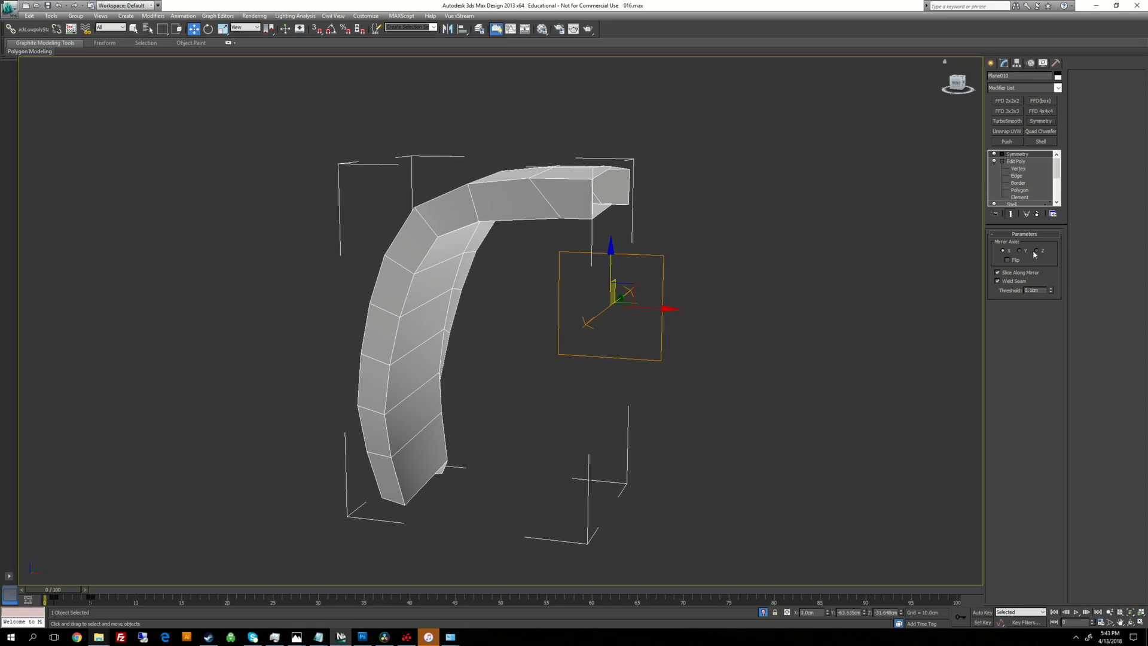
left_click(1036, 250)
Step: Add another Edit Poly modifier above the Symmetry and enter polygon editing
right_click(847, 181)
mouse_move(884, 267)
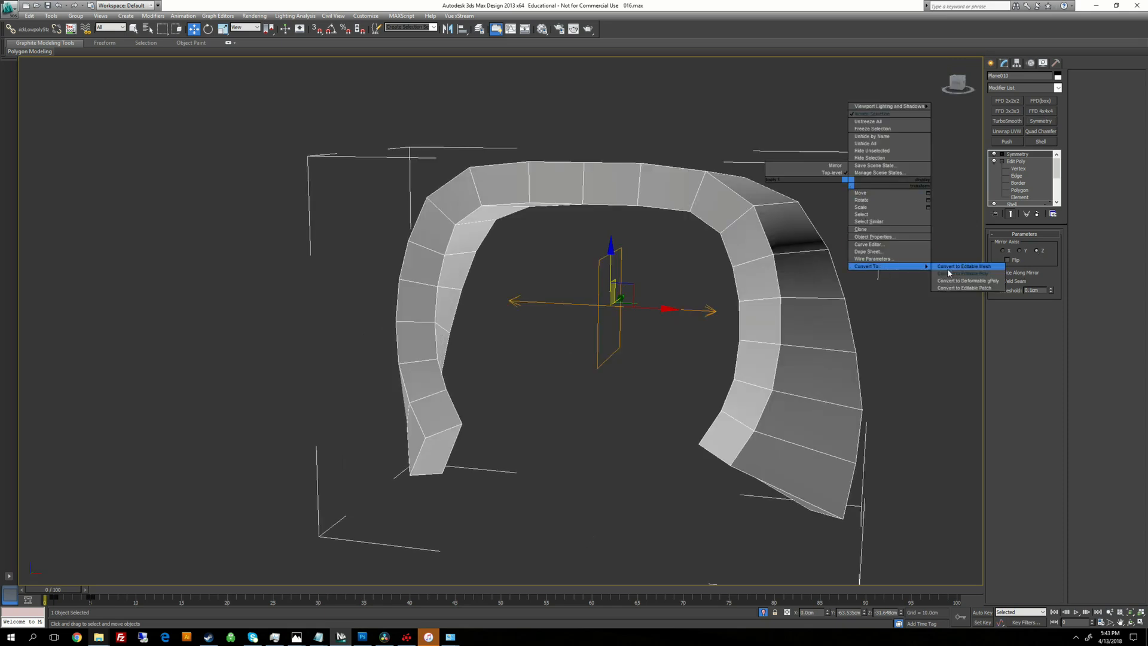
left_click(1013, 87)
left_click(863, 186)
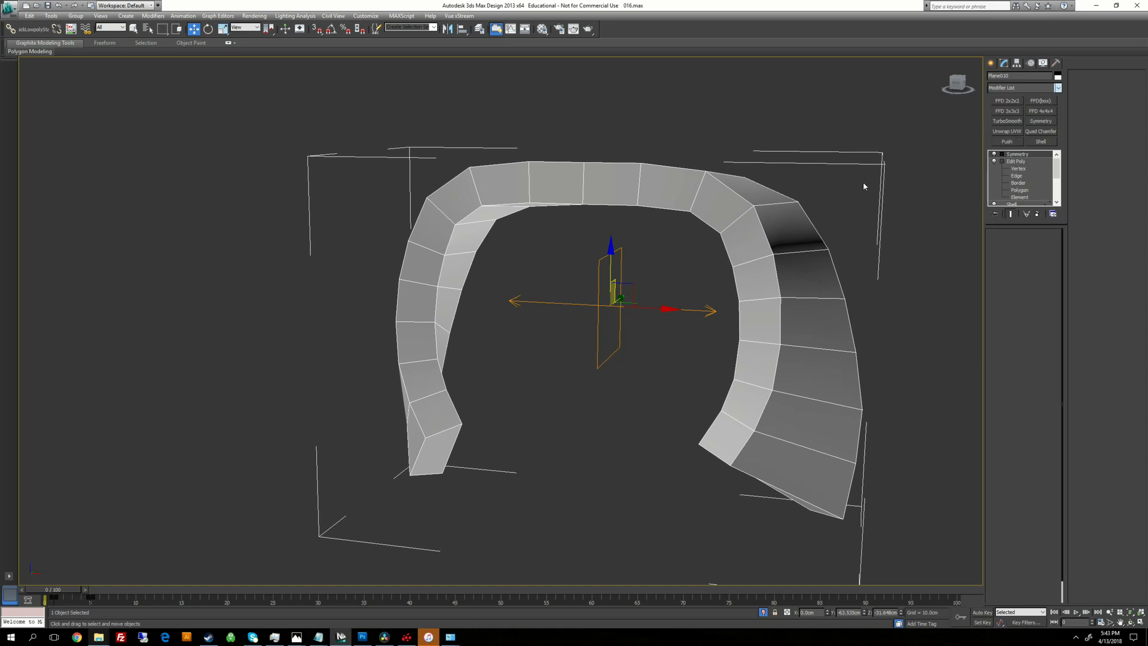
middle_click_drag(868, 184, 867, 152, "alt")
left_click(1002, 154)
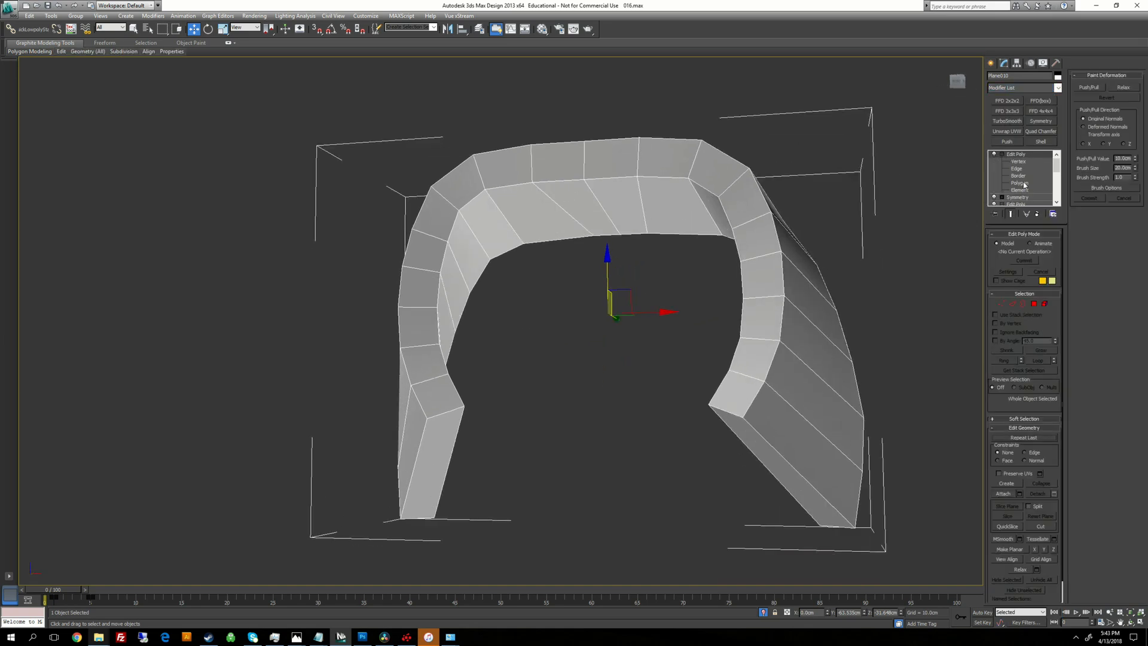
left_click(1019, 182)
Step: Auto-smooth the band's front and back rim polygons, excluding the two end caps, with an angle of 180
left_click(666, 158)
left_click(615, 160, "shift")
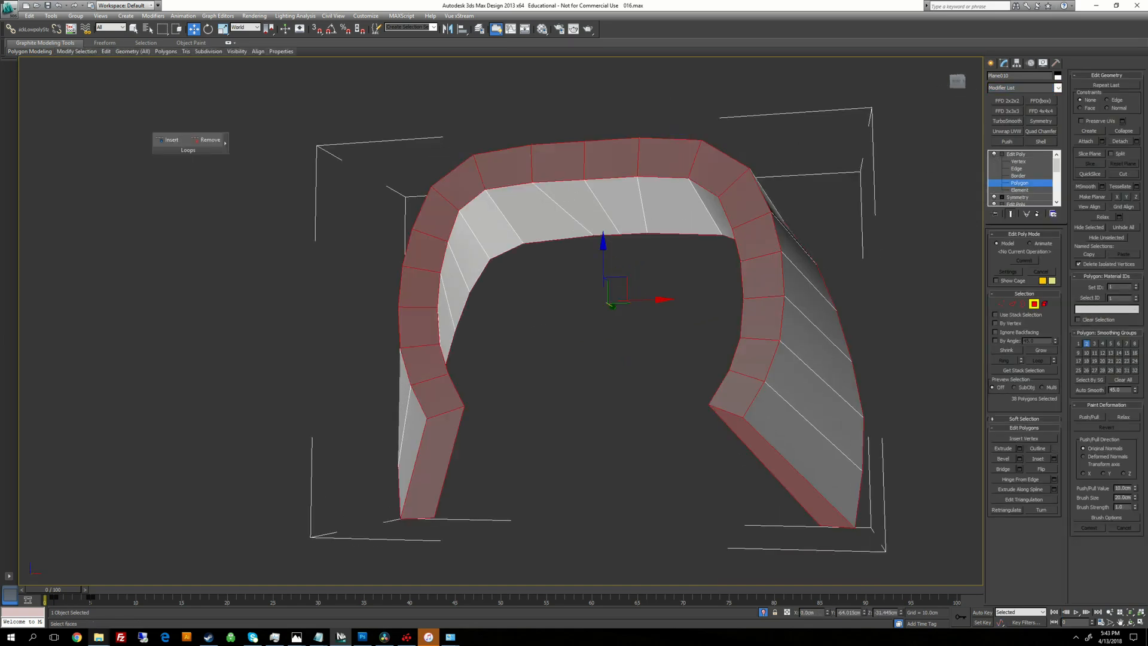
left_click(1123, 380)
type("180")
key("Return")
left_click(777, 465, "alt")
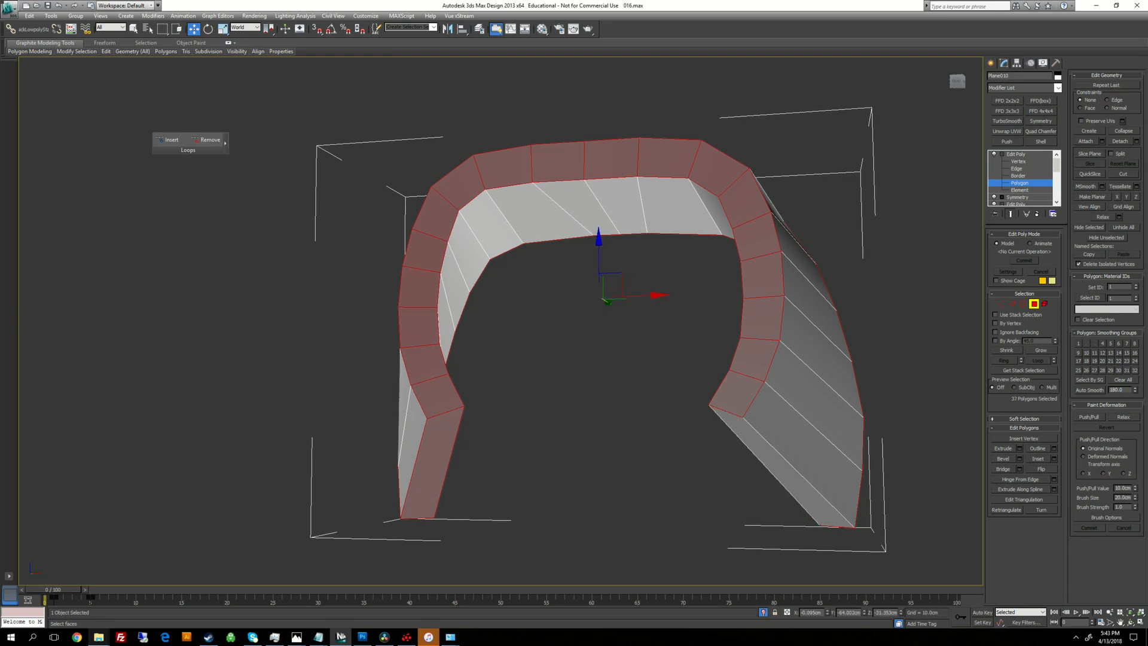
left_click(433, 463, "alt")
left_click(1093, 392)
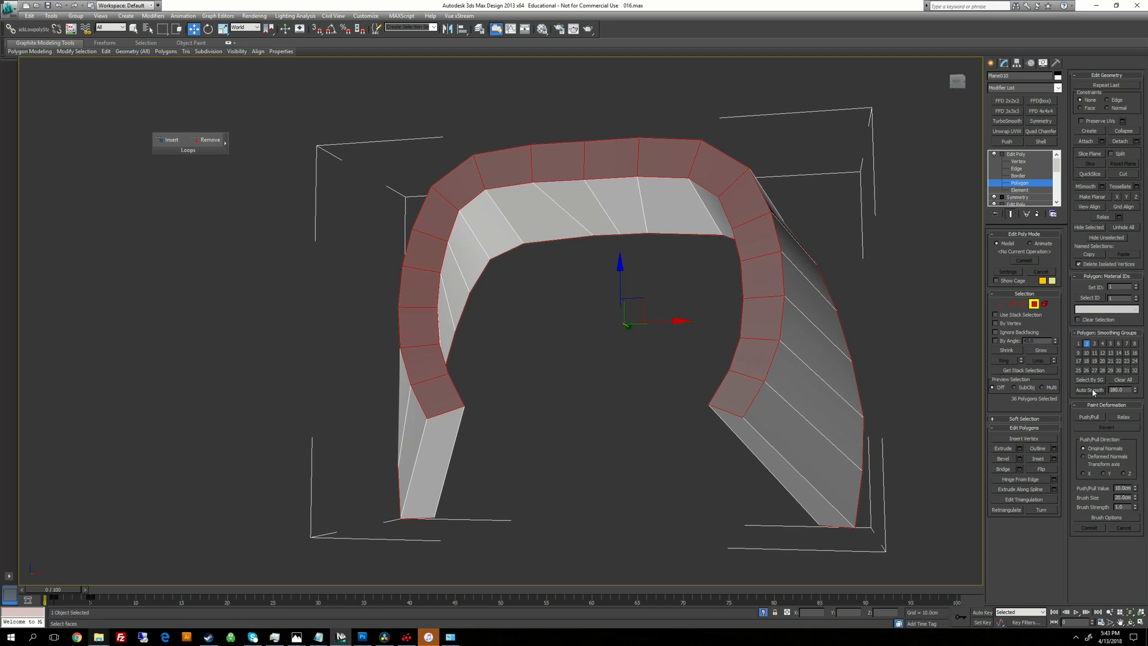
Step: Auto-smooth the band's inner and outer surface polygons, excluding the two end caps
left_click(541, 213)
left_click(583, 209, "shift")
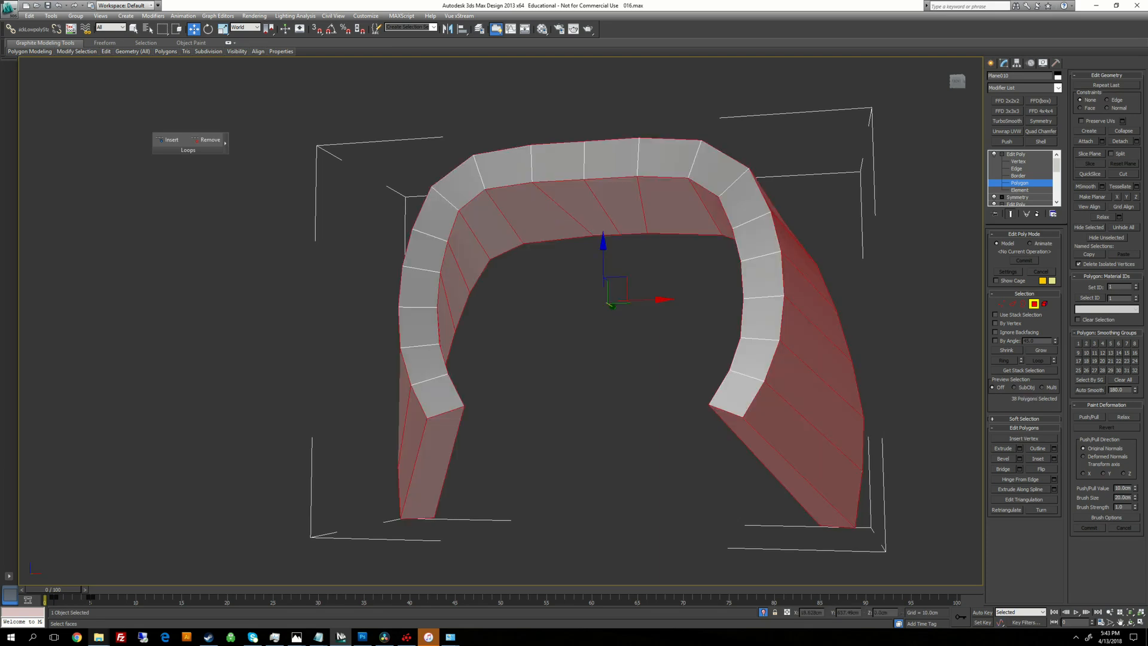
left_click(762, 456, "alt")
left_click(435, 456, "alt")
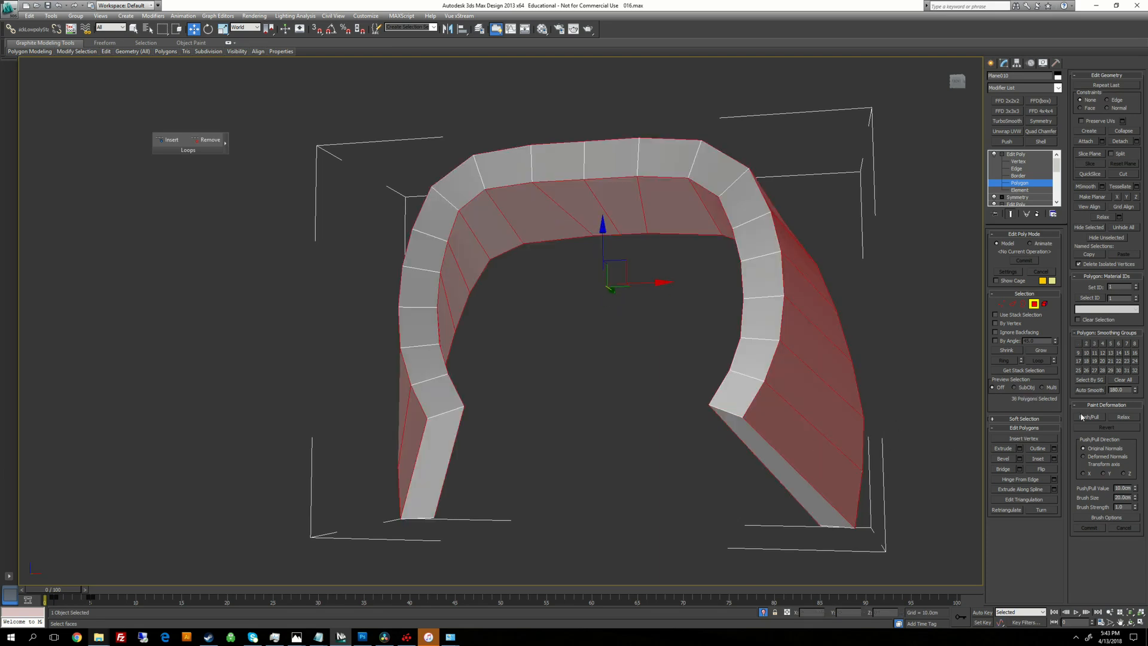
left_click(1092, 393)
Step: Scale the two lower edge vertices on either side of the centre seam apart along X and leave vertex editing
middle_click_drag(634, 334, 638, 216, "alt")
key("1")
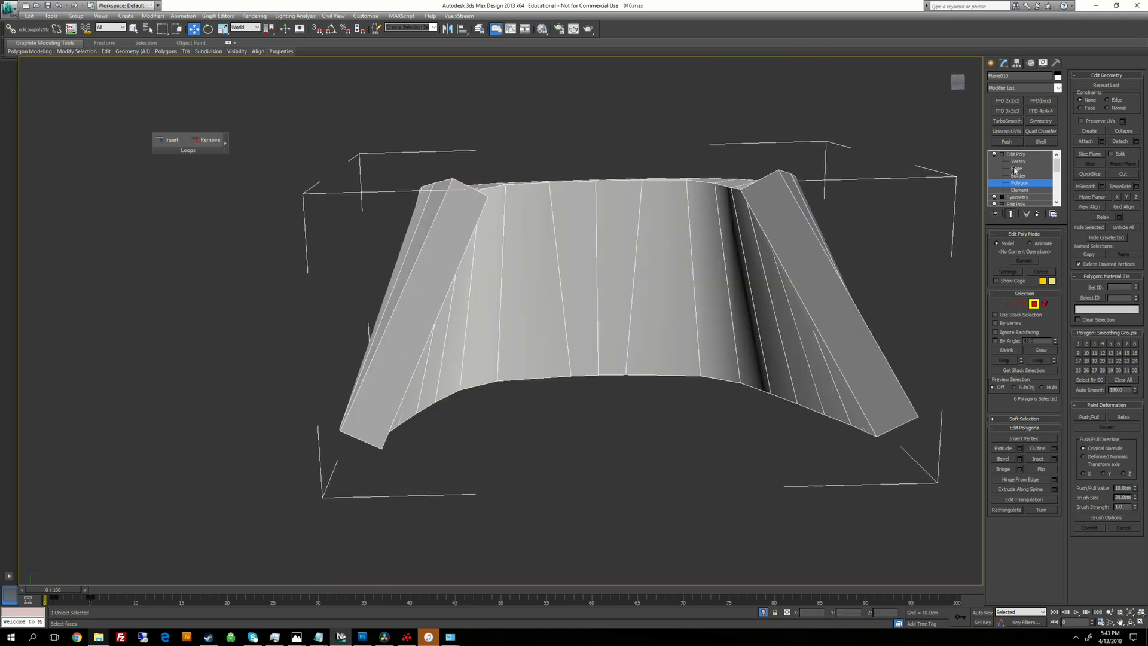
left_click(572, 376)
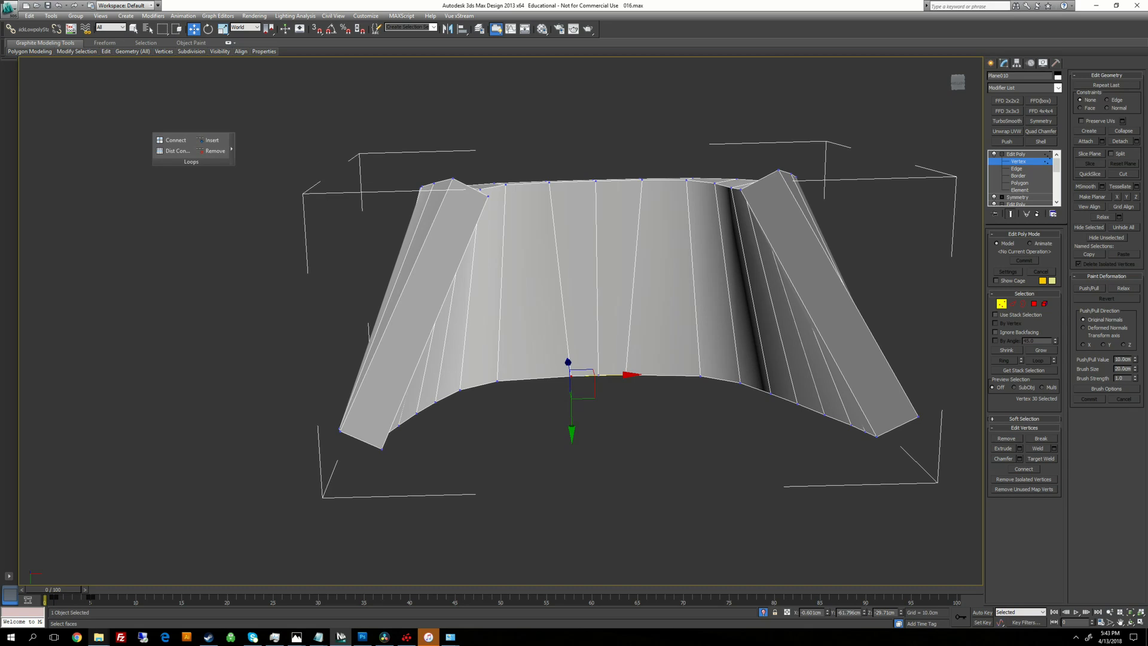
left_click(628, 387)
left_click(626, 376)
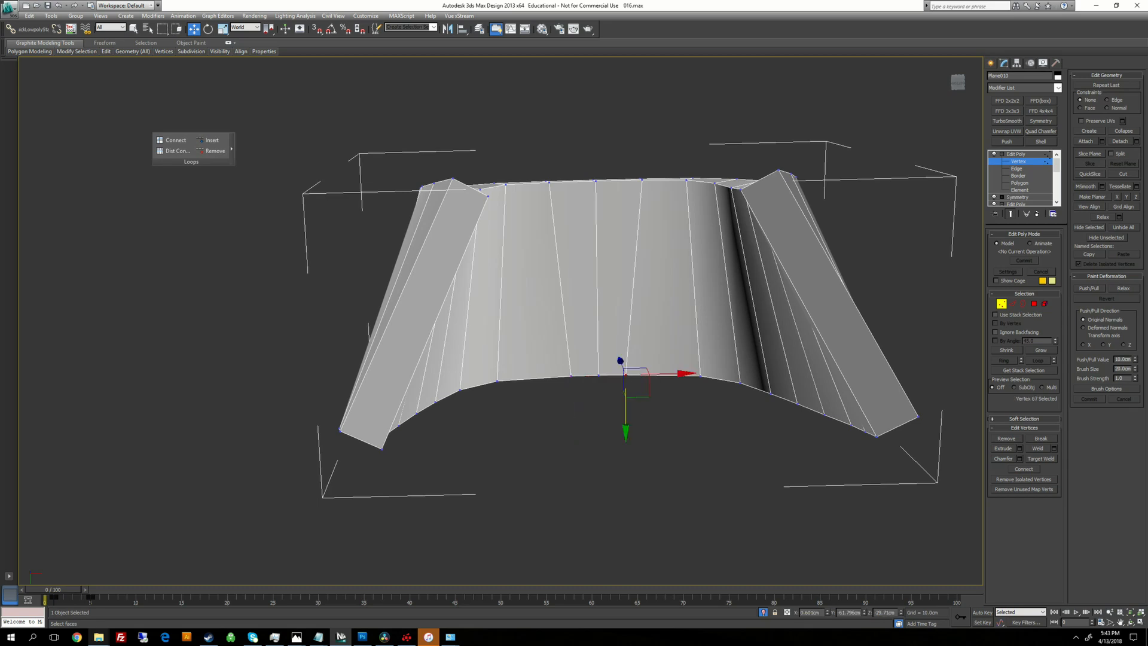
left_click(571, 375, "ctrl")
key("e")
key("r")
left_click_drag(656, 374, 709, 374)
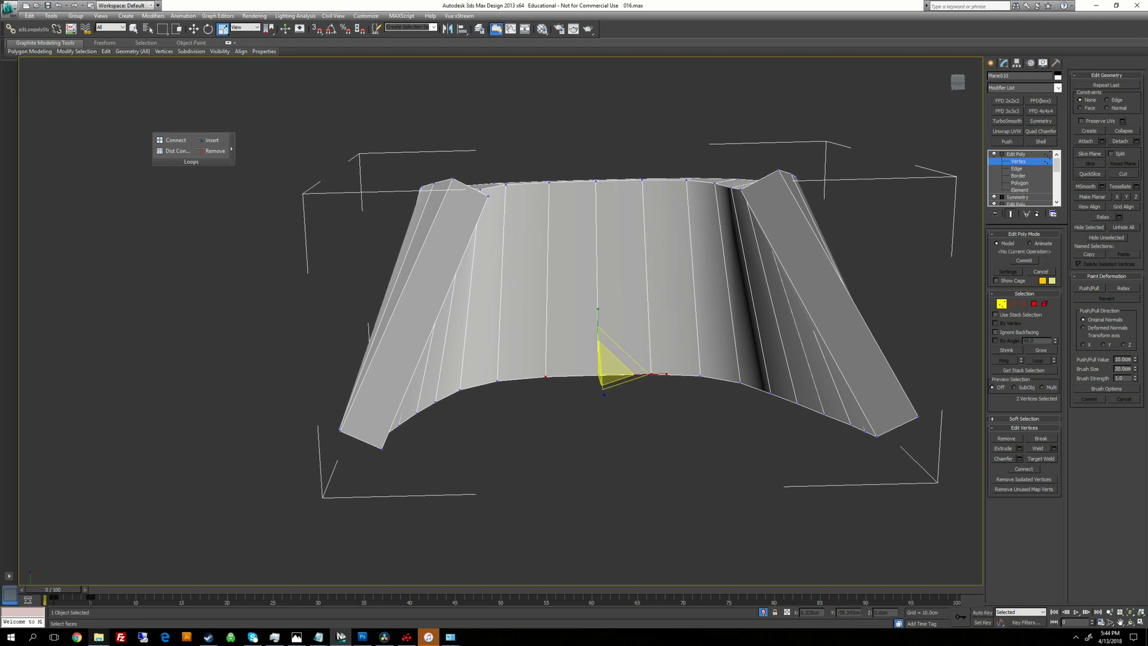
middle_click_drag(687, 370, 526, 328, "alt")
left_click(1020, 155)
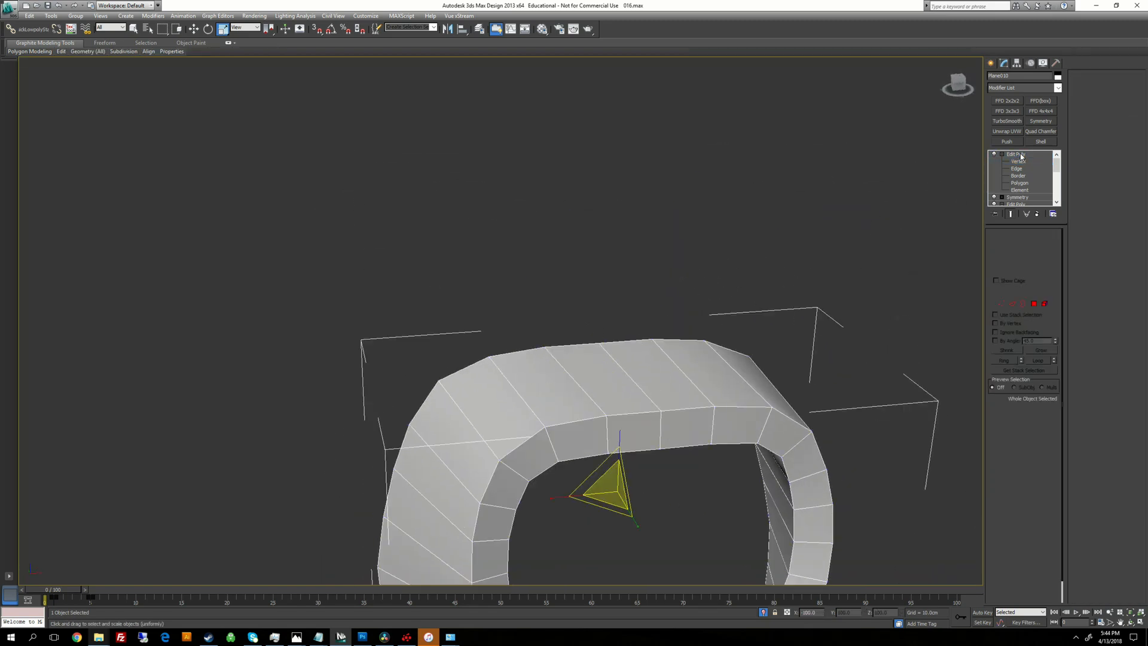
Step: Add Quad Chamfer and TurboSmooth modifiers above the band's Edit Poly and raise the TurboSmooth iterations
right_click(1020, 154)
left_click(1048, 201)
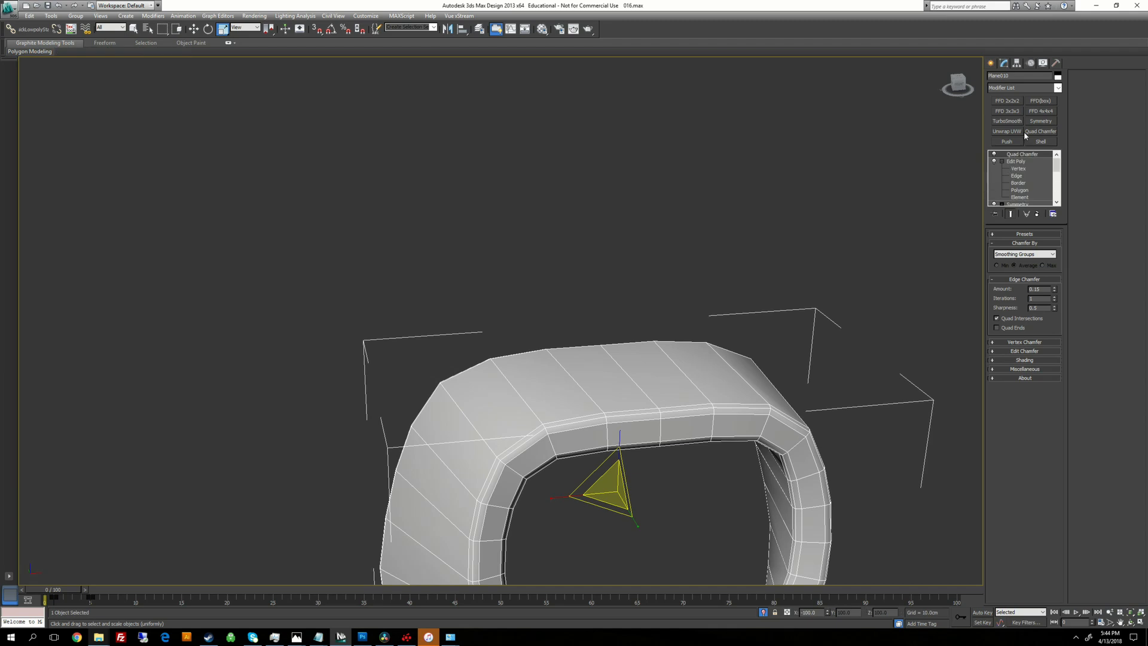
left_click(1008, 121)
left_click(1055, 247)
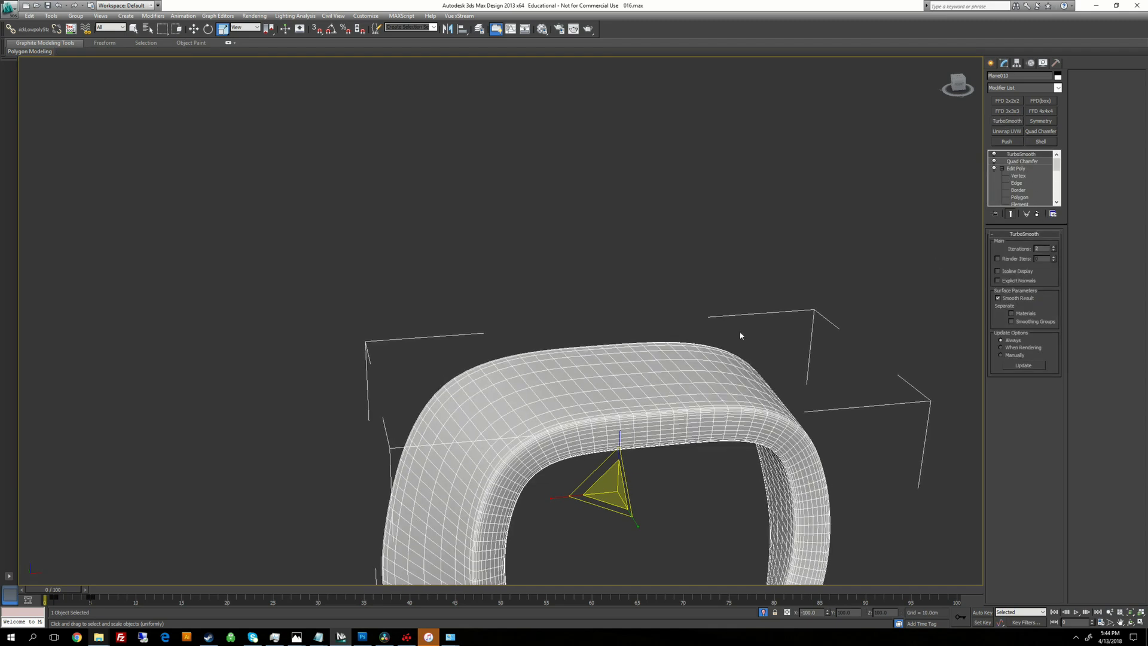
Step: Leave isolation and isolate the next unsmoothed shell band beside the finished one
scroll(741, 333, "down", 5)
right_click(700, 218)
left_click(717, 146)
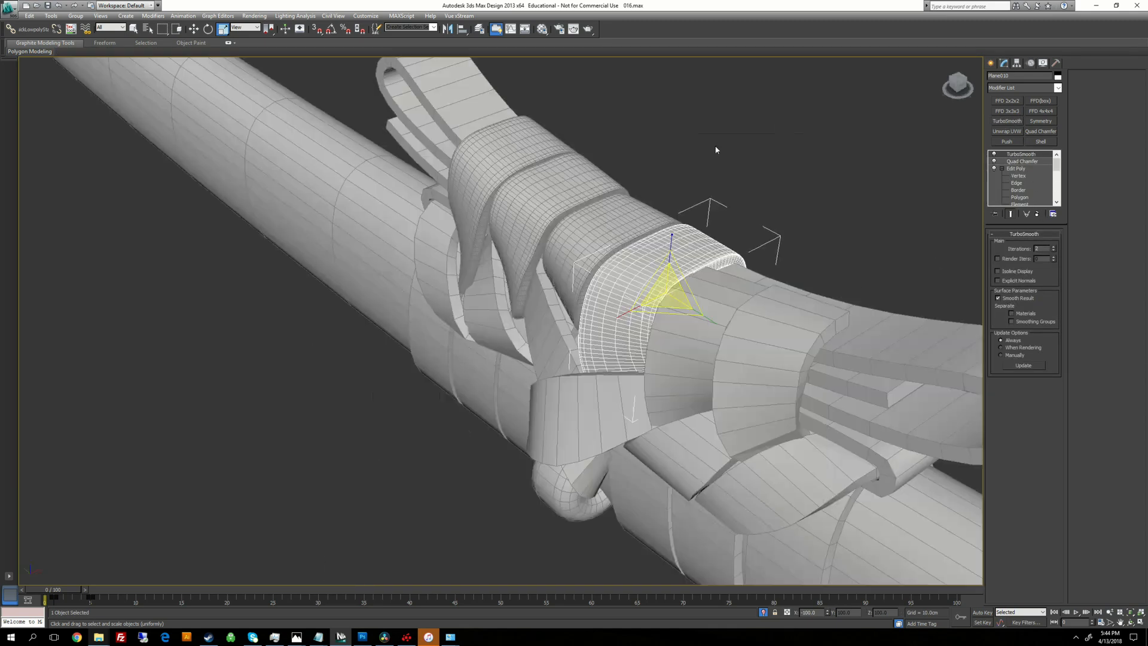
right_click(777, 216)
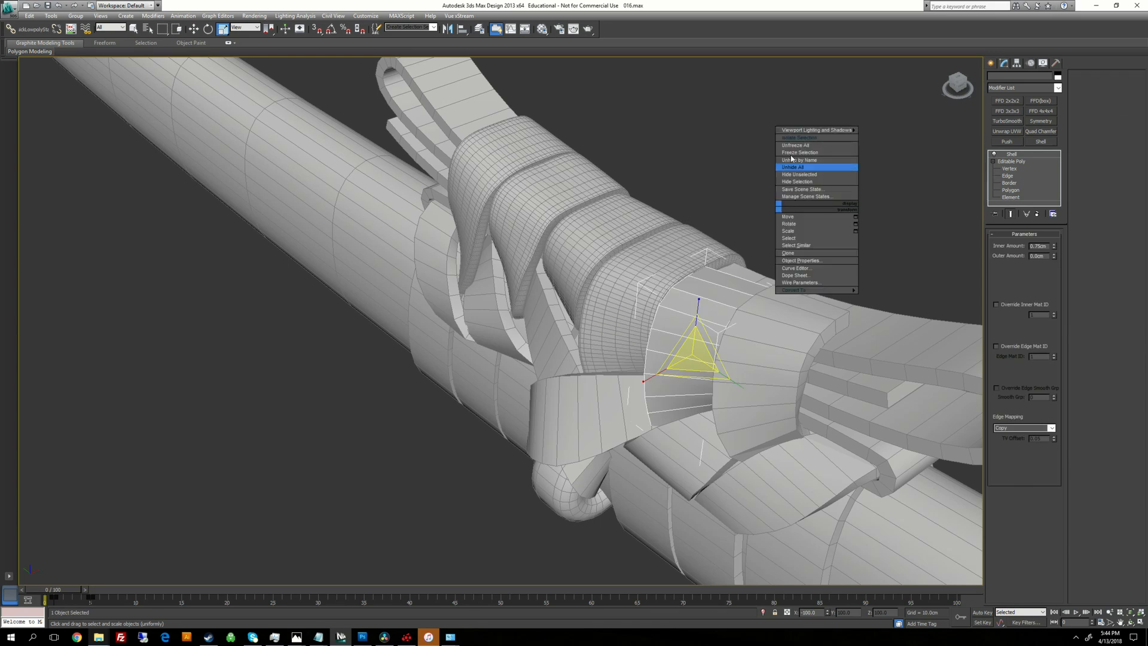
left_click(795, 138)
middle_click_drag(792, 180, 760, 180, "alt")
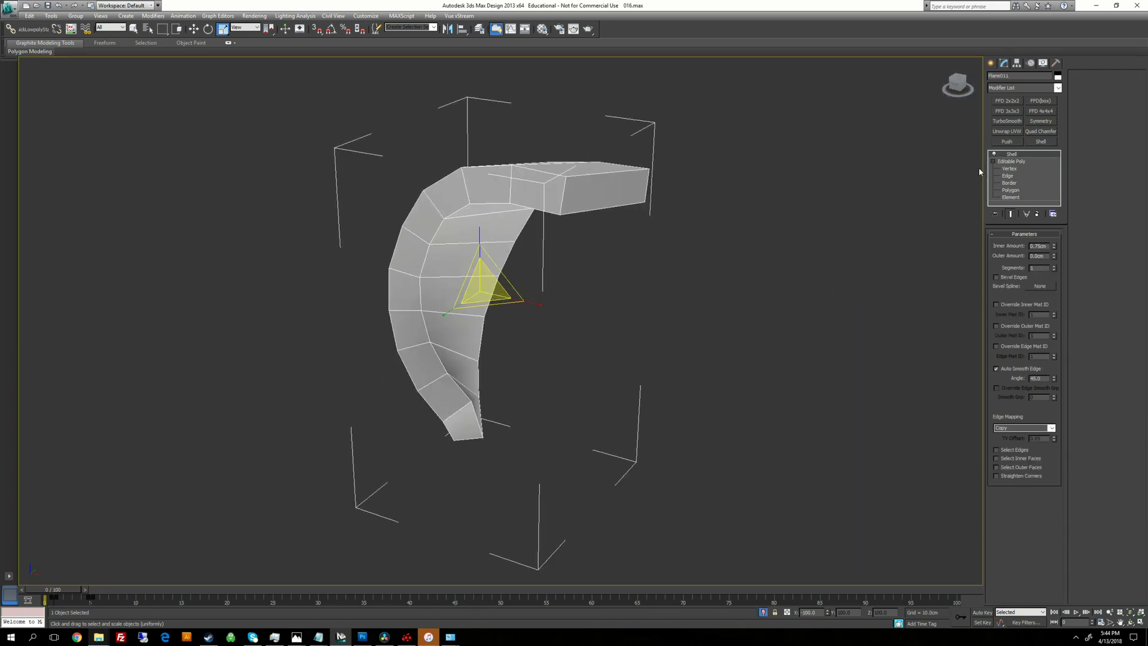
Step: Add an Edit Poly modifier above the half band's Shell and delete the cap faces at its centre seam
left_click(1021, 86)
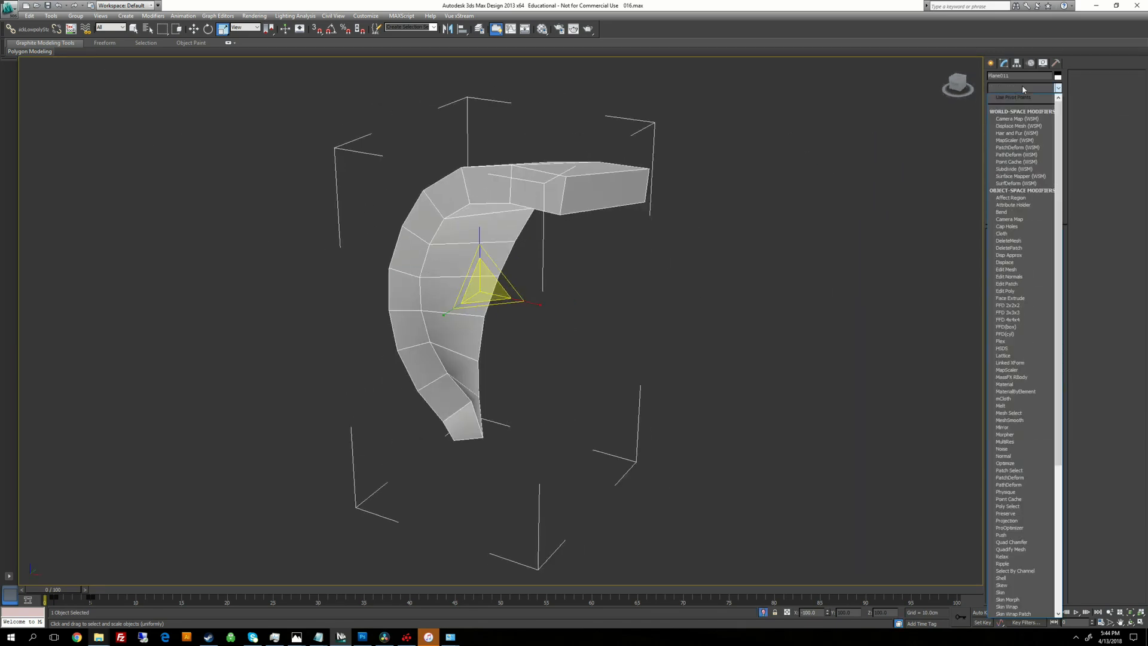
left_click(1013, 119)
left_click(1002, 154)
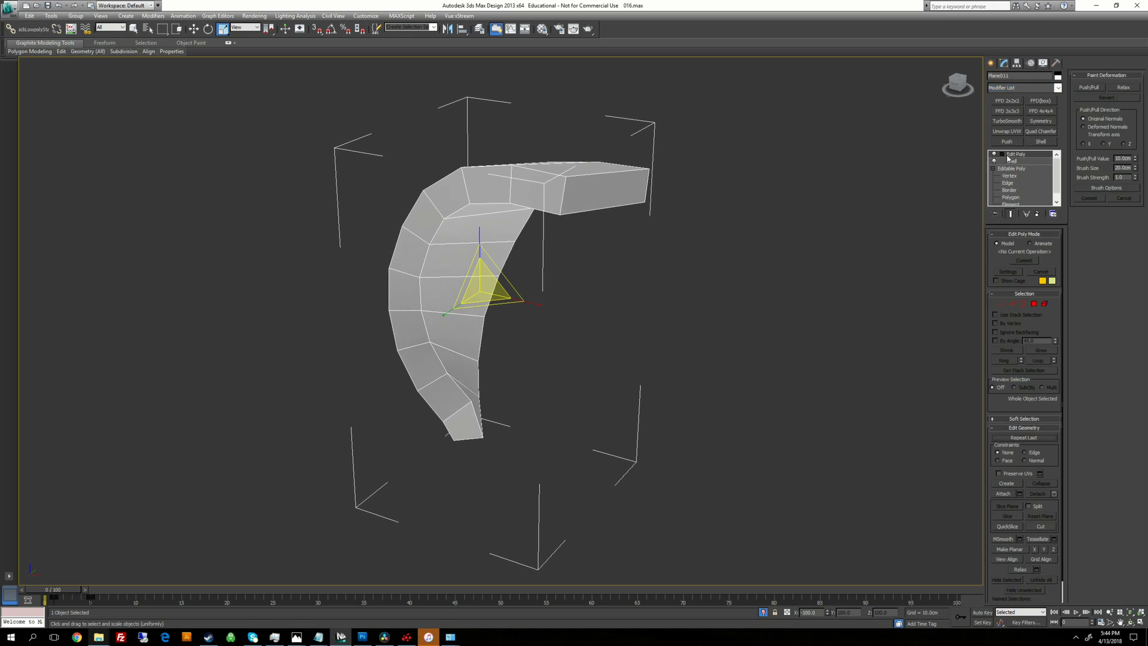
left_click(1019, 182)
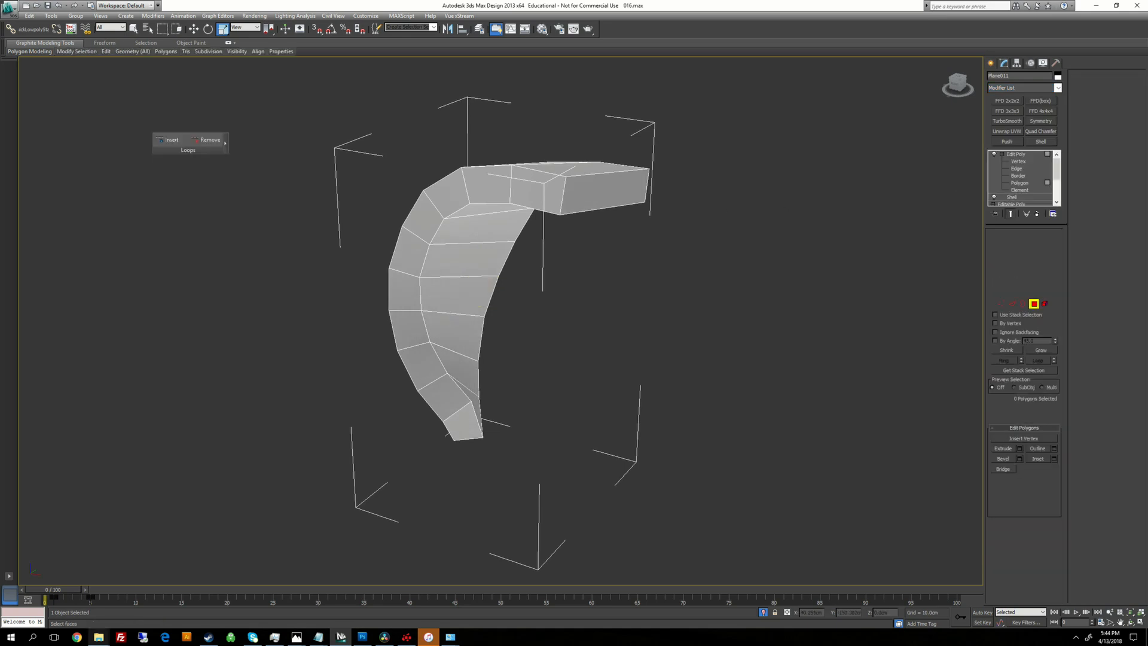
left_click(610, 179)
key("Delete")
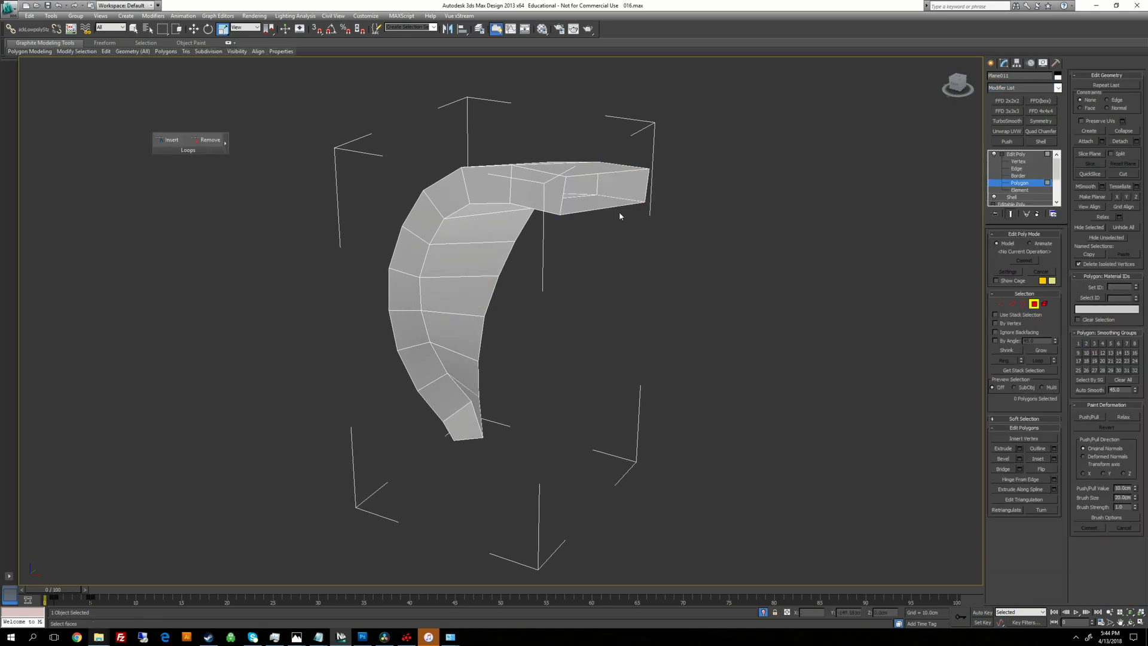
Step: Set the X position of the half band's four centre seam vertices to 0 cm
left_click(1018, 161)
middle_click_drag(664, 258, 620, 175, "alt")
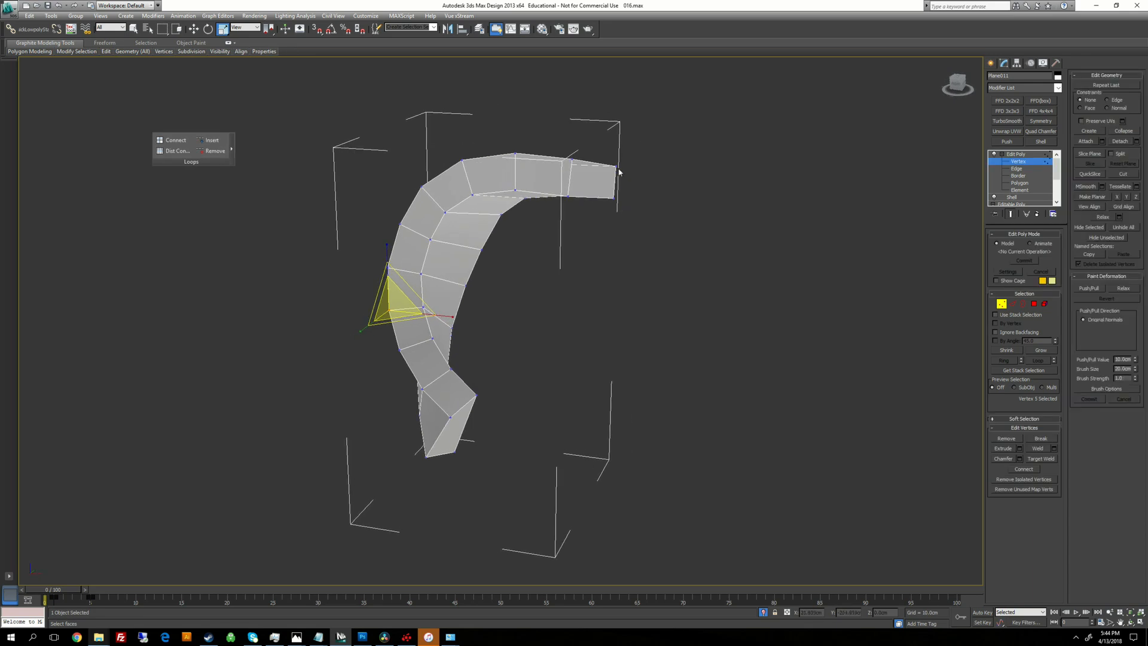
left_click(617, 168)
key("w")
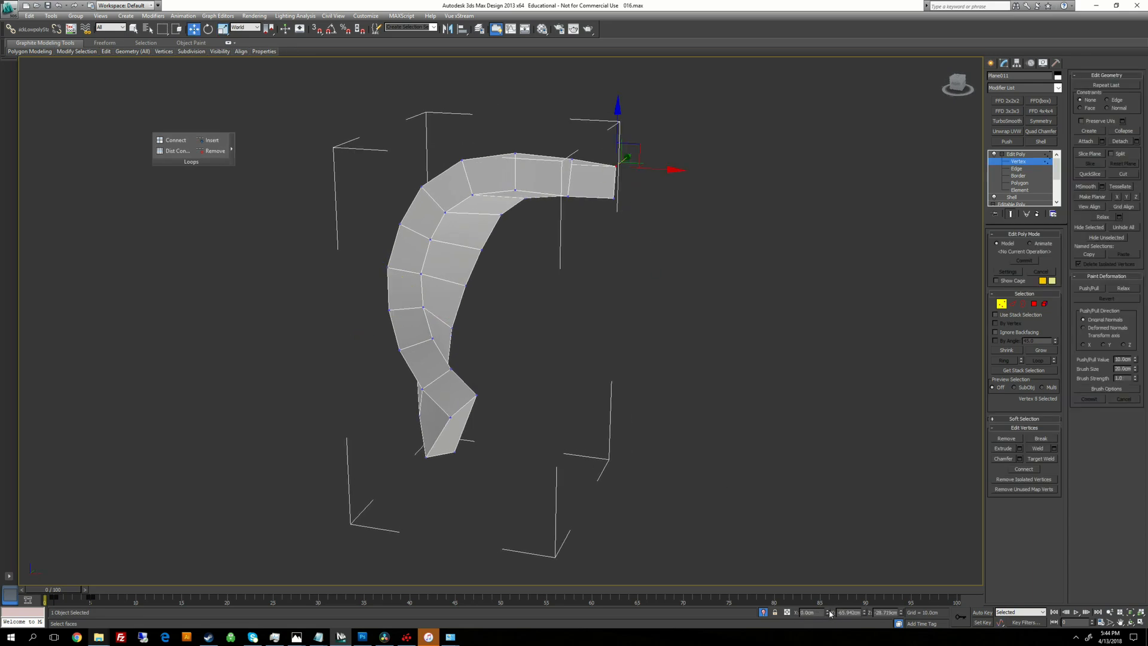
left_click(613, 198)
right_click(829, 613)
left_click(567, 196)
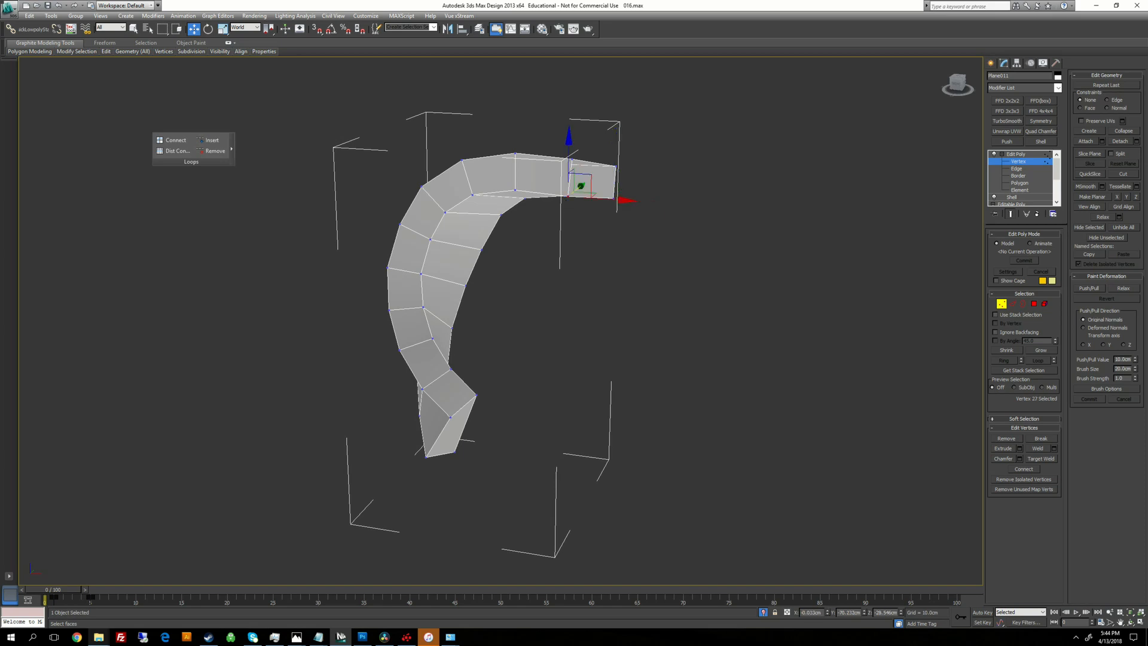
right_click(829, 613)
key("q")
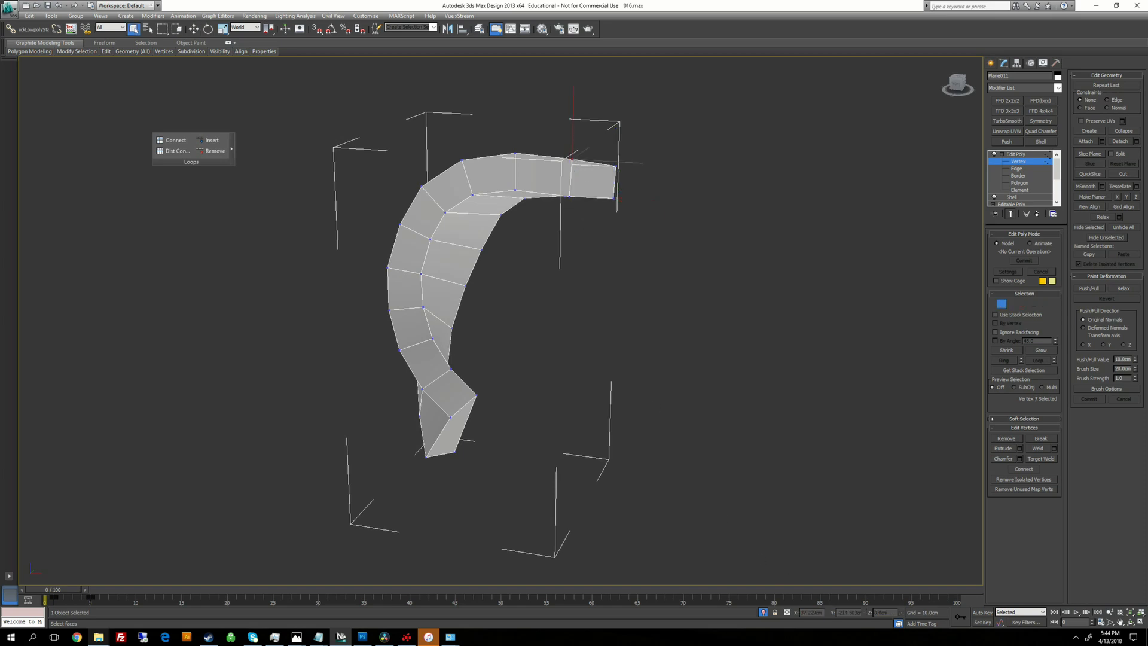
left_click(572, 159)
key("w")
middle_click_drag(849, 430, 862, 415, "alt")
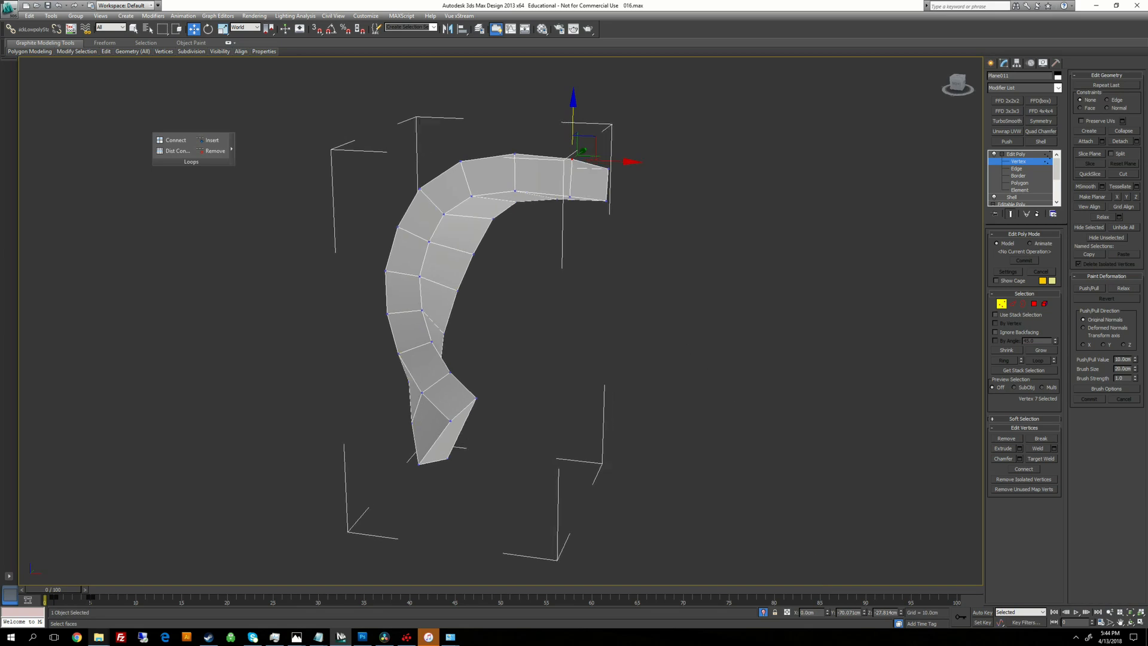
Step: Move only this half band's pivot to X 0 cm and leave pivot editing
left_click(1017, 63)
left_click(1018, 119)
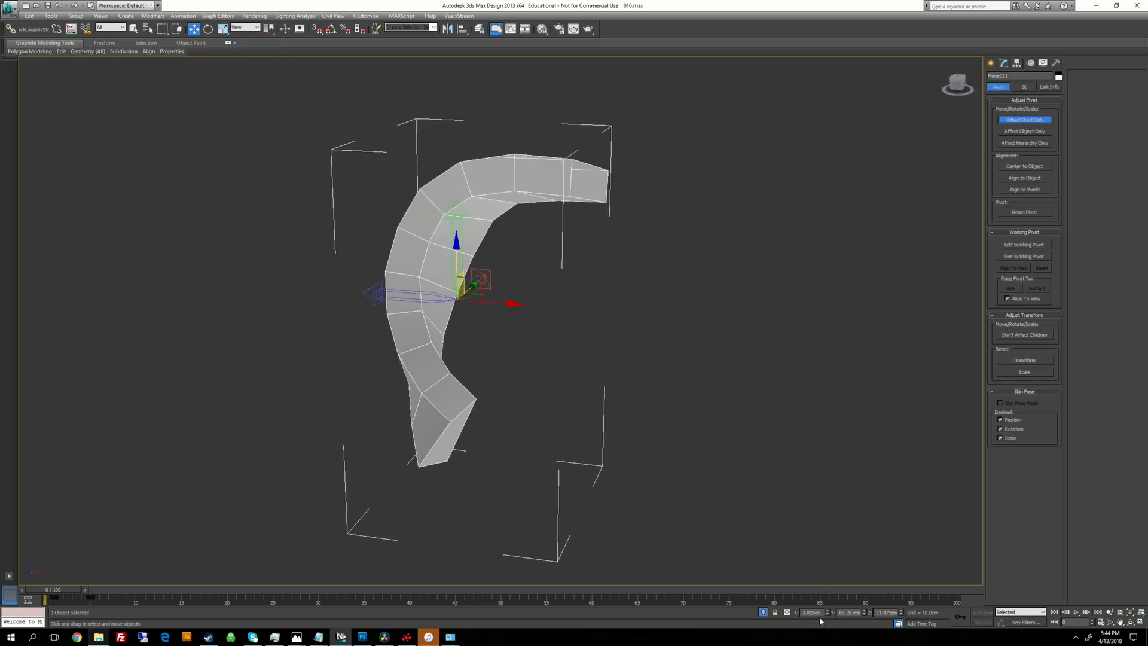
left_click(1012, 122)
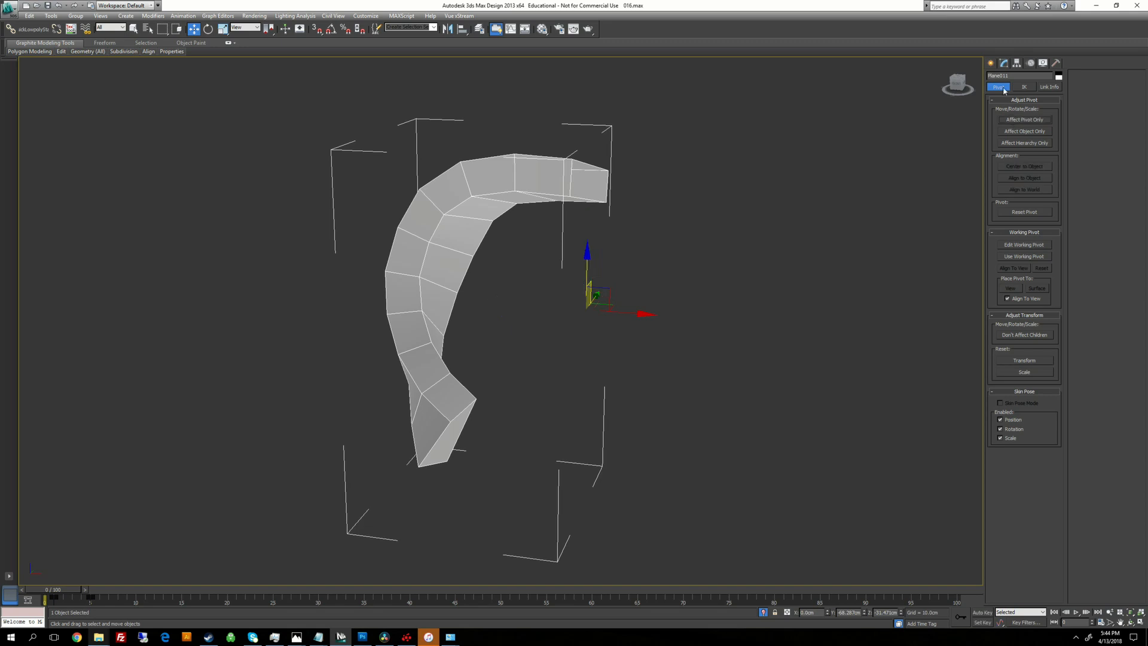
Step: Mirror the half band along the Z axis with a Symmetry modifier and convert the result to Editable Poly
left_click(1004, 62)
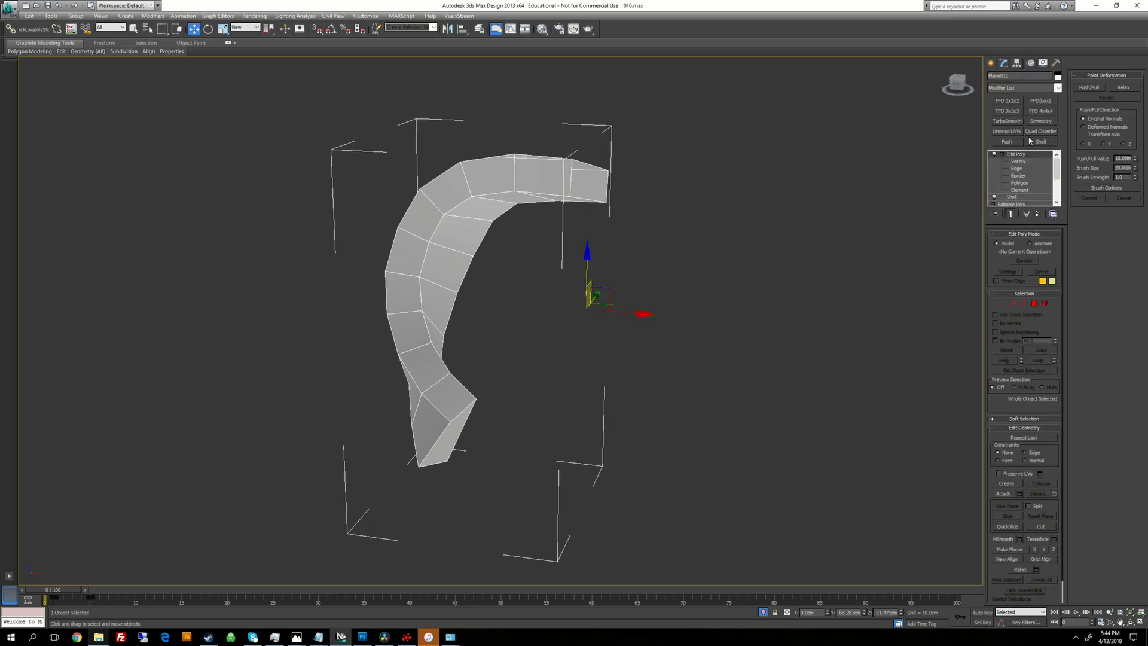
left_click(1039, 121)
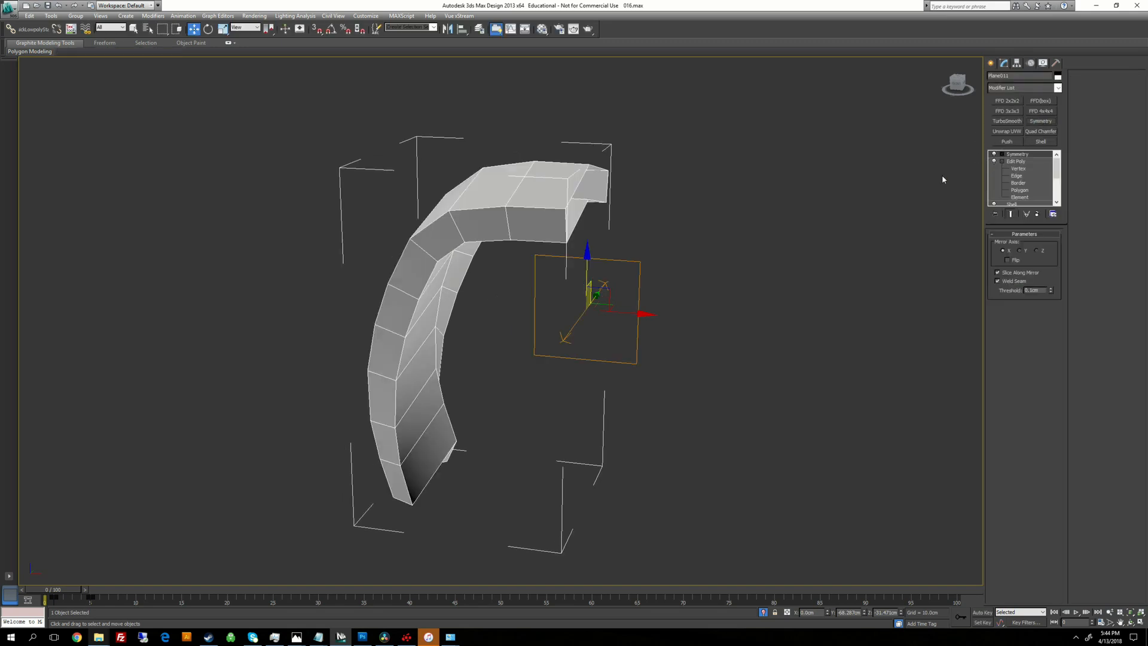
left_click(1037, 251)
right_click(828, 226)
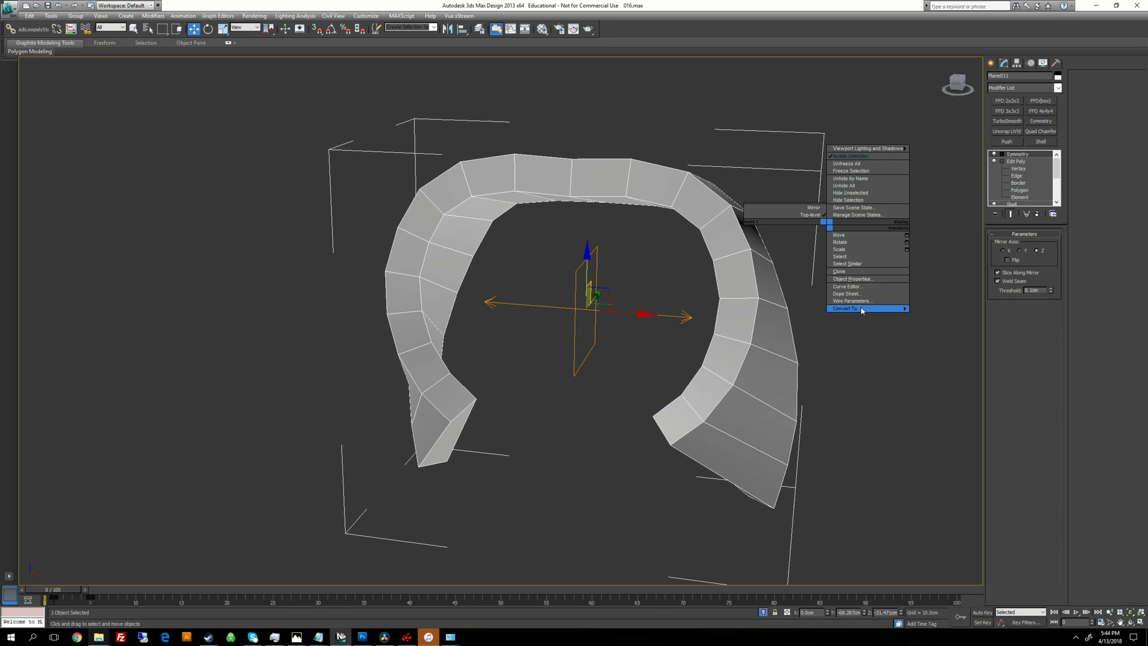
left_click(945, 315)
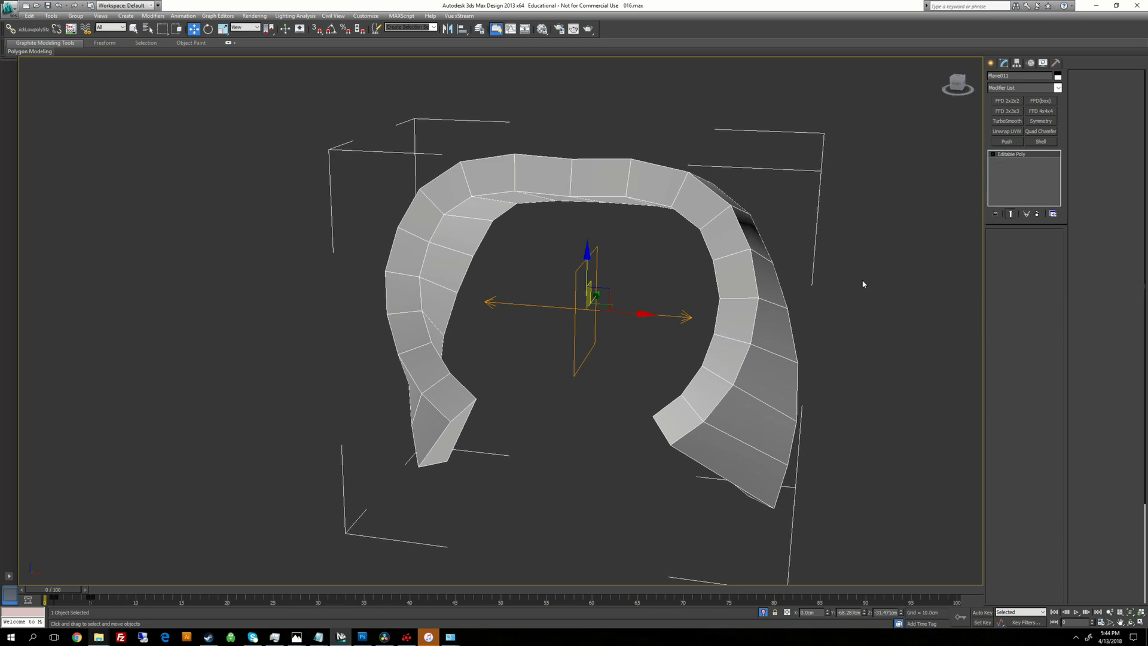
Step: Align the upper and lower centre seam vertices on the band's near rim with their neighbouring vertices using vertex snapping
left_click(993, 154)
left_click(1010, 162)
left_click(574, 159)
key("s")
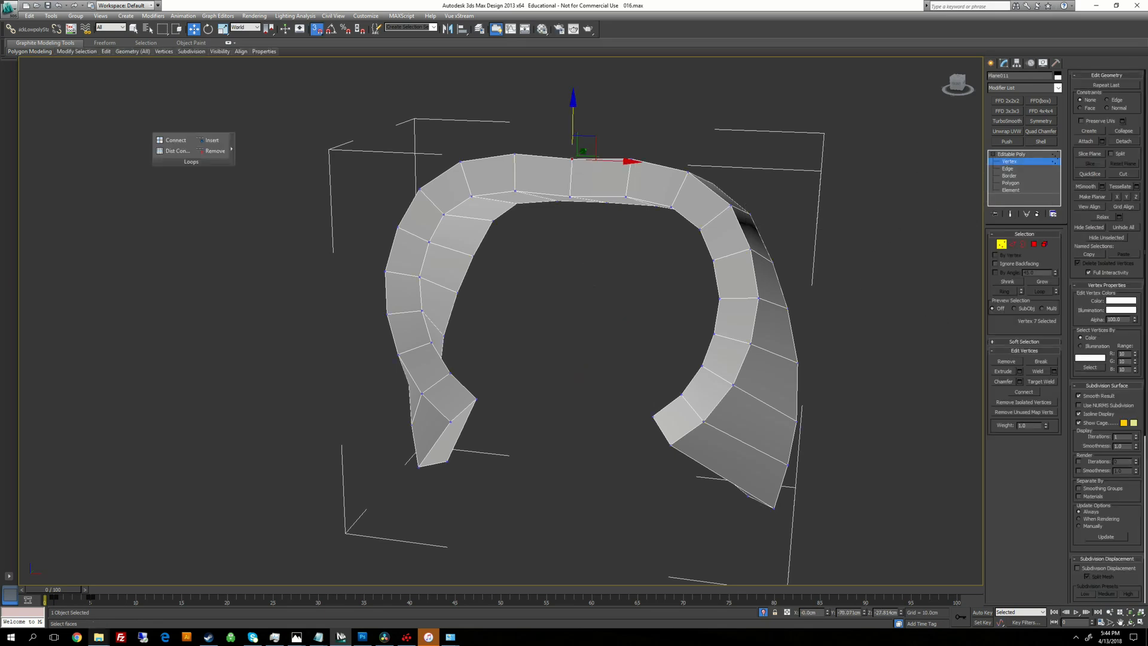
left_click_drag(572, 153, 631, 160)
left_click(569, 197)
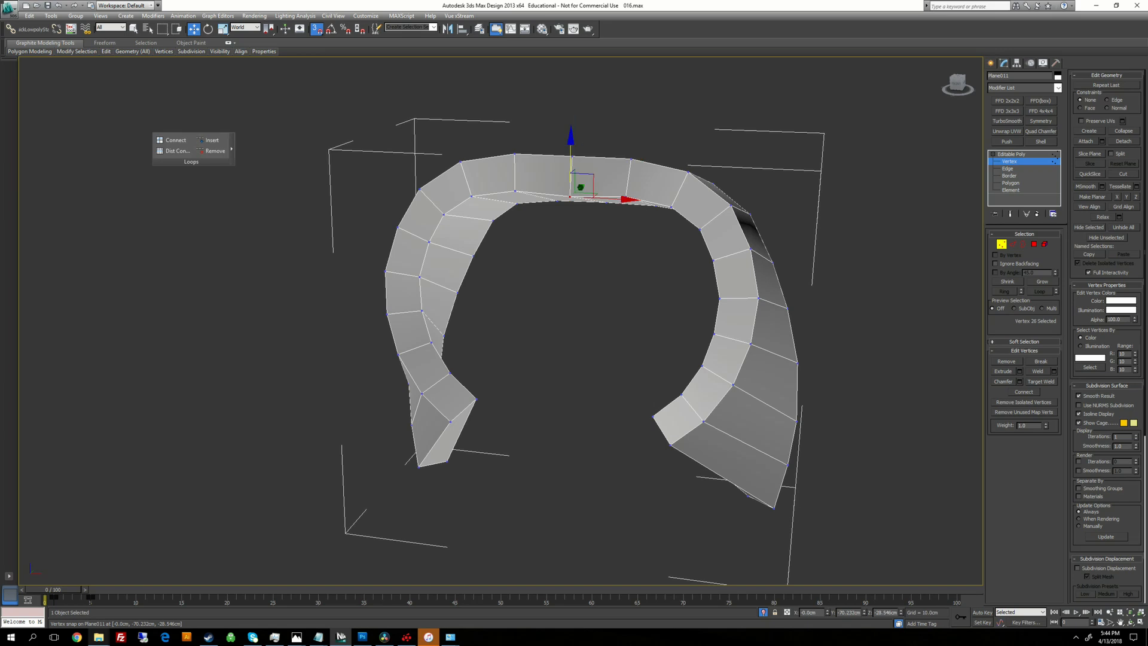
left_click_drag(569, 197, 627, 196)
Step: Auto-smooth the new band's front and back rim polygons, excluding both end caps, with an angle of 180
middle_click_drag(589, 176, 748, 112, "alt")
left_click(1010, 183)
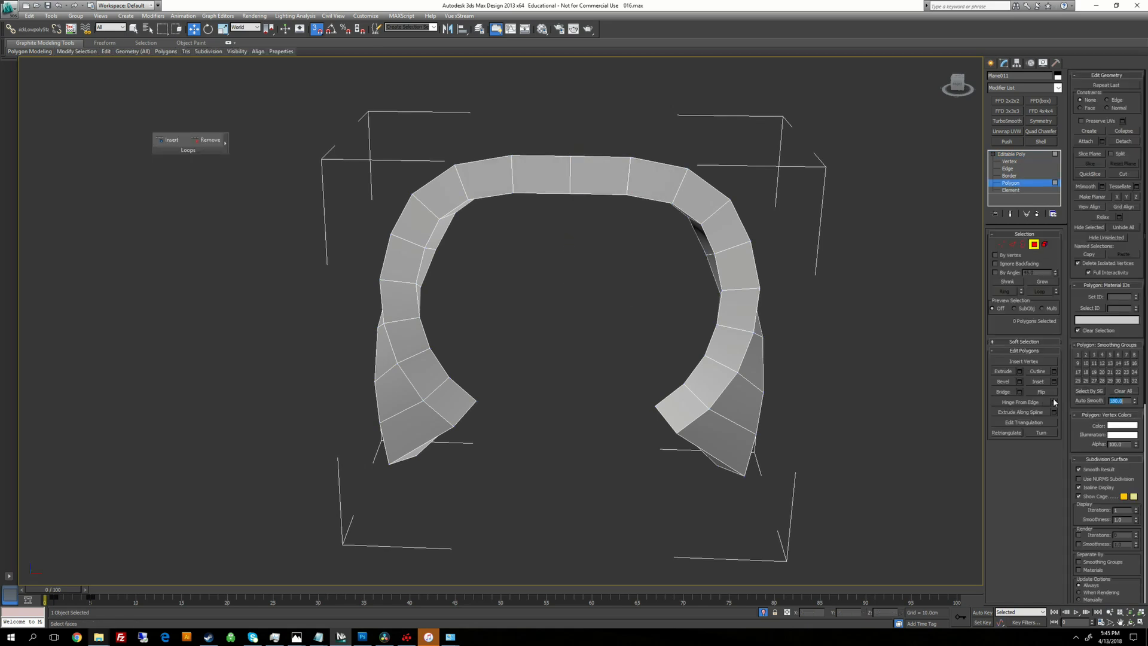
left_click(698, 196)
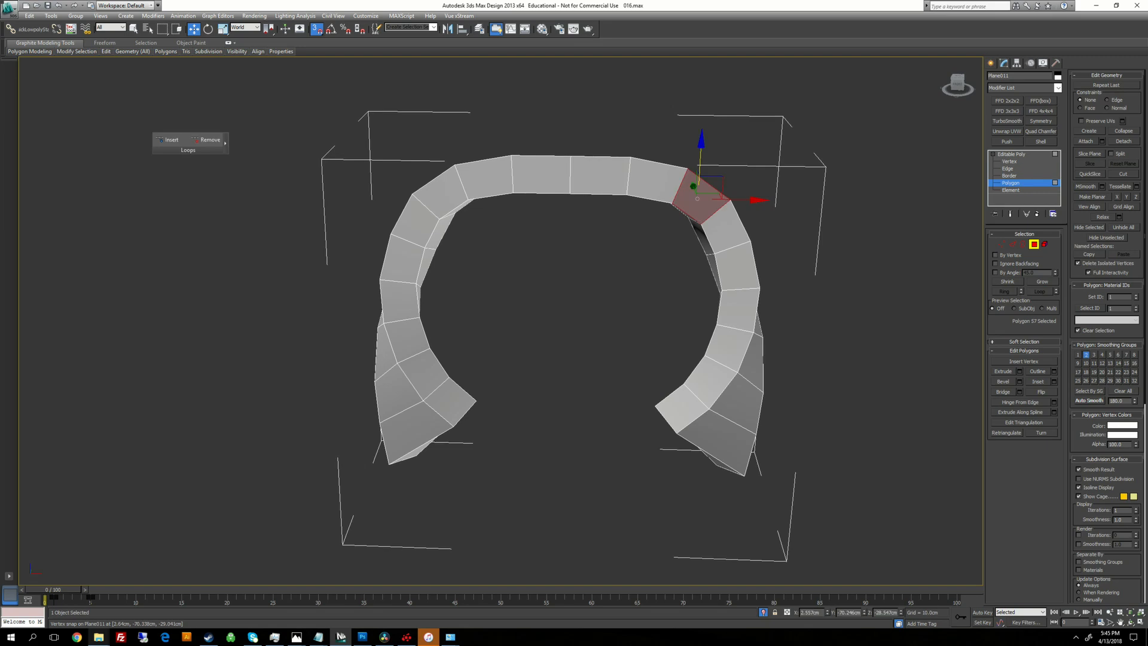
left_click(724, 228, "shift")
middle_click_drag(679, 429, 460, 425, "alt")
left_click(711, 407, "alt")
left_click(439, 433, "alt")
left_click(1089, 400)
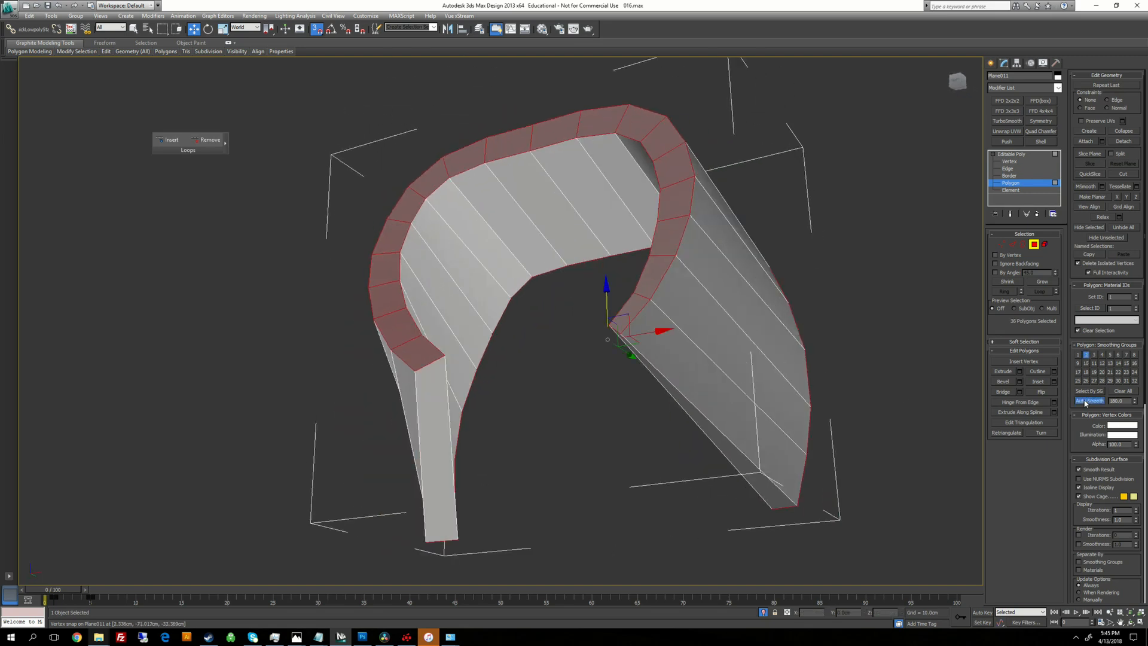
Step: Auto-smooth the band's inner and outer surface polygons, excluding both end caps, with an angle of 180
middle_click_drag(604, 304, 533, 353, "alt")
left_click(460, 315)
left_click(669, 371, "shift")
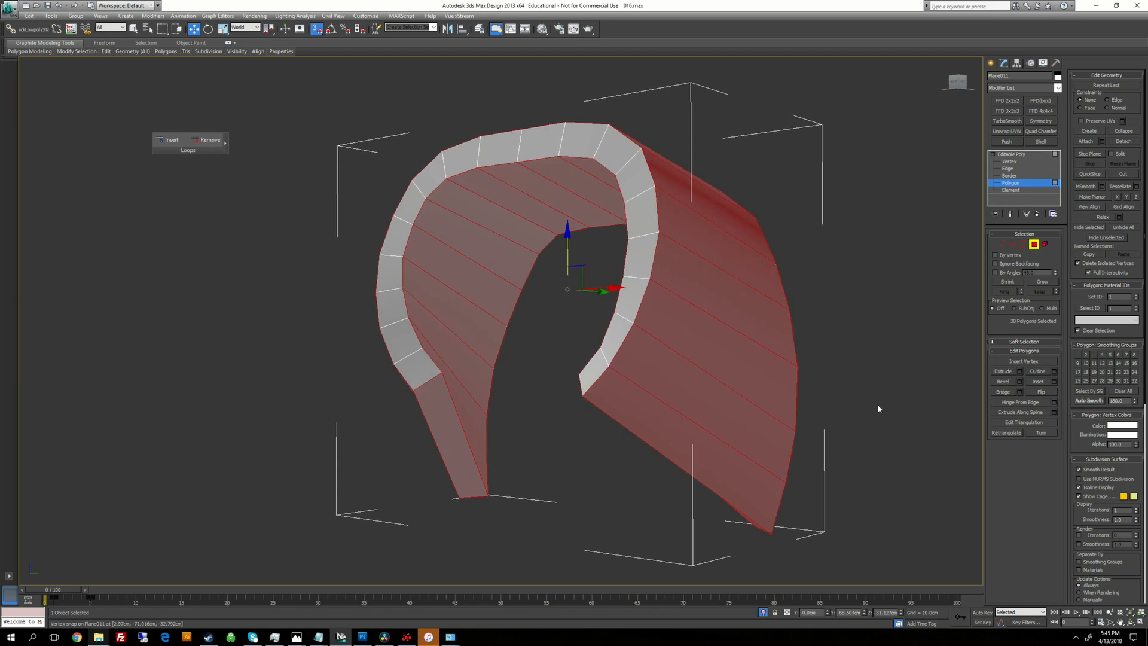
middle_click_drag(760, 467, 819, 413, "alt")
left_click(428, 442, "alt")
middle_click_drag(460, 442, 675, 448, "alt")
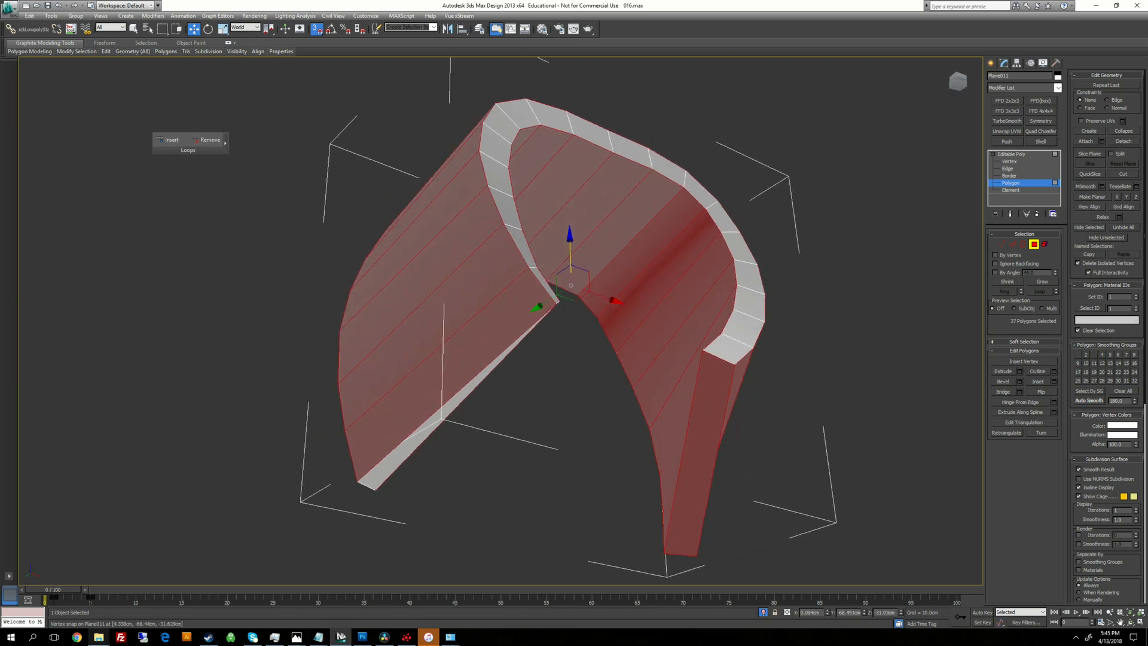
left_click(700, 449, "alt")
left_click(1087, 402)
middle_click_drag(759, 376, 705, 409, "alt")
Step: Select the band's two end cap polygons to examine their smoothing group assignment
left_click(687, 437)
left_click(708, 413)
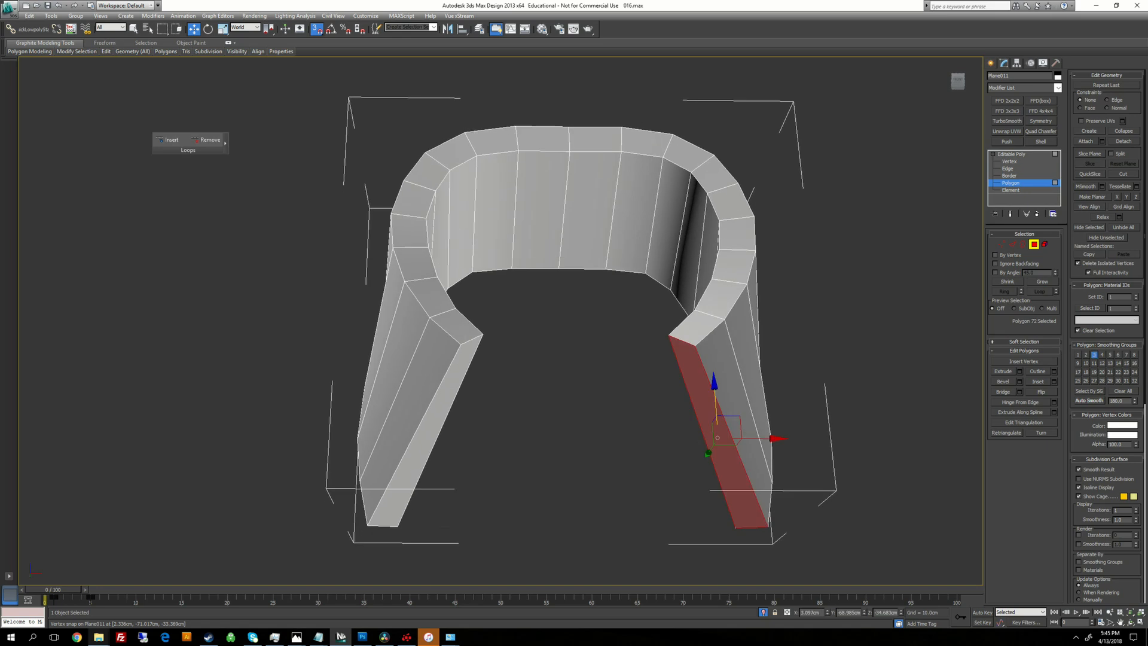
left_click(428, 433, "ctrl")
key("shift+z")
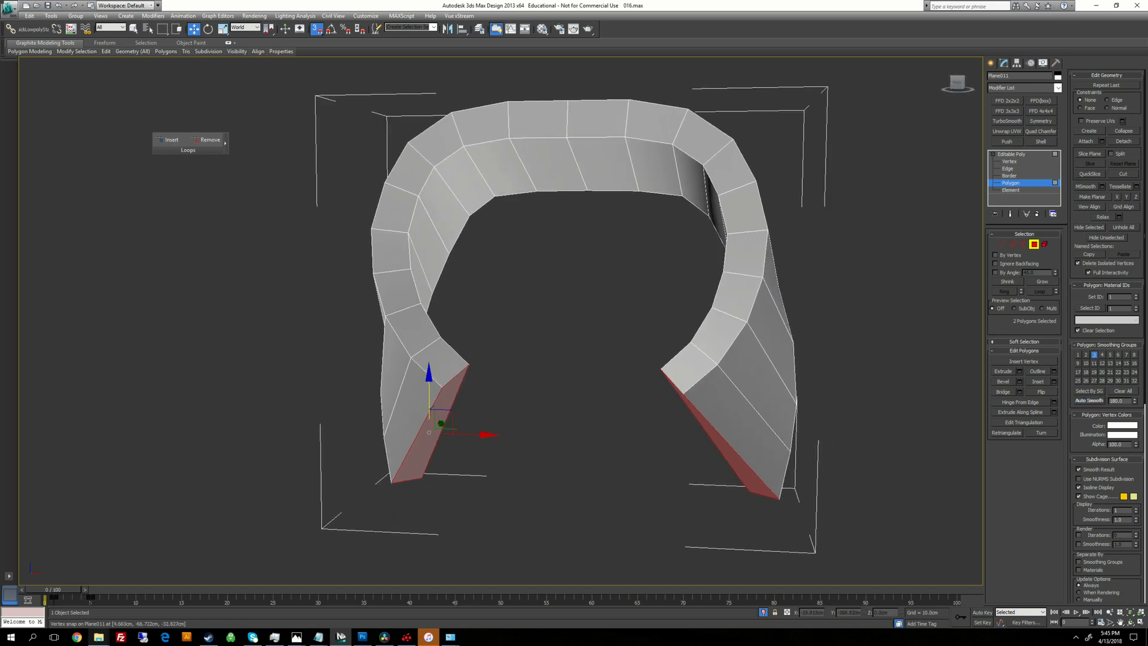
Step: Paste the copied Quad Chamfer modifier onto the band, add TurboSmooth above it, and raise its iterations by one
left_click(1010, 154)
right_click(1011, 156)
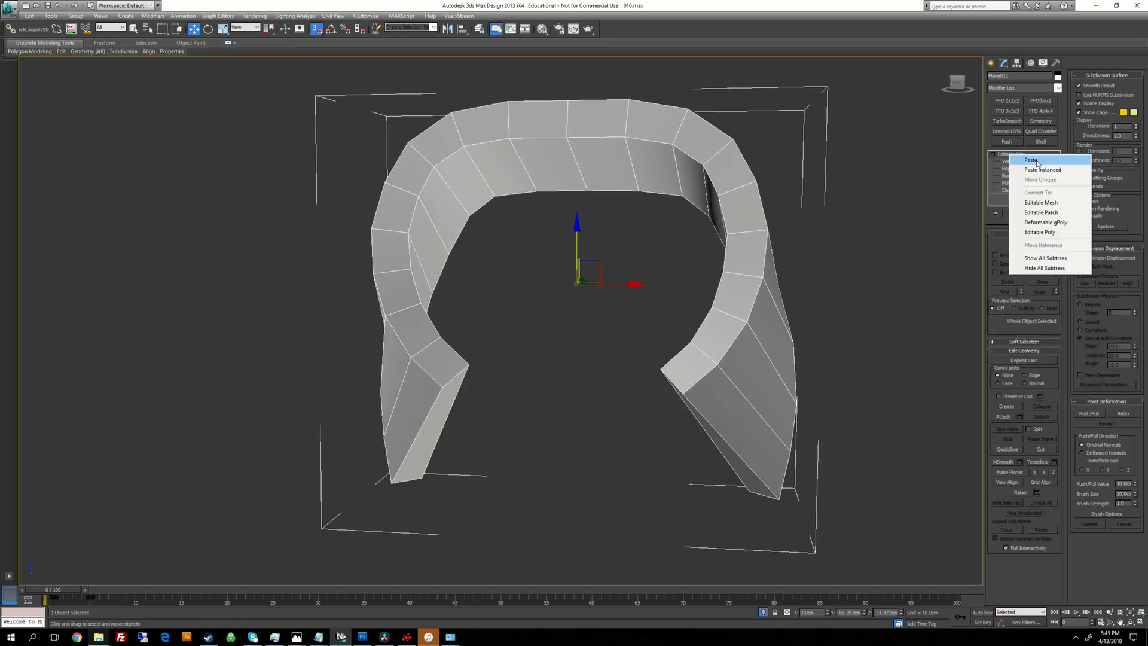
left_click(1030, 159)
left_click(993, 161)
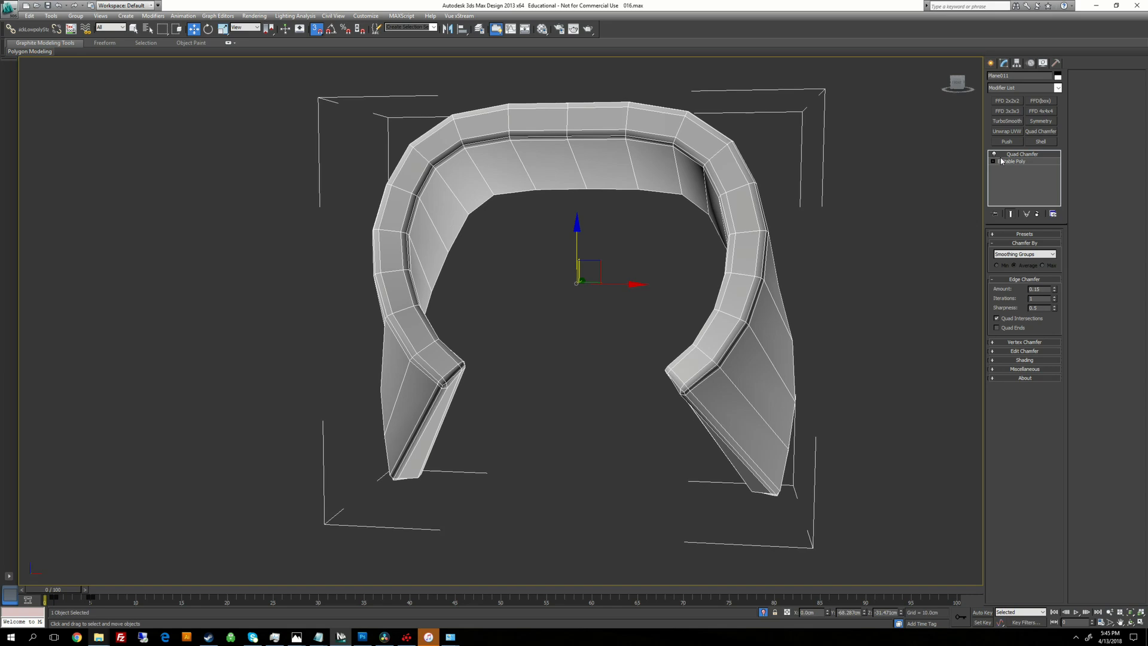
left_click(1009, 122)
left_click(1053, 248)
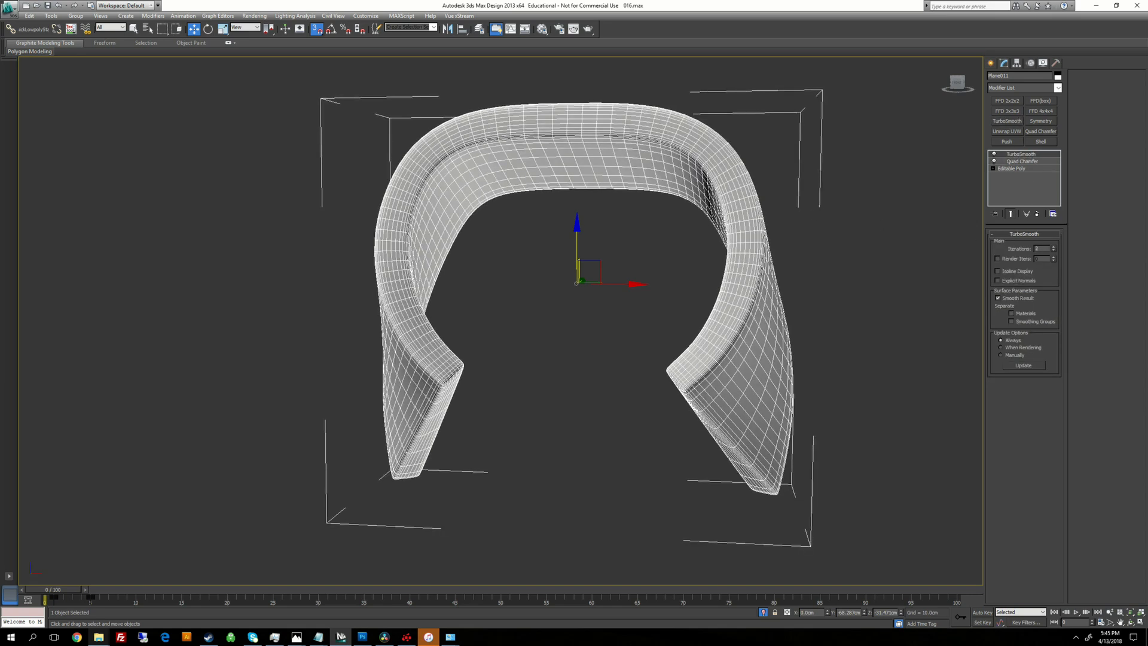
Step: Leave isolation of the finished band and isolate the adjacent shelled half band at the end of the row
middle_click_drag(932, 239, 825, 205, "alt")
right_click(832, 201)
left_click(858, 128)
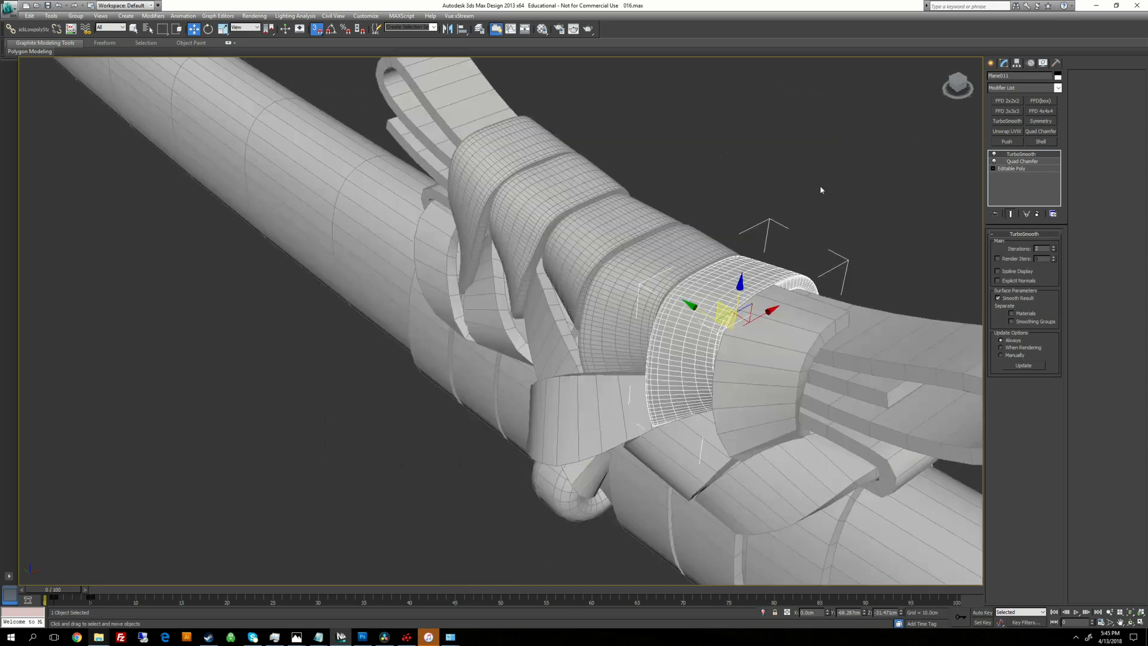
left_click(807, 299)
right_click(834, 206)
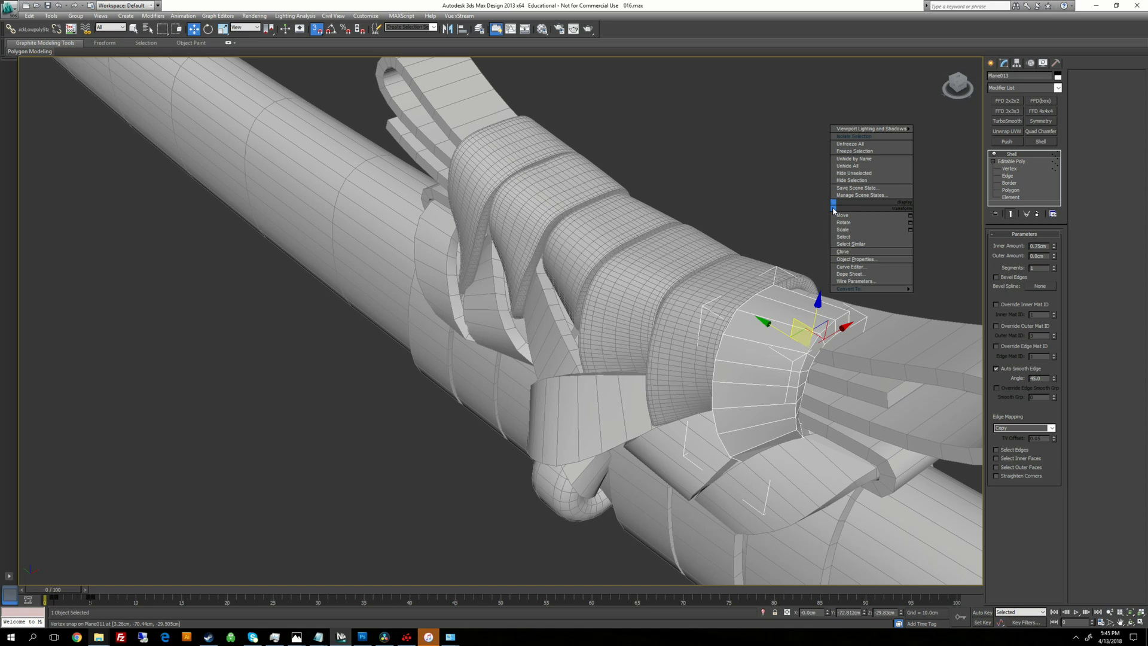
left_click(851, 137)
middle_click_drag(768, 244, 616, 220, "alt")
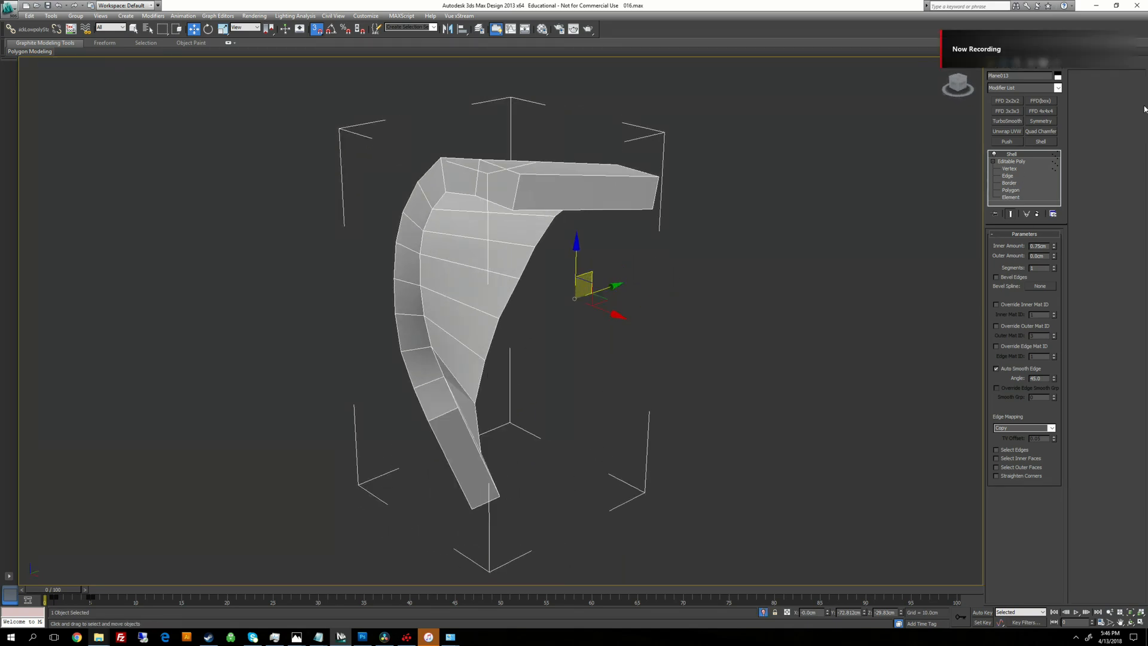
Step: Add an Edit Poly modifier above the half band's Shell and delete the polygon closing its centre seam
left_click(1013, 89)
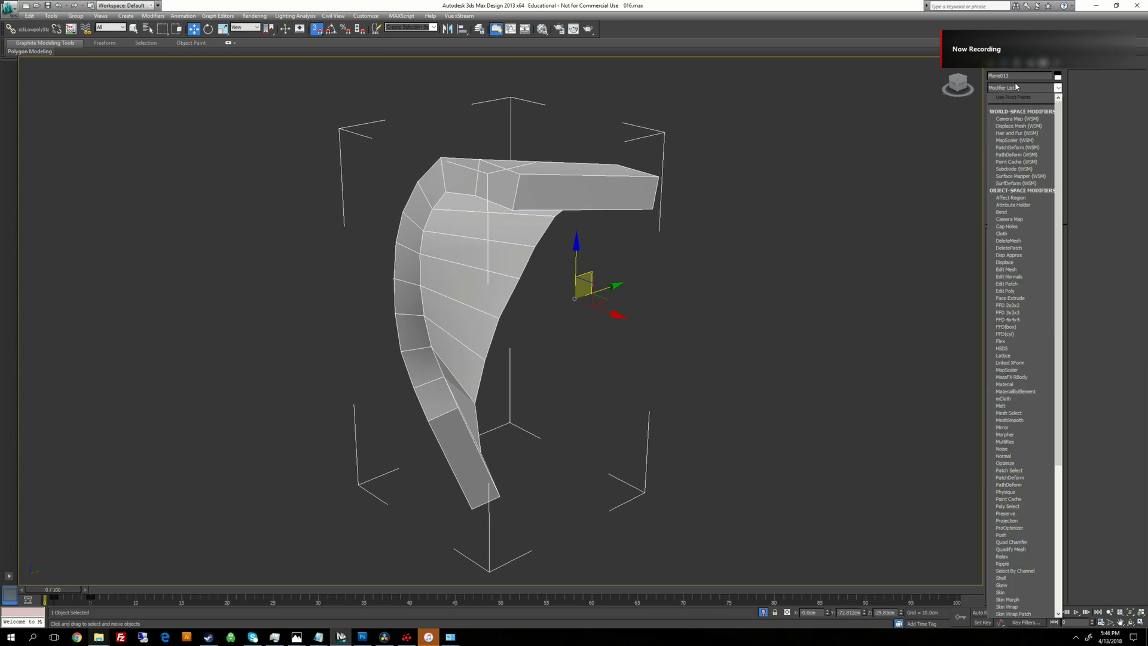
key("e")
left_click(1008, 119)
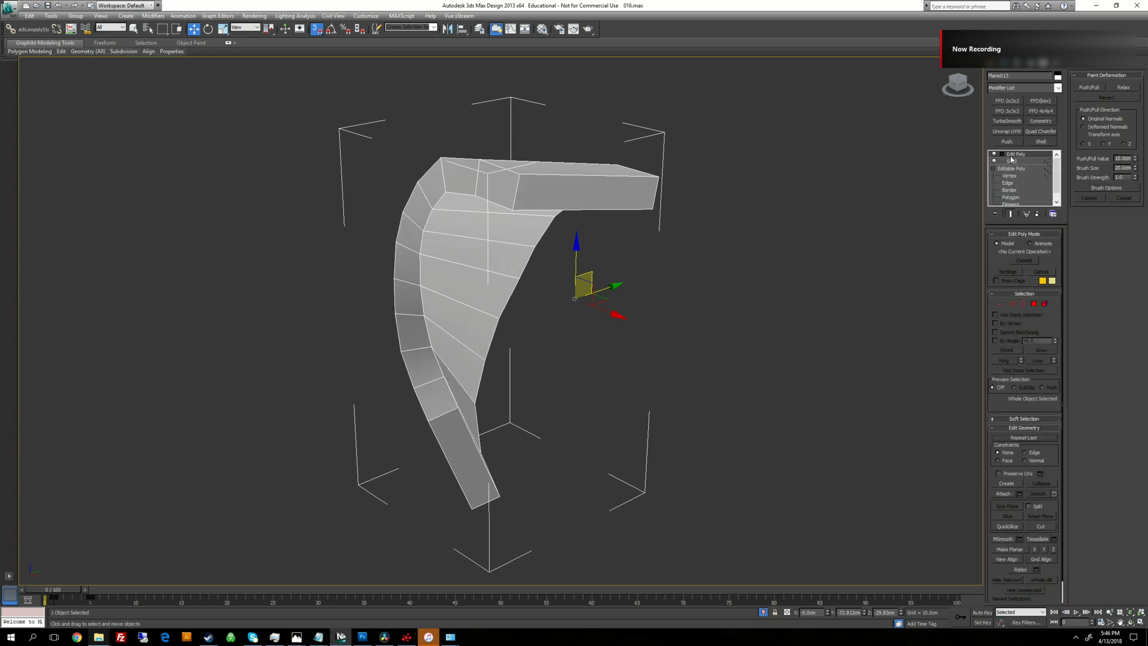
left_click(1016, 162)
left_click(1020, 183)
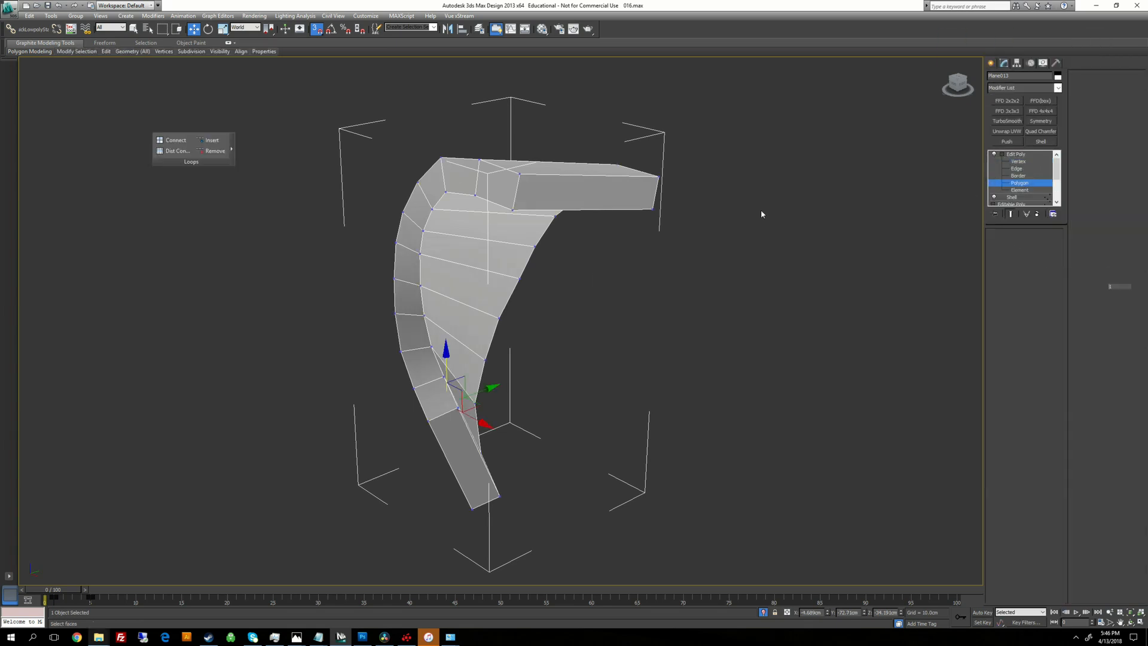
left_click(540, 193)
key("Delete")
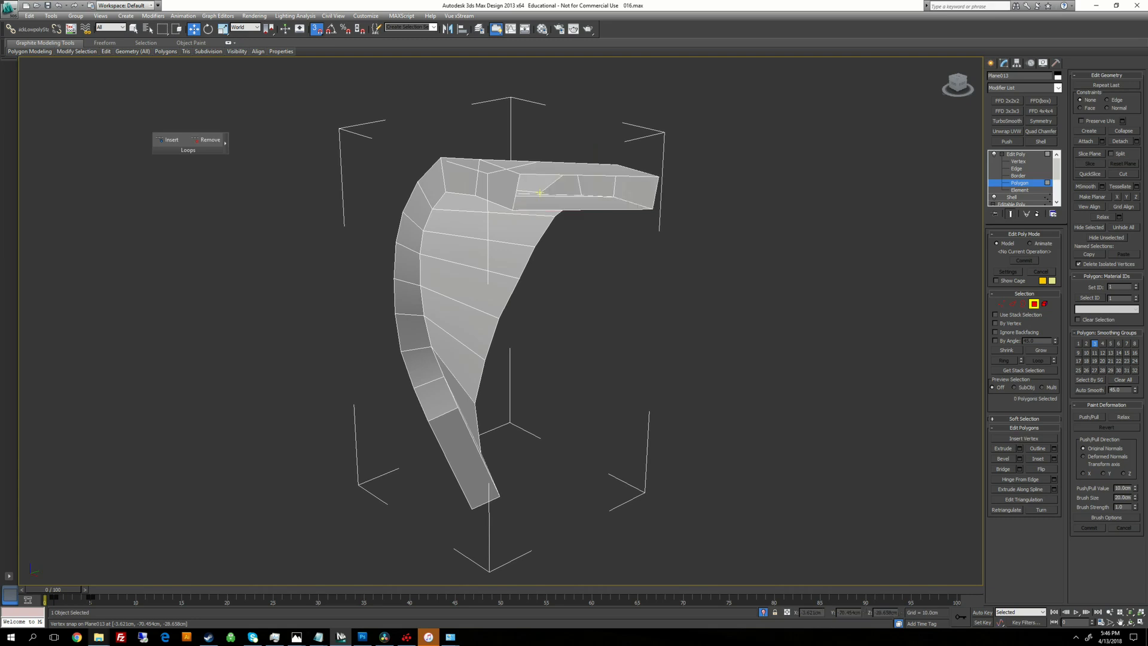
middle_click_drag(514, 299, 633, 293, "alt")
Step: Set the half band's open centre seam vertices to X 0 cm and leave vertex editing
left_click(1017, 161)
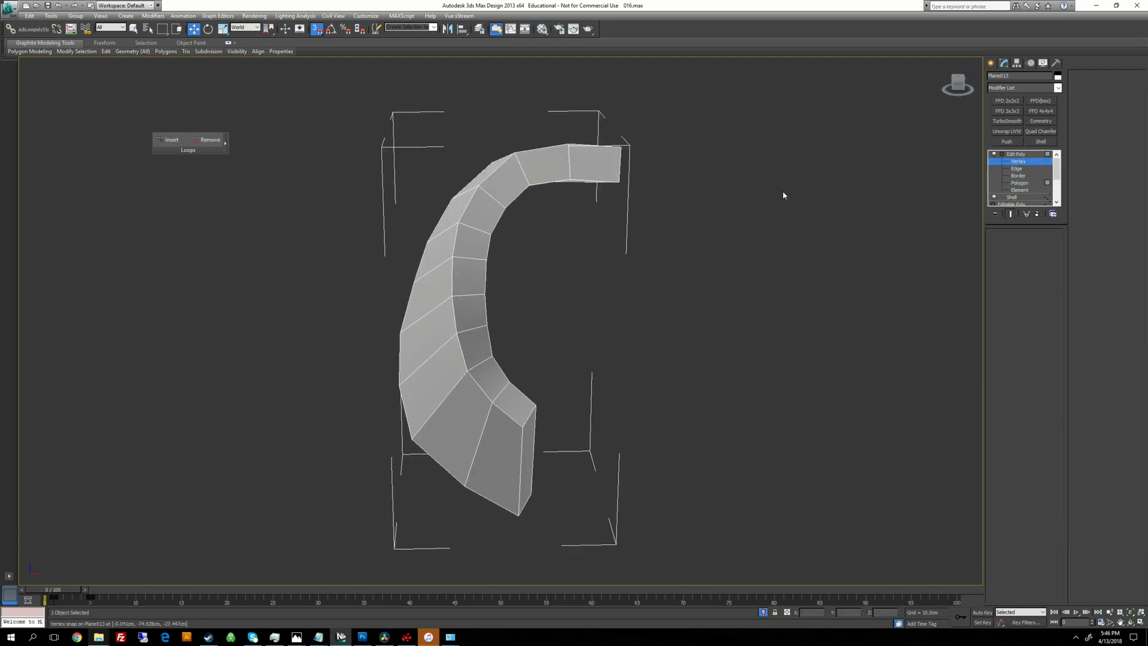
left_click(411, 438)
mouse_move(413, 438)
middle_mouse_down("alt")
mouse_move(391, 451)
mouse_move(419, 442)
middle_mouse_up("alt")
left_click(597, 181)
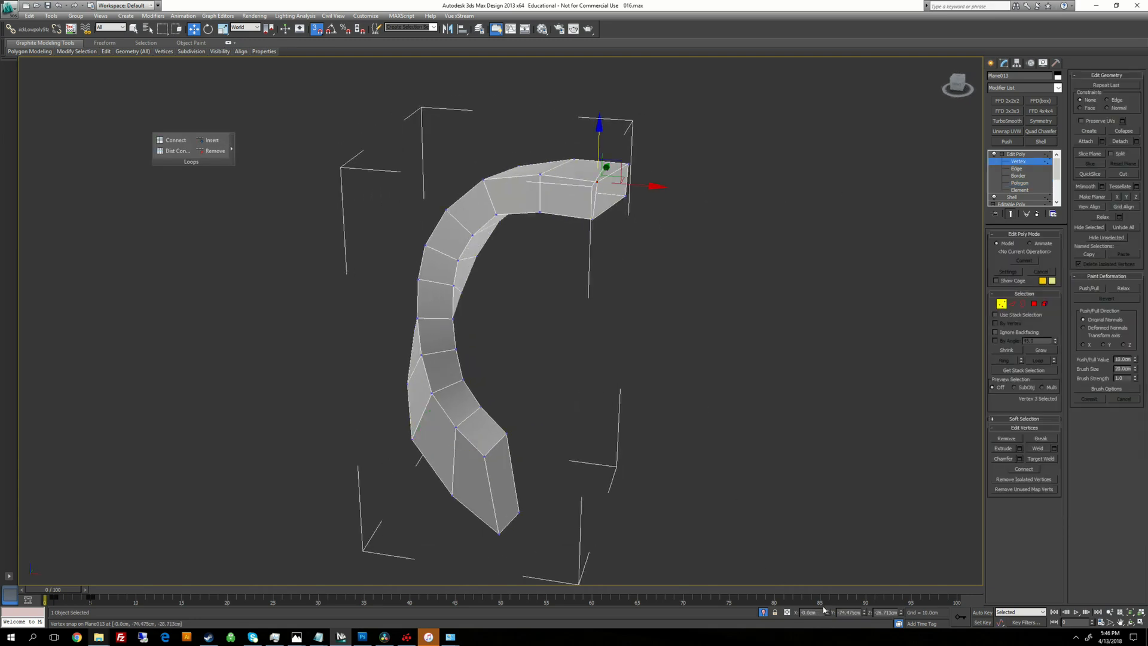
left_click(593, 219)
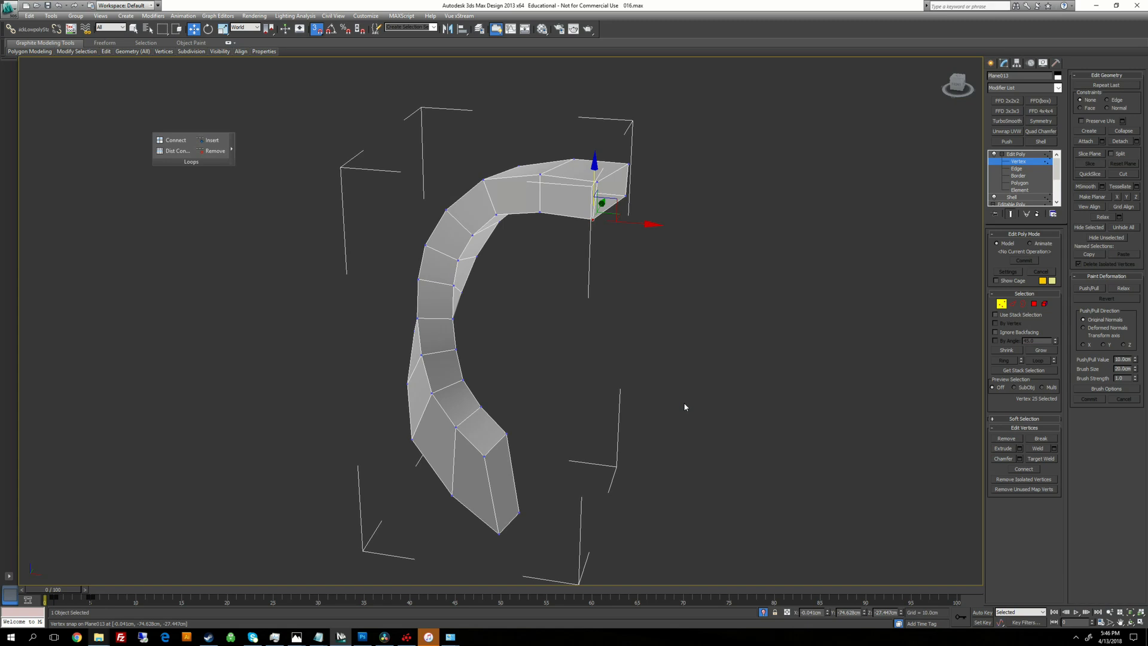
right_click(828, 613)
left_click(625, 197)
right_click(828, 612)
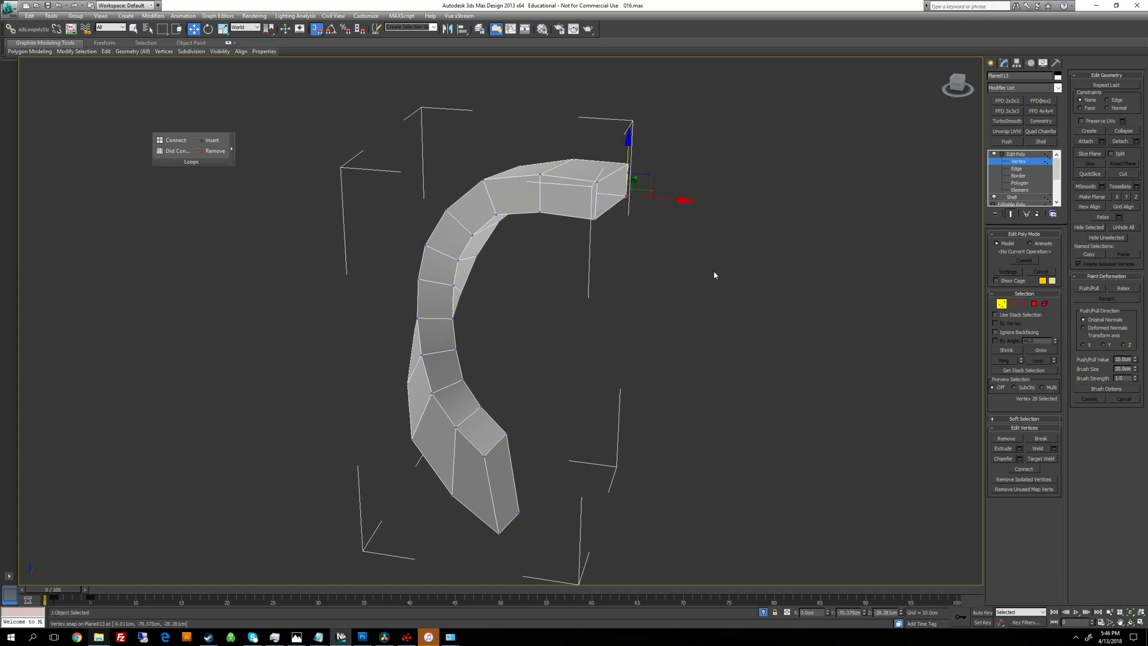
left_click(627, 163)
left_click(1018, 154)
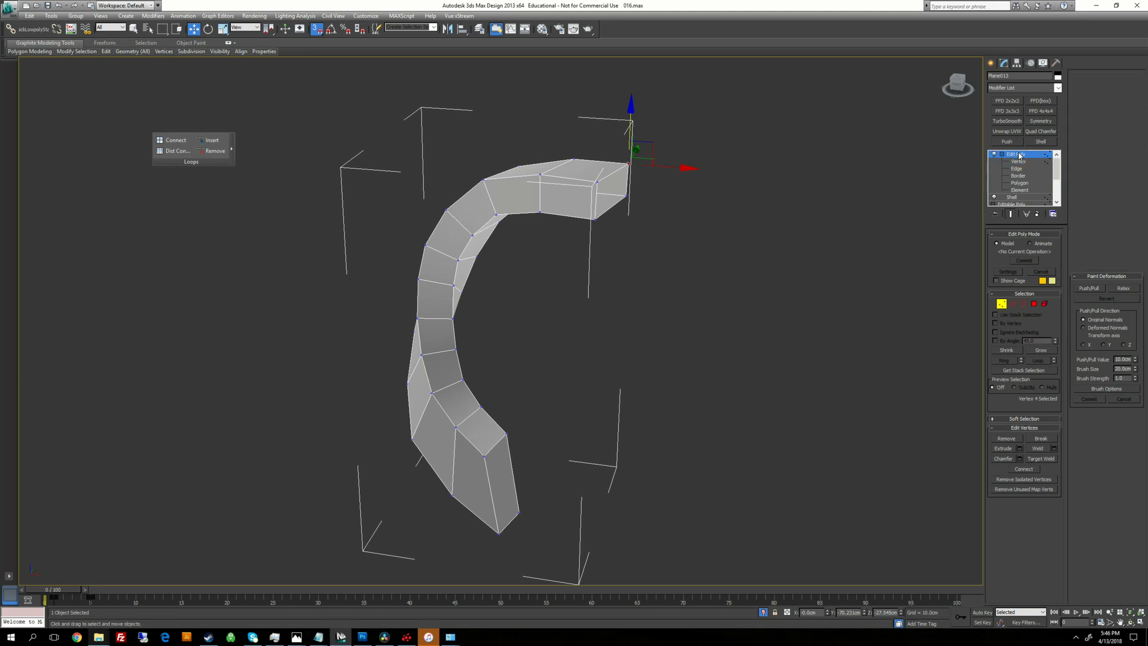
Step: Move only the isolated half band's pivot to X 0 cm and return to its modifiers
left_click(1015, 63)
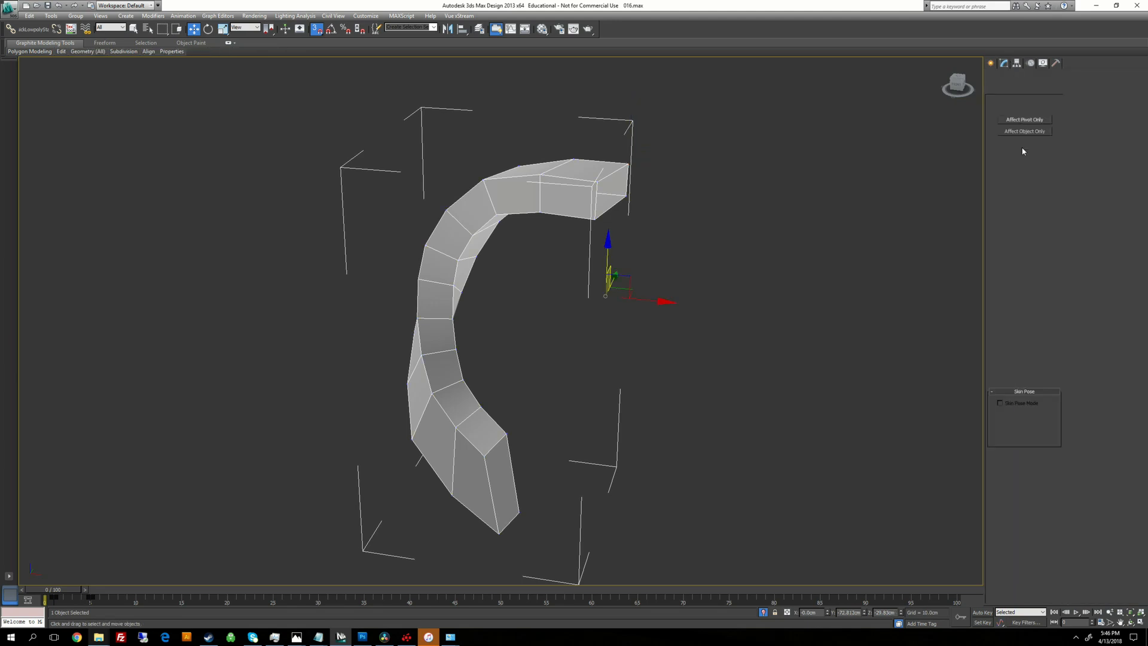
left_click(1024, 119)
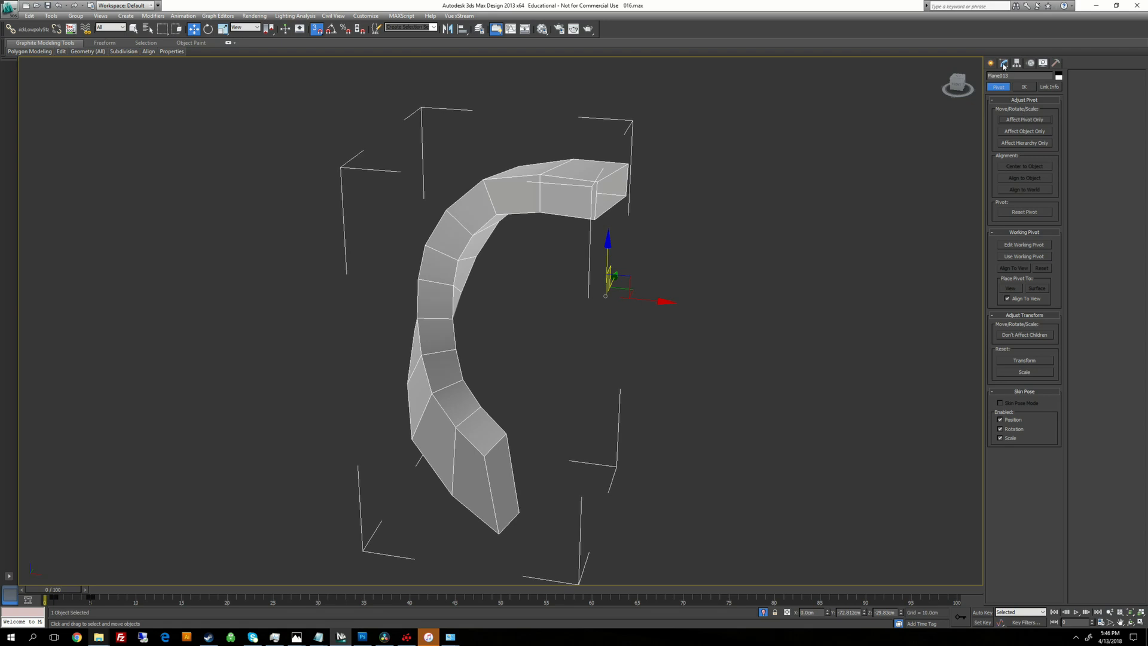
left_click(1004, 64)
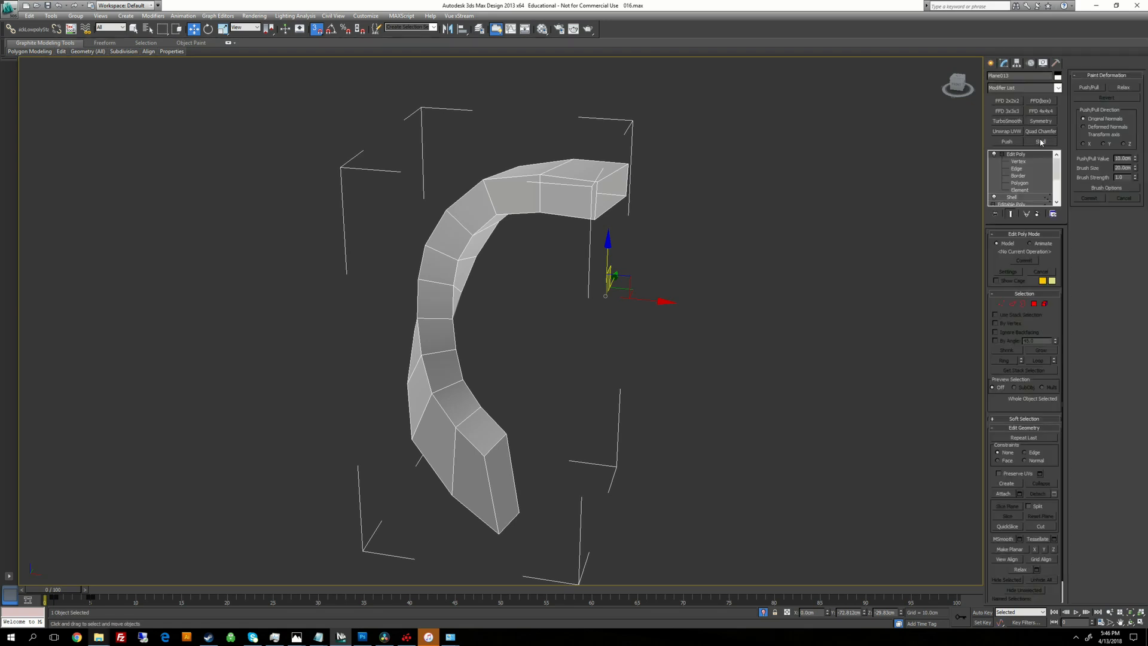
Step: Mirror the half band along the Z axis with a Symmetry modifier and add an Edit Poly modifier above it
left_click(1041, 121)
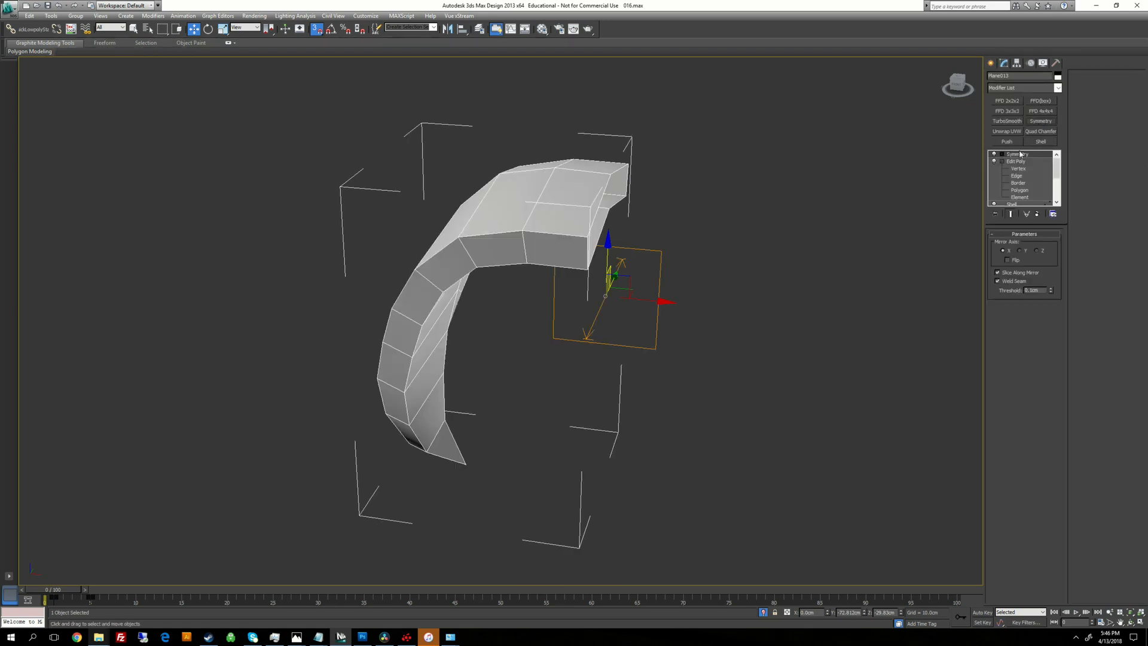
left_click(1037, 251)
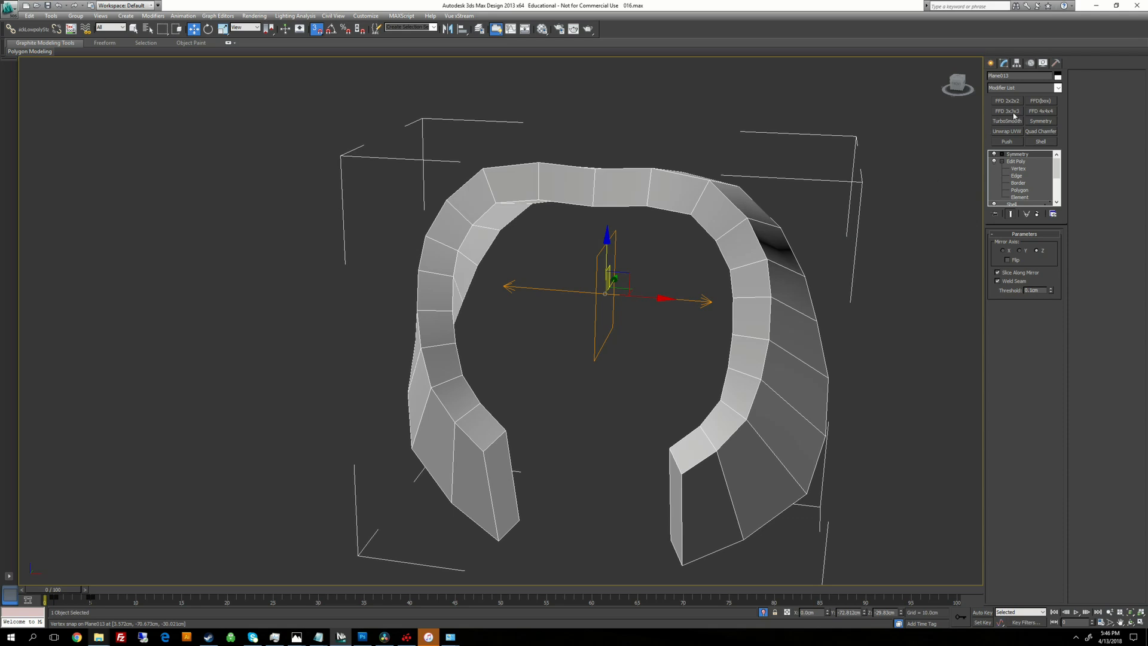
left_click(1015, 88)
key("e")
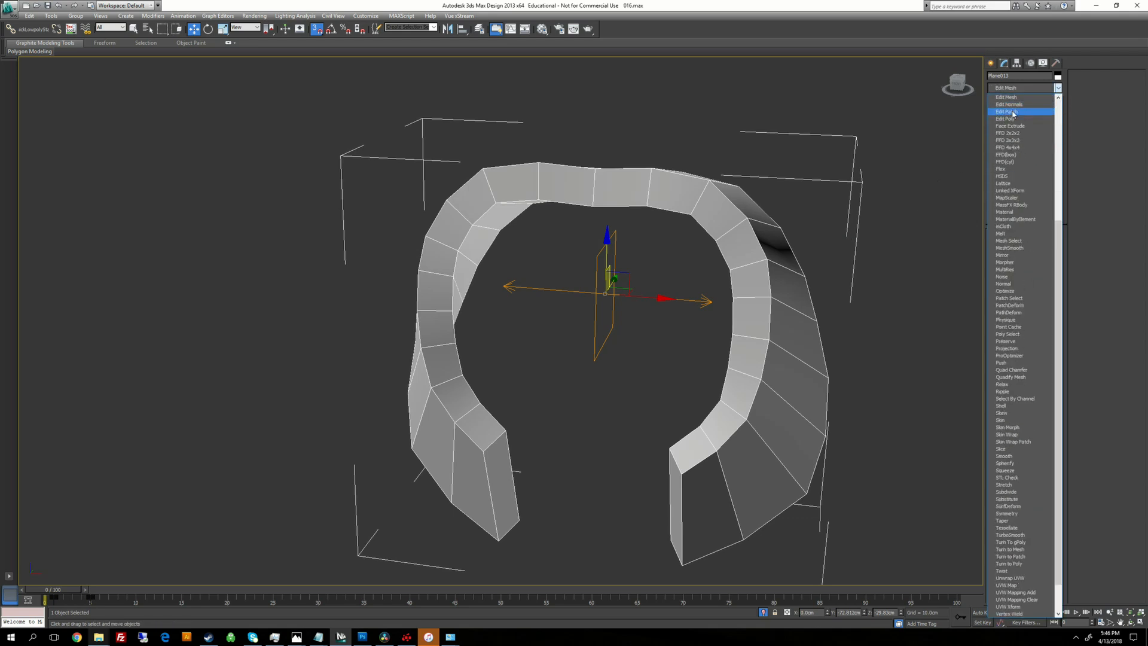
left_click(1010, 118)
left_click(1002, 169)
left_click(1002, 154)
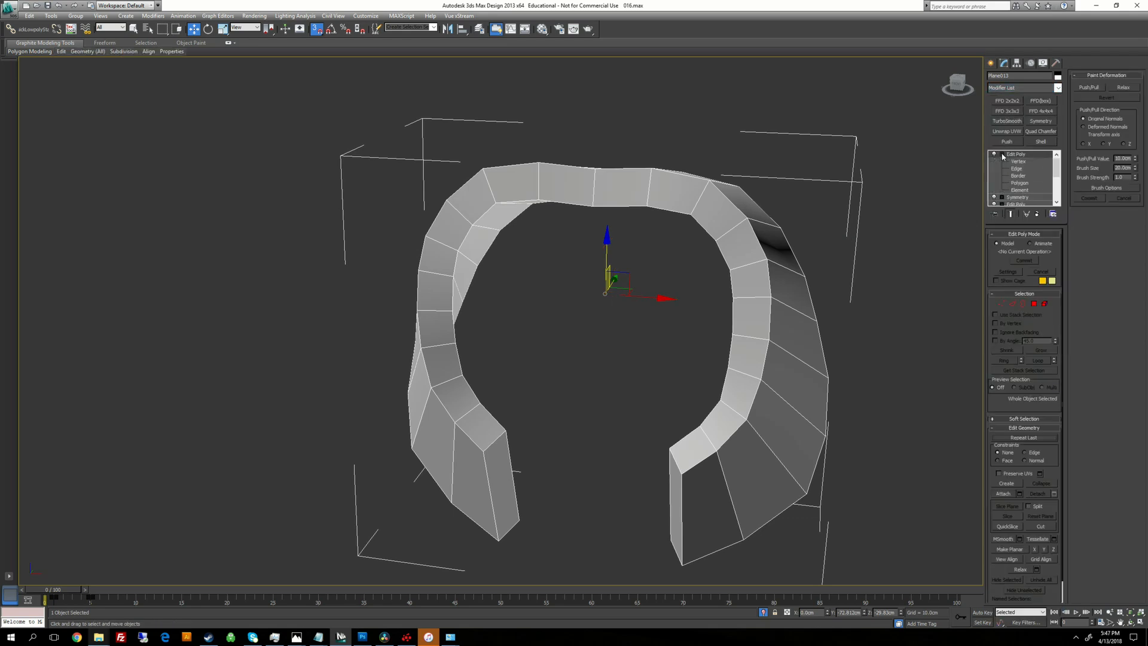
Step: Align the near rim's upper and lower centre seam vertices with their neighbouring vertices using vertex snapping
left_click(1010, 162)
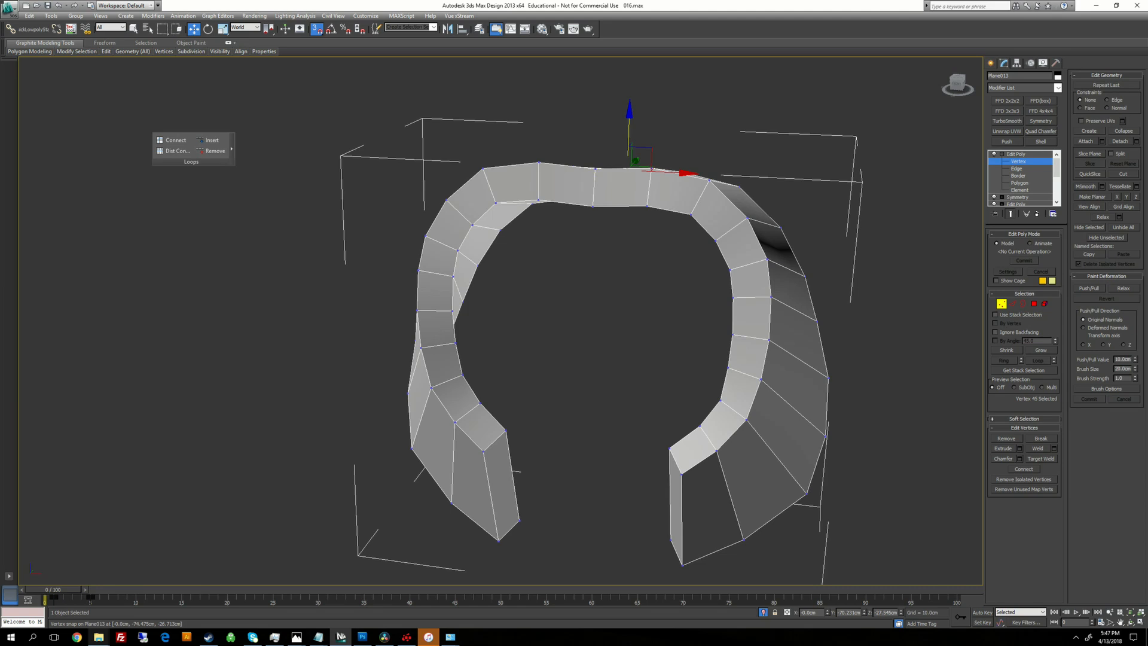
left_click(595, 169)
key("s")
key("s")
left_click_drag(597, 151, 651, 168)
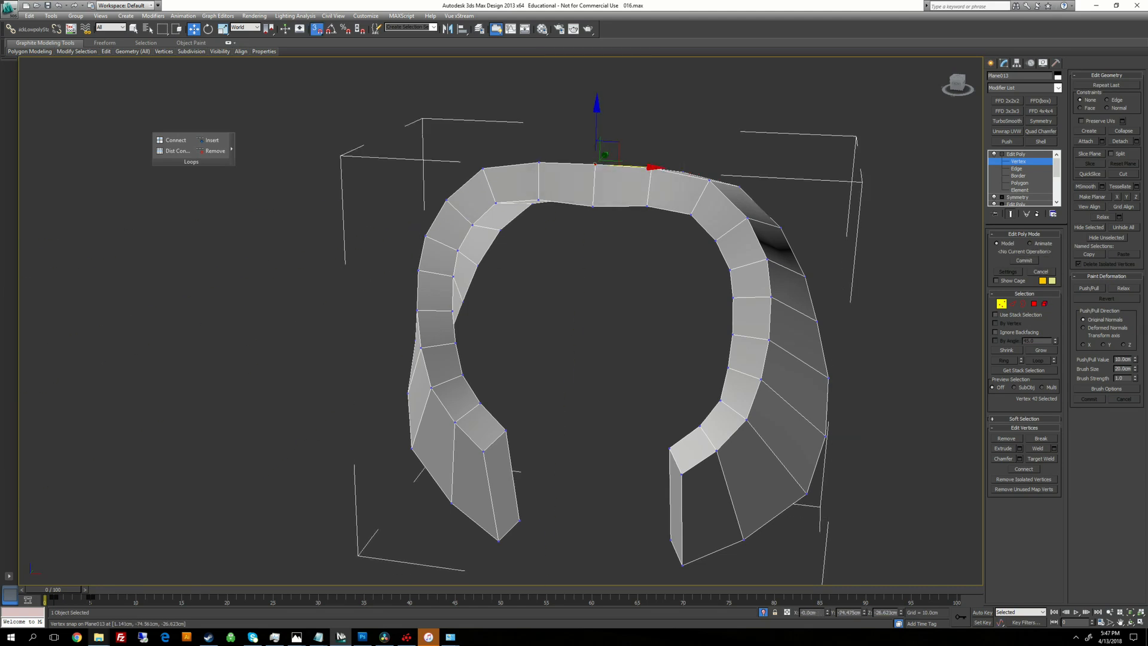
left_click(593, 202)
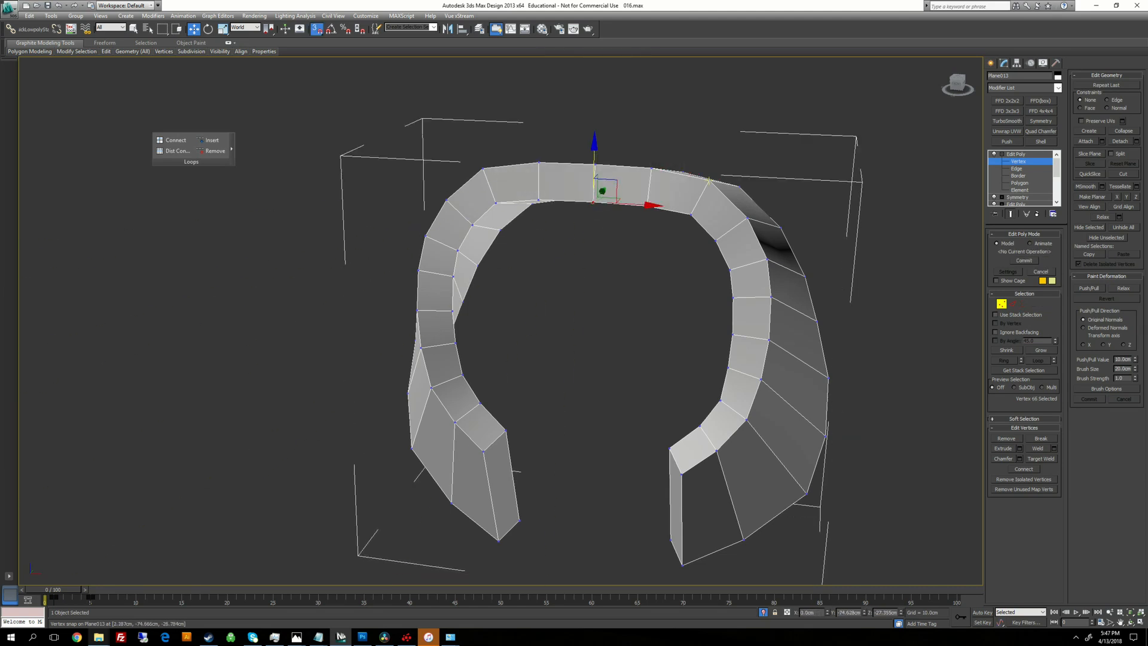
Step: Align the far rim's upper and lower centre seam vertices with their neighbouring vertices
middle_click_drag(710, 180, 542, 168, "alt")
left_click(555, 171)
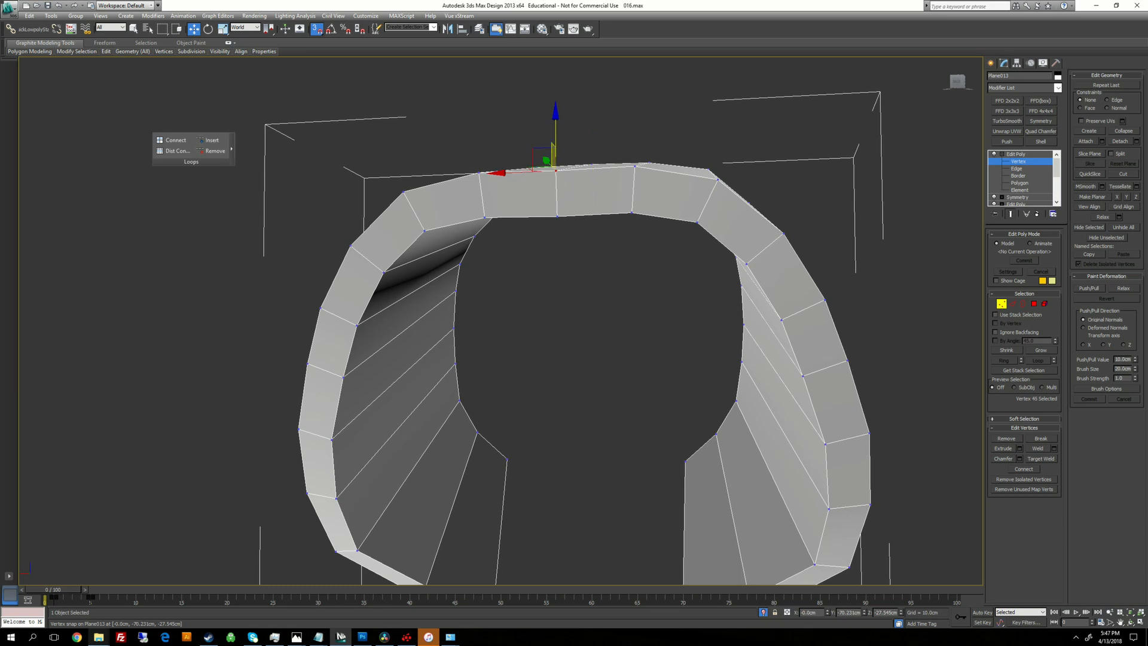
left_click(556, 215)
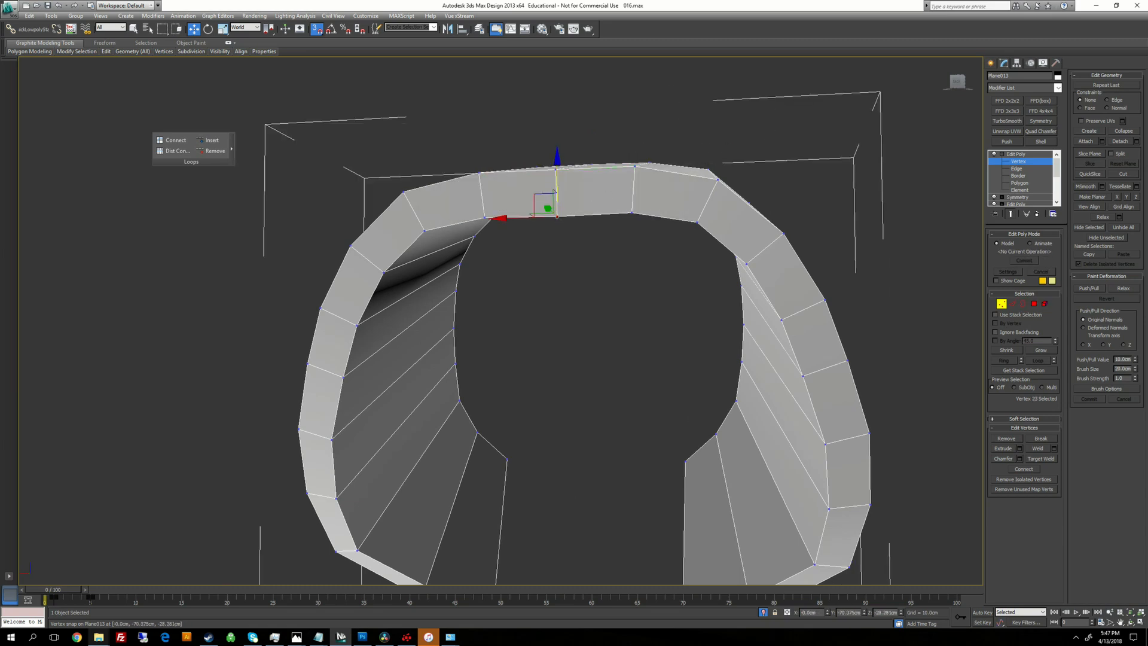
mouse_move(557, 210)
left_mouse_down()
mouse_move(556, 170)
mouse_move(556, 213)
left_mouse_up()
mouse_move(557, 212)
middle_mouse_down("alt")
mouse_move(448, 209)
mouse_move(568, 230)
middle_mouse_up("alt")
scroll(568, 230, "down", 2)
Step: Auto-smooth the mirrored band's rim polygons, excluding both end caps, with an angle of 180
left_click(1017, 183)
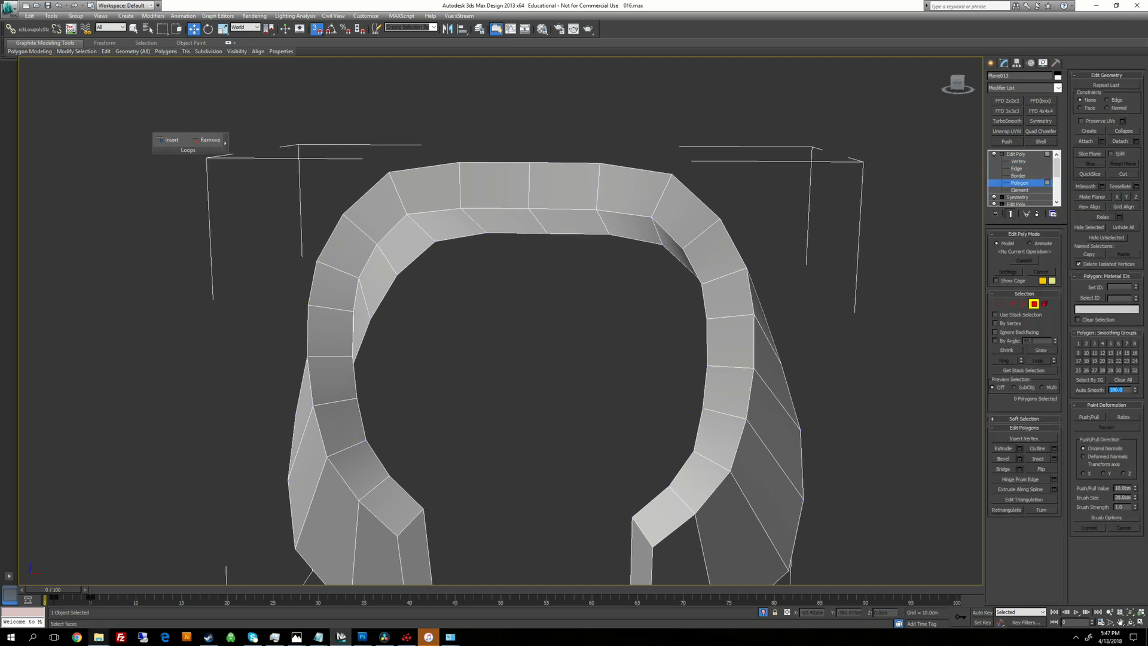
left_click(682, 211)
left_click(711, 253, "shift")
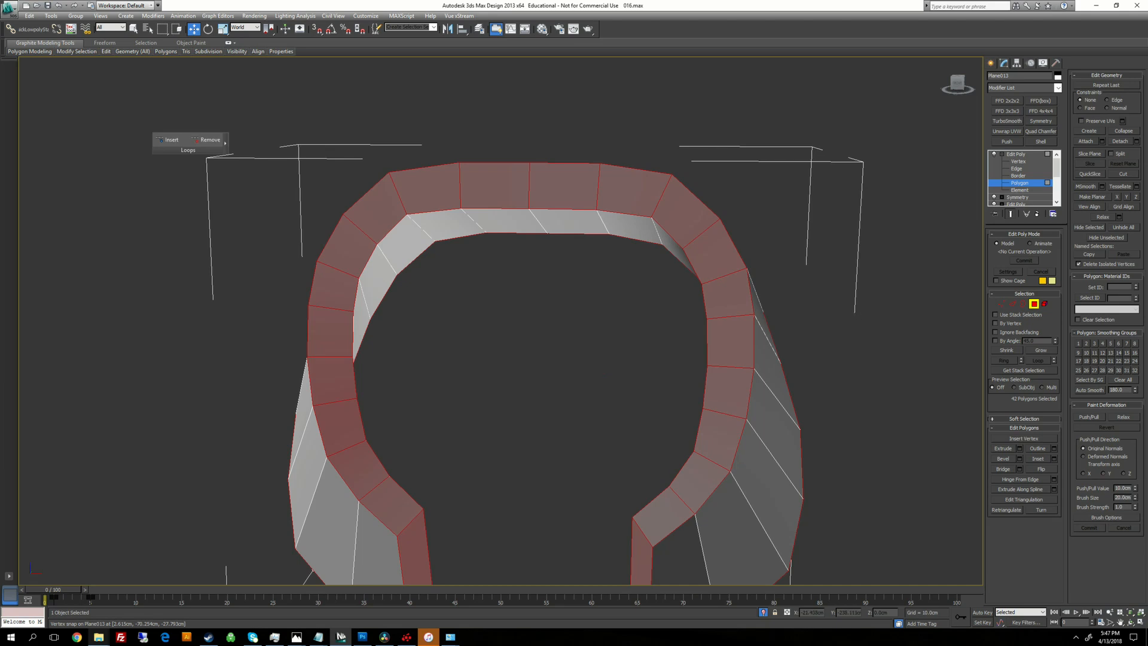
middle_click_drag(526, 574, 518, 298, "alt")
left_click(432, 299, "alt")
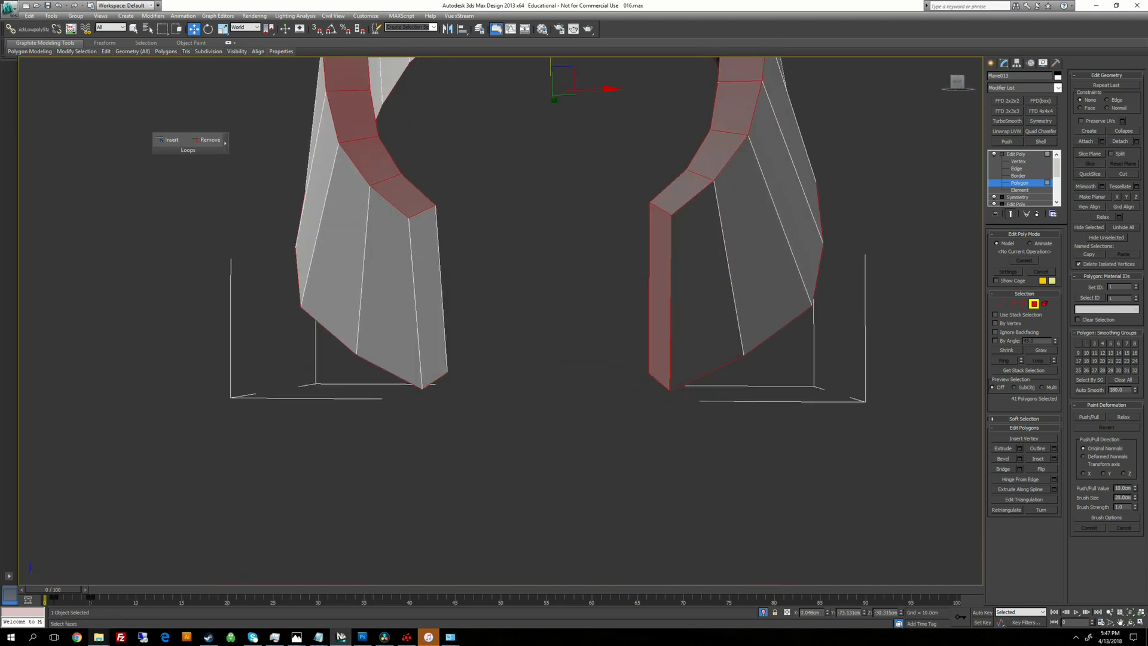
left_click(660, 305, "alt")
left_click(429, 293)
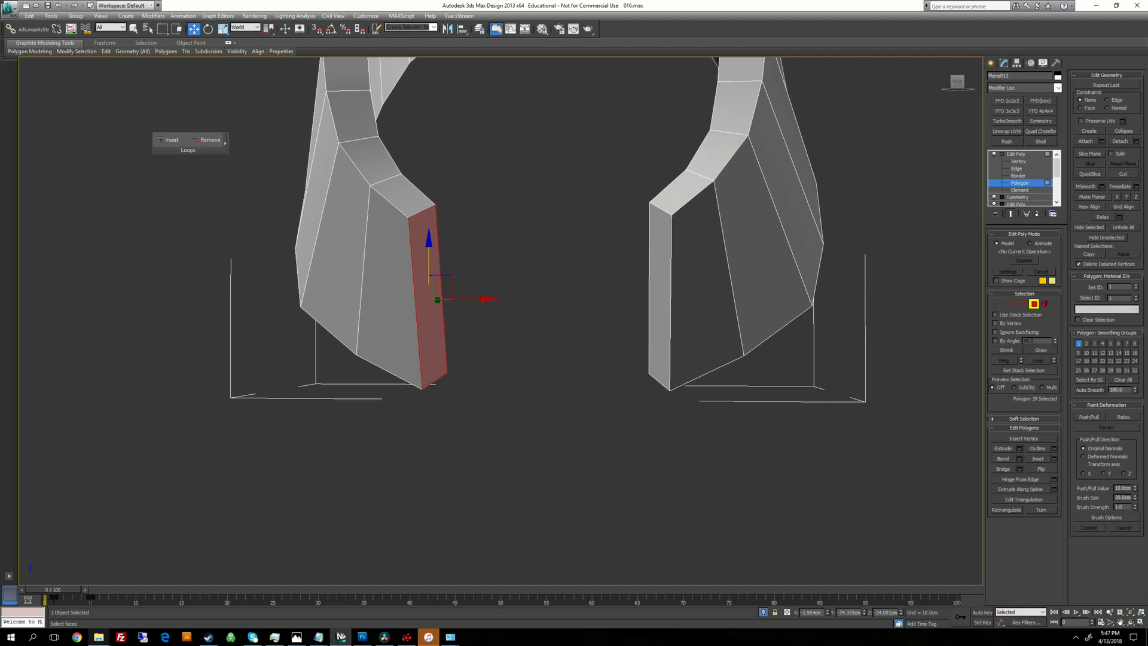
Step: Auto-smooth the band's two end caps and its broad inner and outer faces as separate groups with an angle of 180
left_click(660, 299)
left_click(1090, 392)
left_click(819, 397)
left_click(706, 299)
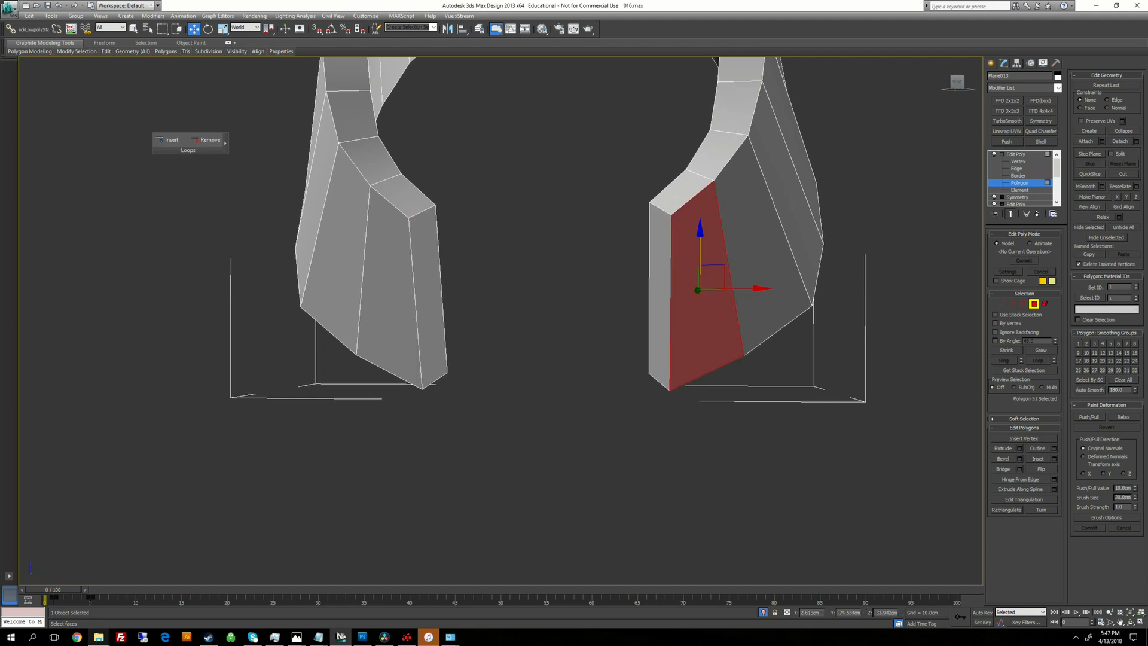
left_click(756, 275, "shift")
left_click(661, 299, "alt")
left_click(432, 298, "alt")
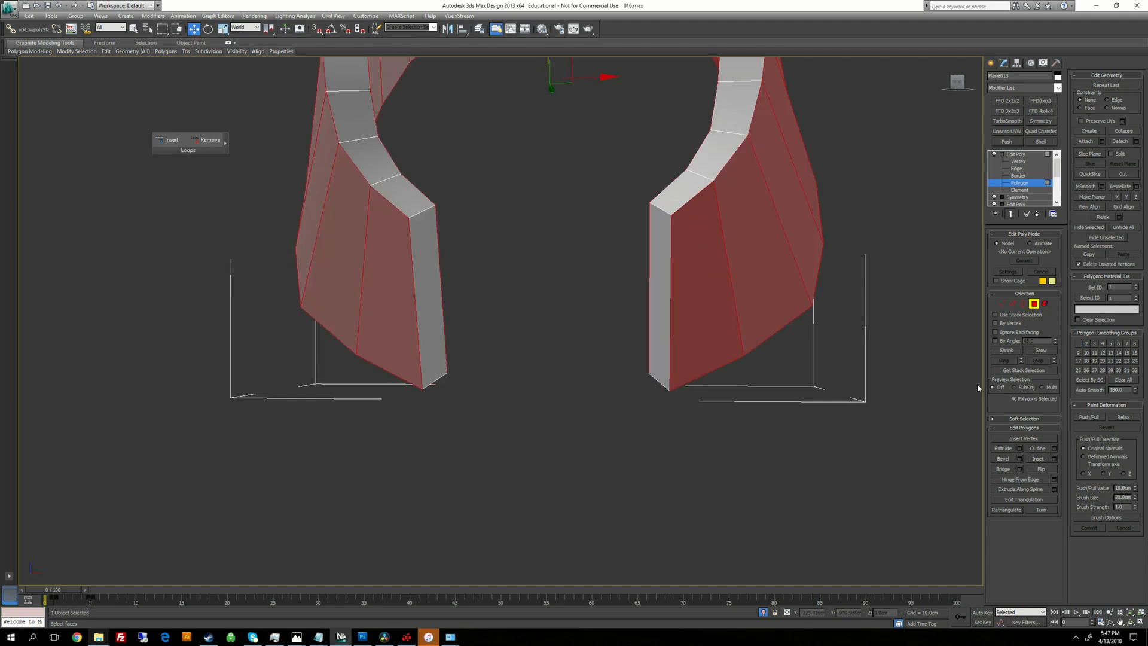
left_click(1088, 391)
Step: Paste the Quad Chamfer modifier above Edit Poly, add a TurboSmooth modifier on top and raise its iterations by one
scroll(611, 420, "down", 5)
middle_click_drag(636, 281, 562, 434)
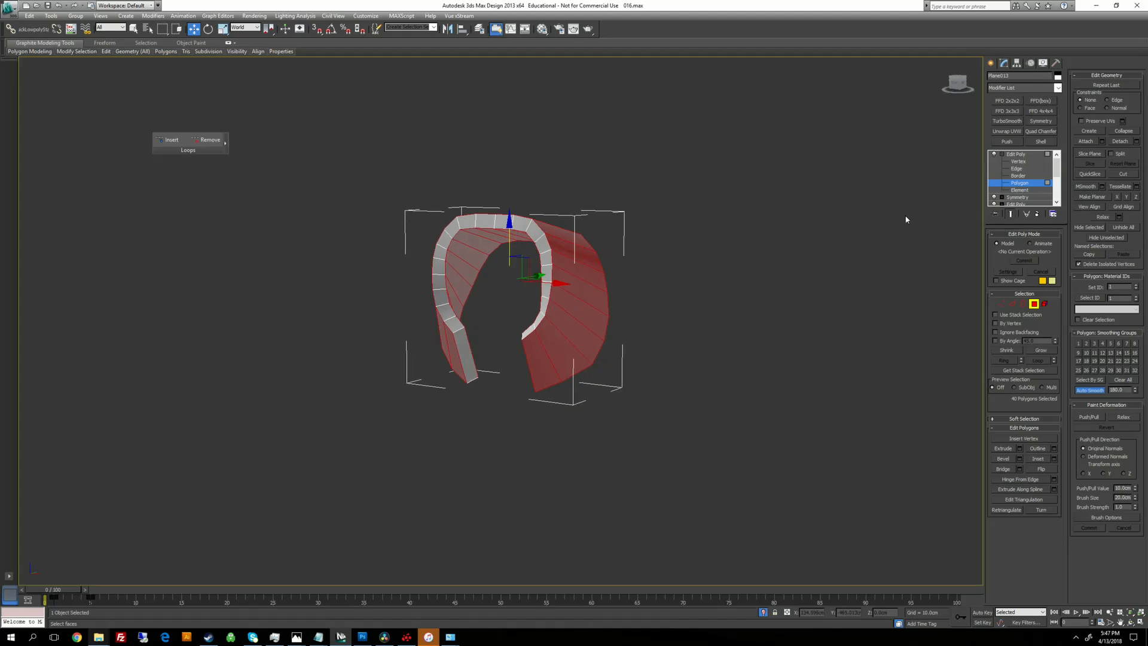
left_click(1013, 154)
right_click(1013, 153)
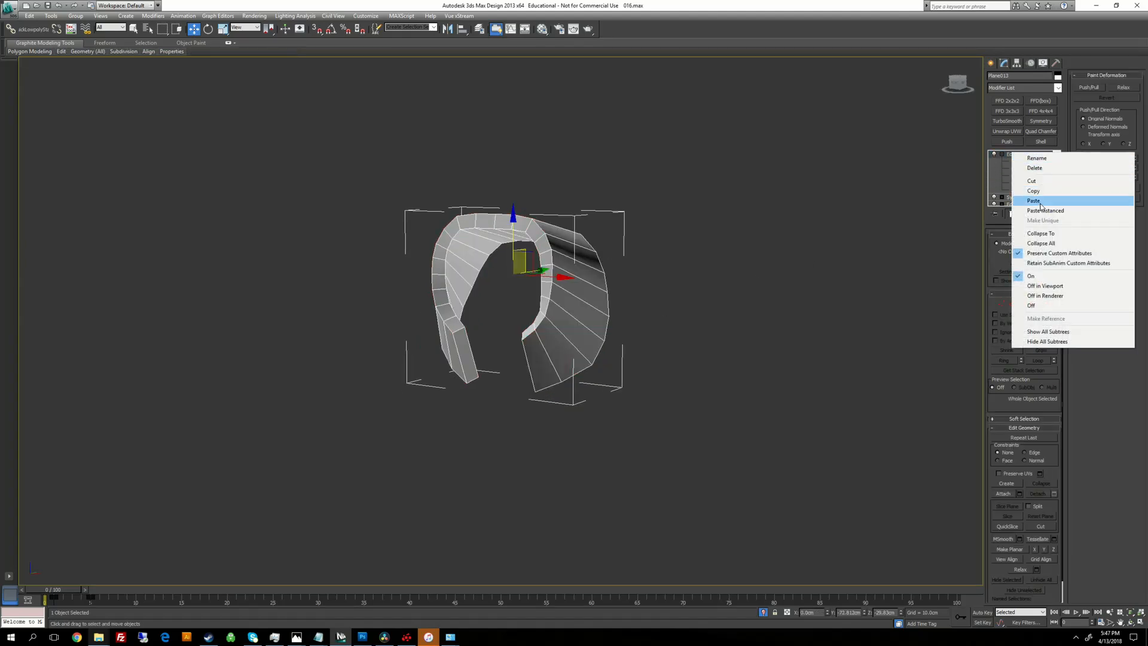
left_click(1039, 200)
left_click(1002, 162)
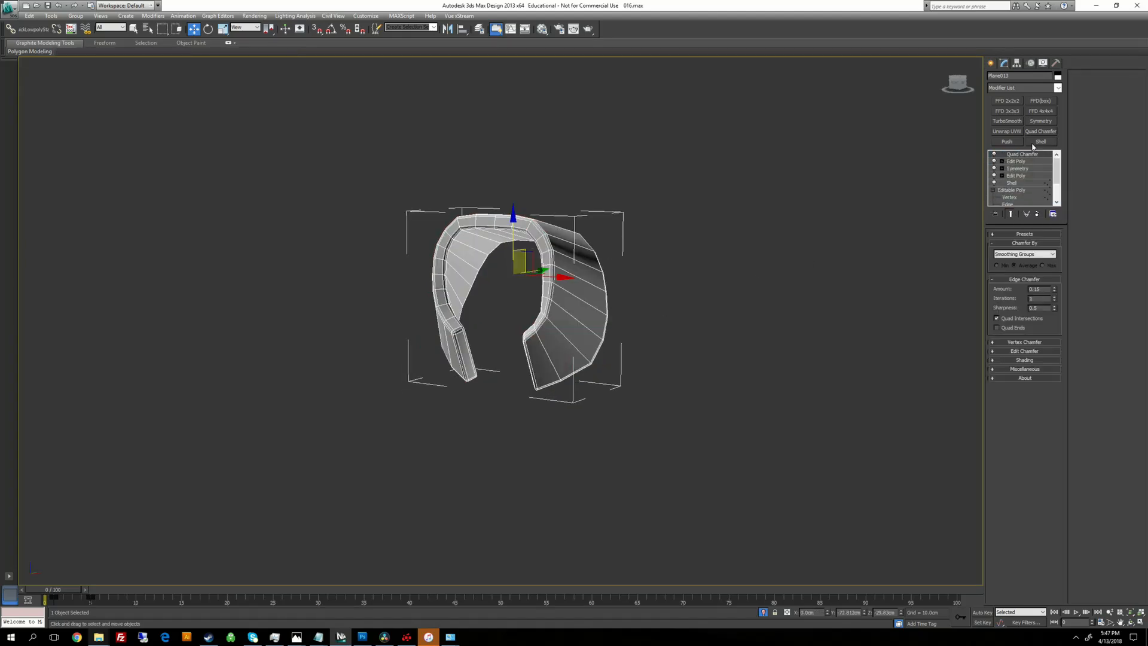
left_click(1008, 120)
left_click(1054, 247)
Step: End the isolation of the finished band and show the full model again
middle_click_drag(741, 299, 742, 383, "alt")
middle_click_drag(633, 341, 687, 228, "alt")
right_click(686, 227)
left_click(703, 154)
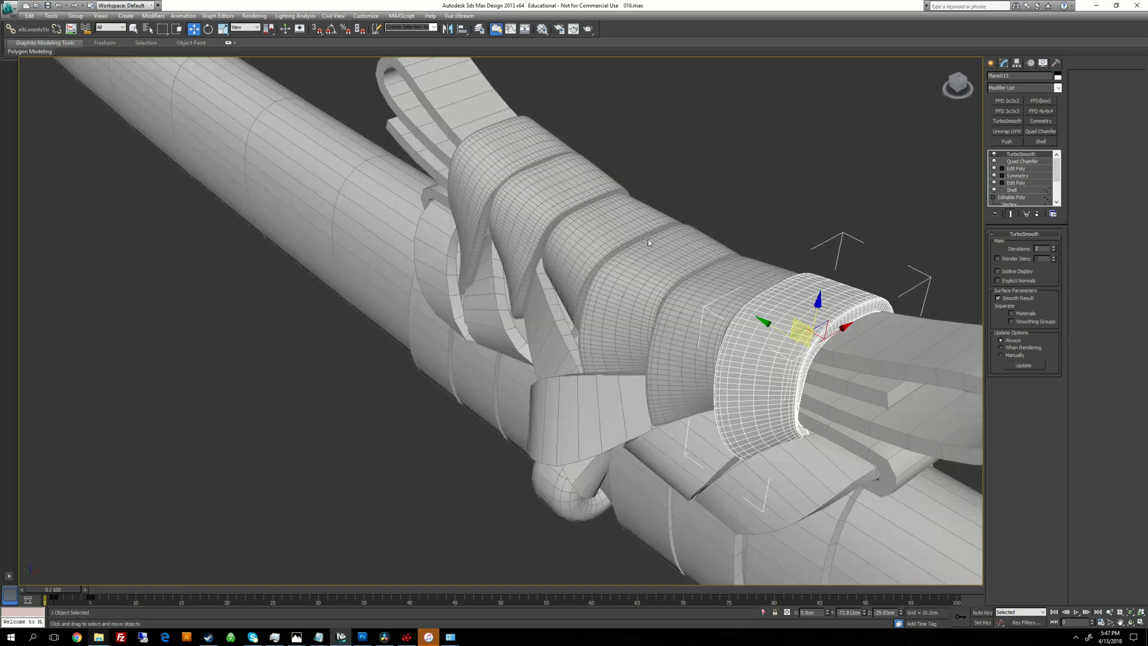
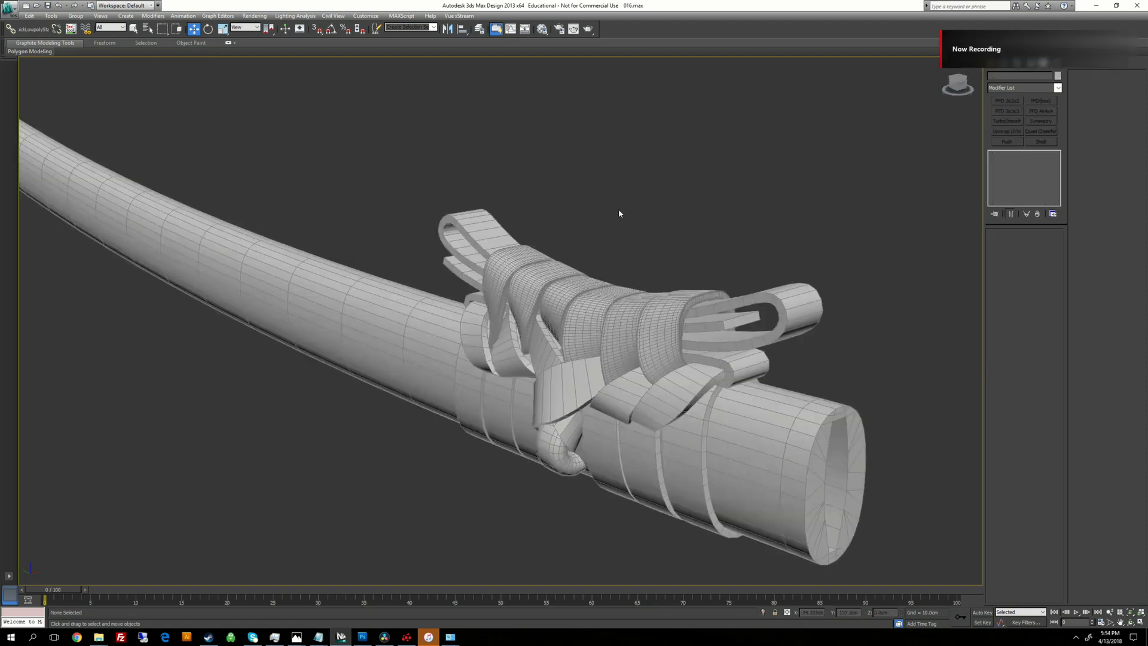
Step: Select the narrow curved half band wrapped around the tube beside the far end of the binding and isolate it
middle_click_drag(618, 210, 620, 222, "alt")
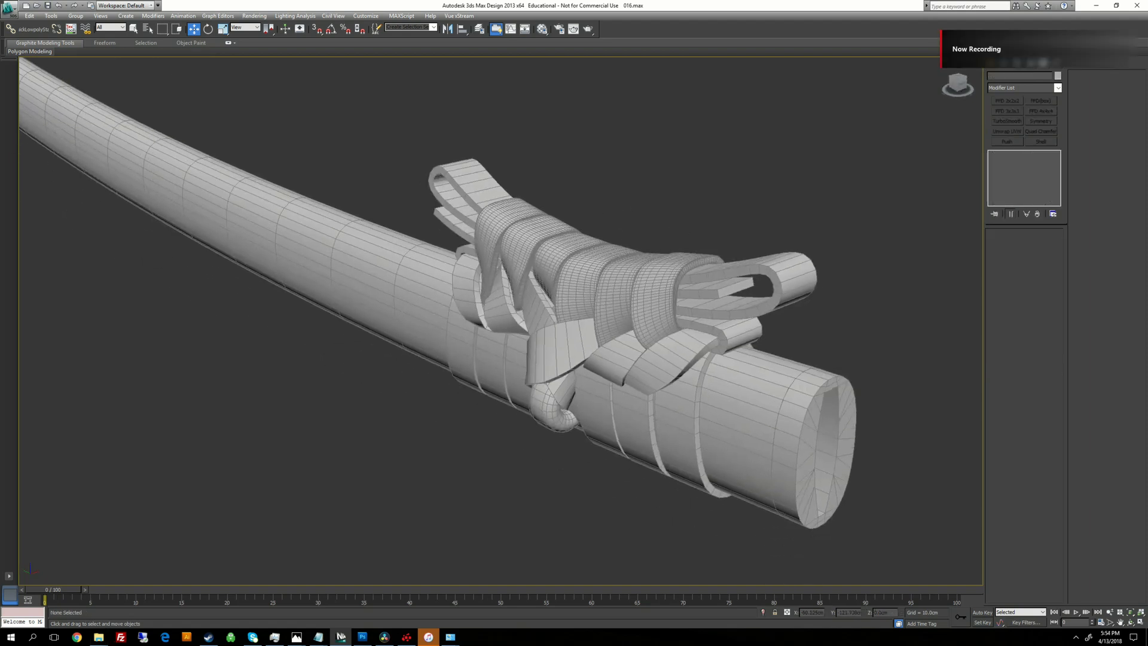
middle_click_drag(610, 279, 647, 329)
left_click(647, 330)
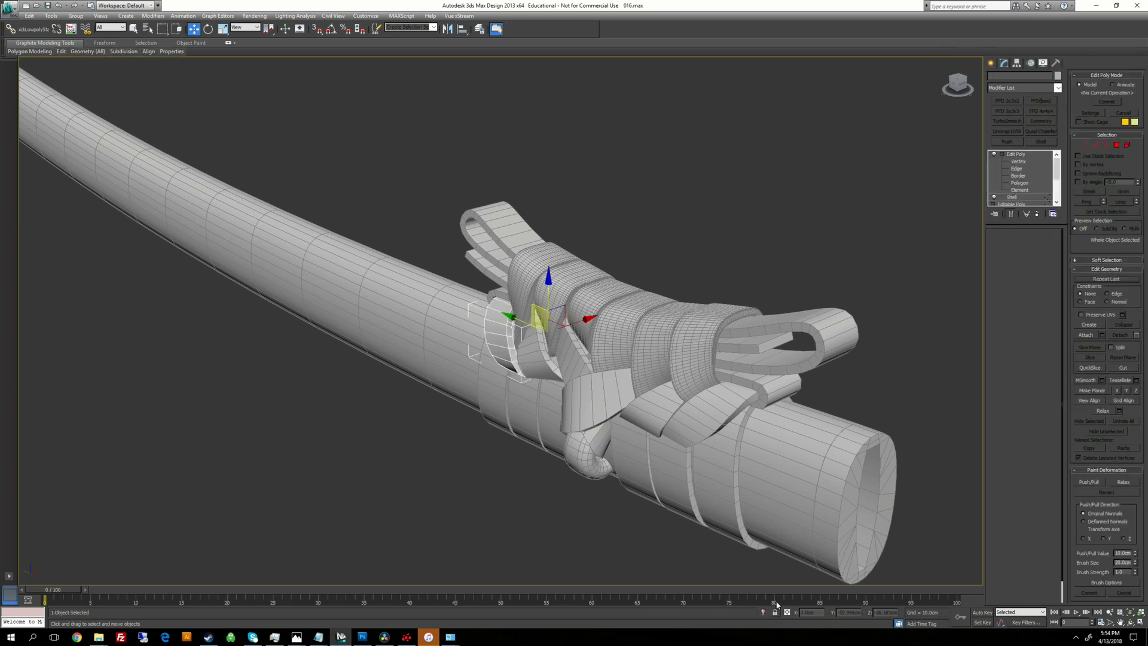
left_click(764, 613)
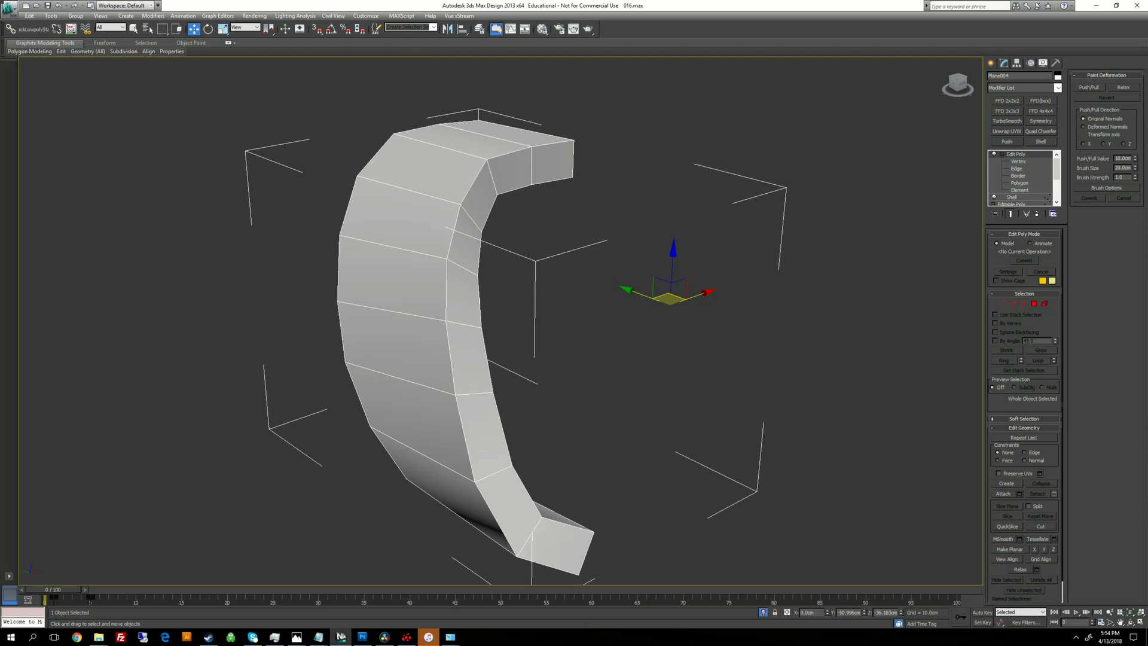
Step: Auto-smooth the half band's rim polygons, excluding both end caps, with an angle of 180
middle_click_drag(671, 300, 529, 257, "alt")
scroll(592, 279, "down", 5)
scroll(592, 279, "up", 1)
left_click(1022, 183)
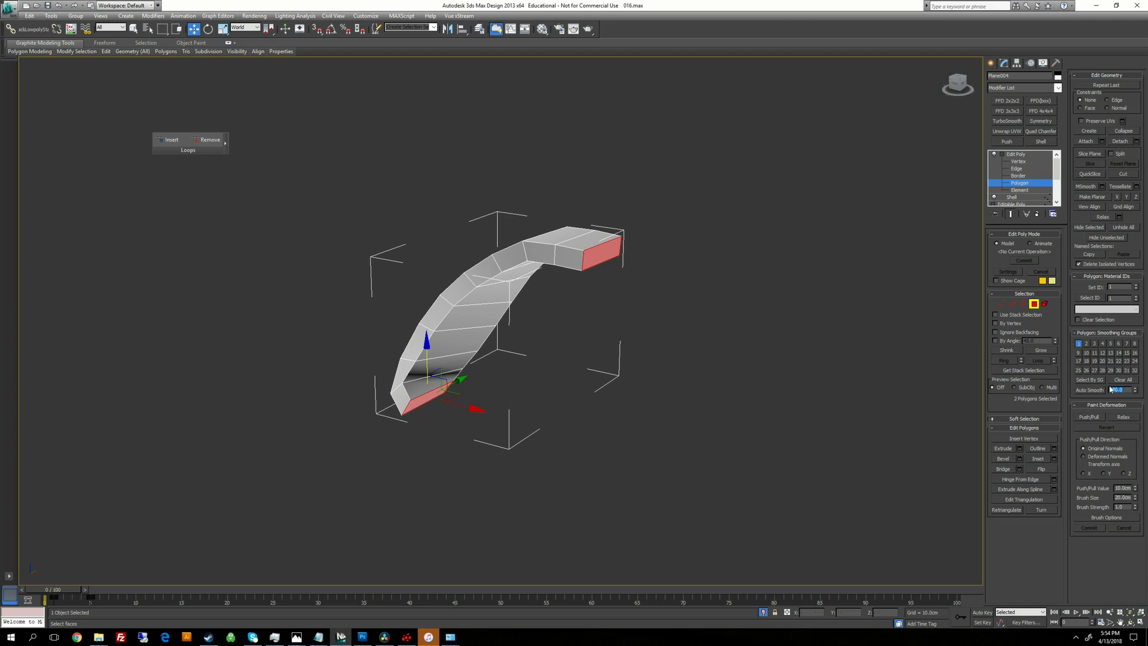
left_click(709, 266)
left_click(569, 257)
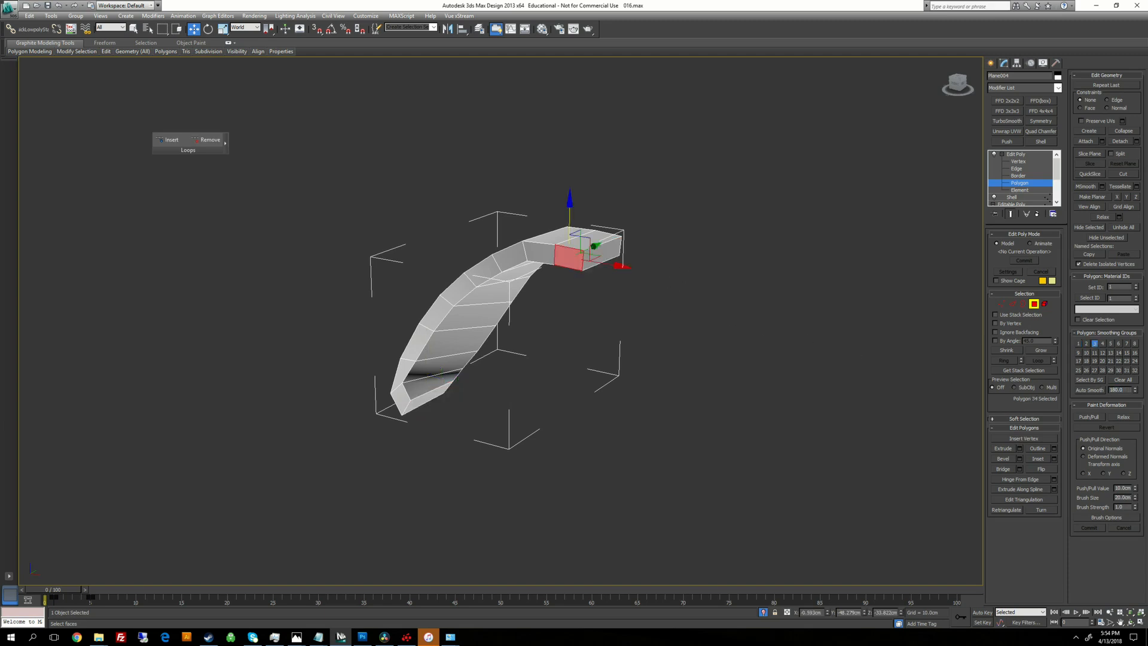
left_click(540, 254, "shift")
middle_click_drag(598, 275, 562, 254, "alt")
left_click(594, 252, "alt")
left_click(413, 385, "alt")
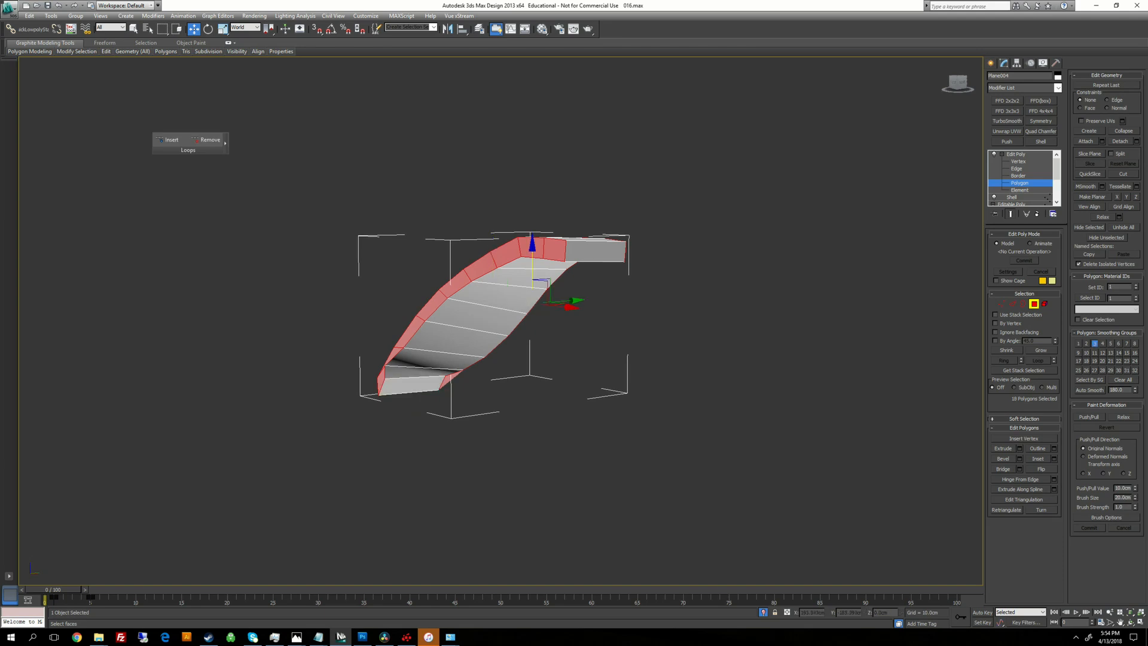
left_click(1088, 390)
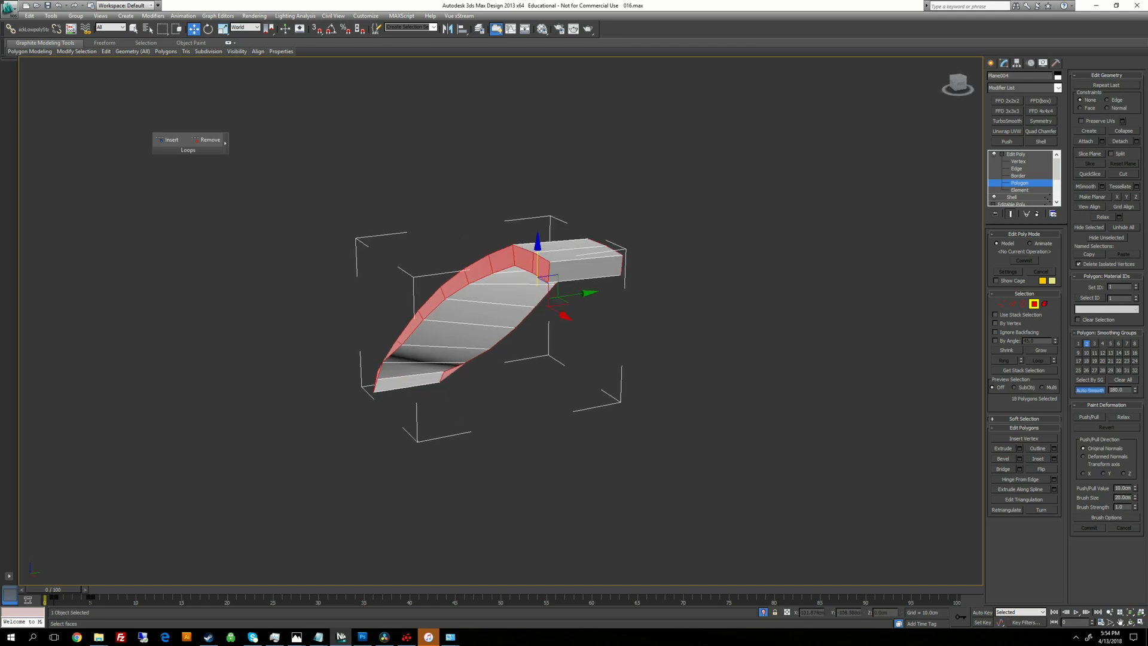
Step: Auto-smooth the half band's broad inner and outer faces with an angle of 180
left_click(577, 254)
left_click(583, 269, "shift")
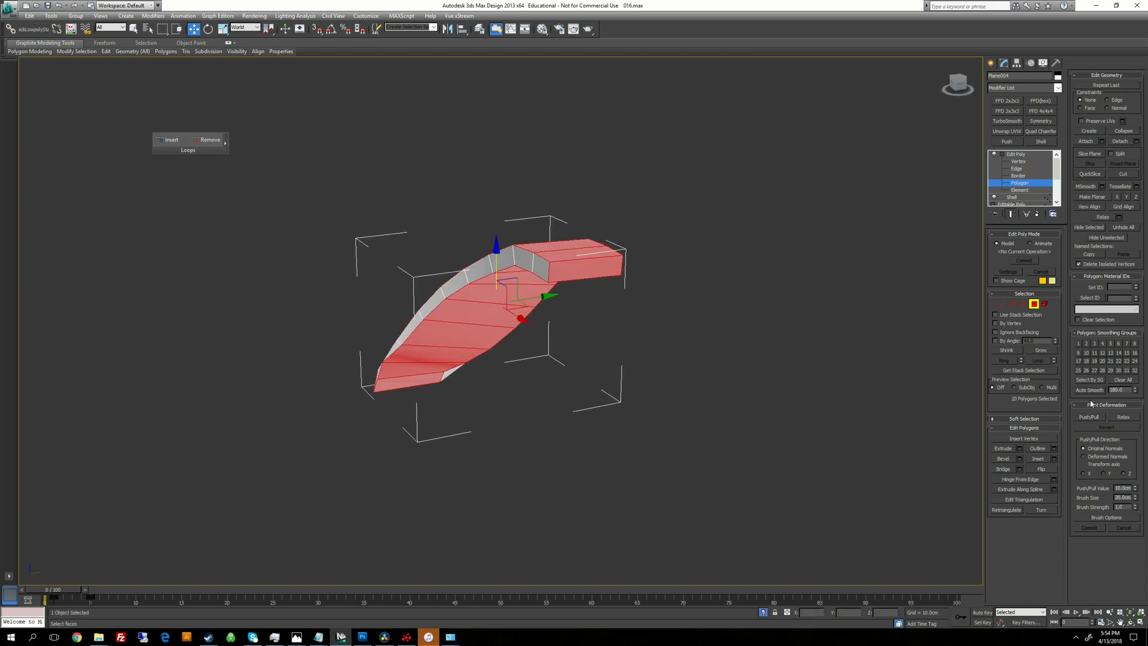
left_click(1088, 390)
left_click(584, 269, "alt")
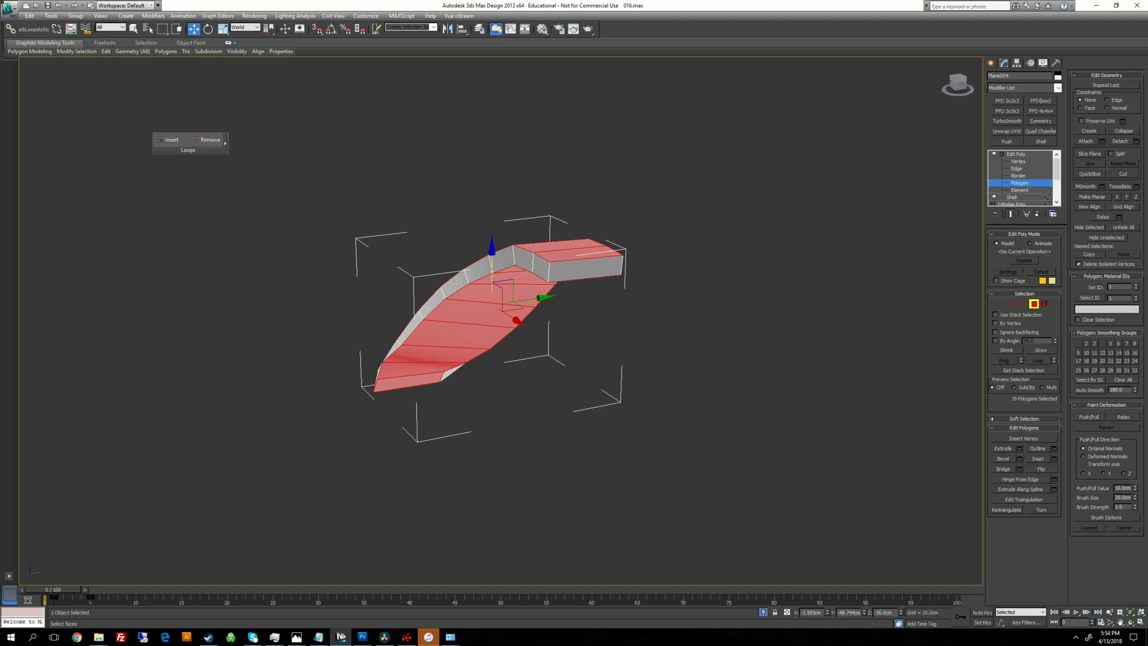
left_click(410, 382, "alt")
left_click(684, 389)
Step: Auto-smooth the half band's two end caps with an angle of 180
left_click(583, 268)
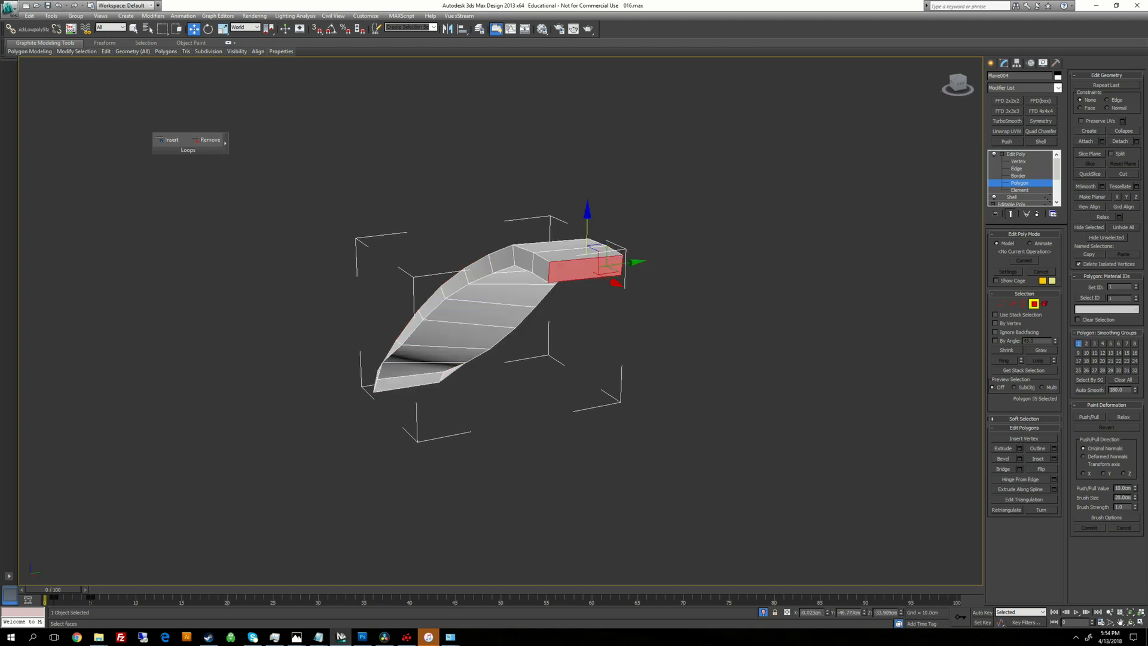
left_click(410, 381, "ctrl")
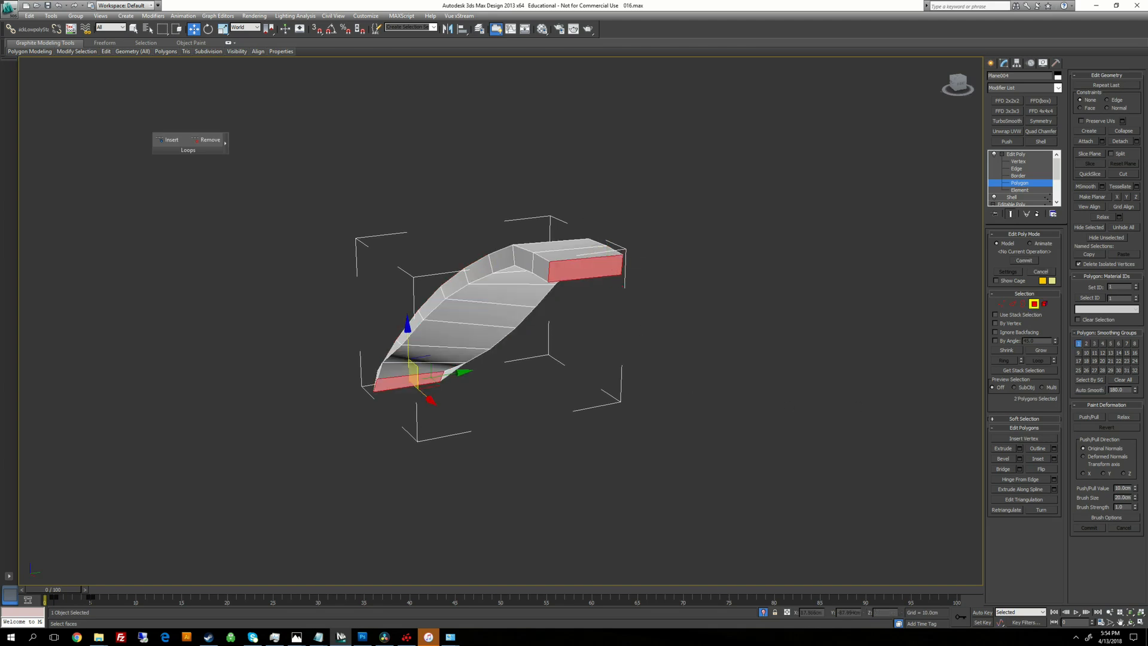
left_click(1098, 393)
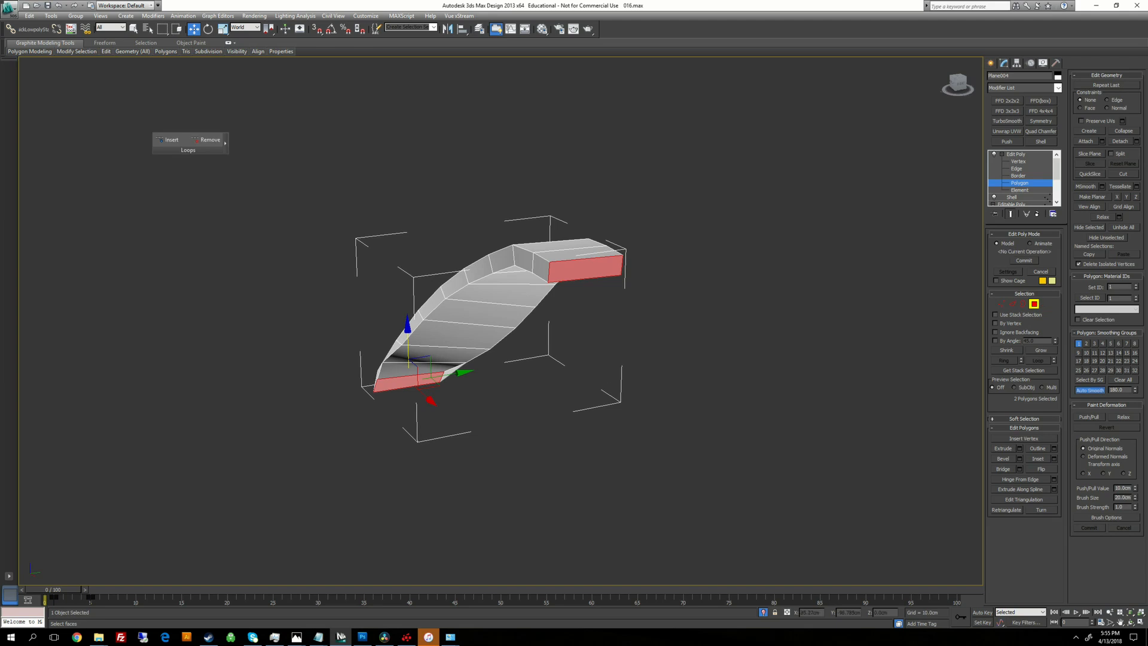
Step: Paste the Quad Chamfer modifier onto the half band and add TurboSmooth above it with its iterations raised by one
middle_click_drag(526, 362, 643, 355, "alt")
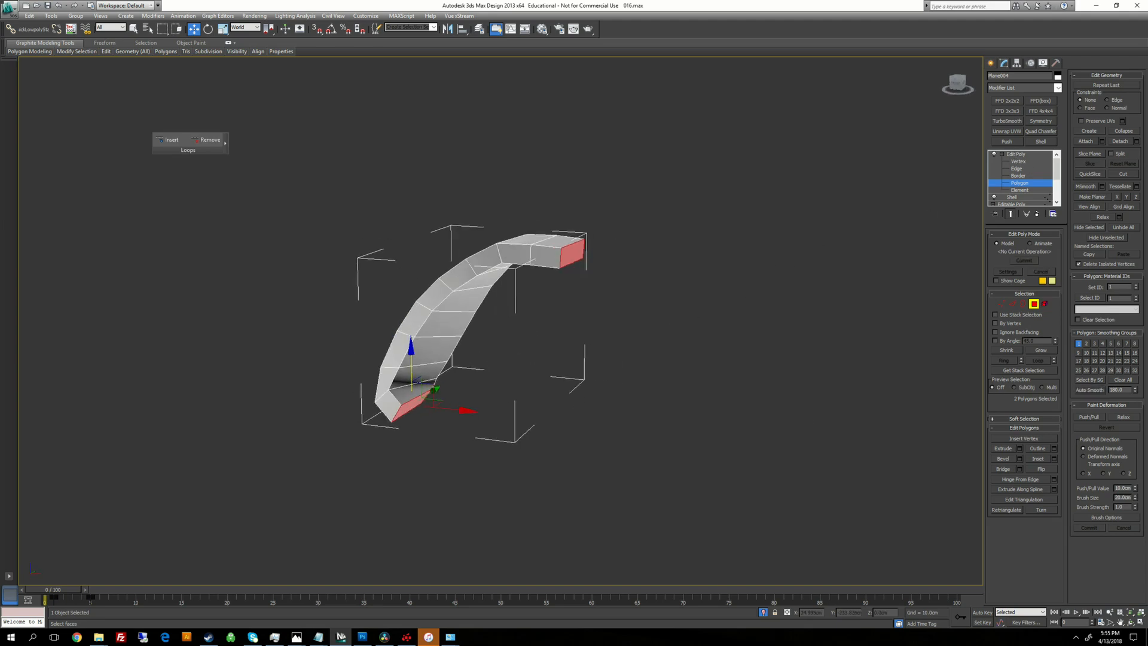
middle_click_drag(664, 298, 700, 295, "alt")
left_click(1016, 154)
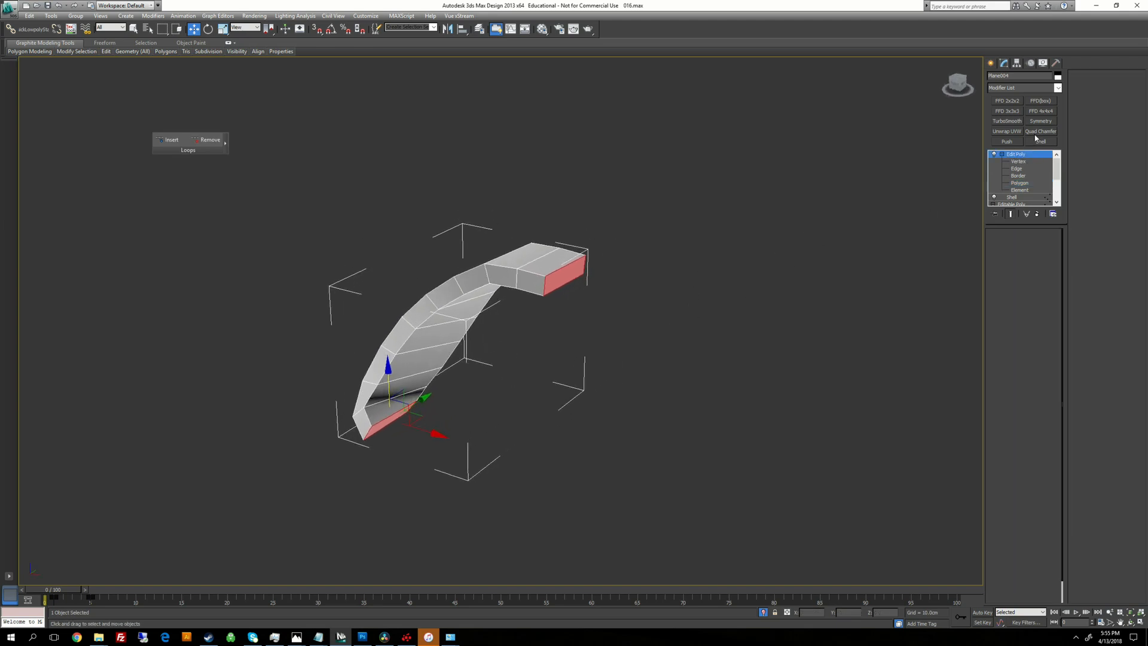
right_click(1010, 154)
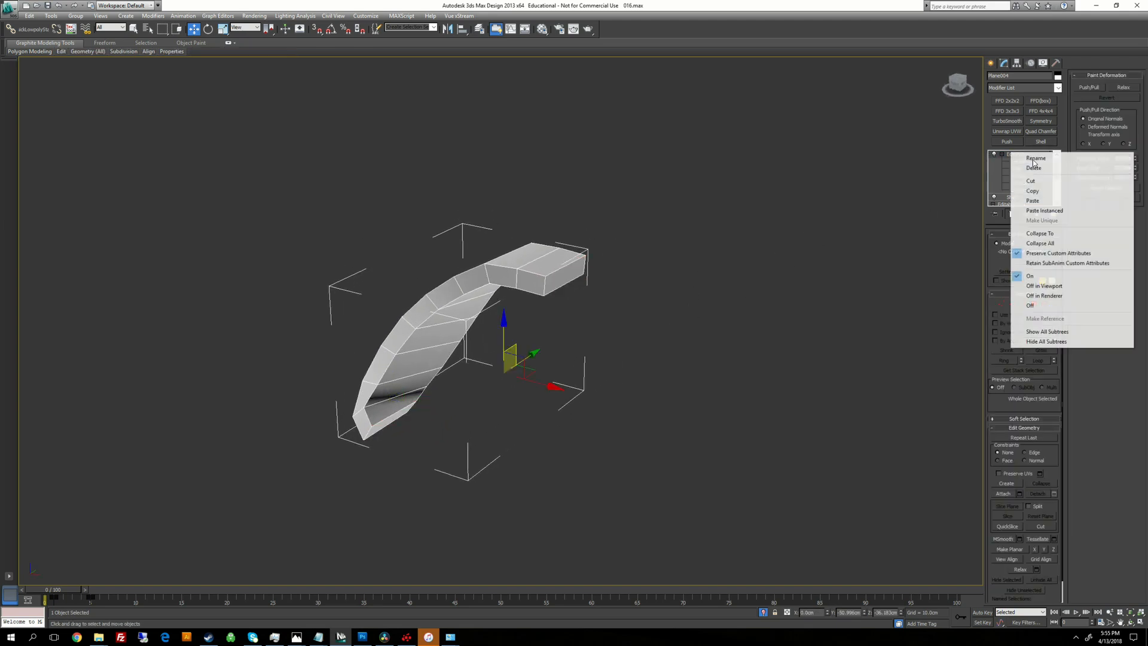
left_click(1039, 201)
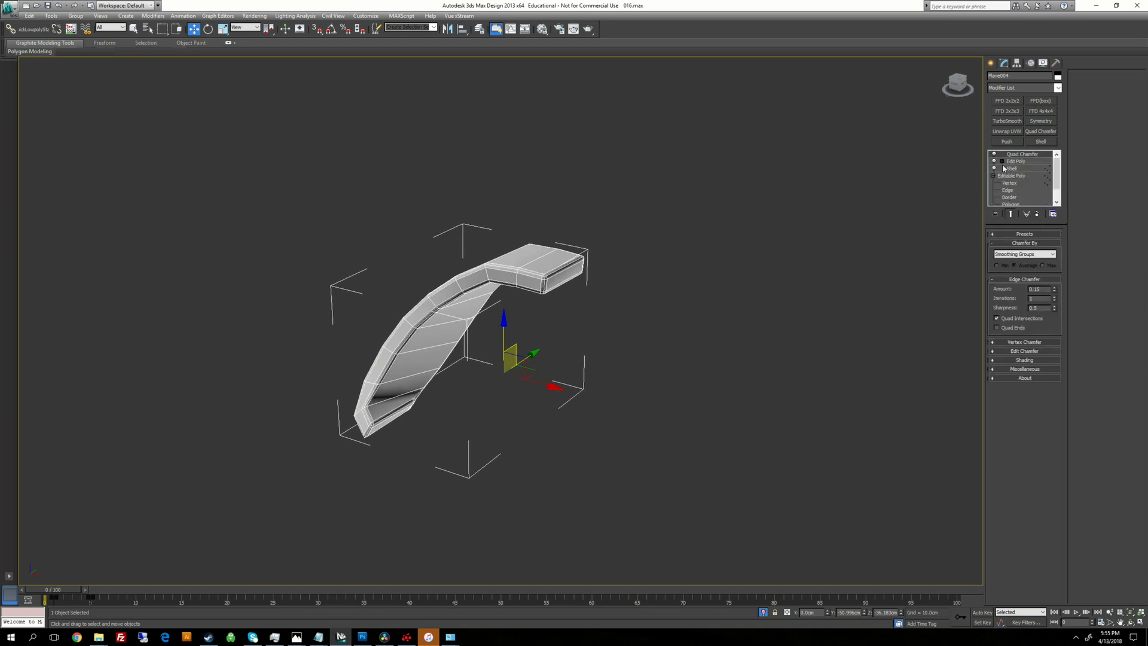
left_click(1007, 120)
mouse_move(759, 226)
middle_mouse_down("alt")
mouse_move(819, 225)
mouse_move(746, 236)
mouse_move(752, 220)
middle_mouse_up("alt")
left_click(1054, 247)
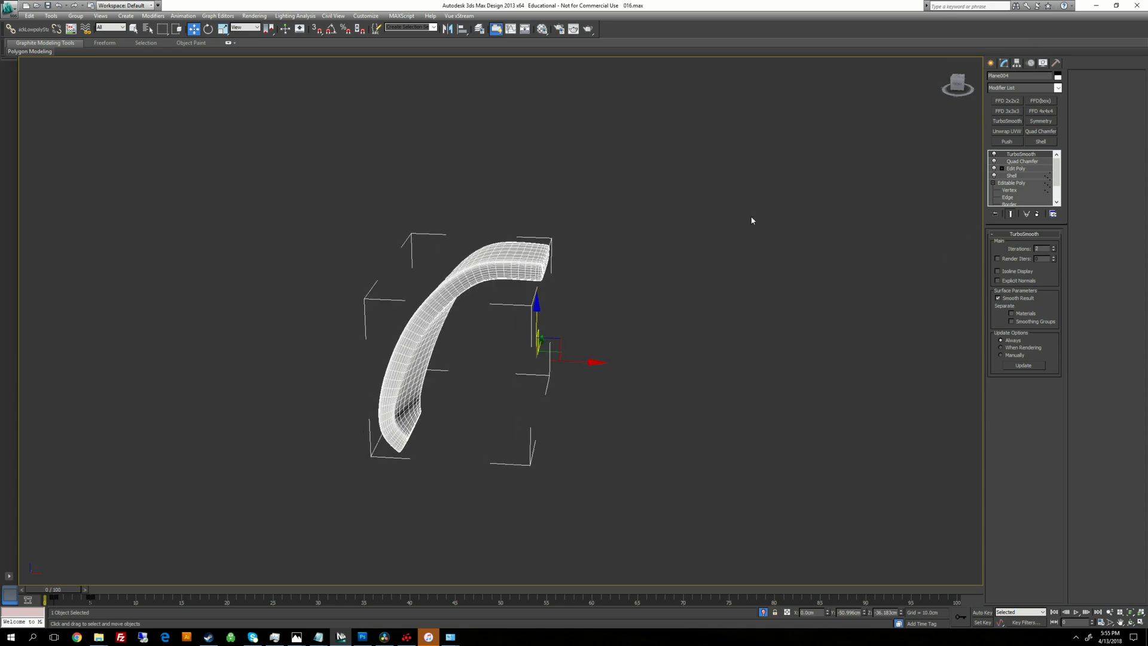
Step: Check the half band's pivot and mirror the band along the X axis as a copy with 0 offset
left_click(1016, 63)
left_click(1024, 119)
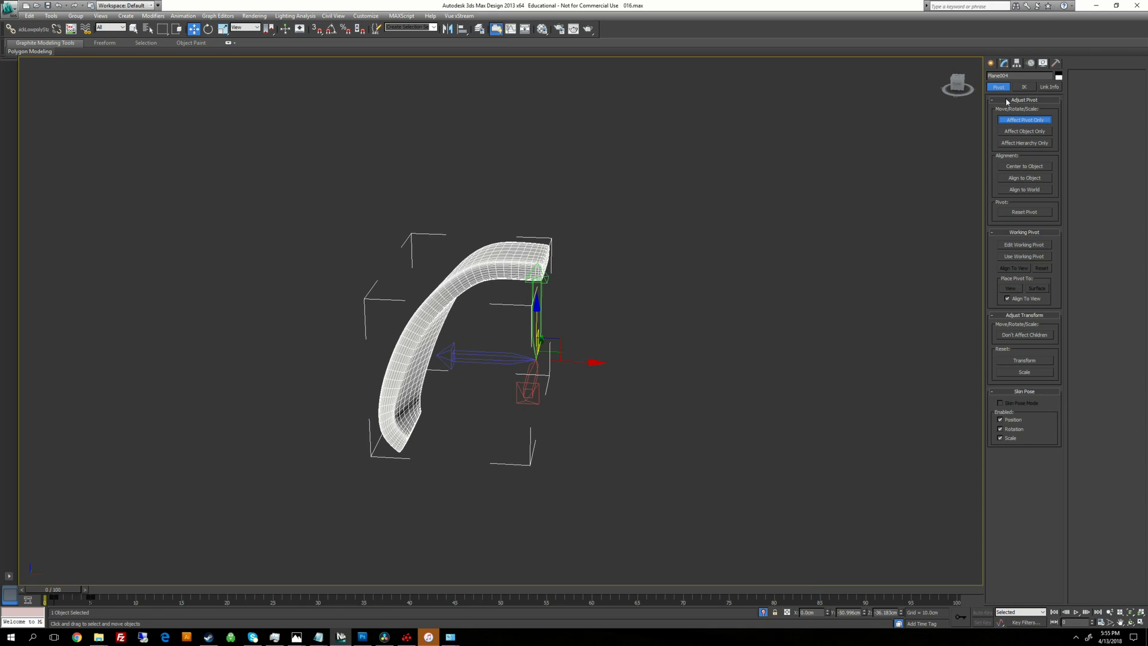
left_click(1030, 118)
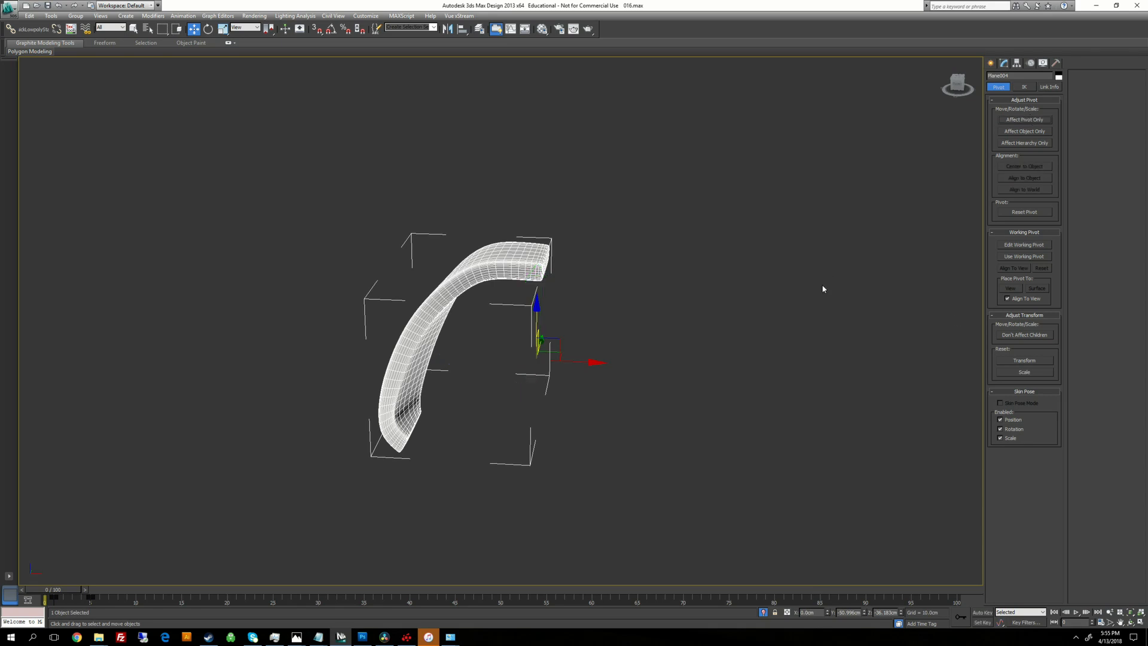
left_click(451, 30)
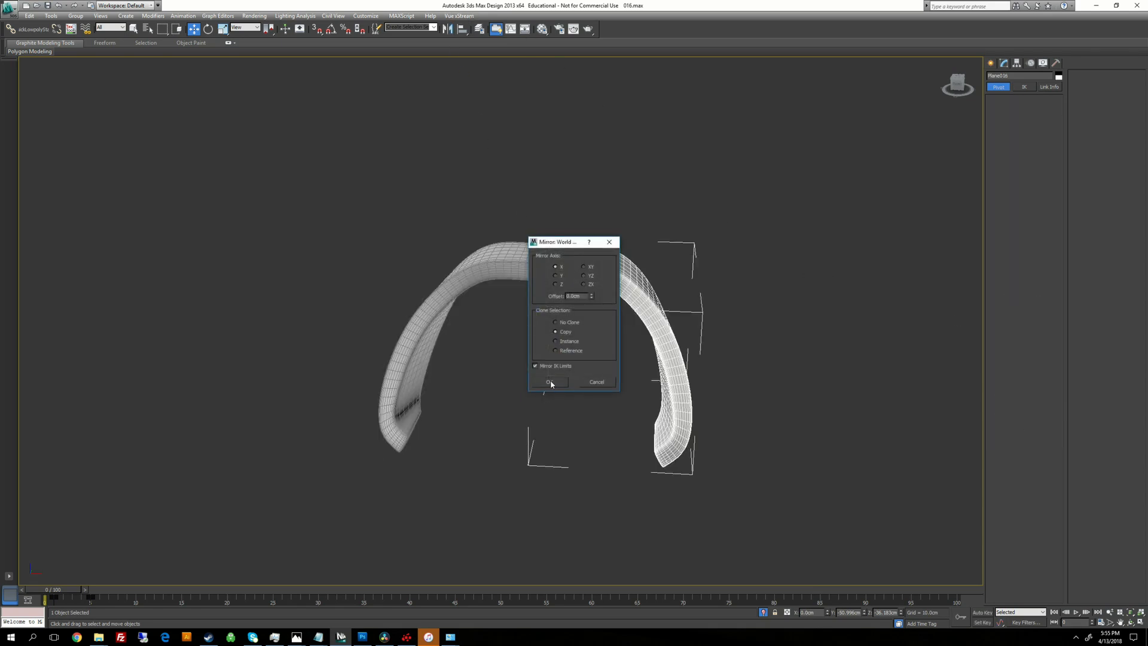
left_click(549, 382)
Step: End the isolation, select the unsmoothed twisted strip next to the finished half band and isolate it
middle_click_drag(572, 285, 633, 272, "alt")
left_click(763, 613)
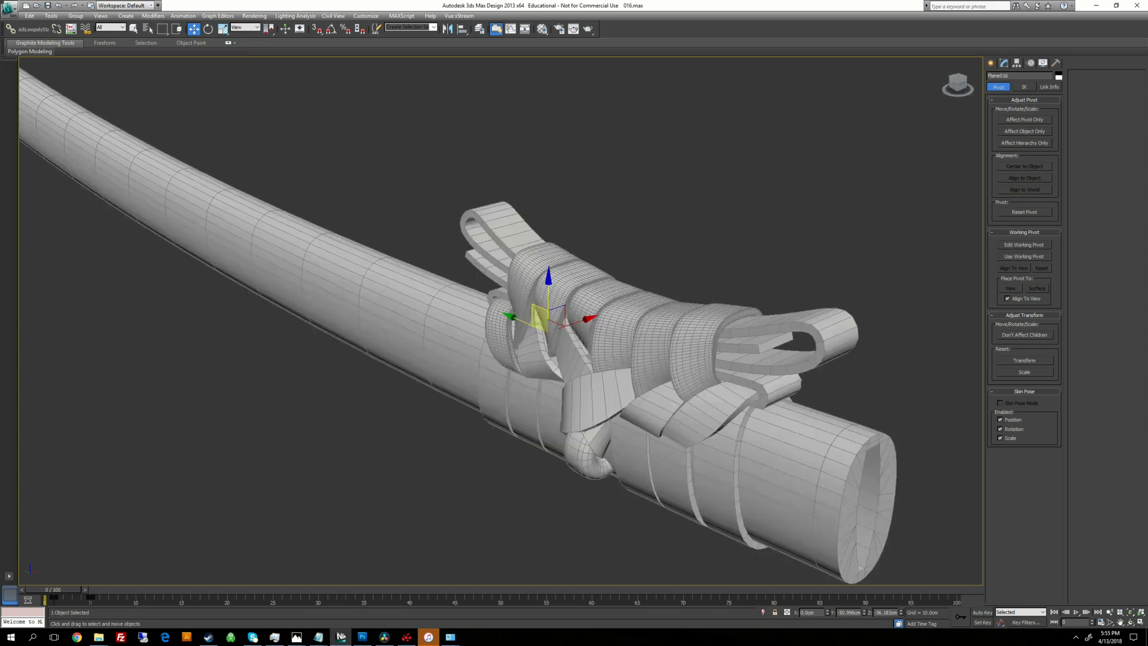
left_click(534, 357)
right_click(642, 167)
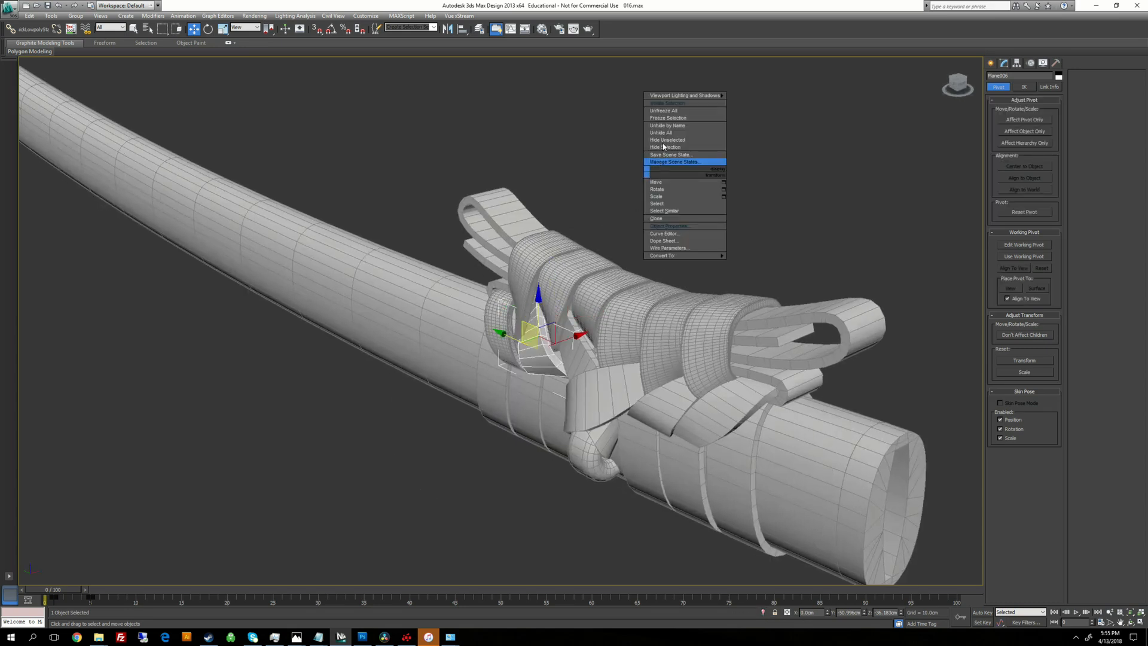
left_click(675, 107)
middle_click_drag(669, 269, 493, 257, "alt")
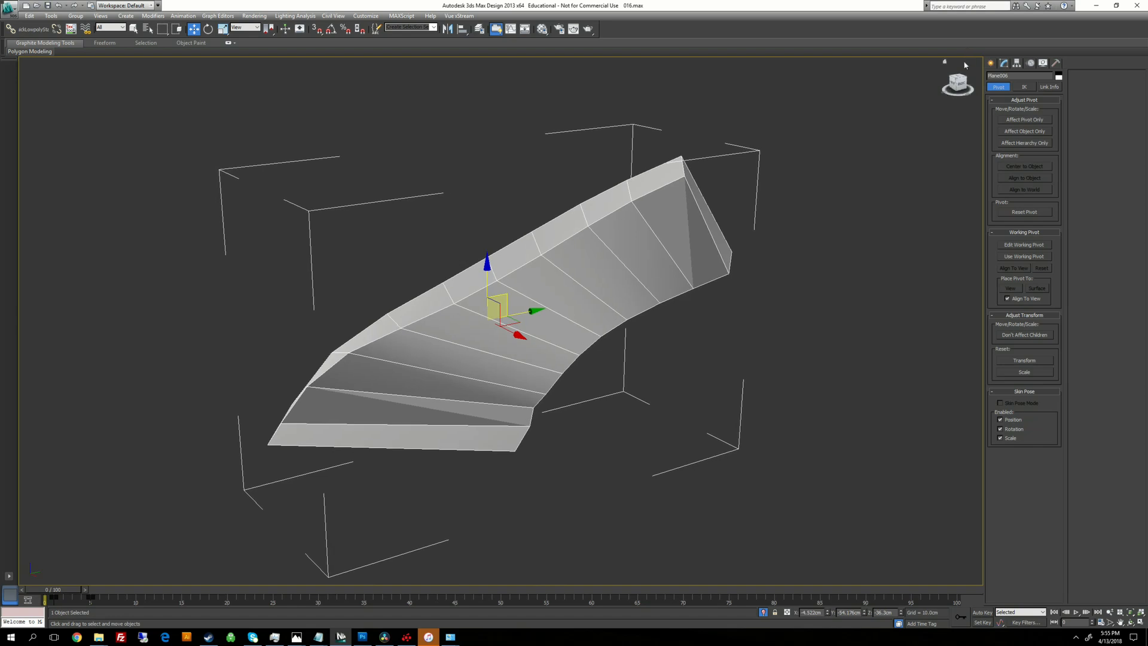
Step: Add an Edit Poly modifier above the twisted strip's Shell modifier and switch to polygon editing
left_click(1004, 63)
scroll(768, 179, "down", 3)
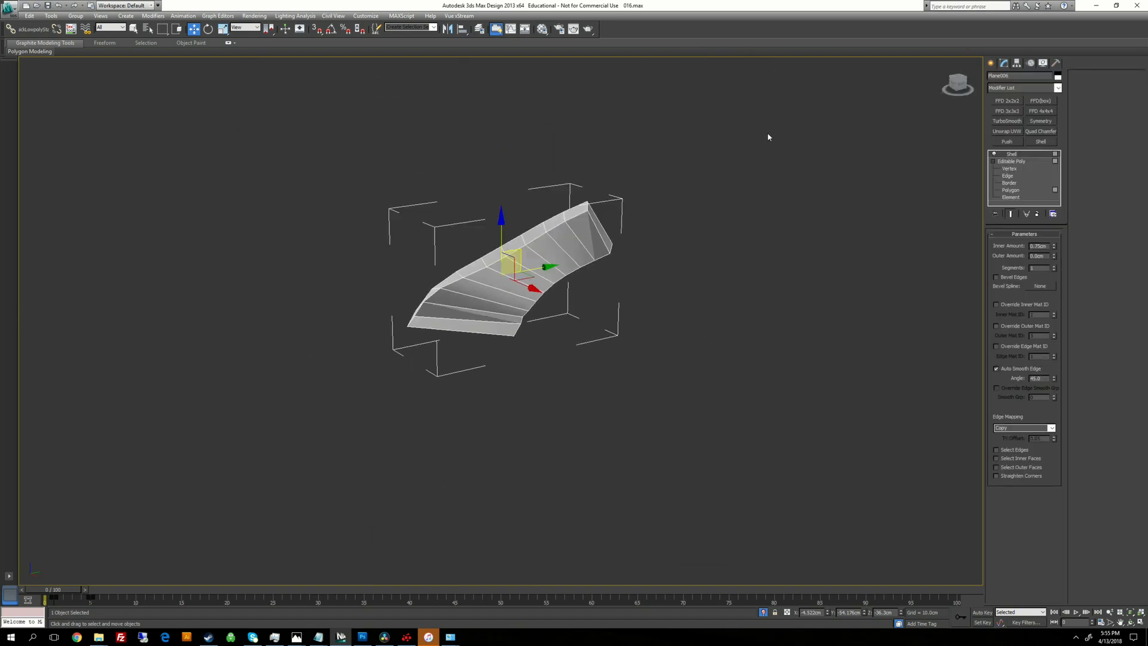
middle_click_drag(767, 132, 611, 202, "alt")
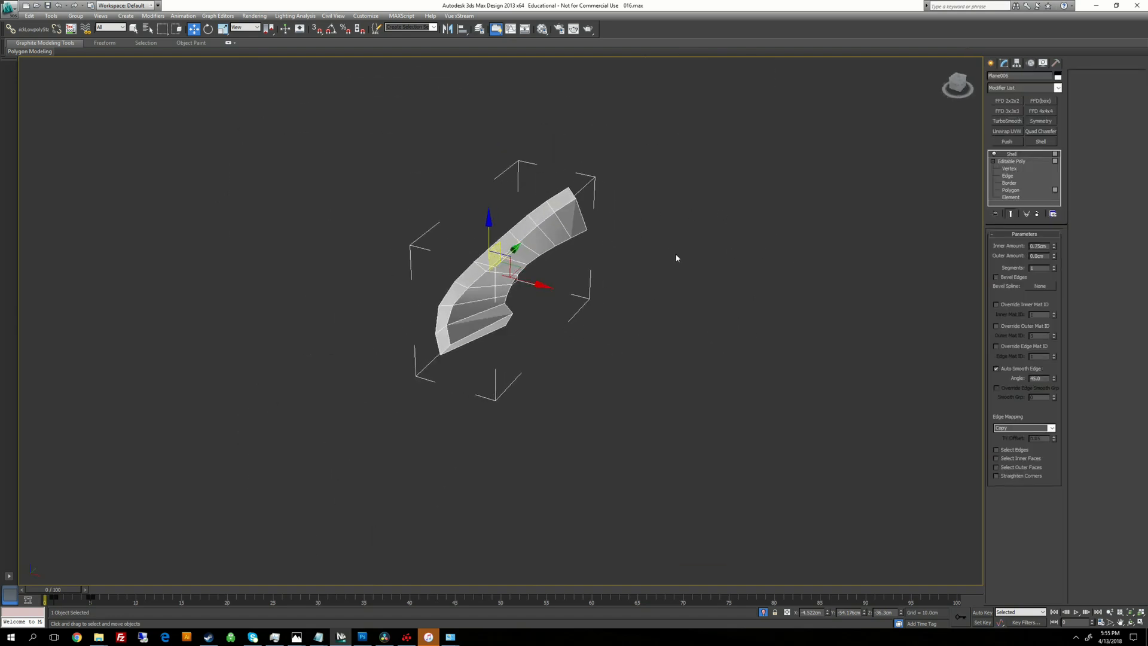
middle_click_drag(677, 259, 644, 206, "alt")
scroll(664, 195, "up", 3)
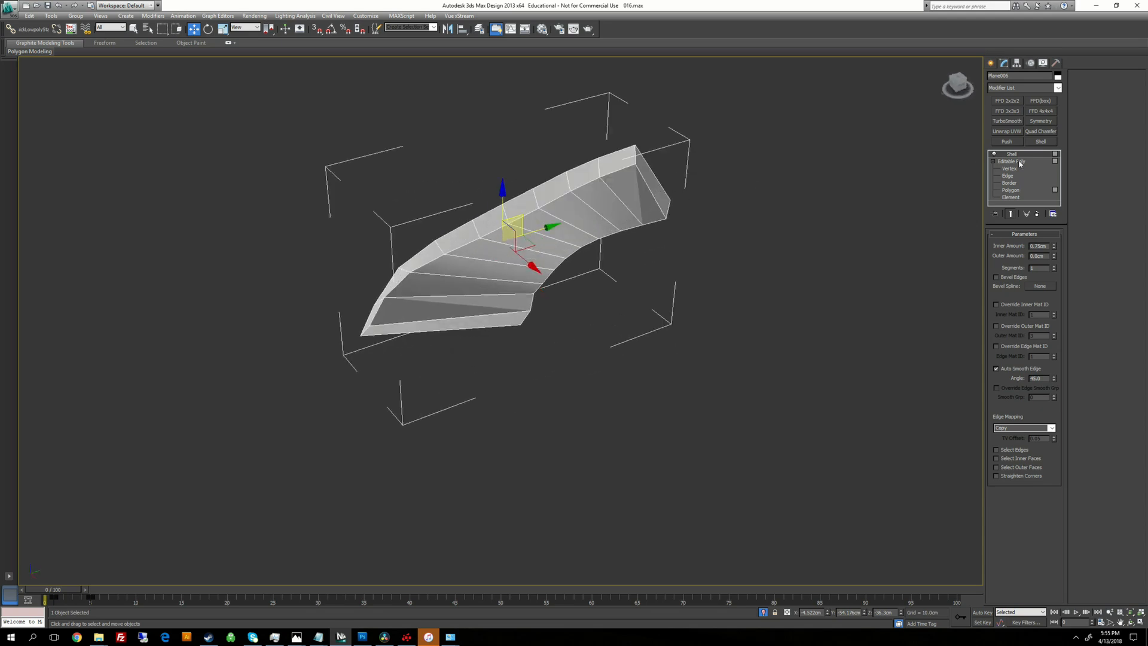
left_click(1013, 87)
key("e")
left_click(1007, 121)
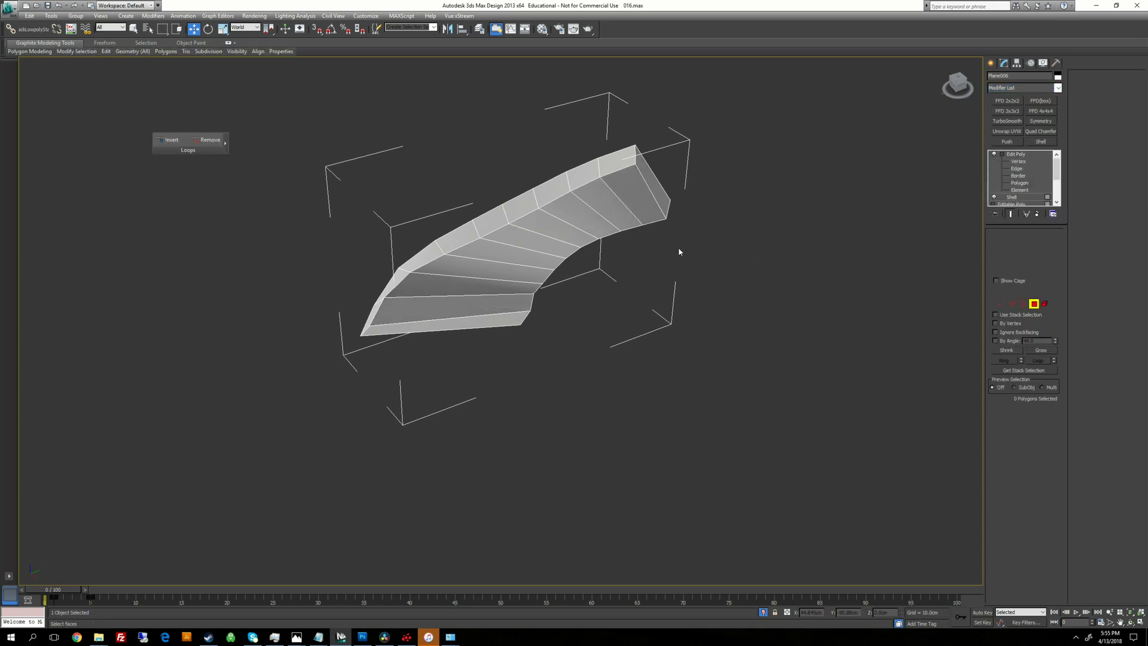
middle_click_drag(678, 248, 511, 346, "alt")
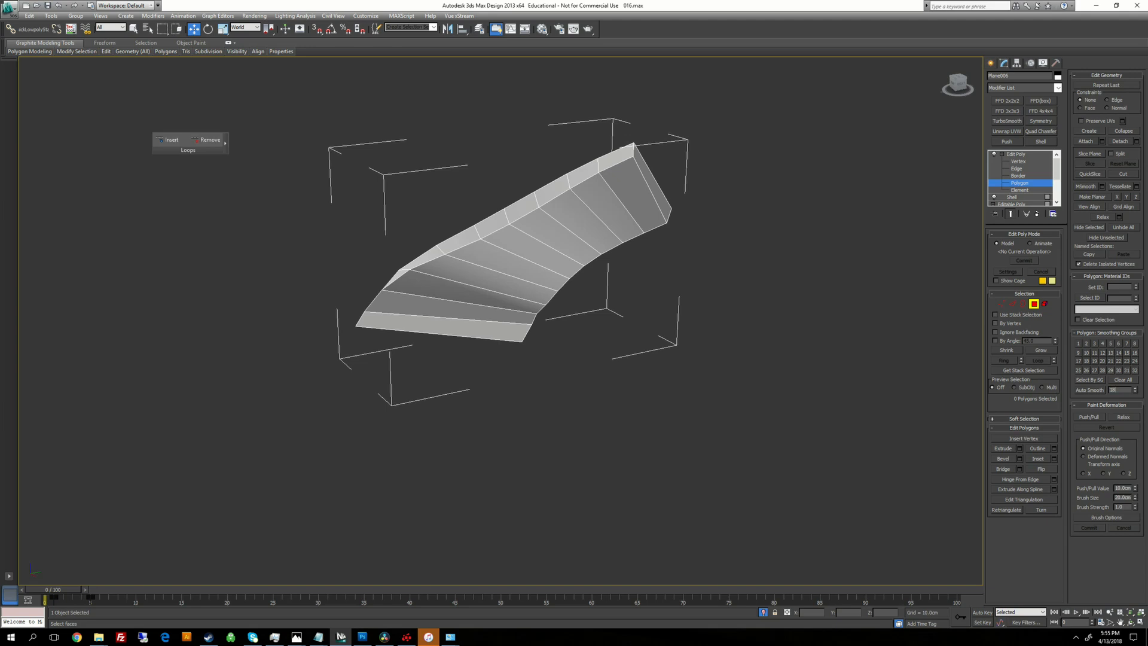
Step: Select the twisted strip's broad faces all round, excluding the end caps, and auto-smooth them with a 180 threshold
left_click(448, 308)
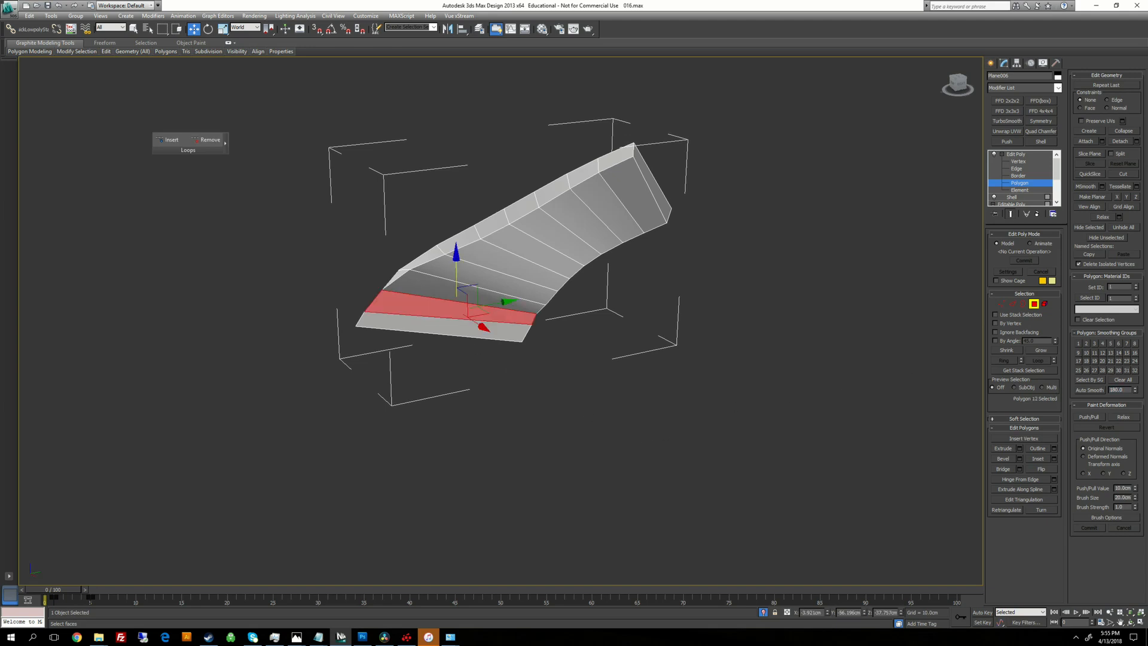
left_click(490, 276, "ctrl")
left_click(487, 298)
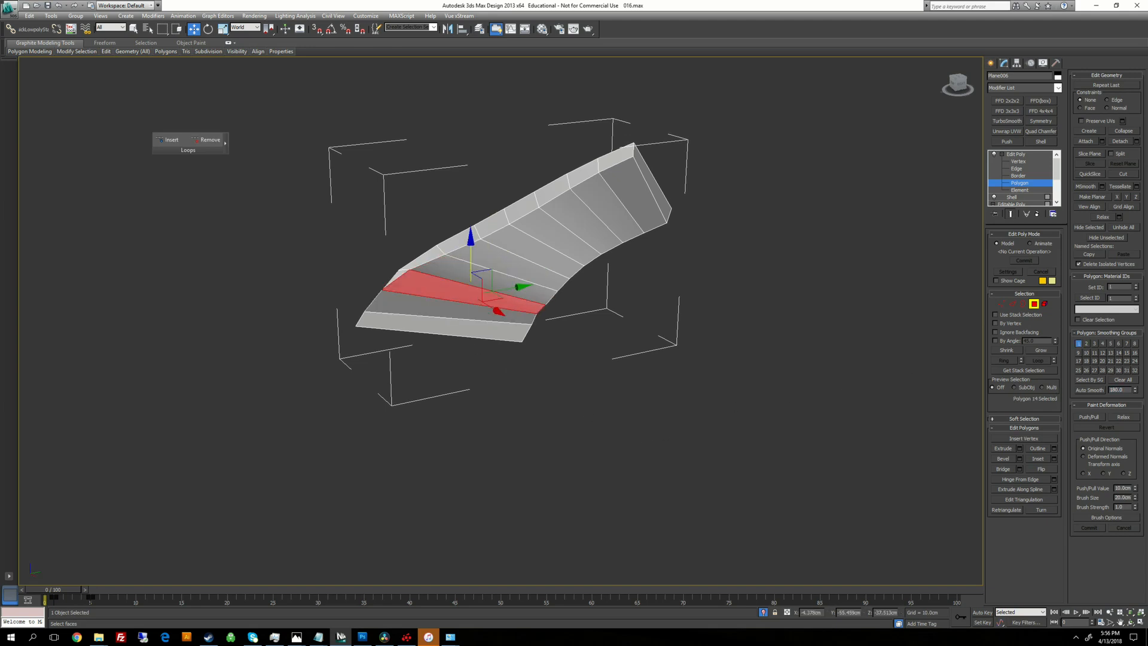
left_click(500, 281, "shift")
left_click(652, 187, "alt")
middle_click_drag(598, 239, 663, 281, "alt")
left_click(466, 285, "alt")
middle_click_drag(478, 287, 418, 239, "alt")
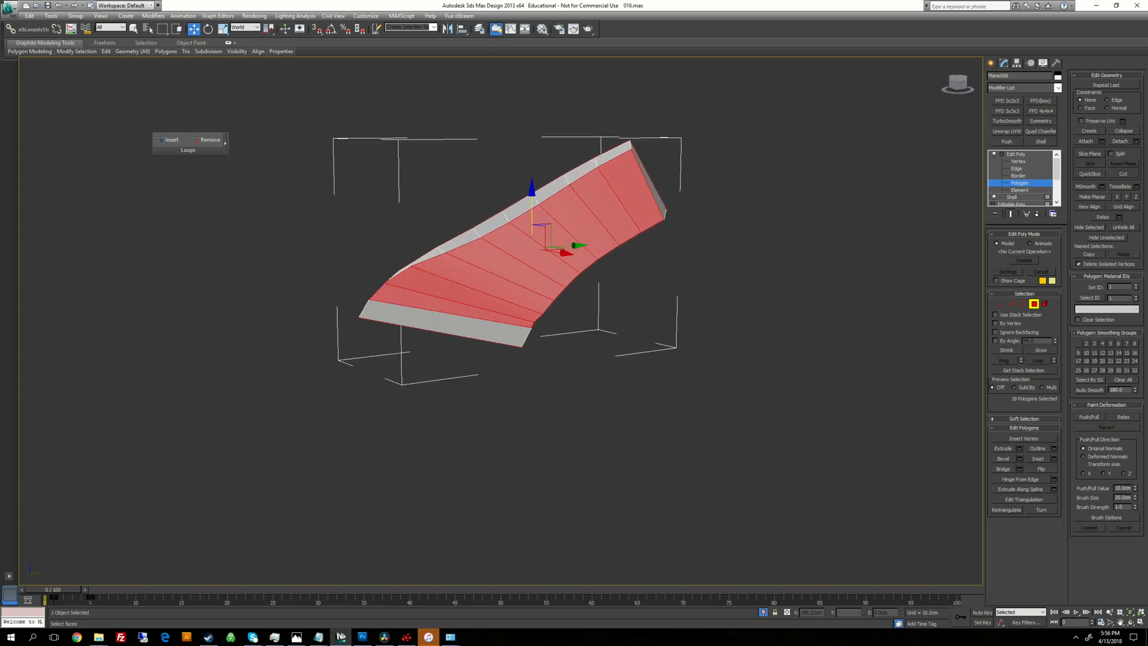
left_click(1088, 390)
Step: Select the twisted strip's loop of narrow rim faces without its end caps and auto-smooth it as a separate group
middle_click_drag(574, 317, 661, 341, "alt")
left_click(662, 340)
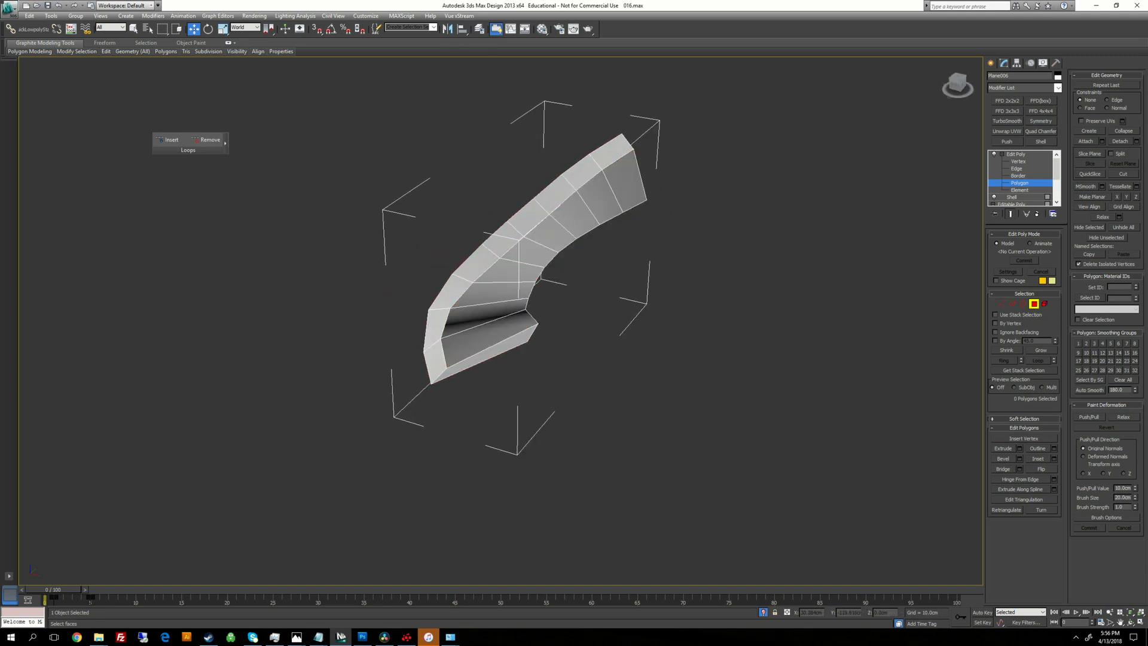
left_click(504, 241)
left_click(477, 265, "shift")
middle_click_drag(477, 265, 383, 248, "alt")
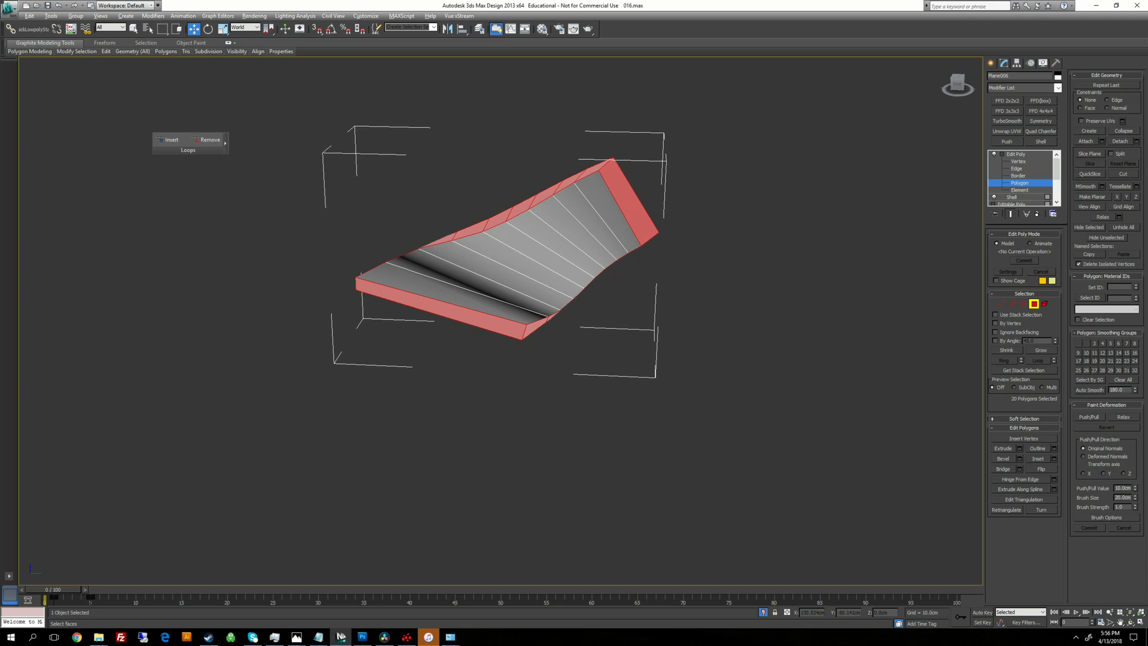
left_click(628, 205, "alt")
left_click(460, 313, "alt")
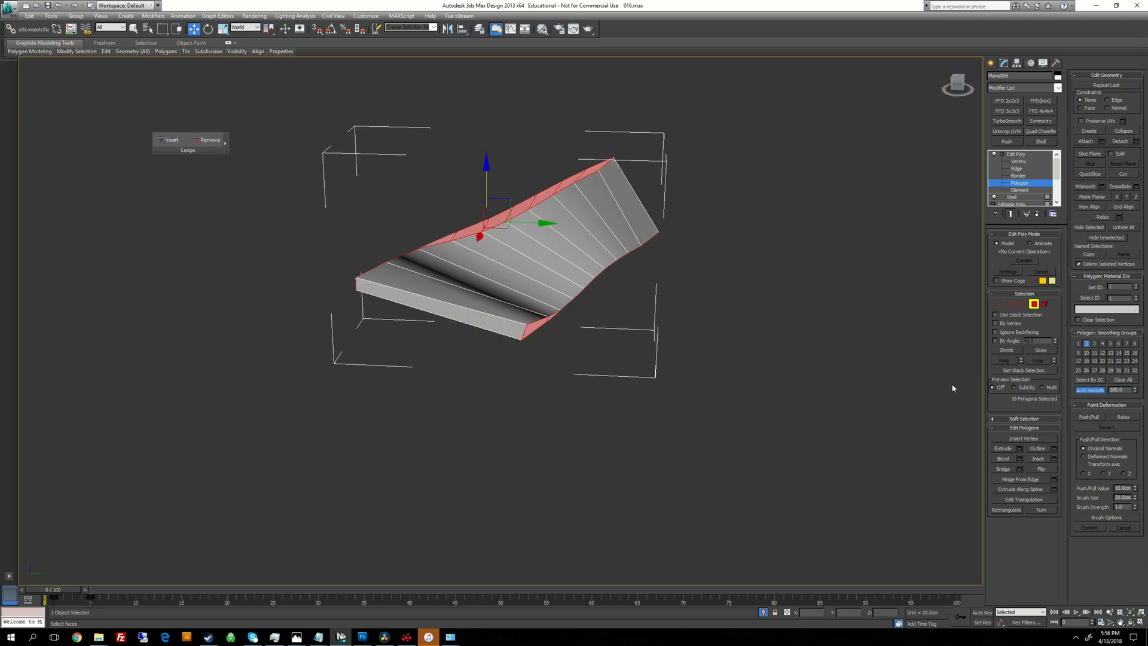
Step: Select both end caps of the twisted strip and auto-smooth them
left_click(471, 316)
left_click(629, 205, "ctrl")
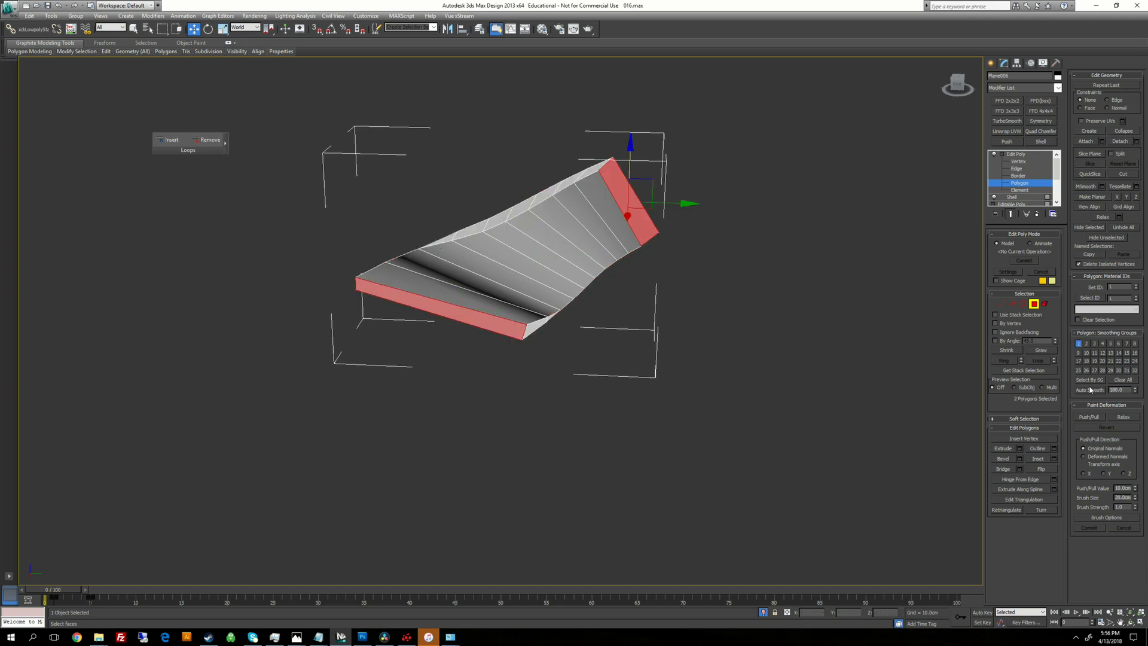
middle_click_drag(794, 373, 771, 322, "alt")
Step: Paste the Quad Chamfer modifier above the twisted strip's Edit Poly and add TurboSmooth with its iterations raised by one
left_click(1020, 155)
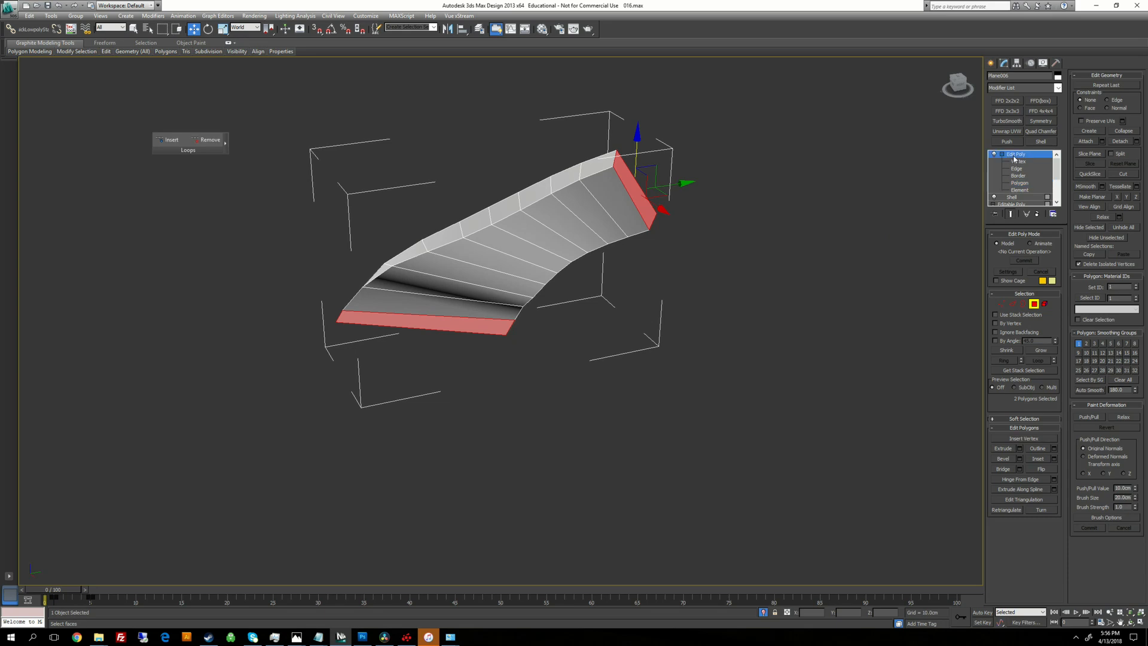
right_click(1020, 157)
left_click(1031, 203)
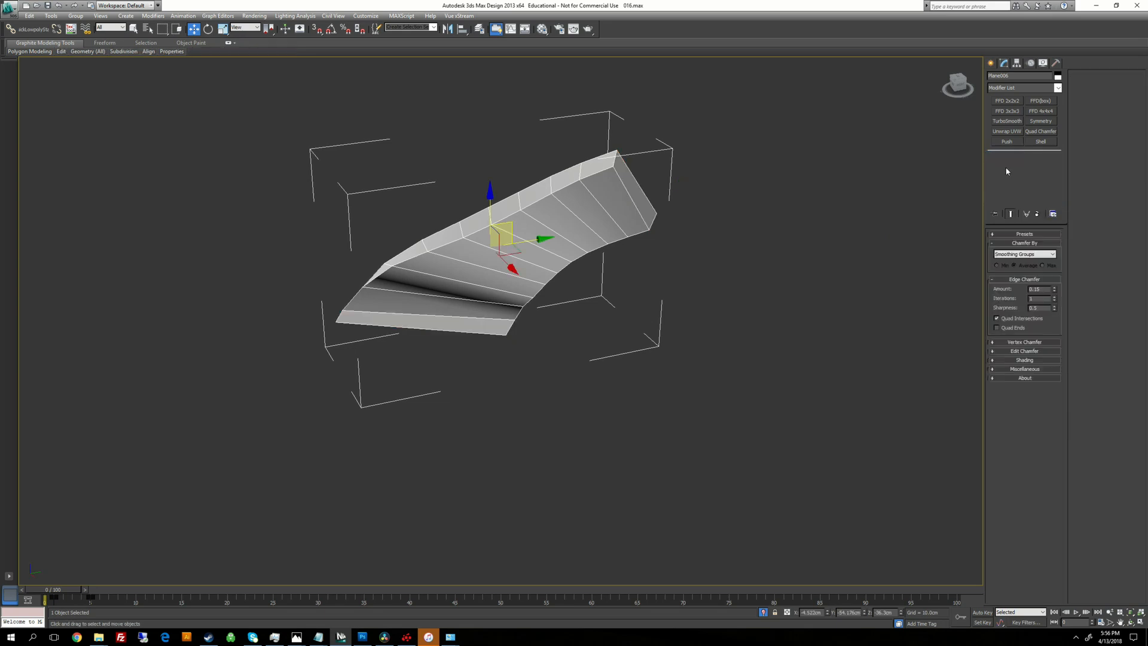
left_click(1007, 121)
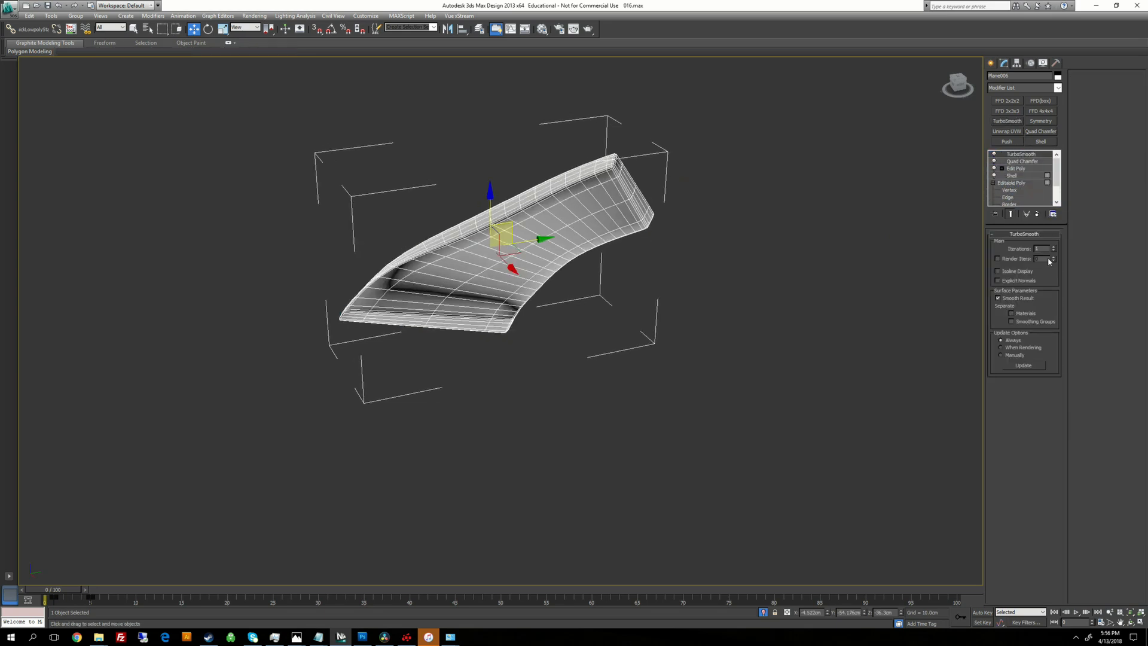
left_click(1054, 247)
middle_click_drag(604, 216, 687, 212, "alt")
Step: End the isolation, select the unsmoothed crossing strip in the middle of the wrap and isolate it
right_click(686, 210)
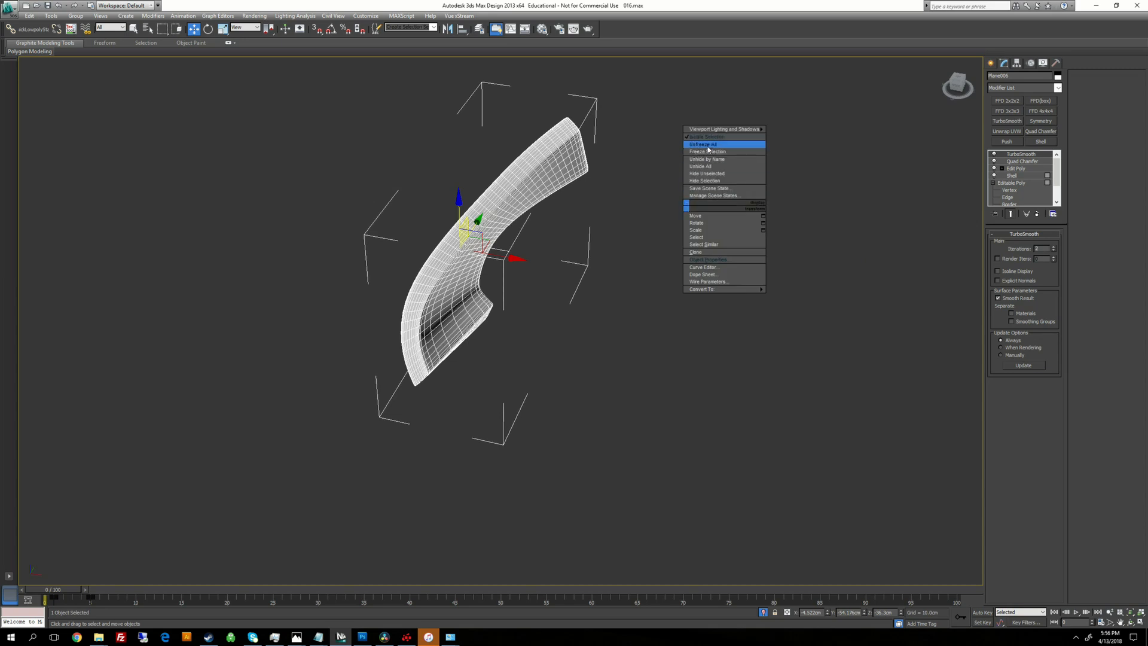
left_click(709, 144)
left_click(611, 392)
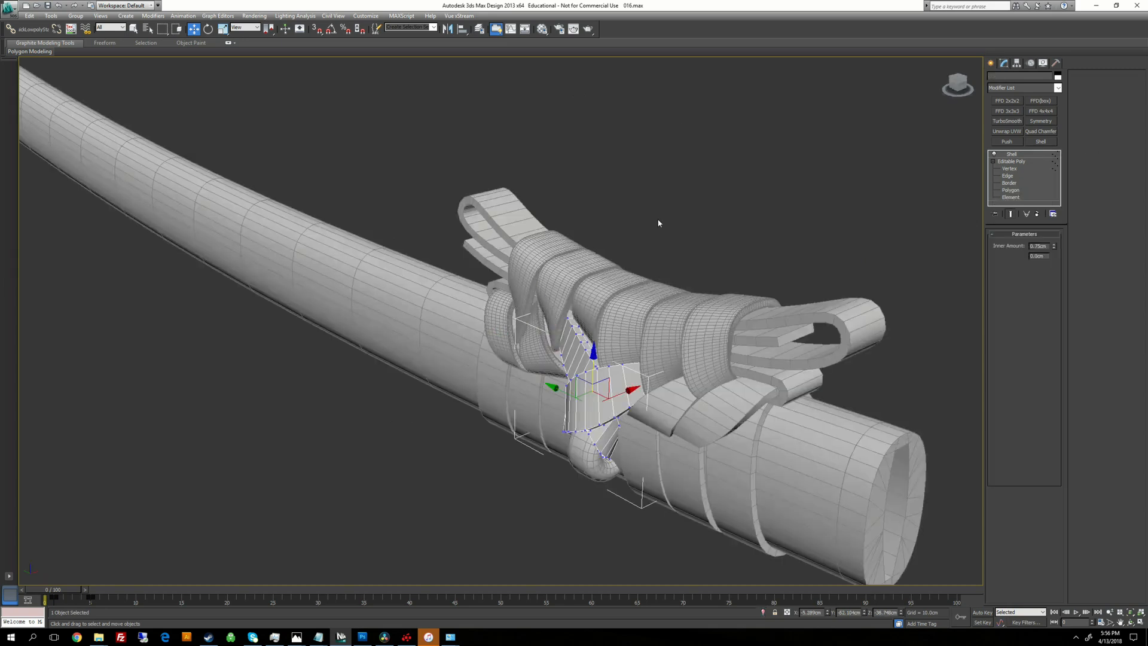
right_click(714, 222)
left_click(717, 160)
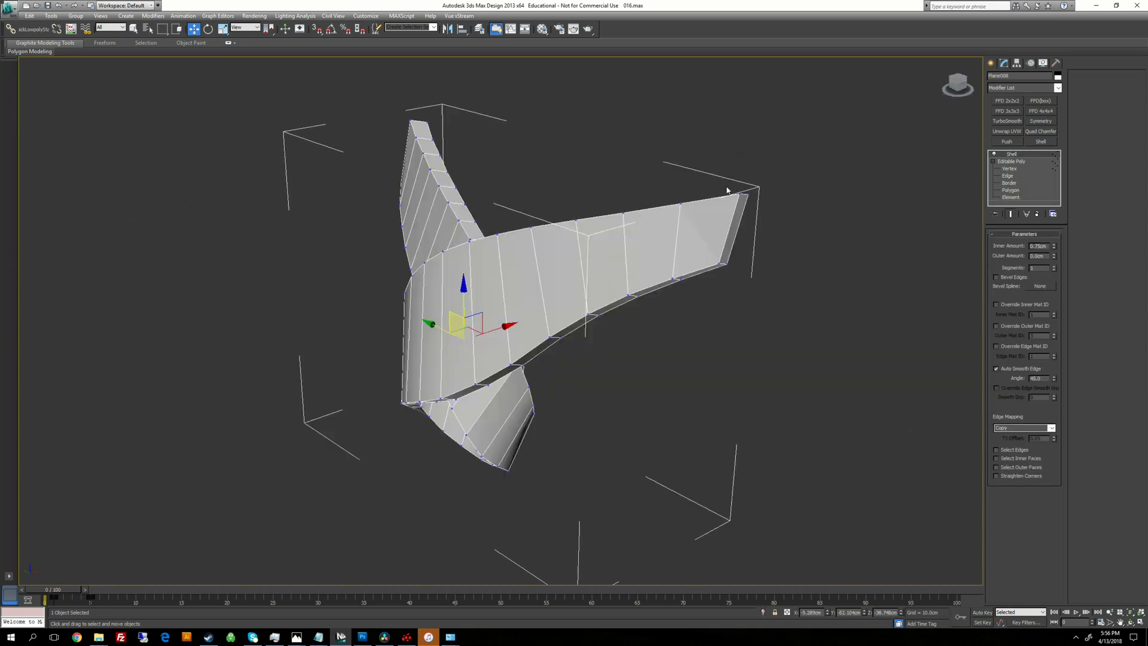
Step: Add an Edit Poly modifier above the crossing strip's Shell modifier and switch to polygon editing
middle_click_drag(978, 164, 891, 191, "alt")
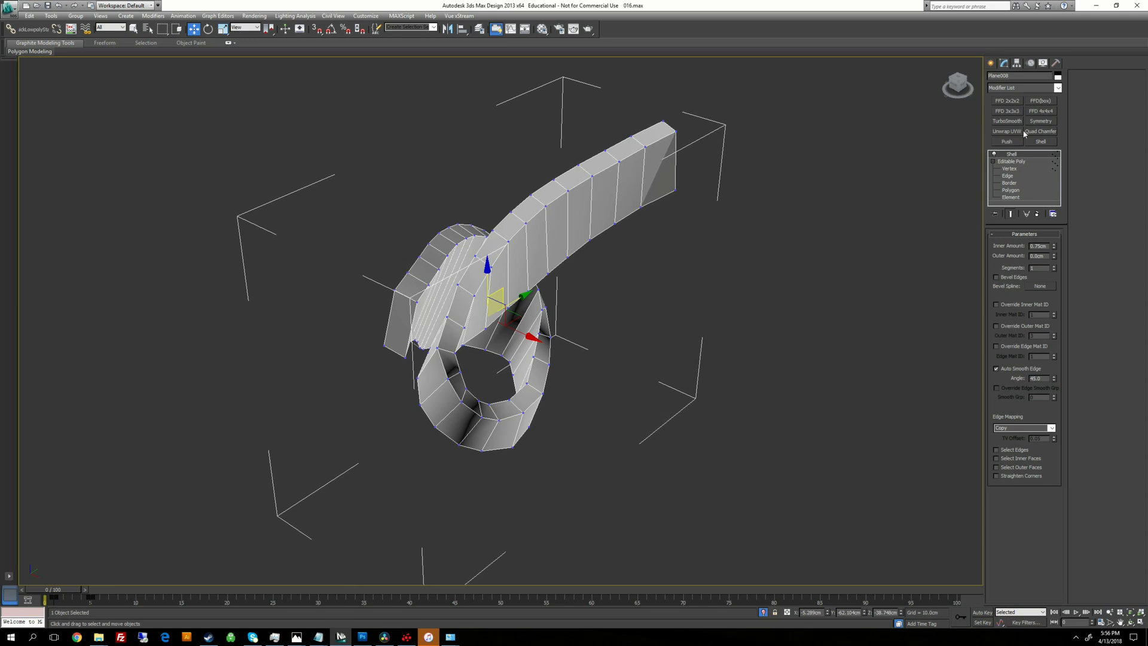
left_click(1020, 89)
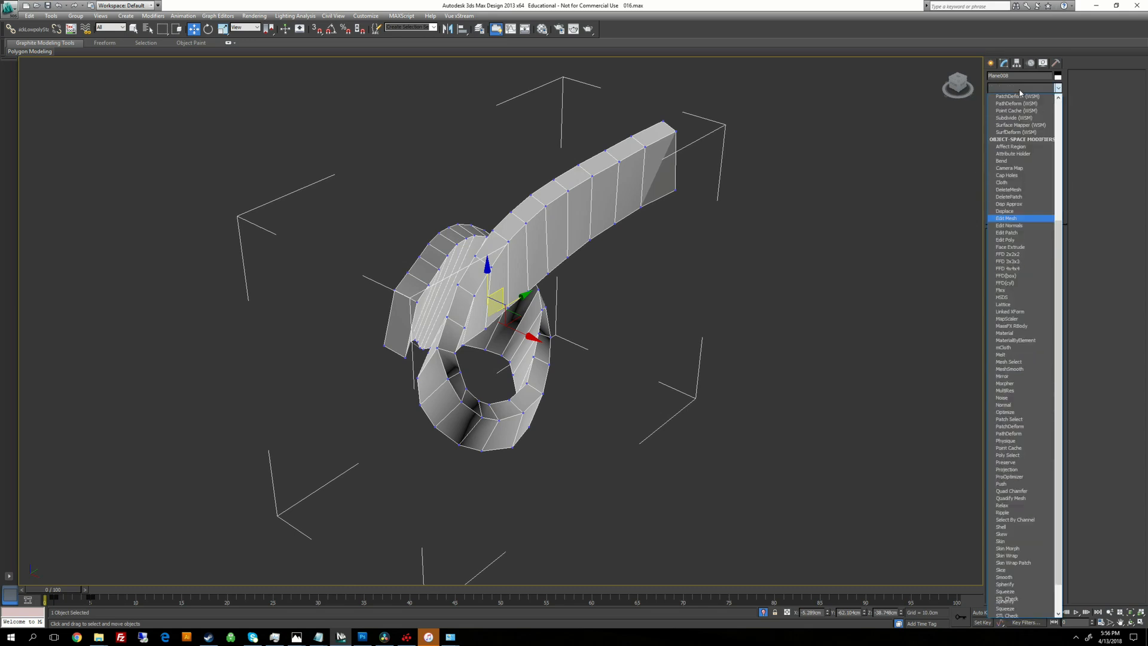
left_click(1011, 119)
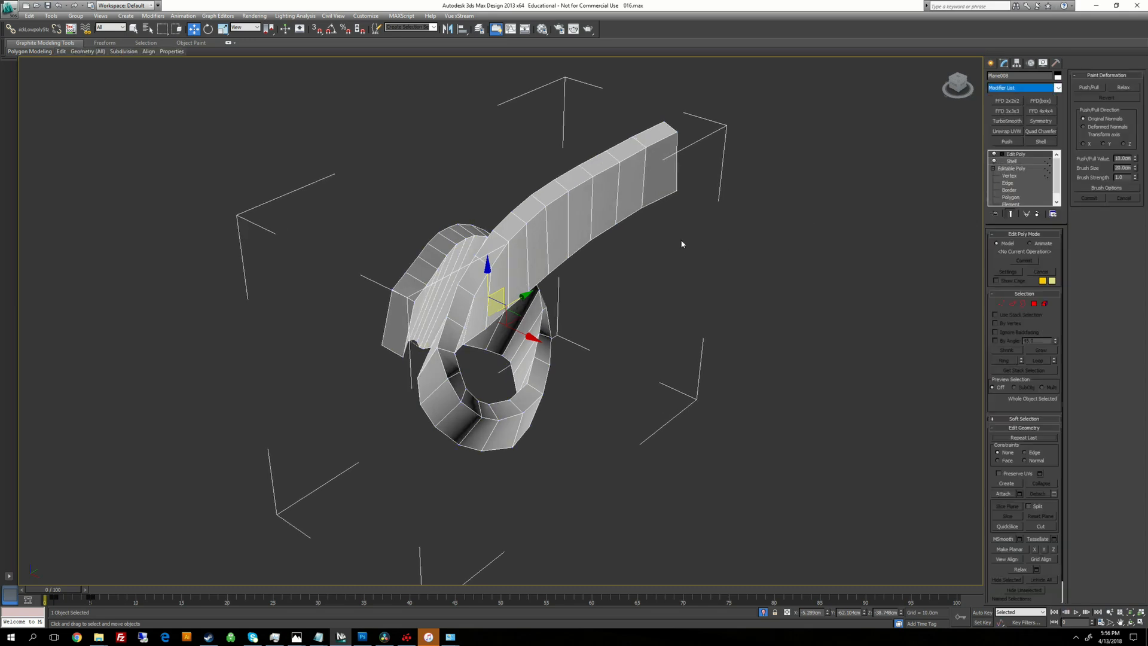
left_click(1001, 154)
left_click(1020, 183)
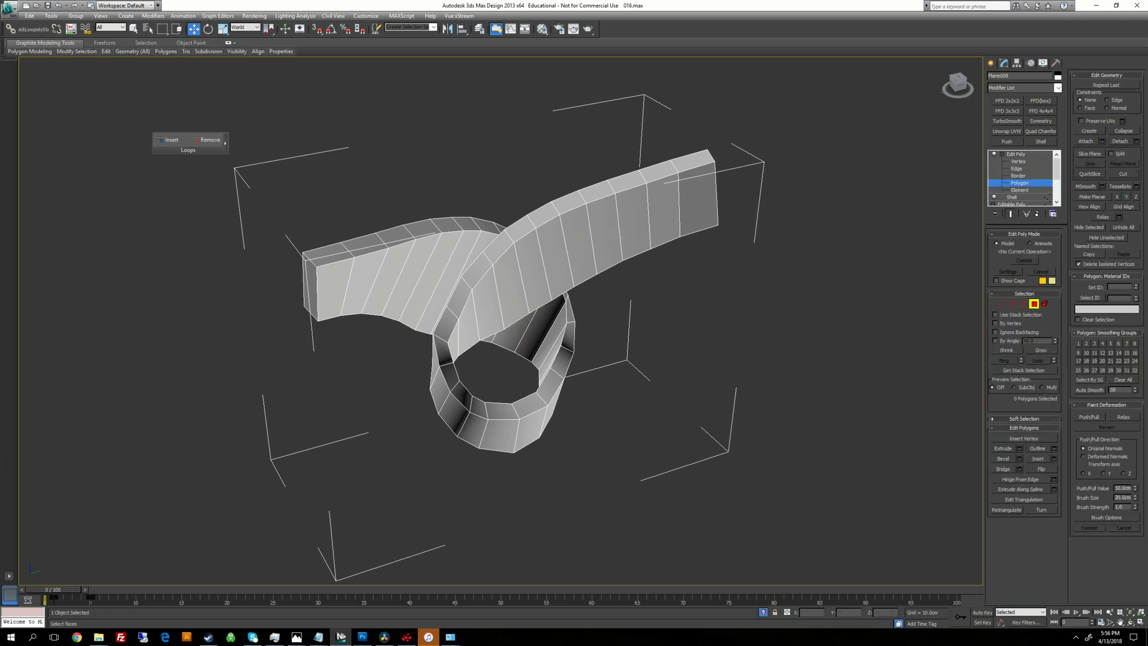
Step: Select the crossing strip's broad inner and outer faces without the end caps and auto-smooth them with a 180 threshold
left_click(579, 244)
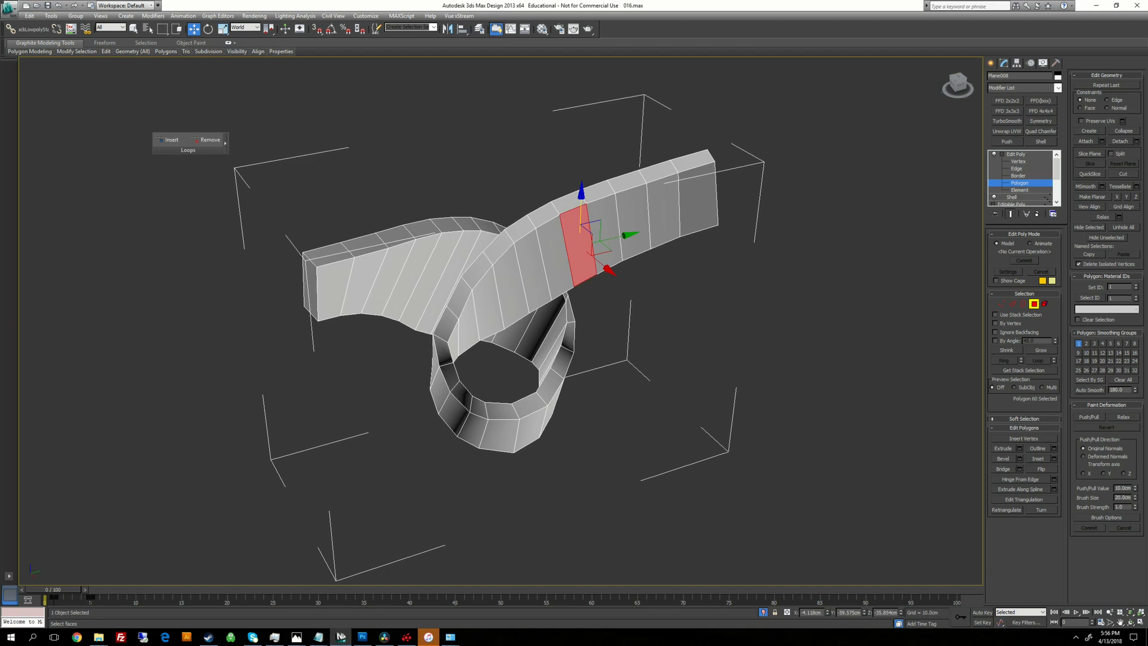
left_click(604, 233, "shift")
middle_click_drag(604, 233, 706, 215, "alt")
left_click(433, 254, "alt")
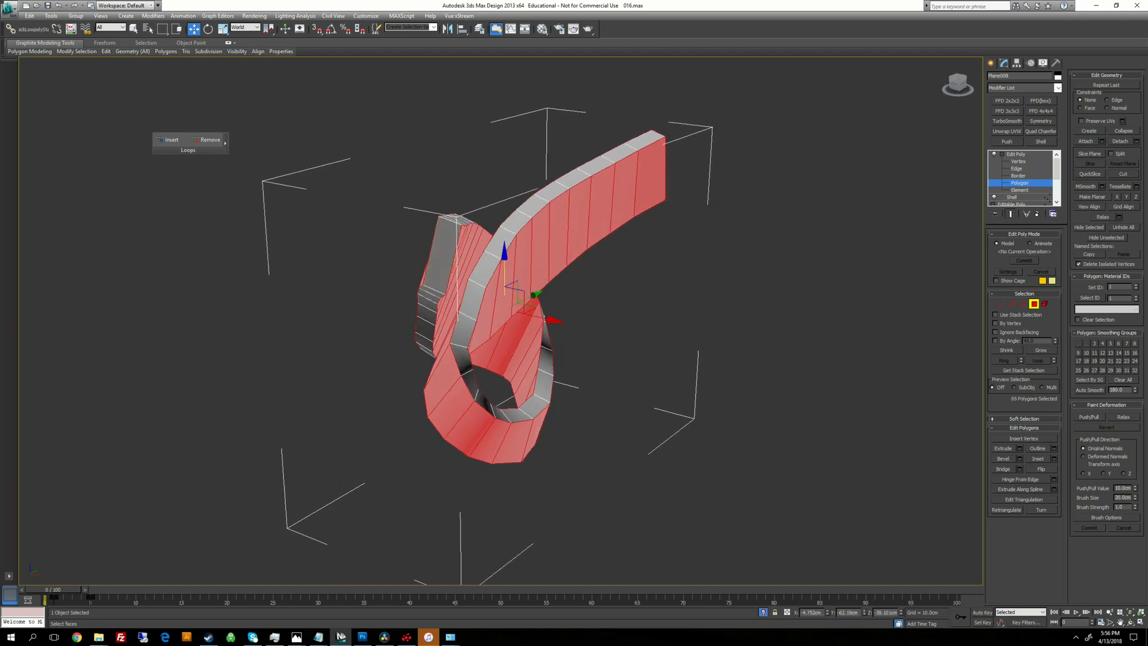
middle_click_drag(433, 256, 353, 272, "alt")
left_click(659, 267, "alt")
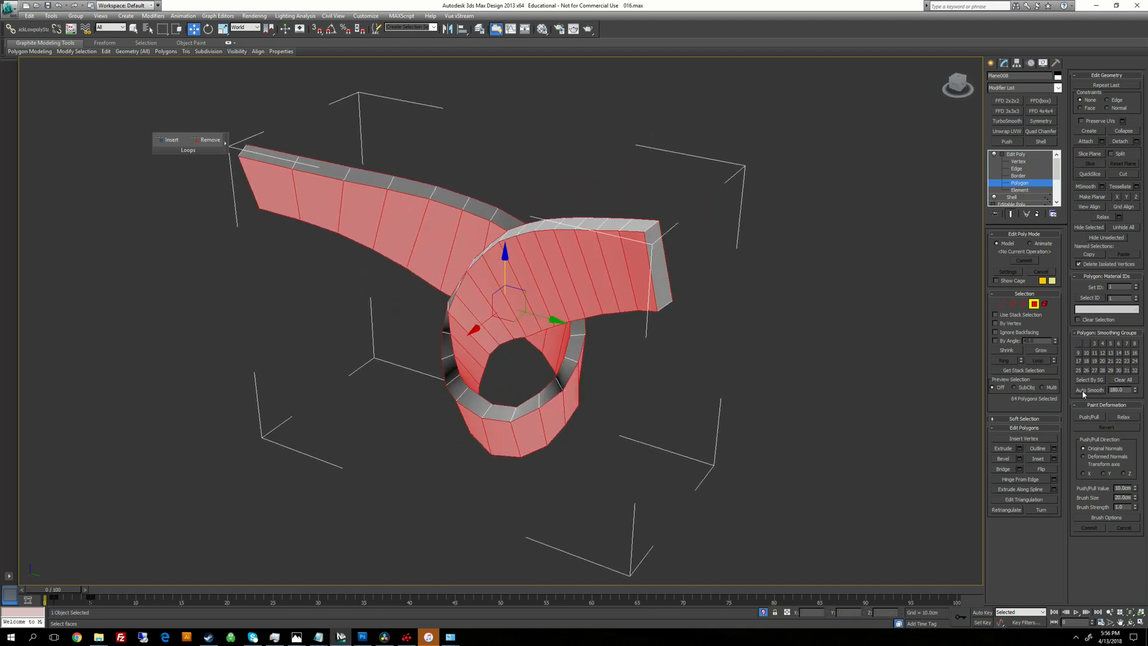
middle_click_drag(702, 326, 855, 328, "alt")
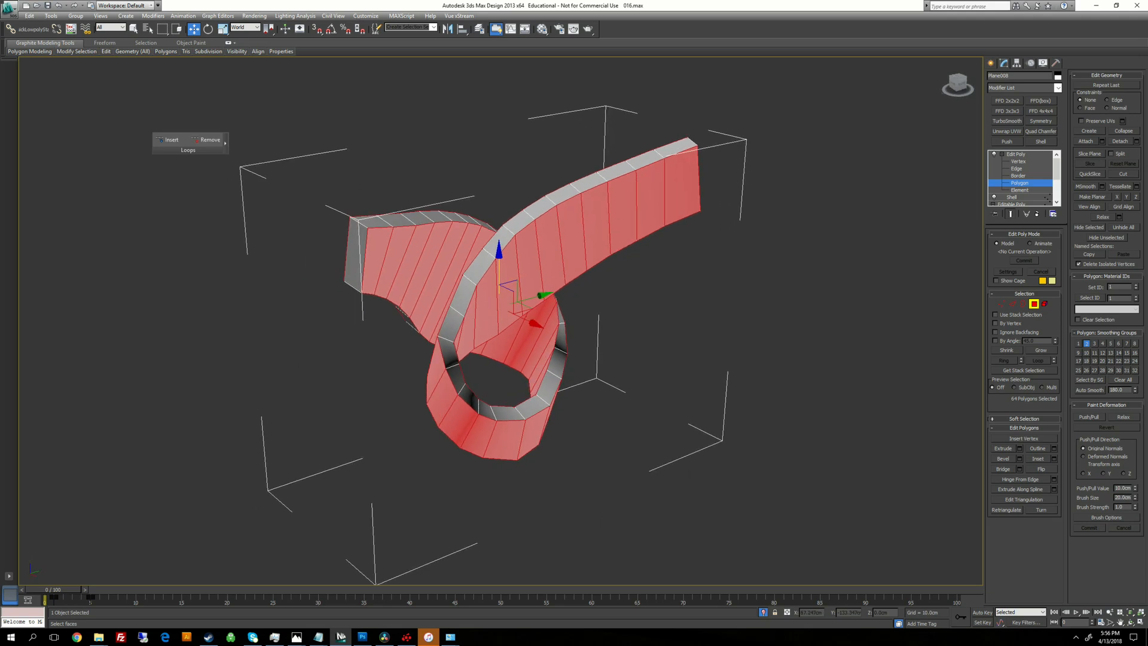
Step: Select the crossing strip's narrow rim faces along both edges, excluding the end caps, and auto-smooth them
left_click(562, 192)
left_click(587, 181, "shift")
middle_click_drag(587, 181, 651, 161, "alt")
left_click(423, 206, "alt")
middle_click_drag(423, 206, 347, 215, "alt")
left_click(602, 238, "alt")
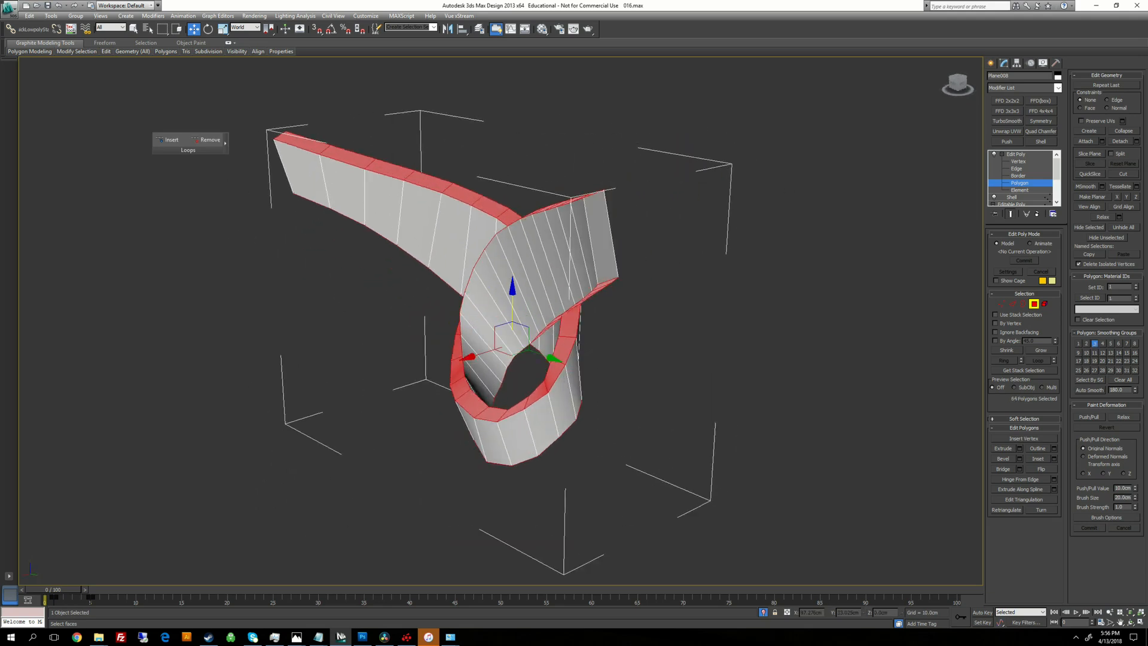
middle_click_drag(602, 238, 662, 251, "alt")
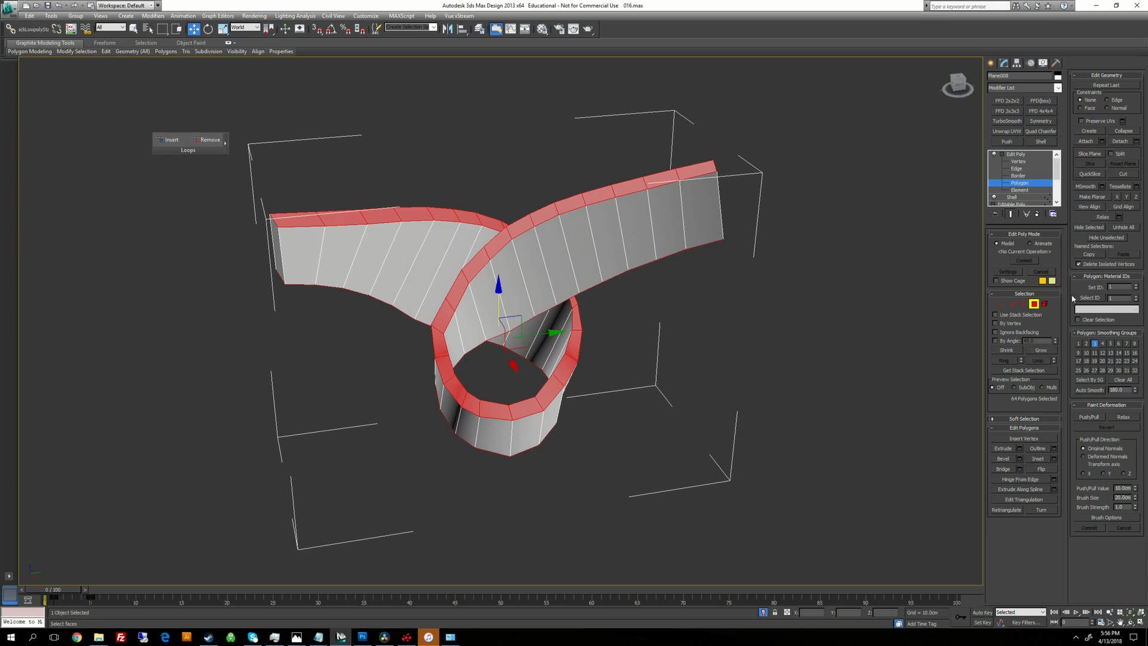
Step: Clear the selection, select the end caps at both ends of the crossing strip and auto-smooth them
left_click(725, 291)
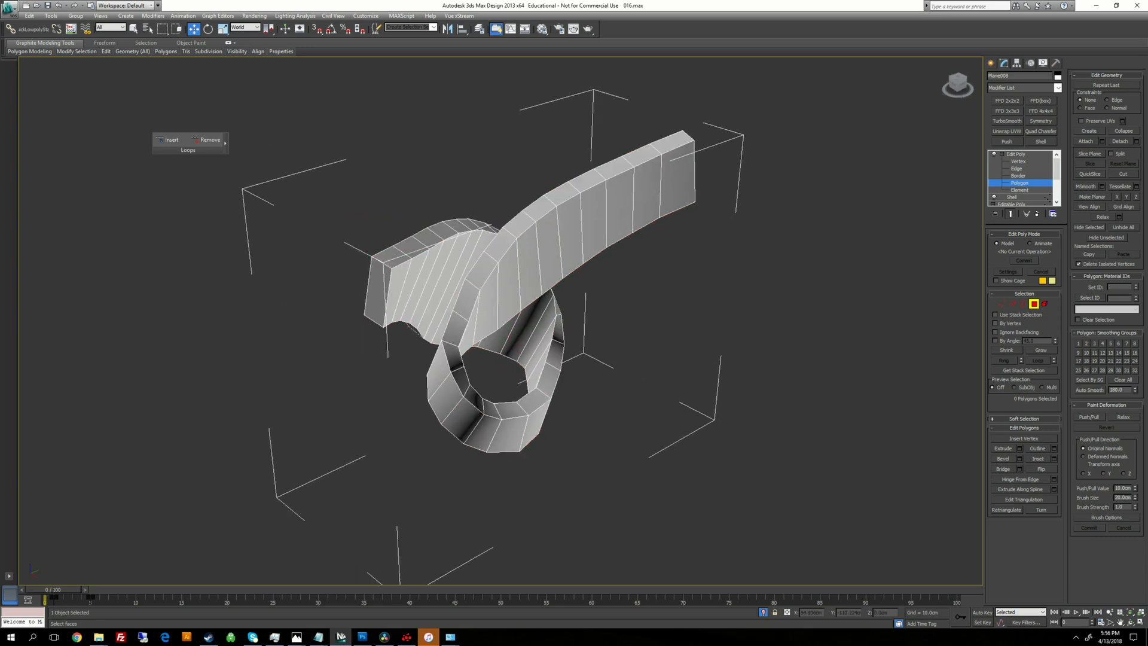
left_click(377, 293)
middle_click_drag(785, 173, 780, 279, "alt")
left_click(923, 443, "ctrl")
middle_click_drag(922, 444, 956, 389)
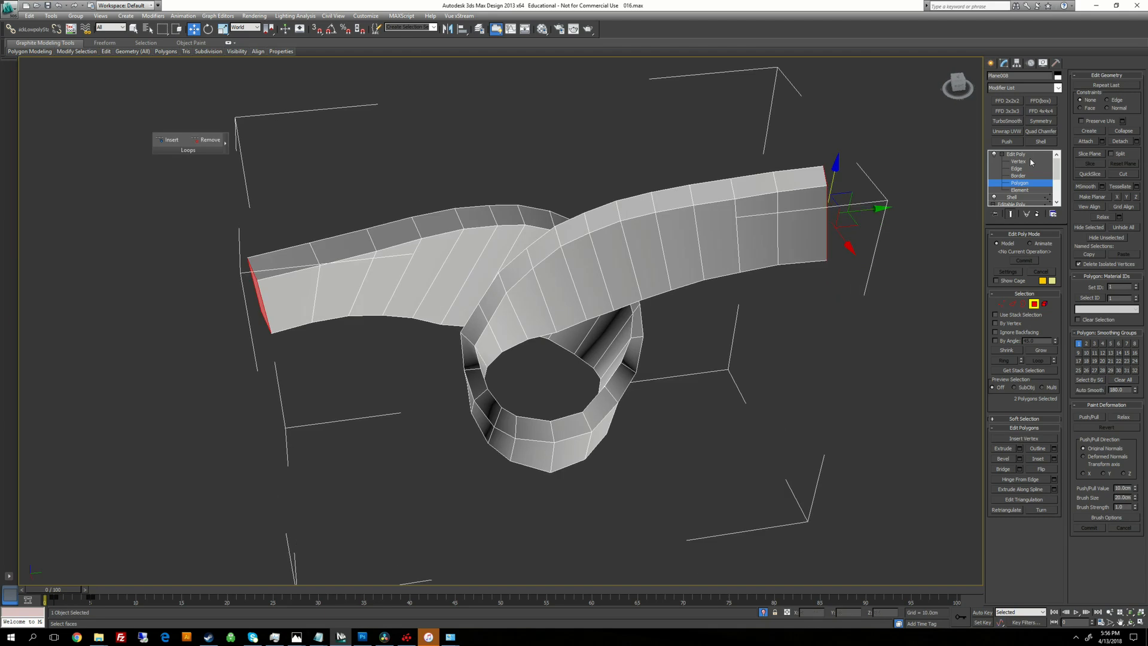
Step: Paste the Quad Chamfer modifier onto the crossing strip and add TurboSmooth above it with its iterations raised by one
left_click(1020, 154)
right_click(1021, 153)
left_click(1045, 198)
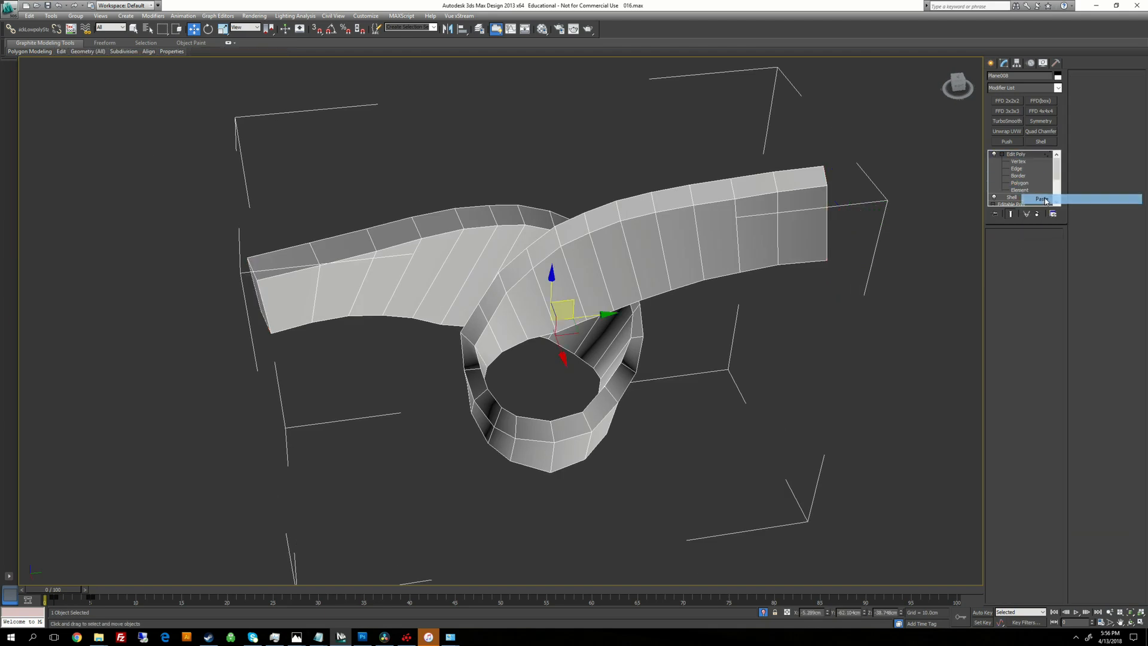
left_click(1007, 120)
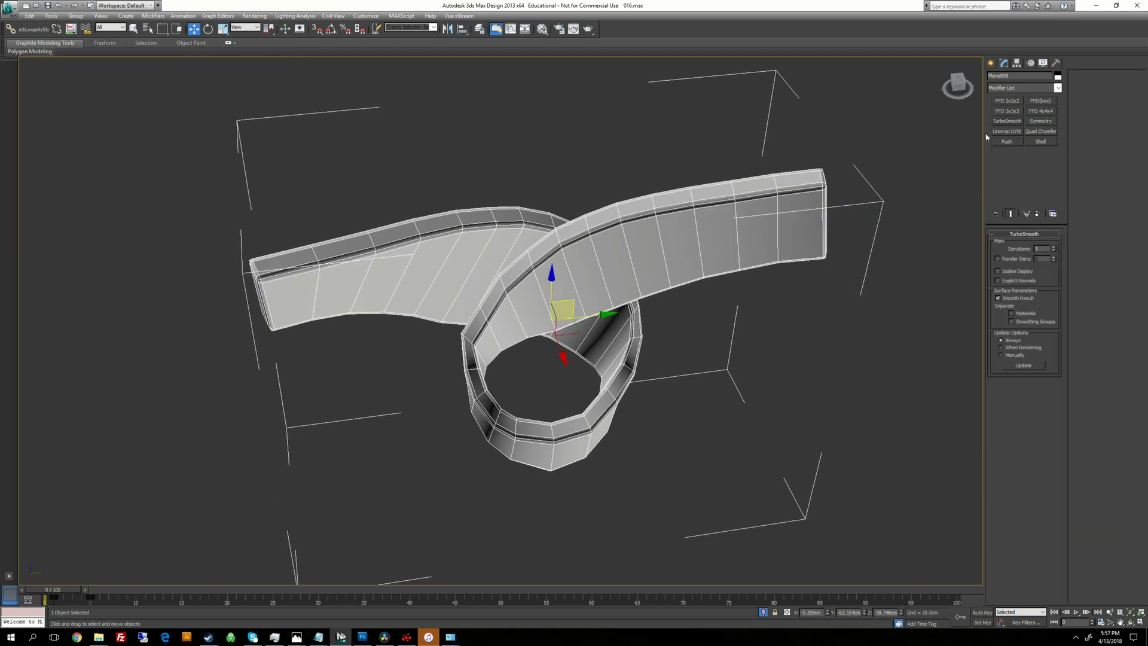
left_click(1053, 247)
middle_click_drag(652, 251, 732, 201, "alt")
Step: End the isolation, select the short unsmoothed strip beside the crossing strip and isolate it
right_click(732, 200)
left_click(761, 132)
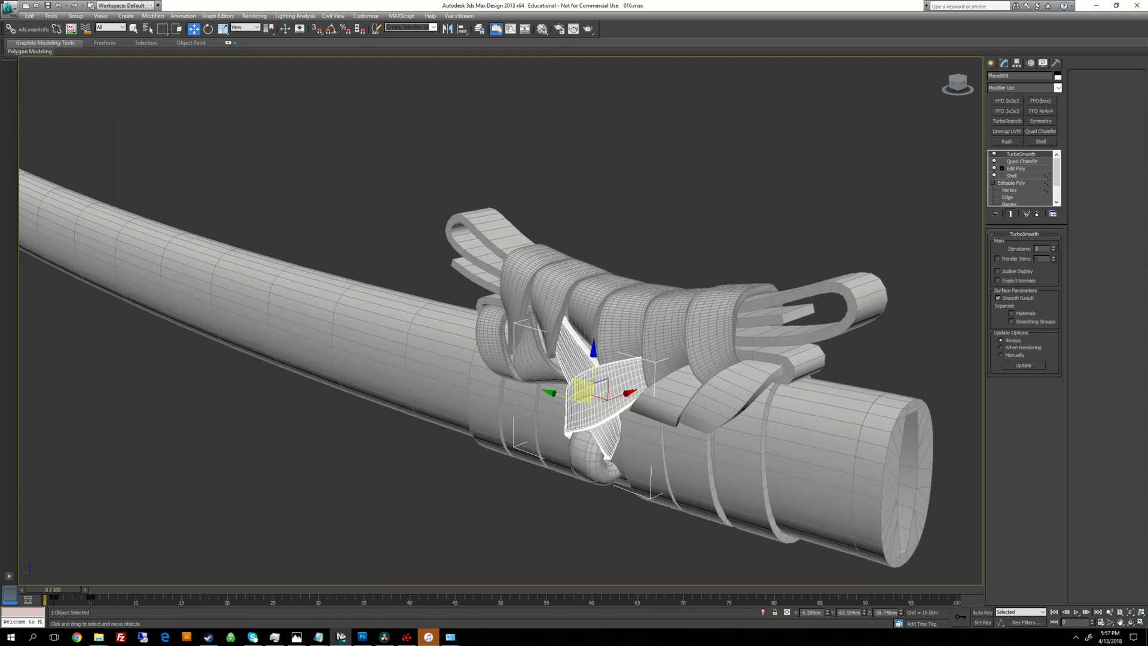
left_click(622, 351)
right_click(687, 151)
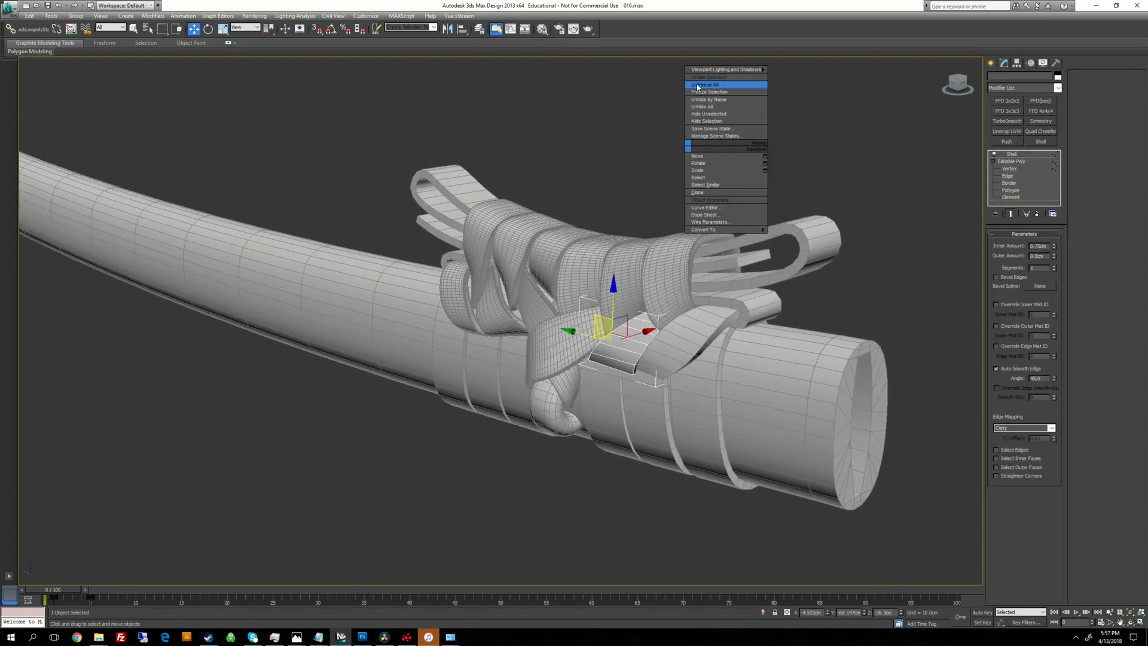
left_click(699, 84)
Step: Add an Edit Poly modifier above the short strip's Shell, switch to polygon editing and set the Auto Smooth threshold to 180
mouse_move(649, 197)
middle_mouse_down("alt")
mouse_move(717, 192)
mouse_move(628, 198)
middle_mouse_up("alt")
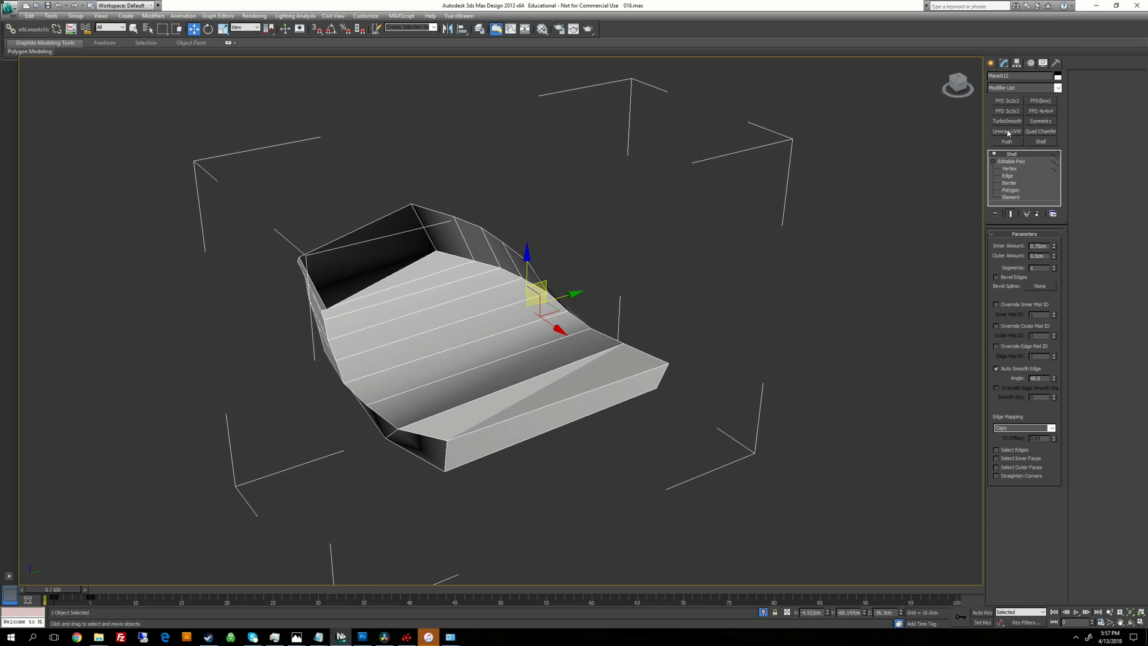
left_click(1008, 88)
key("e")
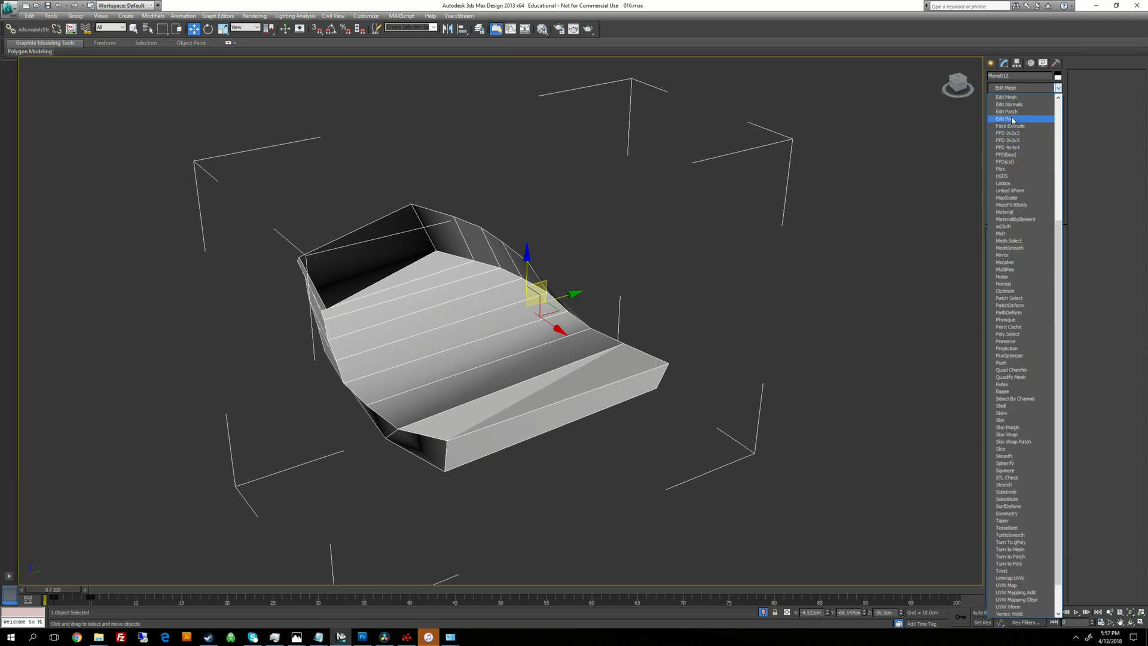
left_click(1012, 120)
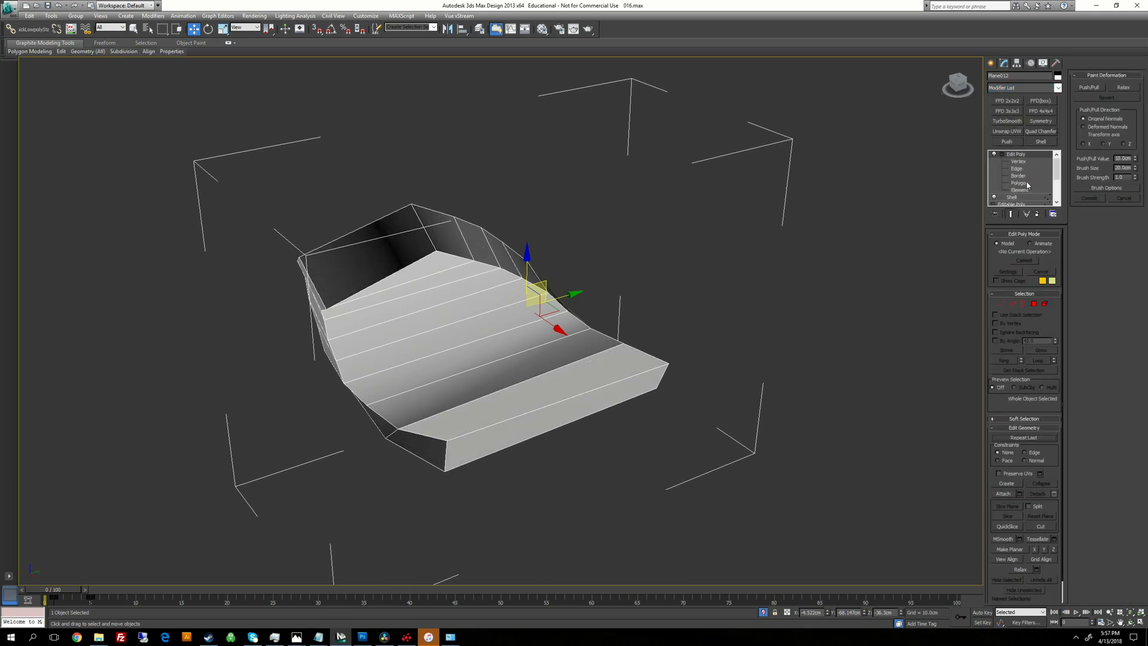
left_click(1027, 185)
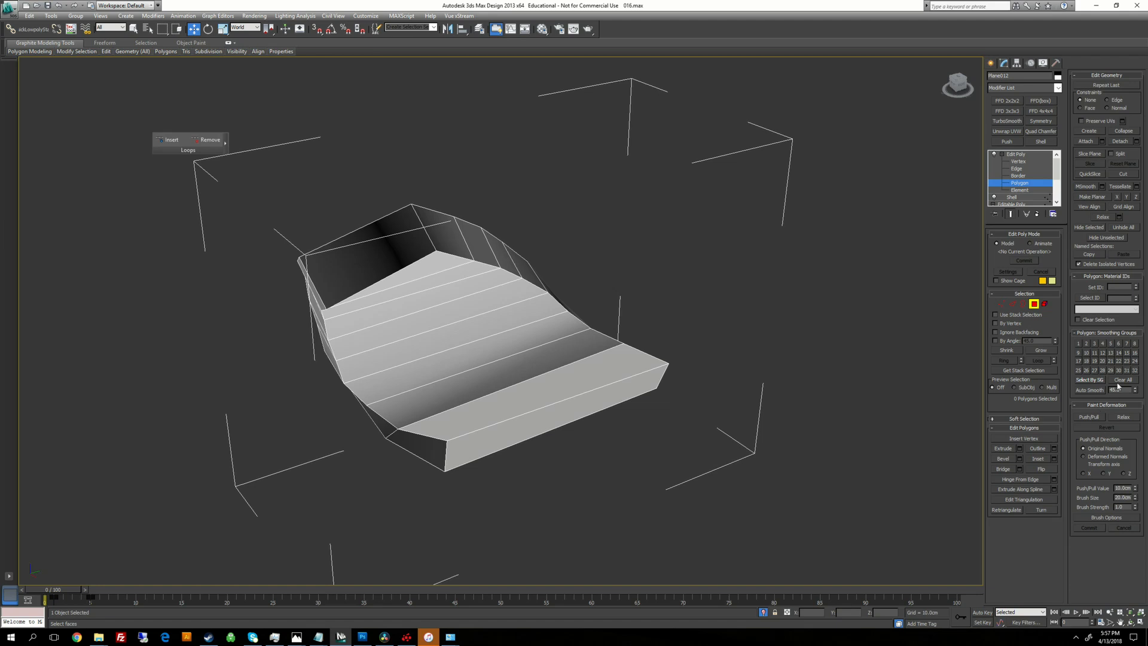
type("180")
key("Return")
Step: Select the short strip's inner and outer faces without the end caps and auto-smooth them
middle_click_drag(437, 281, 401, 254, "alt")
left_click(374, 188)
left_click(394, 230, "ctrl")
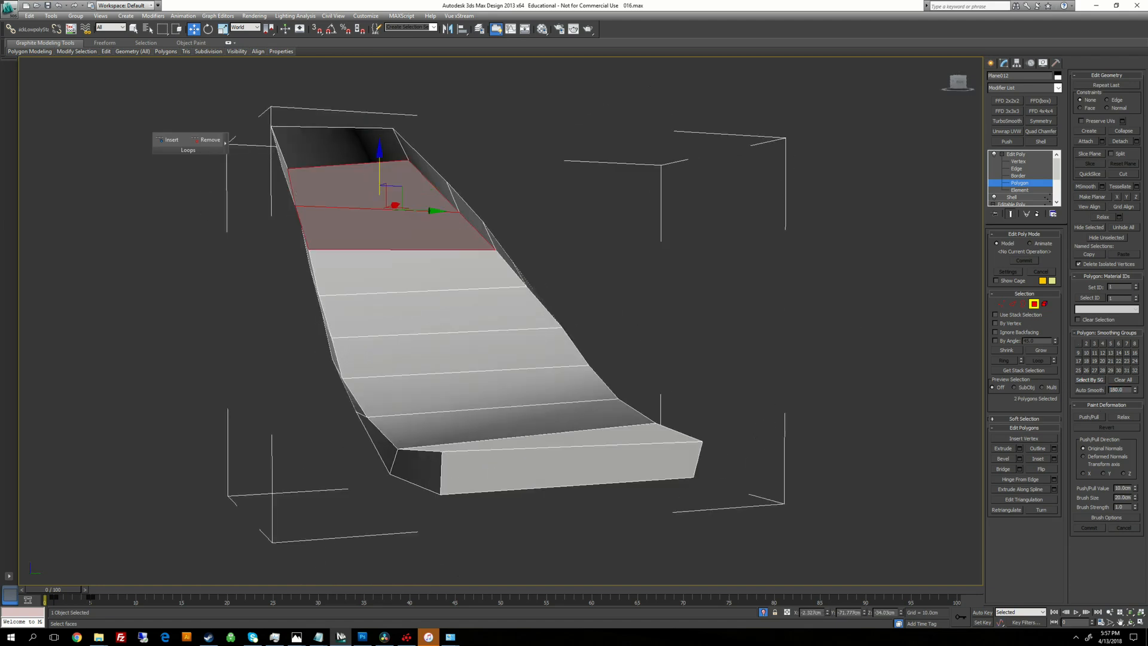
left_click(415, 271)
left_click(372, 188)
left_click(388, 228, "shift")
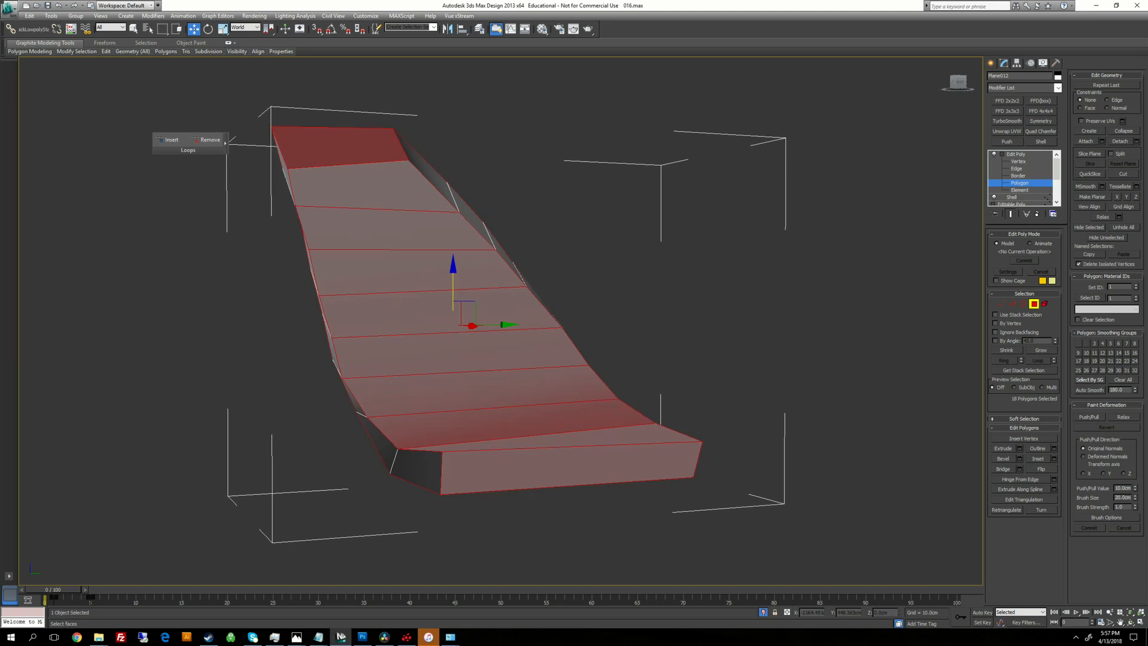
mouse_move(388, 230)
middle_mouse_down("alt")
mouse_move(368, 281)
mouse_move(379, 224)
middle_mouse_up("alt")
left_click(358, 263, "alt")
left_click(565, 449, "alt")
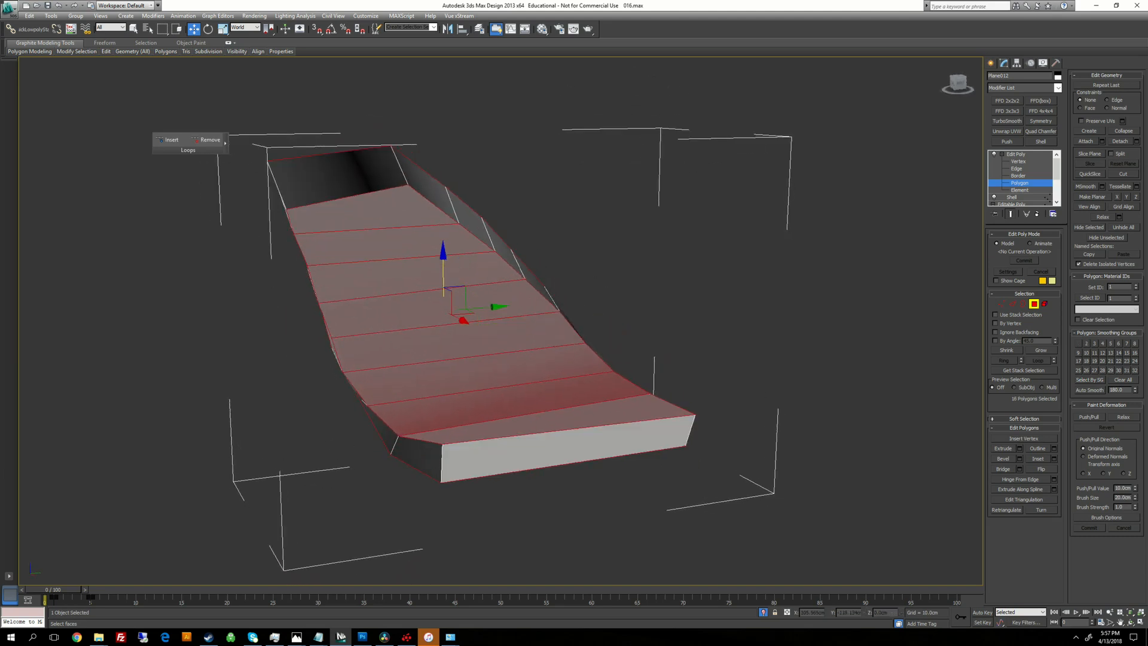
middle_click_drag(565, 448, 538, 442, "alt")
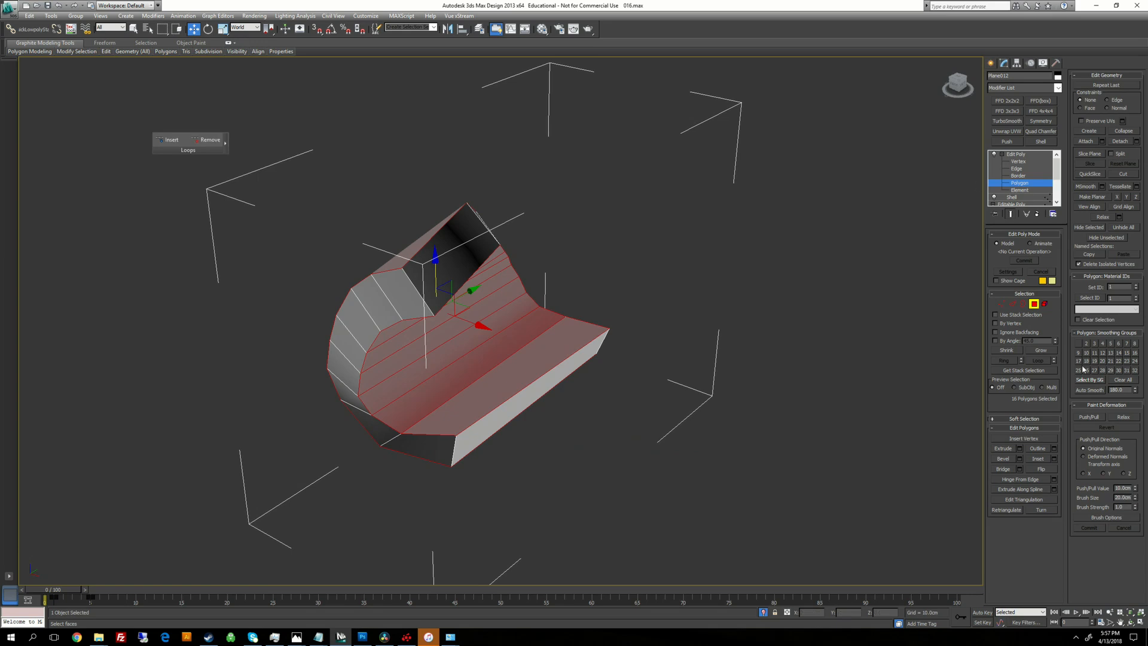
left_click(1098, 392)
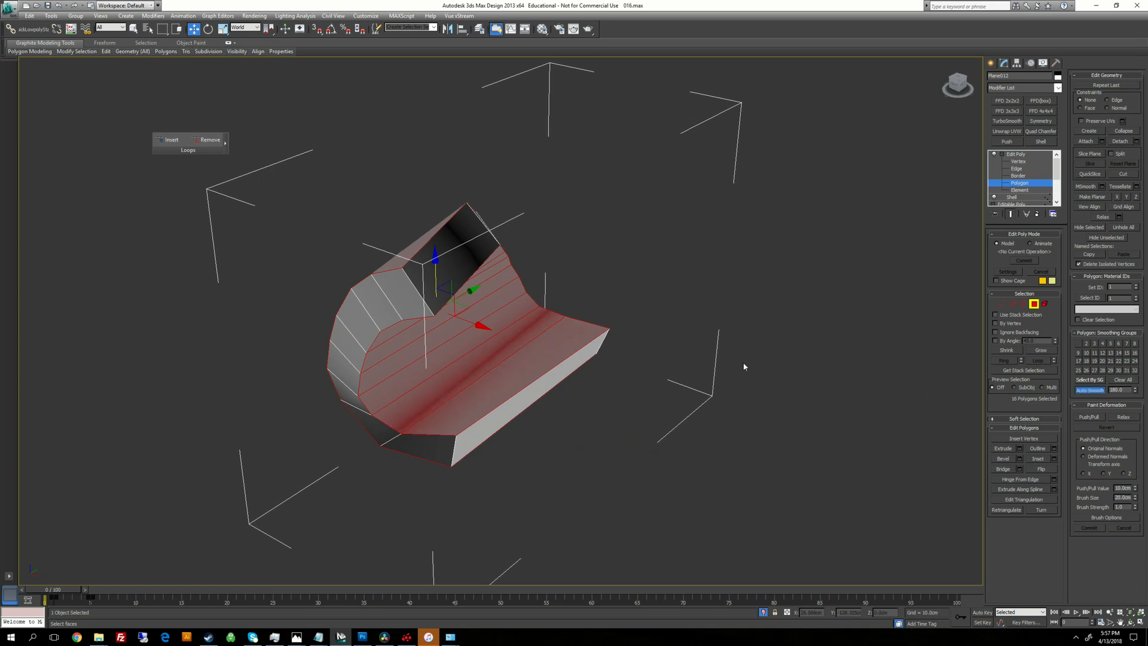
Step: Clear the selection, select the short strip's side faces without the end caps and auto-smooth them
middle_click_drag(744, 364, 703, 346, "alt")
left_click(703, 347)
left_click(443, 217)
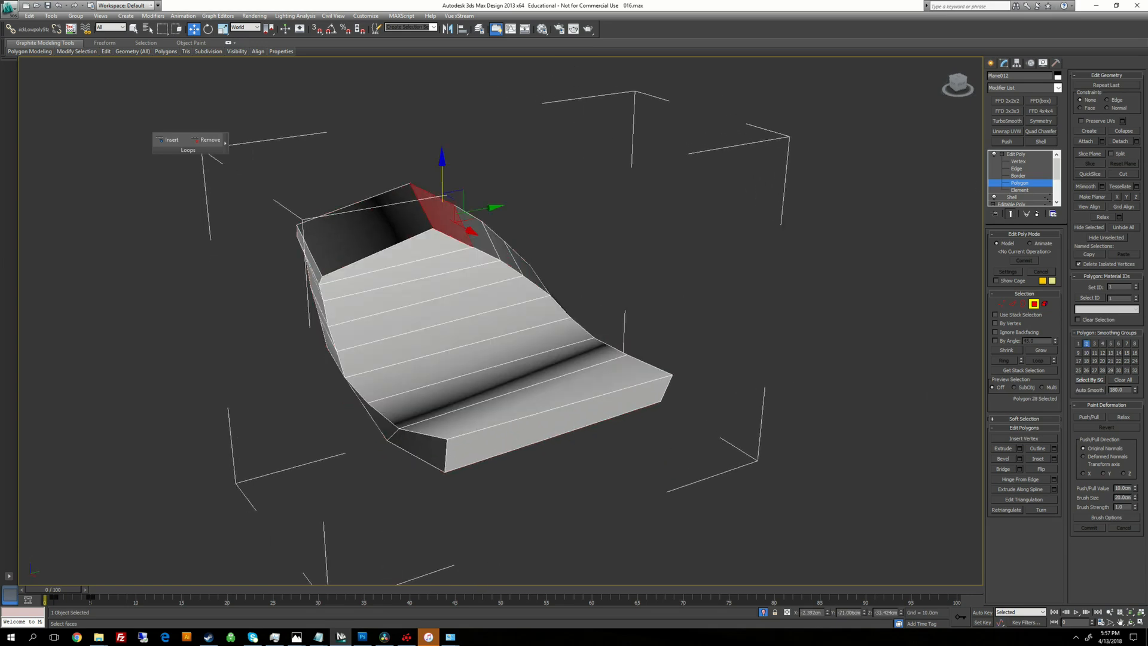
left_click(476, 233, "shift")
left_click(383, 227, "alt")
left_click(565, 421, "alt")
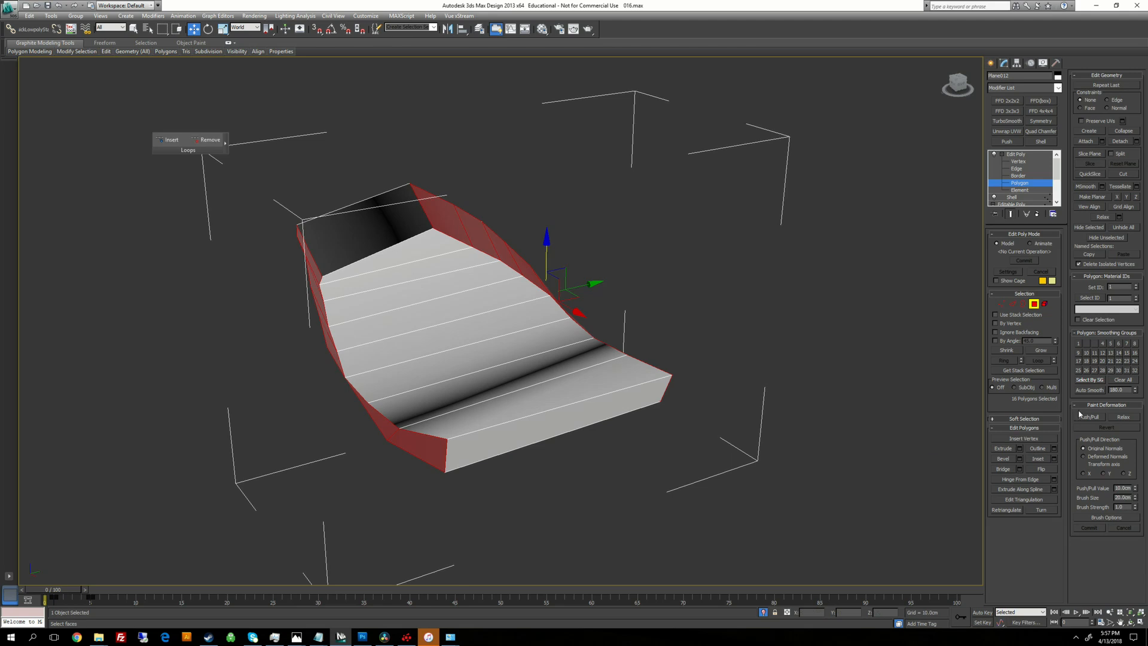
Step: Select the end caps at both ends of the short strip, auto-smooth them and leave polygon editing
left_click(377, 230)
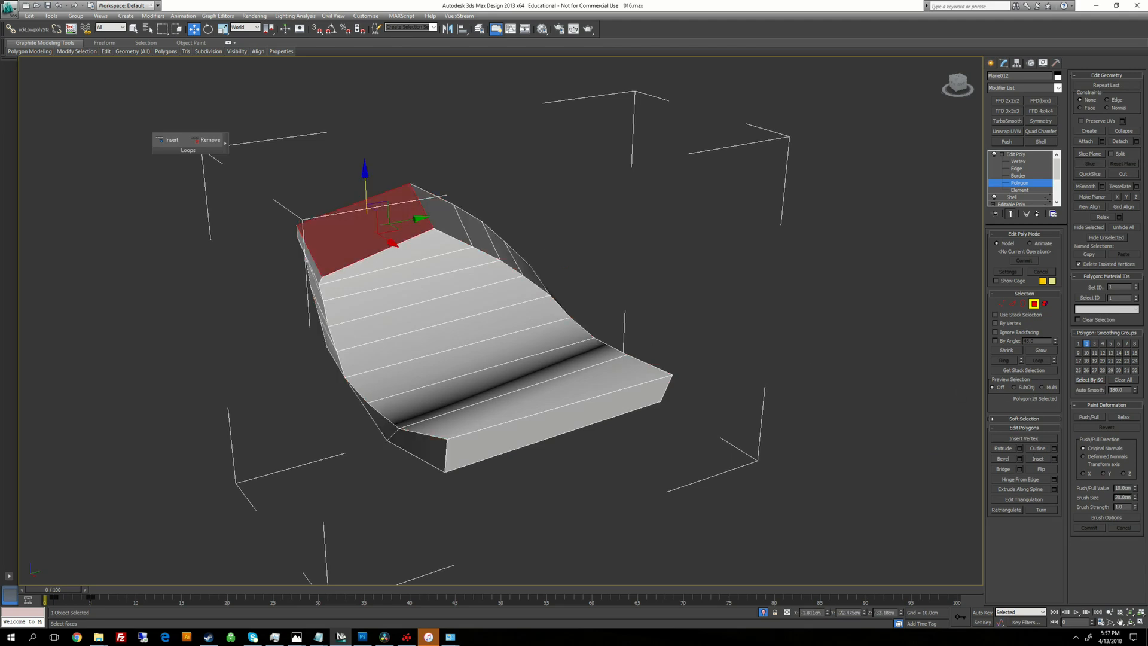
left_click(565, 428, "ctrl")
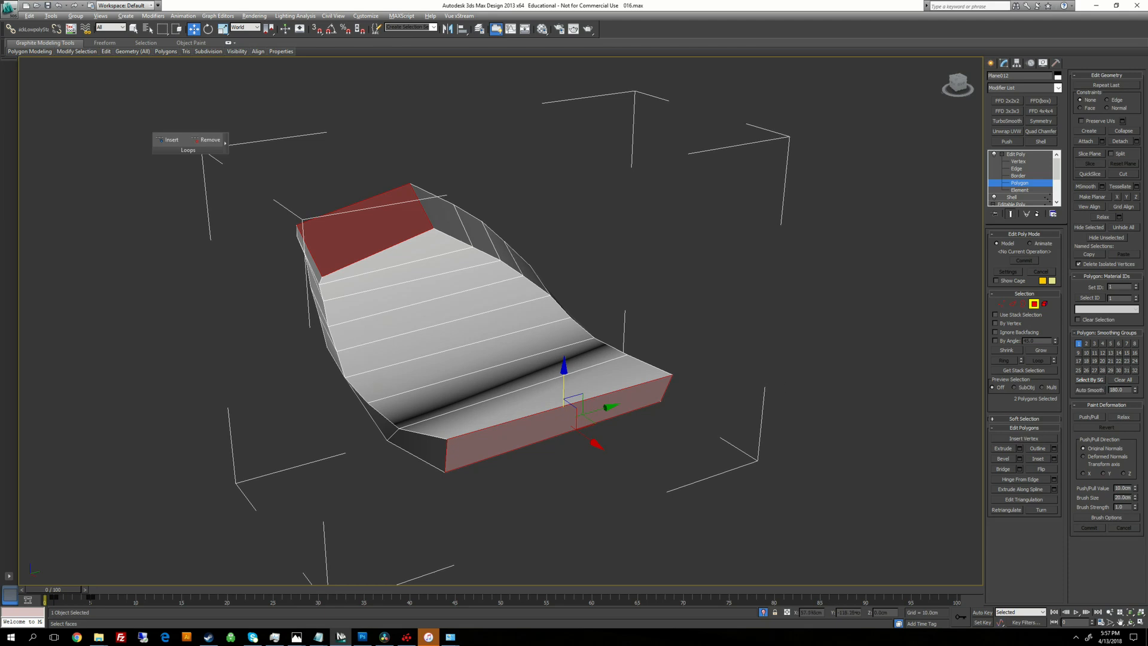
middle_click_drag(589, 413, 616, 334, "alt")
left_click(1020, 154)
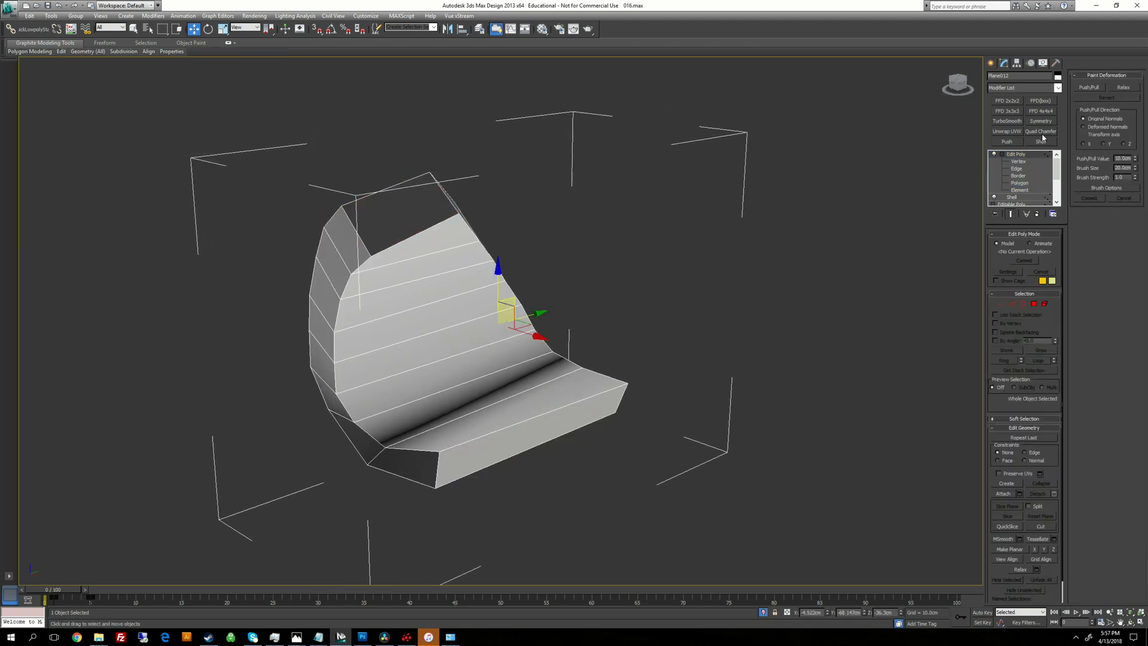
Step: Try a new Quad Chamfer modifier above the short strip's Edit Poly, check the shading all around and remove it
left_click(1041, 134)
middle_click_drag(687, 263, 737, 257, "alt")
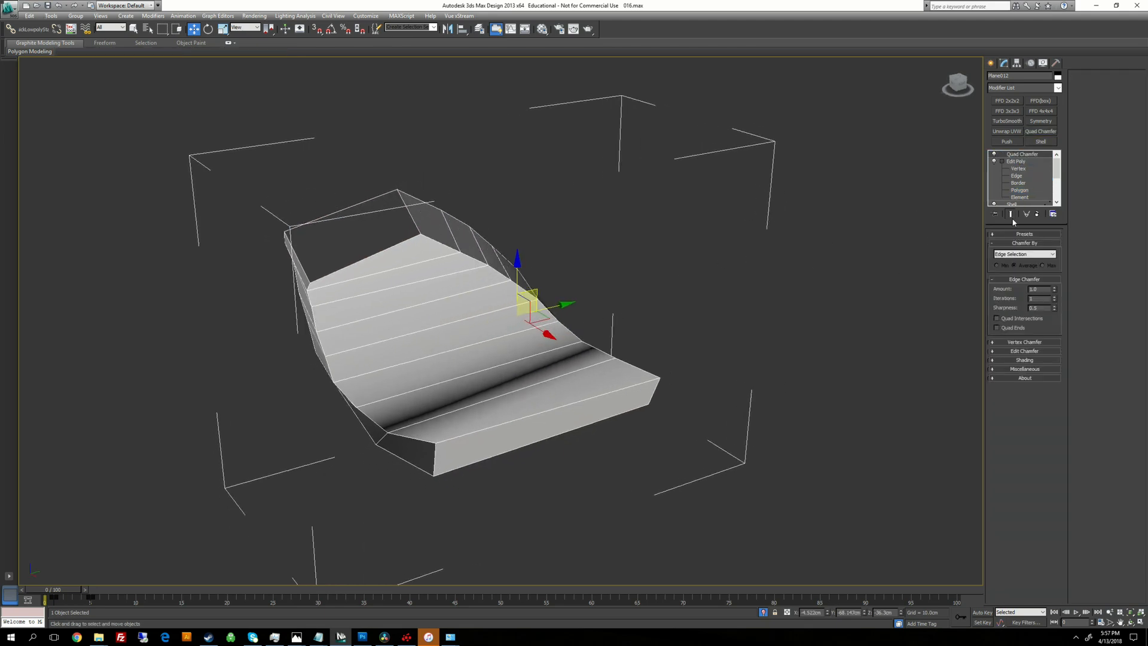
left_click(1011, 162)
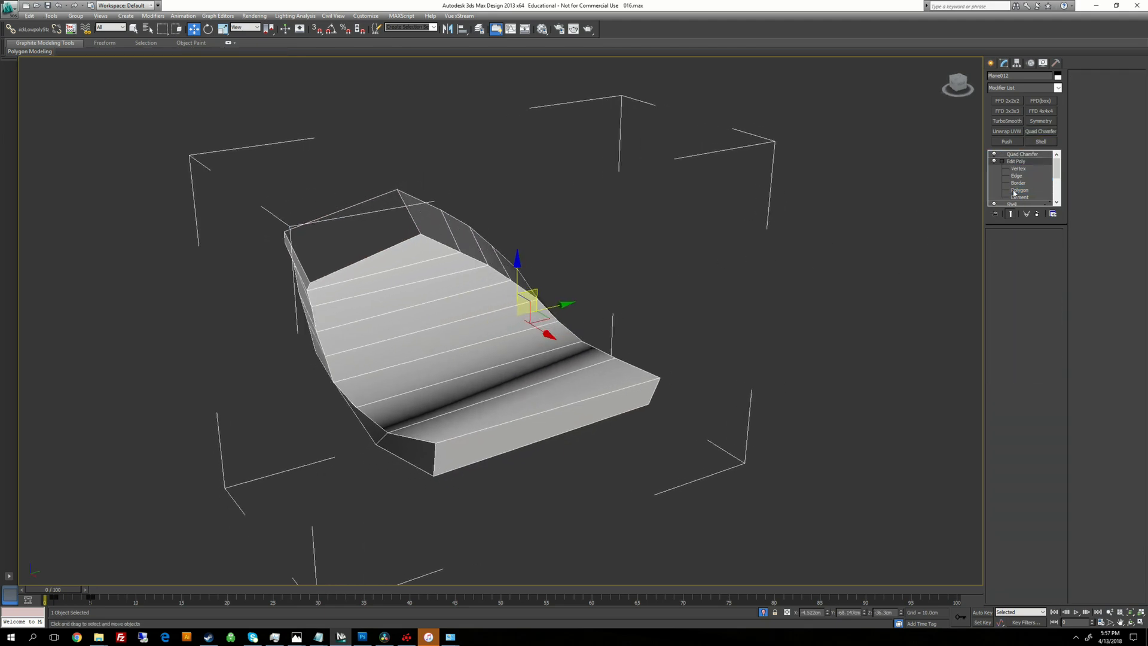
left_click(1021, 155)
middle_click_drag(688, 299, 789, 269, "alt")
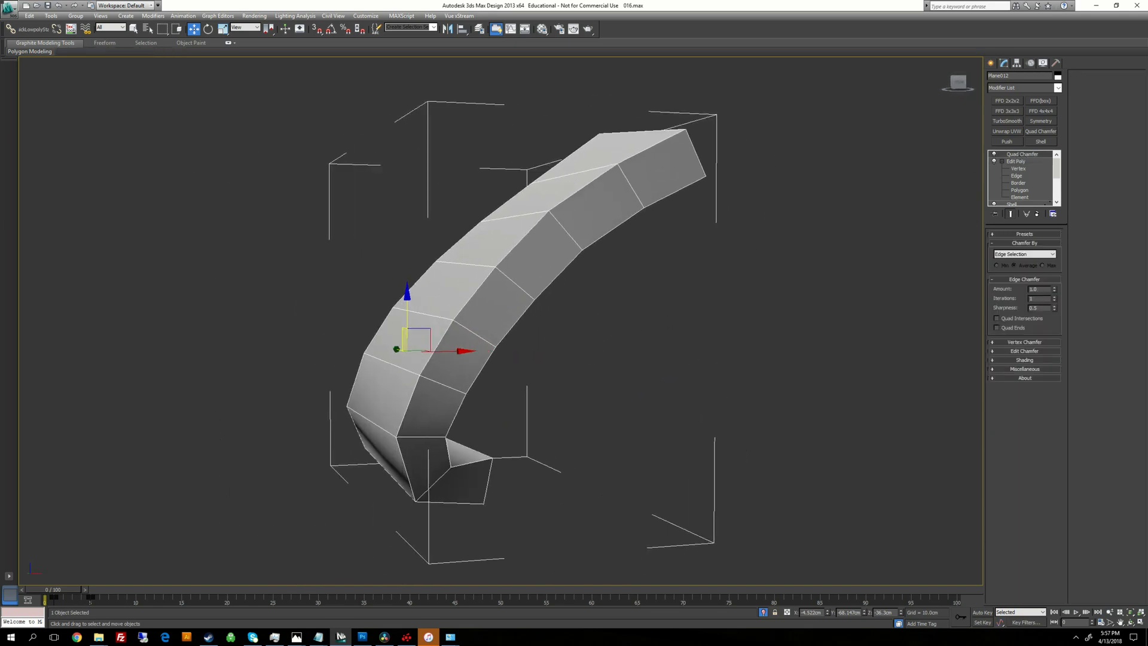
middle_click_drag(896, 200, 819, 227, "alt")
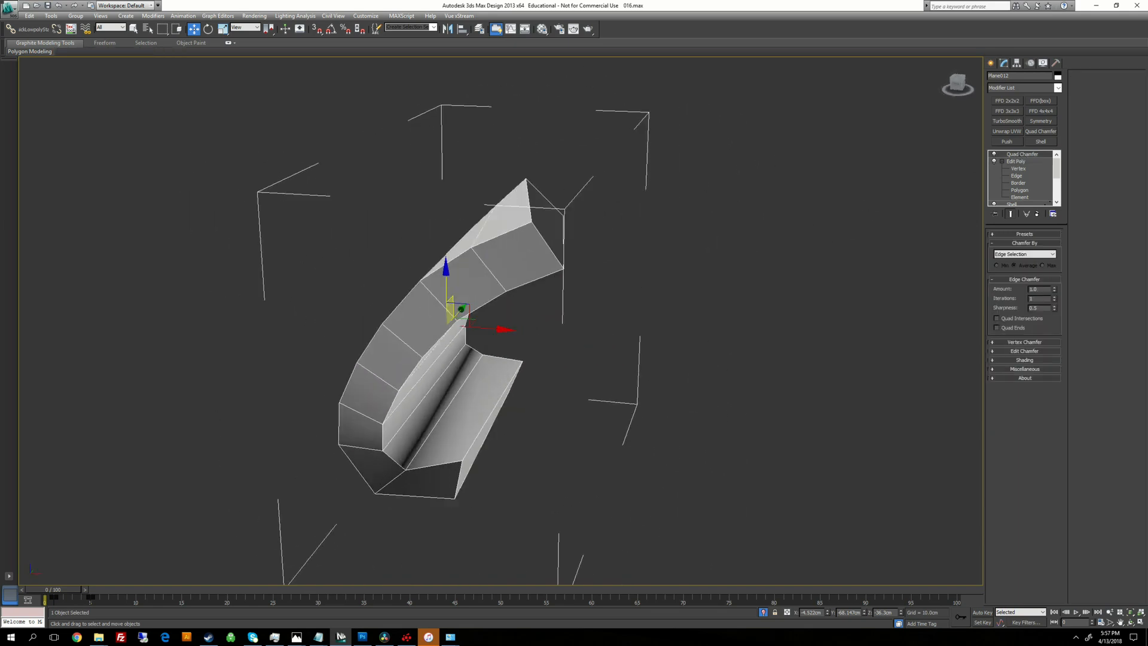
mouse_move(837, 239)
middle_mouse_down("alt")
mouse_move(819, 149)
mouse_move(711, 234)
mouse_move(848, 210)
mouse_move(825, 221)
middle_mouse_up("alt")
left_click(1037, 215)
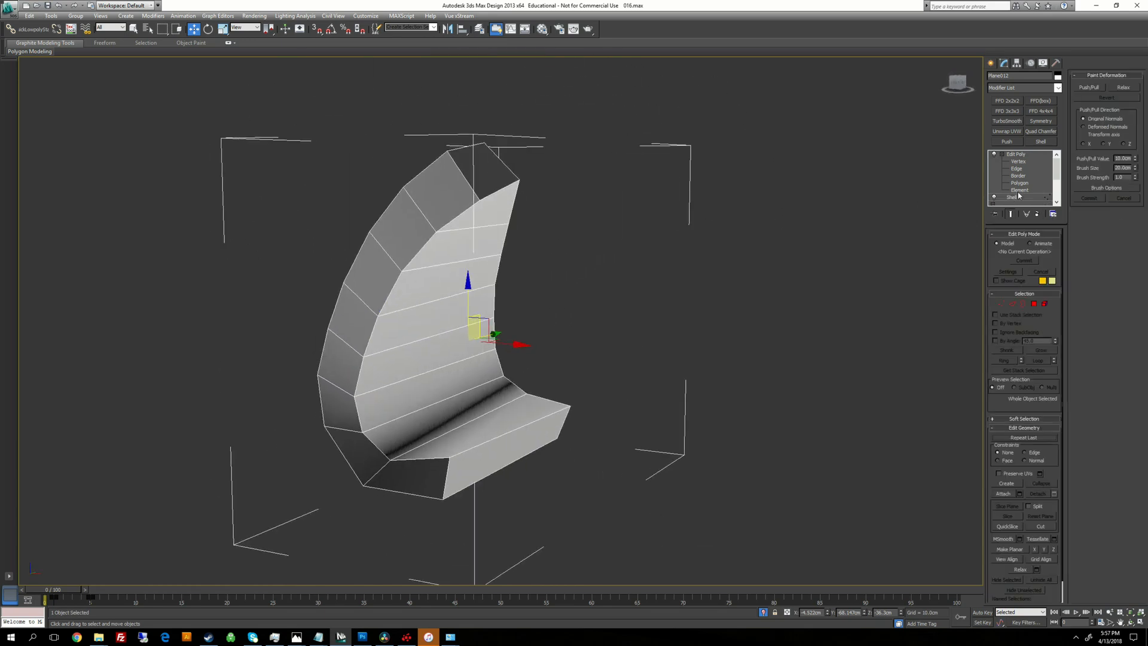
Step: Select the short strip as a whole element and clear all its smoothing groups
left_click(1020, 184)
middle_click_drag(612, 263, 612, 295, "alt")
scroll(612, 295, "down", 2)
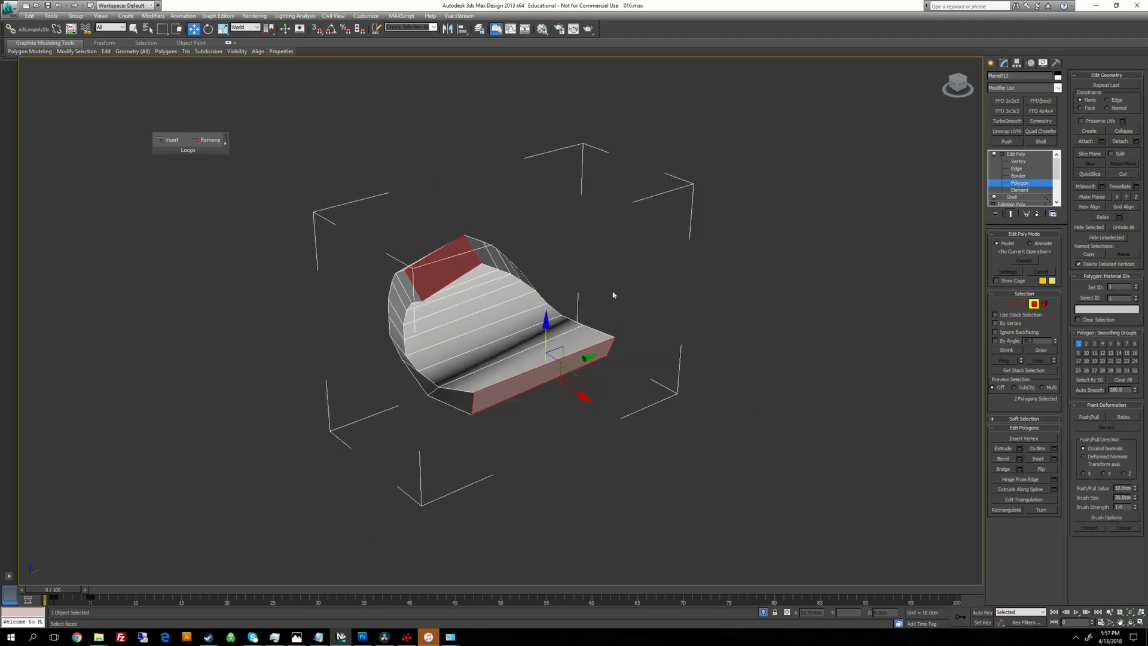
left_click(1021, 190)
left_click(488, 313)
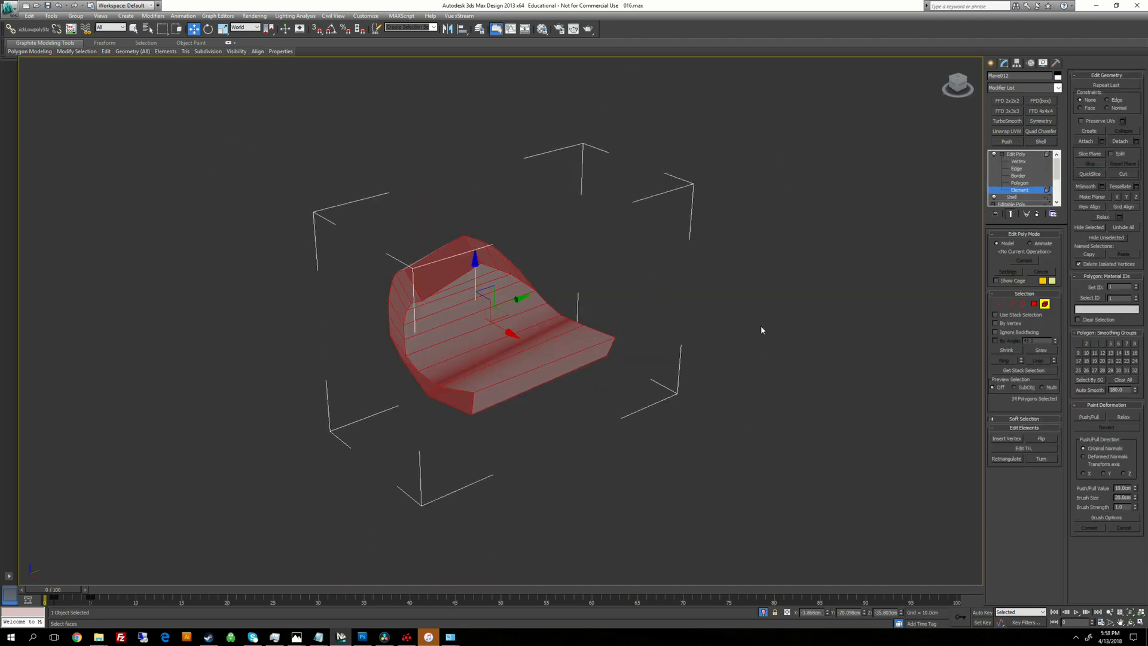
left_click(1122, 381)
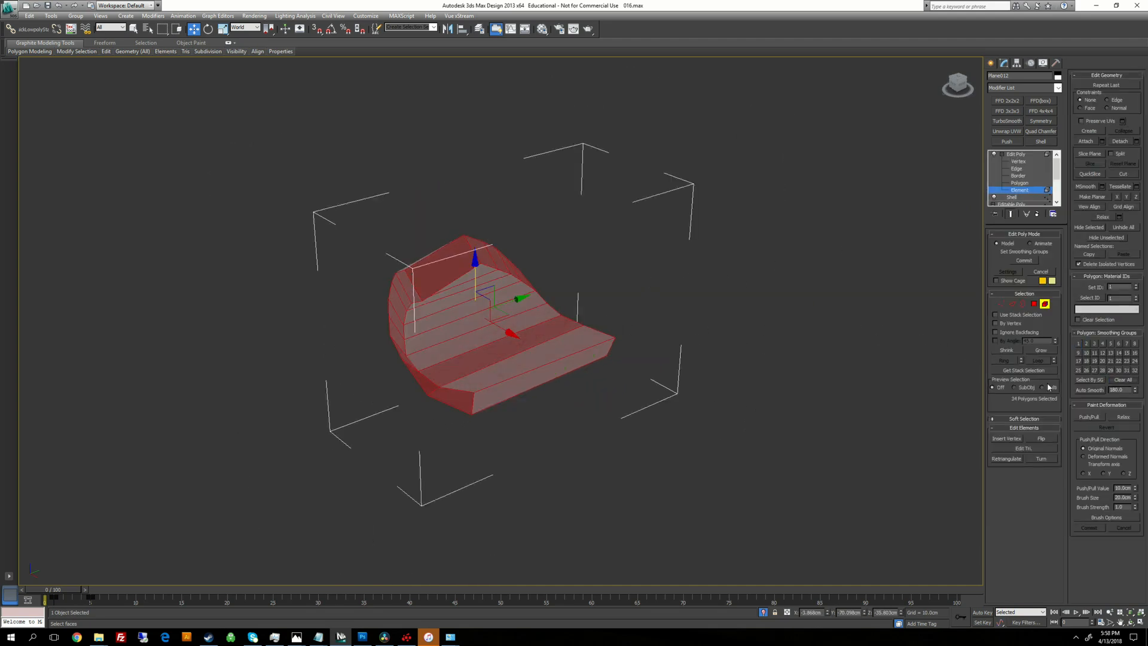
Step: Return to polygon editing, reselect the short strip's inner and outer faces without the end caps and auto-smooth them
left_click(1024, 183)
middle_click_drag(643, 300, 606, 260, "alt")
left_click(607, 258)
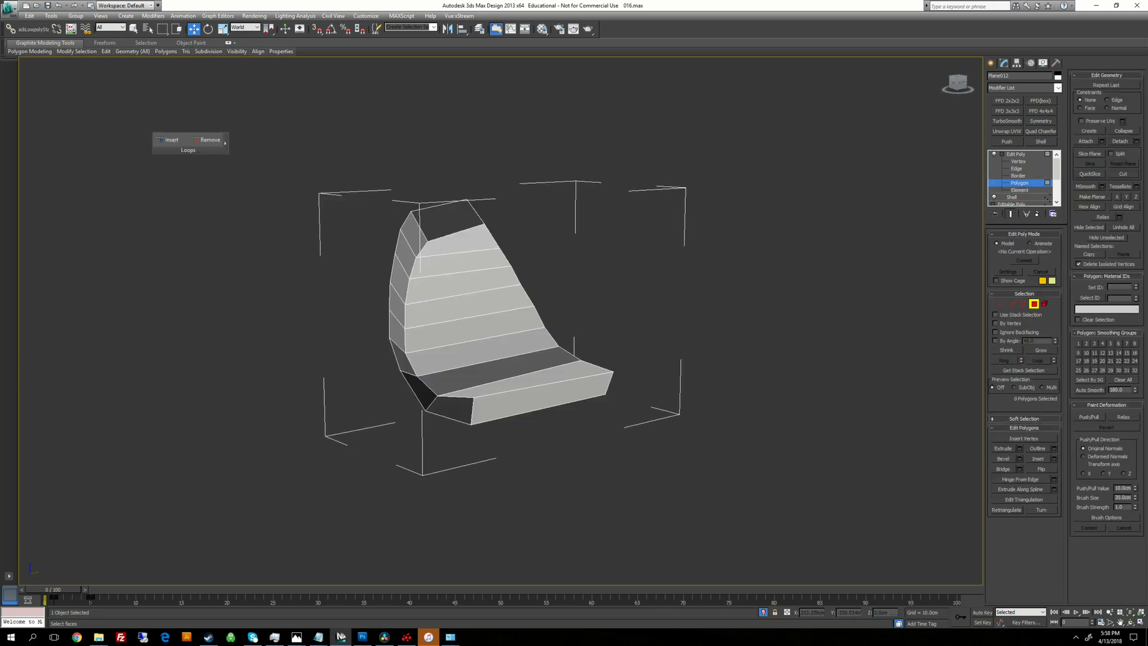
key("q")
left_click(459, 242)
left_click(461, 260, "shift")
middle_click_drag(463, 263, 456, 250, "alt")
left_click(547, 403, "alt")
left_click(445, 208, "alt")
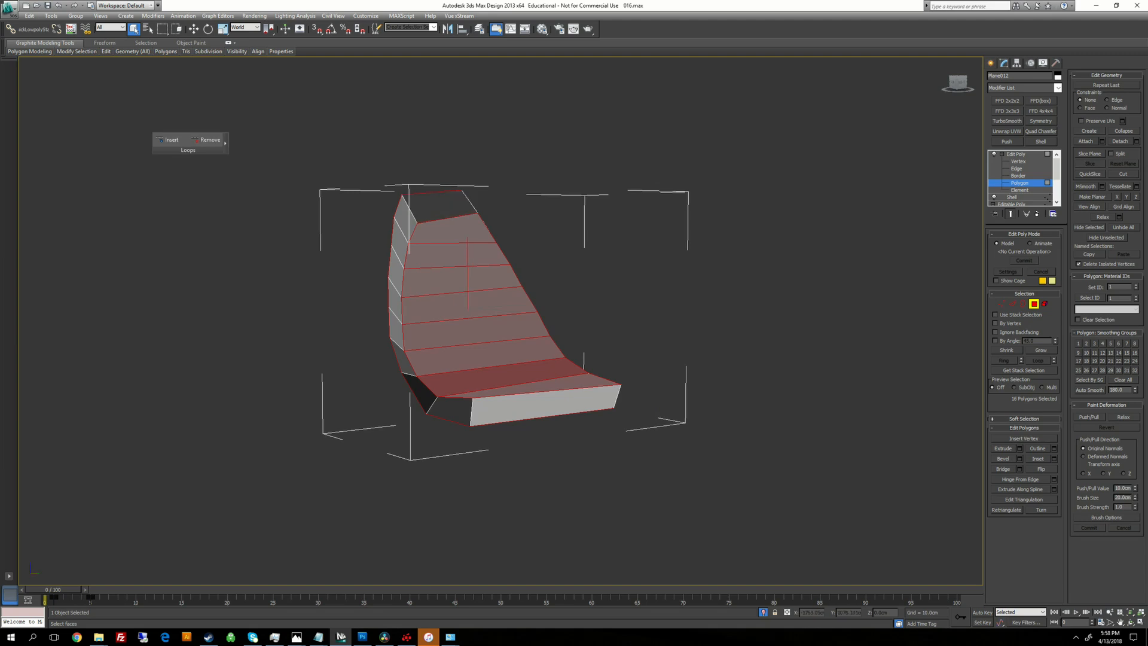
left_click(1085, 391)
Step: Clear the selection, select the side faces along both long edges without the end caps and auto-smooth them
middle_click_drag(640, 314, 676, 321, "alt")
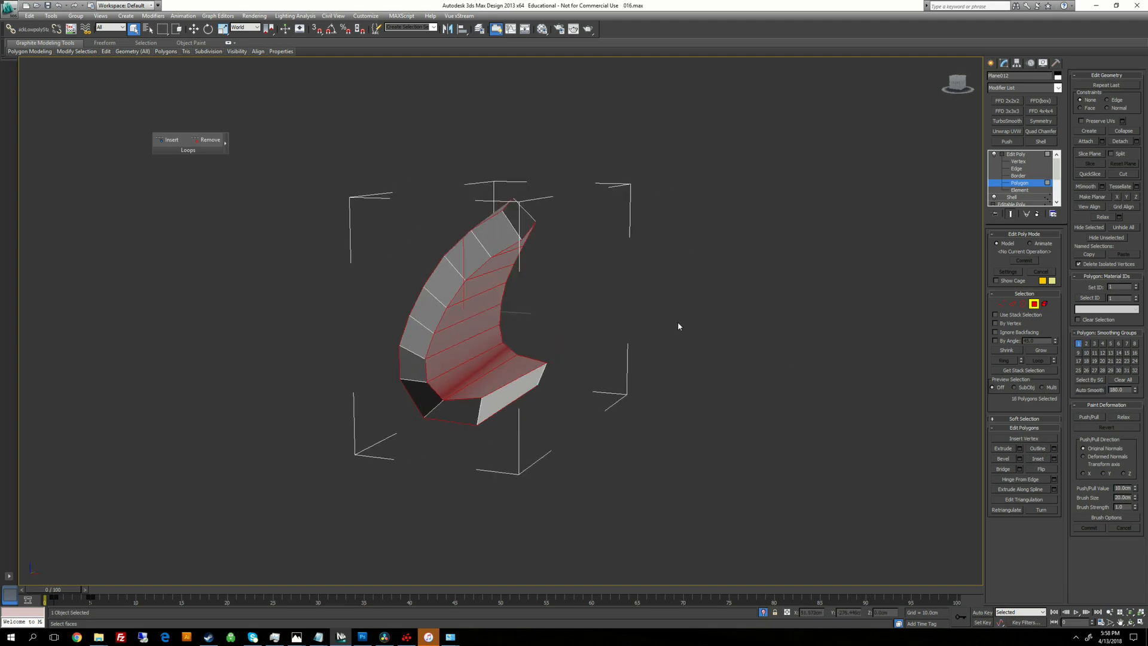
left_click(677, 321)
left_click(495, 235)
left_click(468, 256, "shift")
middle_click_drag(468, 256, 428, 252, "alt")
left_click(439, 229, "alt")
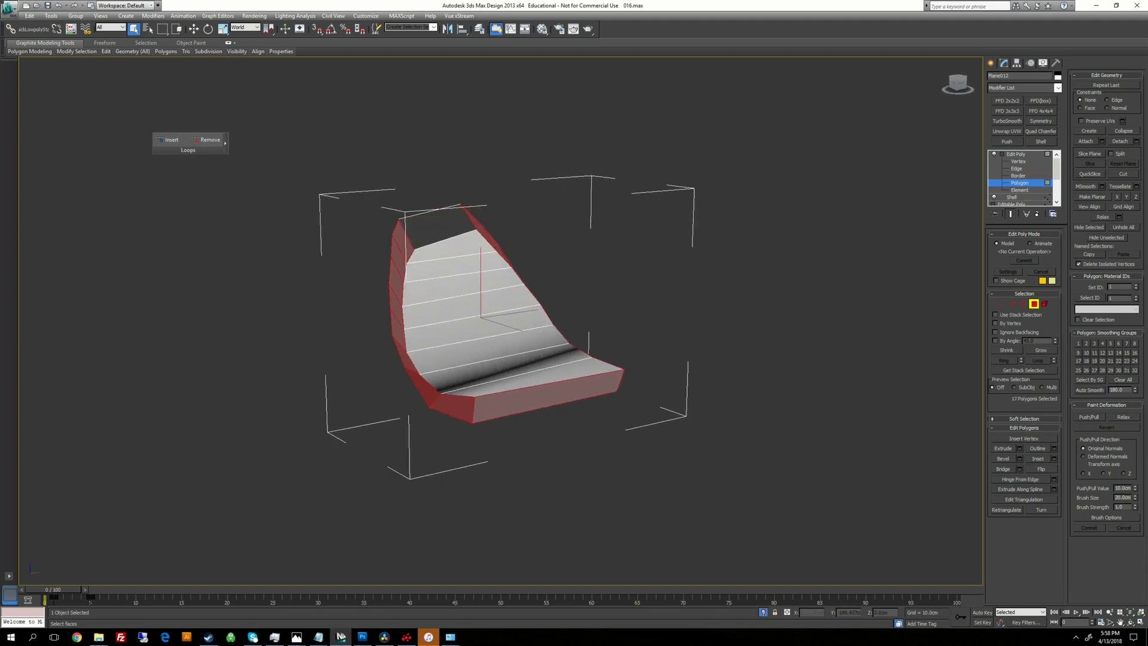
left_click(547, 399, "alt")
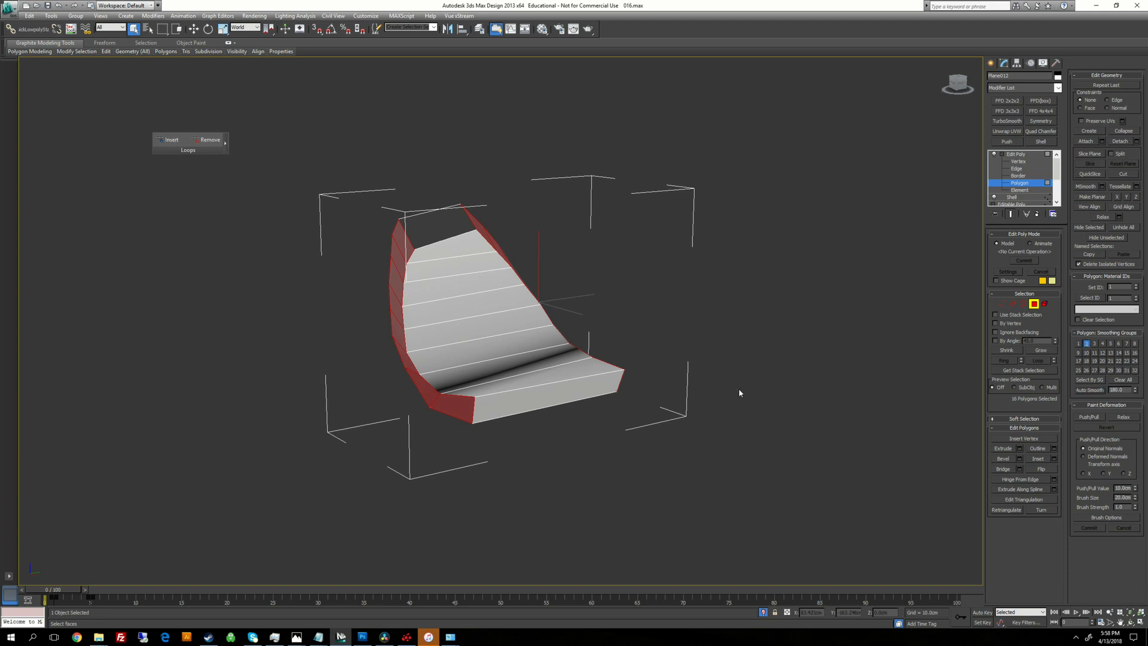
Step: Select the two end caps of the short strip and auto-smooth them
left_click(547, 397)
left_click(440, 229, "ctrl")
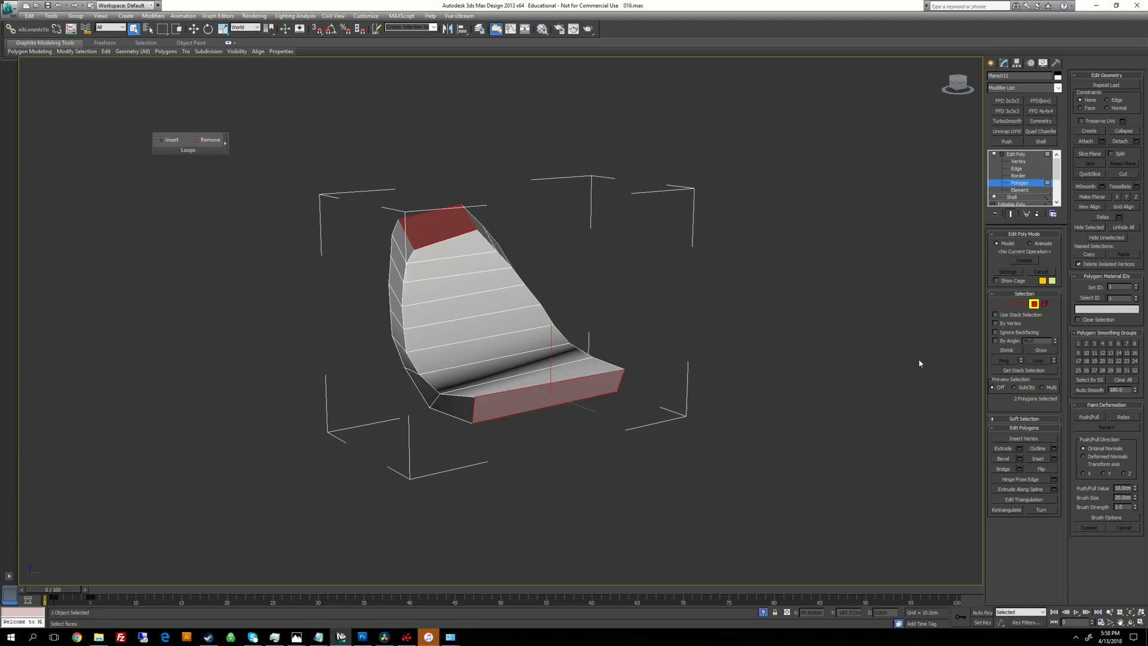
left_click(1090, 391)
middle_click_drag(676, 352, 694, 388, "alt")
Step: Leave polygon editing, paste the copied Quad Chamfer modifier onto the short strip and add TurboSmooth above it with iterations raised by one
left_click(1001, 155)
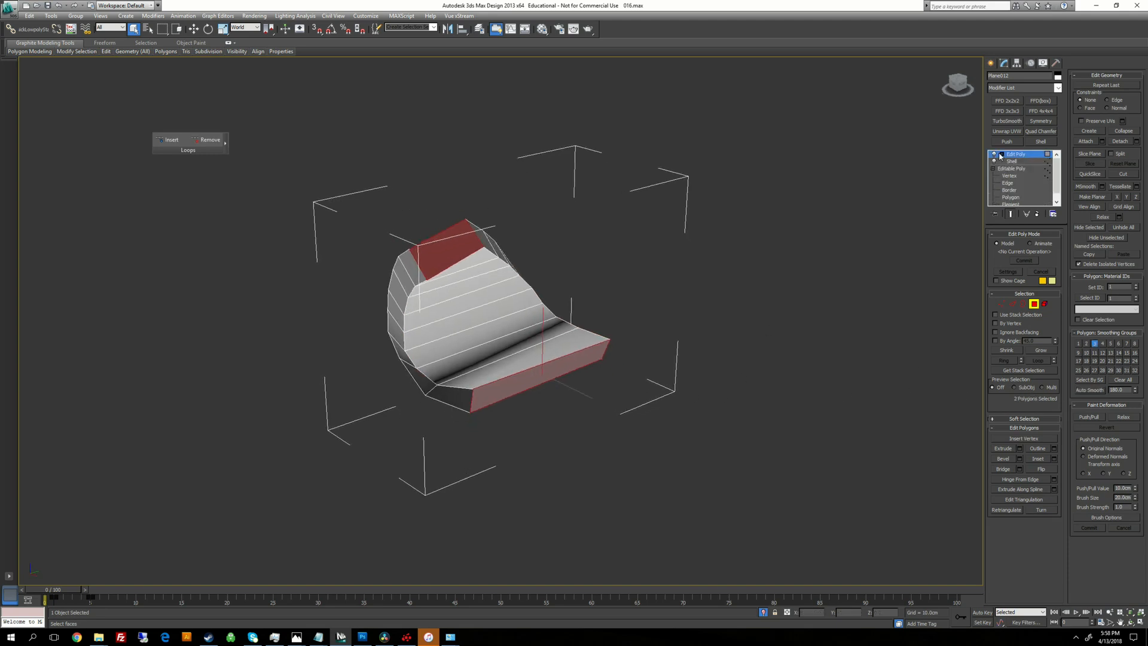
right_click(1016, 154)
left_click(1006, 155)
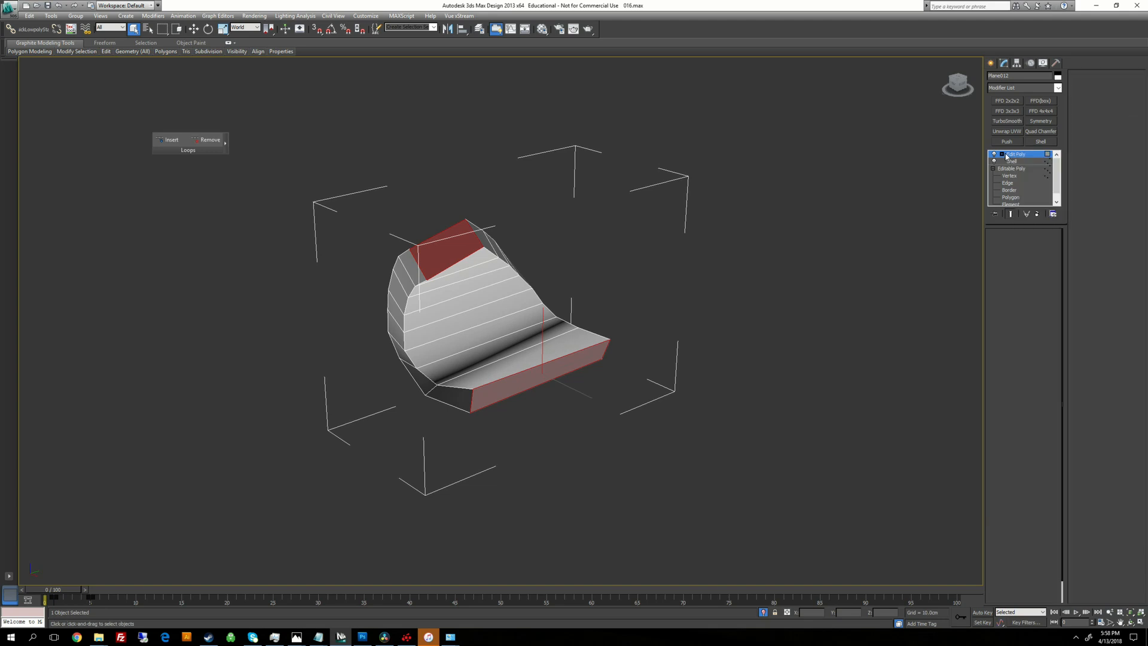
left_click(1002, 154)
left_click(1019, 183)
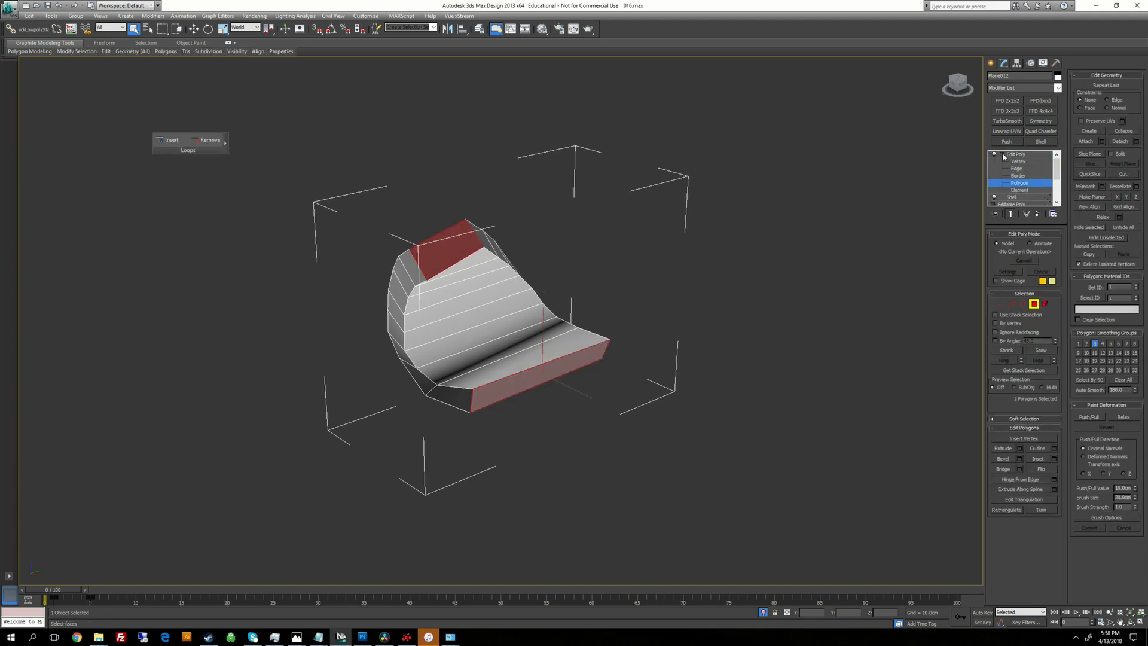
left_click(1016, 155)
left_click(1002, 154)
right_click(1005, 156)
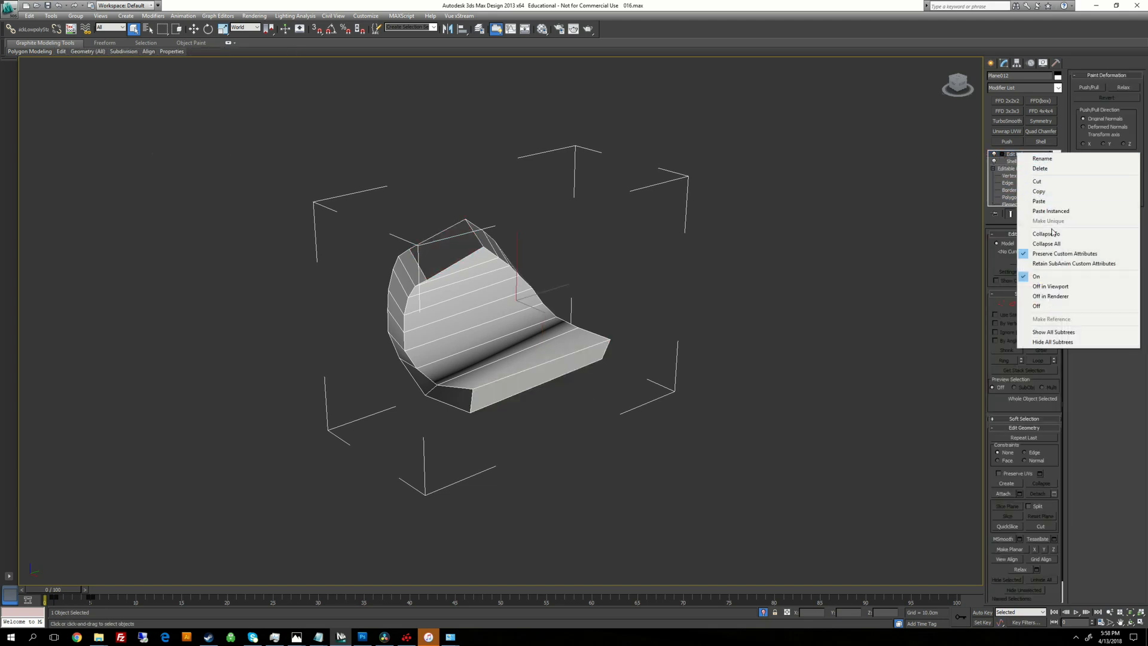
left_click(1043, 210)
mouse_move(679, 289)
middle_mouse_down("alt")
mouse_move(852, 274)
mouse_move(670, 290)
middle_mouse_up("alt")
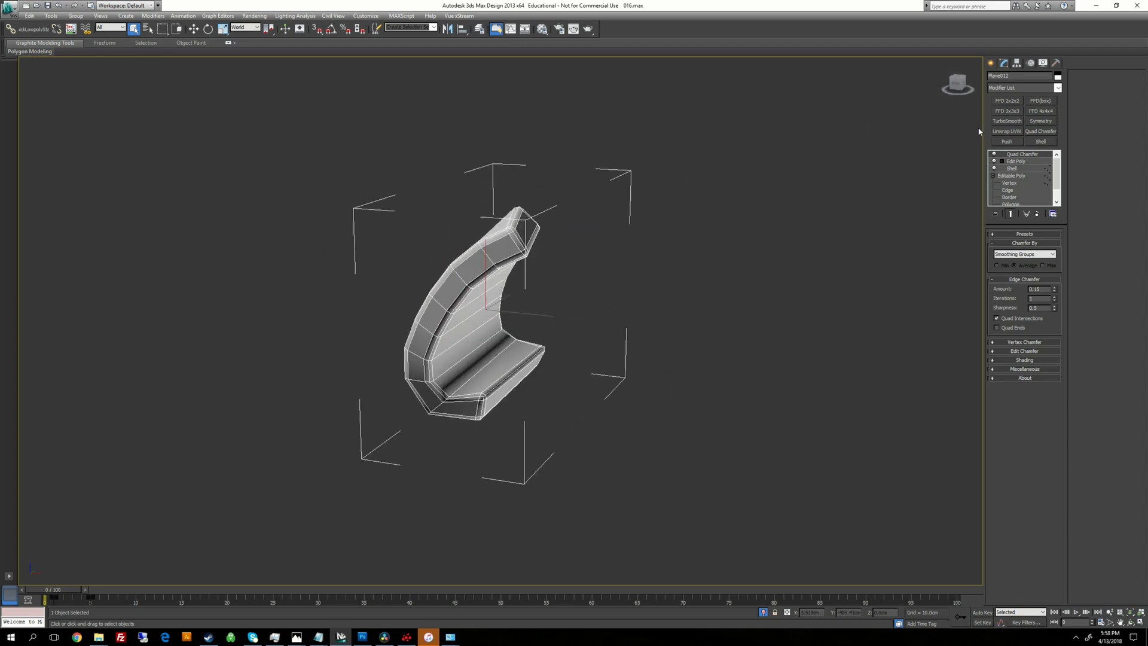
left_click(1006, 121)
left_click(1054, 247)
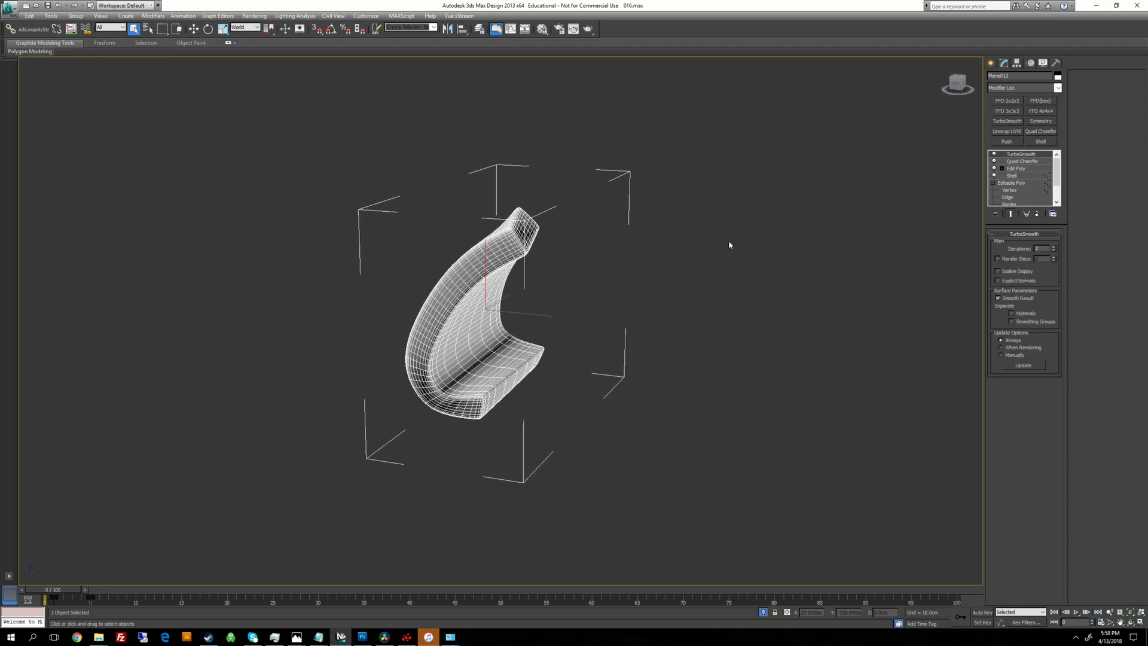
Step: End the isolation, select the neighbouring unsmoothed strip next to the finished short strip and isolate it
right_click(728, 241)
left_click(732, 167)
middle_click_drag(733, 168, 719, 156)
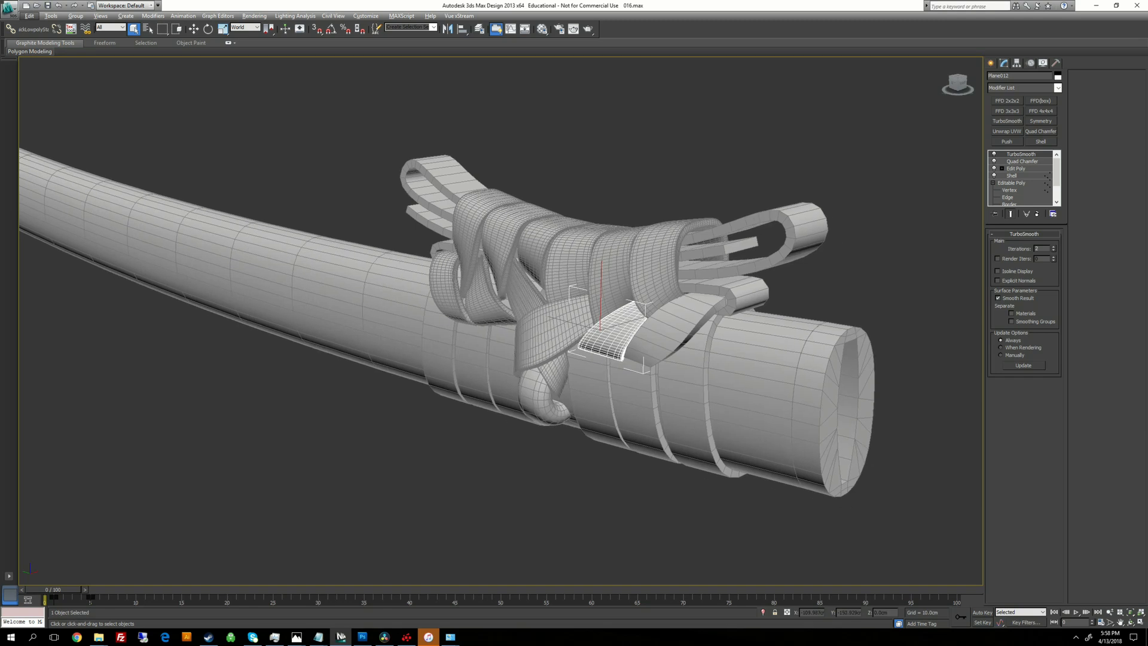
left_click(723, 157)
left_click(683, 328)
right_click(775, 145)
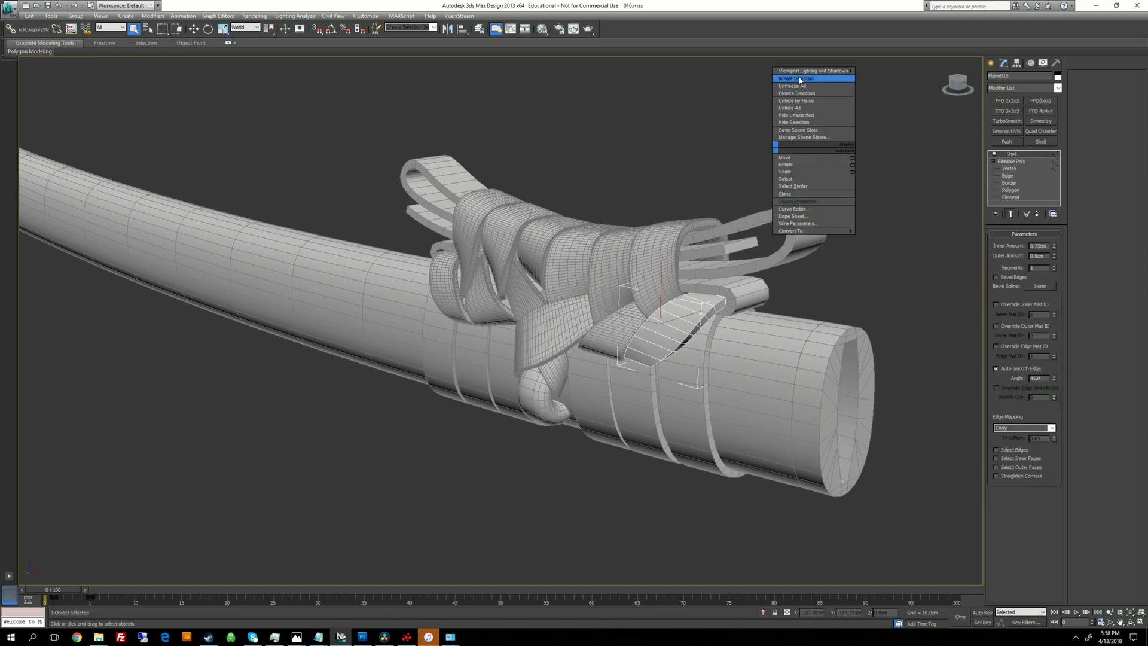
left_click(797, 90)
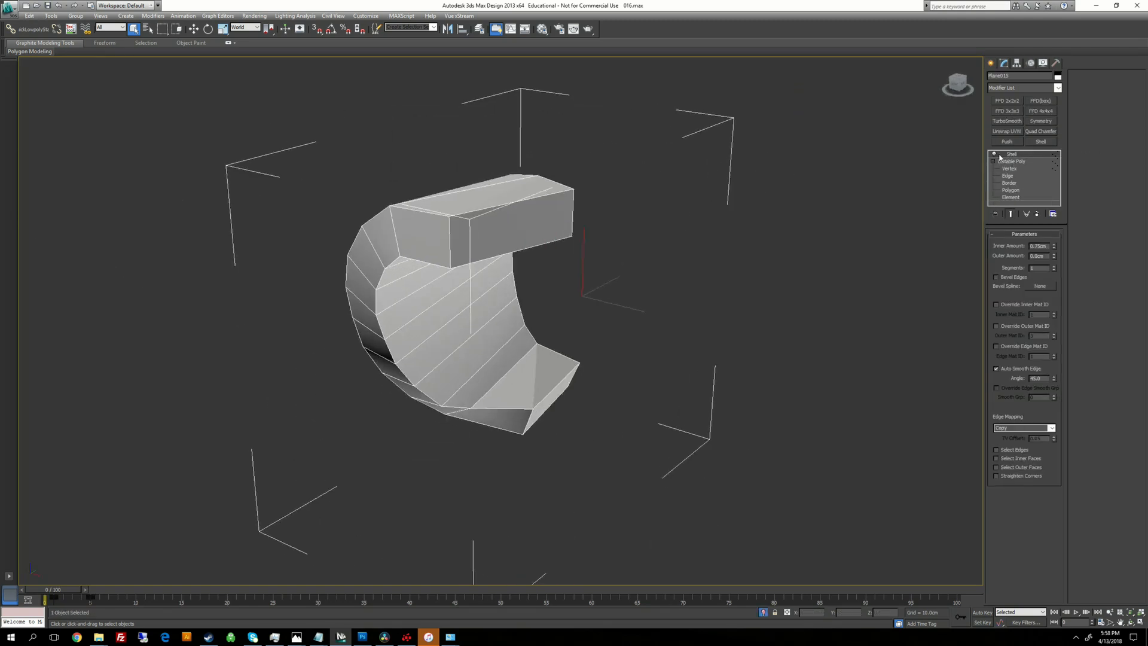
Step: Add an Edit Poly modifier above the isolated strip's Shell
left_click(1008, 91)
key("e")
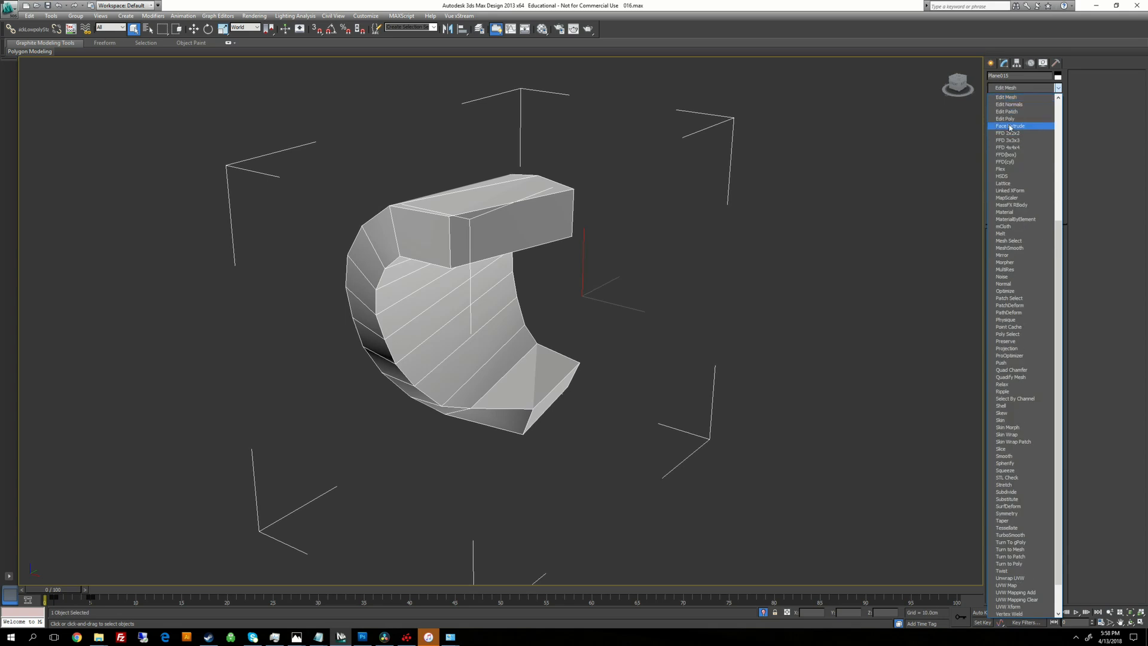
left_click(1009, 124)
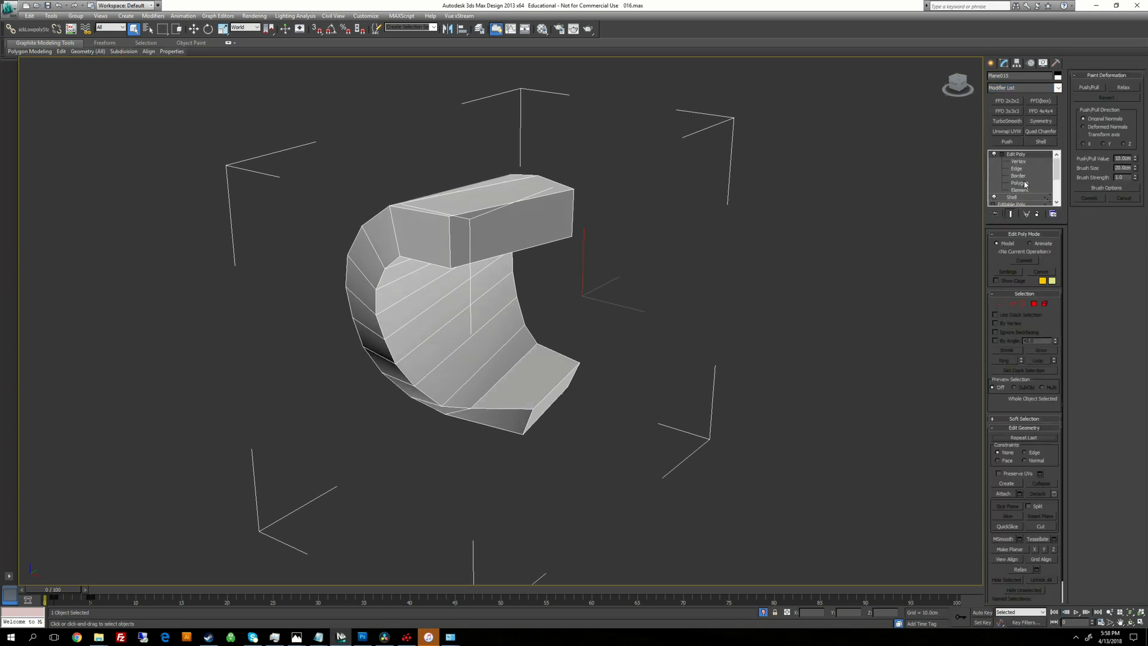
Step: Select the isolated strip's outer and inner faces as one polygon loop without the two end caps and auto-smooth them at 180
left_click(1025, 184)
left_click(502, 192)
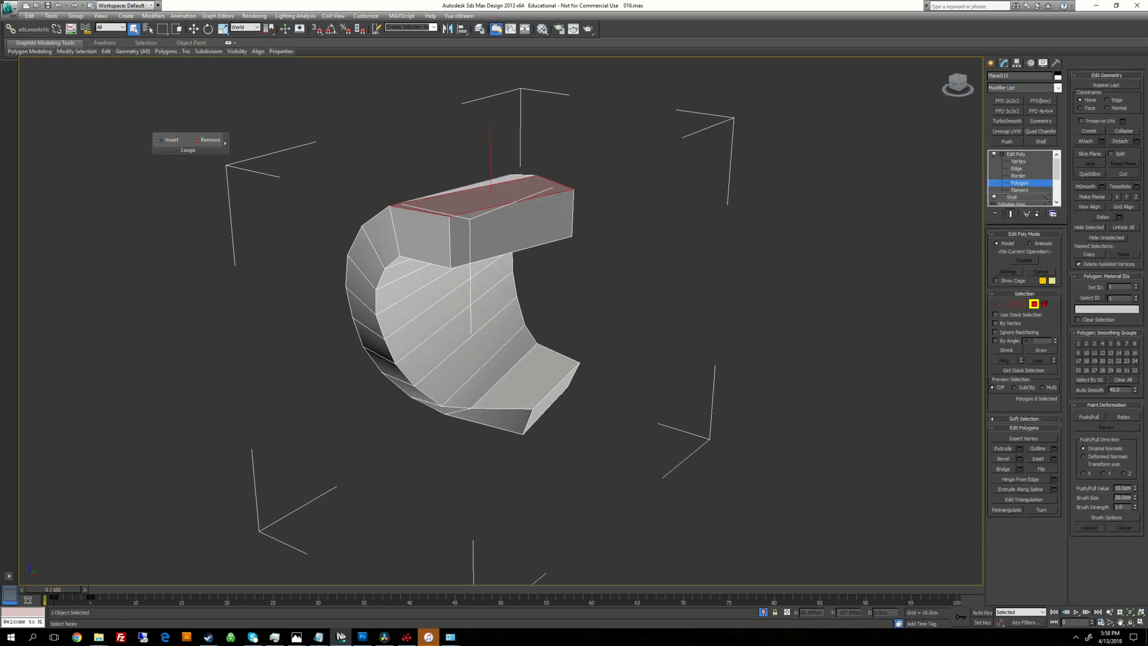
middle_click_drag(574, 257, 577, 359, "alt")
left_click(512, 238, "shift")
middle_click_drag(676, 371, 690, 272, "alt")
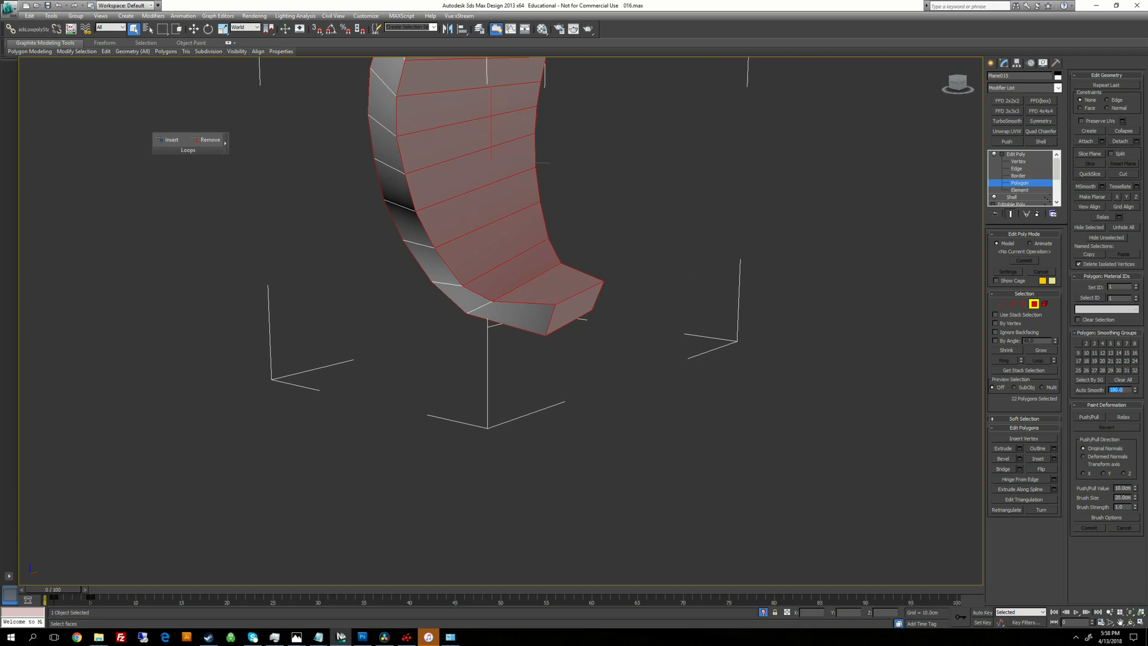
middle_click_drag(697, 206, 680, 262)
scroll(680, 261, "down", 3)
left_click(519, 170, "alt")
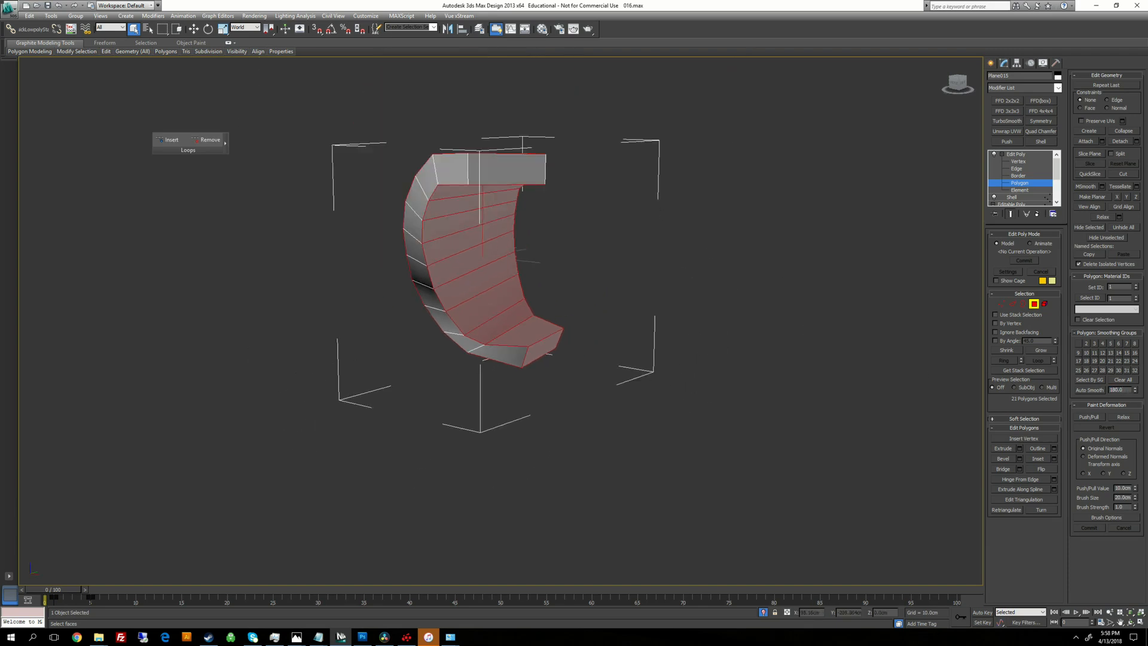
left_click(542, 347, "alt")
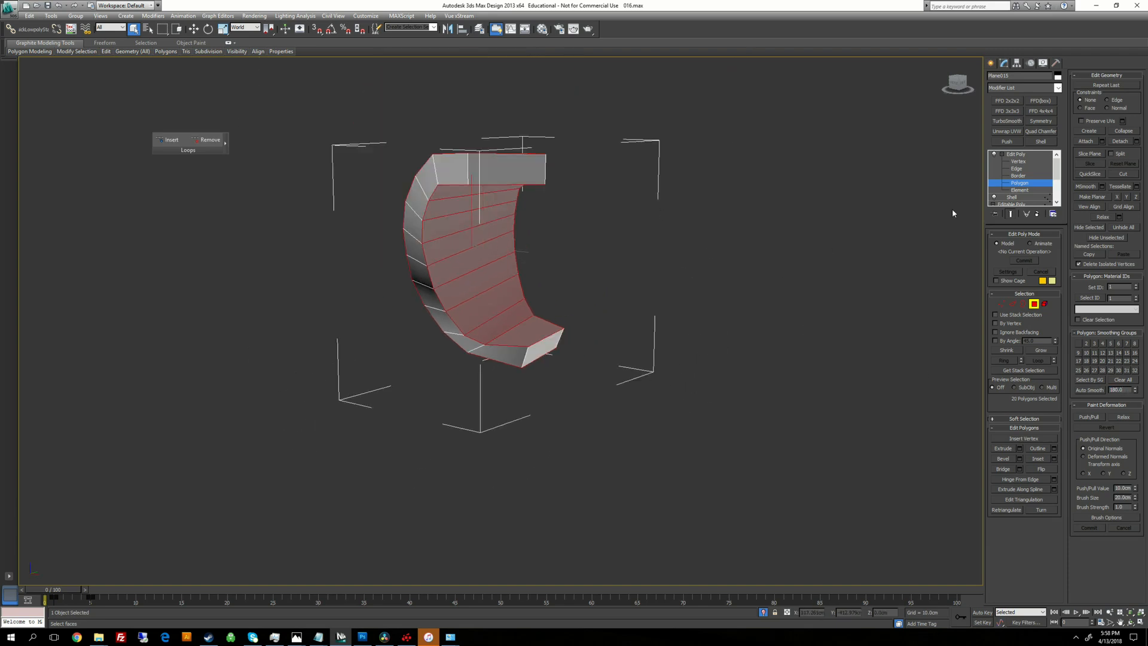
left_click(1102, 392)
Step: Select the strip's side faces all around, leaving out the two end caps, auto-smooth them and clear the selection
middle_click_drag(676, 251, 681, 293, "alt")
left_click(458, 201)
left_click(505, 200, "shift")
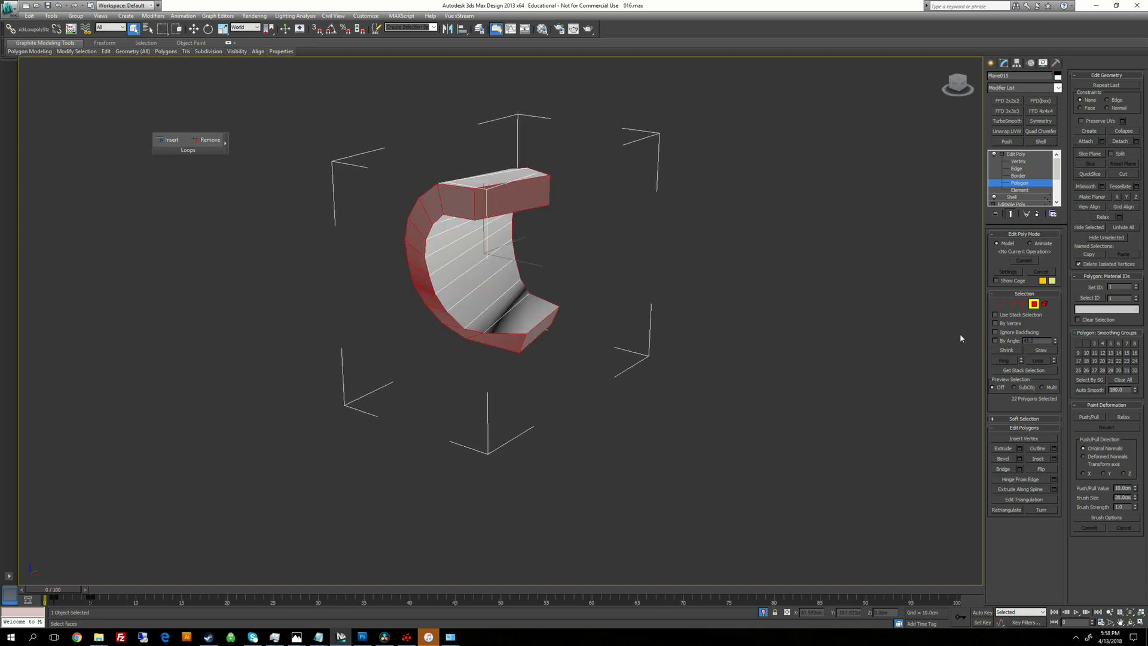
left_click(512, 190, "alt")
left_click(541, 331, "alt")
middle_click_drag(542, 329, 532, 287, "alt")
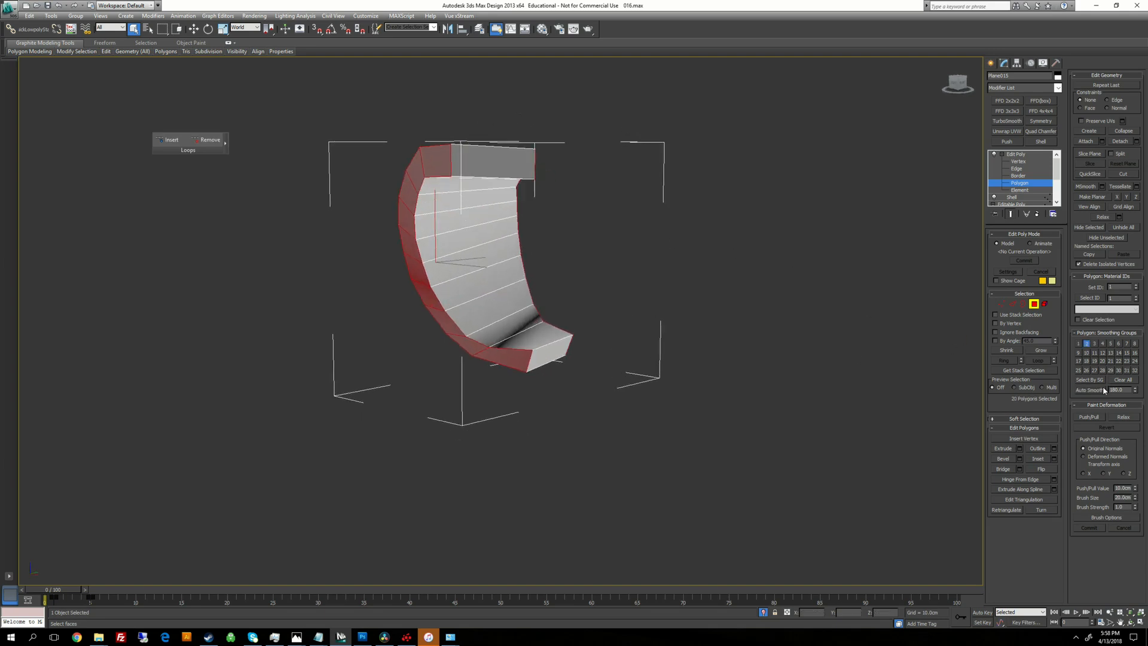
left_click(1103, 390)
left_click(794, 382)
Step: Select the strip's two end cap polygons and leave polygon editing at the Edit Poly level
left_click(549, 348)
left_click(493, 162, "ctrl")
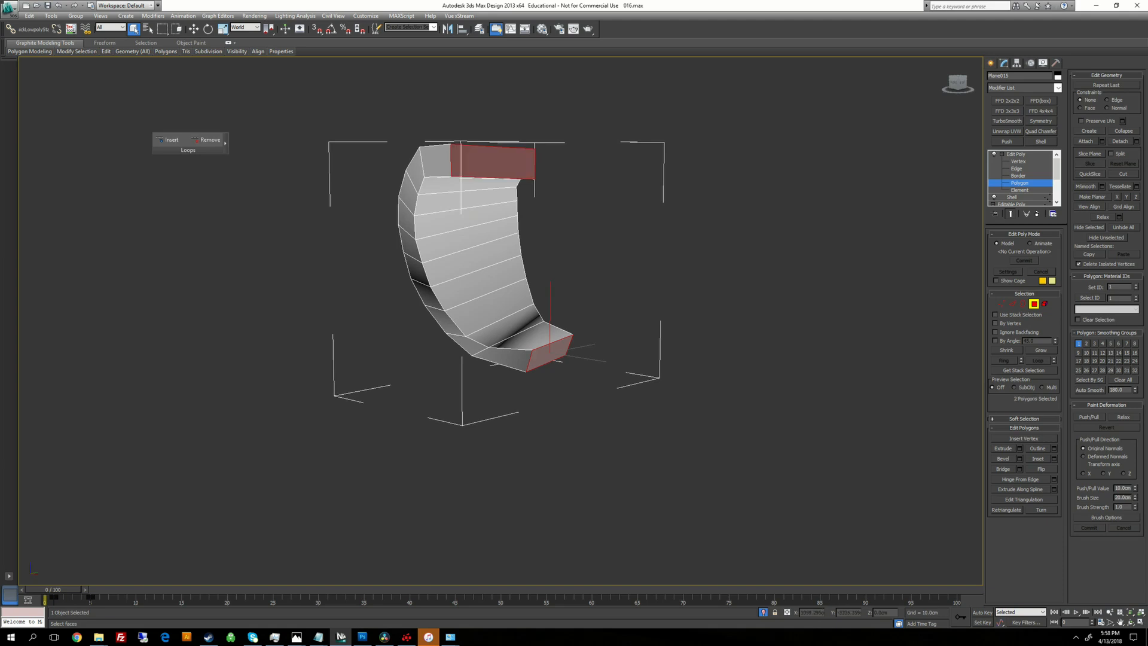
middle_click_drag(592, 227, 616, 178, "alt")
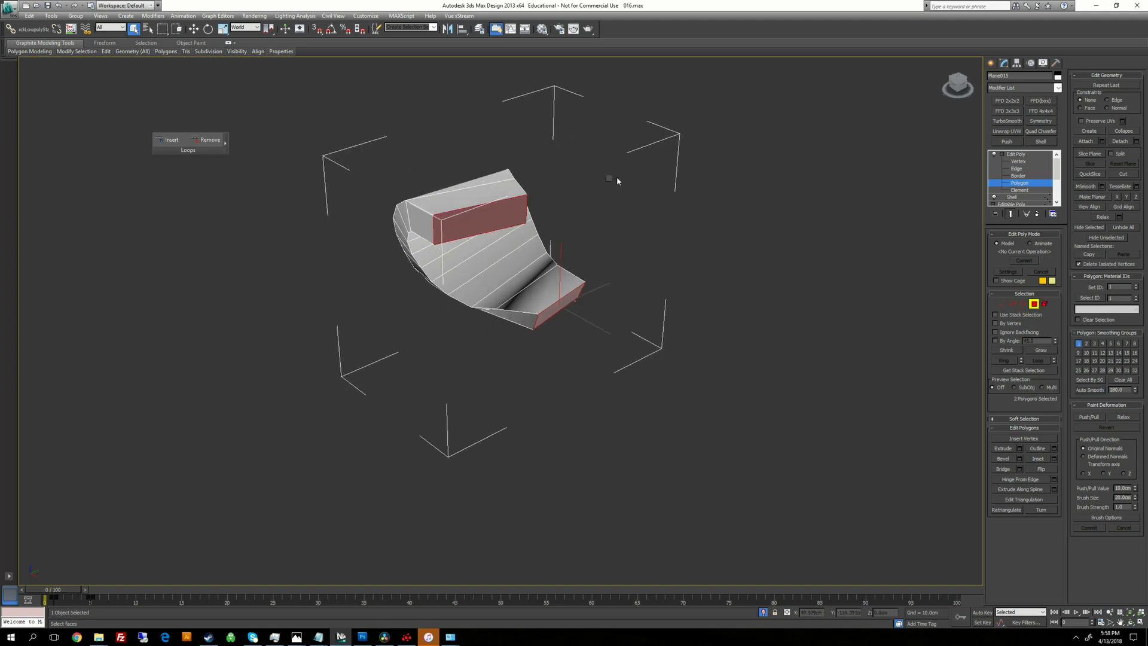
right_click(613, 176)
left_click(1020, 154)
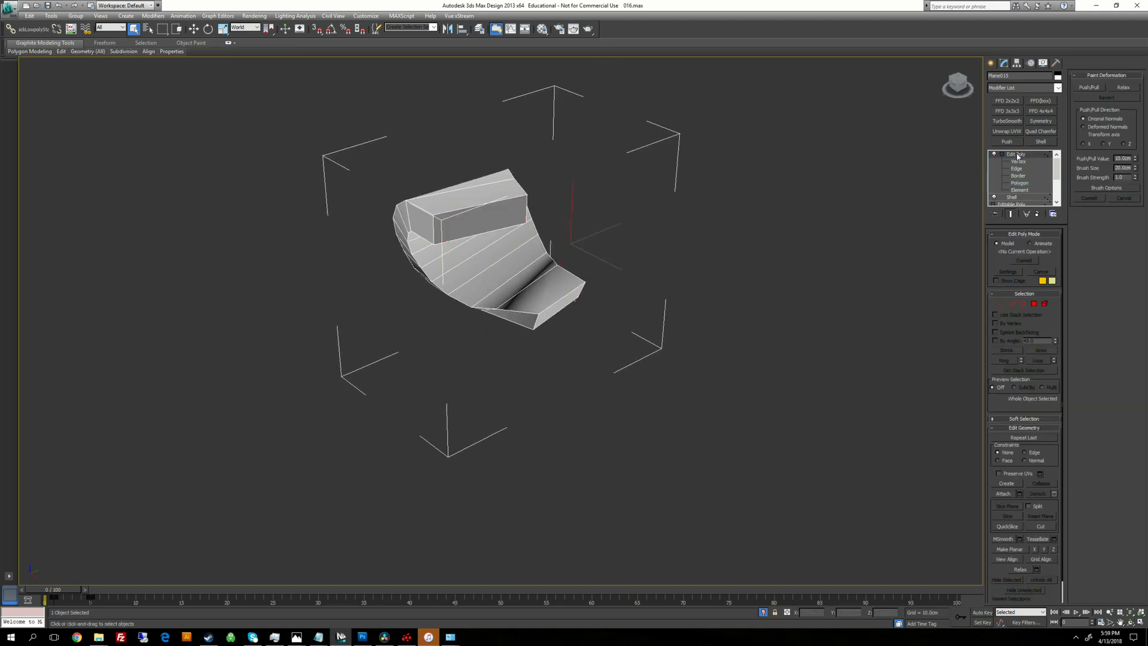
Step: Paste the copied Quad Chamfer modifier onto the curved strap piece and add TurboSmooth with 2 iterations
right_click(1016, 154)
left_click(1045, 202)
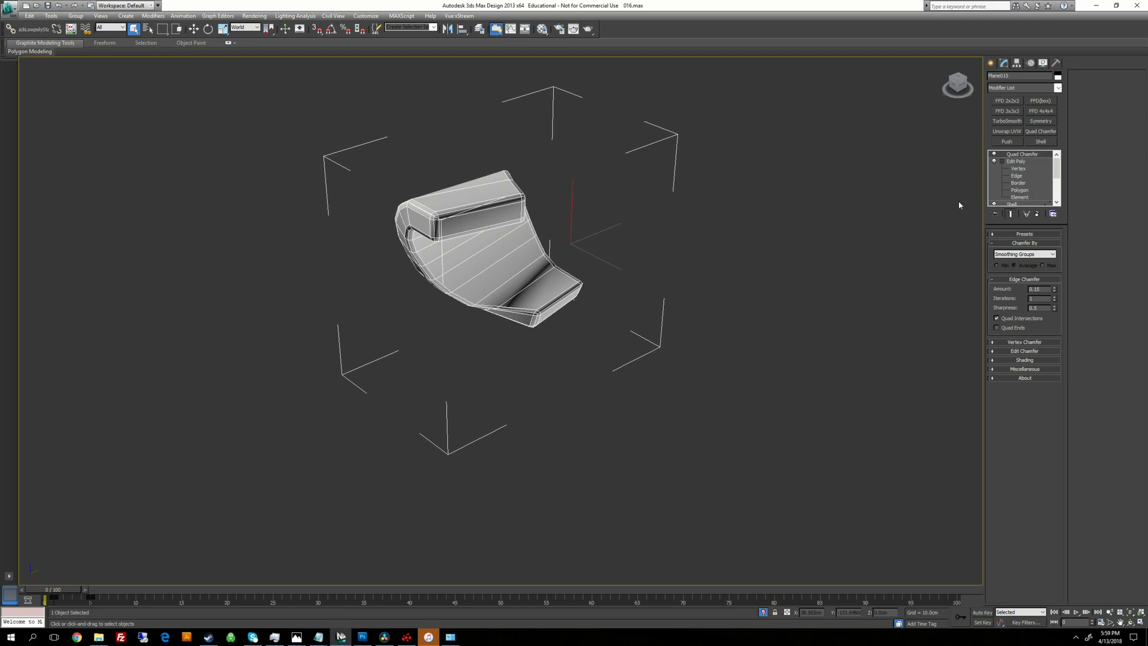
left_click(1009, 121)
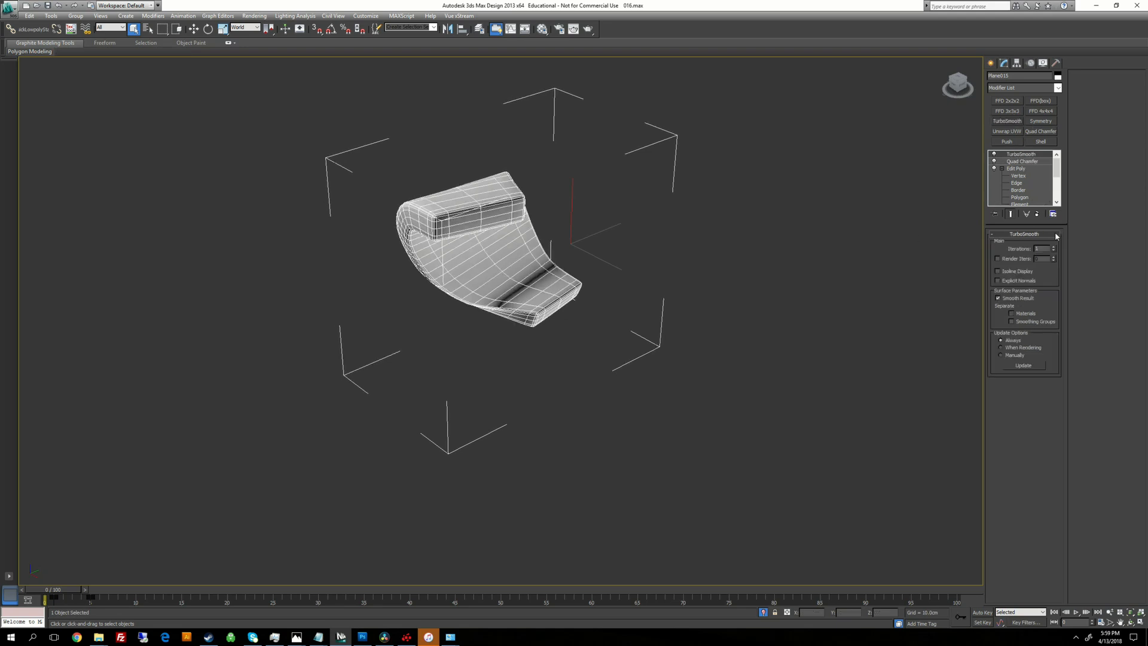
left_click(1054, 247)
middle_click_drag(675, 246, 693, 242, "alt")
Step: End isolation of the strap piece to show the full scabbard scene and clear the selection
right_click(684, 197)
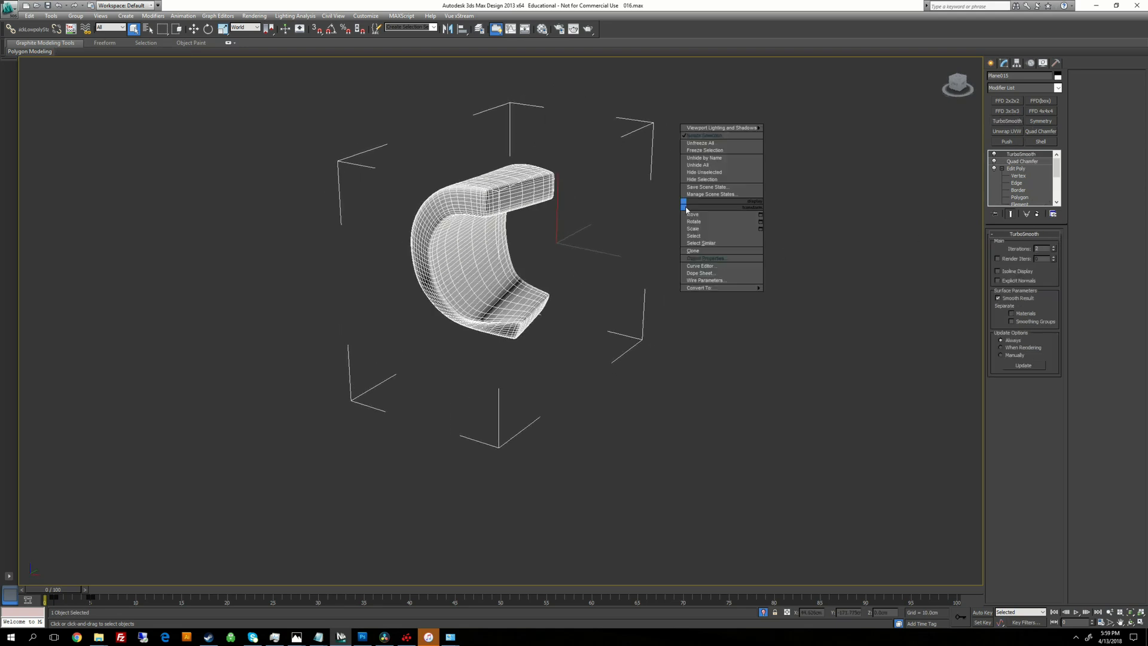
left_click(711, 136)
middle_click_drag(741, 179, 762, 178, "alt")
left_click(771, 159)
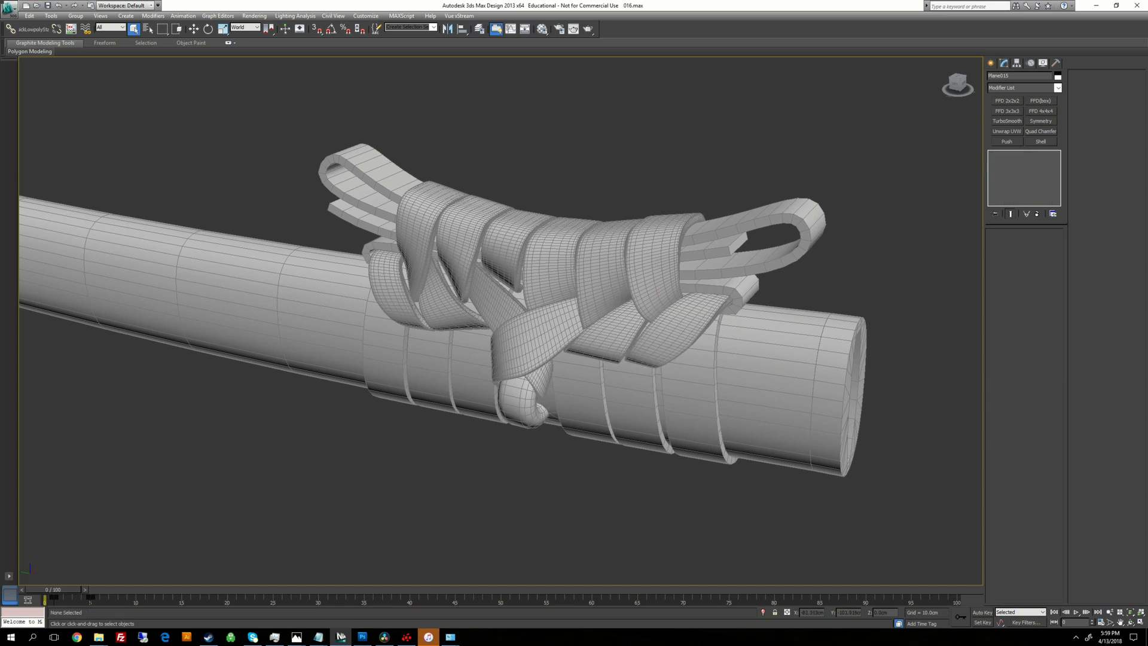
Step: Re-enable Quad Chamfer and TurboSmooth on the looped cord and on the short cord beneath it
left_click(804, 216)
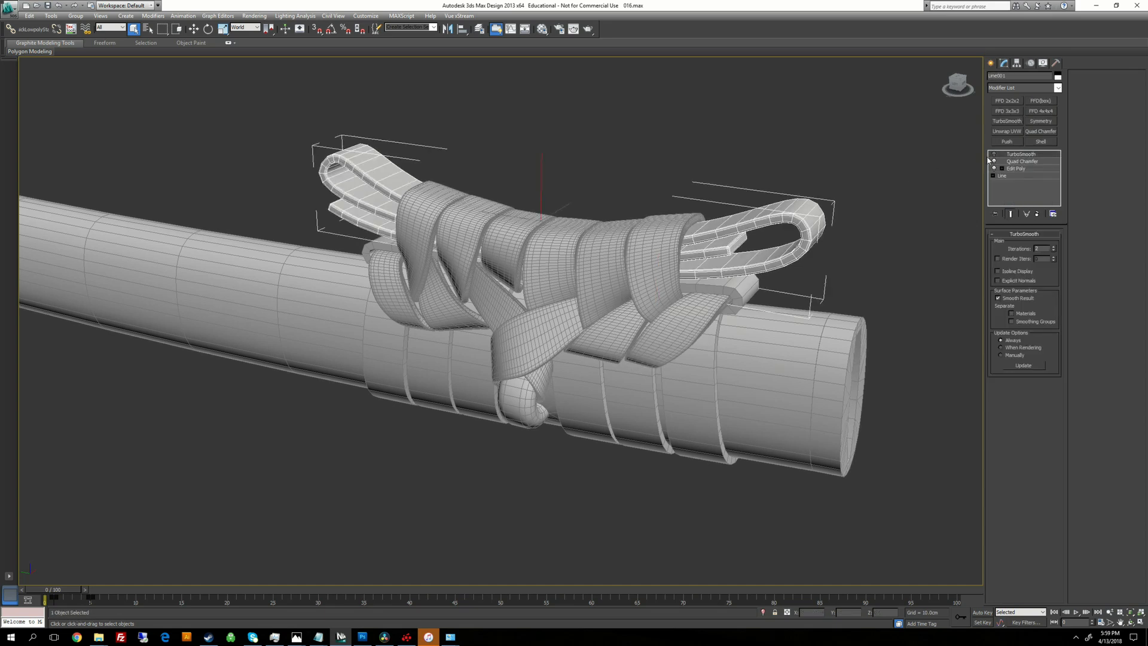
left_click(770, 284)
left_click(755, 286)
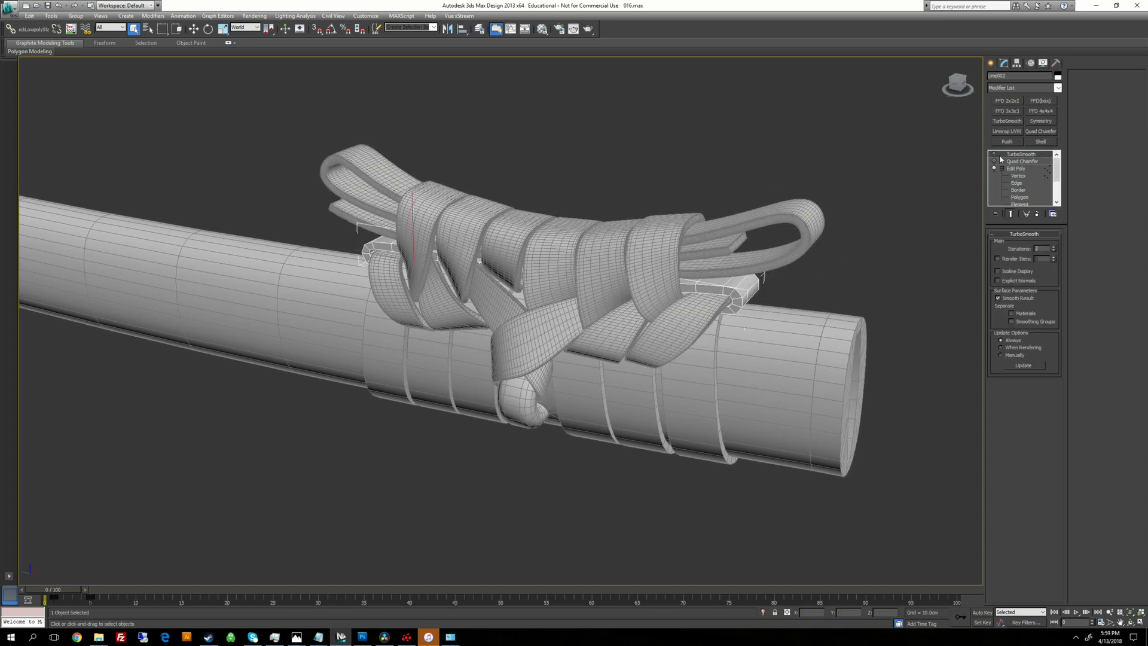
left_click(861, 201)
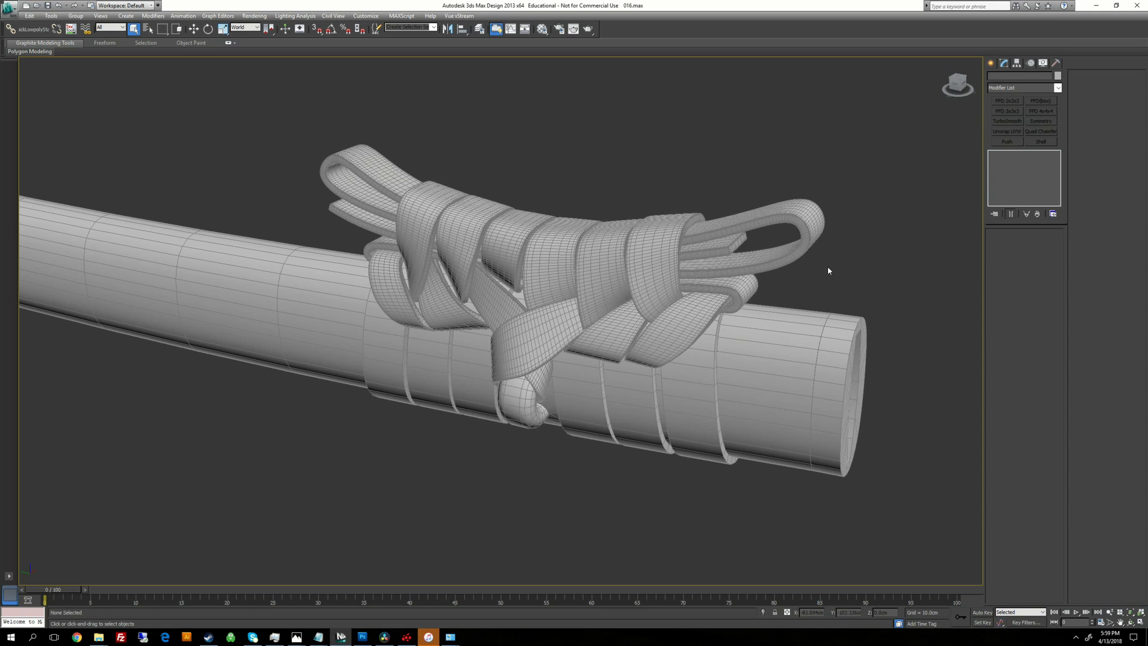
Step: Hide the edged-faces display and examine the smoothed cord knot on the scabbard from several angles and distances
key("F4")
scroll(598, 269, "down", 2)
left_click(580, 272)
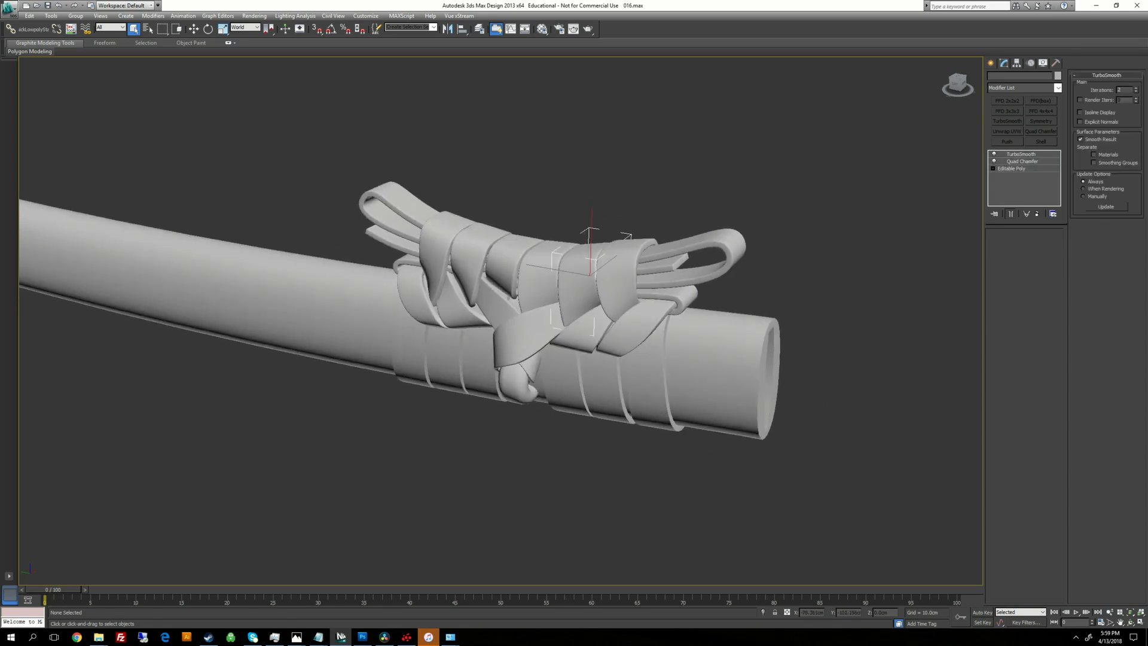
middle_click_drag(615, 270, 726, 217, "alt")
scroll(713, 254, "down", 2)
scroll(669, 216, "down", 3)
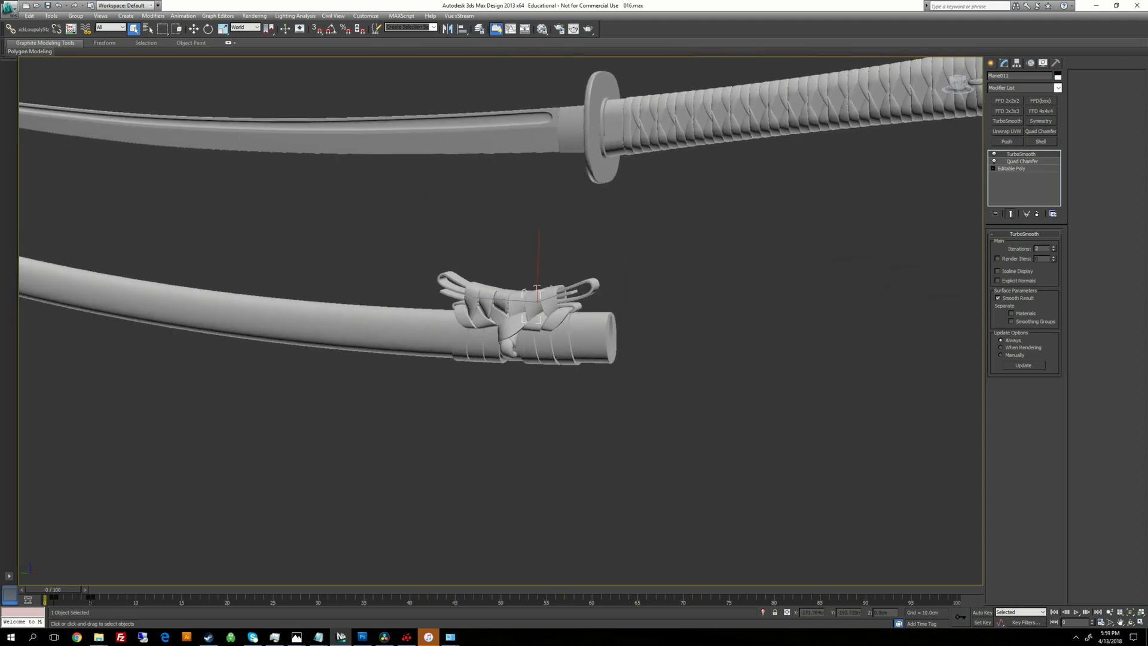
left_click(636, 292)
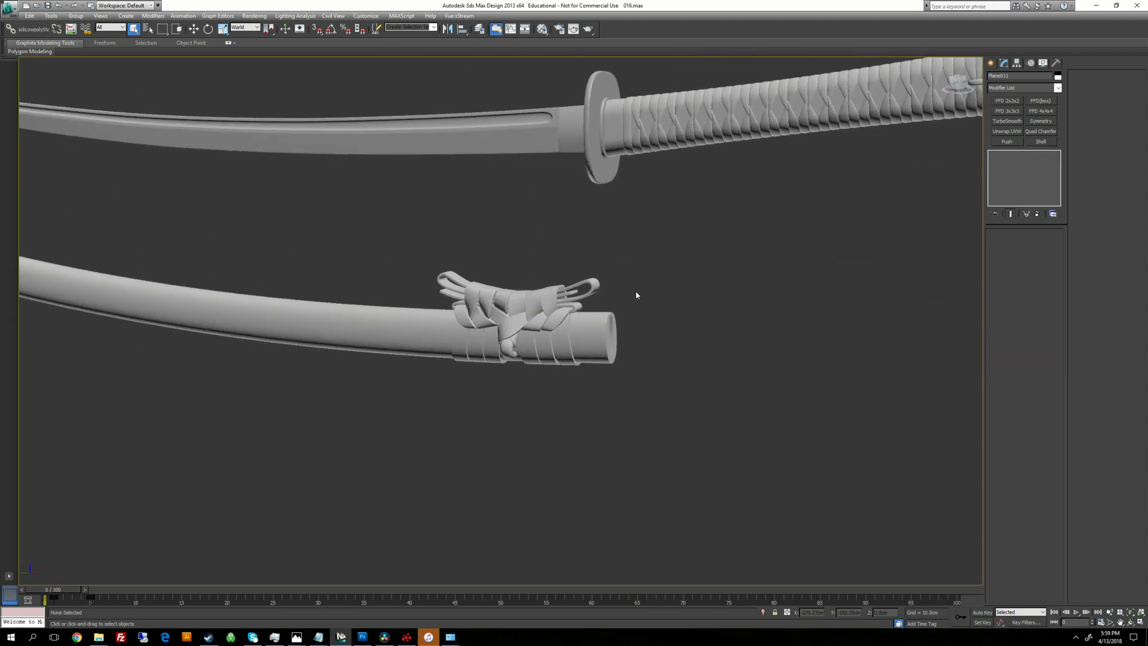
middle_click_drag(635, 293, 666, 259)
scroll(666, 260, "up", 4)
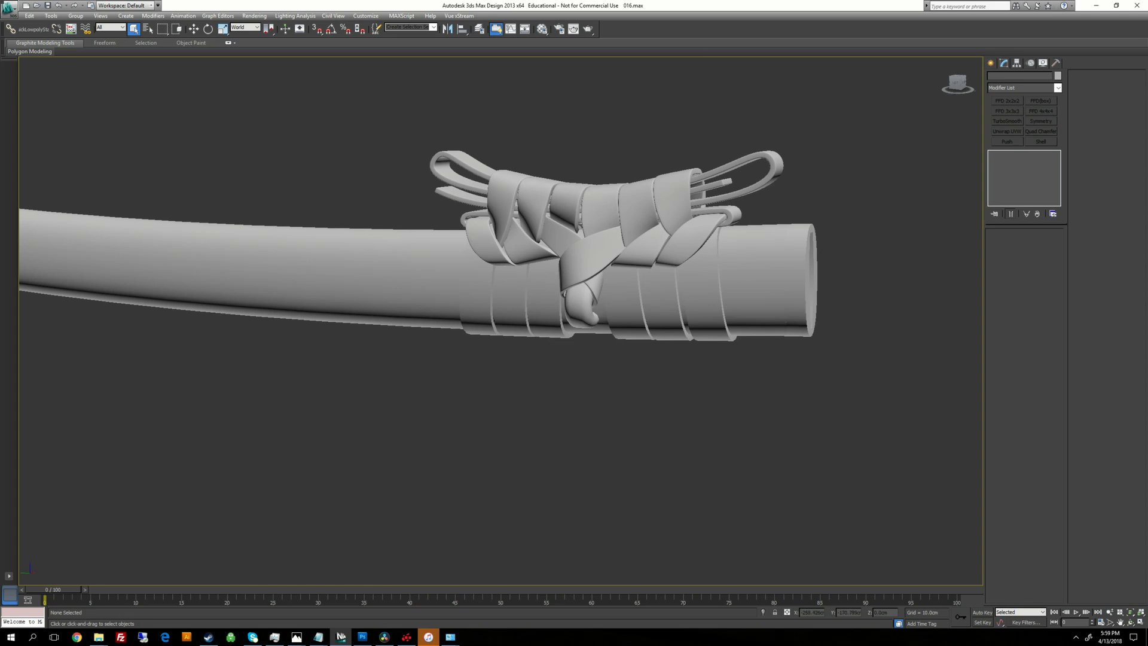
Step: Isolate the flat bands wrapped around the scabbard and add an Edit Poly modifier above their Shell
left_click(660, 302)
middle_click_drag(660, 302, 702, 328, "alt")
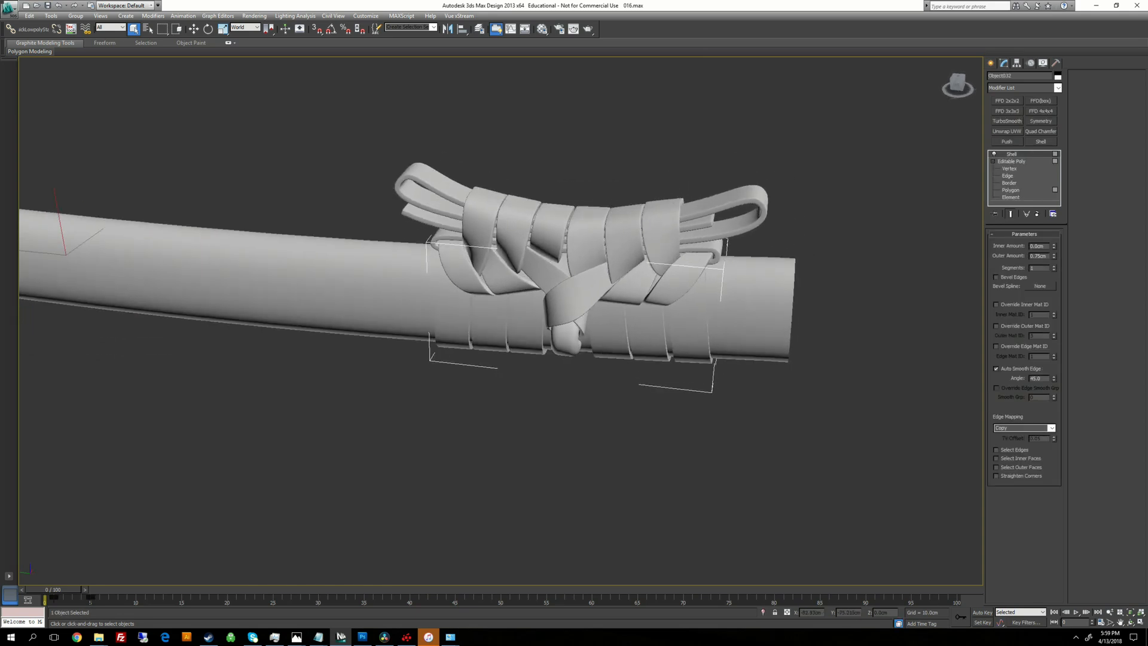
left_click(763, 612)
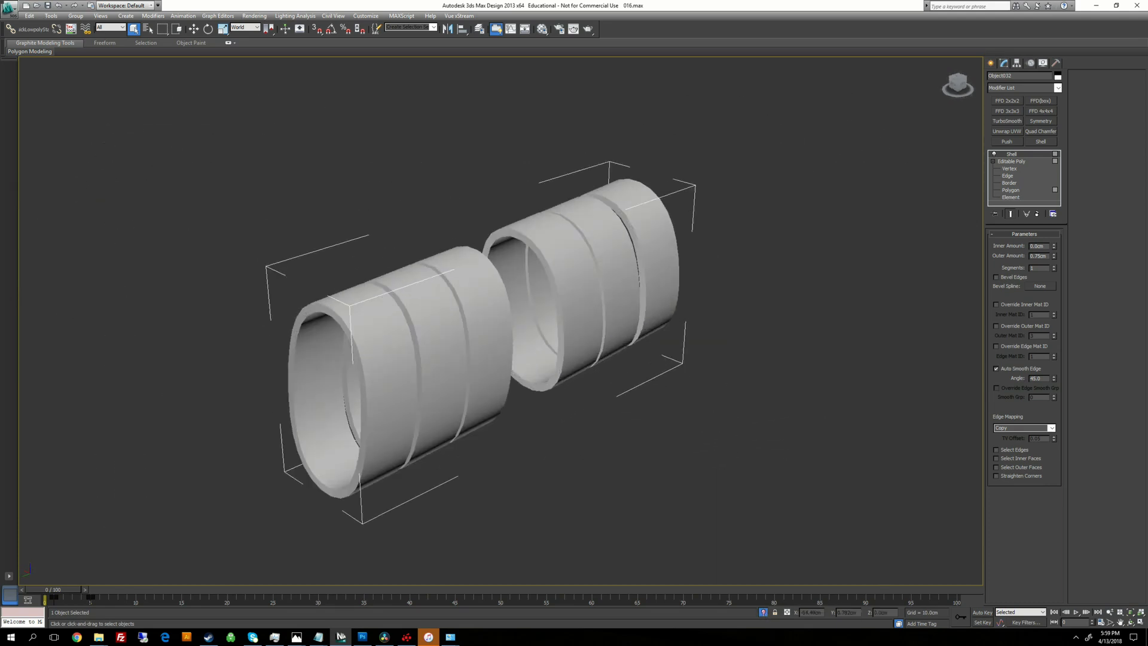
left_click(1003, 88)
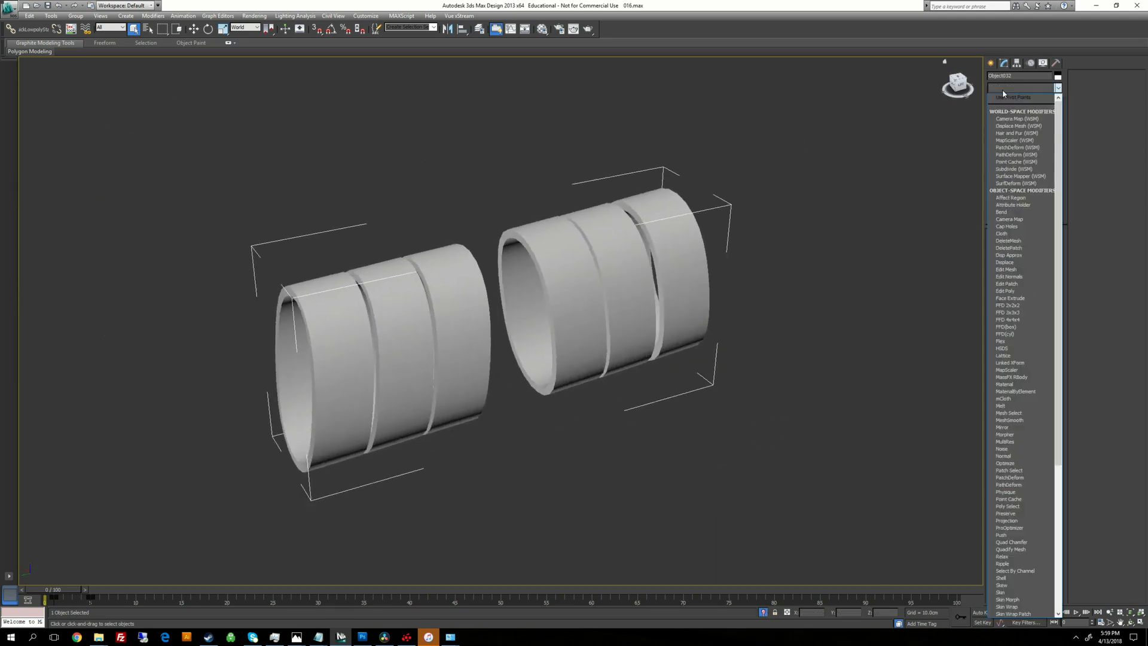
key("e")
left_click(1009, 119)
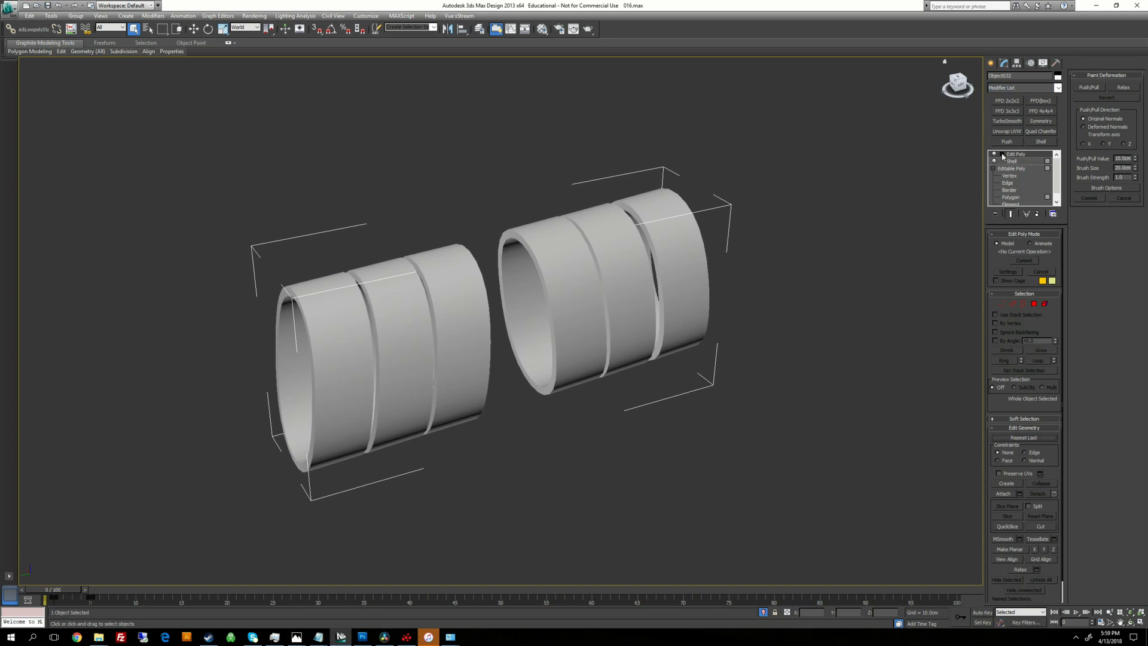
Step: Show edged faces, select rings of lengthwise edges across all the bands, and convert the selection to polygons
left_click(1002, 155)
left_click(1017, 168)
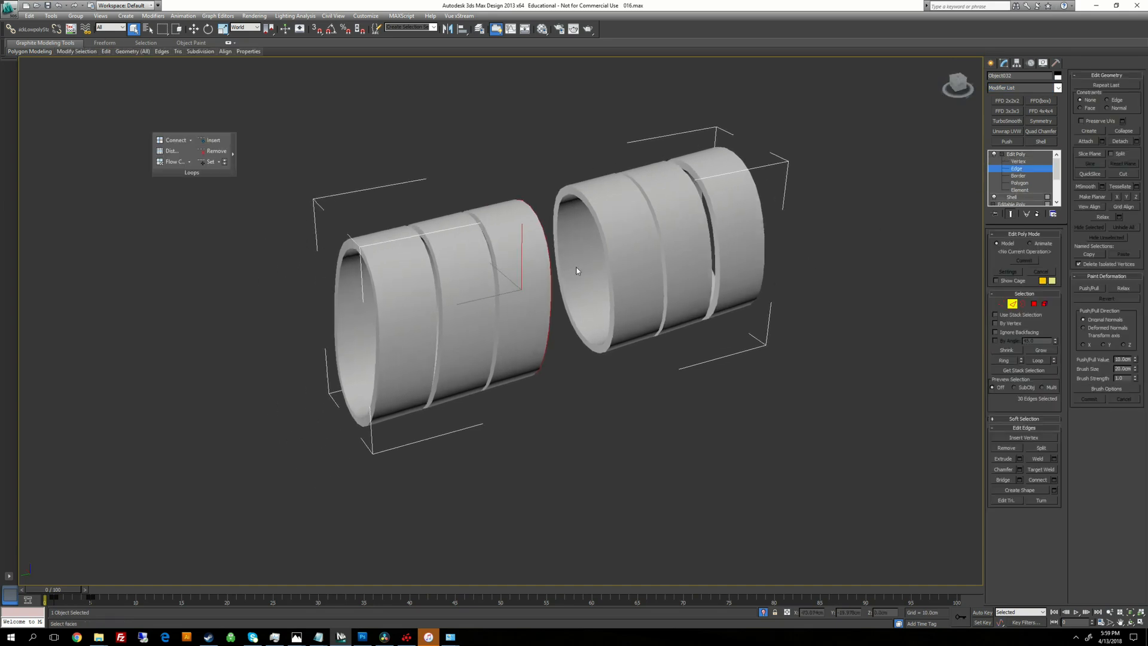
key("F4")
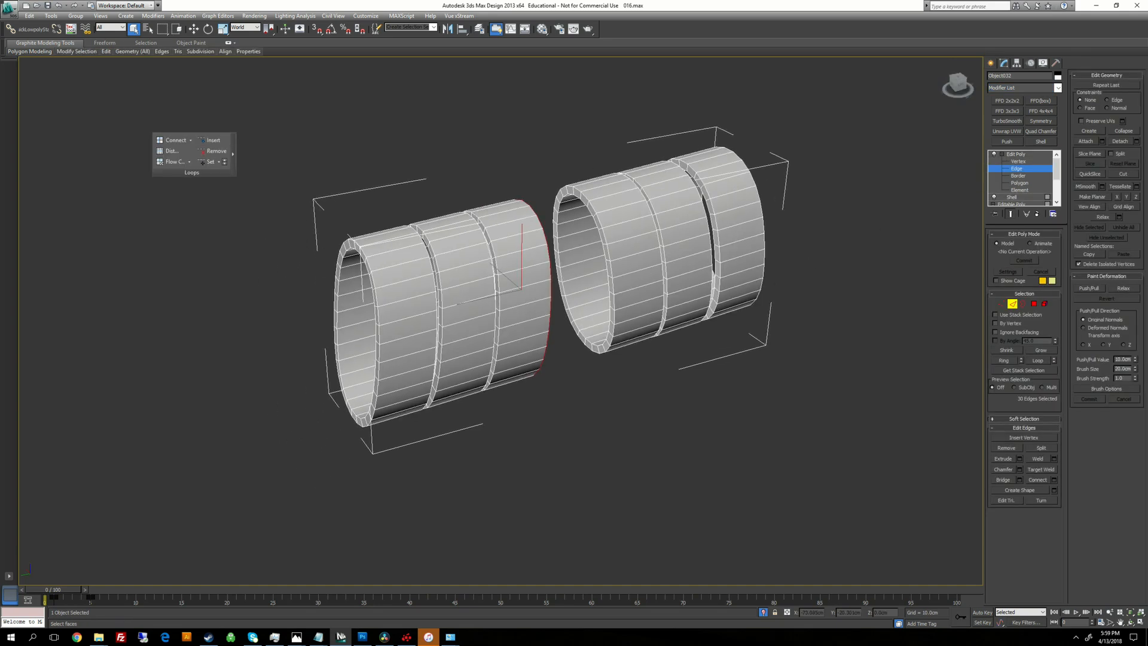
left_click(407, 299)
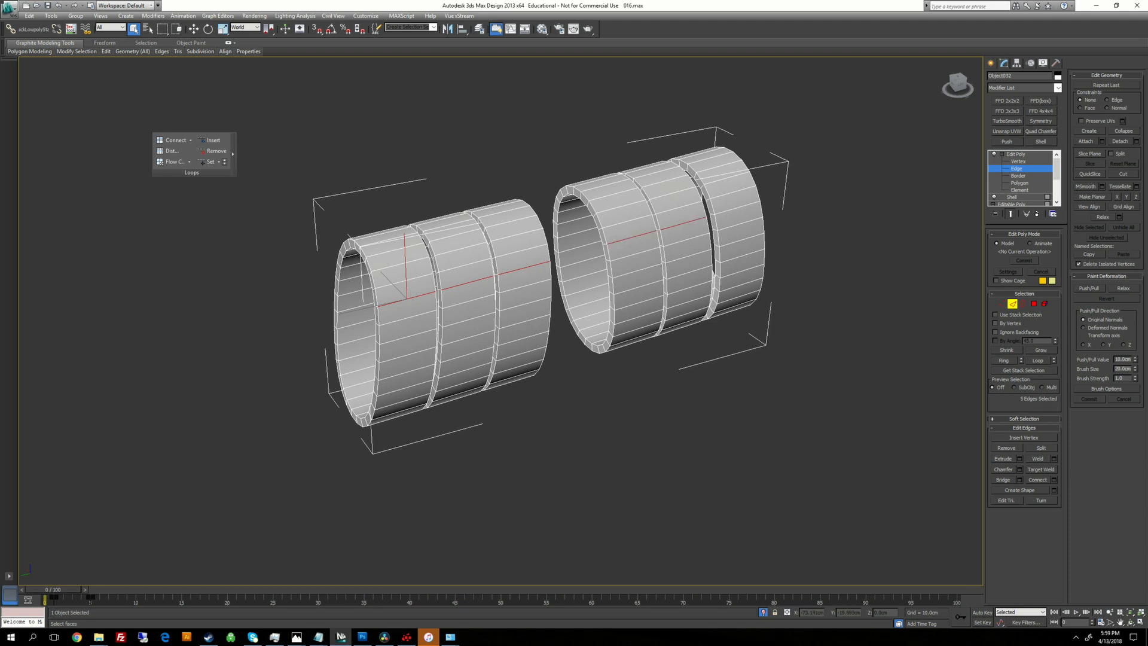
middle_click_drag(413, 302, 500, 326, "alt")
middle_click_drag(499, 325, 361, 324)
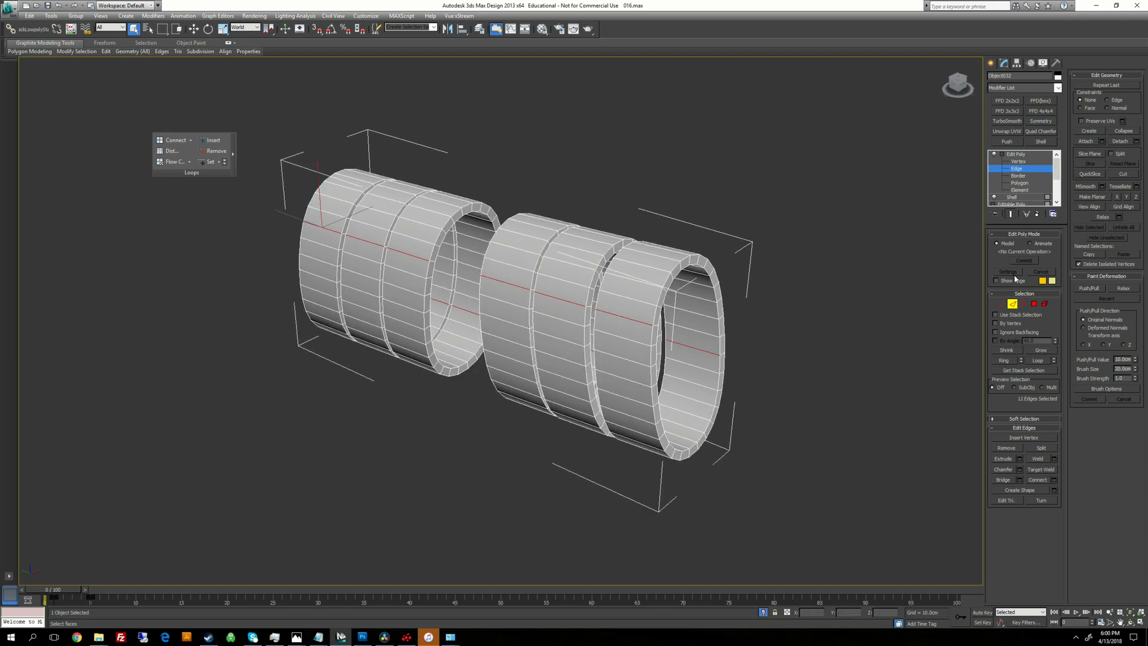
left_click(1003, 360)
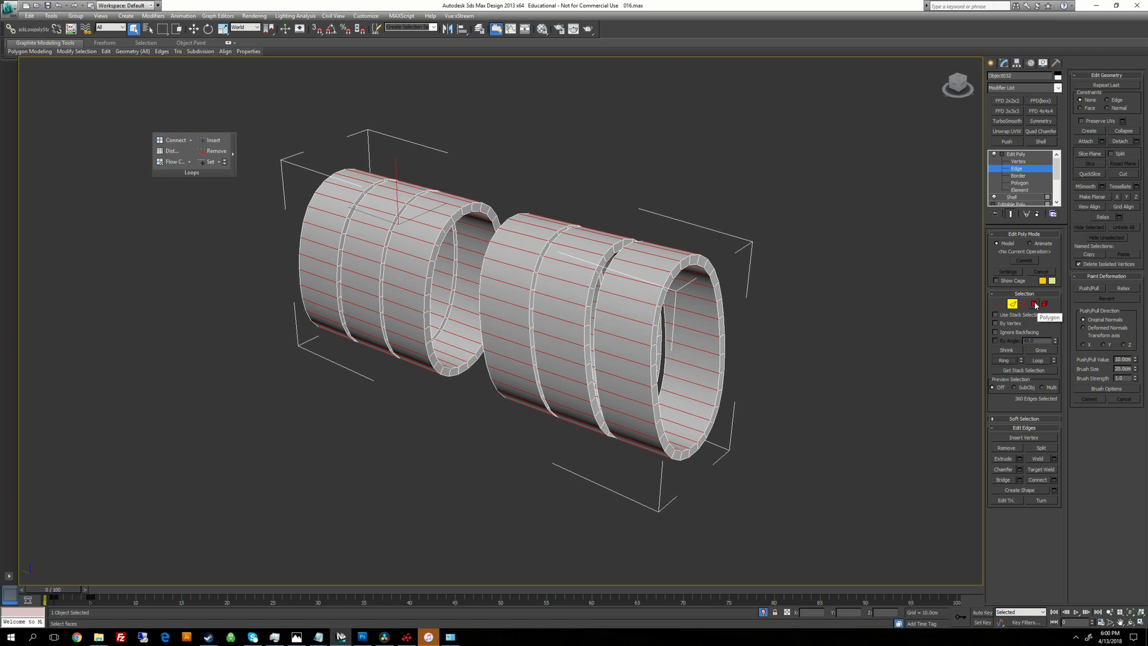
left_click(1035, 306, "ctrl")
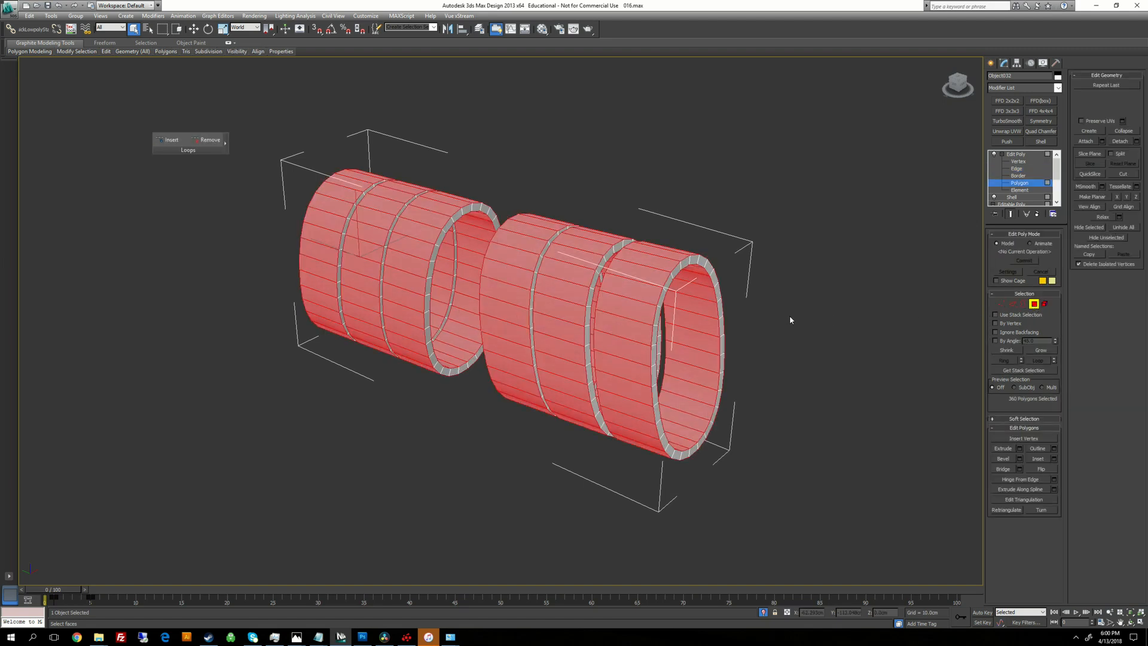
Step: Auto Smooth the selected inner and outer band polygons with a threshold of 100
middle_click_drag(311, 326, 483, 321, "alt")
middle_click_drag(466, 311, 672, 328, "alt")
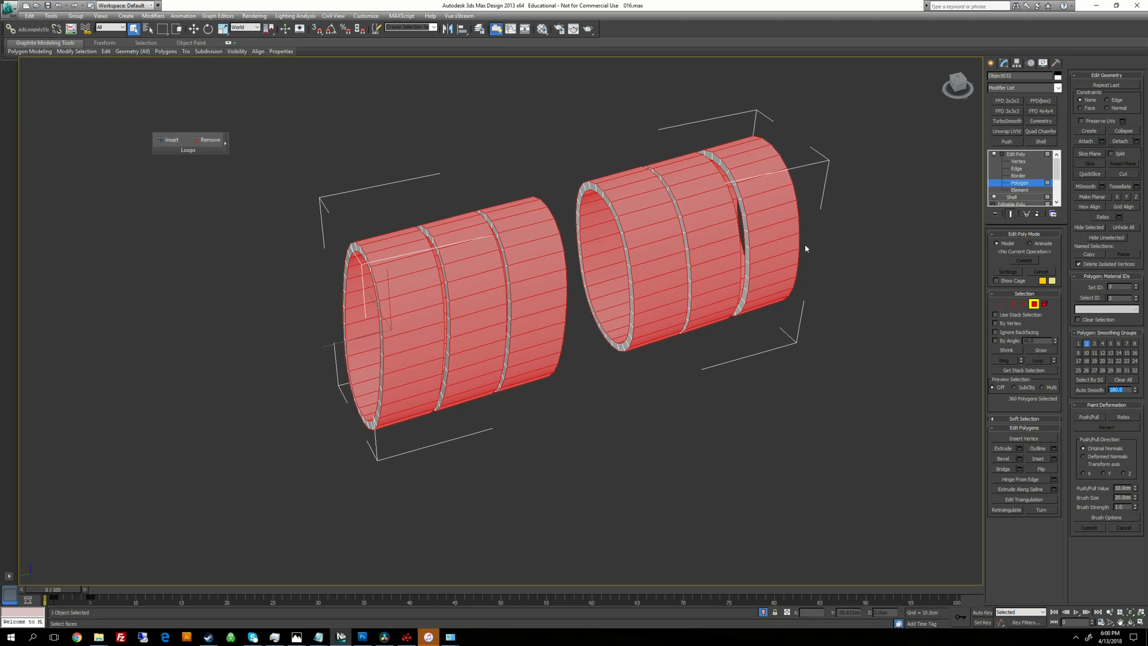
mouse_move(778, 251)
middle_mouse_down("alt")
mouse_move(807, 255)
mouse_move(786, 263)
middle_mouse_up("alt")
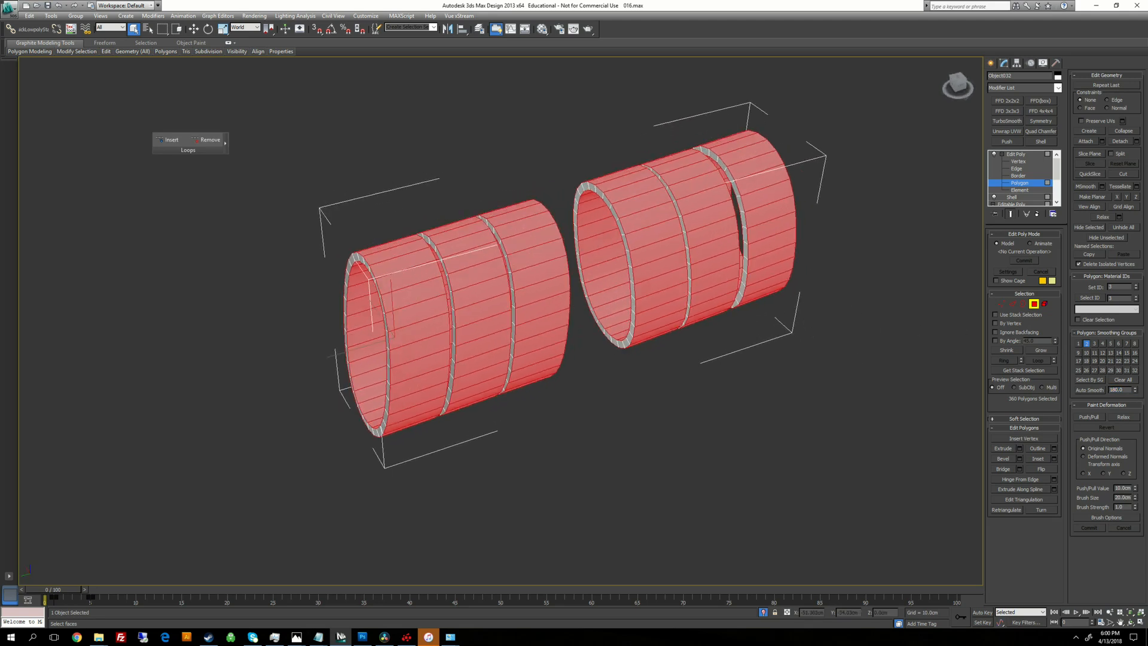
middle_click_drag(789, 287, 794, 269, "alt")
middle_click_drag(568, 363, 871, 326, "alt")
left_click(1095, 394)
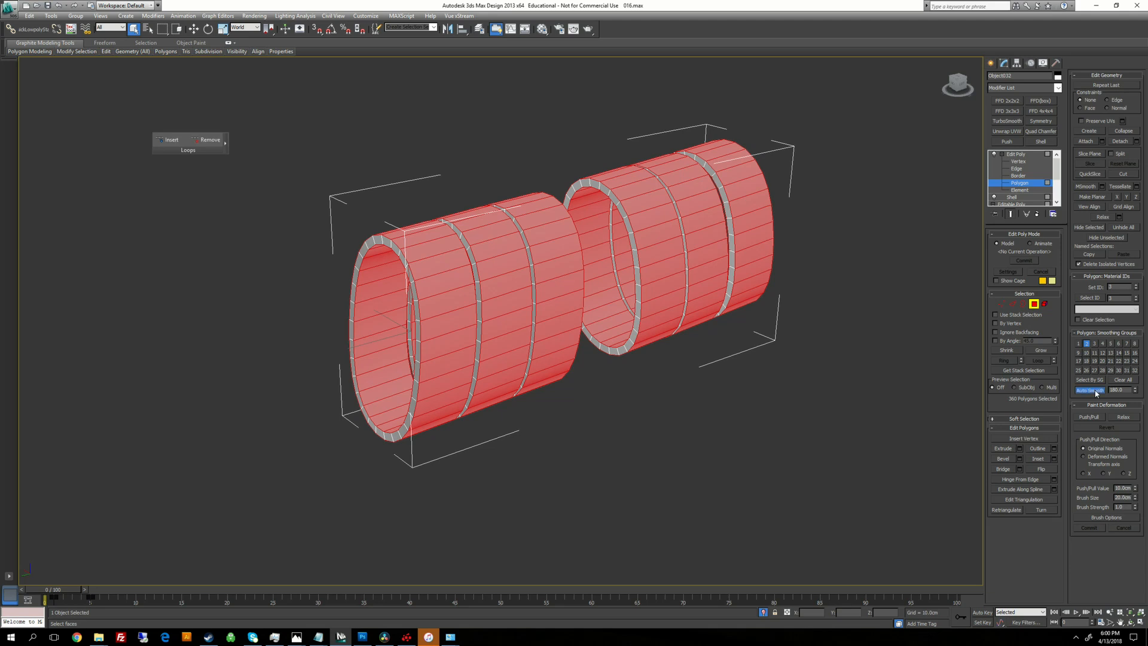
middle_click_drag(604, 392, 638, 413, "alt")
left_click(638, 412)
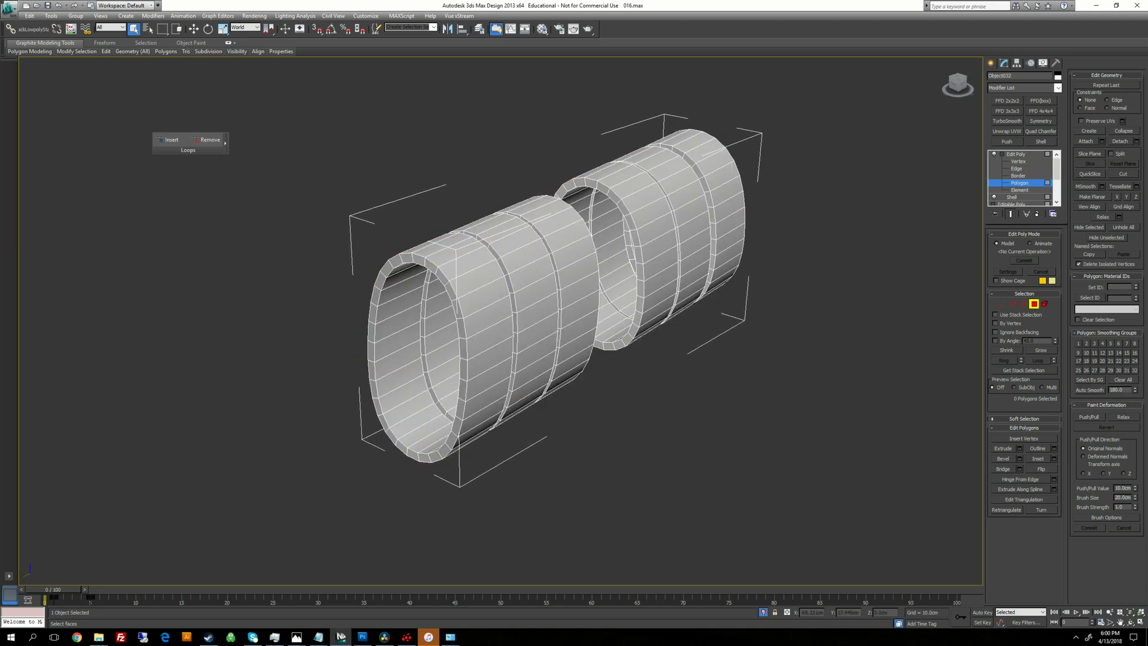
middle_click_drag(675, 335, 649, 303, "alt")
key("ctrl+z")
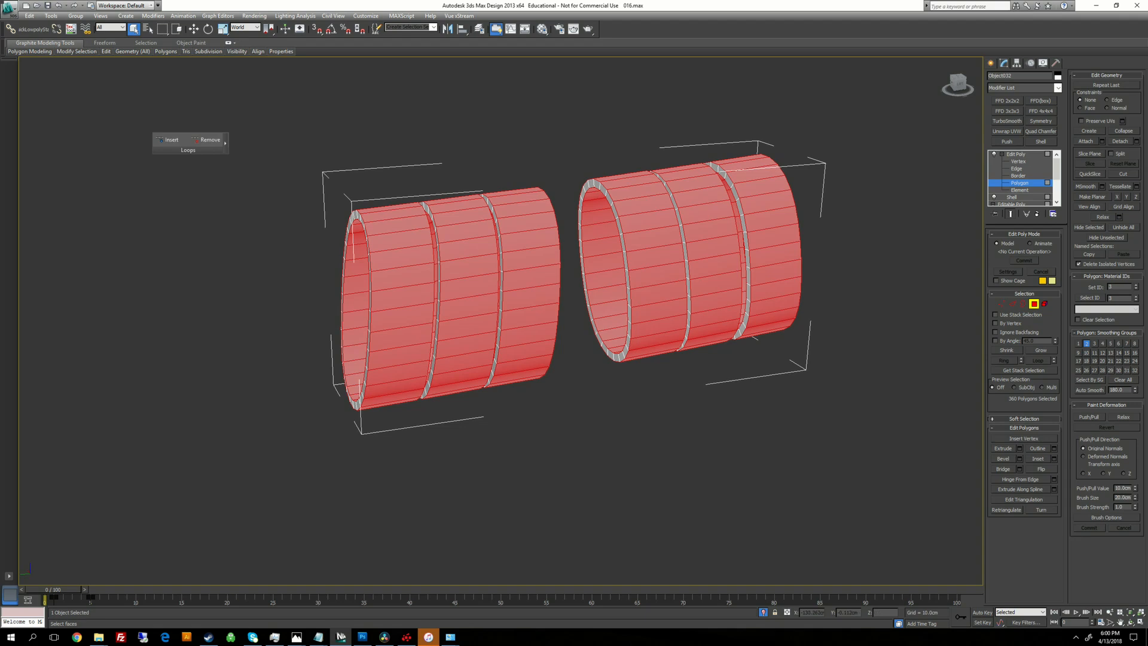
Step: Invert the polygon selection so that only the thin rim faces of the bands are selected
left_click(29, 16)
left_click(60, 169)
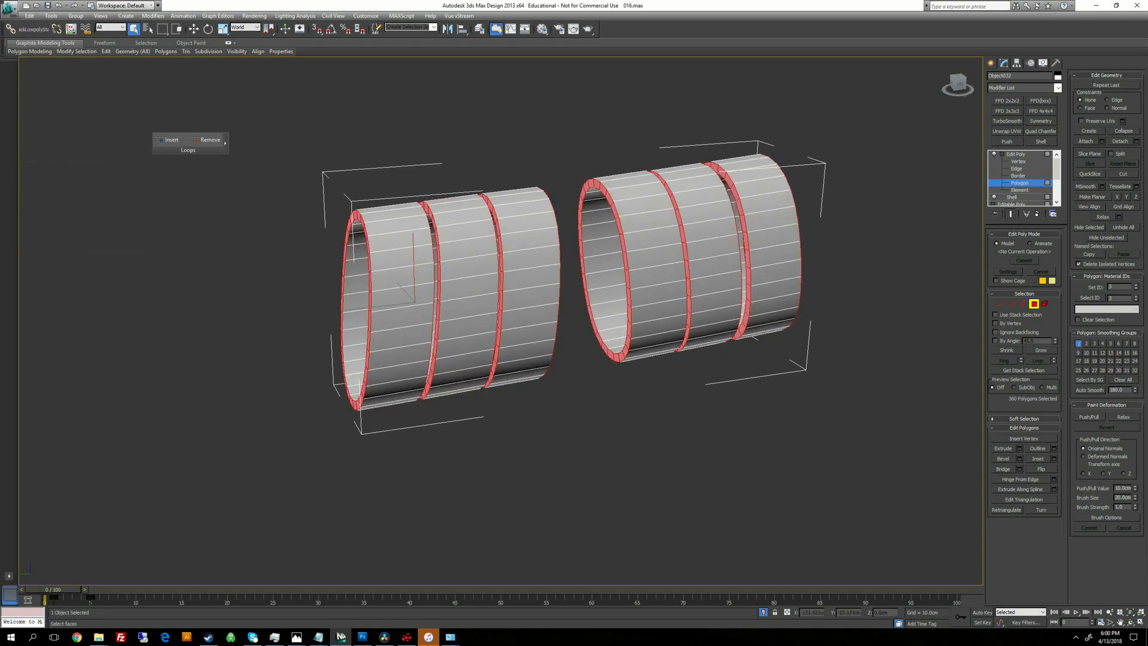
middle_click_drag(861, 316, 837, 294, "alt")
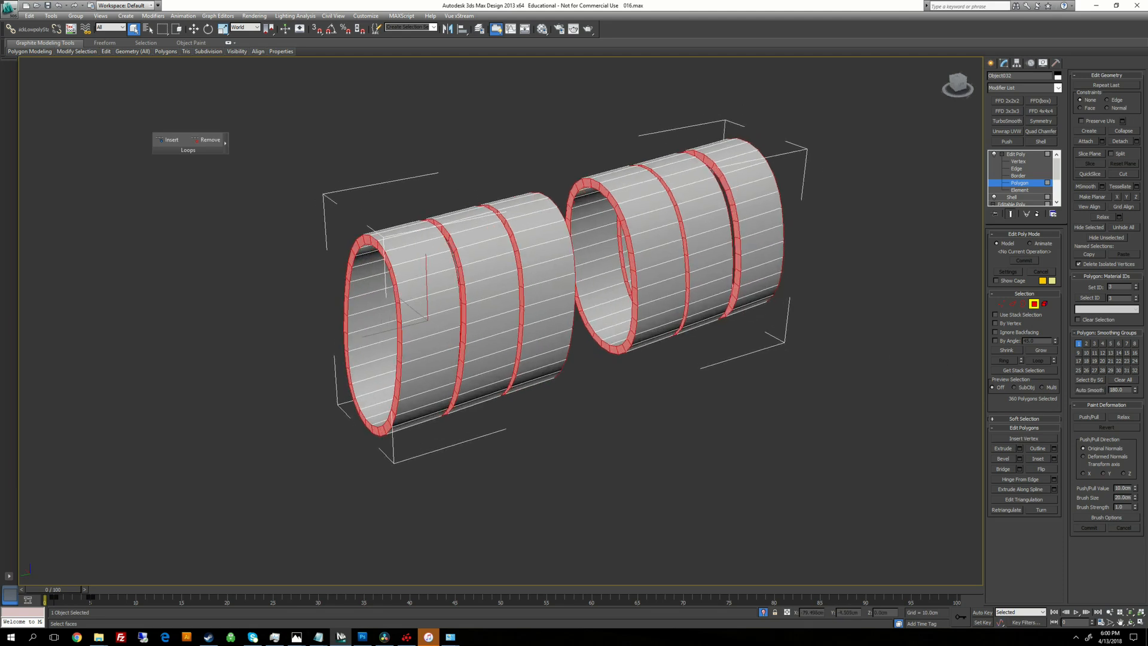
Step: Leave polygon editing and paste the copied Quad Chamfer modifier above the bands' Edit Poly
left_click(1016, 154)
right_click(1023, 156)
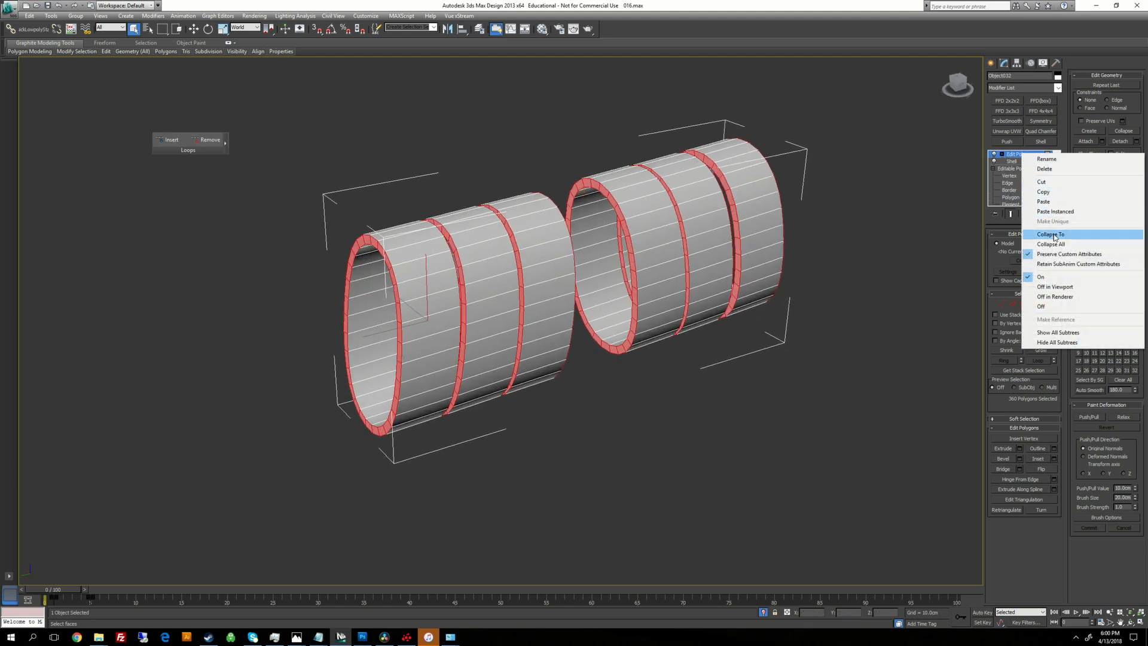
left_click(1047, 203)
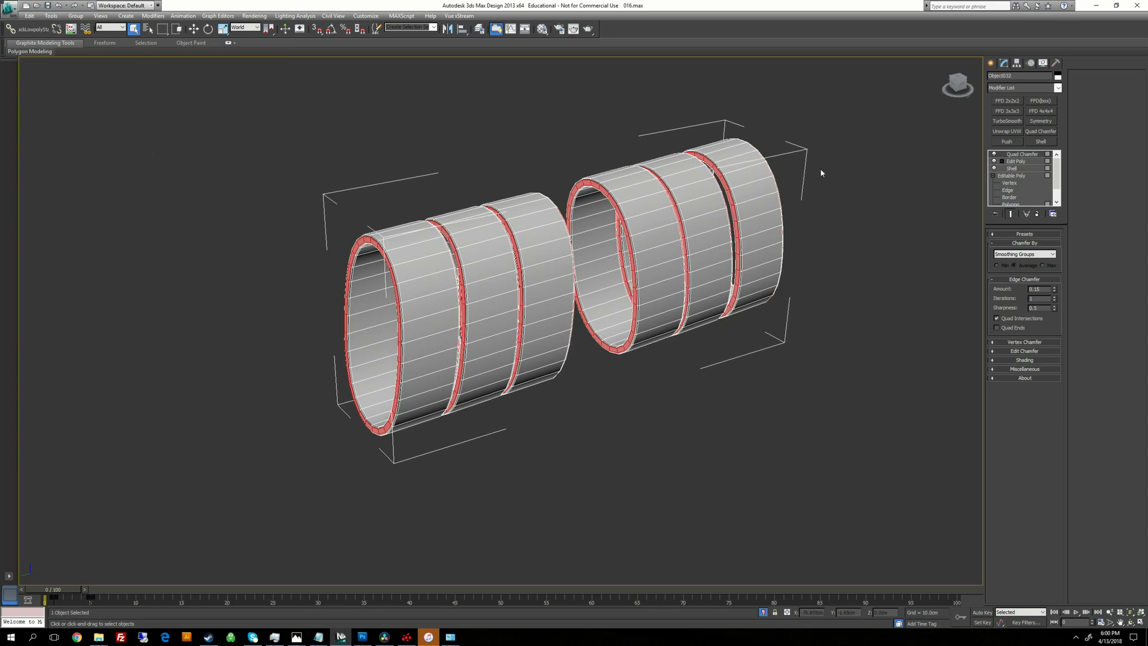
Step: Clear the rim polygon selection in the bands' Edit Poly, return to Quad Chamfer, and inspect the chamfered edges
left_click(1002, 161)
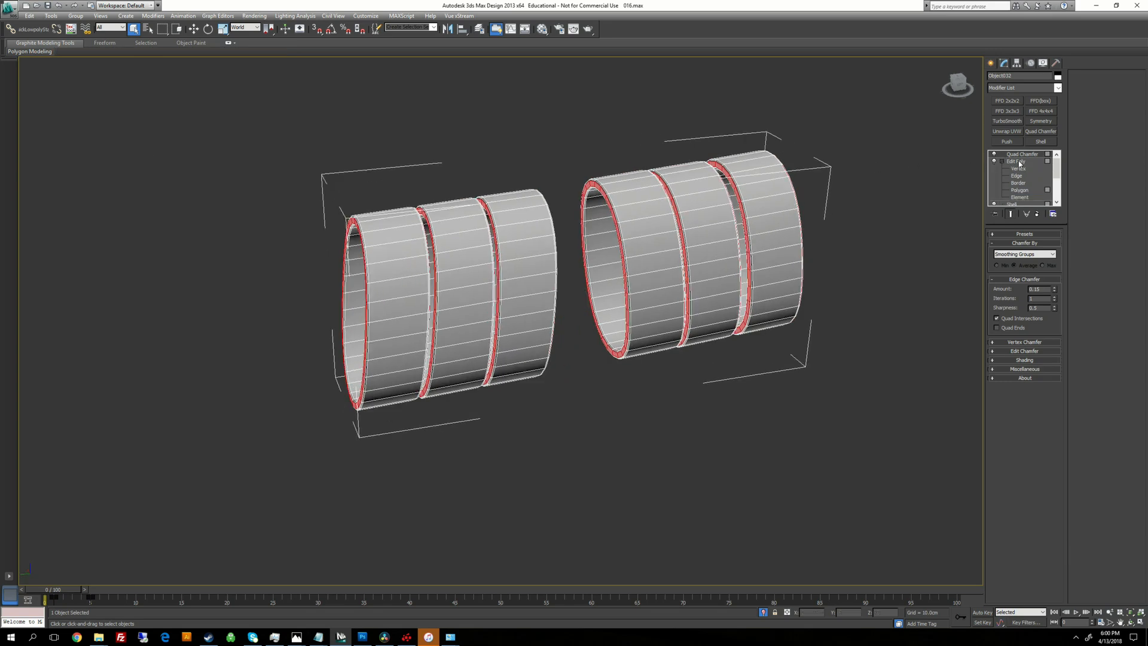
left_click(1016, 162)
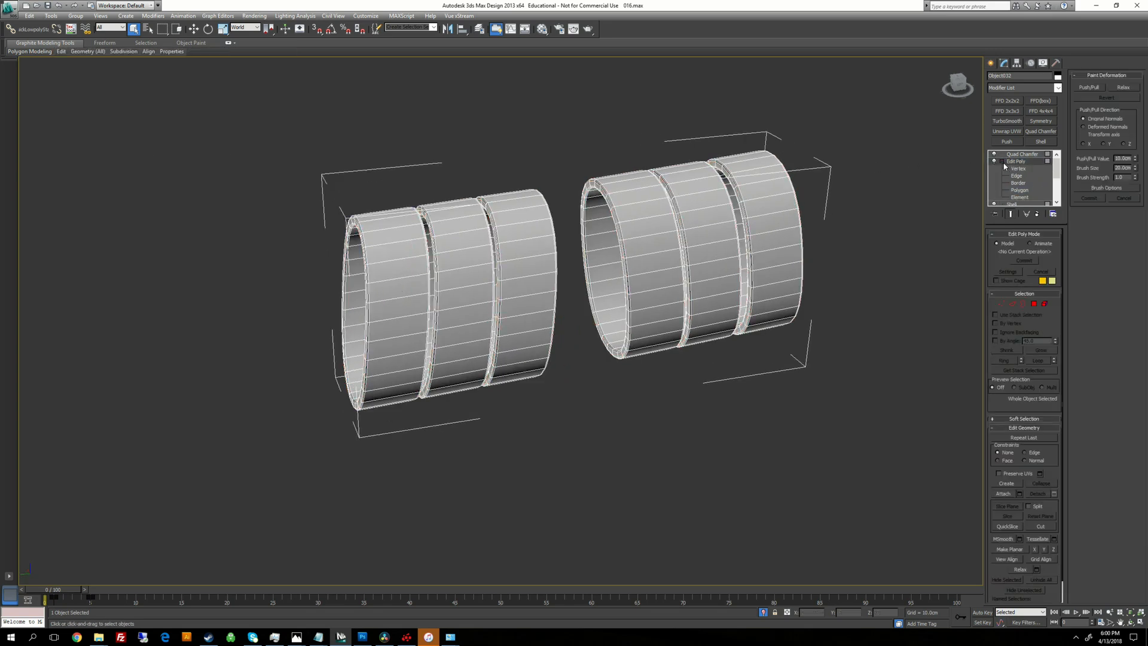
left_click(1002, 161)
left_click(1021, 155)
middle_click_drag(706, 298, 743, 310, "alt")
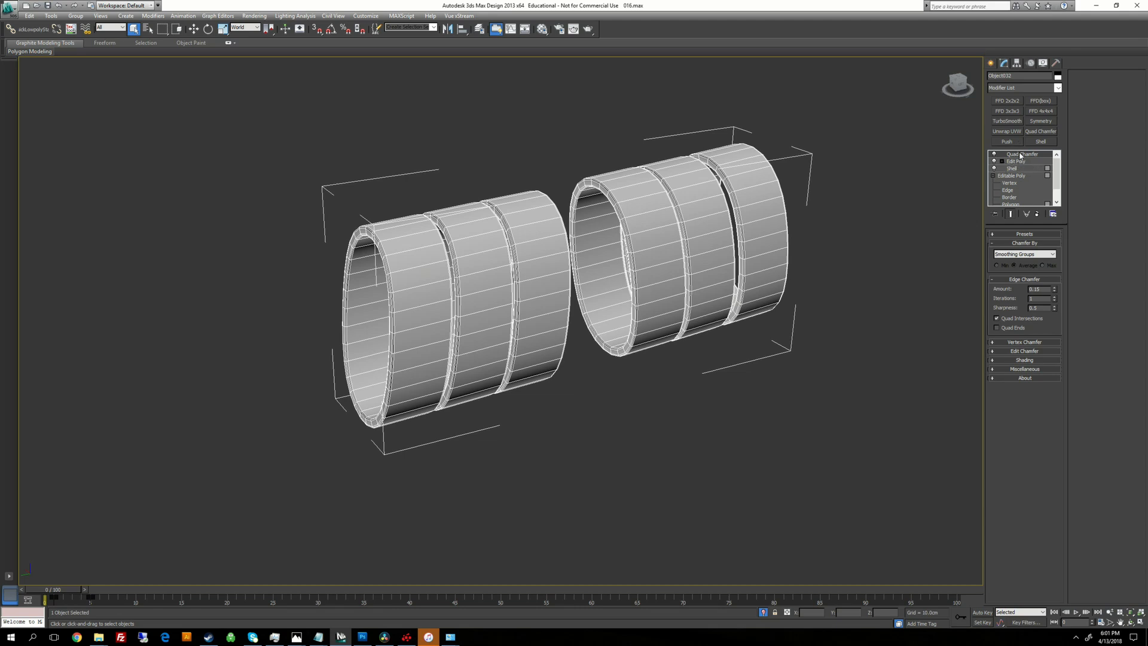
mouse_move(711, 223)
middle_mouse_down("alt")
mouse_move(733, 221)
mouse_move(714, 224)
middle_mouse_up("alt")
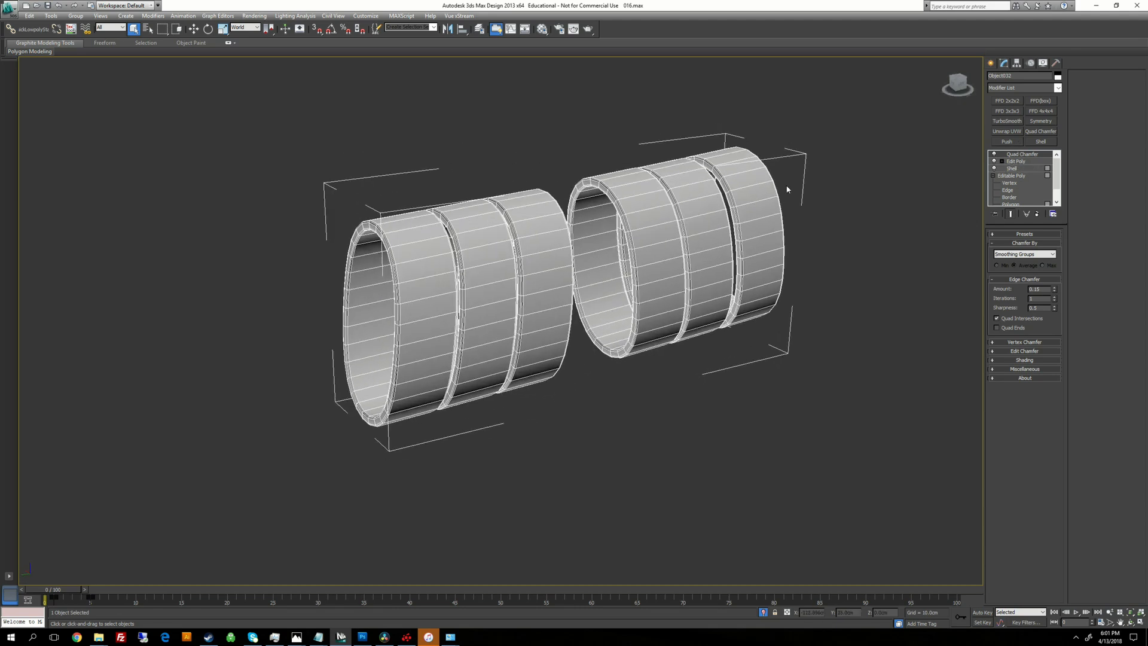
middle_click_drag(786, 190, 819, 181, "alt")
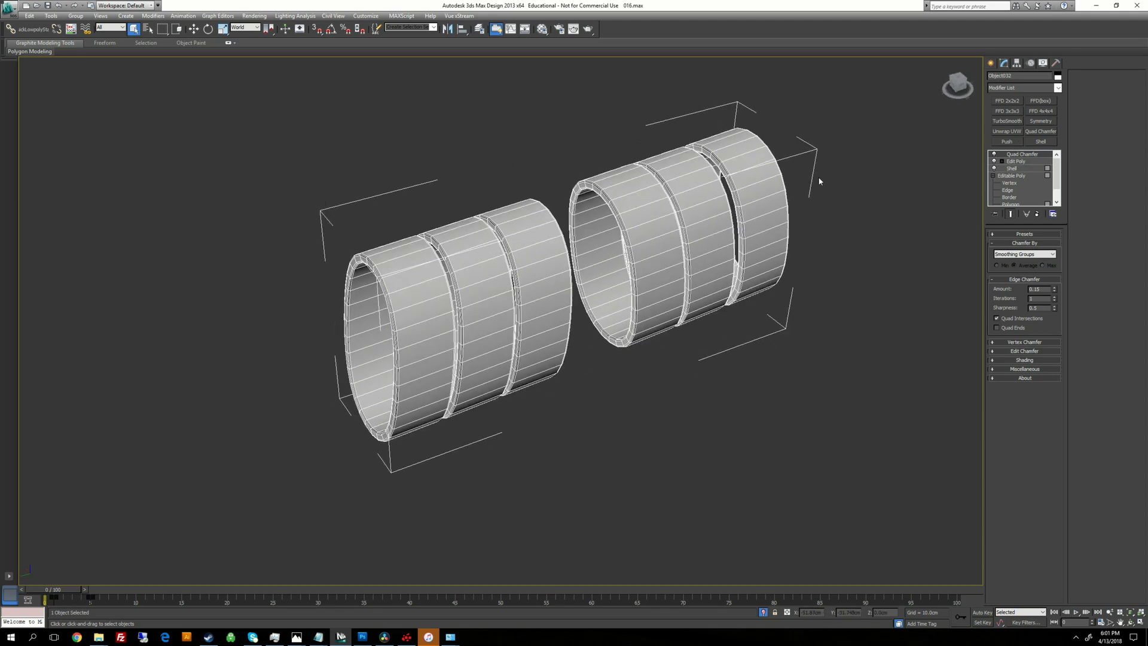
Step: Add TurboSmooth above the bands' Quad Chamfer, deselect them and leave isolation so the whole scabbard shows
left_click(1007, 121)
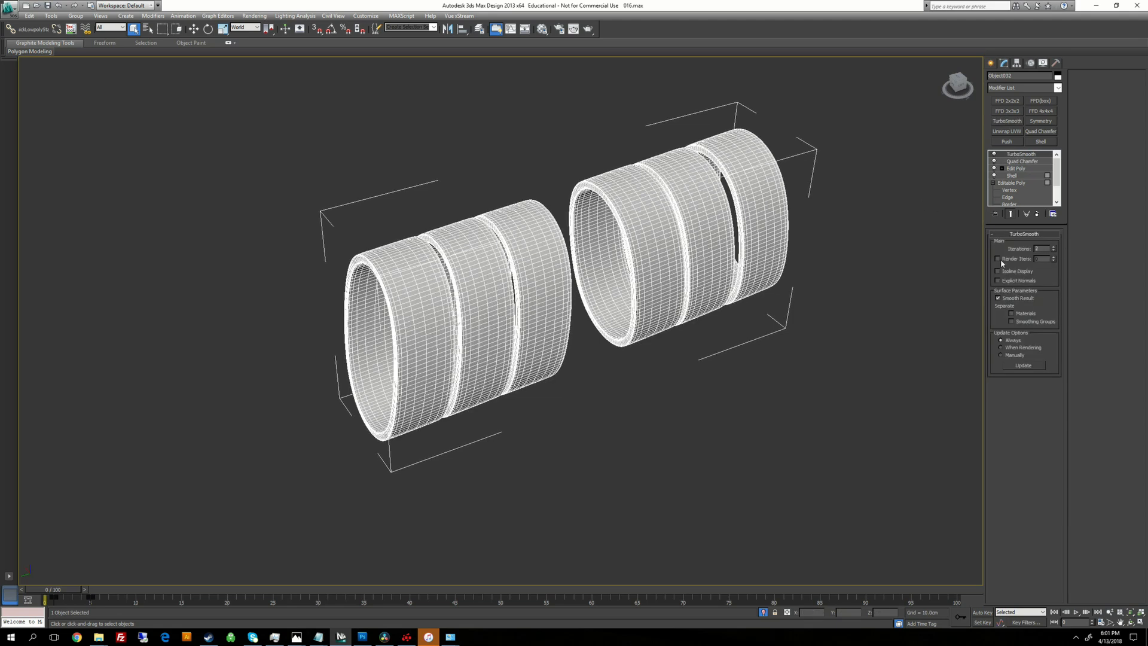
middle_click_drag(867, 185, 775, 143, "alt")
left_click(775, 142)
right_click(629, 119)
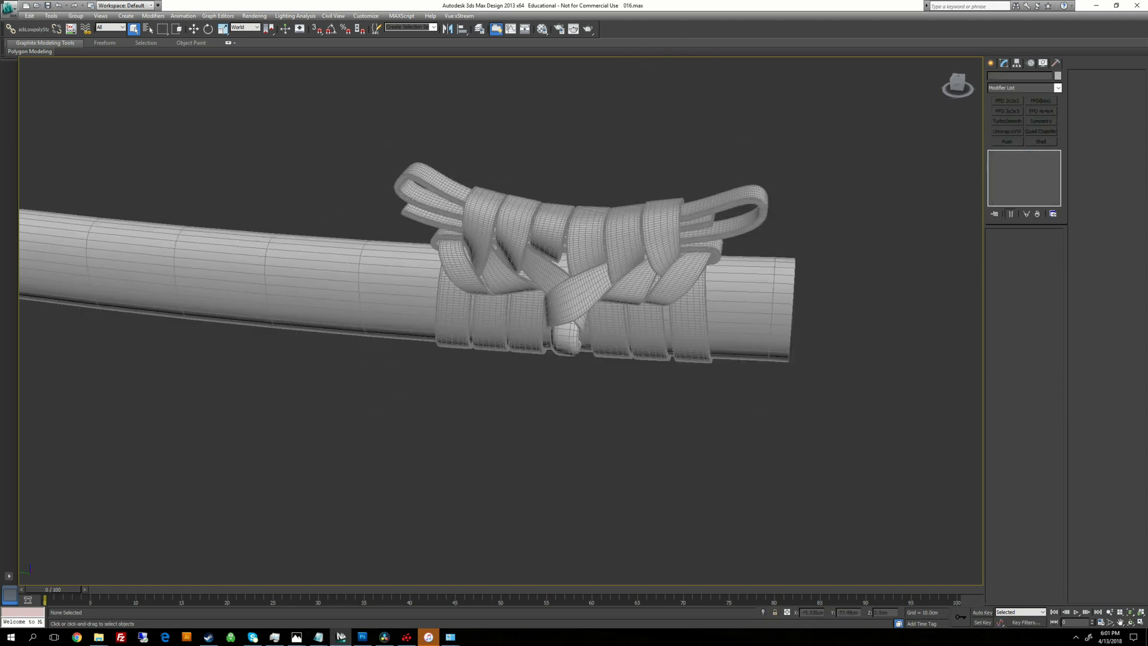
Step: Turn on the existing TurboSmooth modifier for the scabbard body and for the collar at its mouth
key("l")
key("z")
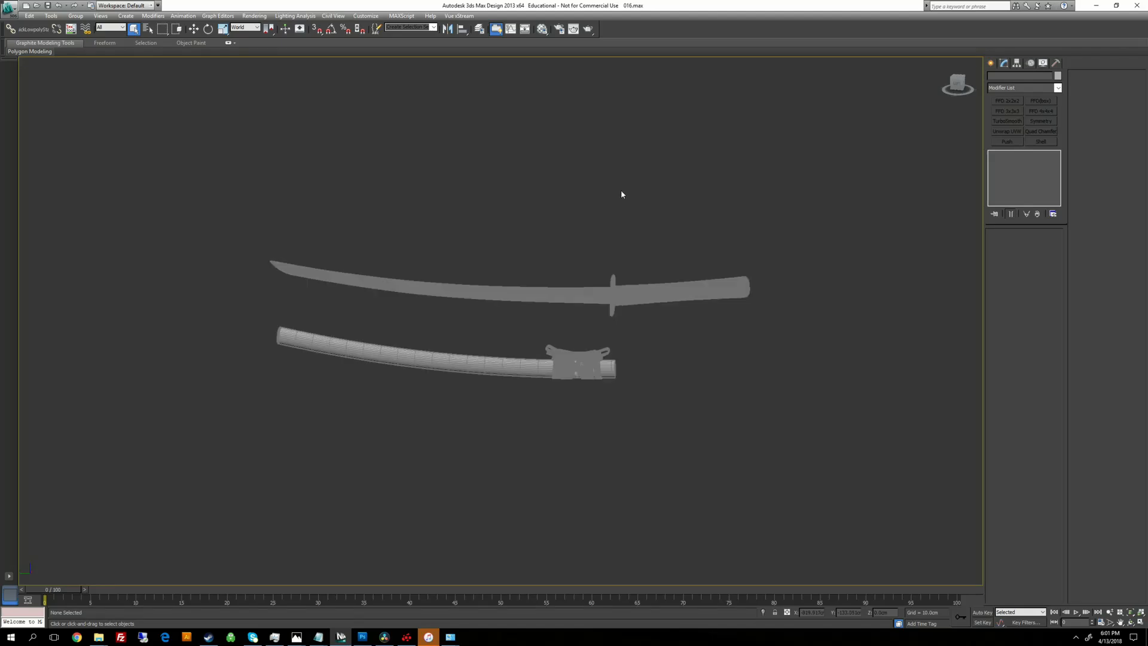
middle_click_drag(621, 189, 289, 197)
scroll(588, 117, "up", 5)
scroll(588, 118, "up", 5)
scroll(289, 196, "down", 2)
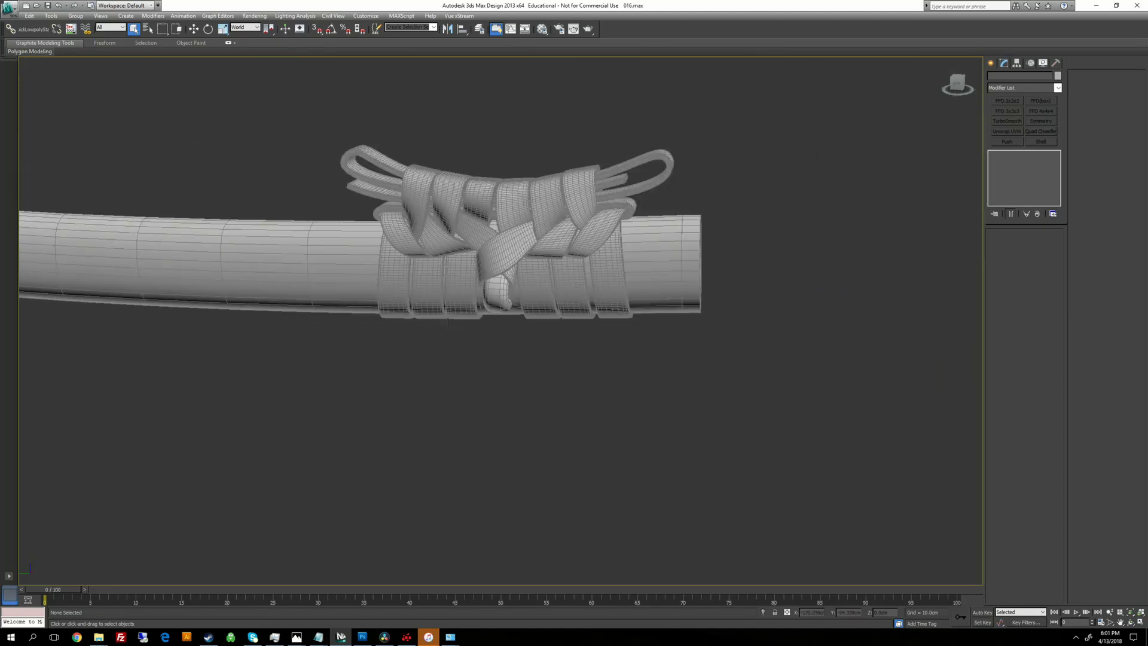
left_click(655, 263)
left_click(993, 155)
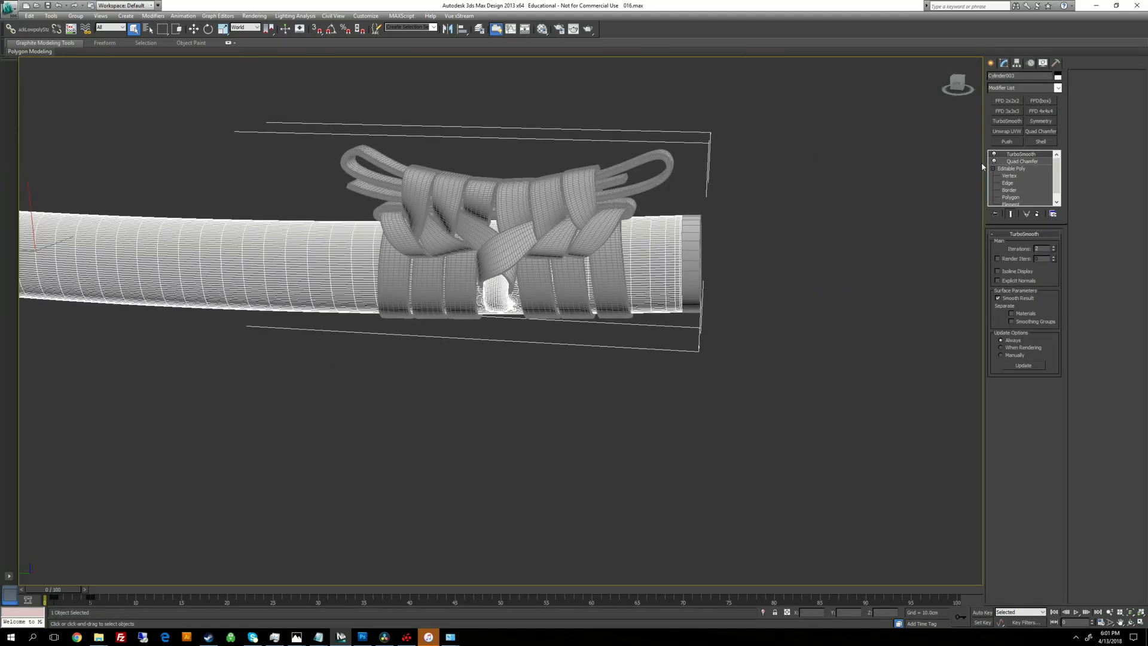
left_click(683, 260)
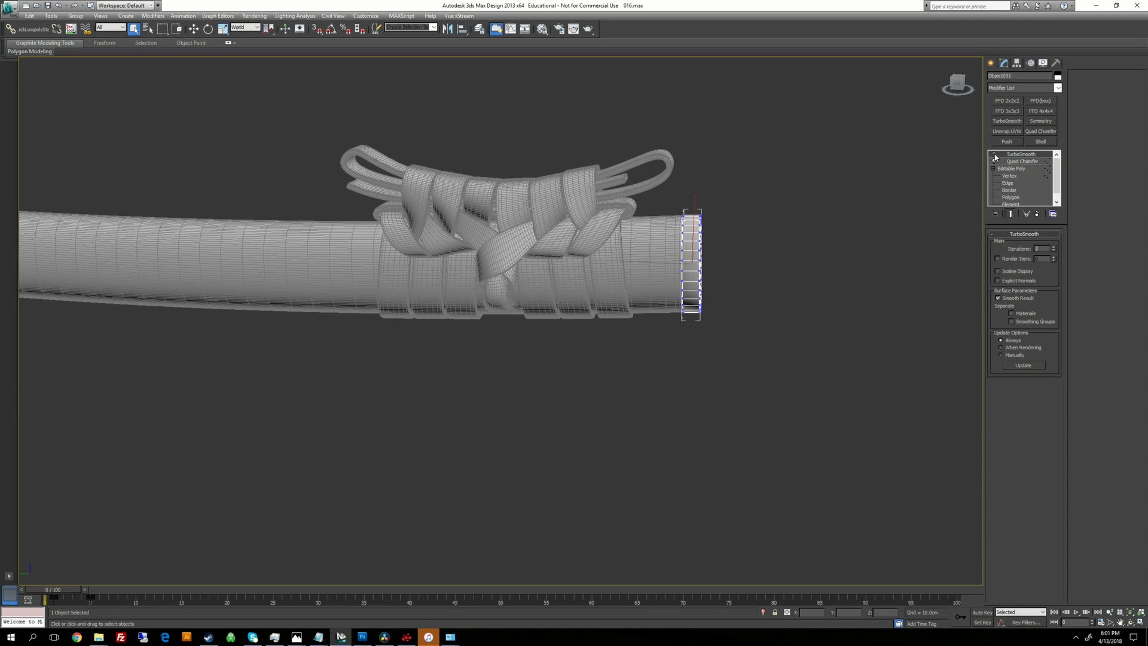
left_click(794, 258)
middle_click_drag(794, 257, 800, 278)
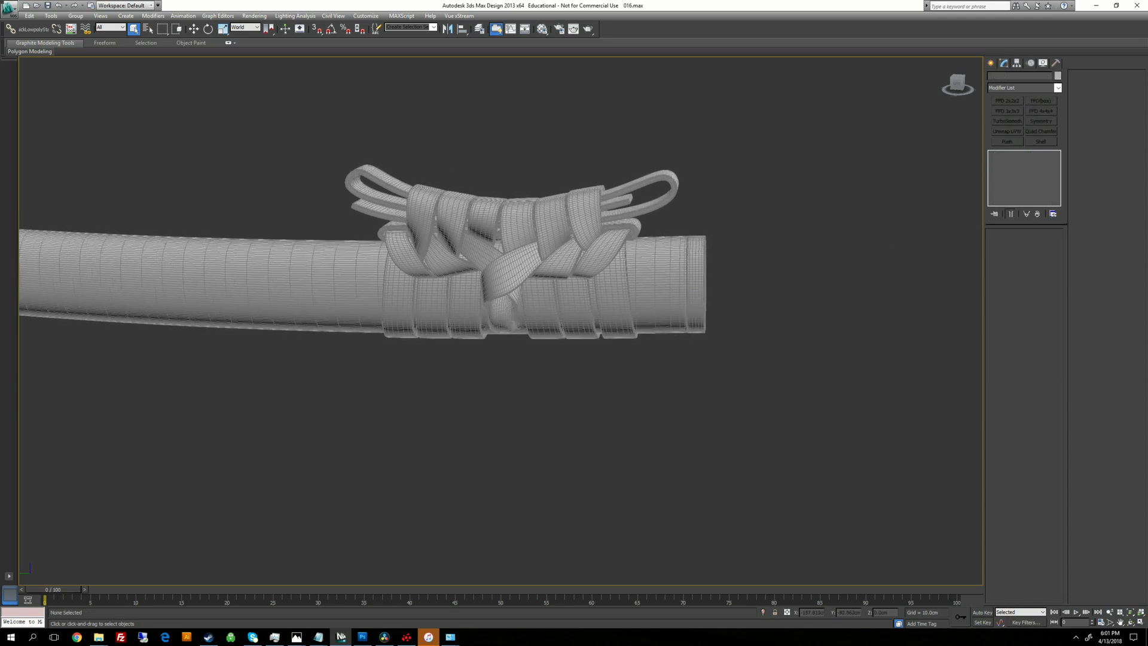
Step: Hide the mesh edge lines and examine the complete katana and scabbard in Left view
middle_click_drag(675, 267, 682, 269)
scroll(675, 269, "down", 3)
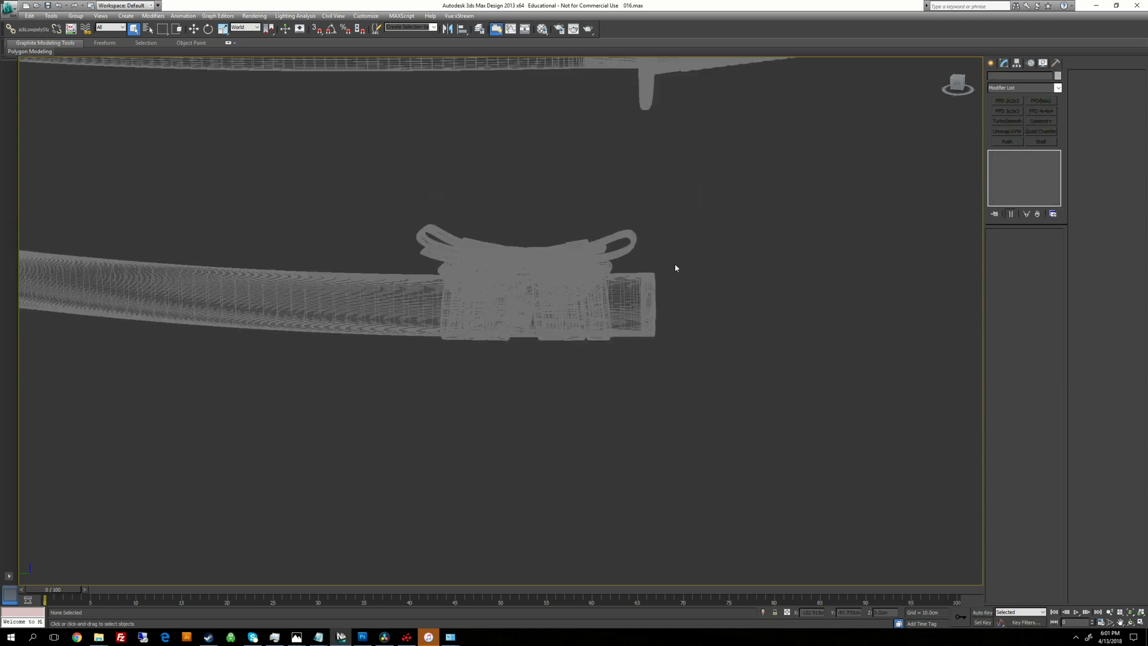
middle_click_drag(666, 264, 673, 277)
scroll(675, 263, "down", 2)
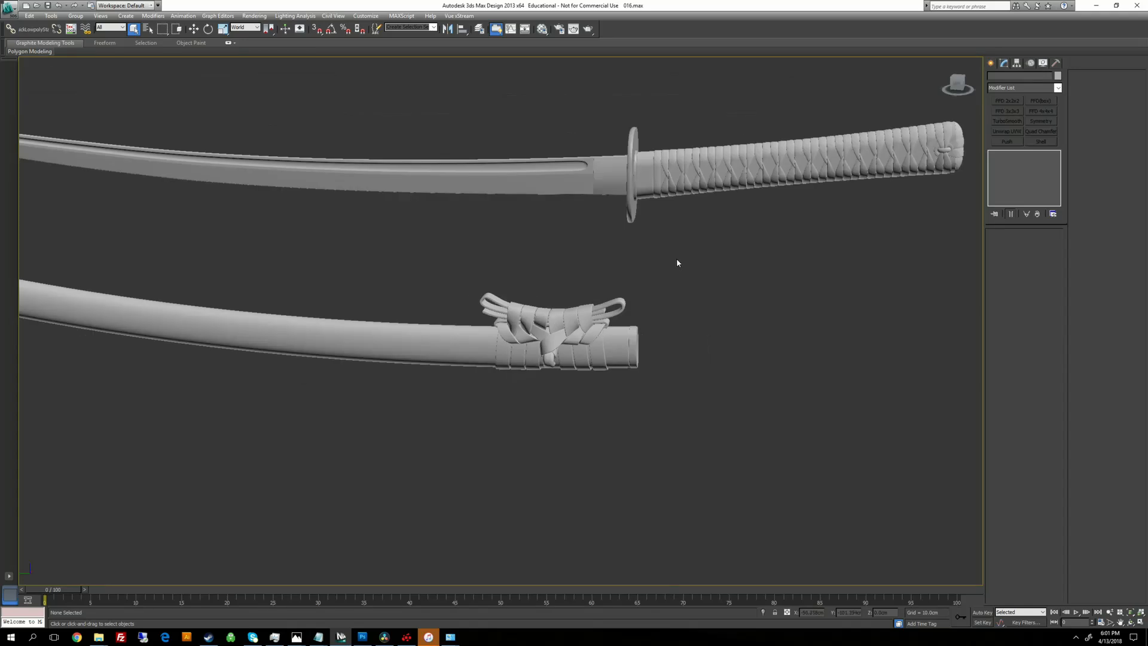
scroll(677, 258, "down", 5)
key("l")
key("z")
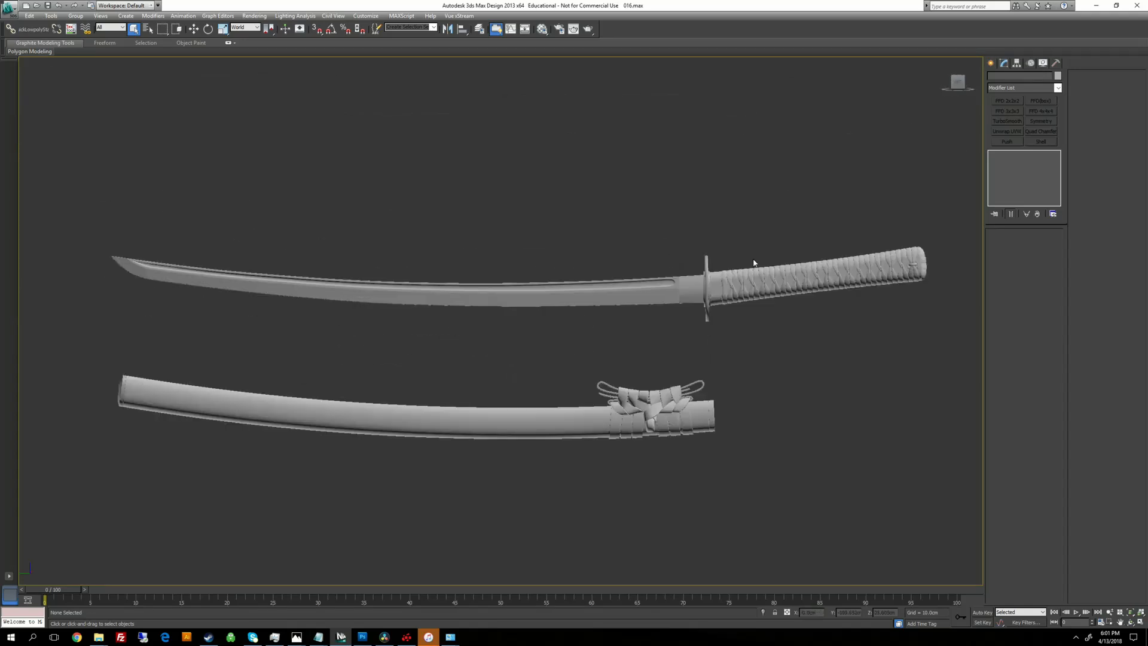
middle_click_drag(546, 270, 518, 232)
middle_click_drag(745, 332, 753, 245)
Step: Examine the smoothed scabbard from its tip to the cord wrapping, including the knot and straps at an angle
scroll(754, 237, "up", 6)
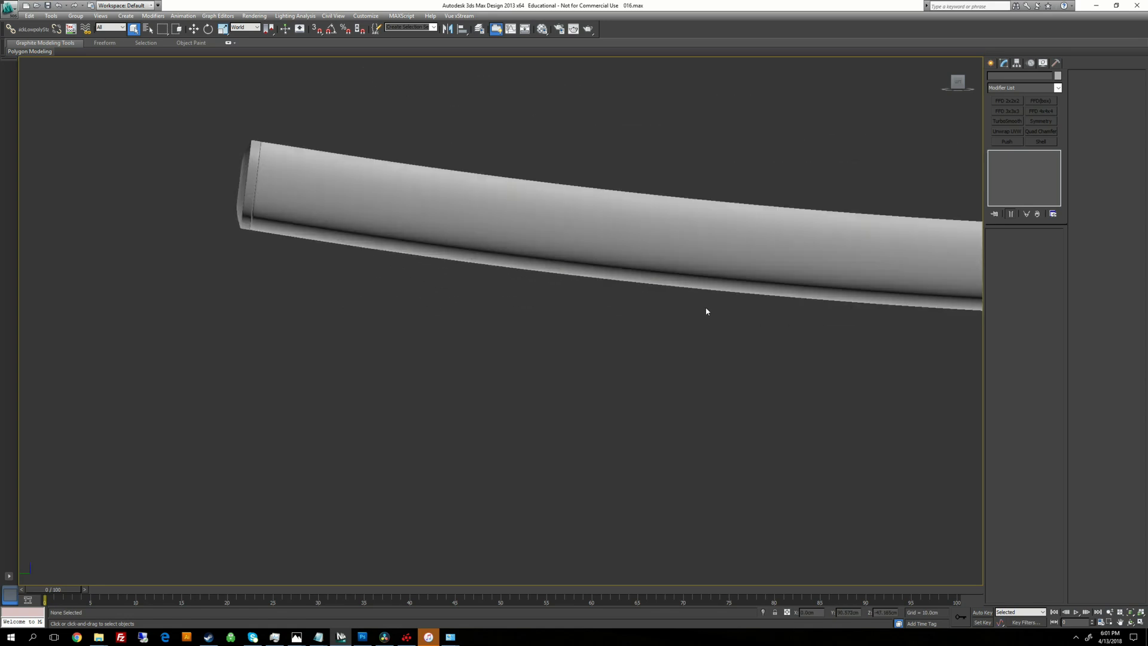
middle_click_drag(777, 263, 371, 284)
middle_click_drag(873, 295, 504, 316)
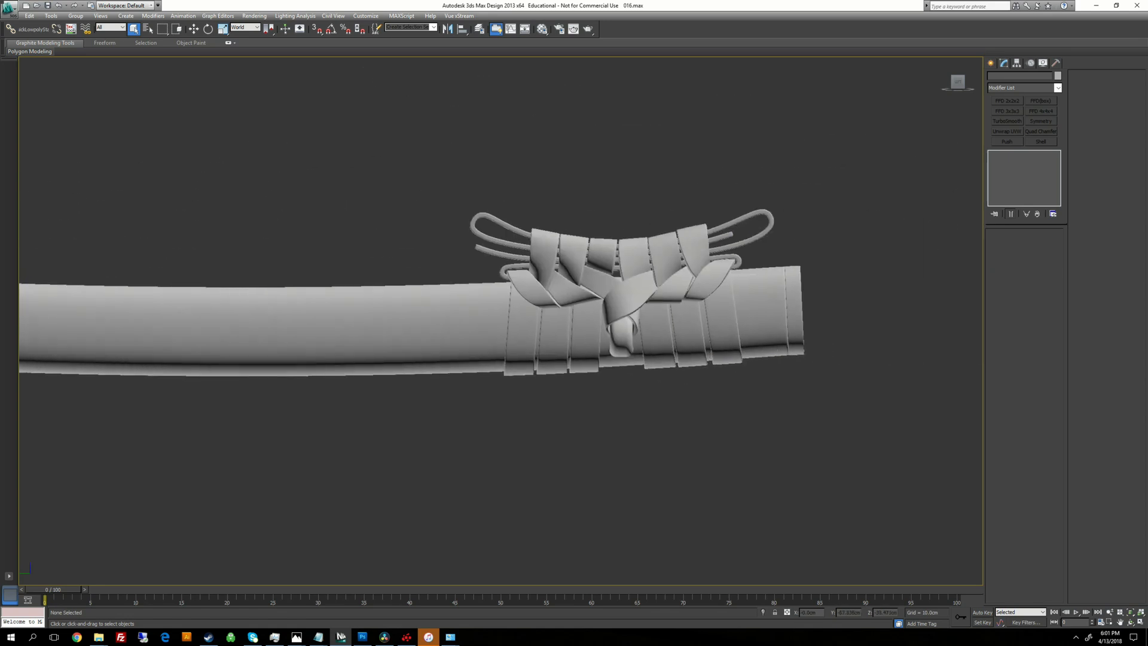
scroll(504, 317, "down", 2)
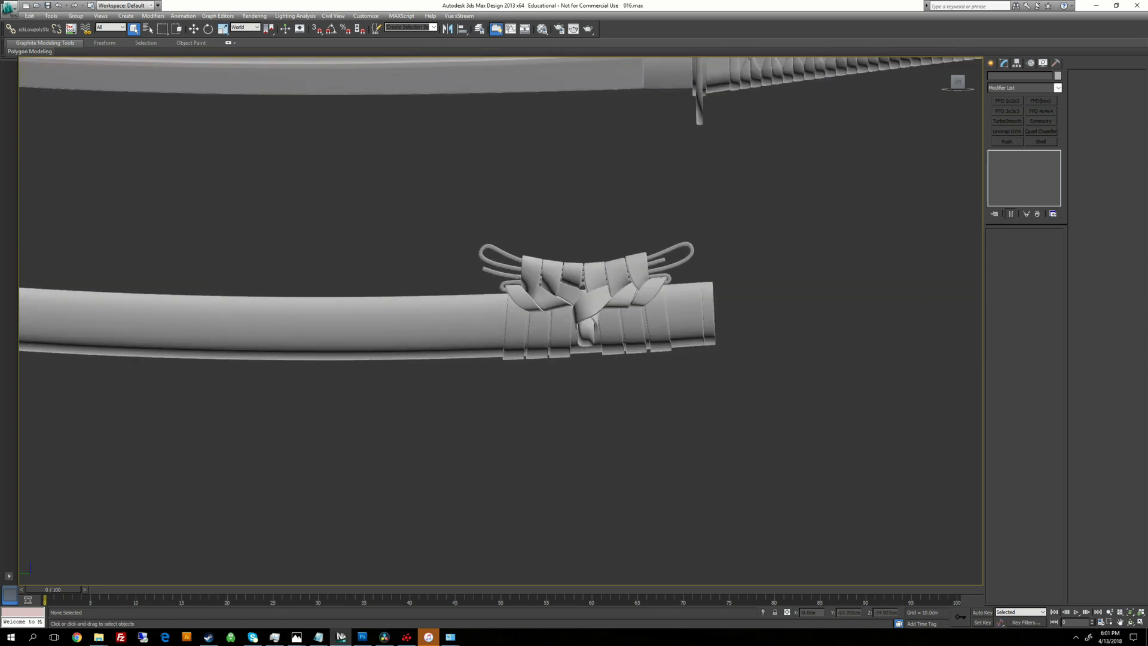
scroll(571, 356, "down", 3)
scroll(571, 356, "up", 1)
scroll(571, 356, "down", 1)
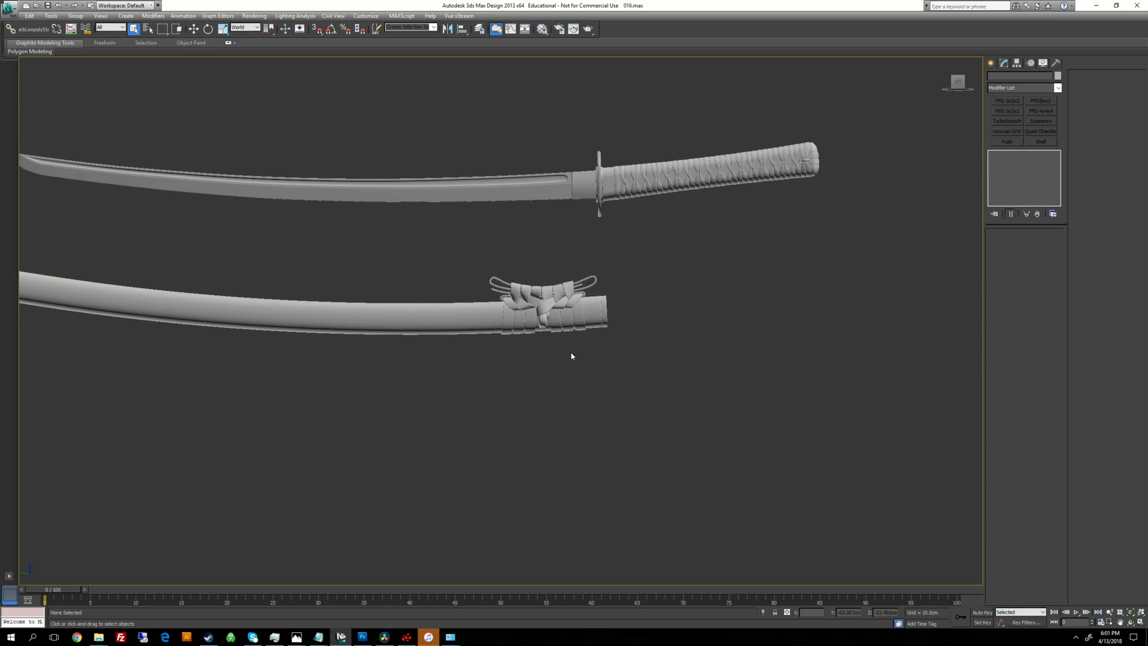
middle_click_drag(571, 356, 554, 358)
scroll(555, 358, "up", 5)
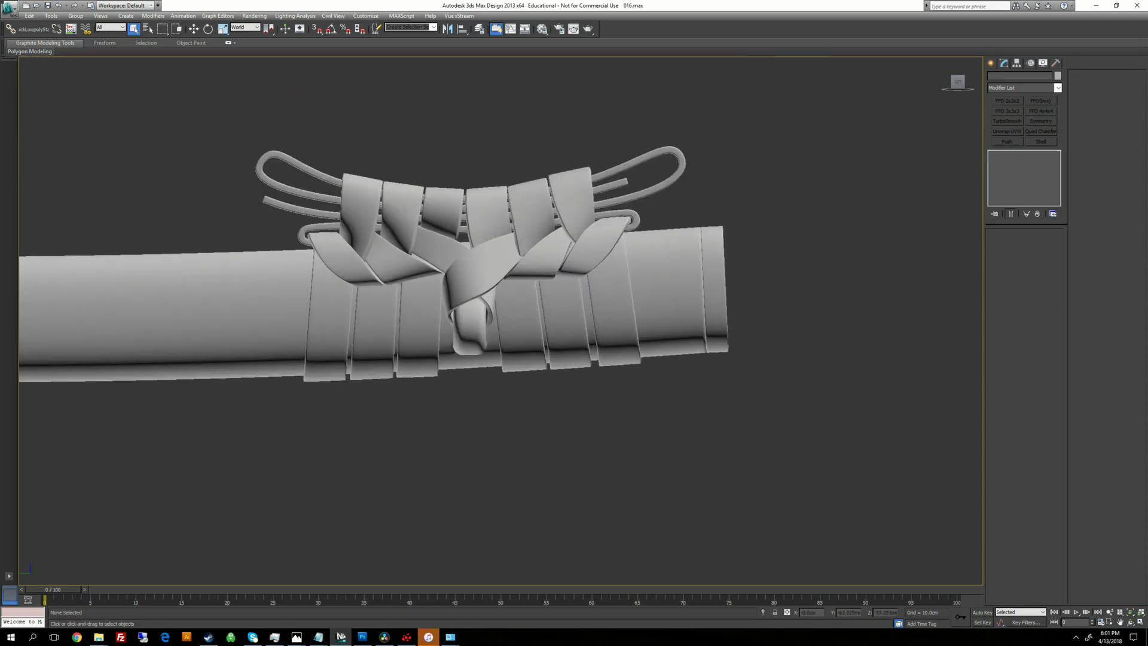
left_click(483, 269)
middle_click_drag(483, 269, 439, 194, "alt")
key("ctrl+d")
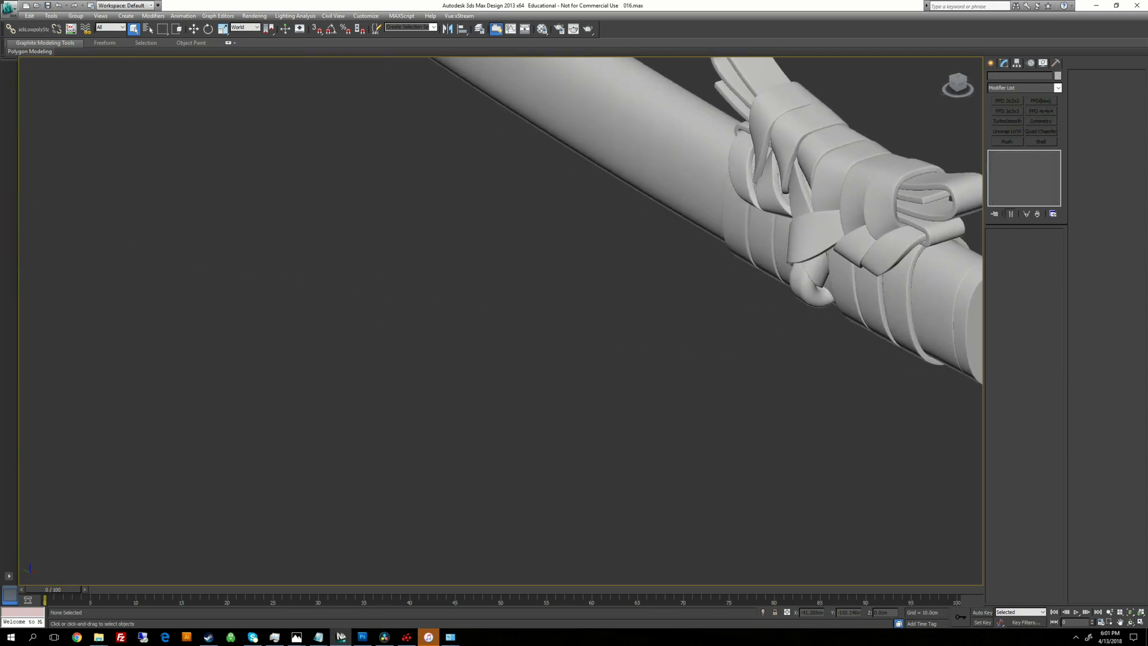
middle_click_drag(765, 198, 567, 260)
Step: Set the pivot of the short side strap farthest from the scabbard mouth to X 0 and mirror it across X as a copy
left_click(565, 249)
mouse_move(502, 299)
middle_mouse_down("alt")
mouse_move(574, 257)
mouse_move(514, 287)
middle_mouse_up("alt")
middle_click_drag(570, 239, 161, 317, "alt")
middle_click_drag(688, 164, 669, 178, "alt")
middle_click_drag(669, 178, 617, 243)
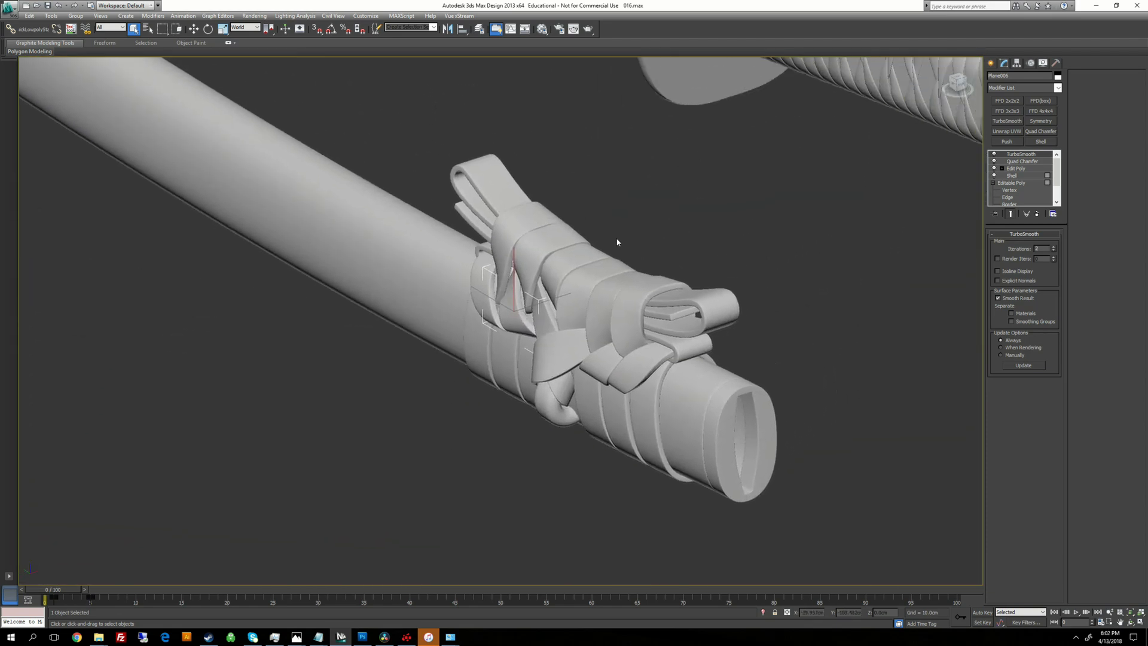
key("w")
left_click(1017, 63)
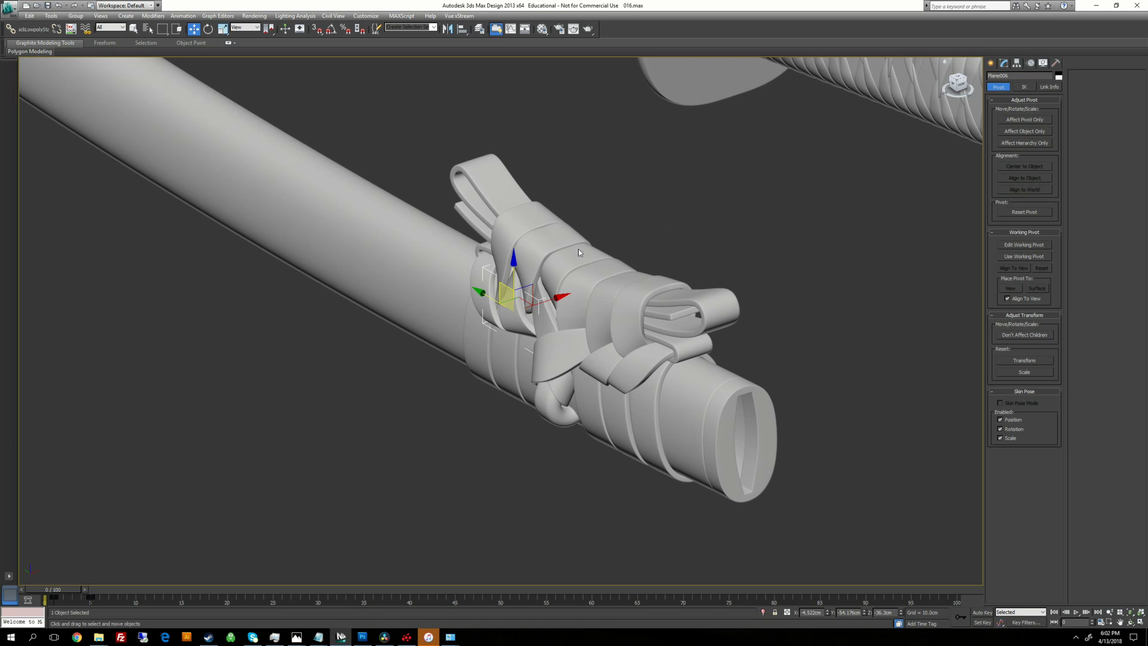
left_click(1021, 119)
right_click(829, 613)
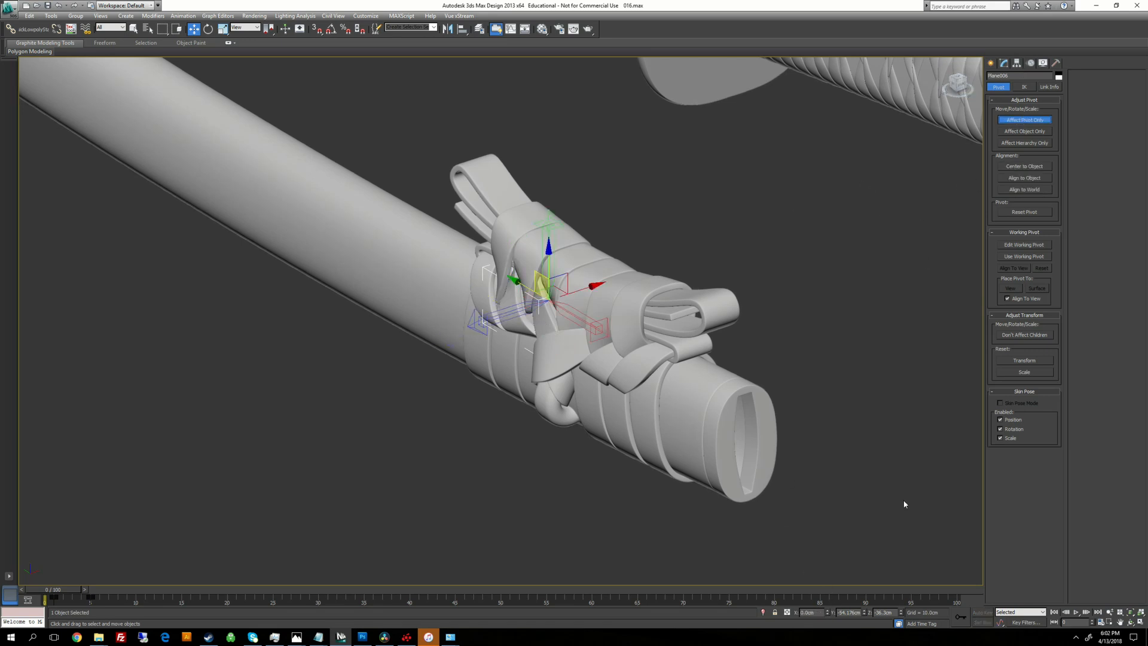
left_click(1030, 119)
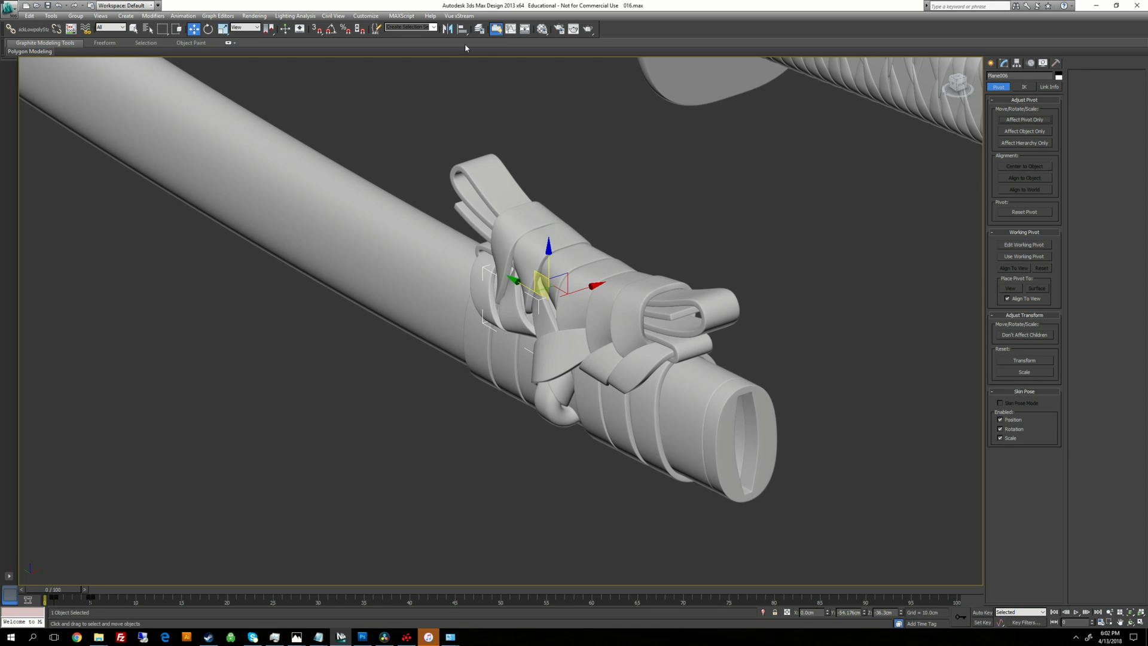
left_click(447, 29)
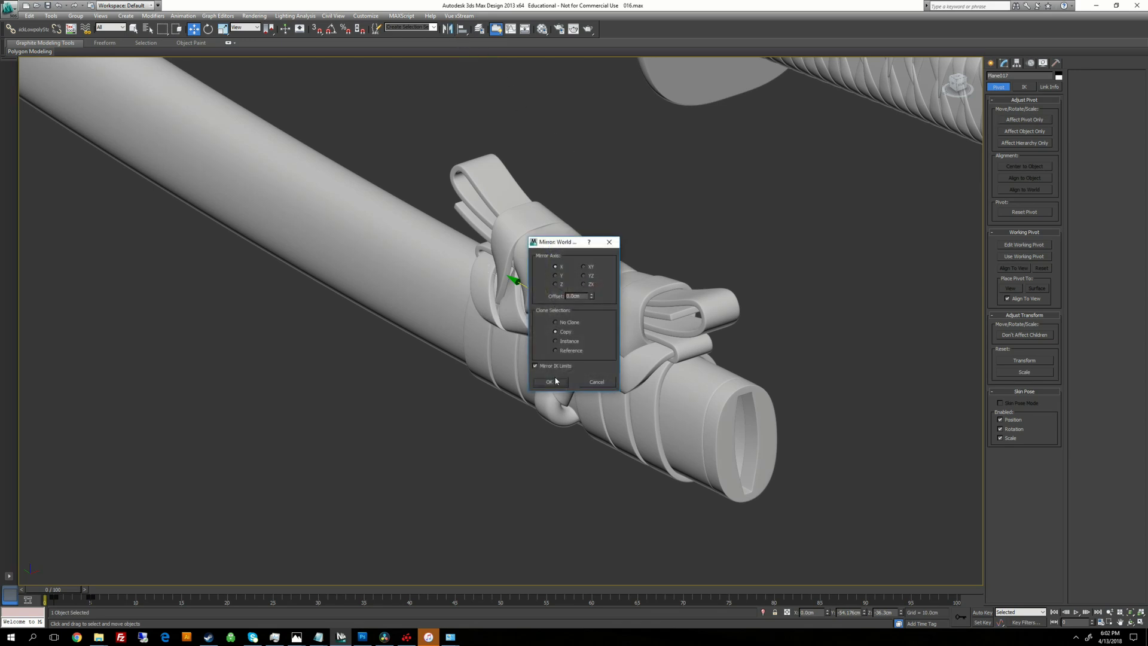
left_click(560, 383)
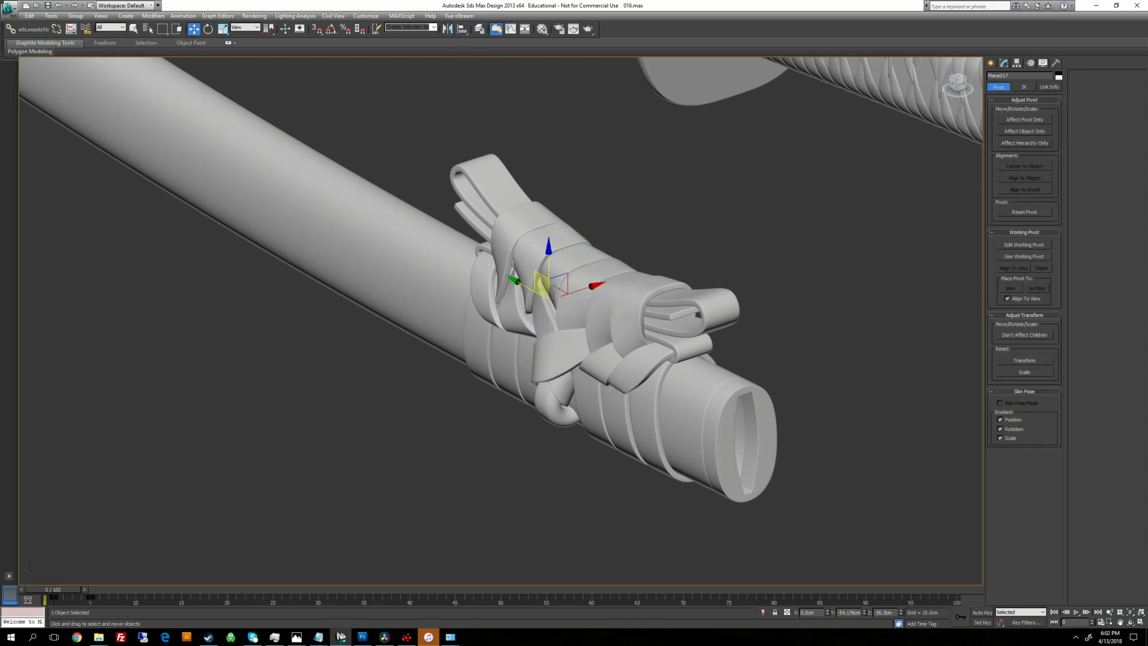
left_click(559, 353)
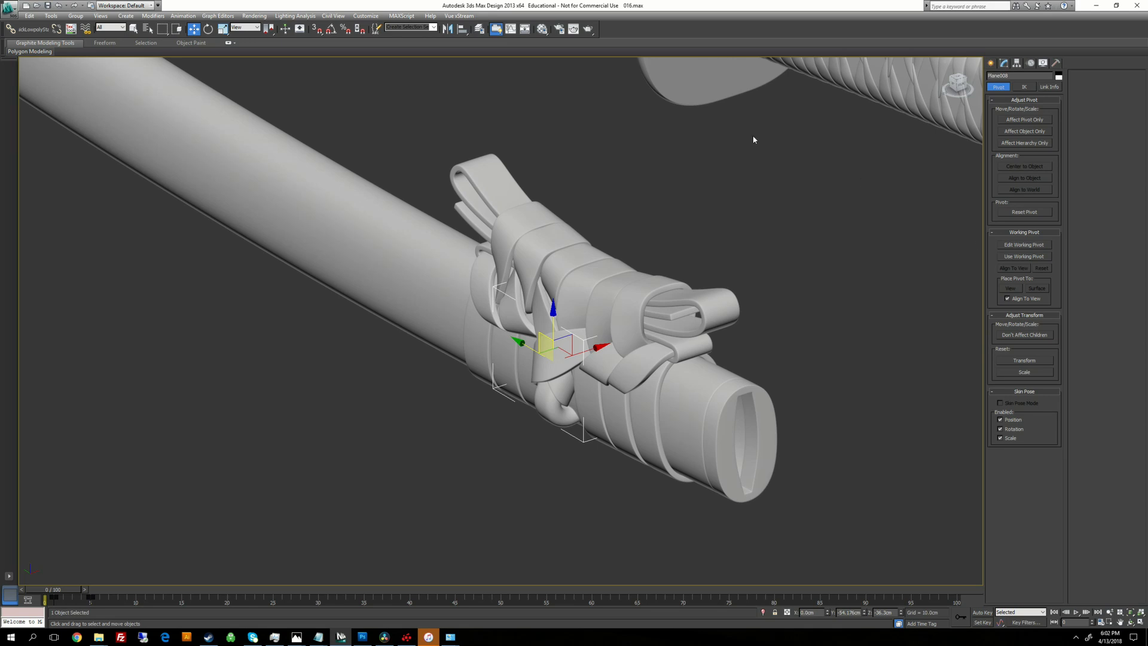
left_click(1022, 122)
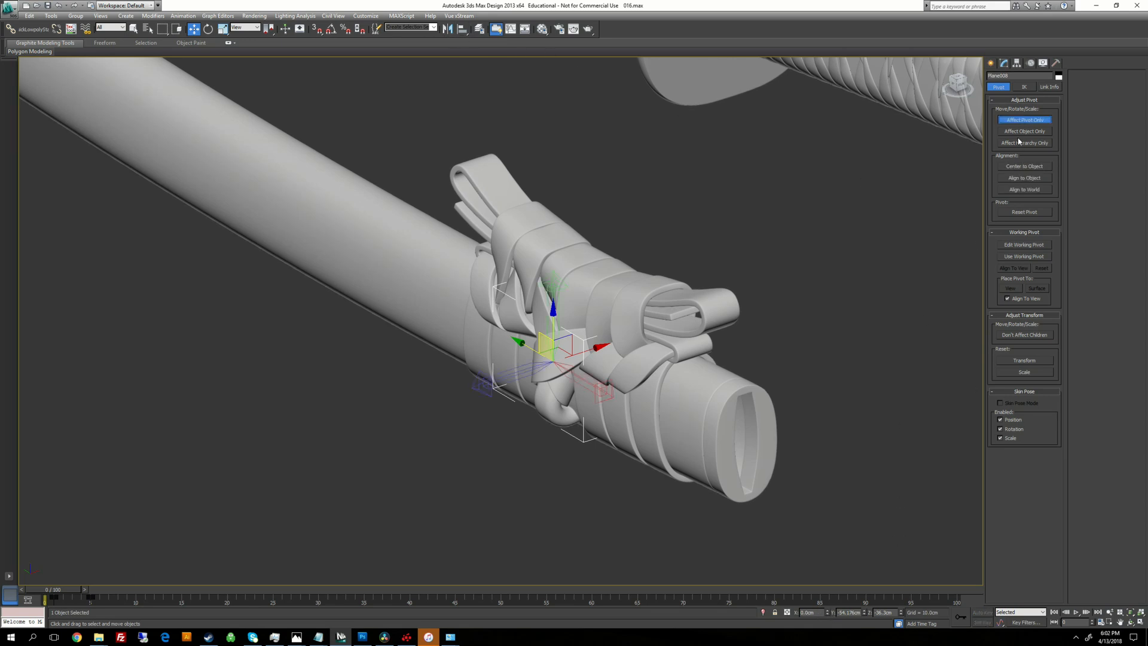
left_click(1014, 122)
left_click(446, 29)
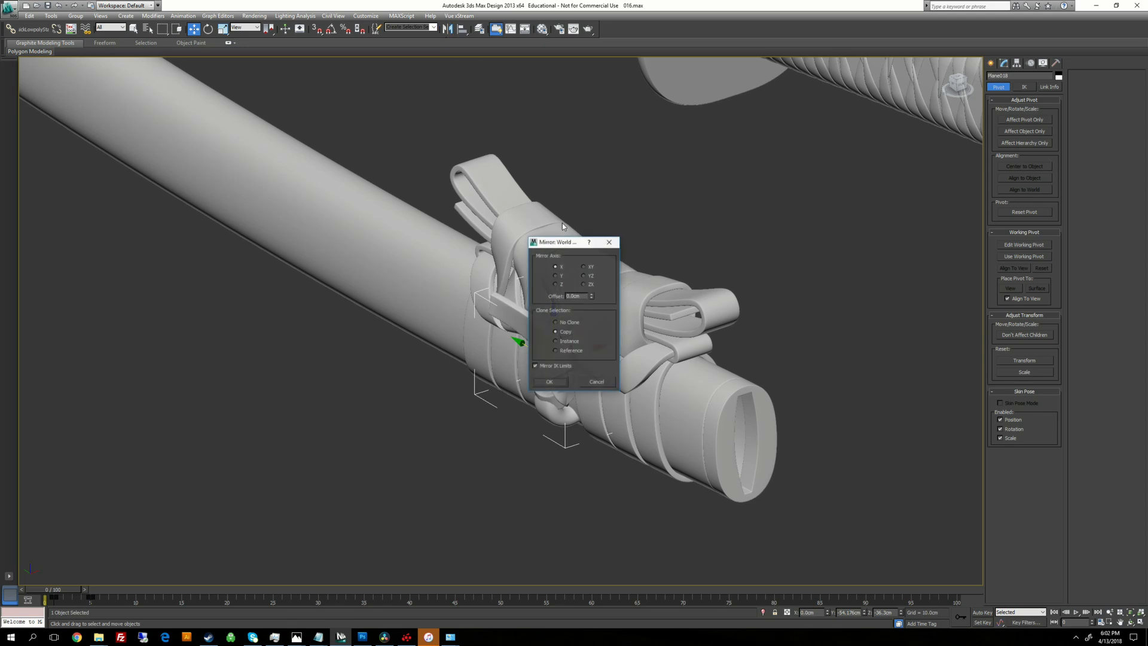
left_click(595, 382)
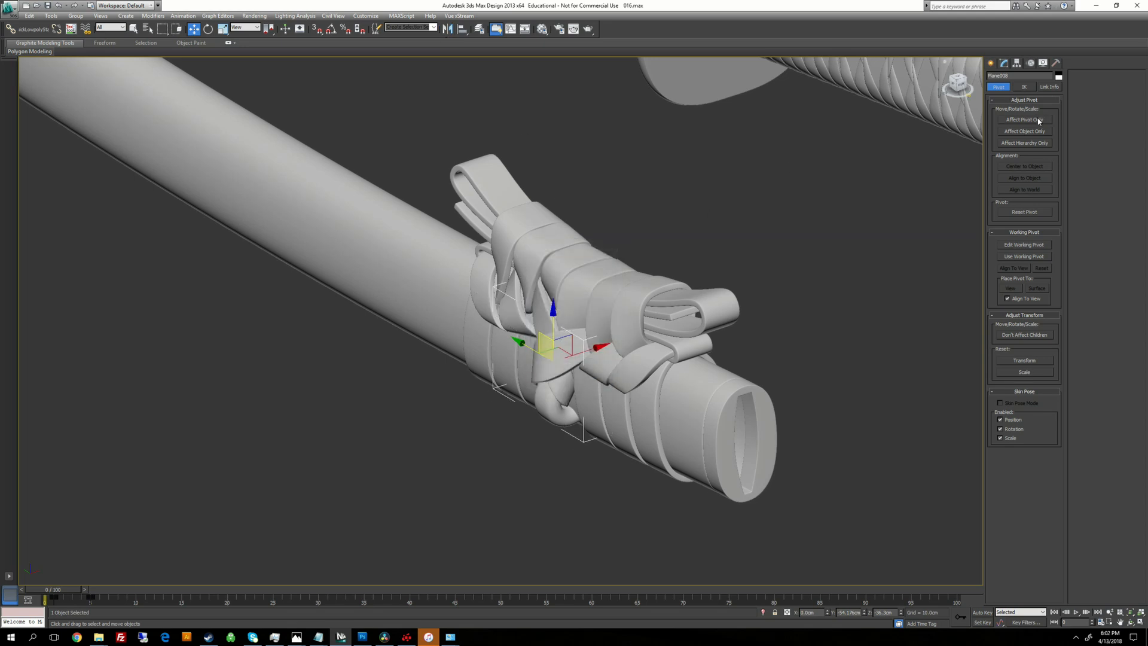
Step: Move only the pivot of the diagonal strap above the knot to X 0 at the scabbard's centre
left_click(1024, 120)
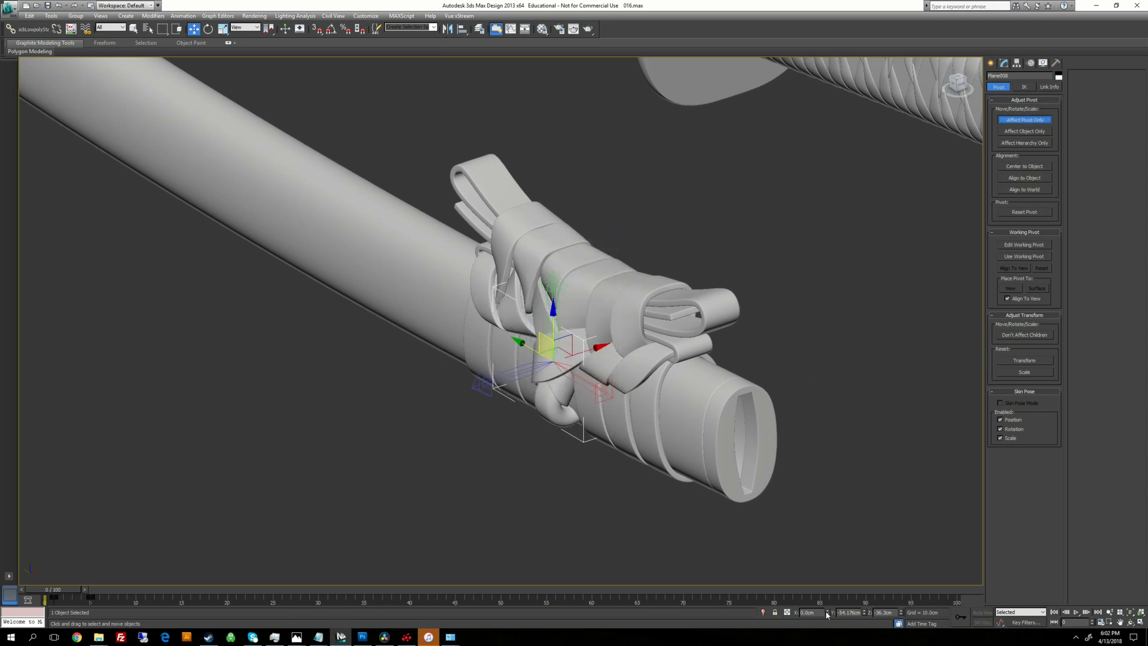
middle_click_drag(804, 562, 754, 550, "alt")
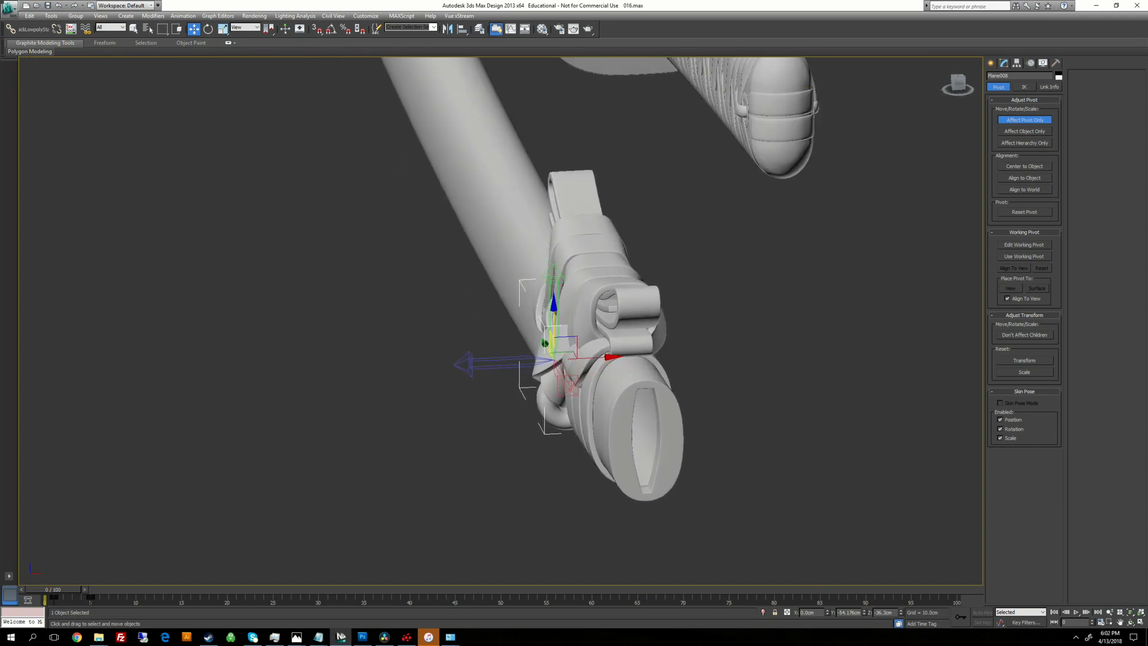
mouse_move(741, 500)
middle_mouse_down("alt")
mouse_move(711, 494)
mouse_move(836, 490)
mouse_move(849, 538)
mouse_move(807, 478)
mouse_move(735, 497)
middle_mouse_up("alt")
left_click_drag(598, 360, 657, 360)
right_click(828, 614)
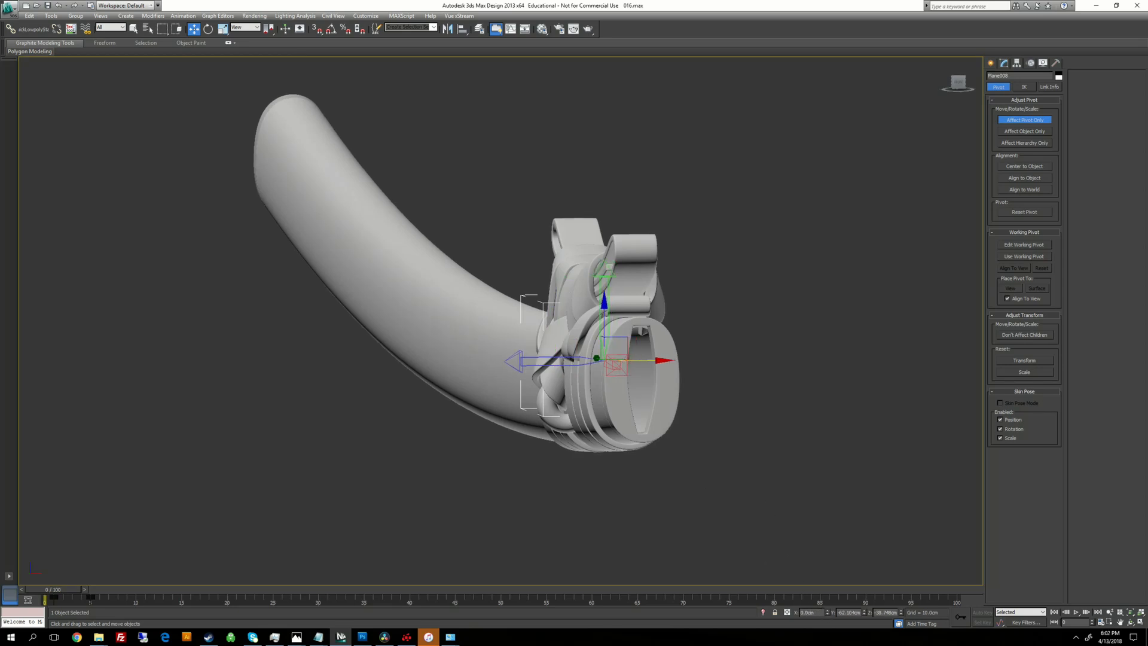
middle_click_drag(687, 439, 709, 471, "alt")
middle_click_drag(558, 388, 496, 395, "alt")
middle_click_drag(675, 418, 714, 470, "alt")
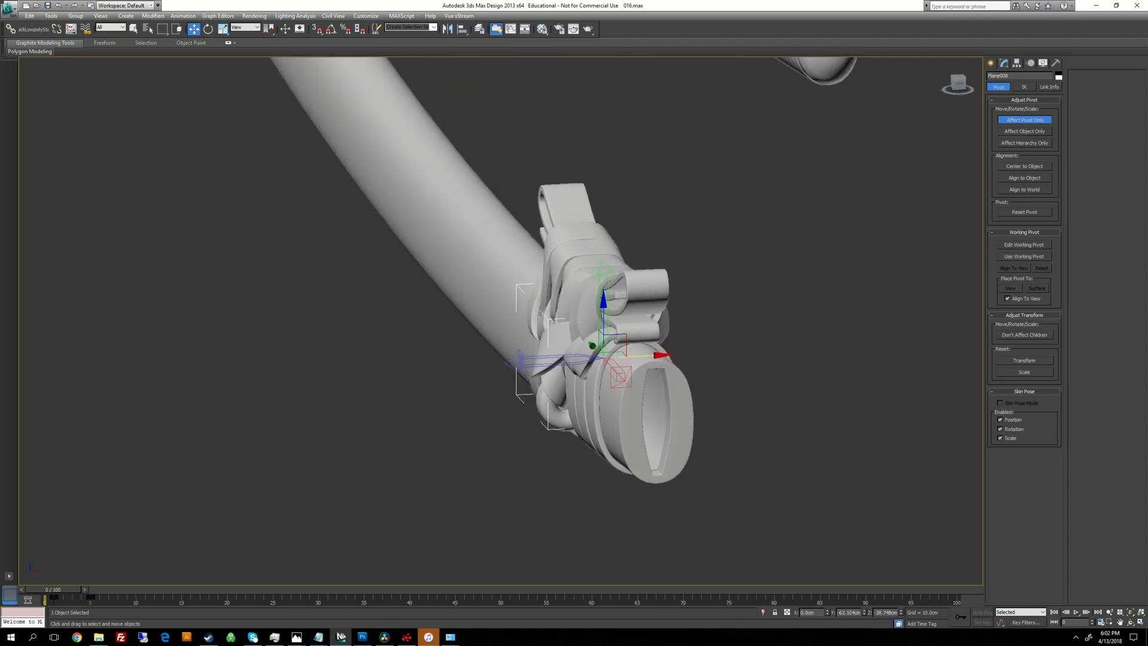
left_click(1031, 121)
Step: Mirror the diagonal strap across the X axis as a copy and check both sides of the scabbard
middle_click_drag(765, 251, 783, 263, "alt")
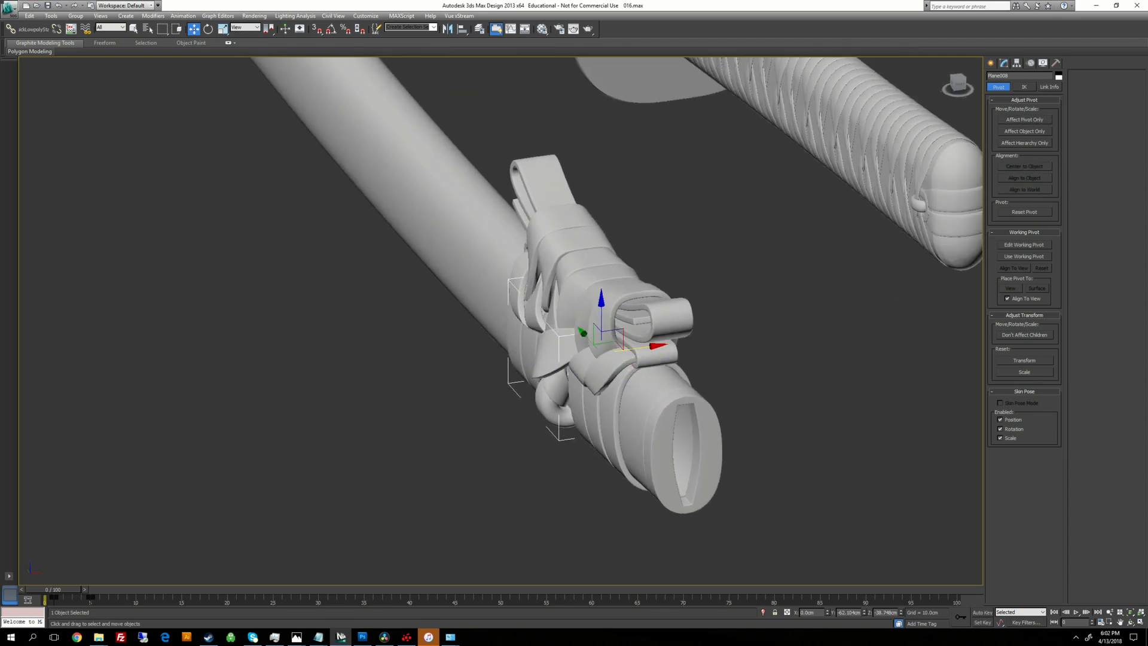
left_click(445, 30)
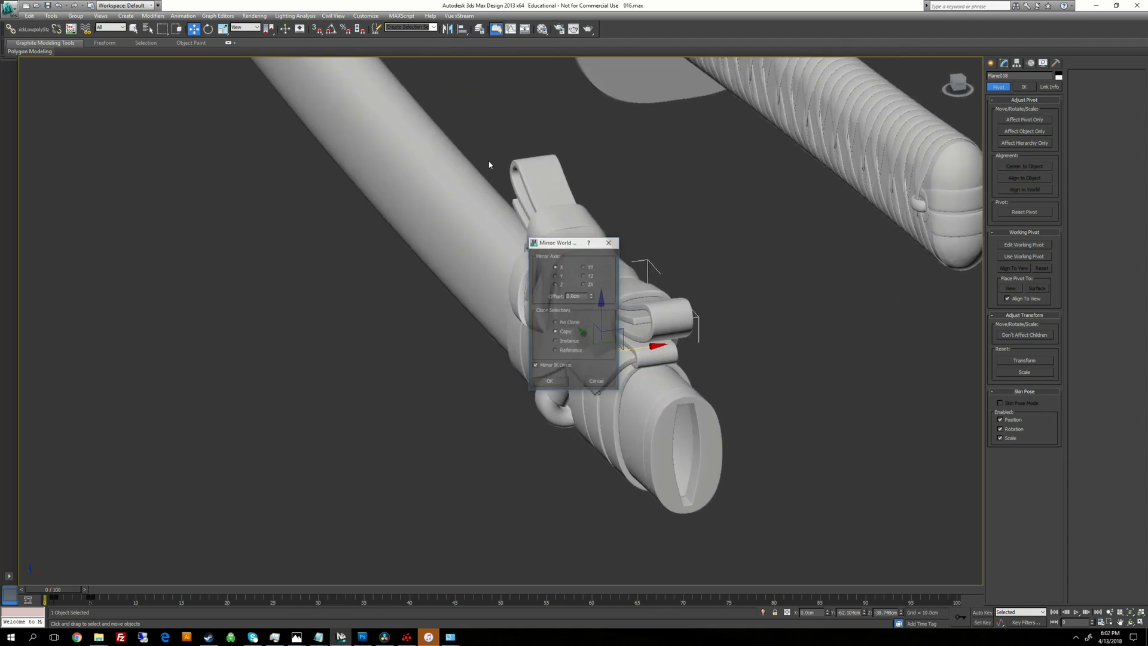
left_click(549, 385)
middle_click_drag(730, 394, 610, 356, "alt")
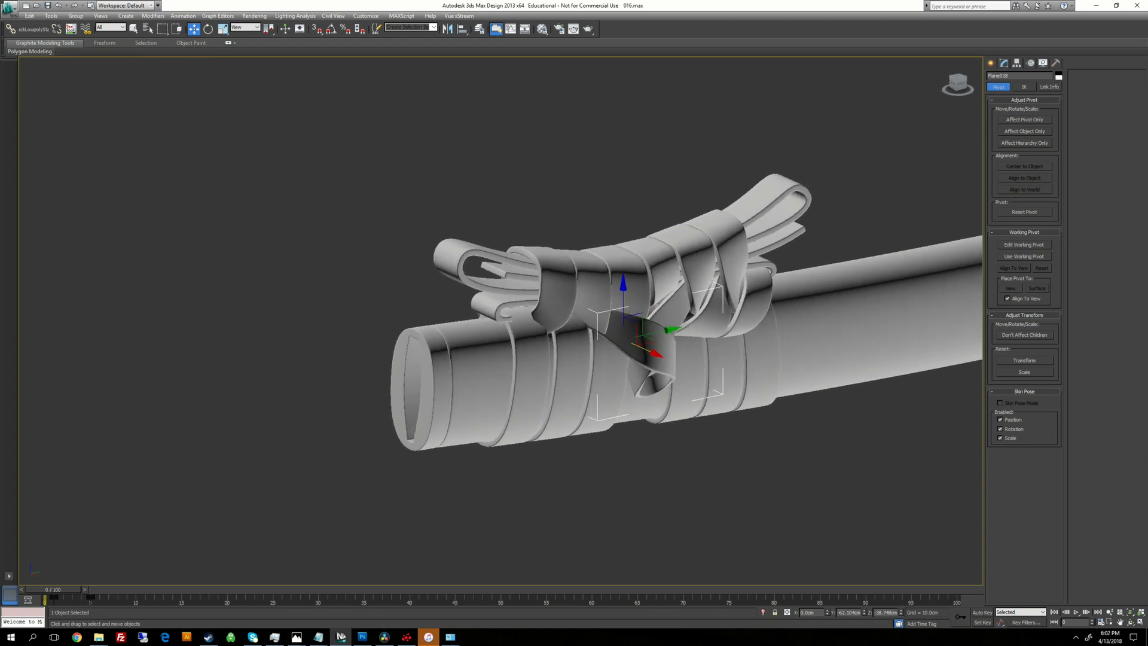
middle_click_drag(490, 311, 711, 349, "alt")
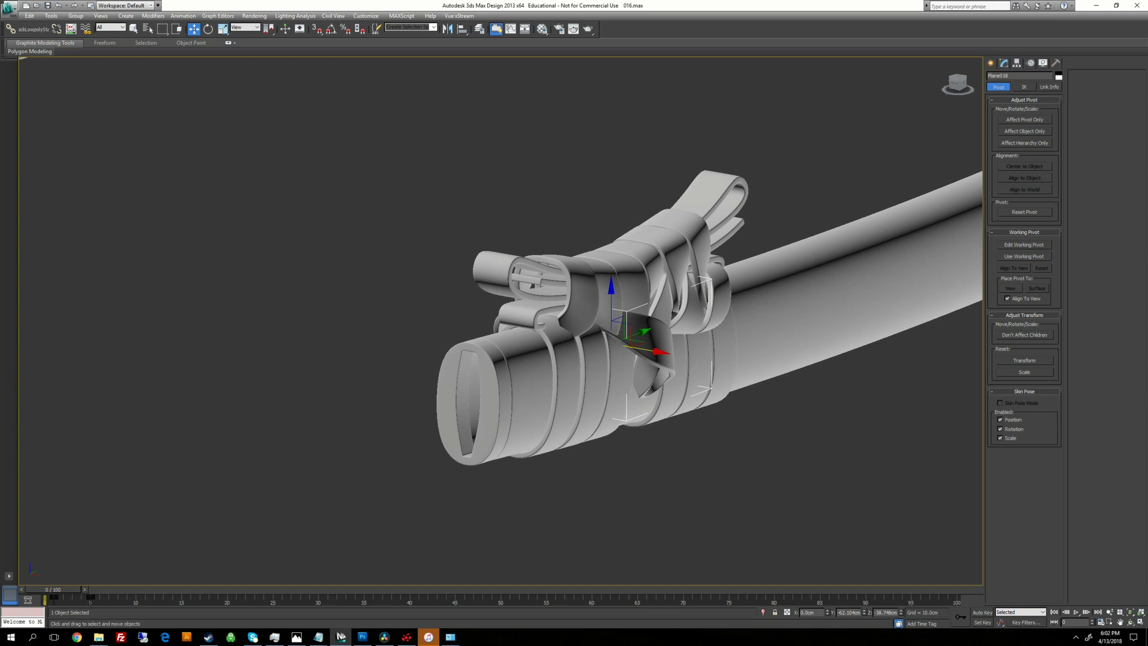
middle_click_drag(628, 341, 801, 341, "alt")
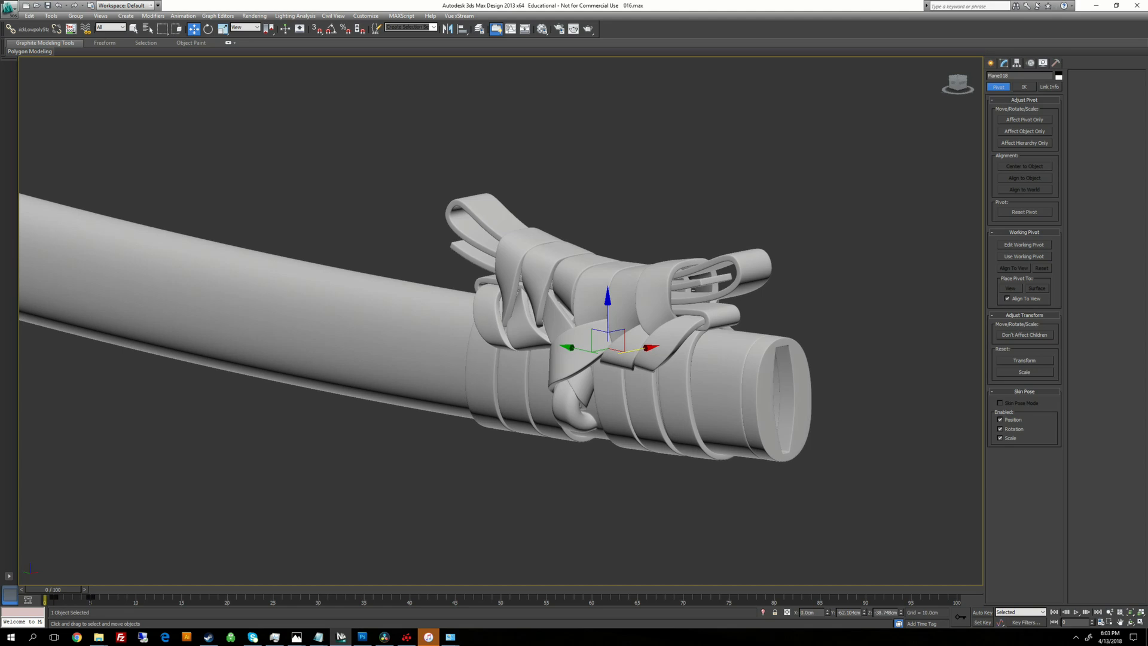
Step: Set only the pivot of the short side strap between the knot and the mouth-end strap to X 0
middle_click_drag(627, 341, 753, 341, "alt")
middle_click_drag(646, 334, 801, 371, "alt")
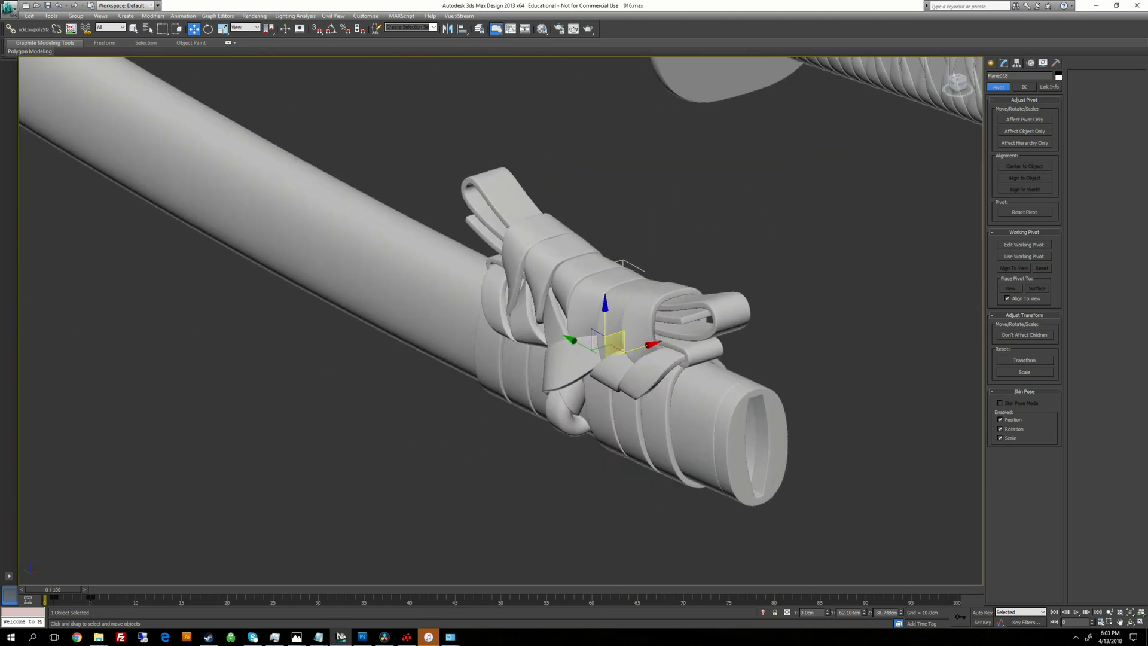
left_click(807, 358)
left_click(615, 369)
middle_click_drag(749, 288, 709, 233)
scroll(720, 243, "down", 3)
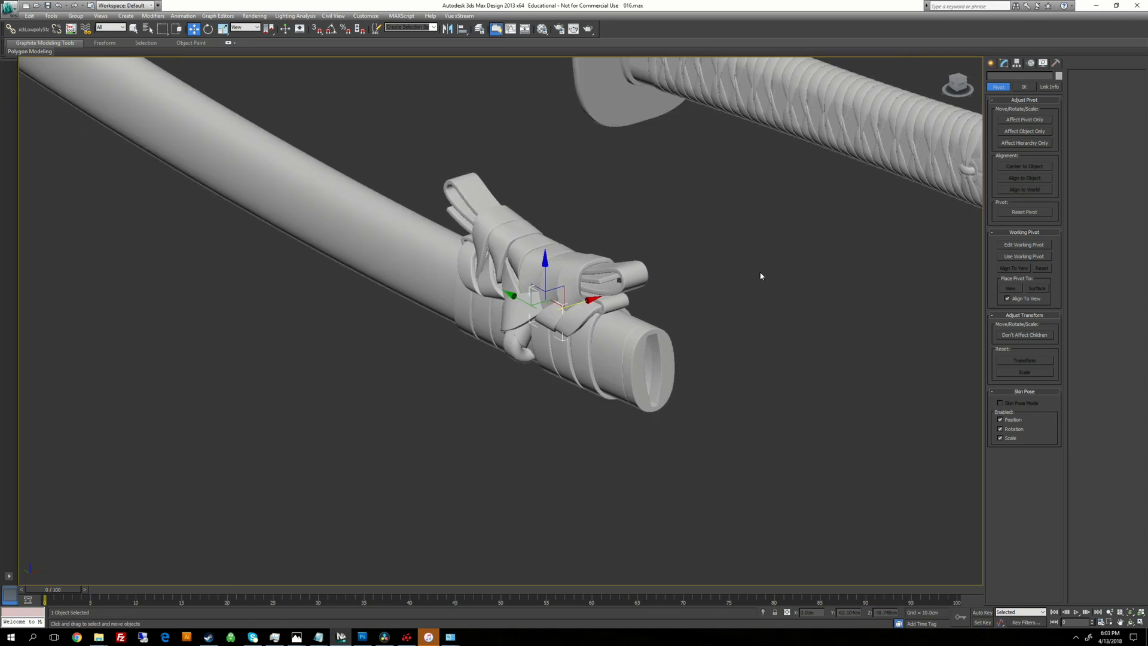
left_click(1017, 121)
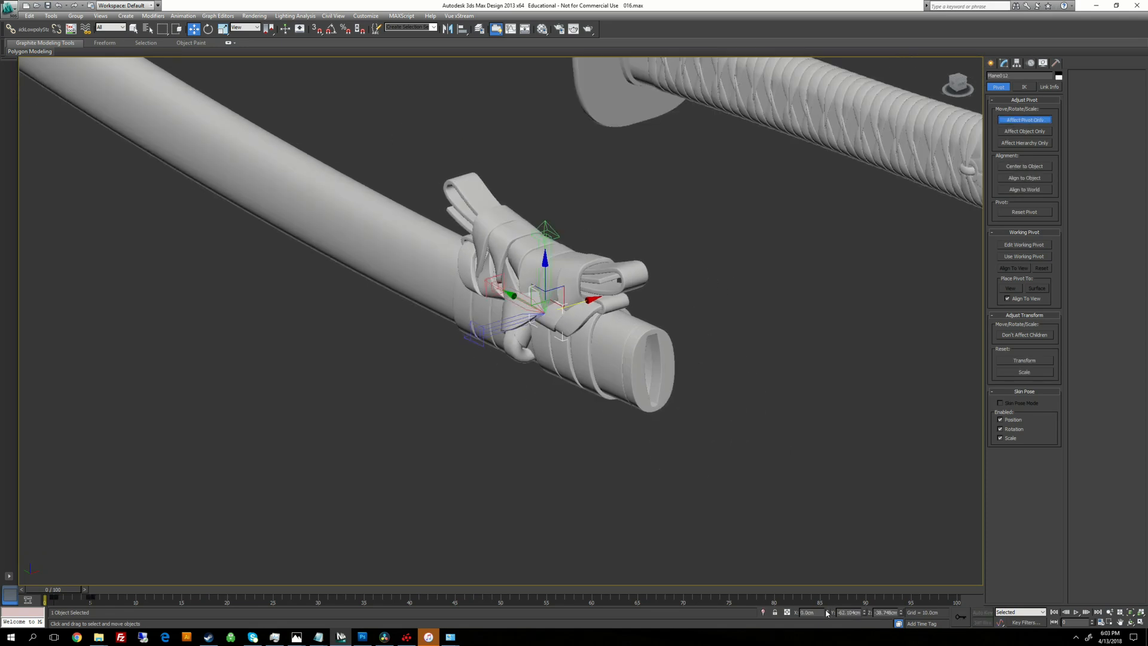
middle_click_drag(758, 530, 633, 336, "alt")
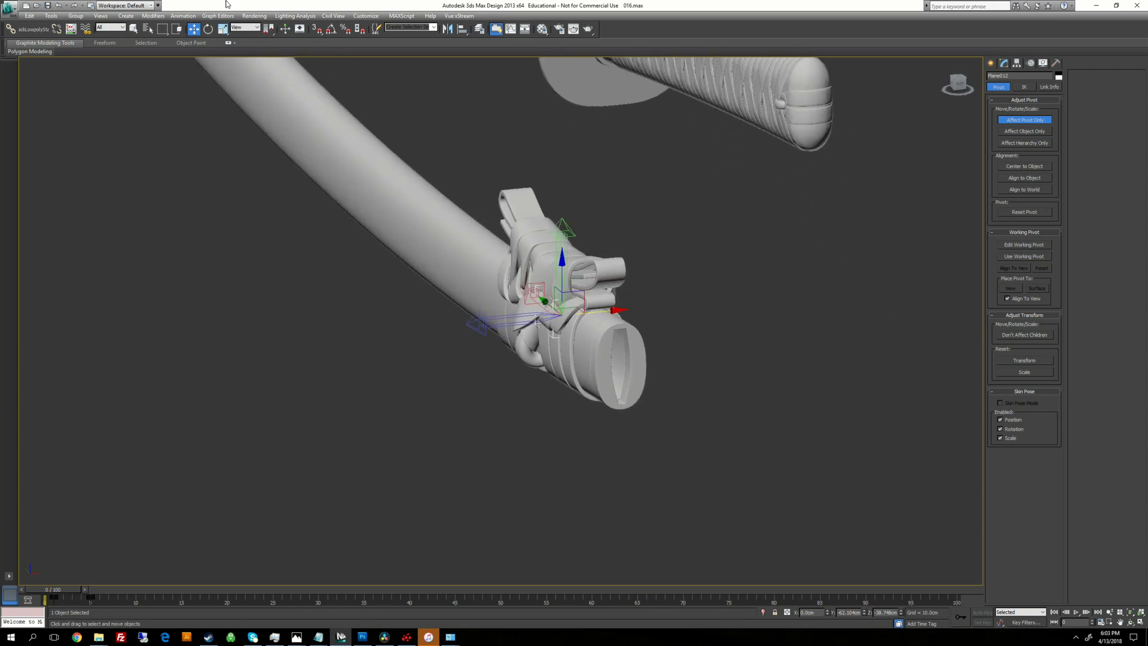
Step: Switch the reference coordinate system to World and mirror the selected short strap across X as a copy
left_click(257, 27)
left_click(245, 47)
middle_click_drag(837, 299, 792, 344, "alt")
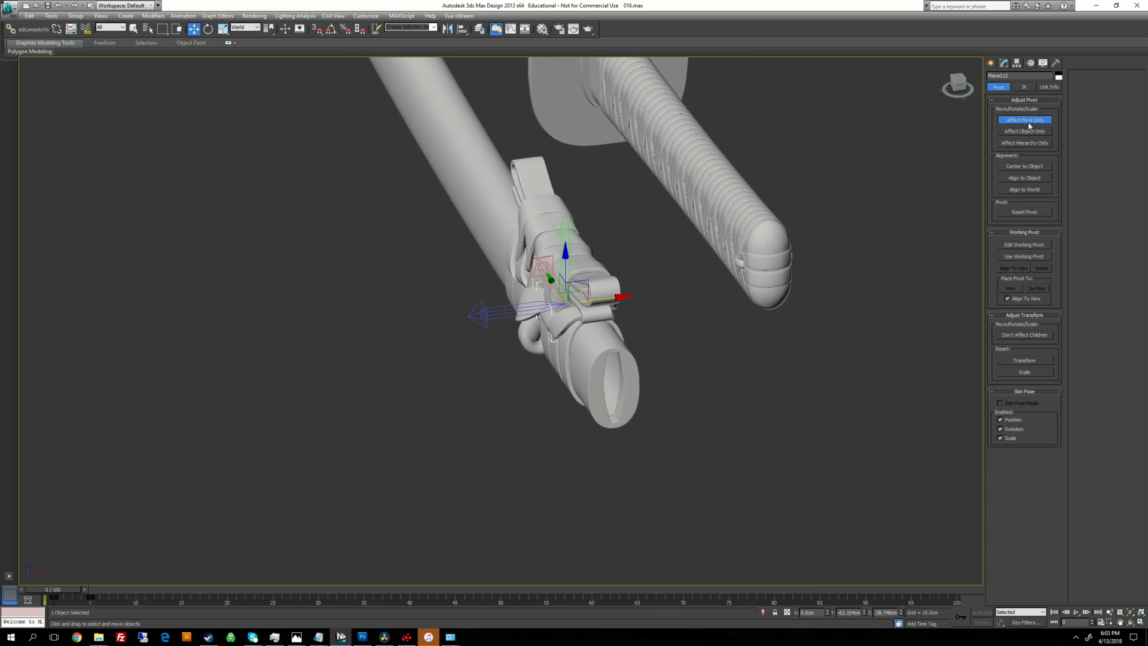
left_click(1030, 123)
left_click(447, 29)
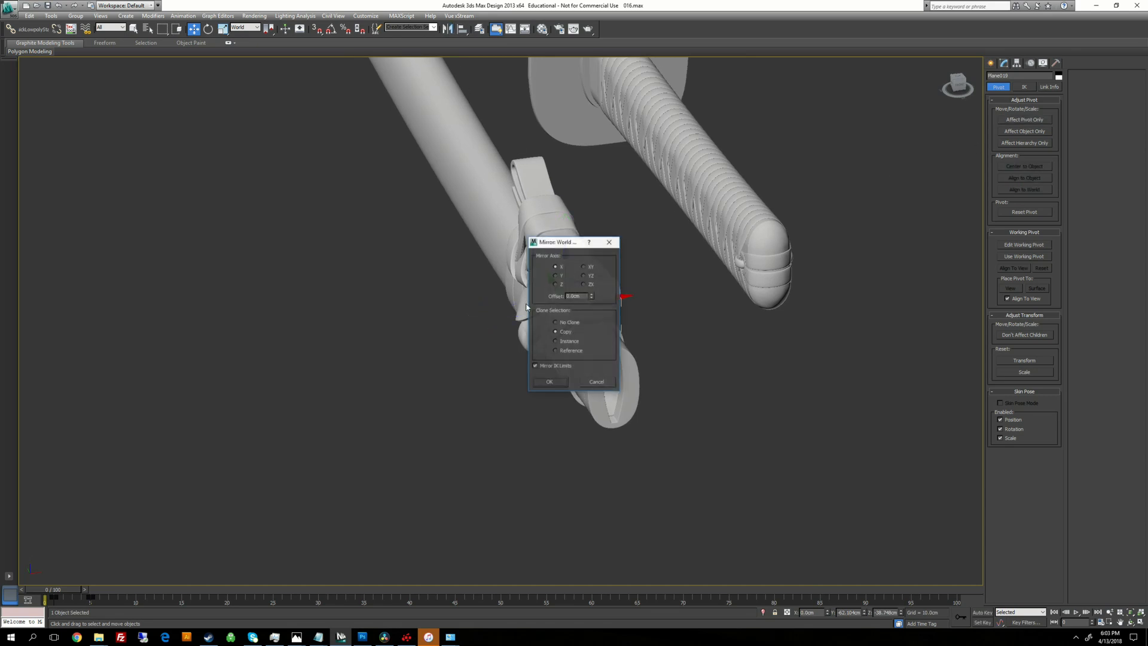
left_click(554, 378)
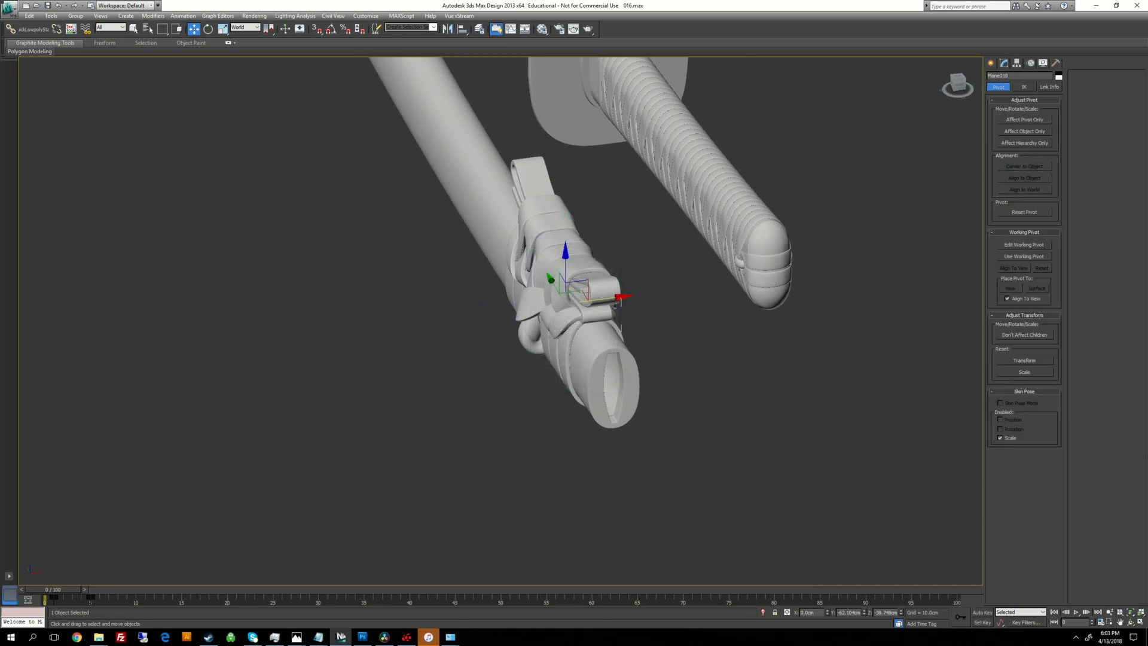
Step: Move only the pivot of the short side strap nearest the scabbard mouth to X 0
left_click(599, 304)
middle_click_drag(599, 303, 676, 275, "alt")
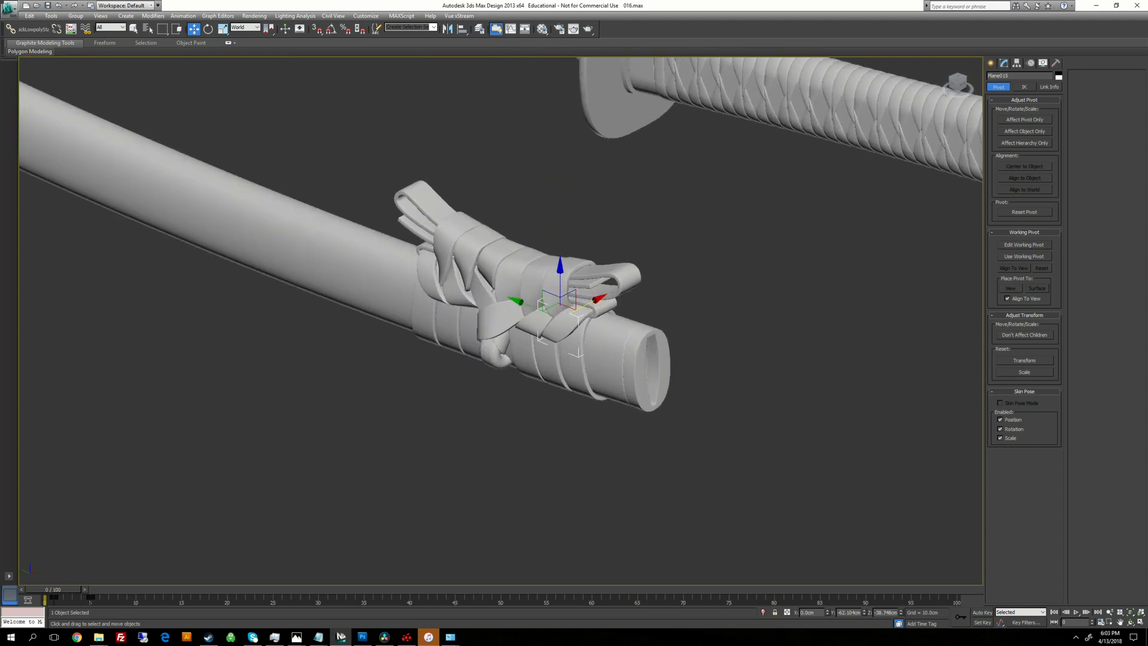
left_click(450, 29)
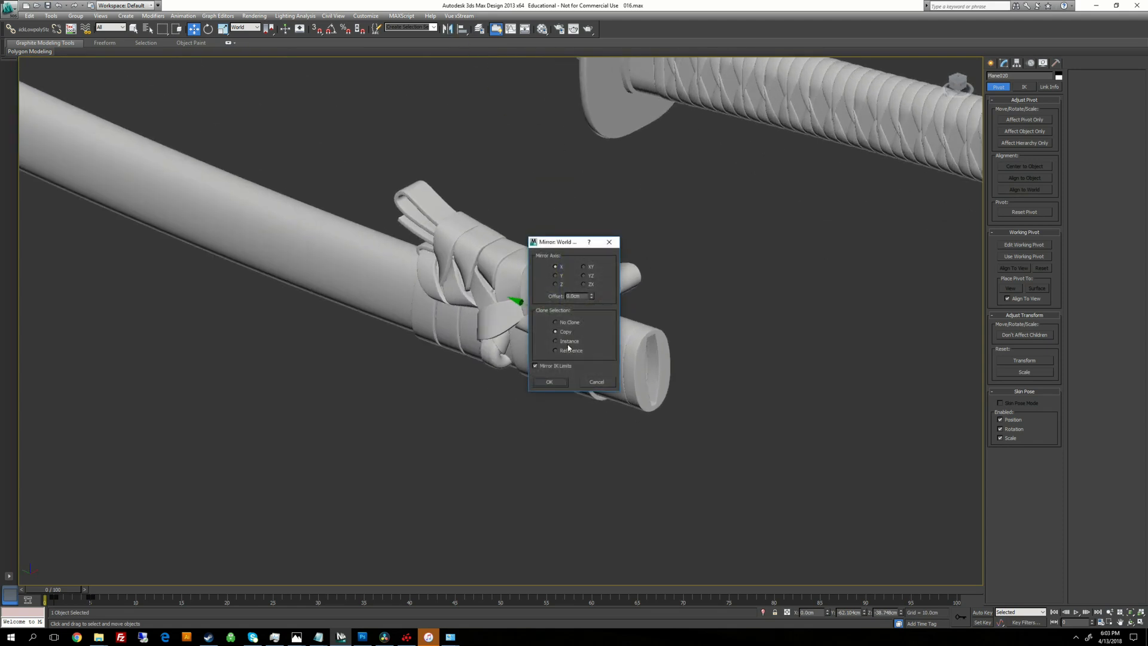
left_click(596, 382)
left_click(1035, 121)
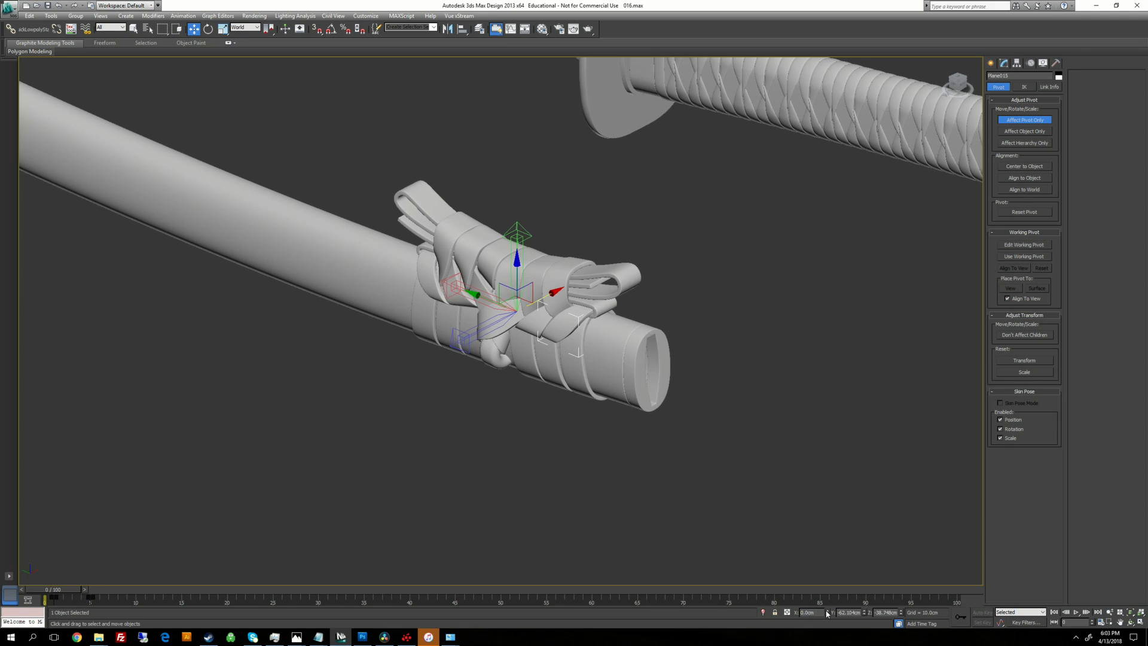
middle_click_drag(795, 478, 718, 466, "alt")
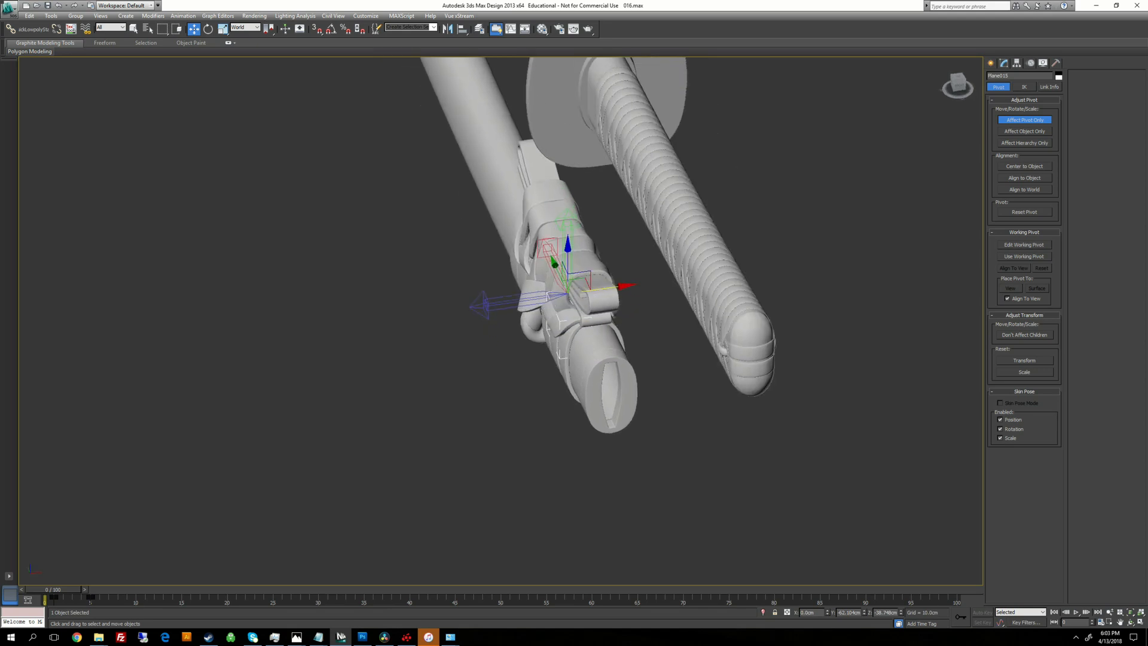
left_click(1039, 119)
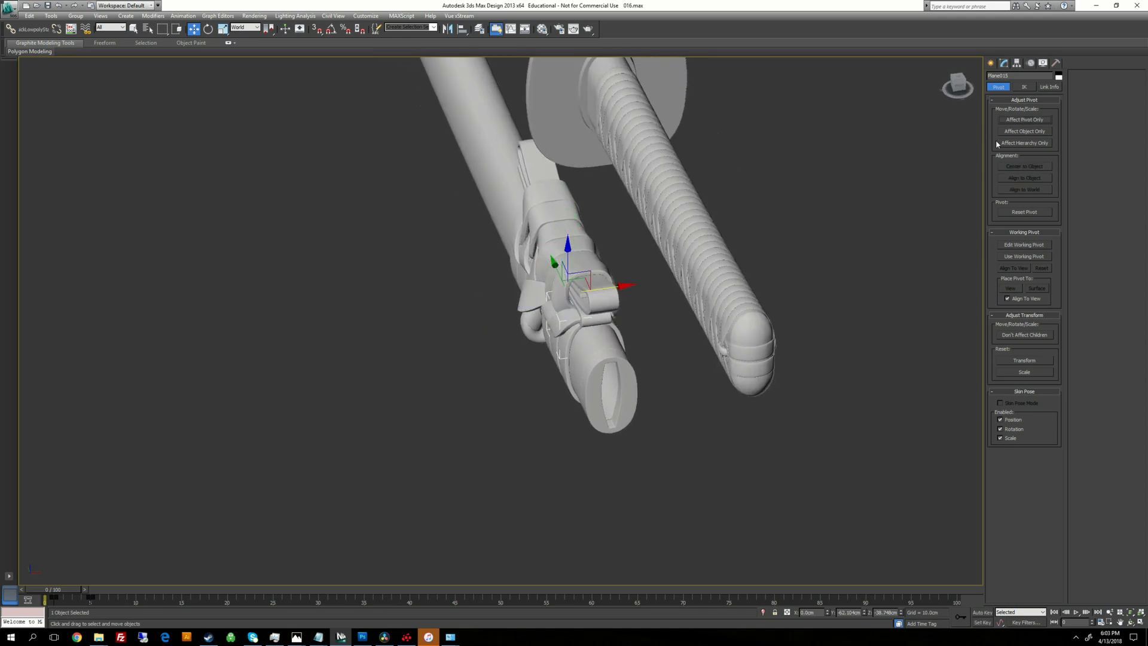
Step: Mirror the strap nearest the scabbard mouth across X as a copy and check the opposite side
left_click(452, 29)
left_click(555, 382)
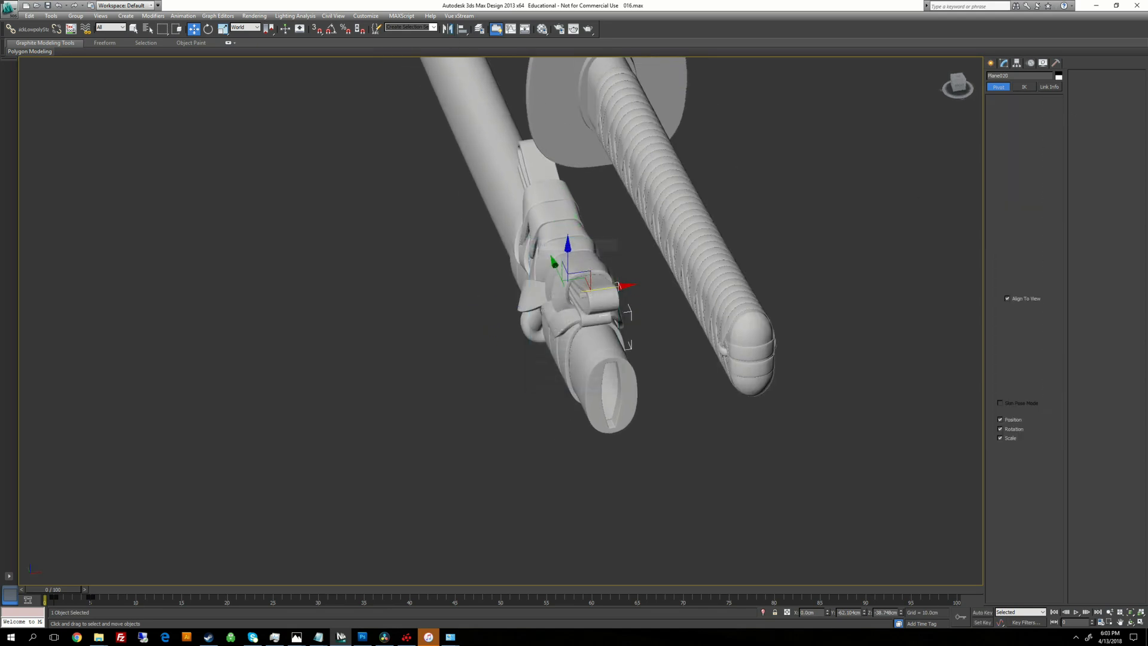
middle_click_drag(555, 382, 406, 335, "alt")
middle_click_drag(682, 364, 538, 326)
scroll(538, 326, "up", 3)
scroll(676, 403, "up", 3)
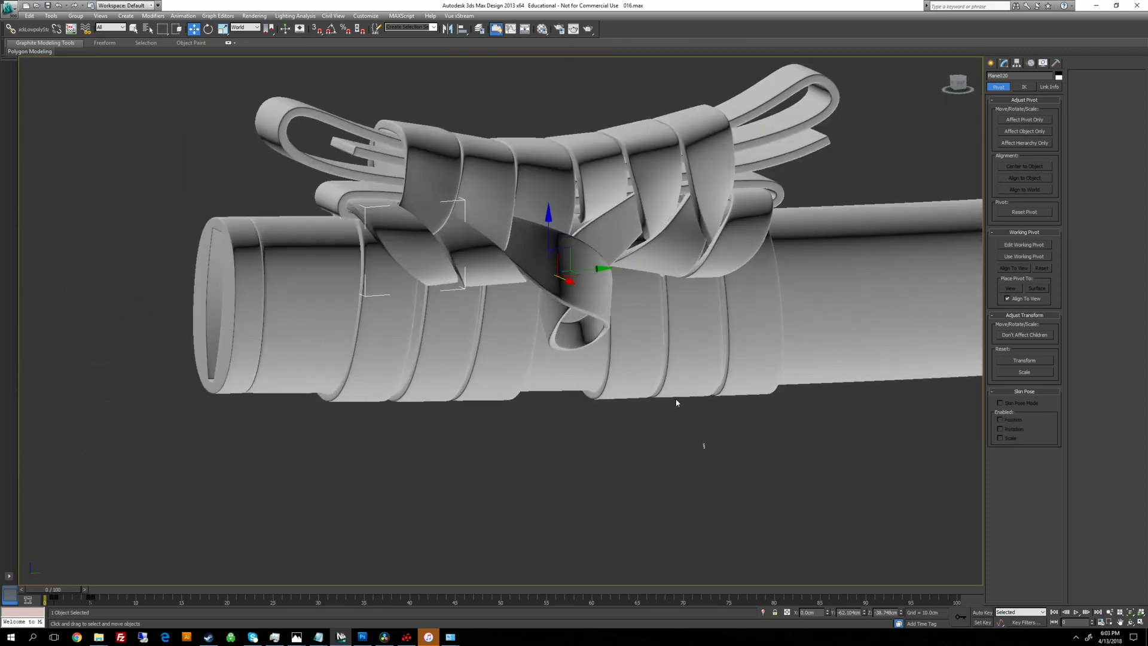
Step: Remove the TurboSmooth, Quad Chamfer and Edit Poly modifiers from the looped knot strip, keeping its Shell
left_click(565, 263)
middle_click_drag(565, 281, 505, 290, "alt")
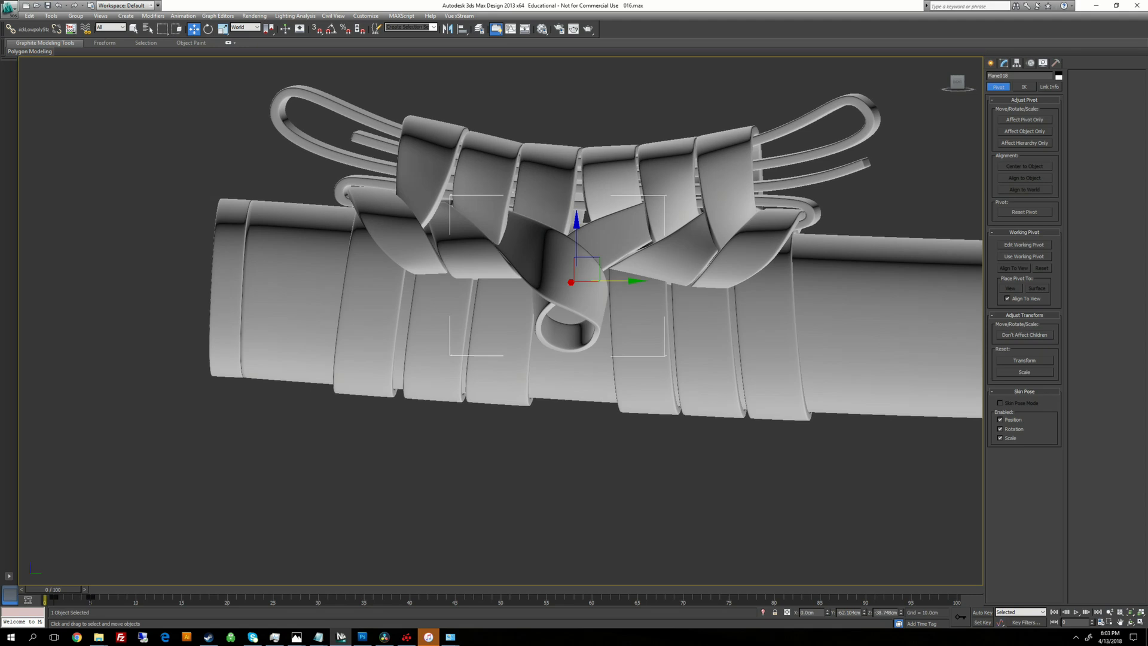
middle_click_drag(586, 269, 533, 347, "alt")
scroll(533, 347, "down", 3)
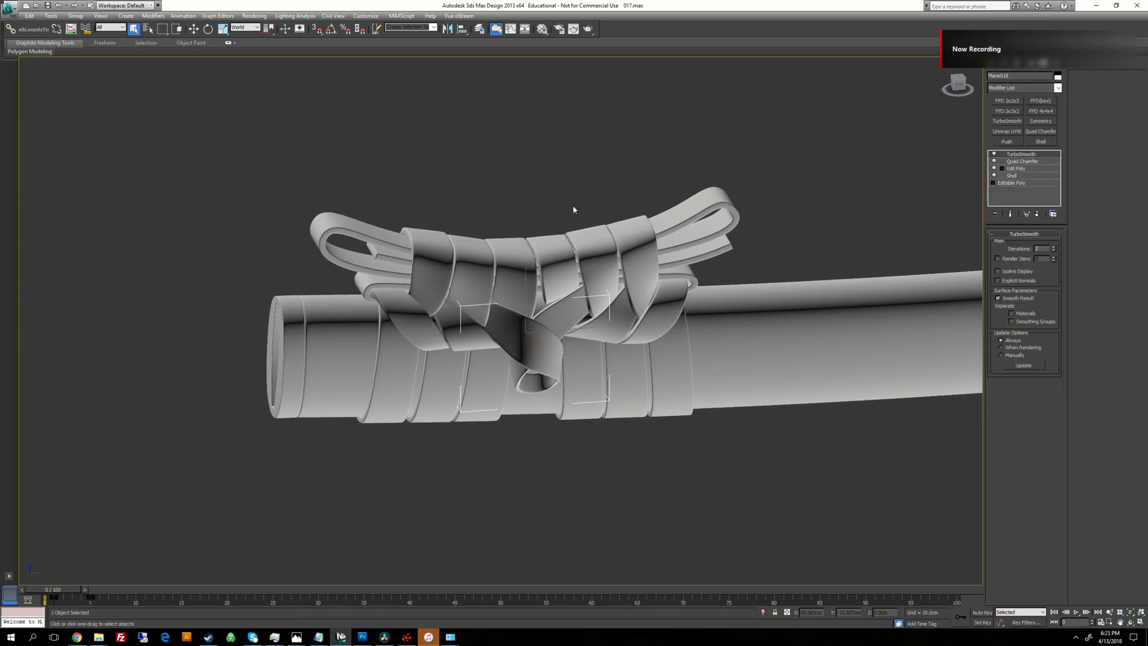
scroll(589, 197, "up", 3)
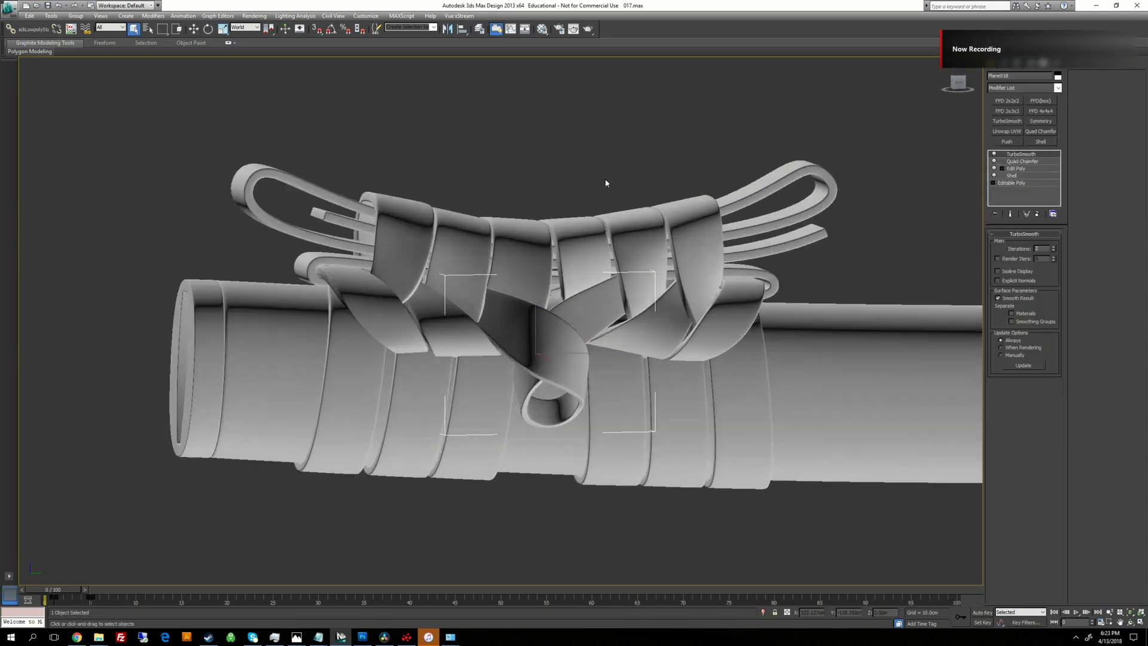
middle_click_drag(574, 287, 566, 310, "alt")
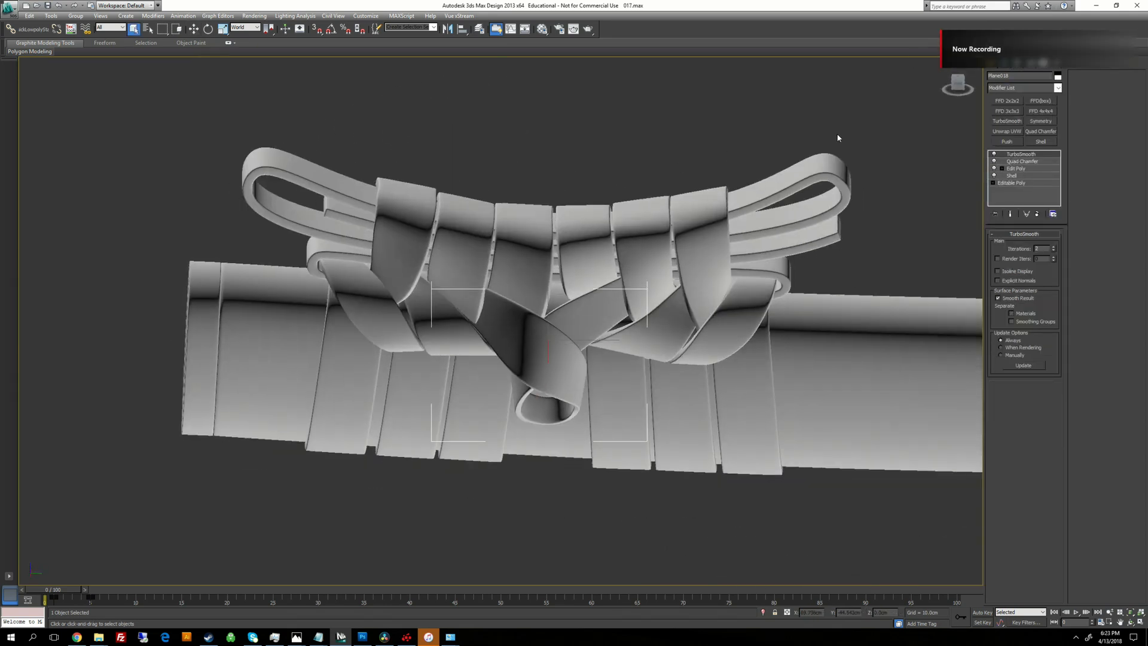
left_click(1038, 214)
left_click(1037, 214)
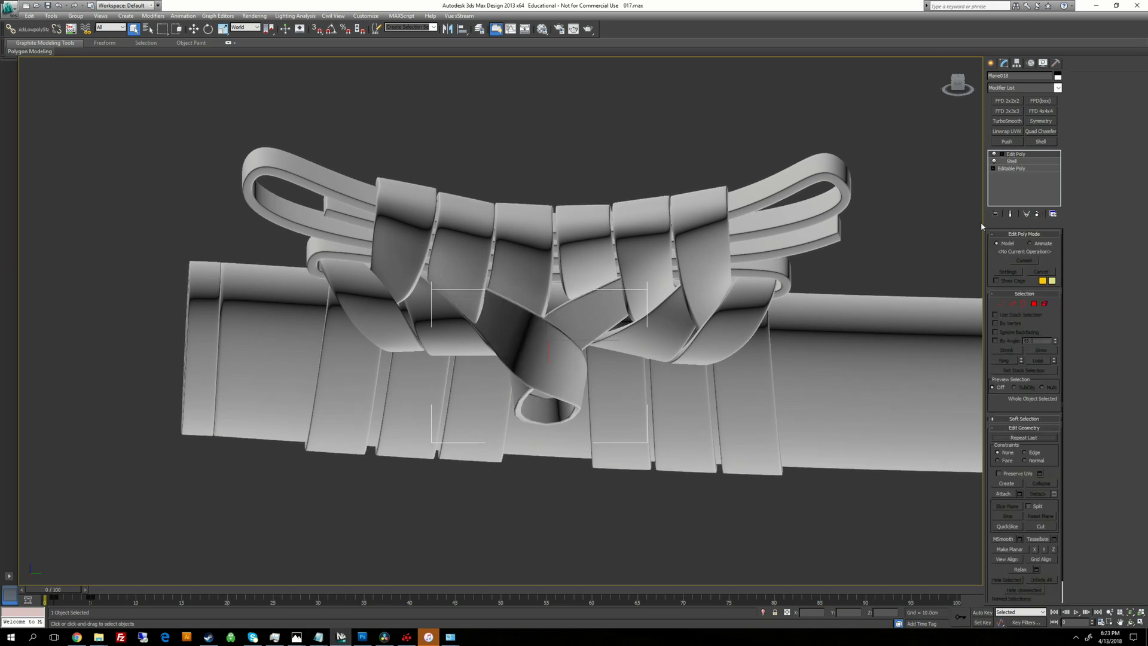
left_click(1038, 216)
Step: Open the knot strip's base Editable Poly at polygon level, isolate the strip and display its edges
mouse_move(603, 335)
middle_mouse_down("alt")
mouse_move(527, 373)
mouse_move(585, 342)
middle_mouse_up("alt")
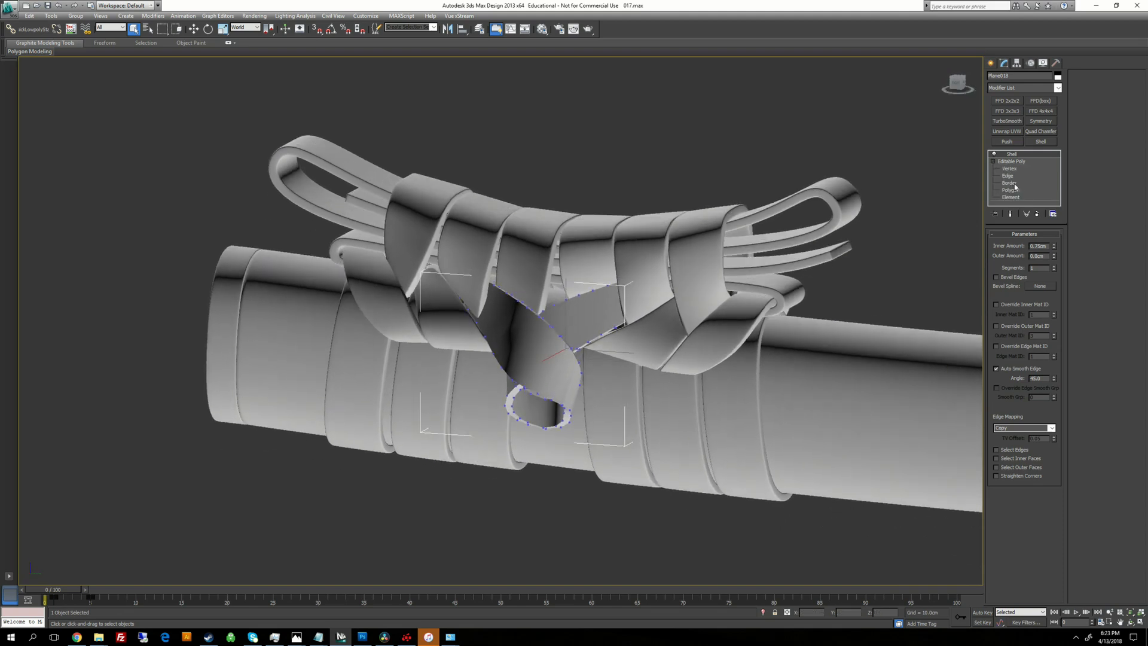
left_click(1014, 190)
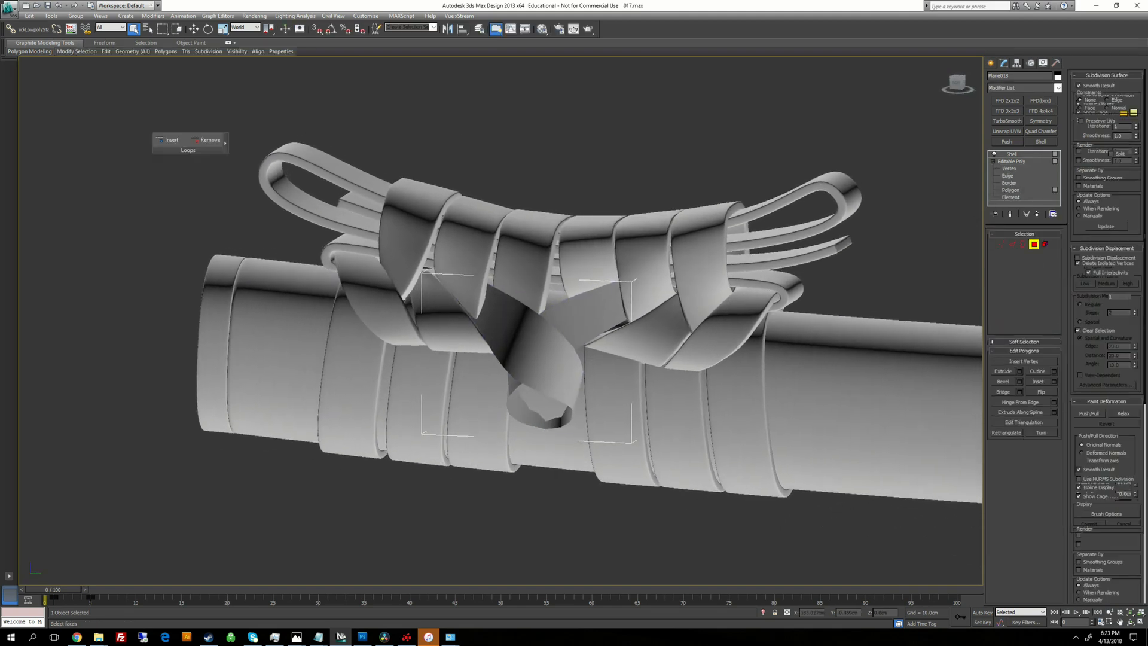
mouse_move(574, 346)
middle_mouse_down("alt")
mouse_move(592, 308)
mouse_move(556, 362)
mouse_move(586, 325)
mouse_move(592, 356)
middle_mouse_up("alt")
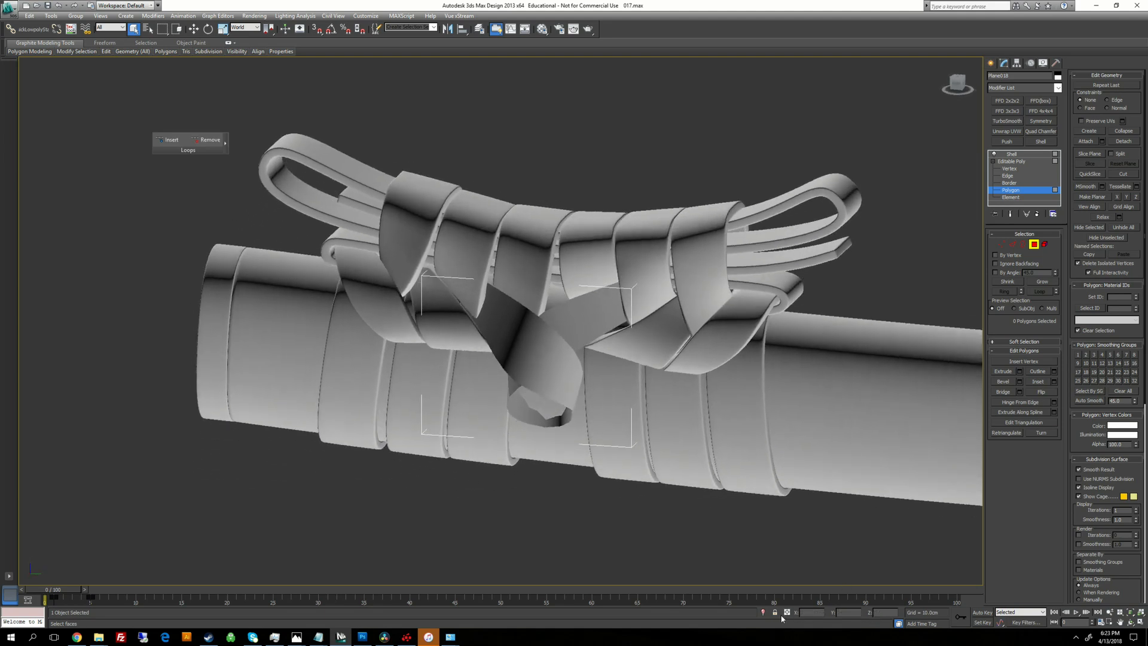
key("alt+q")
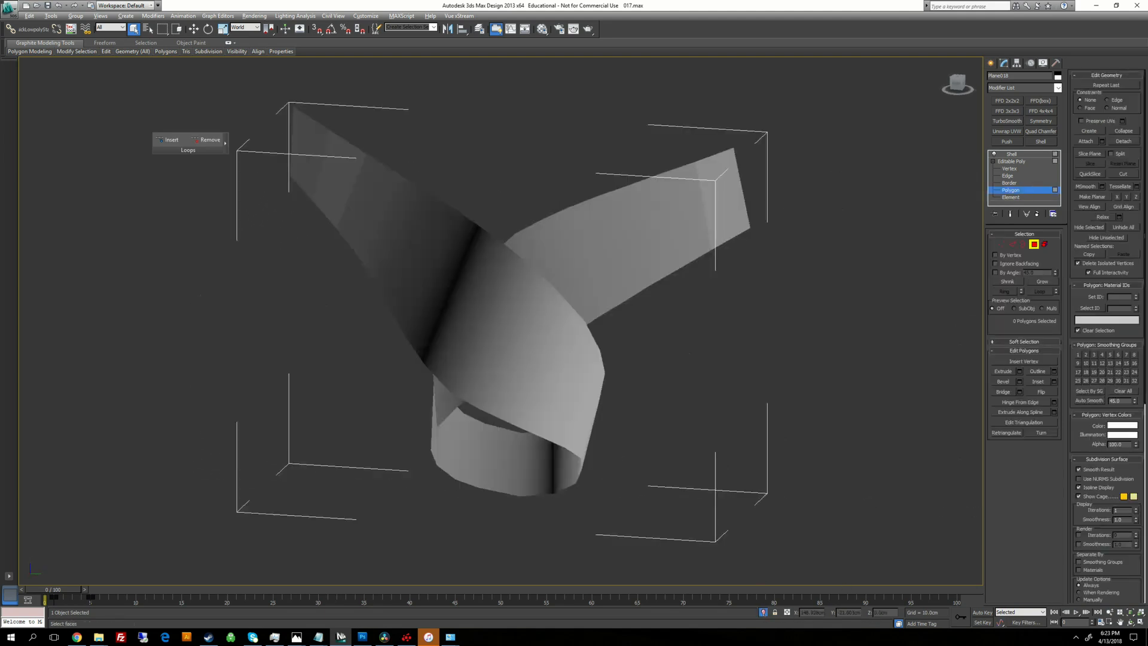
middle_click_drag(628, 292, 783, 286, "alt")
key("F4")
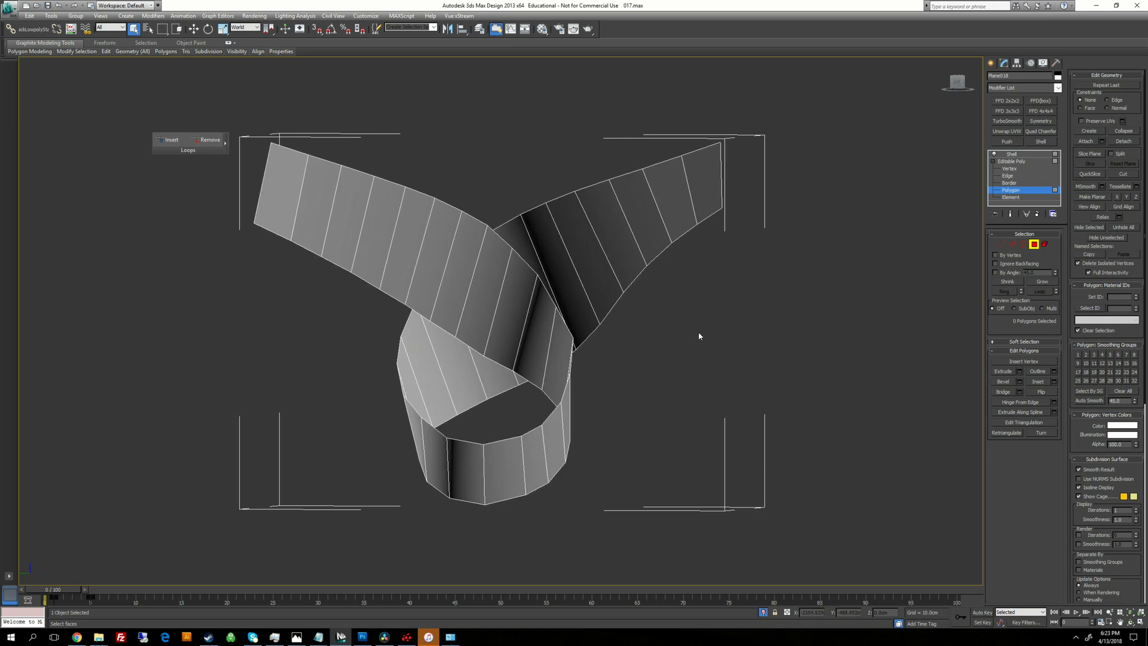
Step: Select the polygons around the lower part of the knot strip's hanging loop and delete them
middle_click_drag(699, 335, 735, 261)
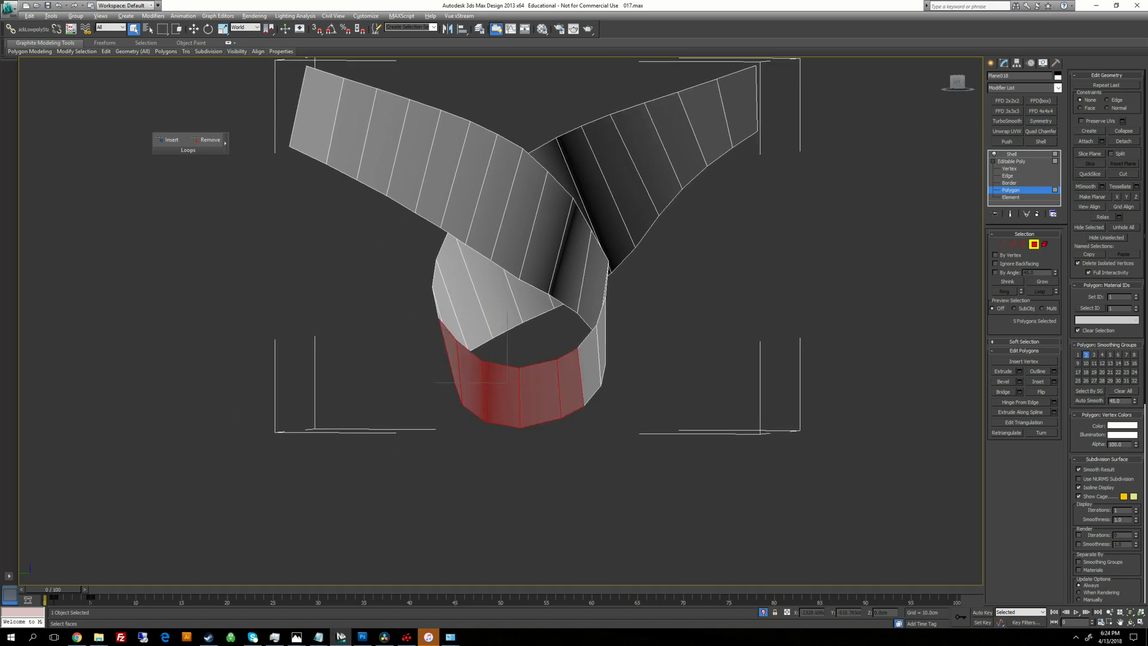
middle_click_drag(574, 380, 622, 453, "alt")
left_click(575, 366, "ctrl")
left_click(599, 346, "ctrl")
left_click(610, 314, "ctrl")
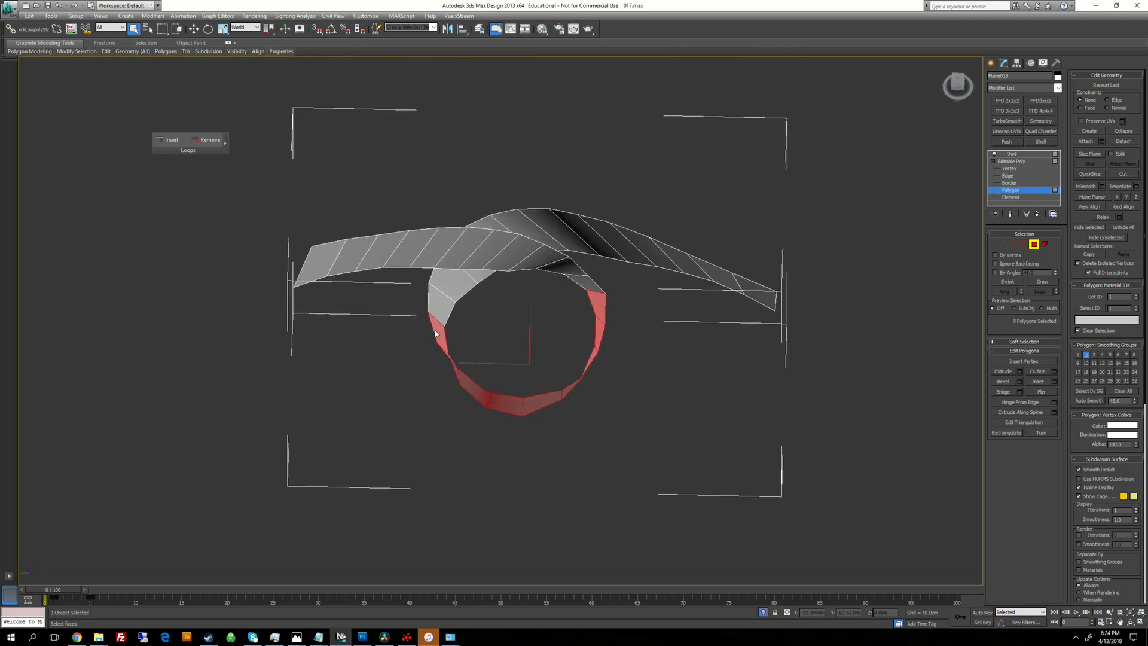
left_click(443, 300, "ctrl")
middle_click_drag(446, 302, 526, 284, "alt")
left_click(445, 328, "alt")
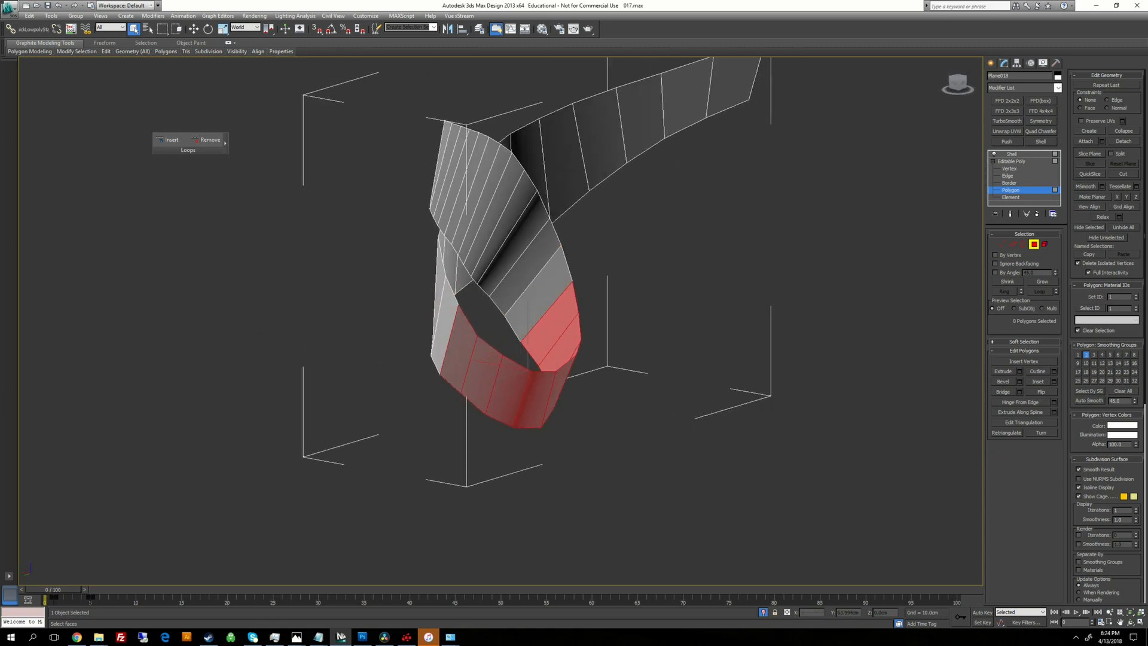
middle_click_drag(446, 334, 577, 317, "alt")
key("Delete")
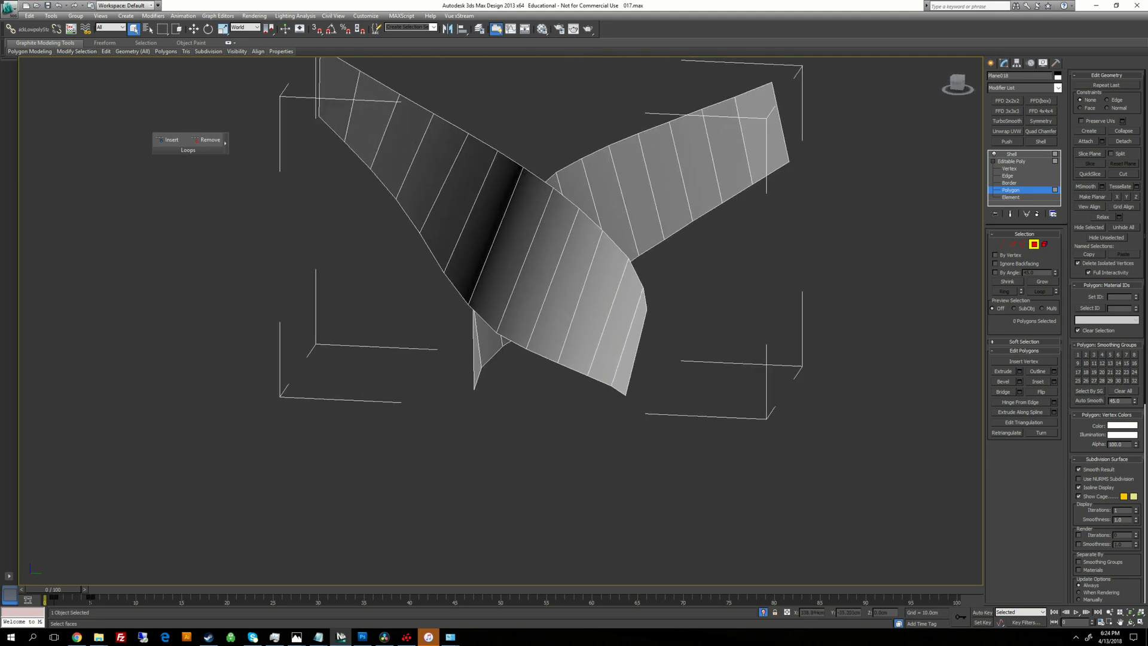
Step: View the trimmed knot strip straight from the side and end its isolation to show the whole wrapping again
middle_click_drag(772, 154, 735, 203)
key("l")
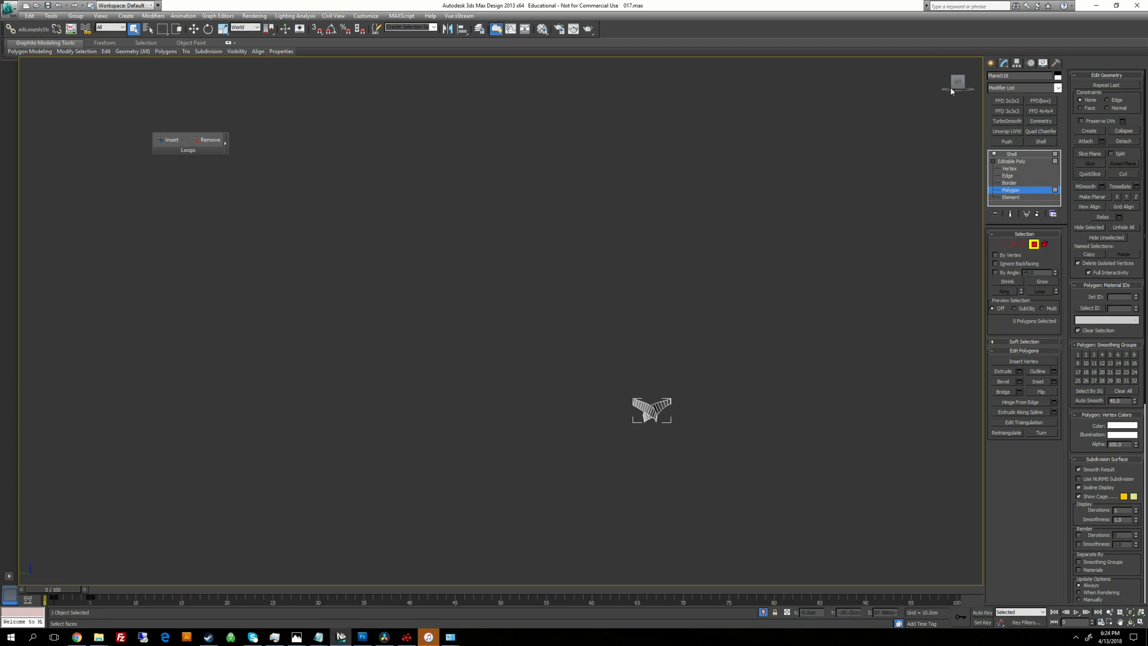
left_click(970, 85)
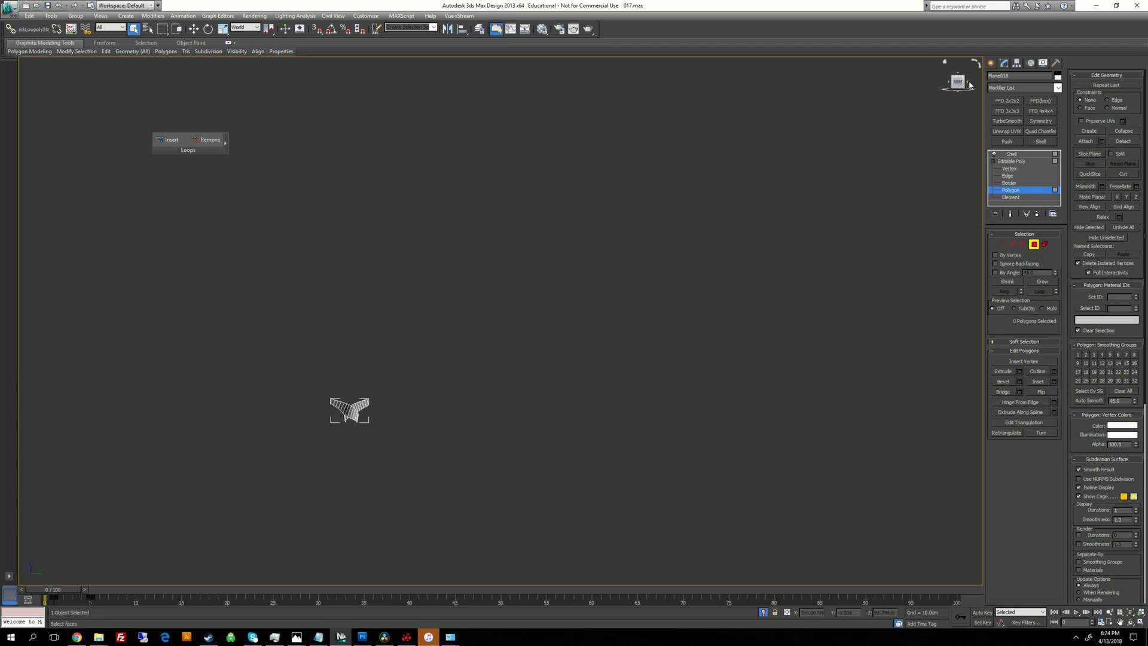
middle_click_drag(441, 373, 577, 210)
scroll(597, 299, "up", 6)
scroll(621, 224, "up", 3)
middle_click_drag(709, 172, 663, 257)
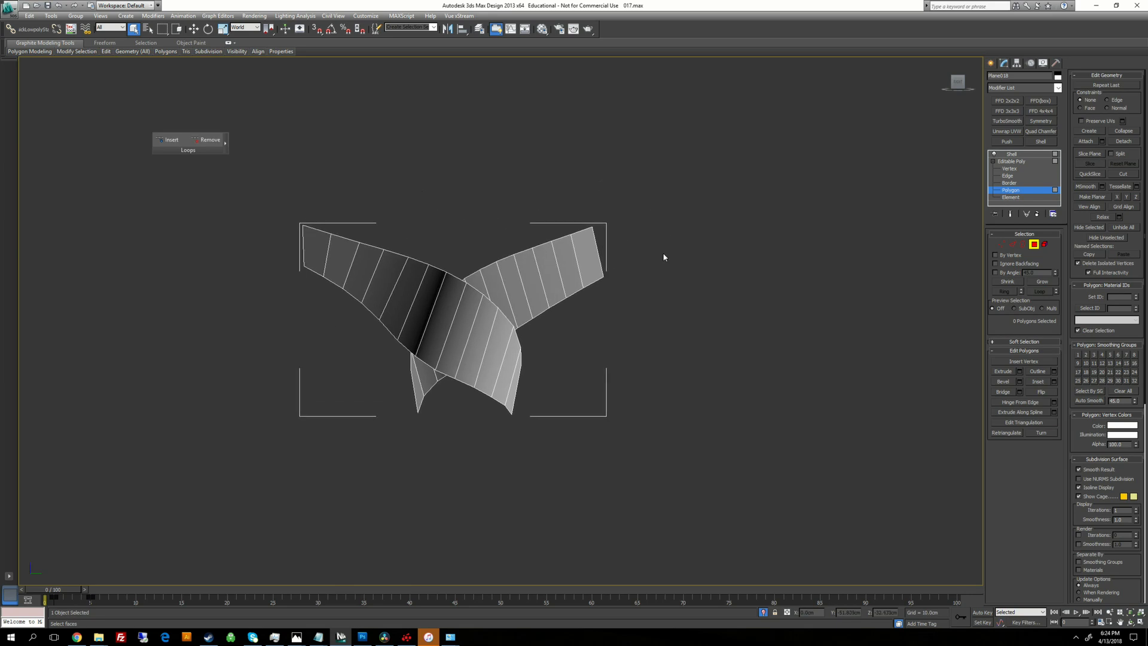
left_click(763, 612)
scroll(678, 313, "down", 2)
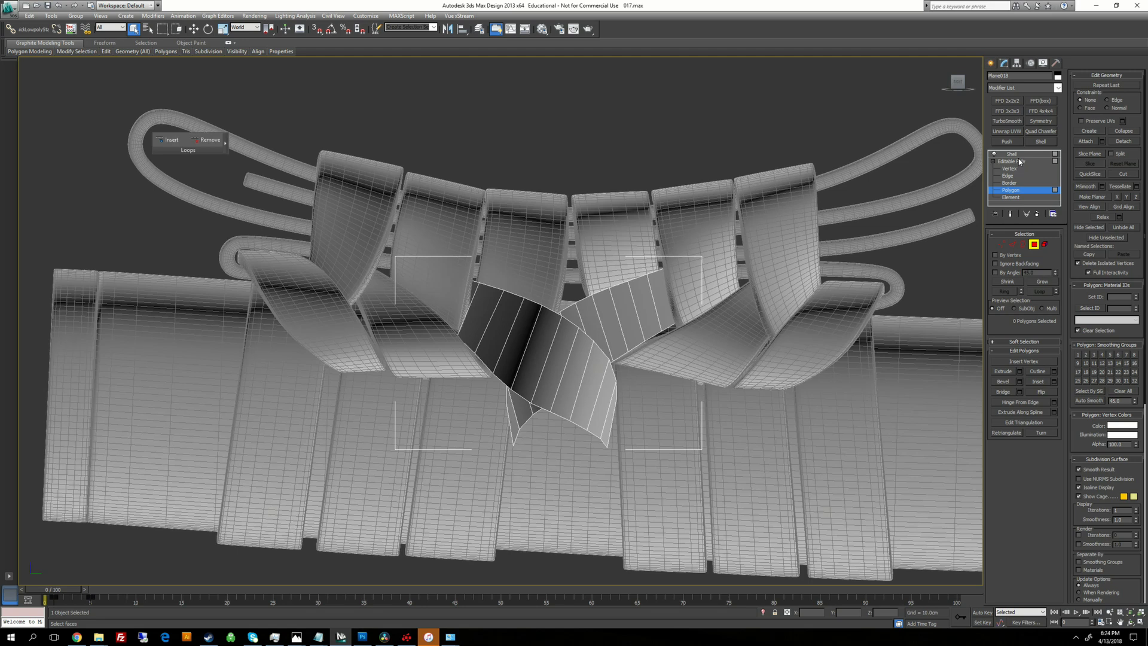
Step: Add an FFD(box) modifier to the knot strip between its base Editable Poly and the Shell
left_click(1020, 162)
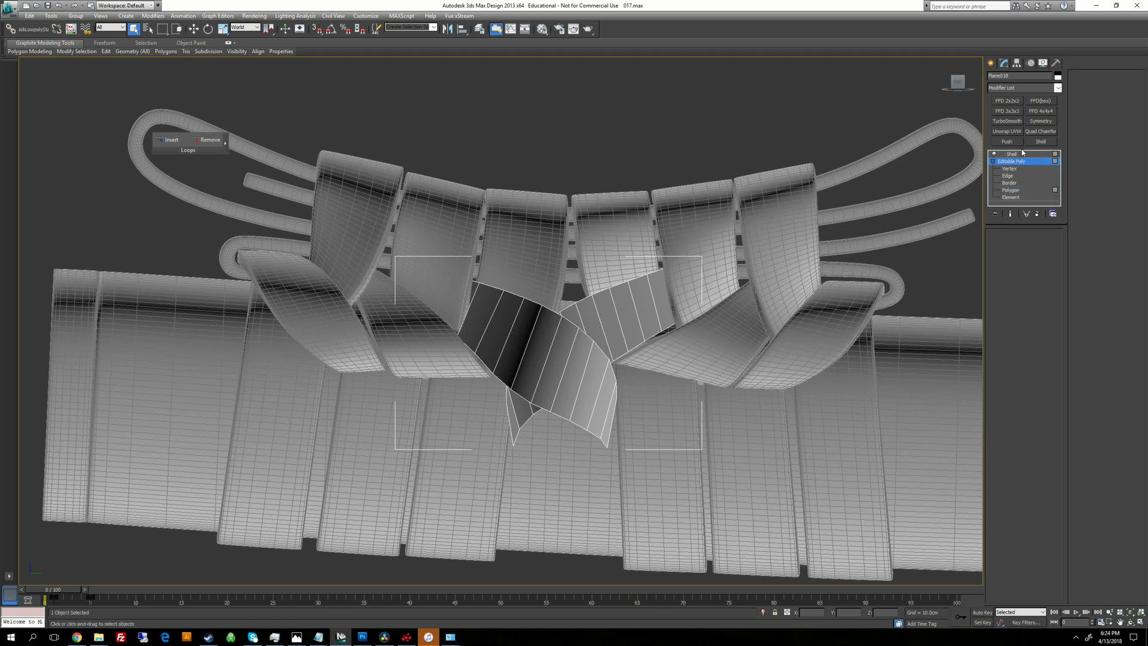
left_click(1018, 88)
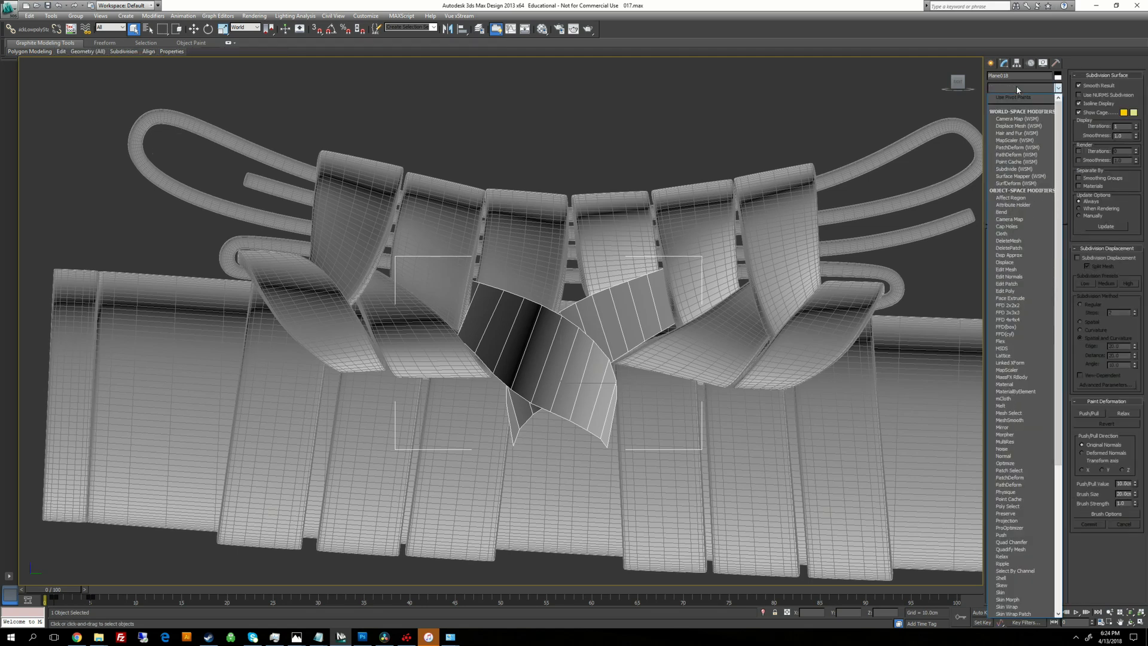
left_click(1014, 327)
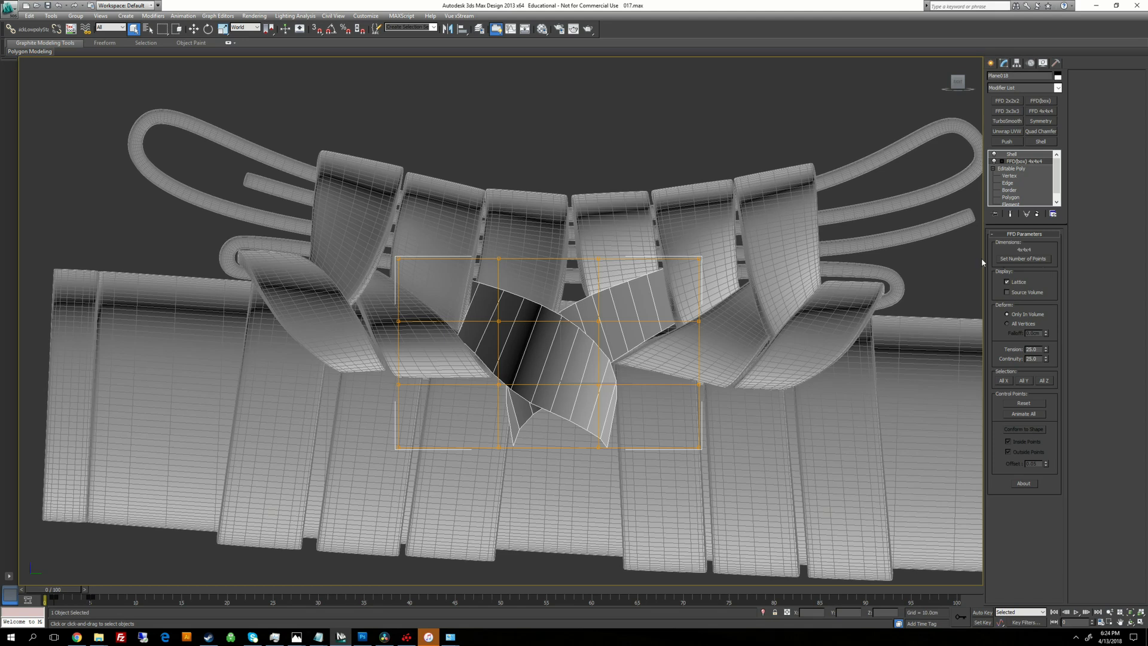
Step: Set the knot strip's FFD(box) lattice dimensions to 2x3x2 points
left_click(1029, 259)
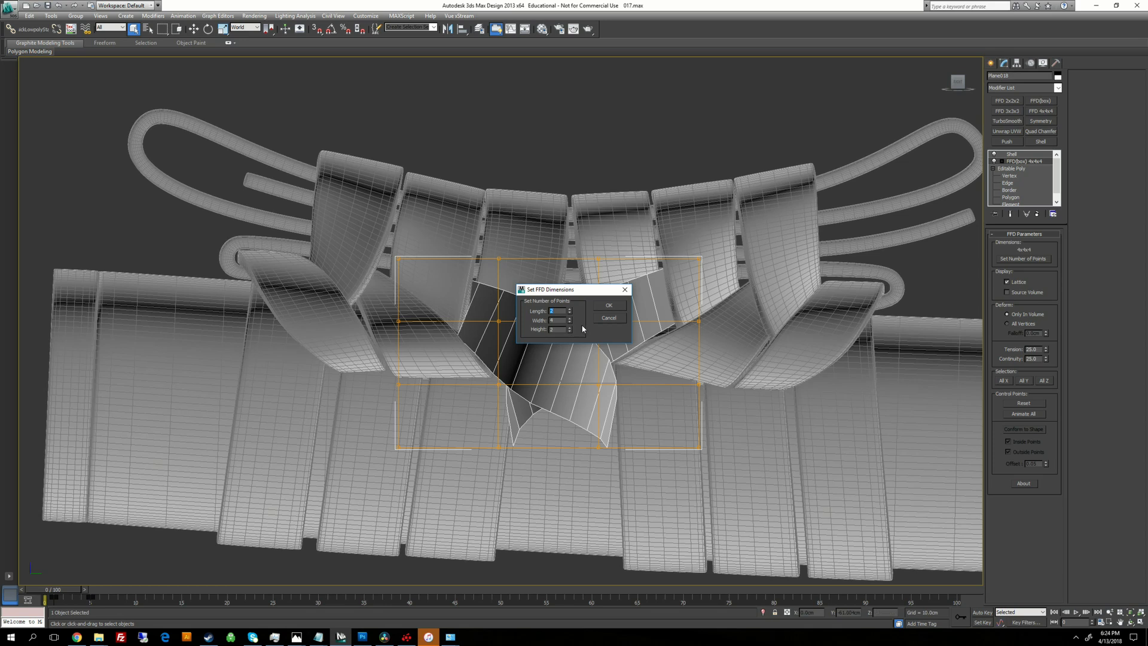
left_click(609, 306)
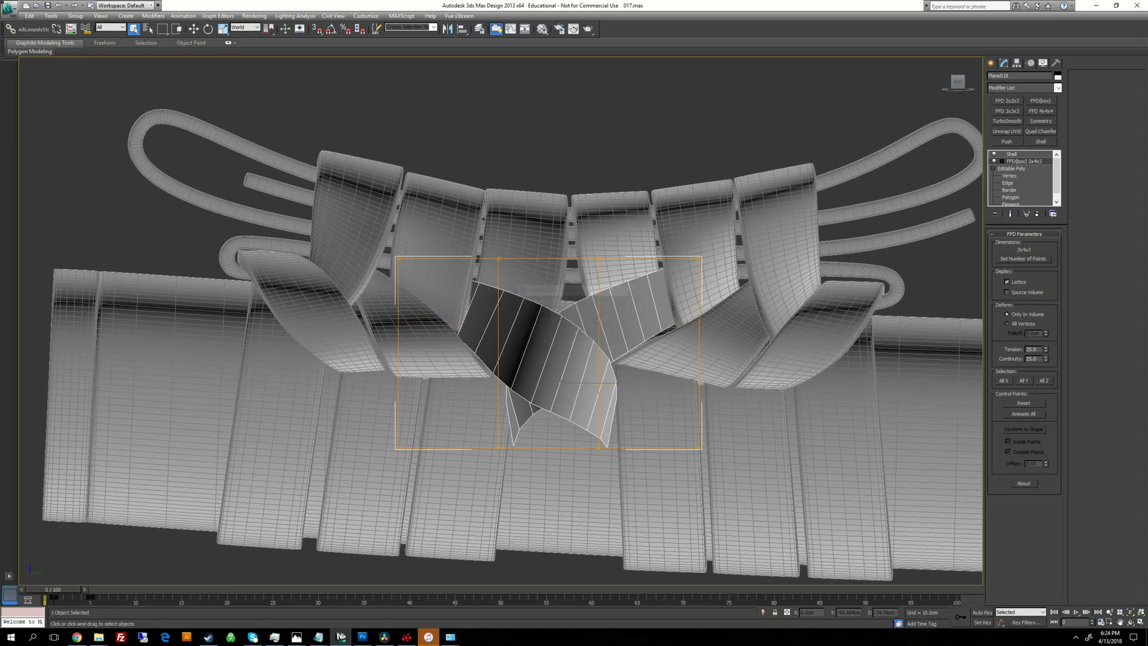
left_click(1021, 260)
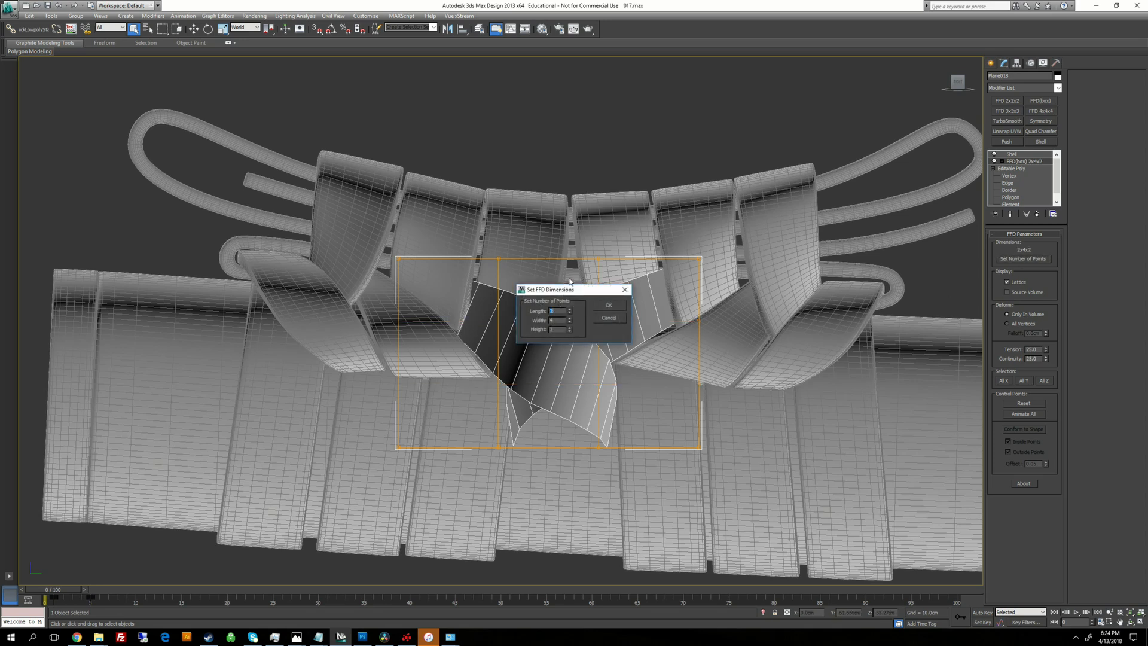
left_click_drag(569, 288, 739, 210)
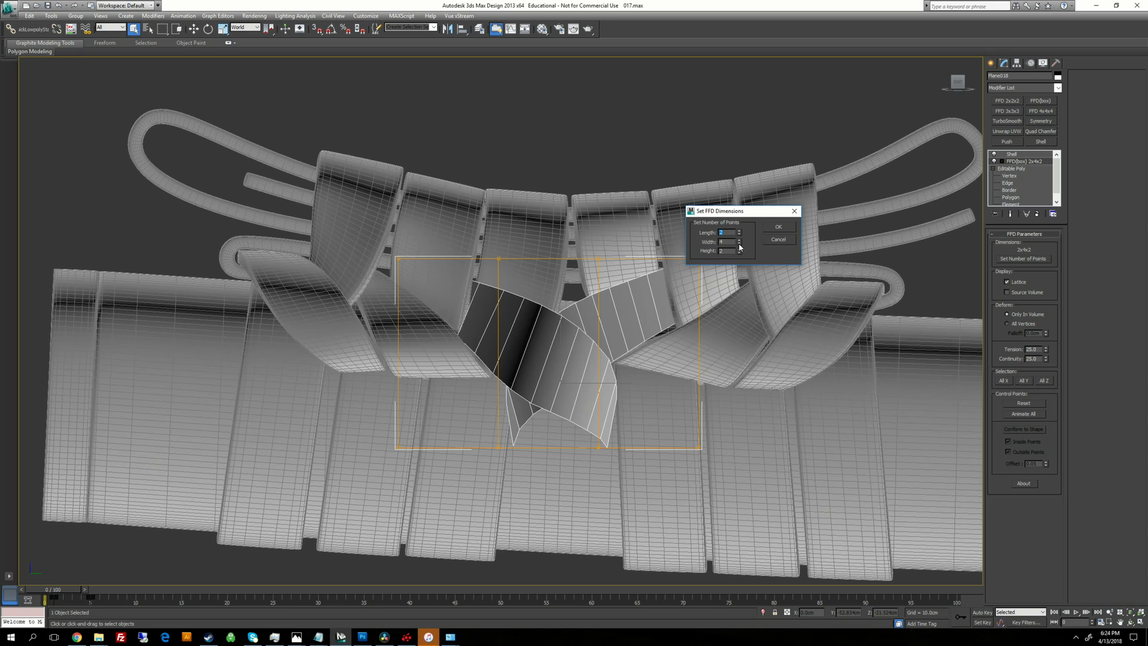
left_click(789, 229)
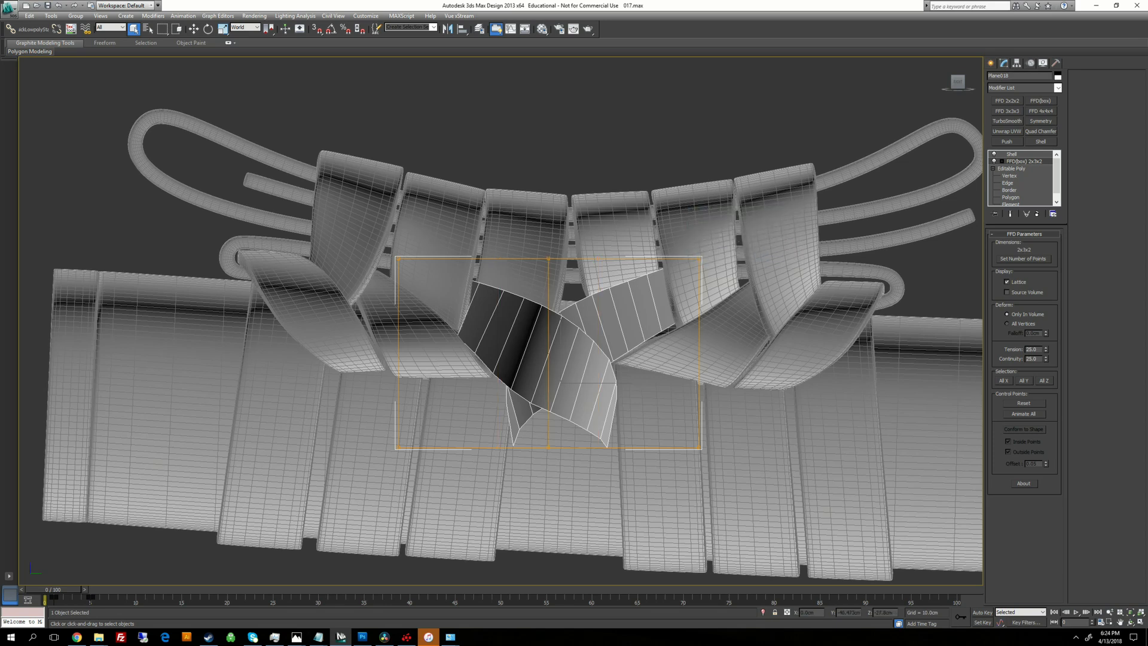
Step: Select the FFD lattice's middle control points and move them along X, pulling the knot strip's centre in toward the scabbard
left_click(1003, 162)
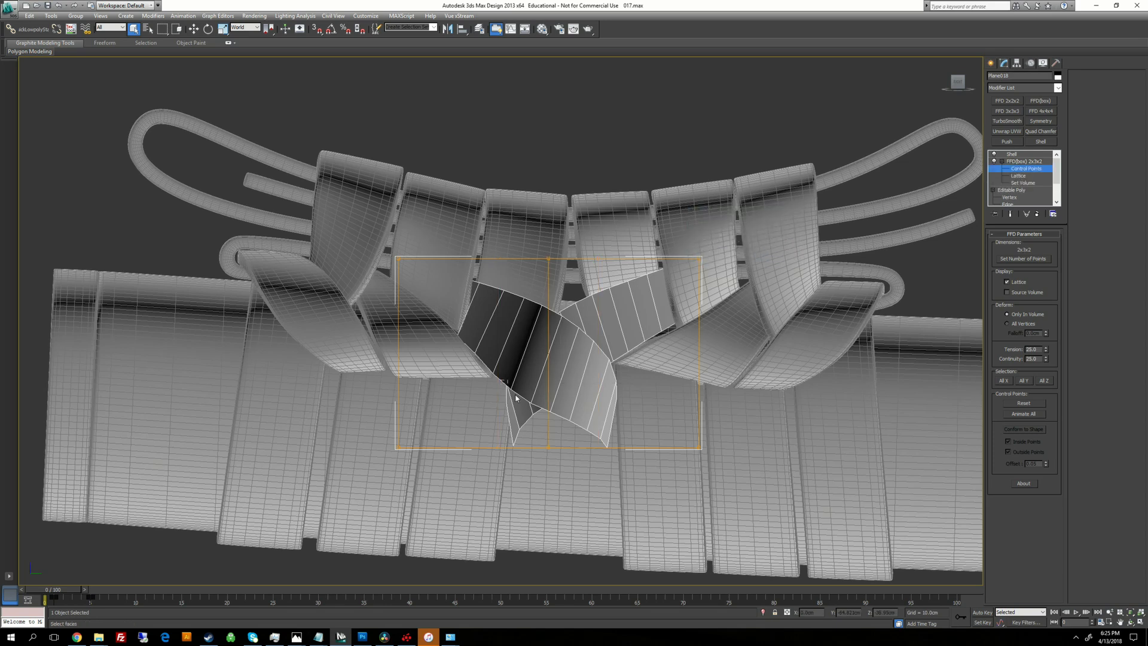
left_click_drag(545, 397, 545, 348)
middle_click_drag(546, 348, 376, 407, "alt")
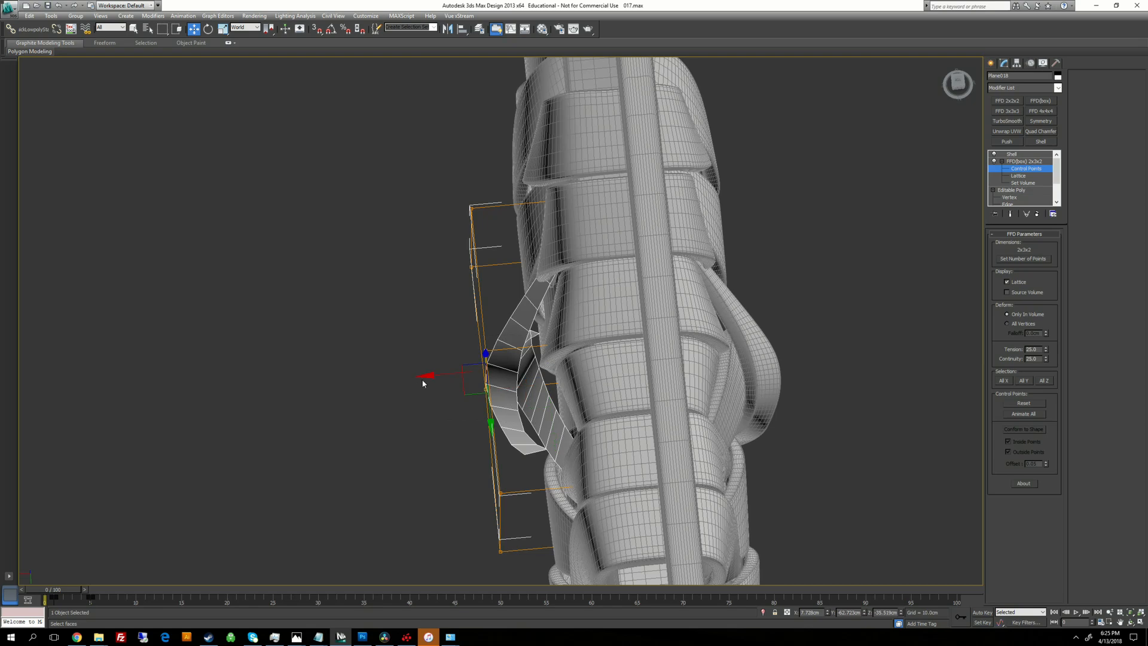
left_click_drag(423, 383, 459, 384)
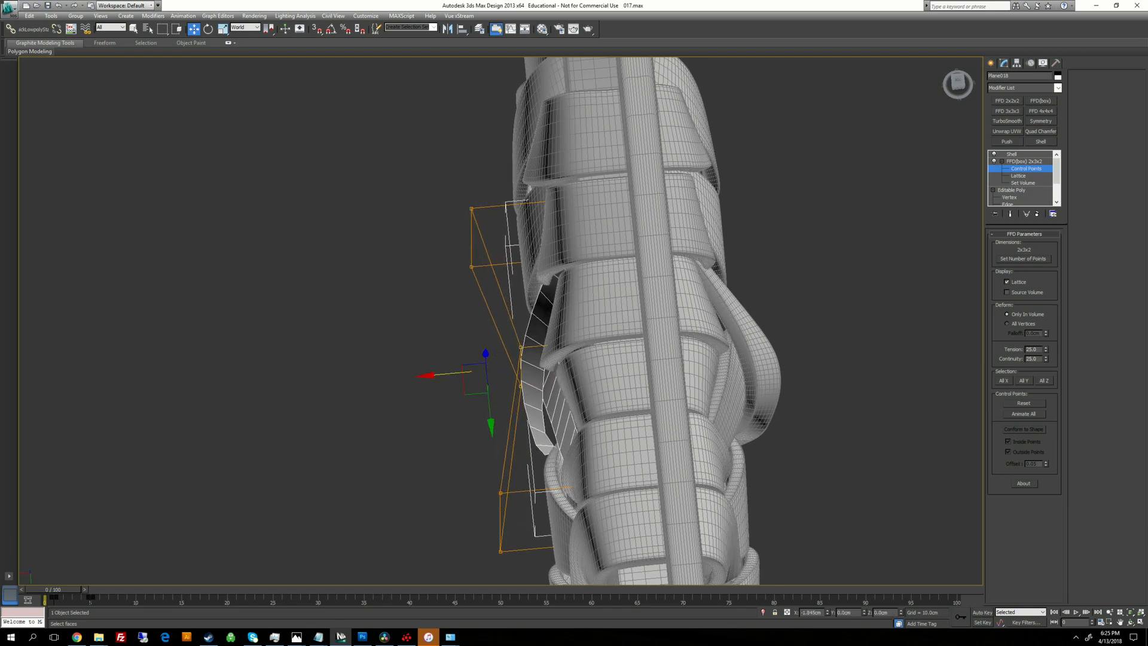
middle_click_drag(476, 372, 583, 326, "alt")
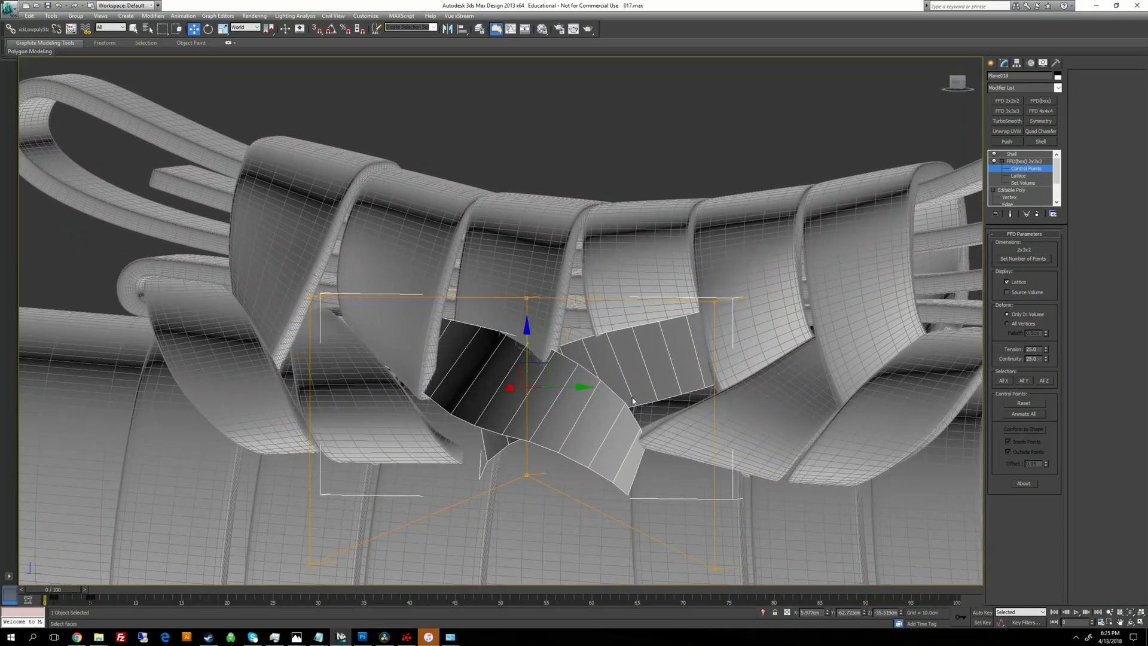
middle_click_drag(633, 400, 689, 357, "alt")
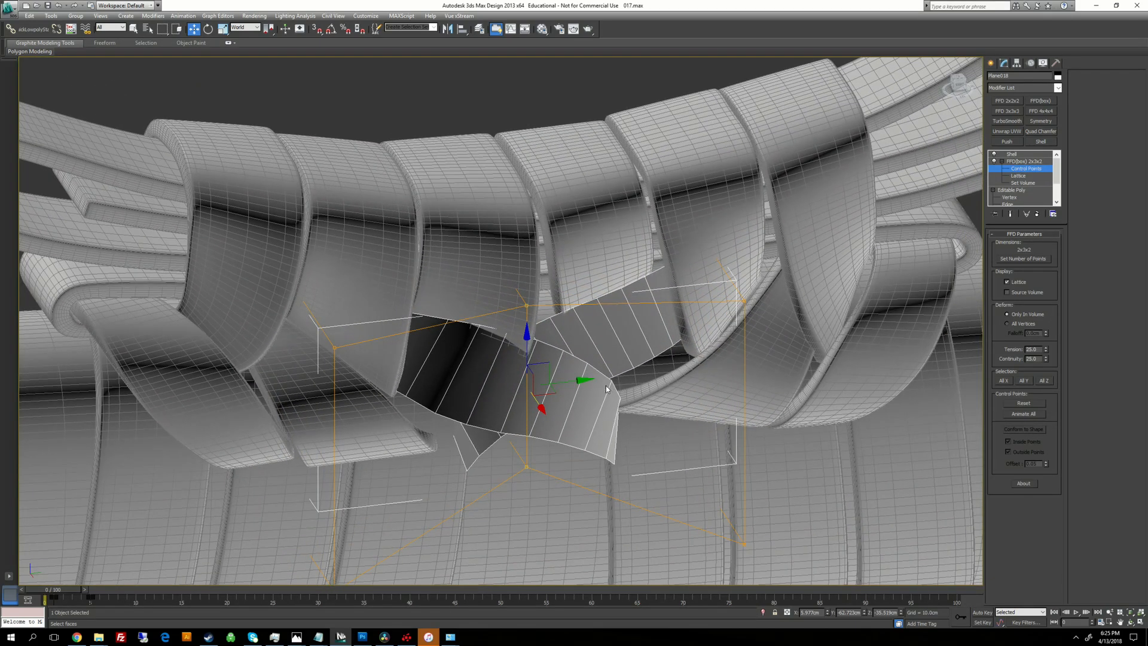
middle_click_drag(606, 388, 397, 374, "alt")
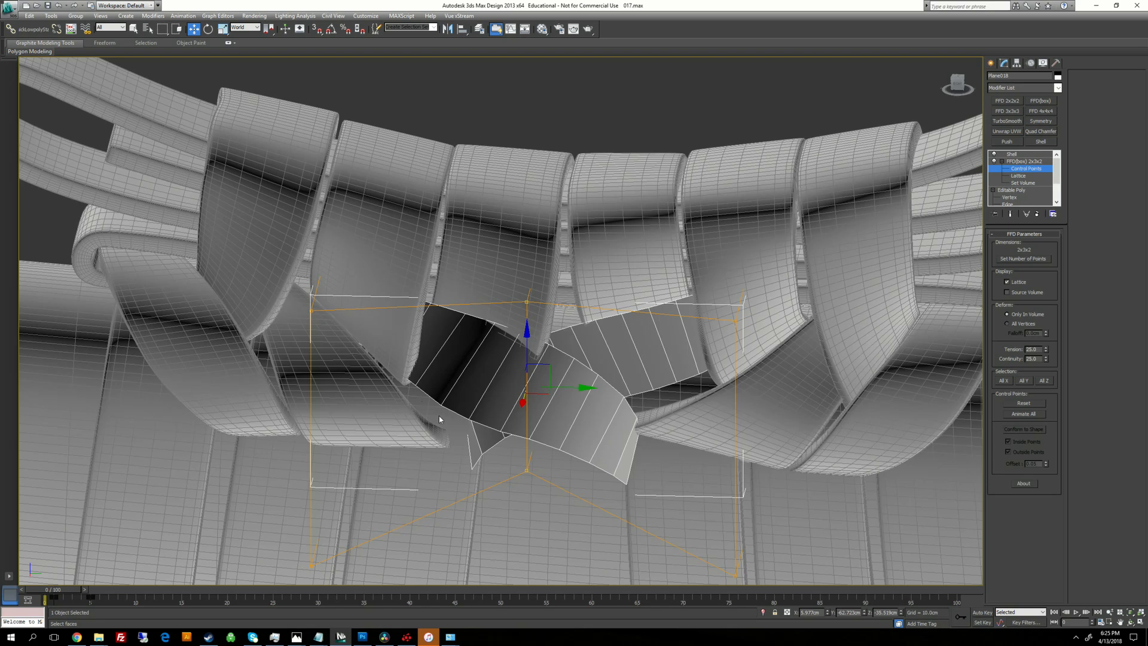
middle_click_drag(439, 415, 567, 346, "alt")
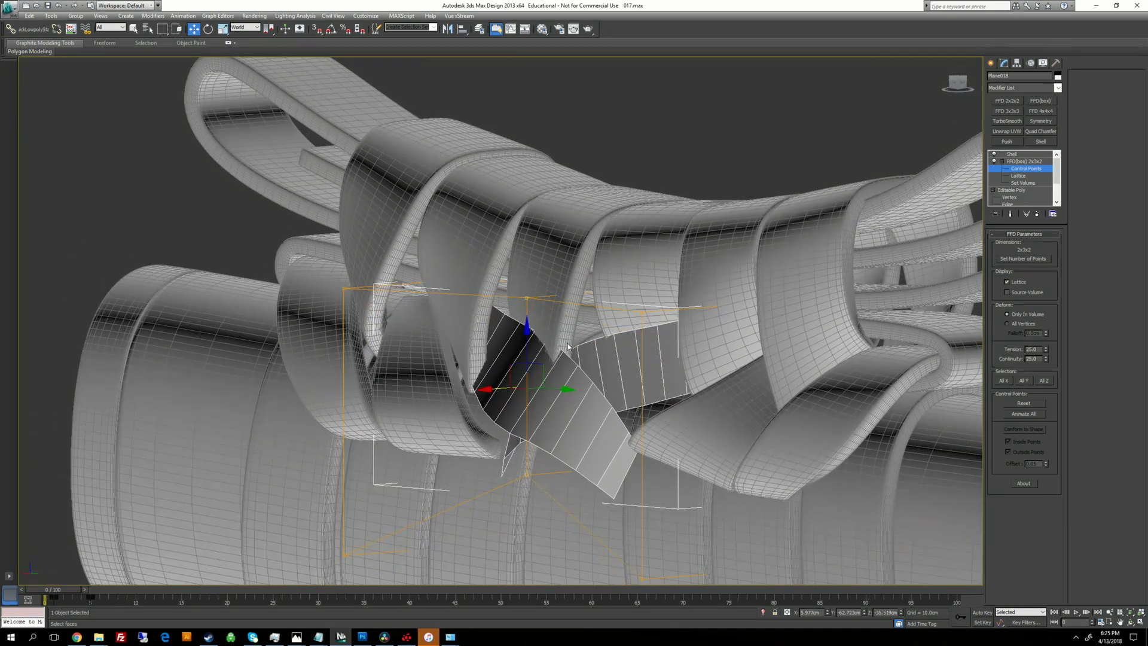
middle_click_drag(608, 400, 514, 359, "alt")
middle_click_drag(565, 393, 567, 472, "alt")
Step: Leave the lattice control points and add an Edit Poly modifier between the FFD(box) and the Shell, opened at polygon level
left_click(1002, 162)
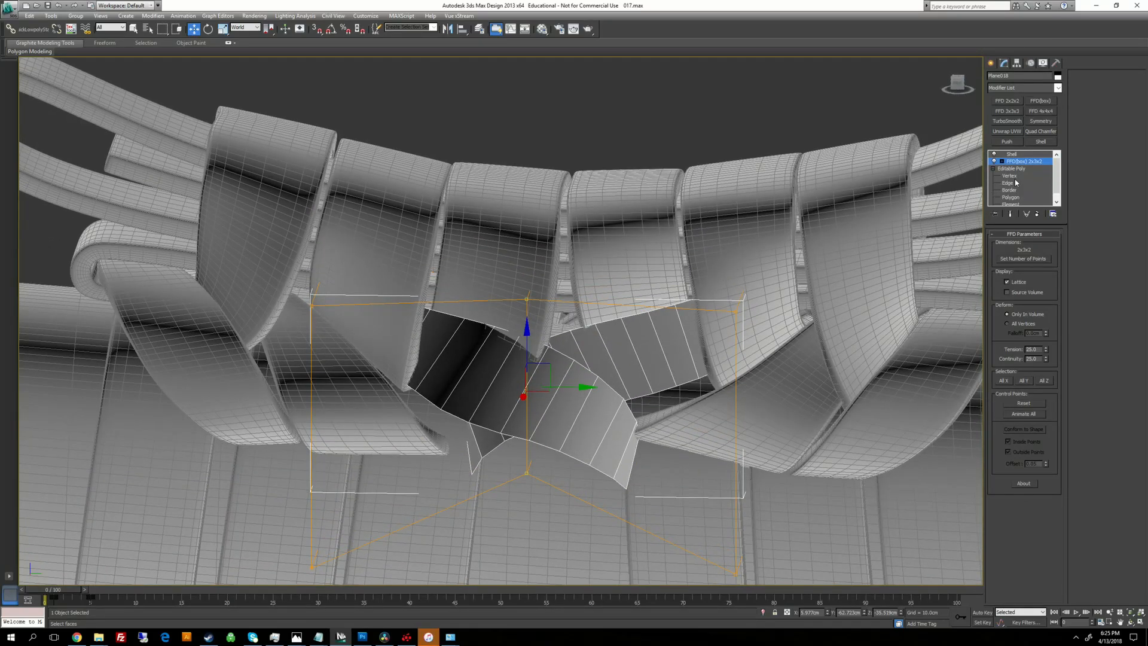
left_click(1010, 89)
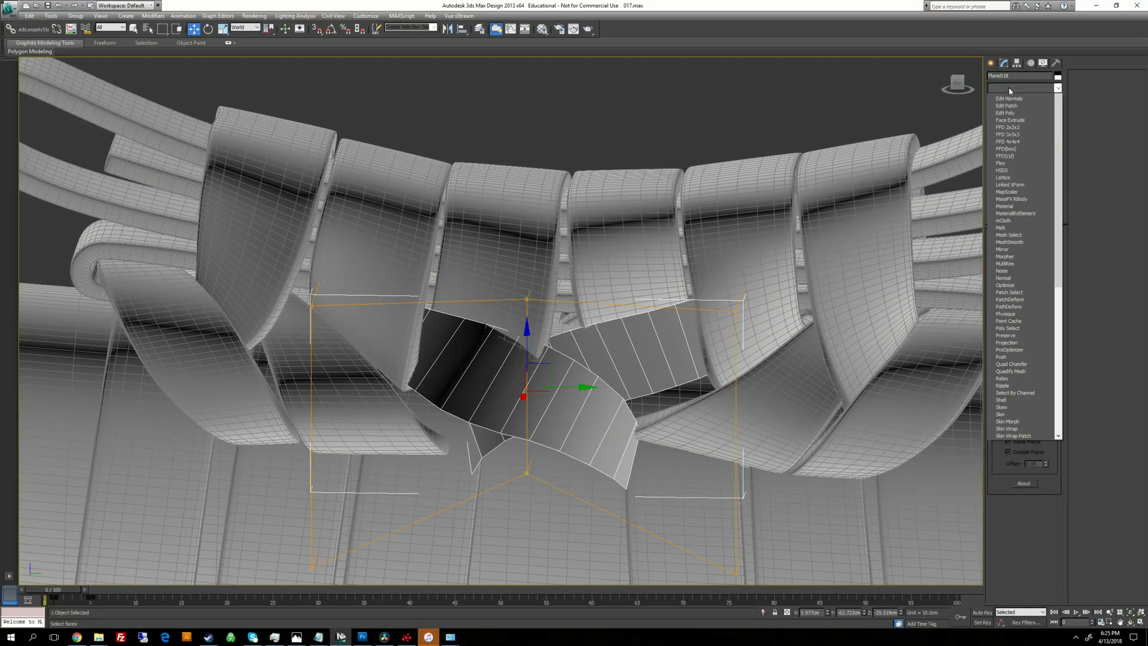
key("e")
left_click(1011, 120)
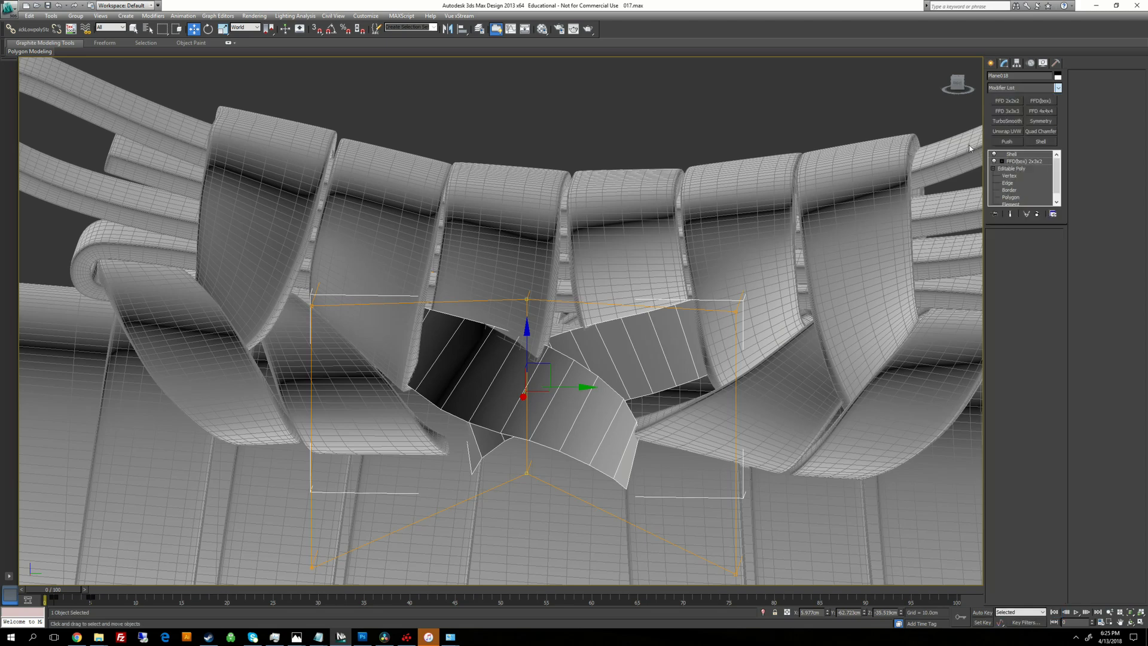
middle_click_drag(564, 320, 504, 375, "alt")
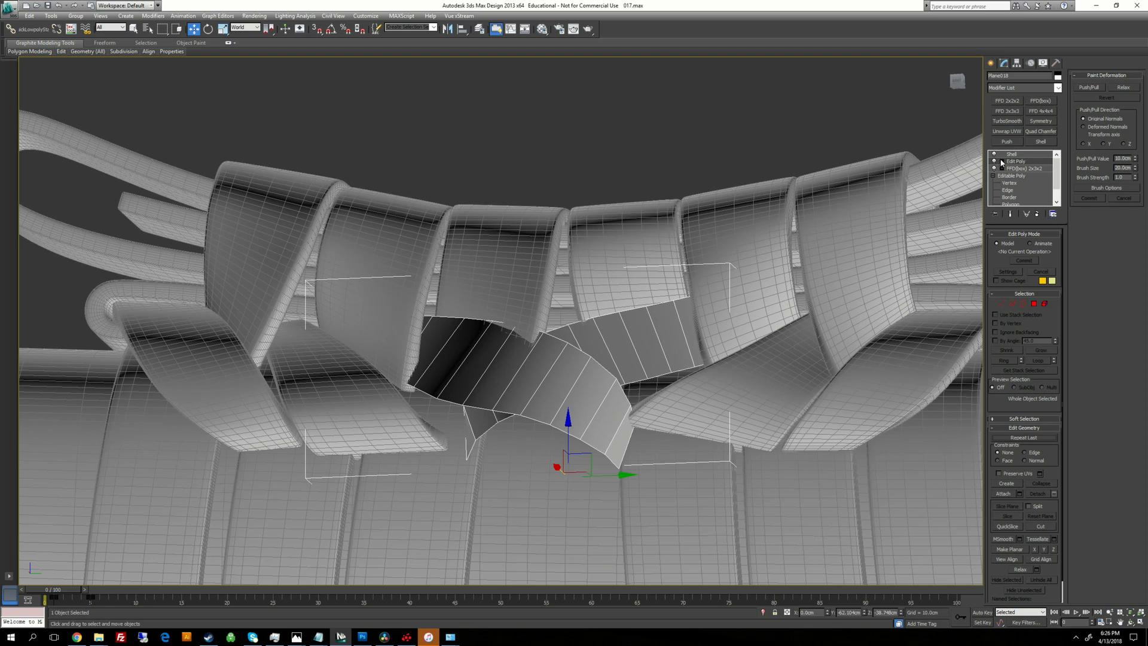
left_click(1002, 161)
left_click(1020, 189)
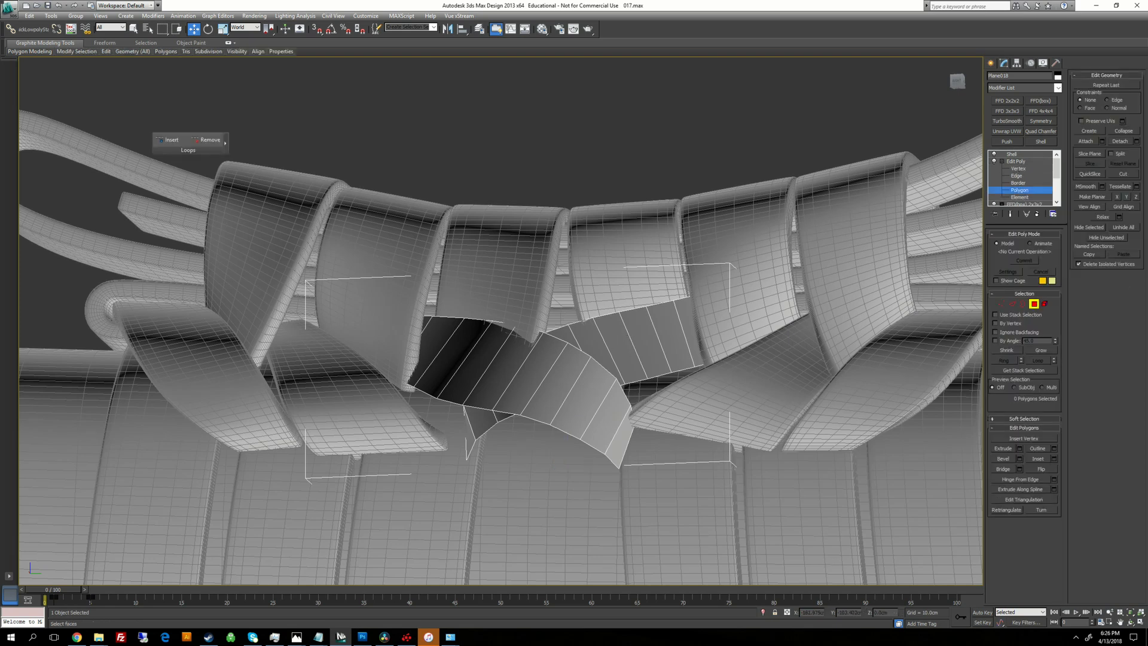
middle_click_drag(539, 335, 491, 371, "alt")
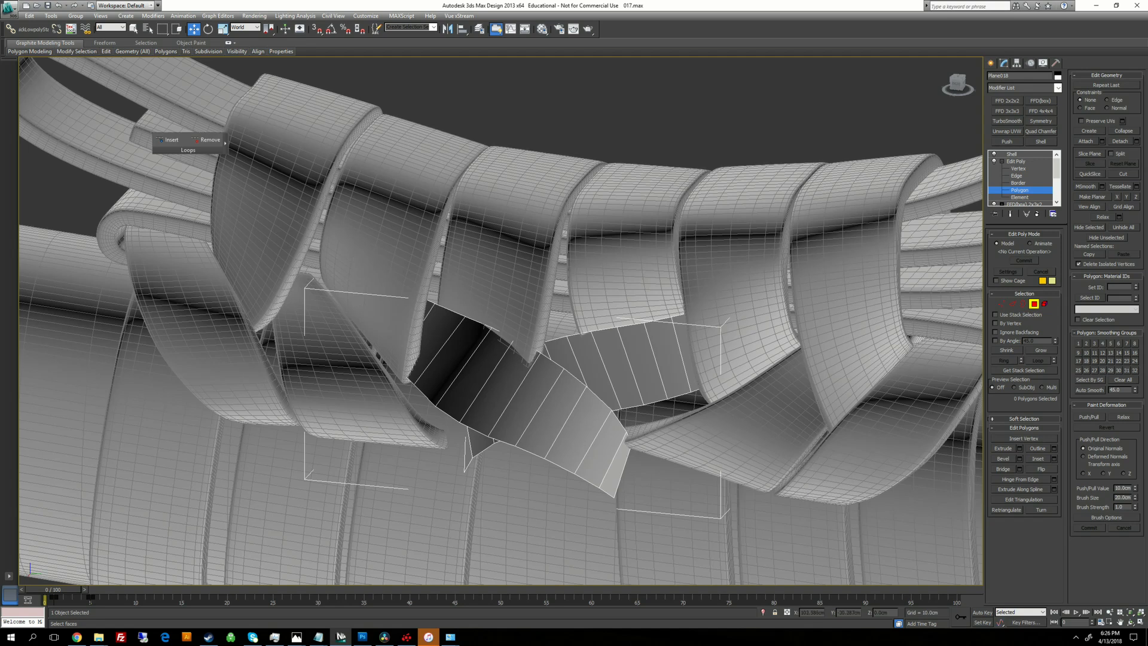
Step: Copy the knot strip's Shell modifier from its modifier stack
left_click(1013, 154)
right_click(1014, 153)
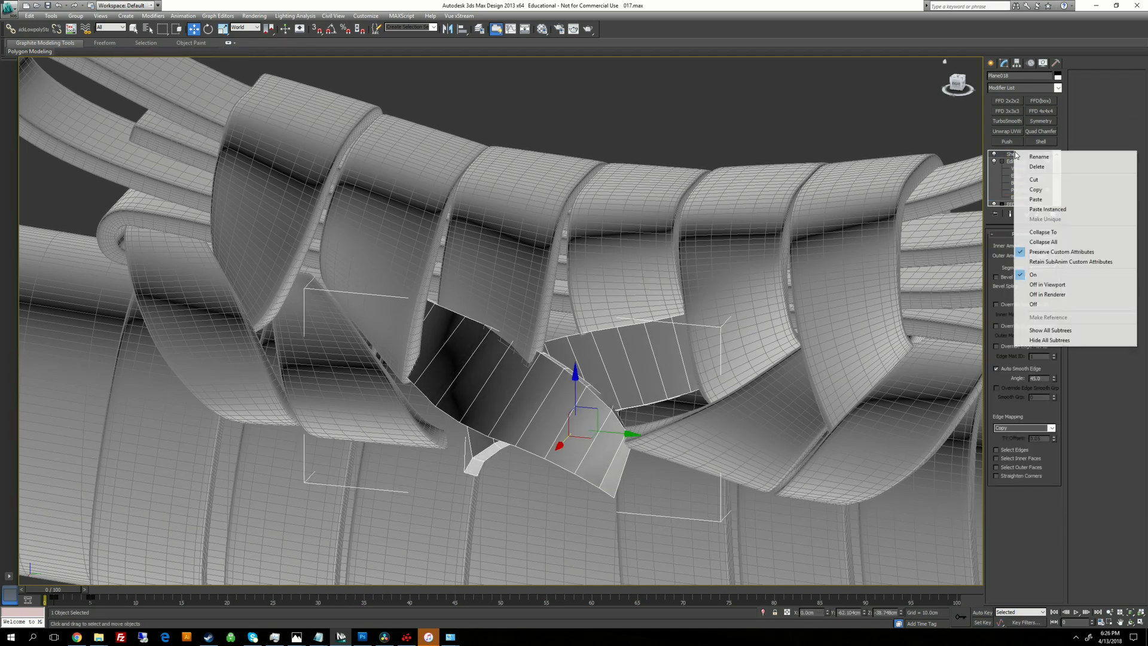
left_click(1045, 200)
Step: Select the rear crossing band of the knot strip as an element in Edit Poly and detach it as a separate object
left_click(1019, 197)
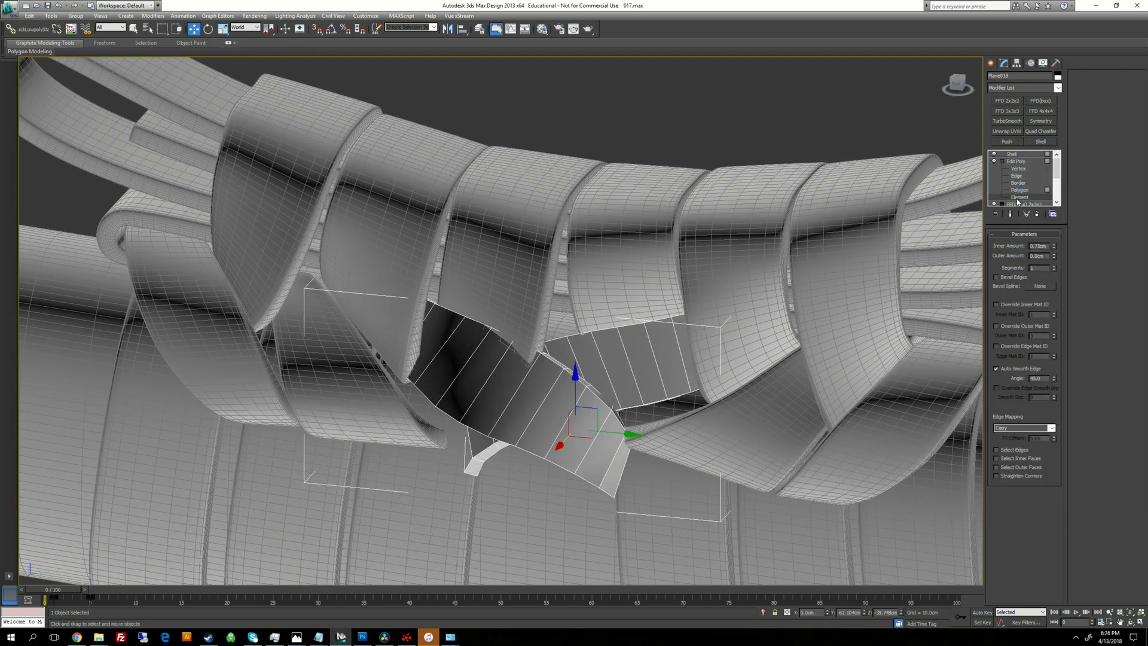
left_click(628, 359)
middle_click_drag(627, 359, 644, 327, "alt")
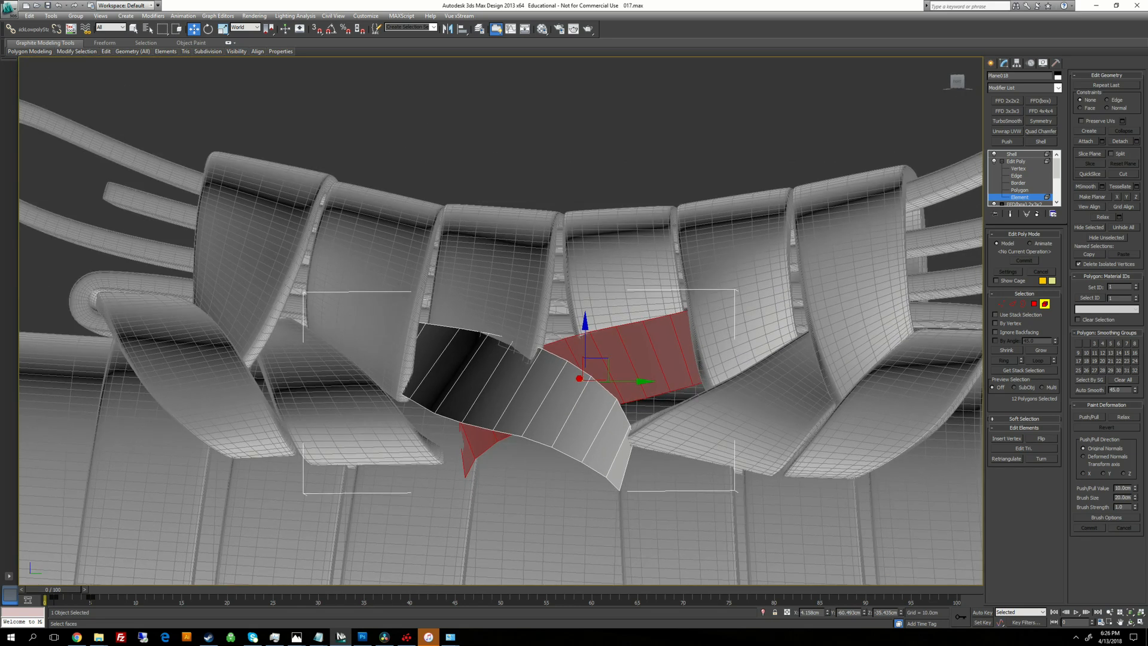
left_click(1089, 227)
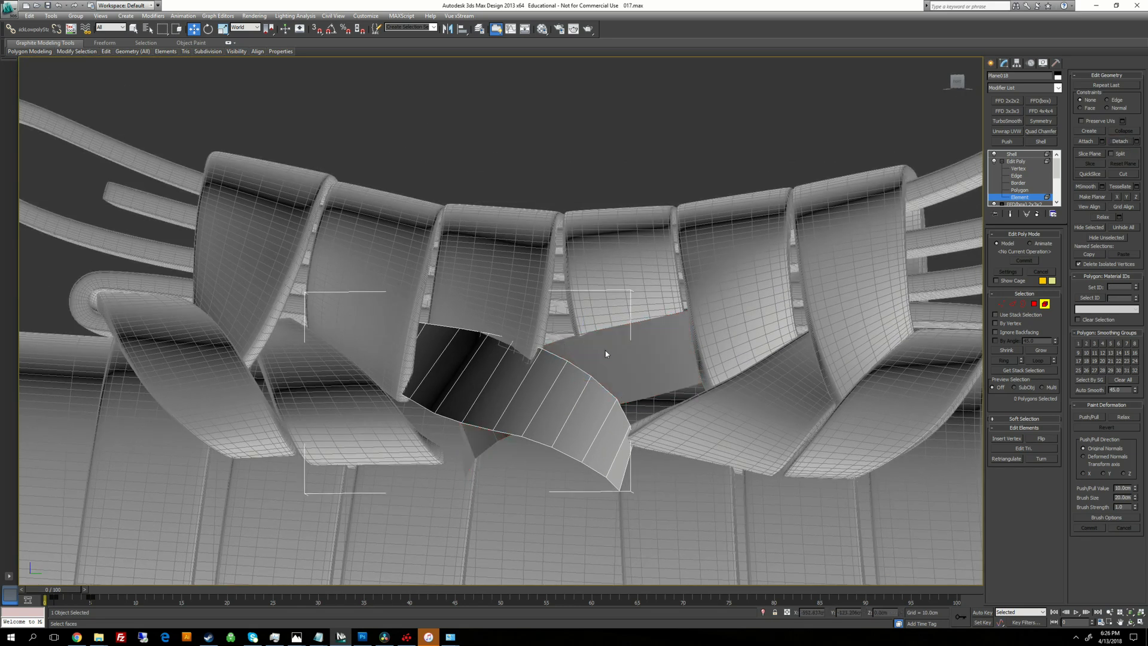
Step: Paste the copied Shell modifier onto the detached rear band
left_click(1015, 154)
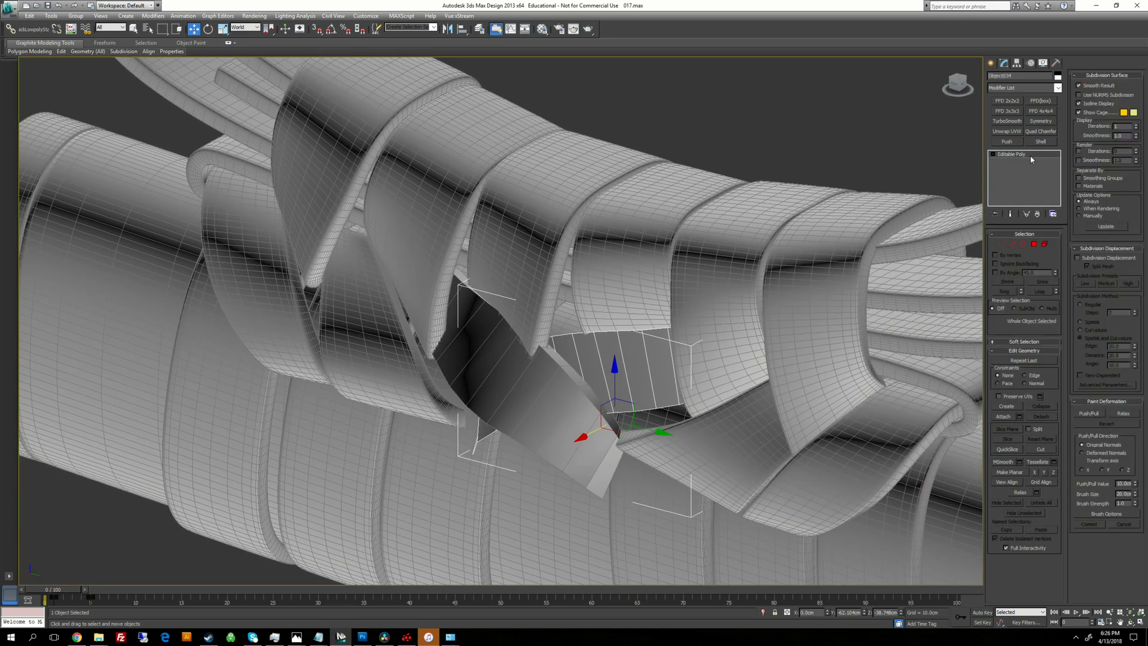
right_click(1021, 154)
left_click(1038, 159)
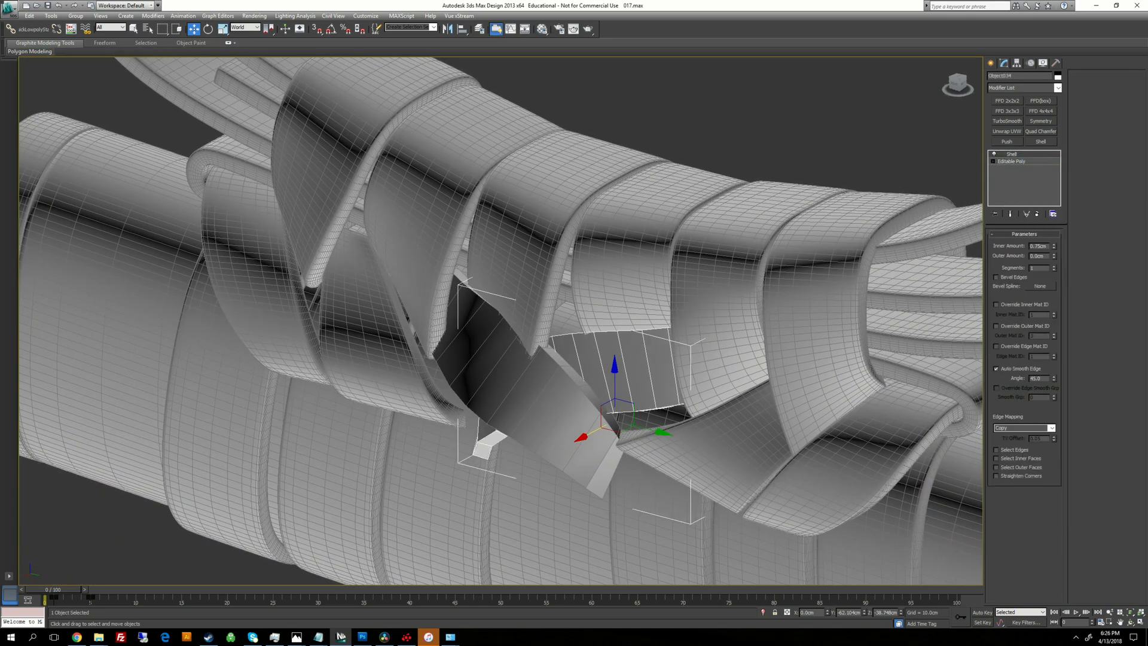
middle_click_drag(538, 359, 547, 335, "alt")
middle_click_drag(538, 358, 547, 413, "alt")
Step: Delete the detached band's lower-end polygons that run behind and below the front band, selecting them in wireframe, and return to its Shell
left_click(997, 162)
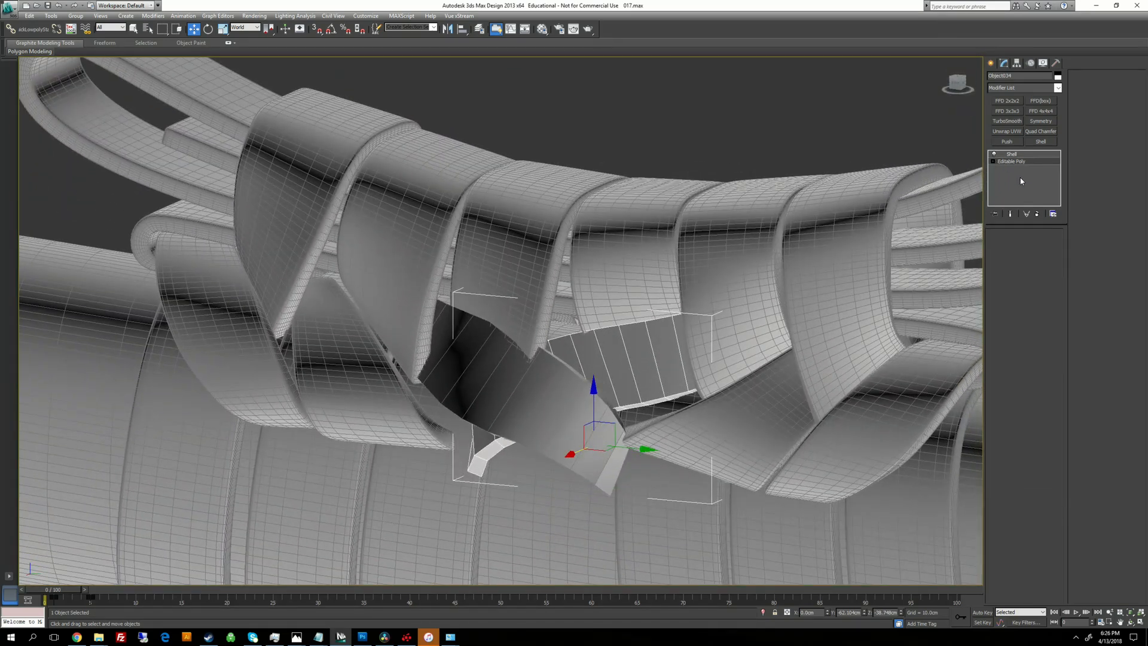
left_click(1017, 192)
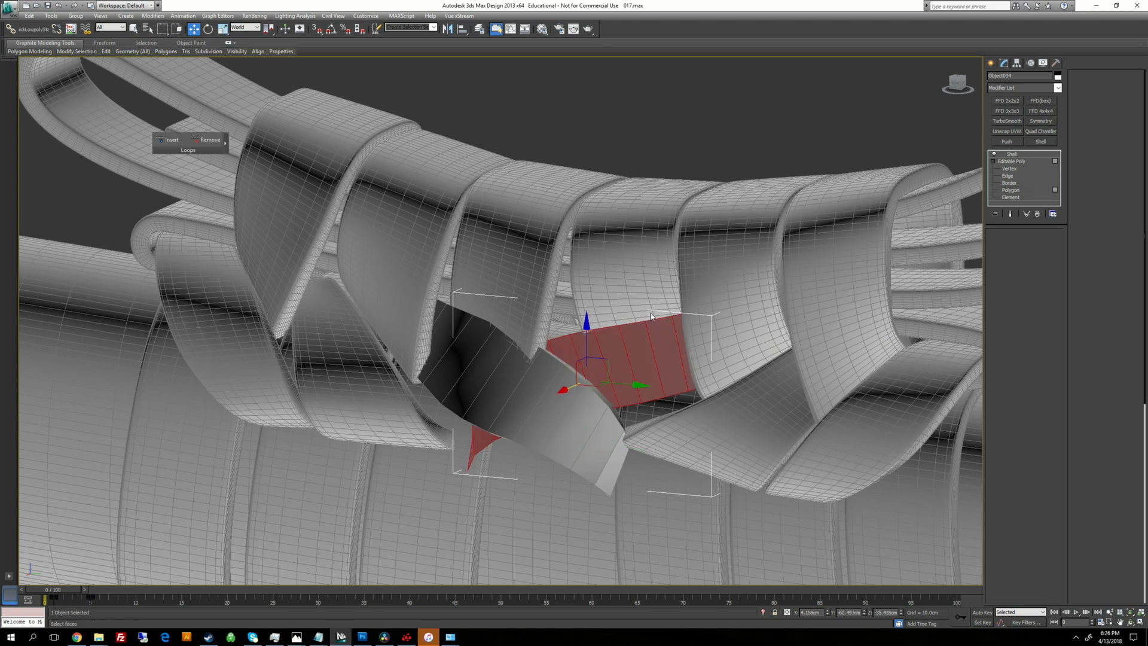
middle_click_drag(650, 313, 678, 242, "alt")
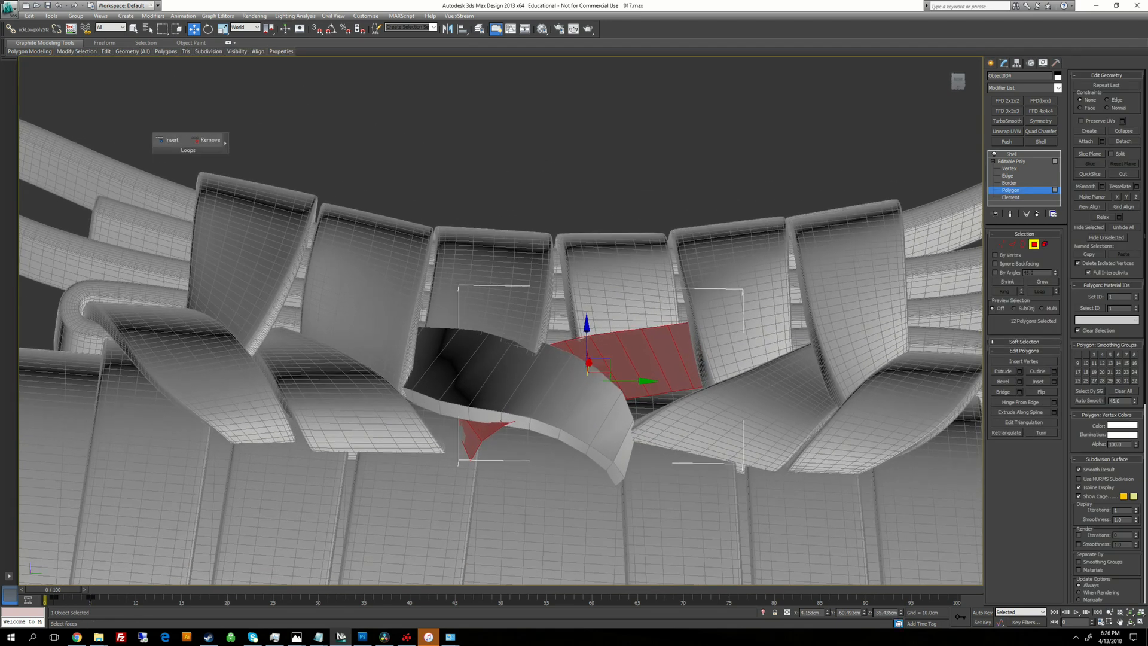
middle_click_drag(570, 315, 574, 352, "alt")
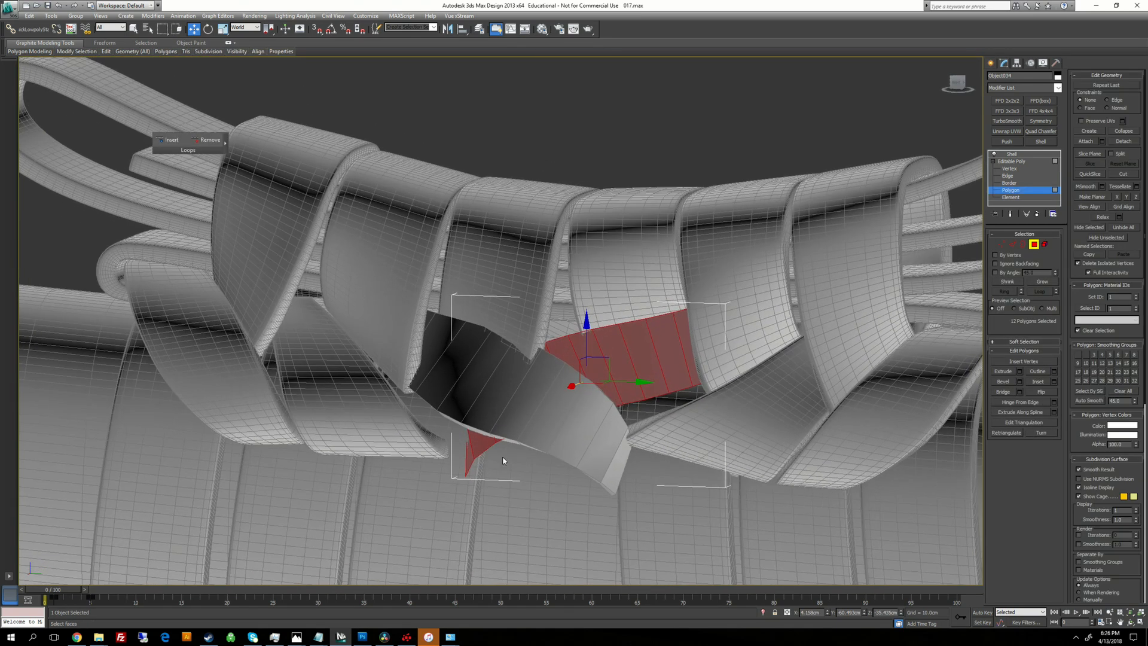
left_click(463, 462)
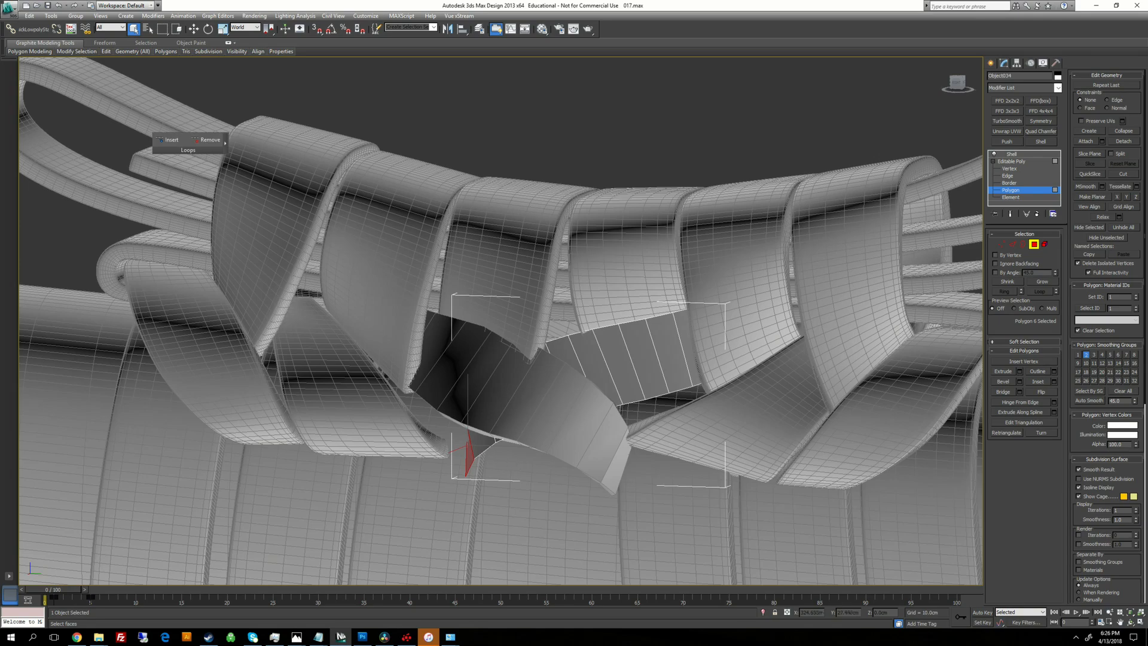
mouse_move(508, 419)
middle_mouse_down("alt")
mouse_move(397, 440)
mouse_move(556, 430)
mouse_move(505, 413)
mouse_move(509, 439)
middle_mouse_up("alt")
key("F3")
left_click(533, 404, "ctrl")
left_click(551, 388, "ctrl")
mouse_move(550, 388)
middle_mouse_down("alt")
mouse_move(549, 347)
mouse_move(553, 386)
middle_mouse_up("alt")
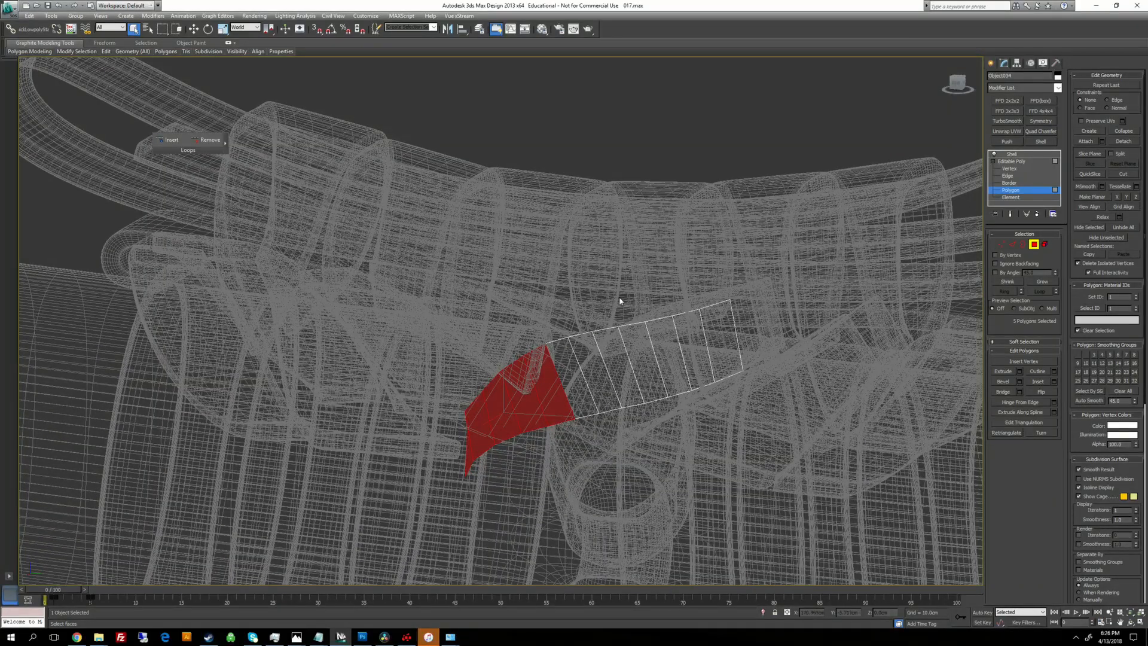
mouse_move(553, 386)
middle_mouse_down("alt")
mouse_move(579, 361)
mouse_move(529, 413)
mouse_move(631, 443)
mouse_move(613, 437)
mouse_move(556, 460)
mouse_move(425, 478)
mouse_move(529, 439)
middle_mouse_up("alt")
left_click(554, 392, "alt")
key("Delete")
key("F3")
left_click(1024, 154)
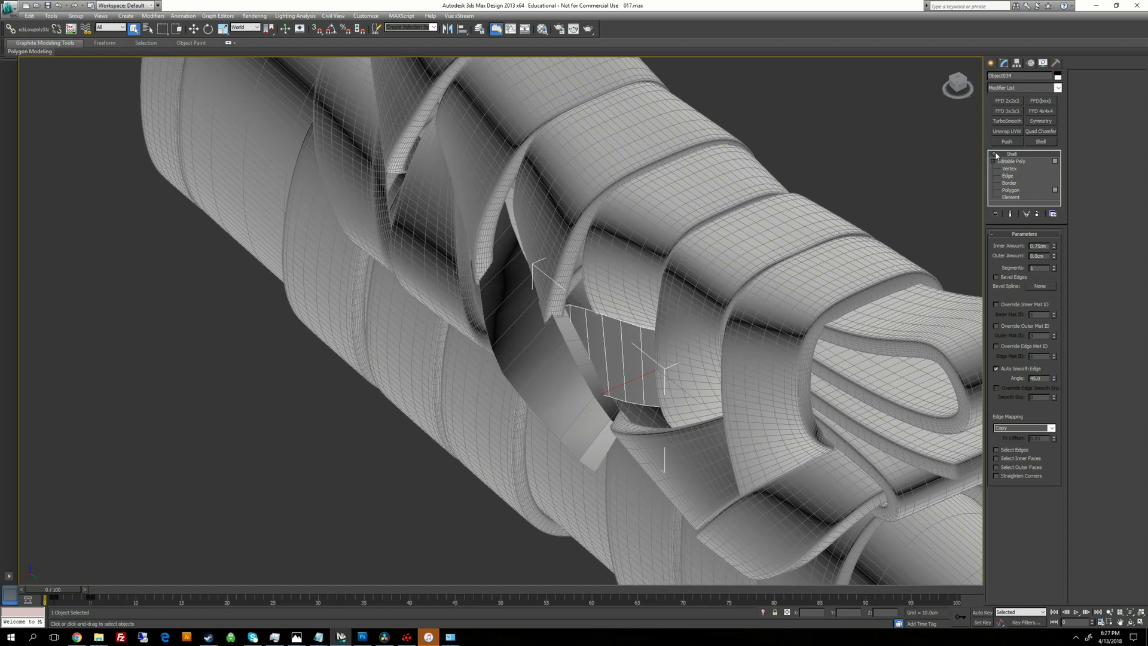
Step: Hide the front crossing band of the knot to uncover the trimmed rear band
mouse_move(669, 299)
middle_mouse_down("alt")
mouse_move(586, 311)
mouse_move(718, 275)
mouse_move(778, 298)
mouse_move(700, 353)
mouse_move(640, 358)
mouse_move(699, 317)
middle_mouse_up("alt")
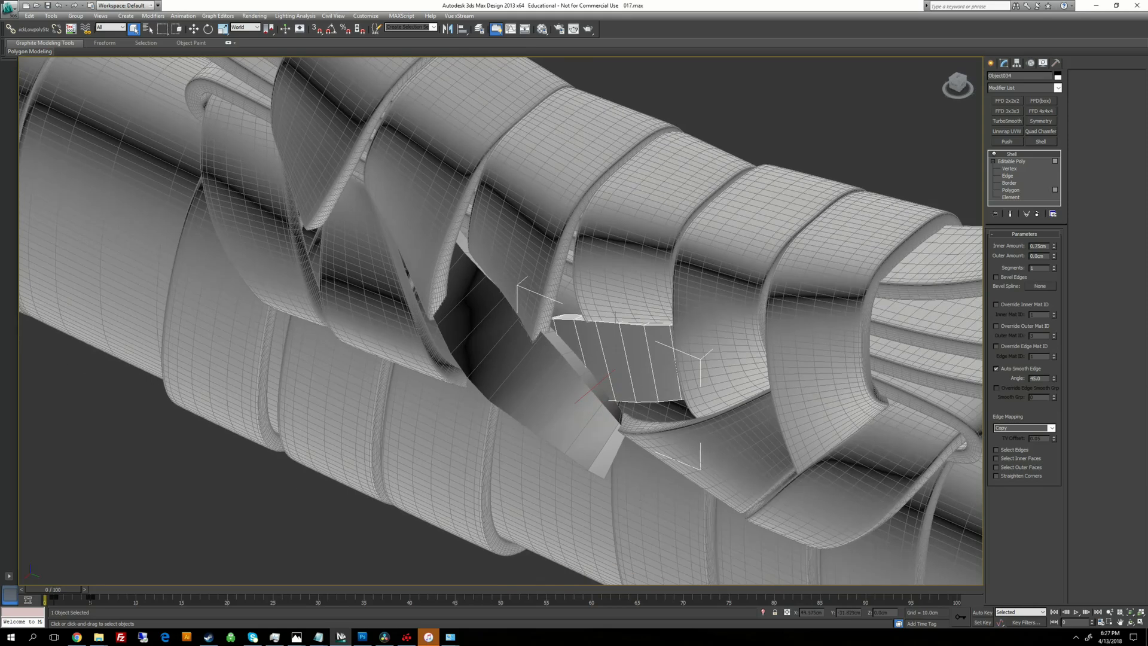
left_click(550, 377)
right_click(741, 110)
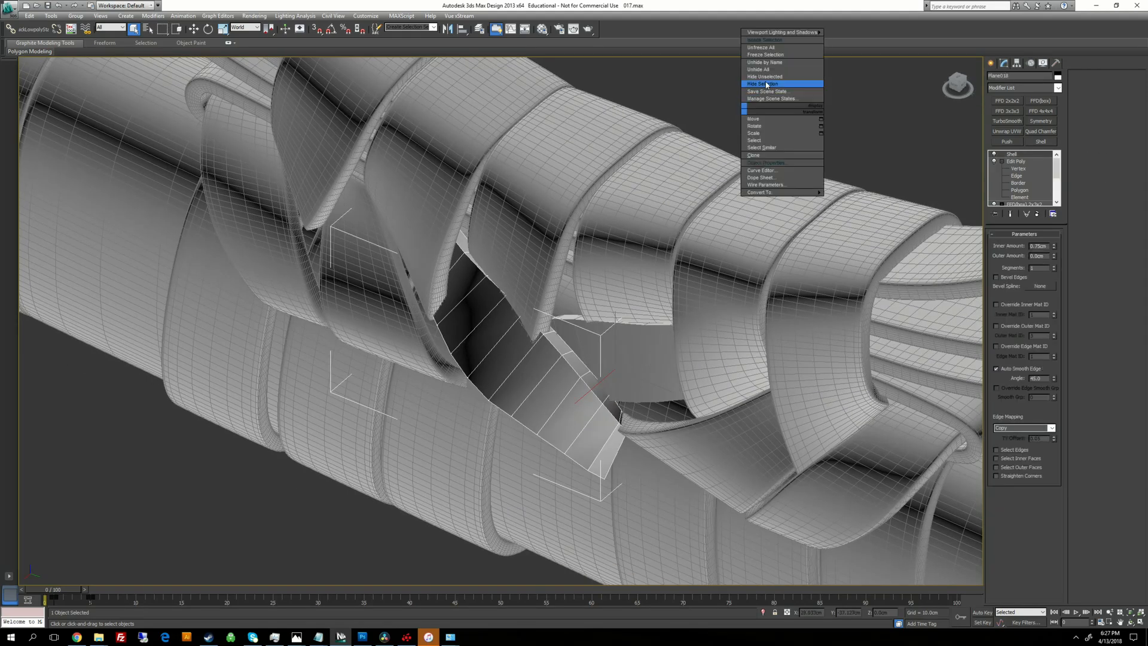
left_click(764, 84)
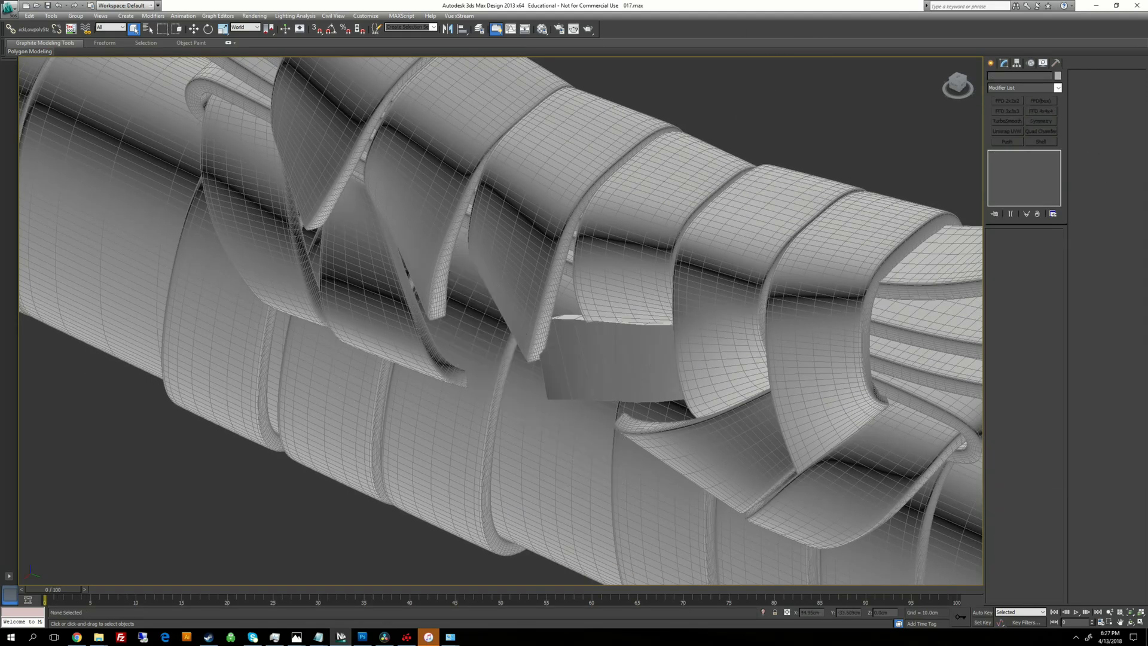
Step: Select the trimmed rear band and examine its cut end up close
left_click(575, 380)
scroll(571, 383, "up", 5)
middle_click_drag(571, 382, 460, 389, "alt")
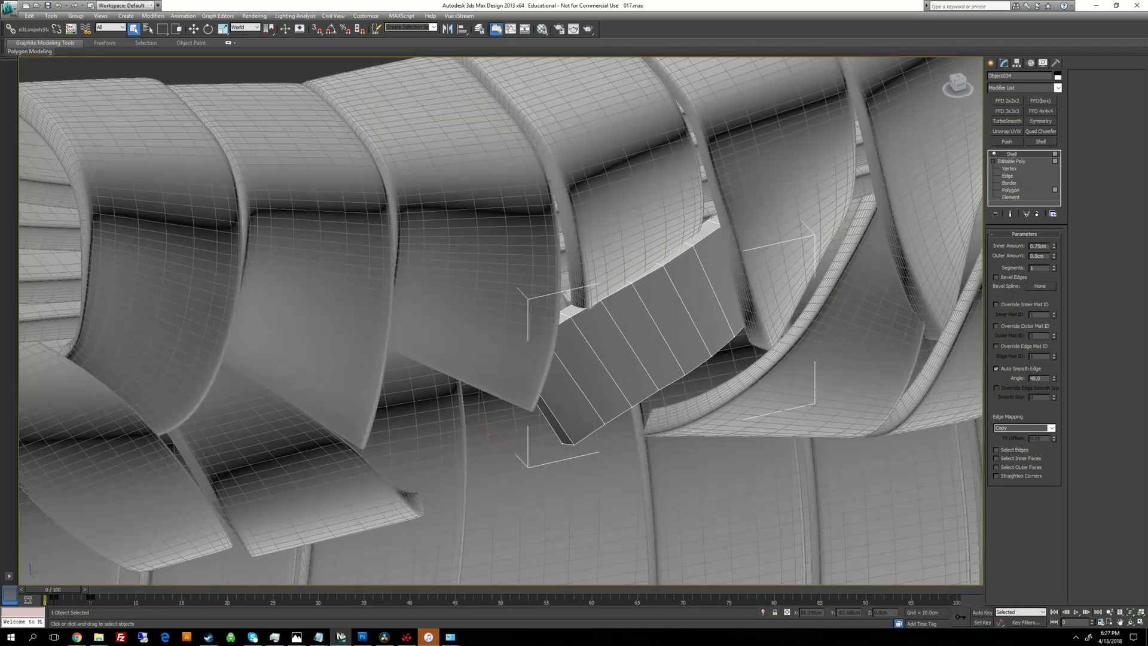
Step: Switch the move axes to Local and push one upper-edge vertex of the trimmed rear band outward along its local Z axis
left_click(1011, 168)
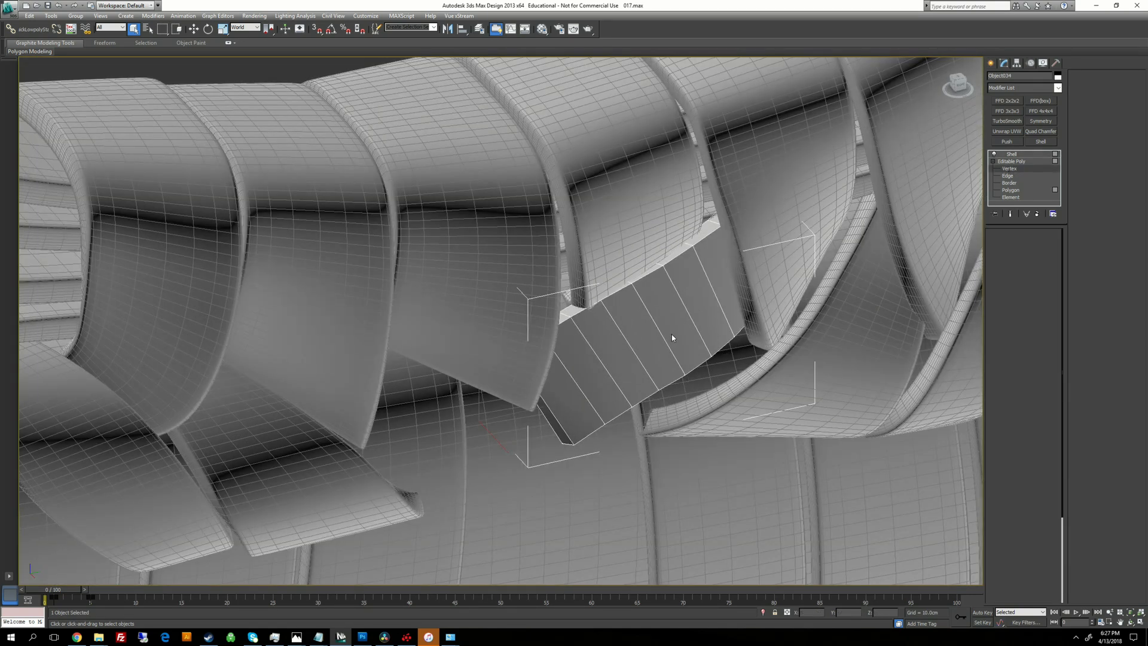
left_click(1011, 214)
middle_click_drag(630, 341, 651, 274, "alt")
left_click(588, 283)
key("w")
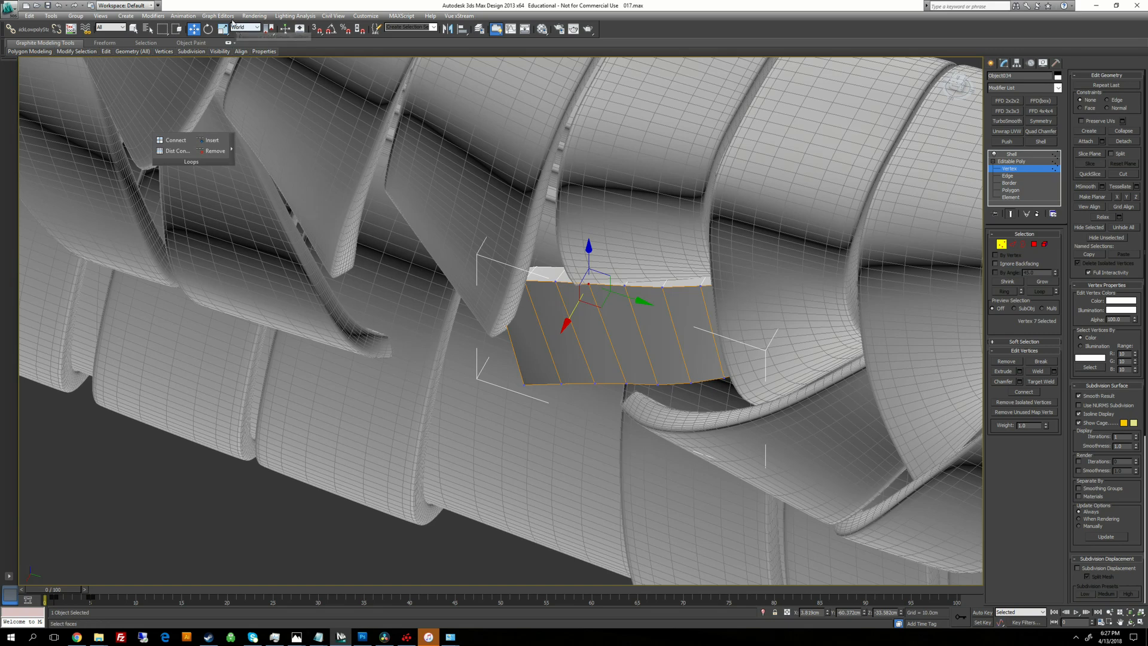
left_click(244, 59)
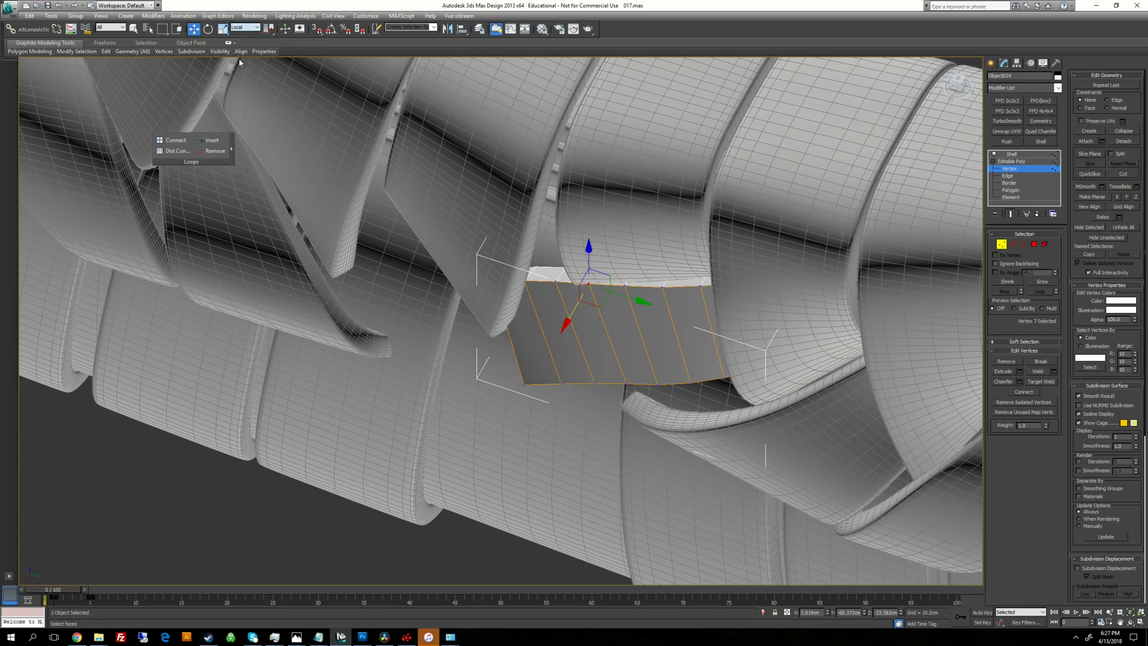
middle_click_drag(490, 251, 619, 269, "alt")
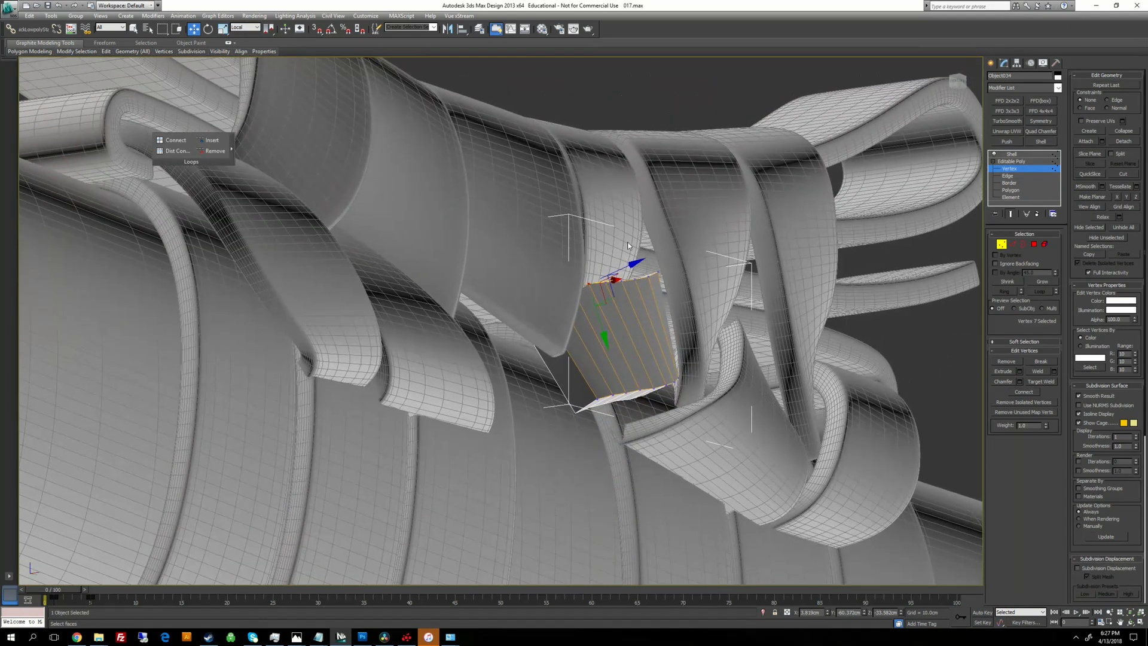
left_click_drag(625, 270, 635, 265)
Step: Pull three neighbouring vertices on the rear band's upper edge outward along their local Z axes to round the band
middle_click_drag(635, 265, 636, 358, "alt")
left_click(608, 252)
left_click_drag(638, 258, 648, 255)
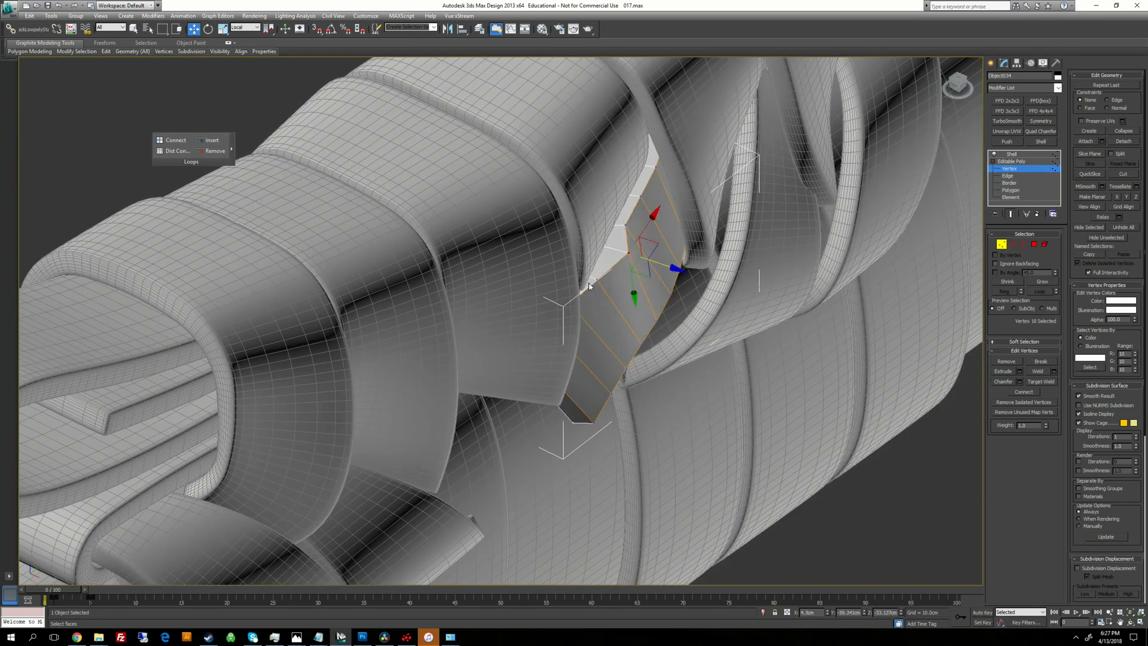
left_click(596, 280)
left_click_drag(616, 290, 630, 298)
left_click(626, 225)
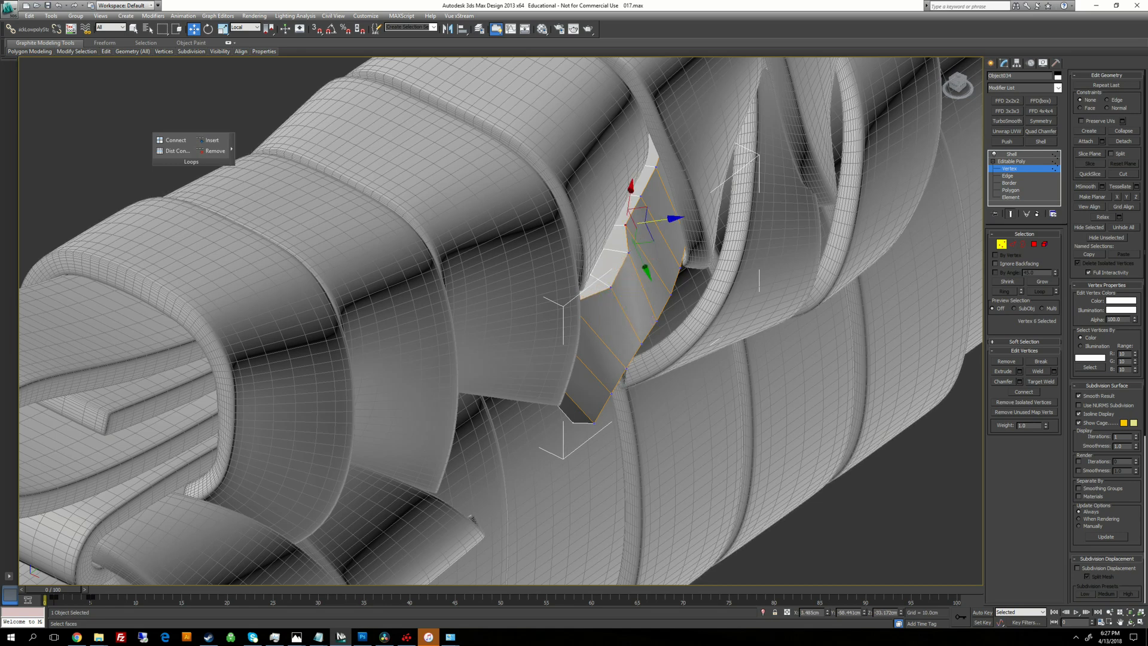
left_click_drag(626, 226, 647, 222)
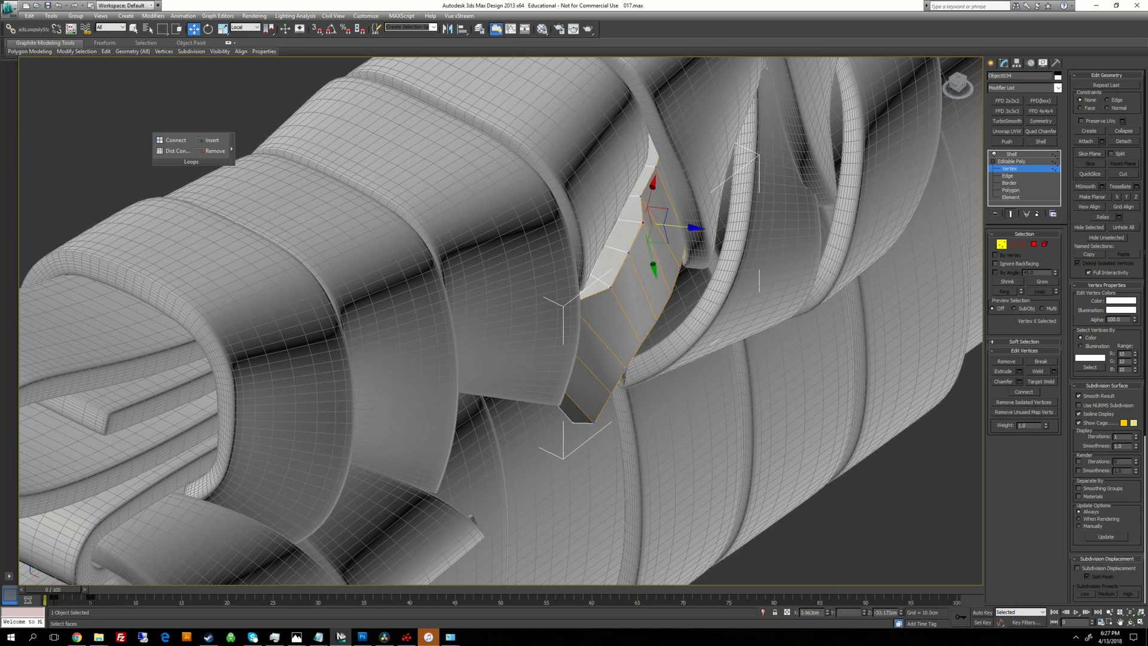
Step: Move two more upper-edge vertices near the rear band's far end outward to continue the curve
middle_click_drag(648, 226, 602, 206, "alt")
left_click(656, 196)
left_click_drag(656, 196, 672, 198)
middle_click_drag(672, 199, 707, 204, "alt")
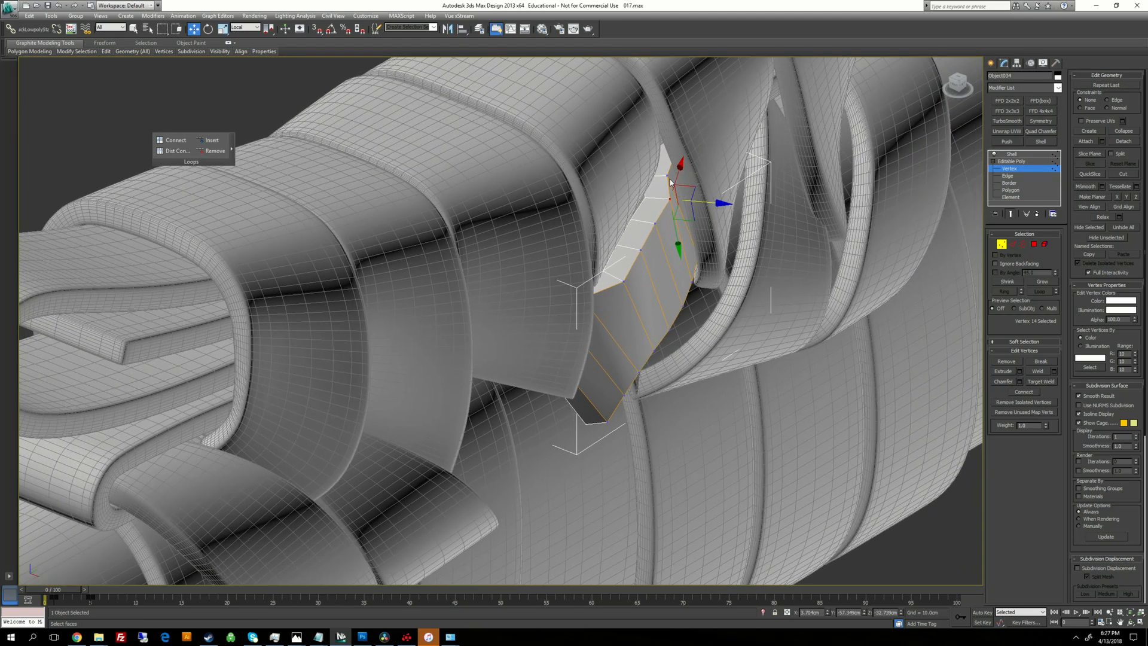
left_click(667, 175)
left_click_drag(668, 176, 683, 174)
middle_click_drag(683, 174, 532, 144, "alt")
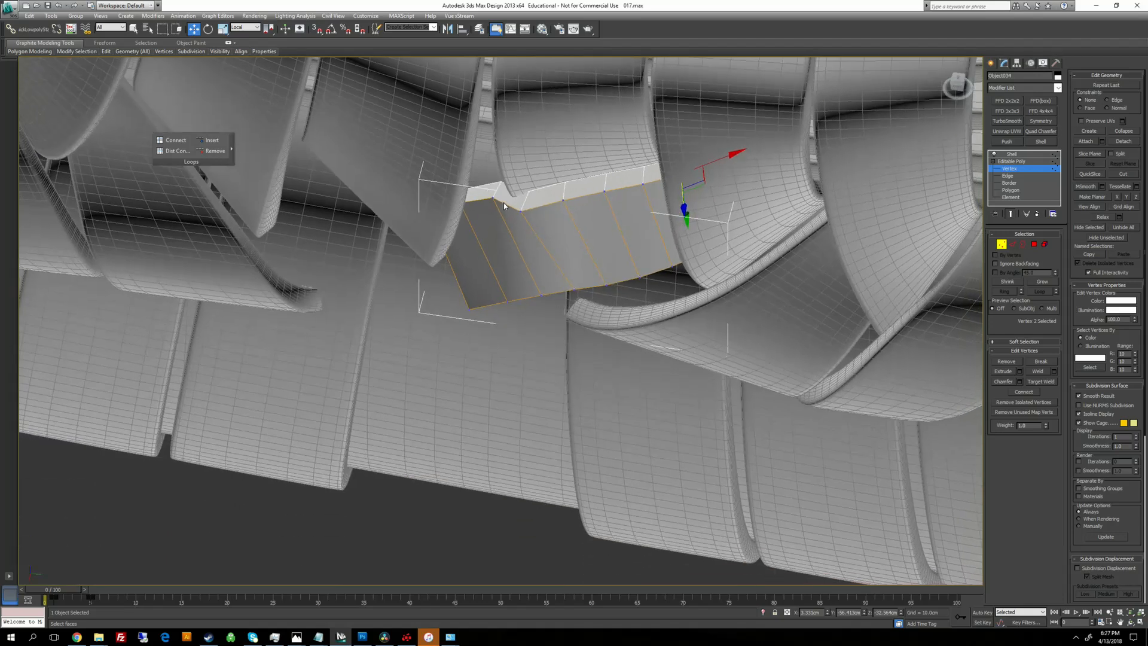
Step: Push the sunken vertex near the cut end of the rear band's upper edge outward to remove the dent
left_click(493, 198)
middle_click_drag(493, 198, 479, 215, "alt")
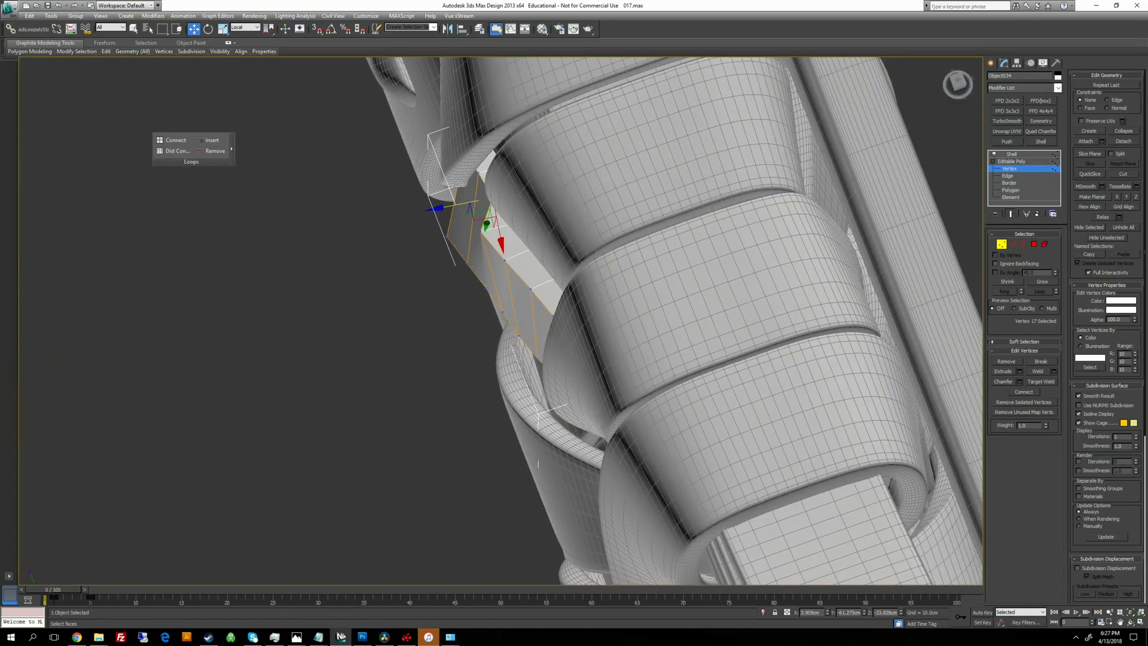
left_click_drag(455, 204, 456, 205)
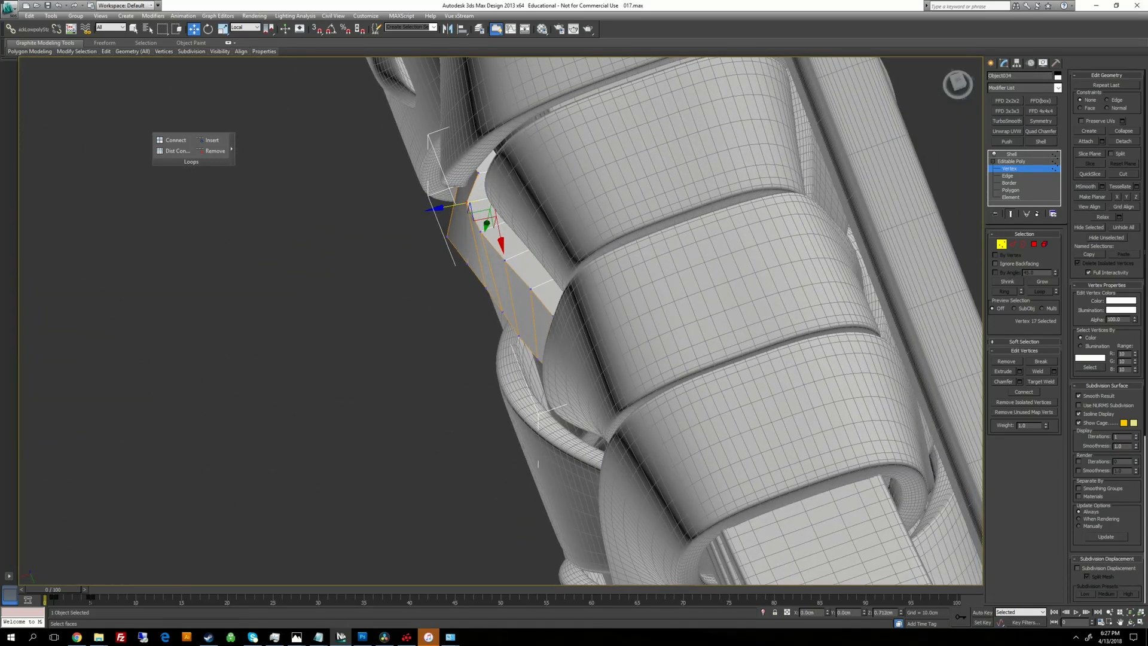
middle_click_drag(456, 205, 481, 211, "alt")
left_click(474, 178)
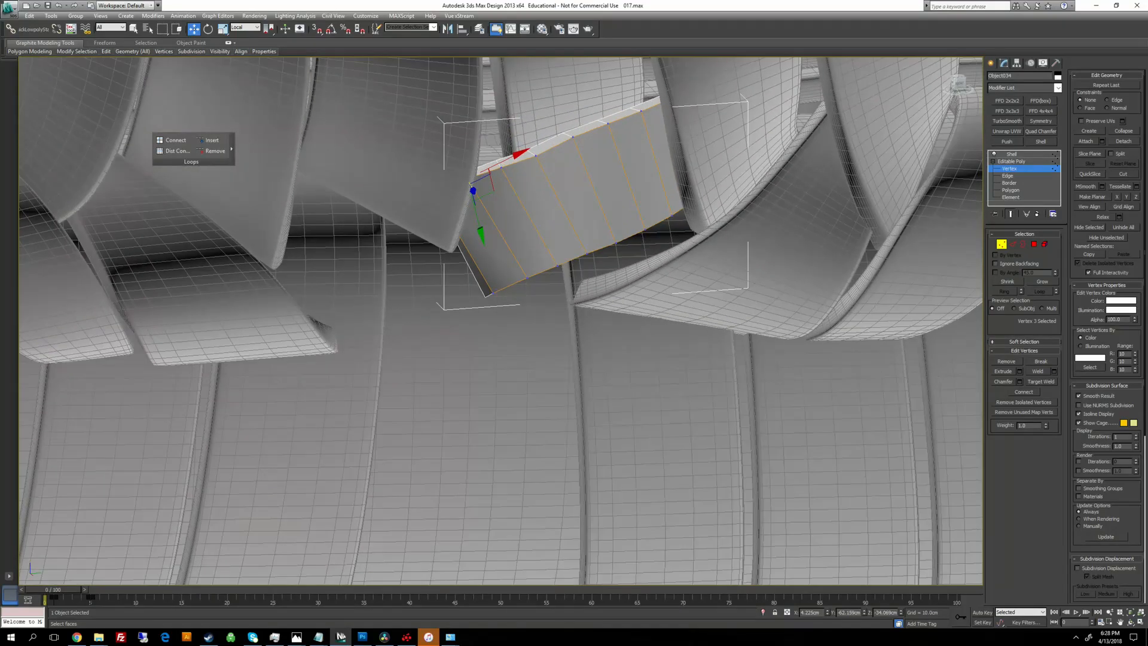
Step: Isolate the rear band and nudge its upper-edge vertices along local Z to smooth the profile
left_click(764, 614)
middle_click_drag(551, 295, 945, 314, "alt")
left_click_drag(517, 334, 536, 333)
left_click_drag(529, 265, 526, 266)
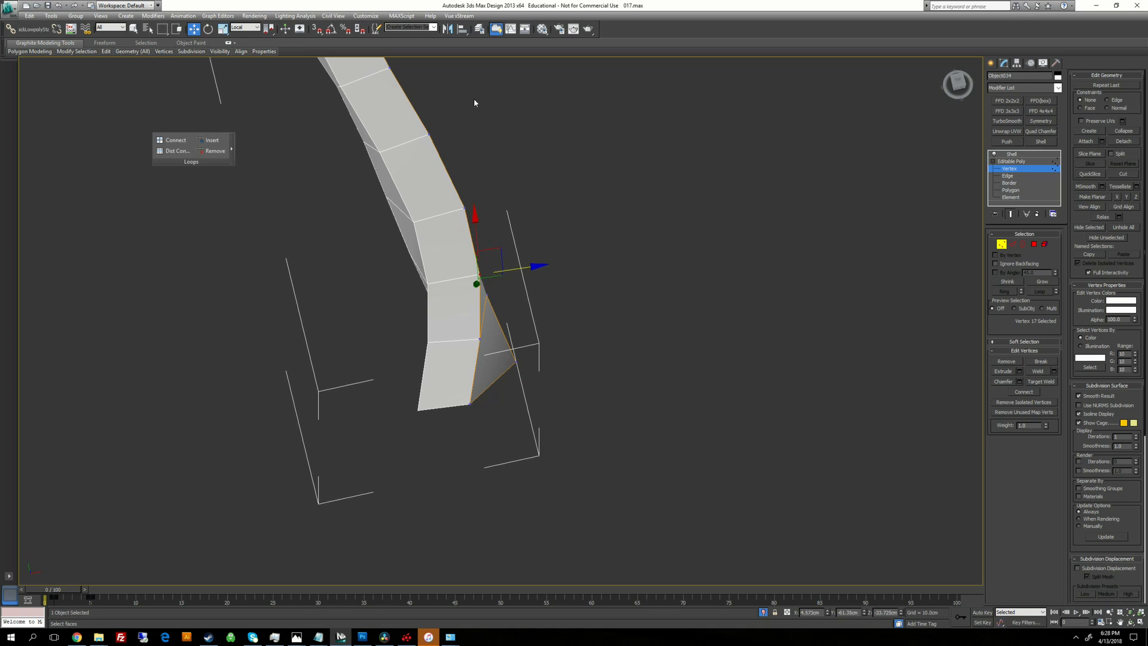
middle_click_drag(473, 100, 575, 347)
left_click(495, 315)
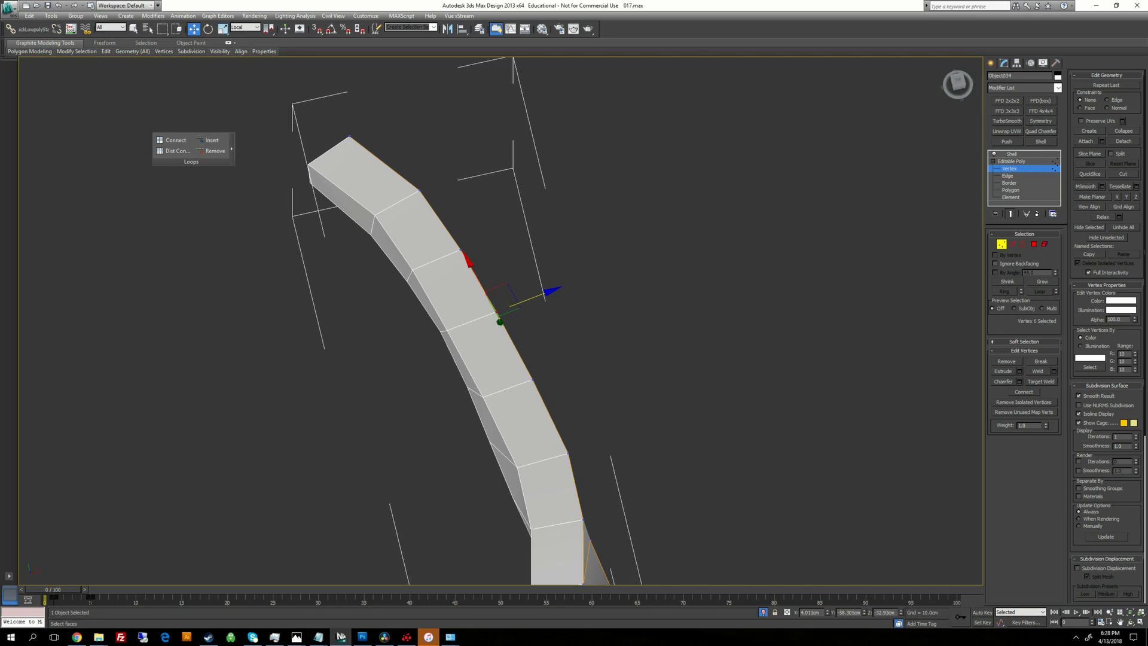
left_click_drag(528, 299, 529, 299)
middle_click_drag(529, 299, 344, 179, "alt")
Step: Switch the move axes to World, even out the upper-edge vertices vertically, and leave isolation
middle_click_drag(334, 356, 430, 292)
left_click(437, 294)
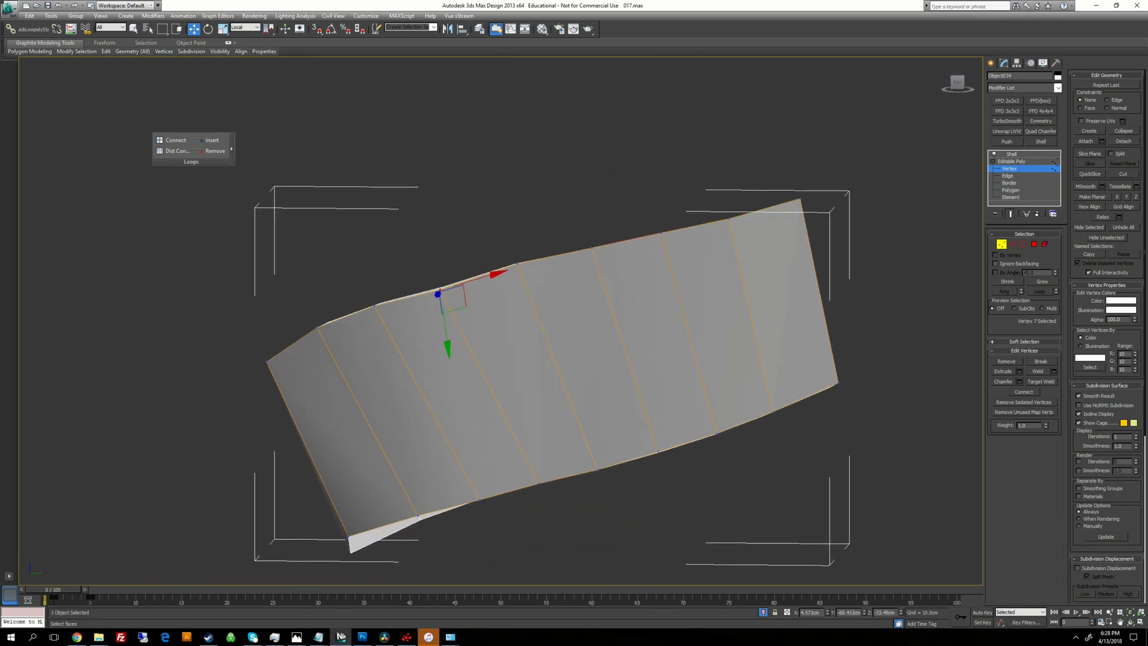
left_click(251, 27)
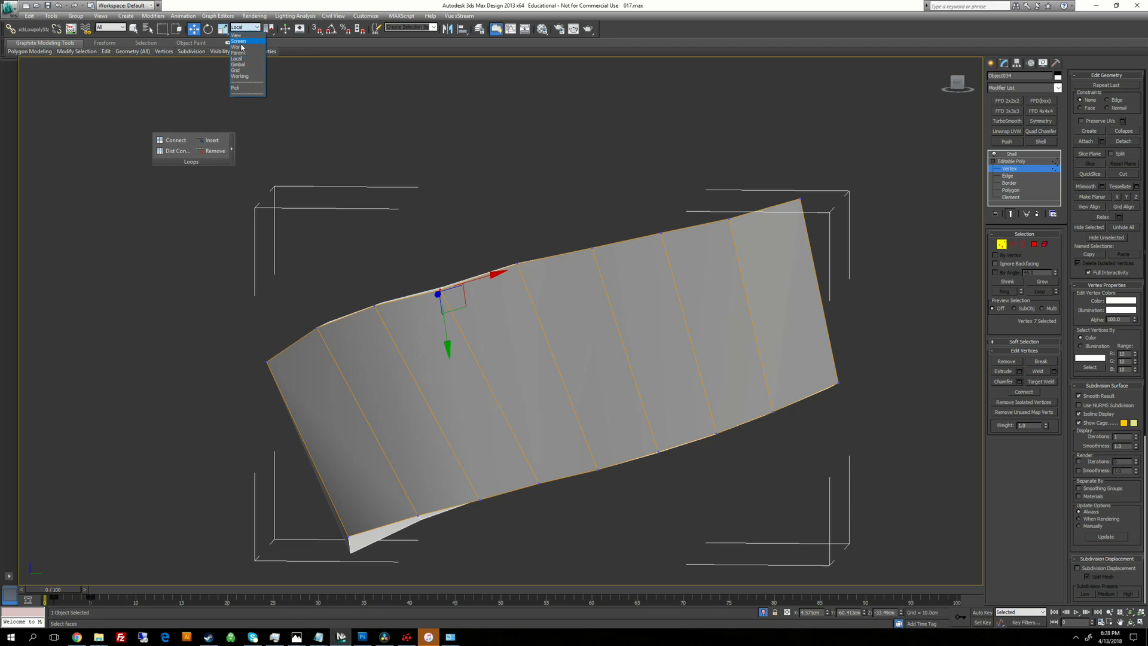
left_click(241, 50)
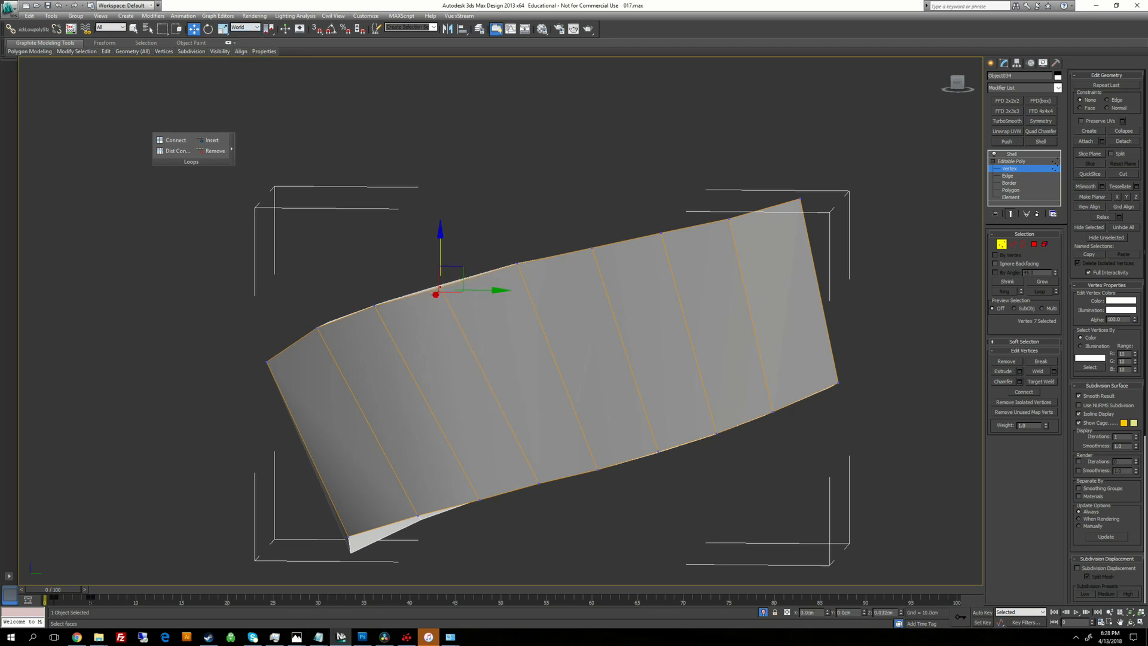
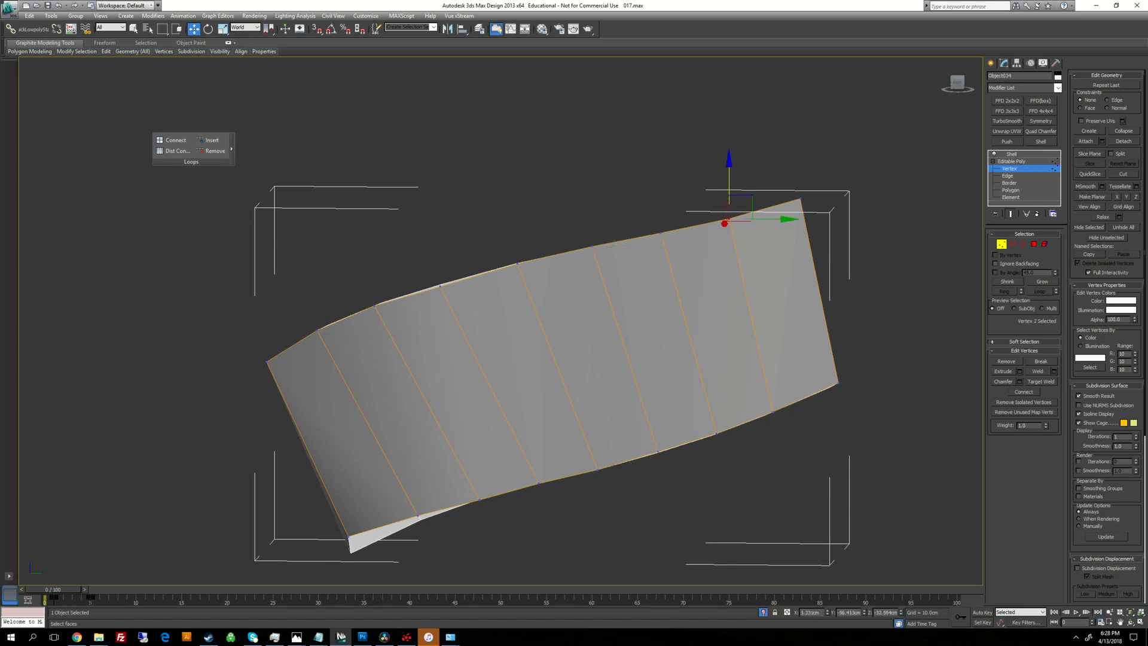
left_click(660, 233)
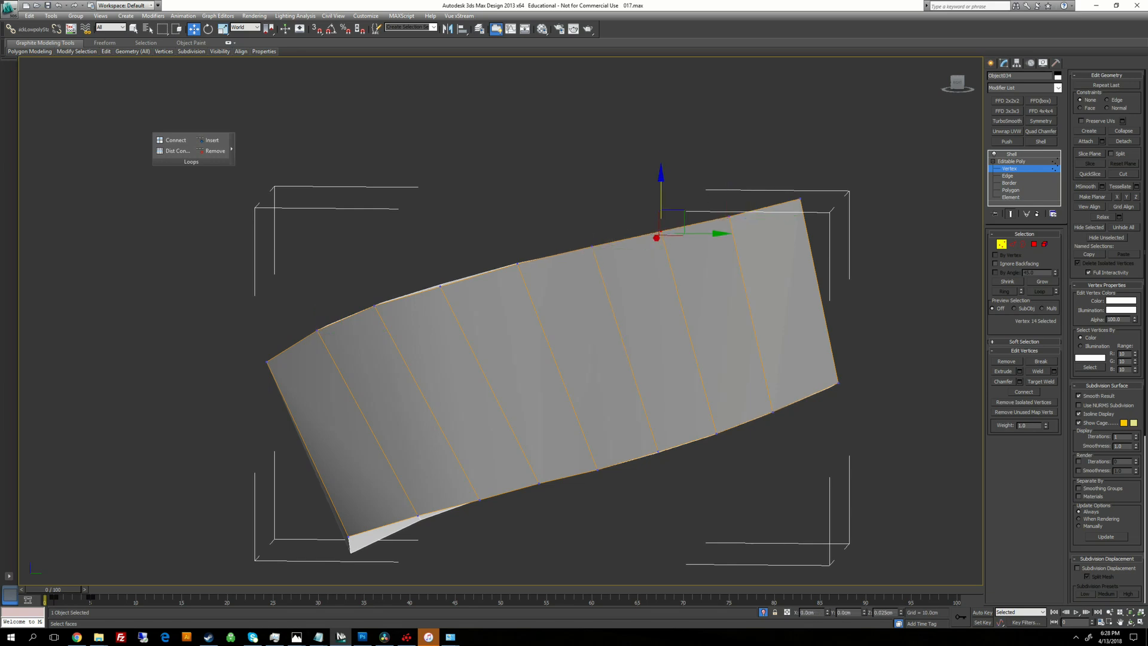
middle_click_drag(661, 239, 586, 351, "alt")
left_click(763, 612)
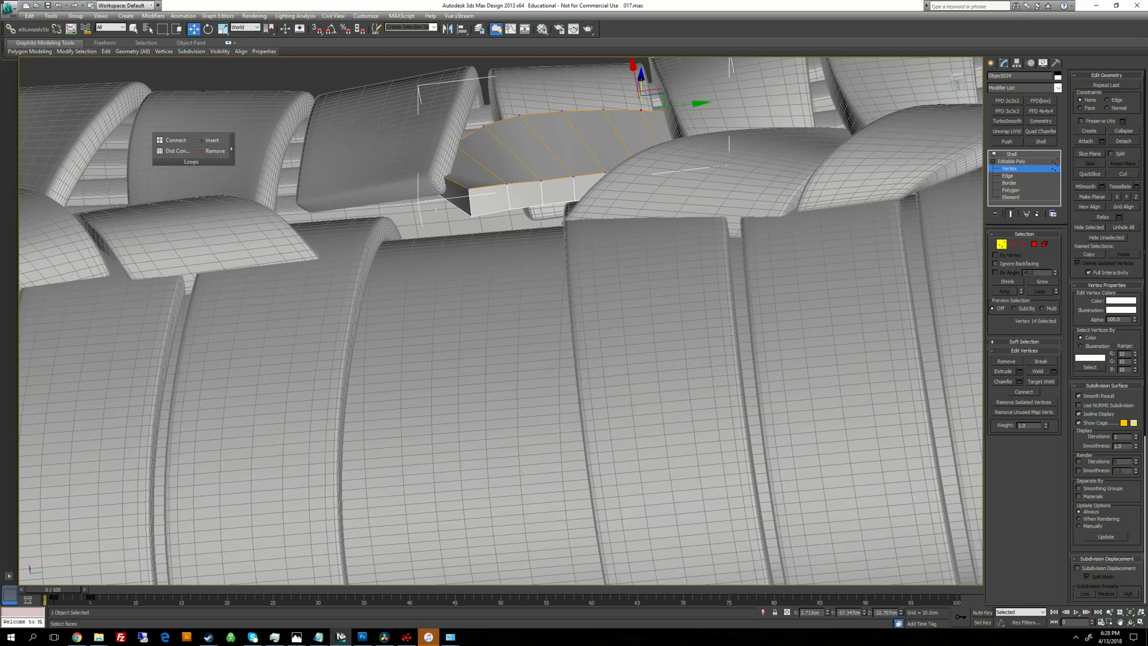
Step: Switch back to Local axes and push a lower-edge vertex near the rear band's cut end inward toward the scabbard
middle_click_drag(440, 212, 501, 274, "alt")
left_click_drag(478, 289, 517, 254)
middle_click_drag(418, 239, 551, 250, "alt")
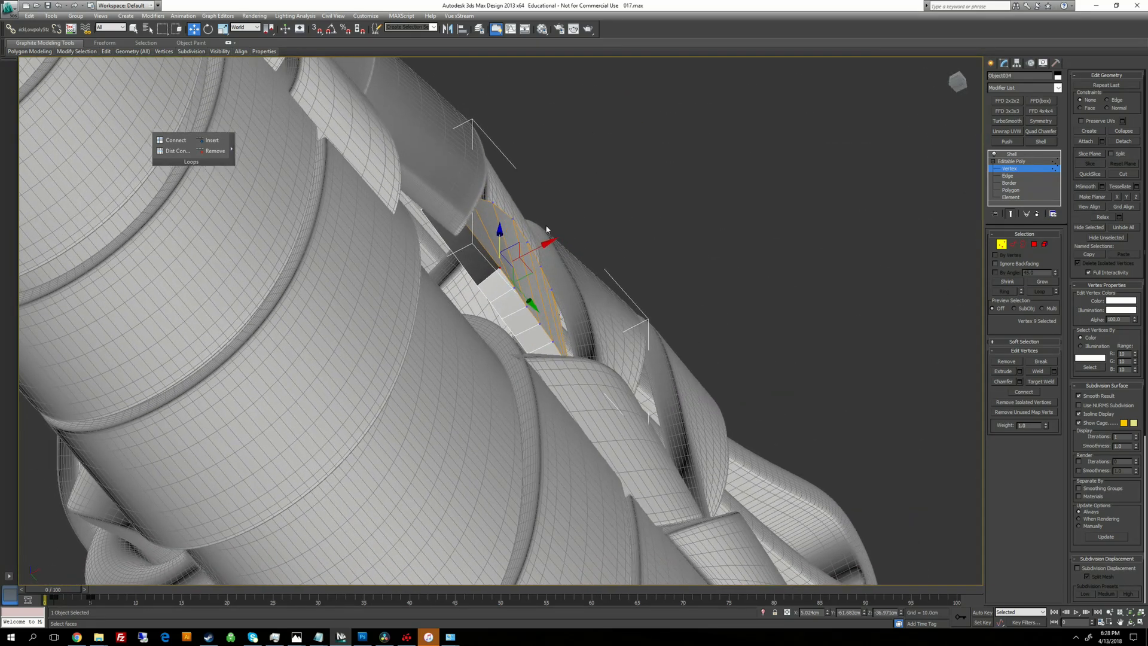
scroll(555, 254, "up", 3)
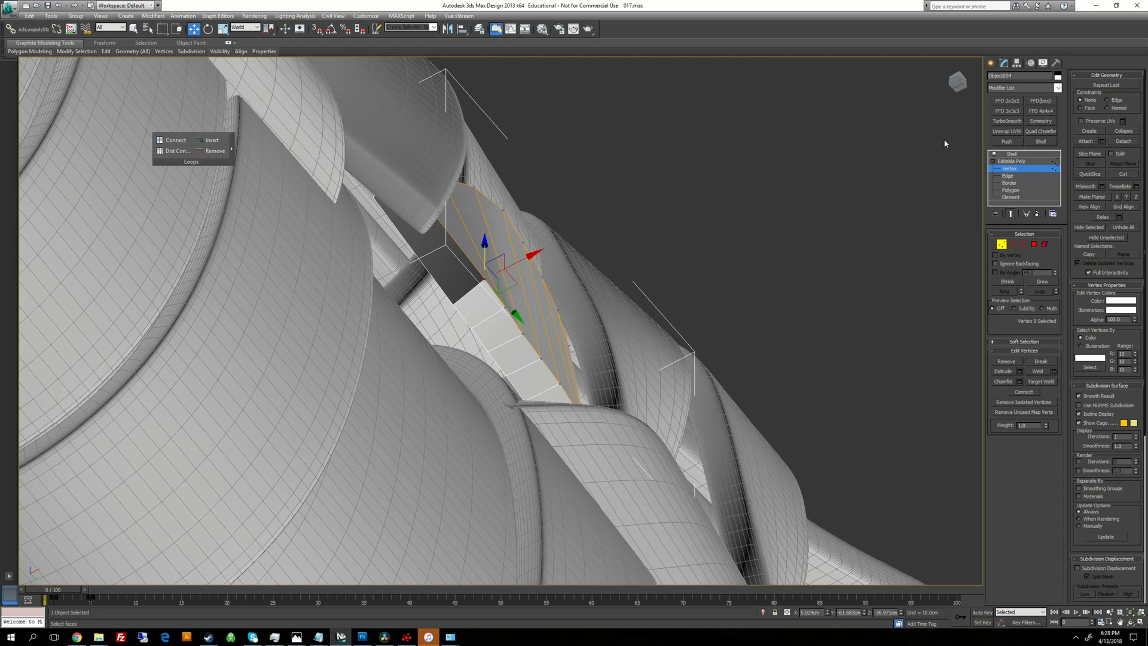
middle_click_drag(861, 177, 842, 200, "alt")
left_click(256, 28)
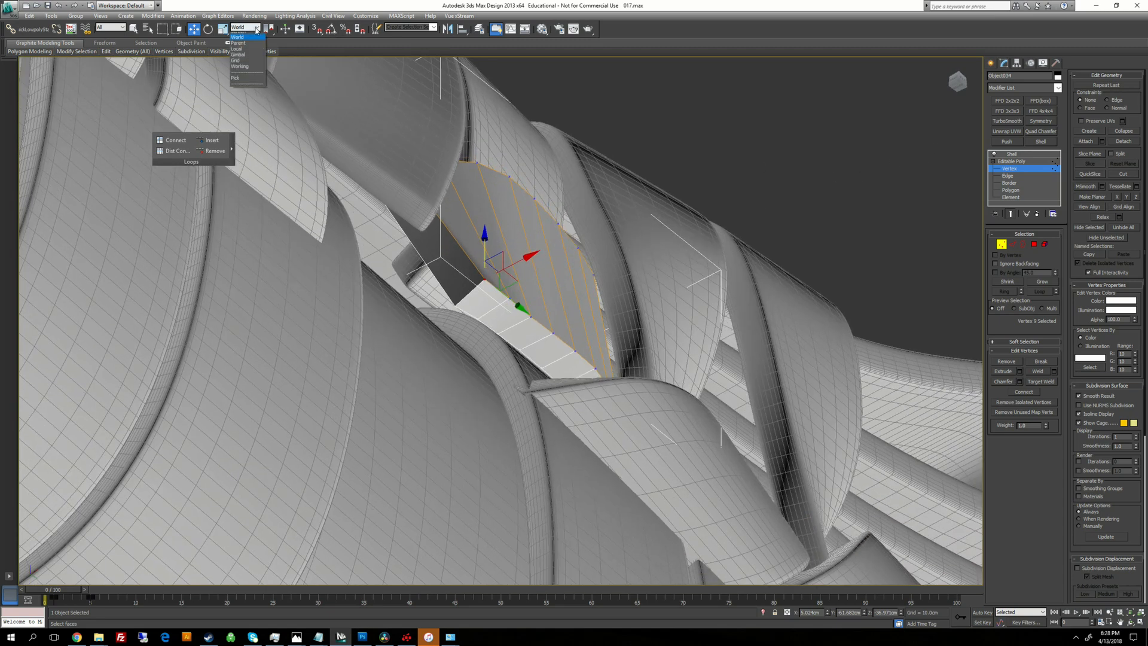
left_click(237, 59)
middle_click_drag(526, 254, 521, 251, "alt")
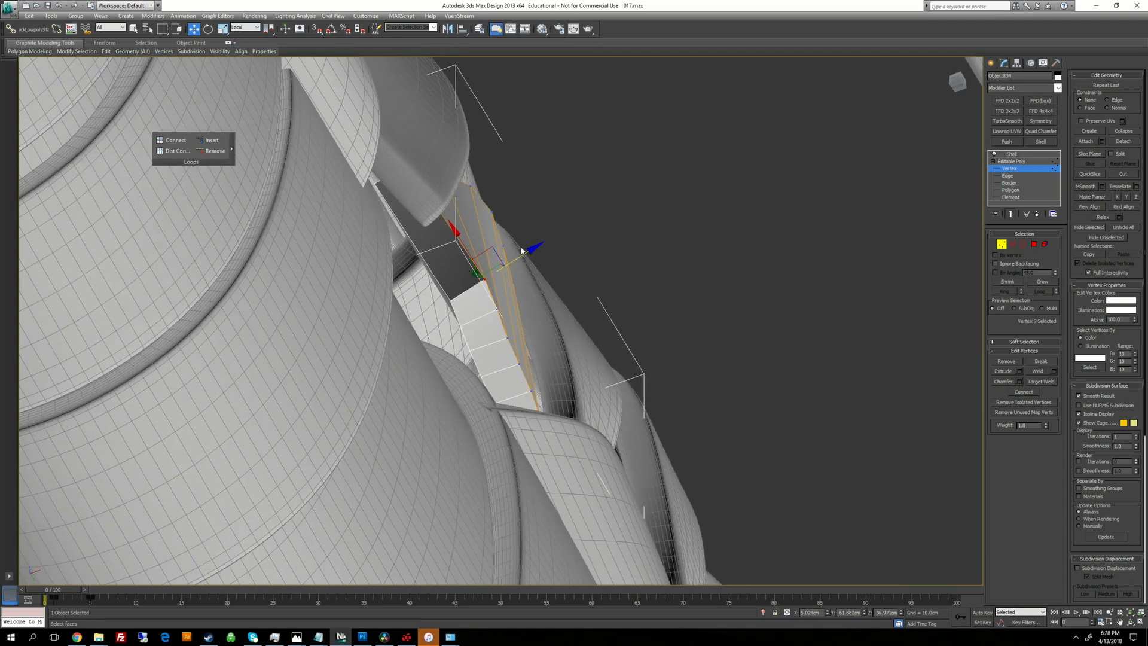
left_click_drag(522, 256, 482, 283)
Step: Lower the adjacent vertices on the rear band's lower edge along local Z to flatten the bulge against the scabbard
middle_click_drag(482, 283, 489, 242, "alt")
left_click_drag(494, 270, 496, 293)
left_click(545, 314)
left_click_drag(542, 263, 543, 268)
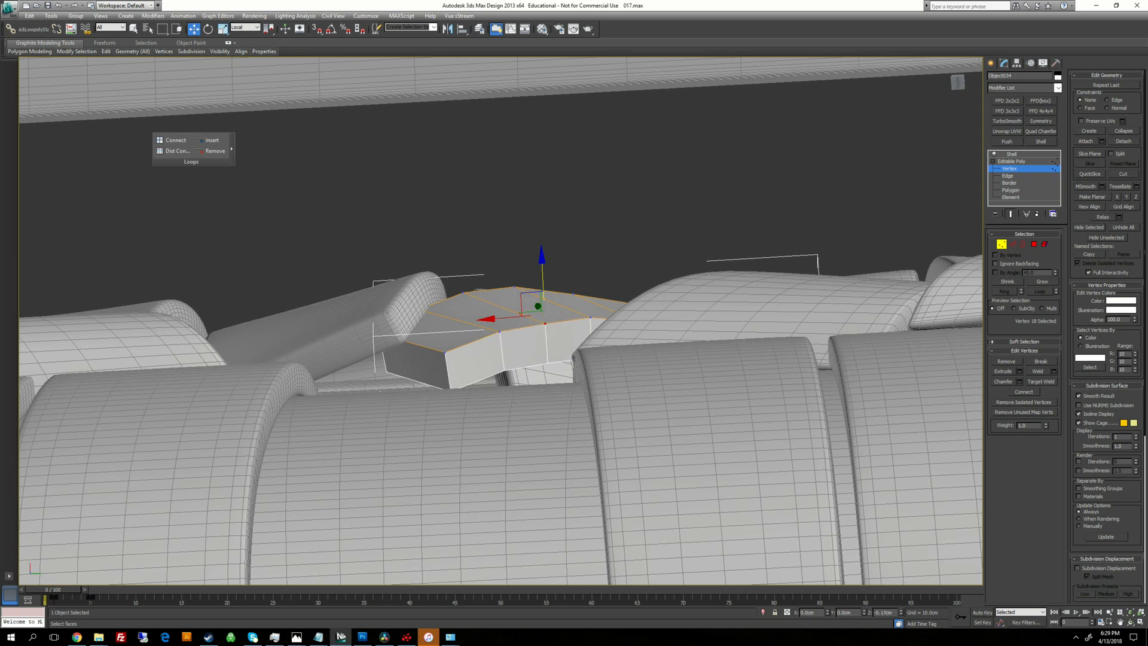
middle_click_drag(543, 269, 562, 299, "alt")
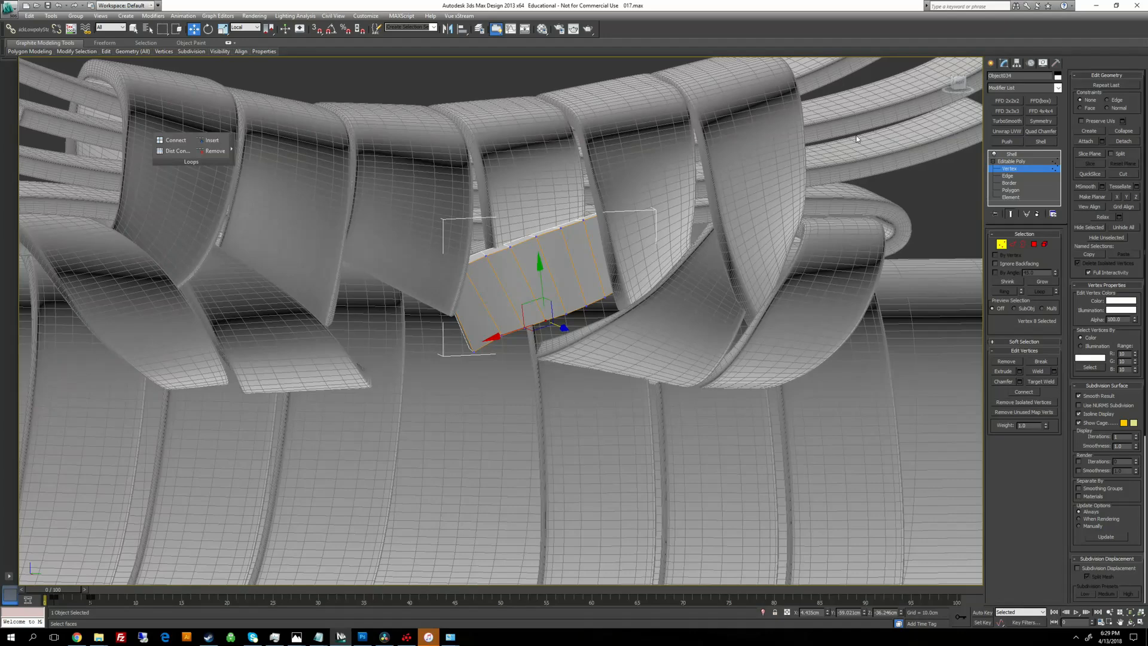
Step: Turn on the Edge constraint and slide the rear band's lower-edge vertices along their edges to smooth the outline
middle_click_drag(856, 138, 582, 277, "alt")
middle_click_drag(529, 85, 526, 155)
middle_click_drag(503, 469, 517, 338, "alt")
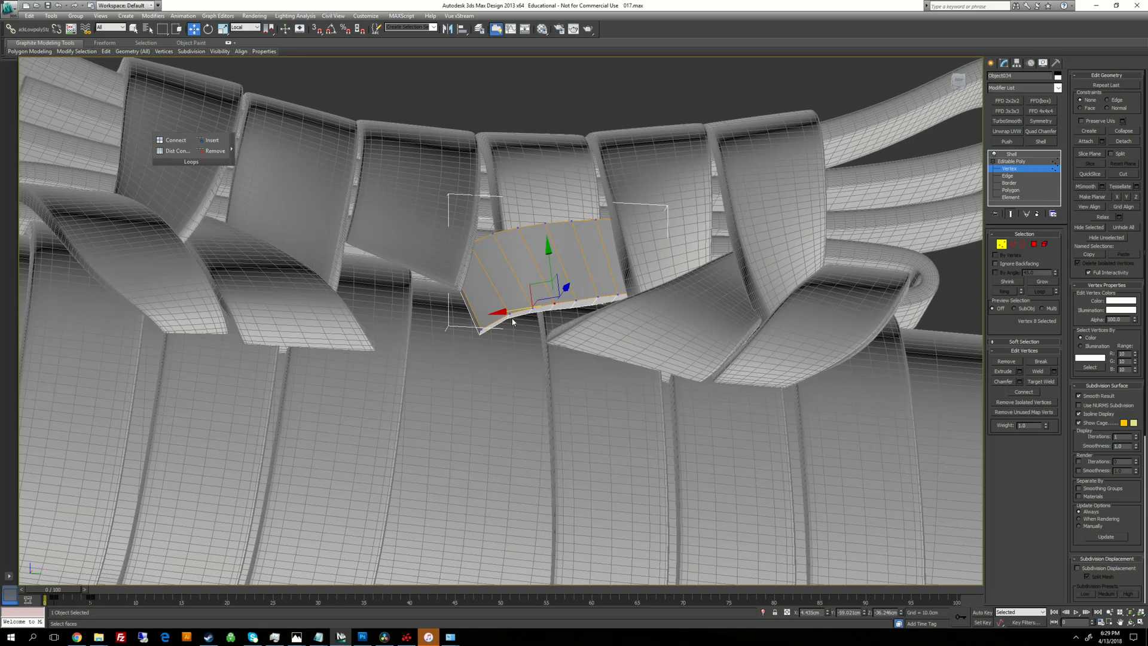
left_click(510, 318)
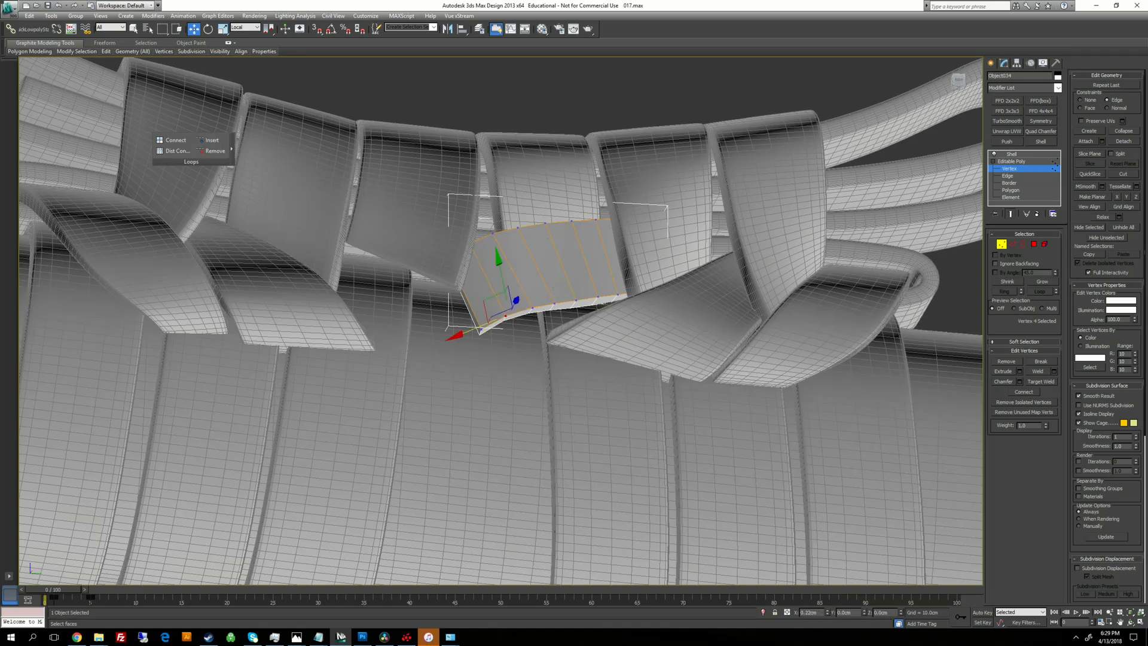
left_click_drag(532, 308, 552, 304)
left_click(576, 301)
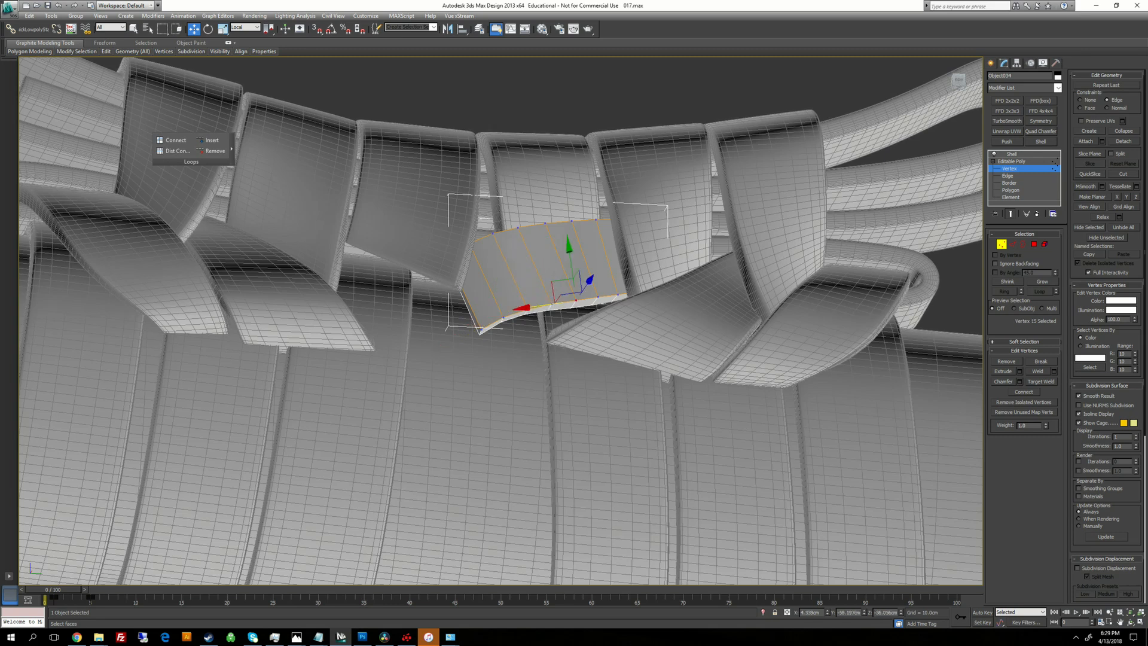
middle_click_drag(576, 300, 539, 83, "alt")
right_click(535, 122)
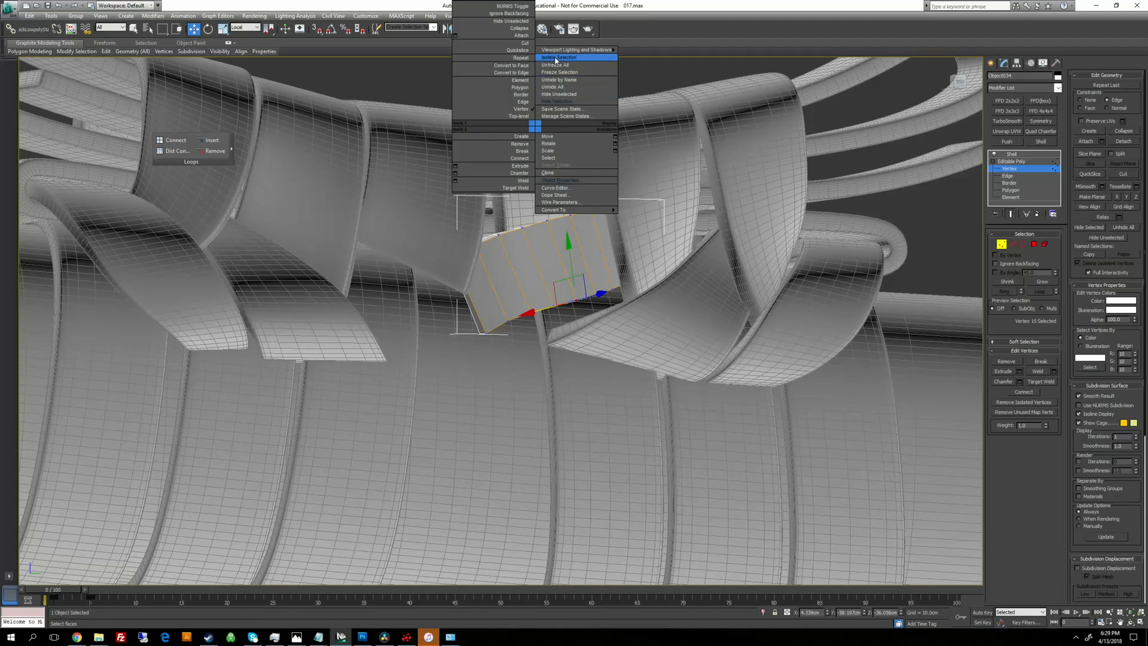
middle_click_drag(631, 62, 568, 217, "alt")
right_click(557, 181)
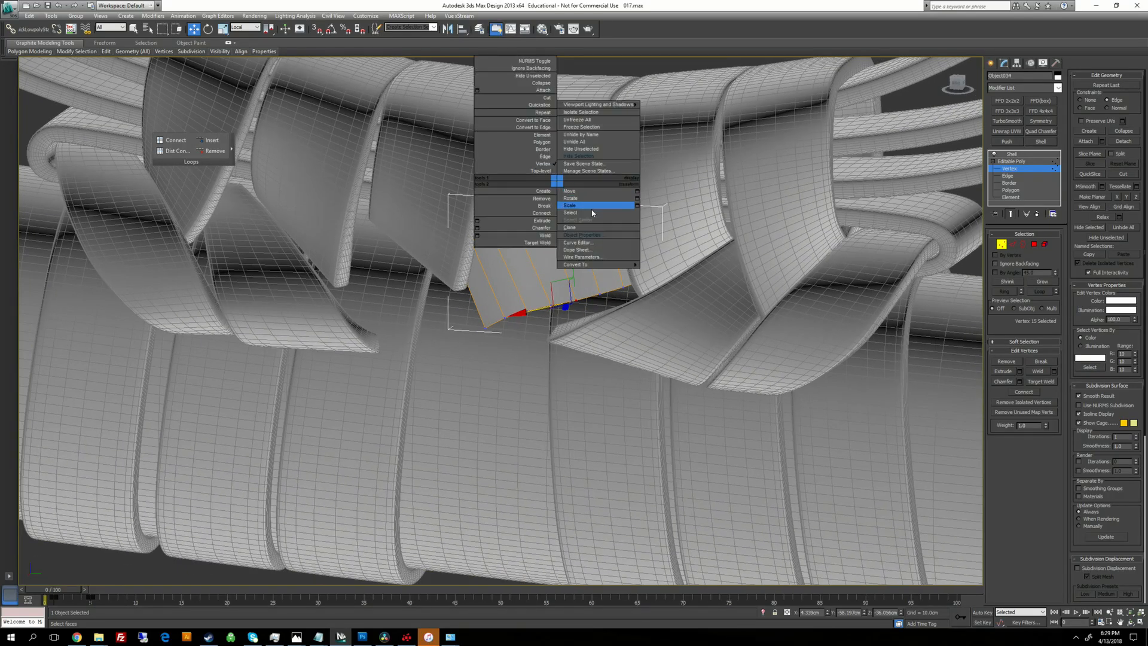
left_click(588, 135)
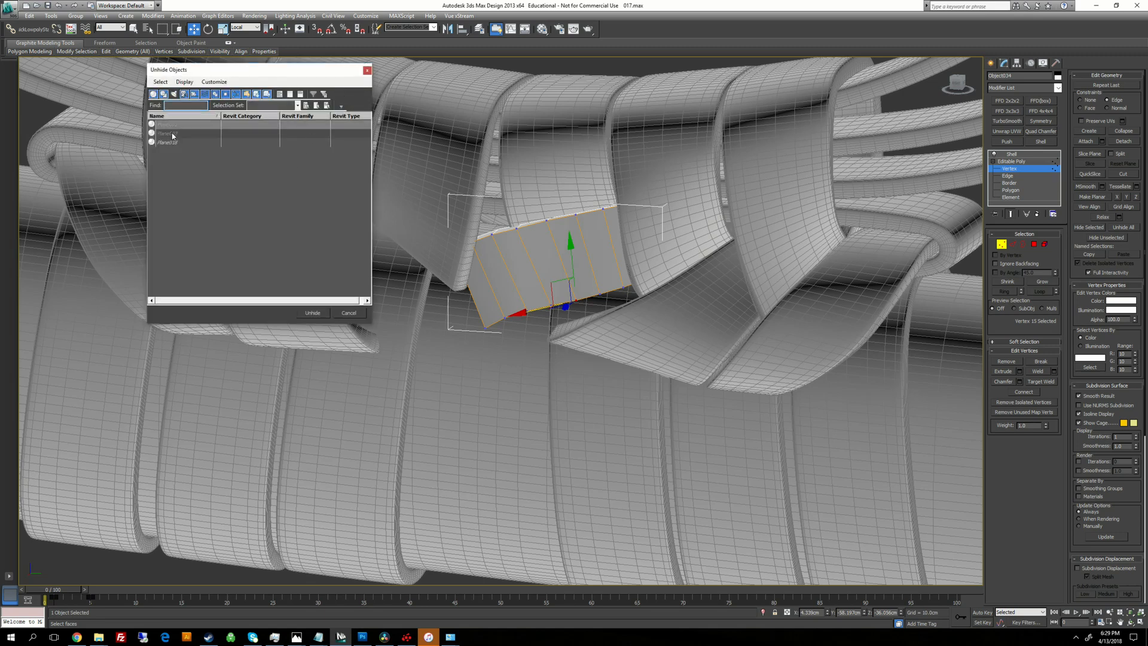
left_click(368, 71)
middle_click_drag(418, 125, 388, 237)
Step: Unhide all objects in the scene together with all hidden layers
right_click(522, 143)
left_click(554, 104)
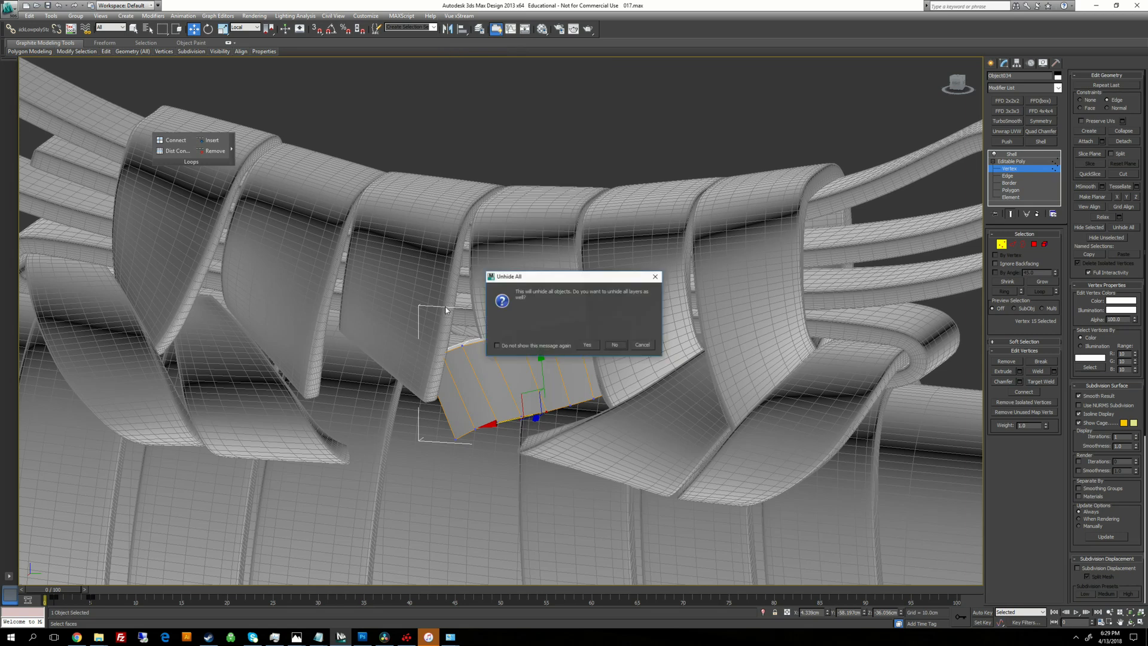
left_click(587, 346)
scroll(396, 300, "down", 8)
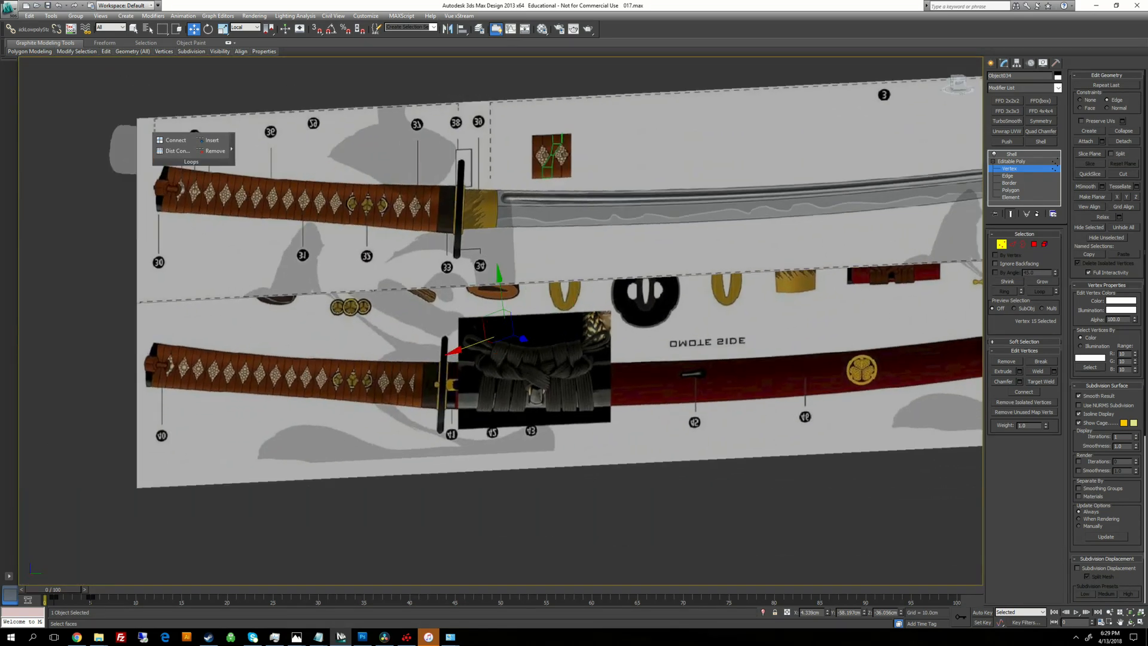
Step: Hide the Katana Ref layer holding the reference images so only the sword model stays in view
middle_click_drag(440, 253, 597, 262, "alt")
scroll(771, 225, "up", 3)
left_click(480, 29)
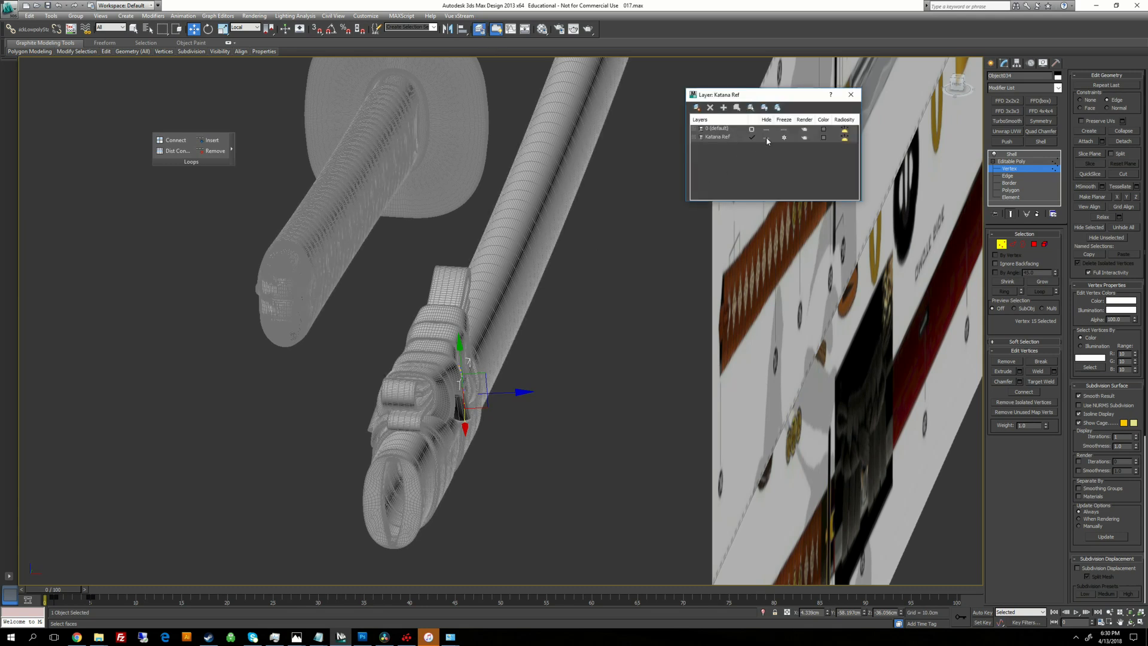
left_click(766, 139)
middle_click_drag(620, 341, 553, 342, "alt")
scroll(553, 343, "up", 10)
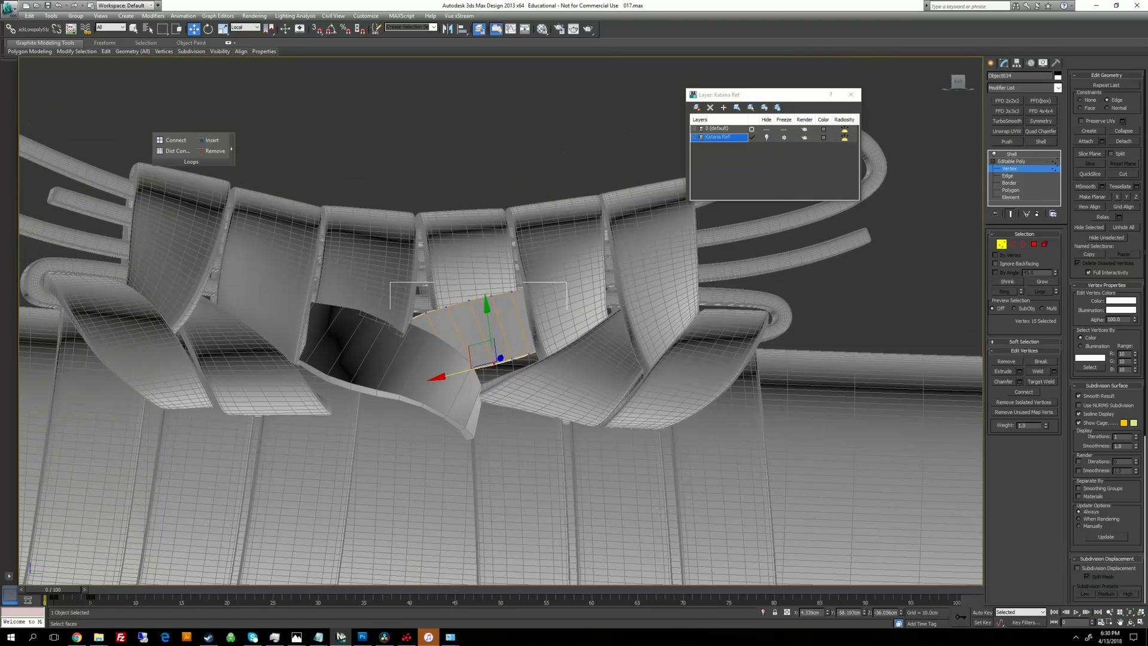
middle_click_drag(487, 277, 474, 319, "alt")
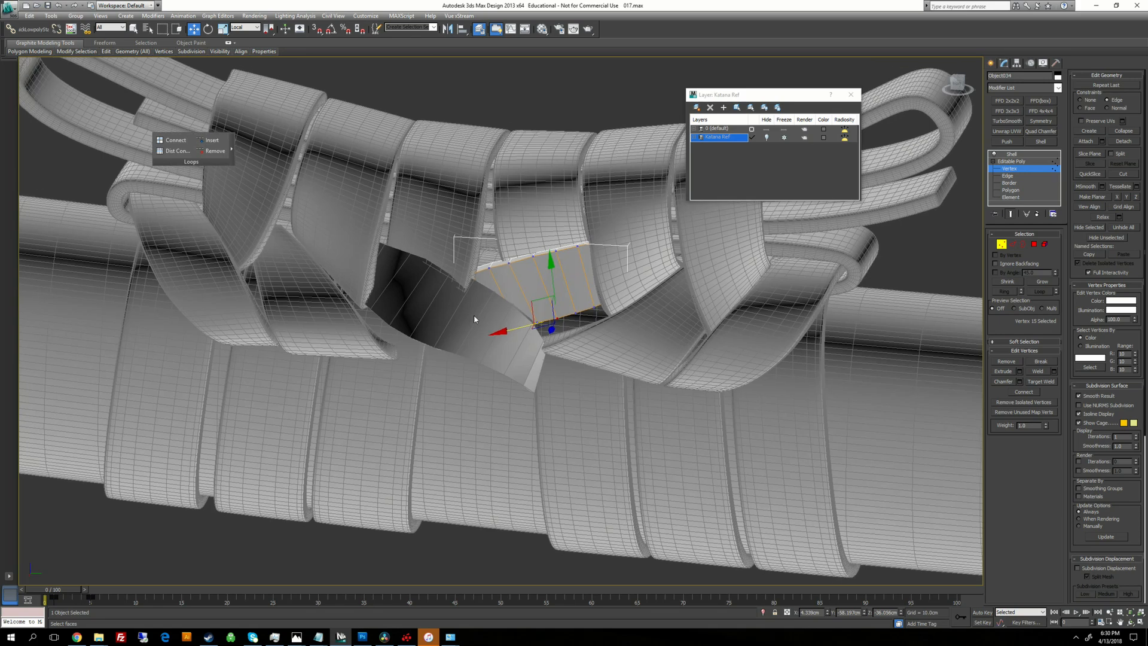
Step: Finish editing the rear band, select the front crossing band and switch off its Shell modifier
left_click(1015, 154)
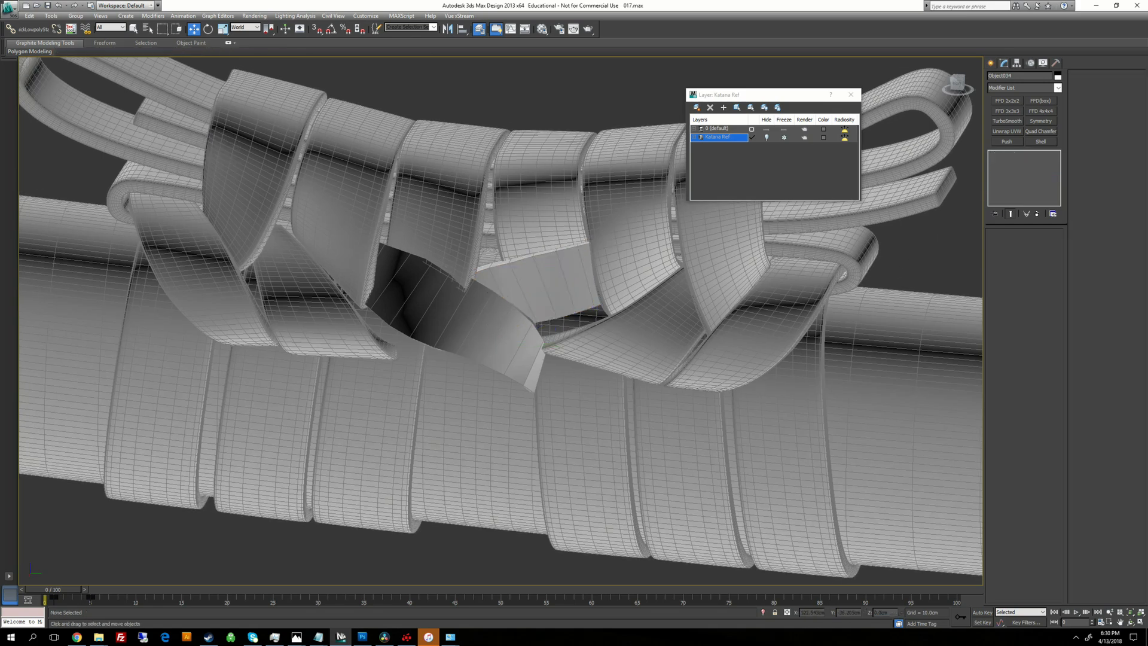
left_click(439, 305)
middle_click_drag(538, 287, 613, 287, "alt")
scroll(535, 305, "up", 4)
left_click(994, 153)
scroll(613, 287, "down", 5)
middle_click_drag(576, 333, 547, 356, "alt")
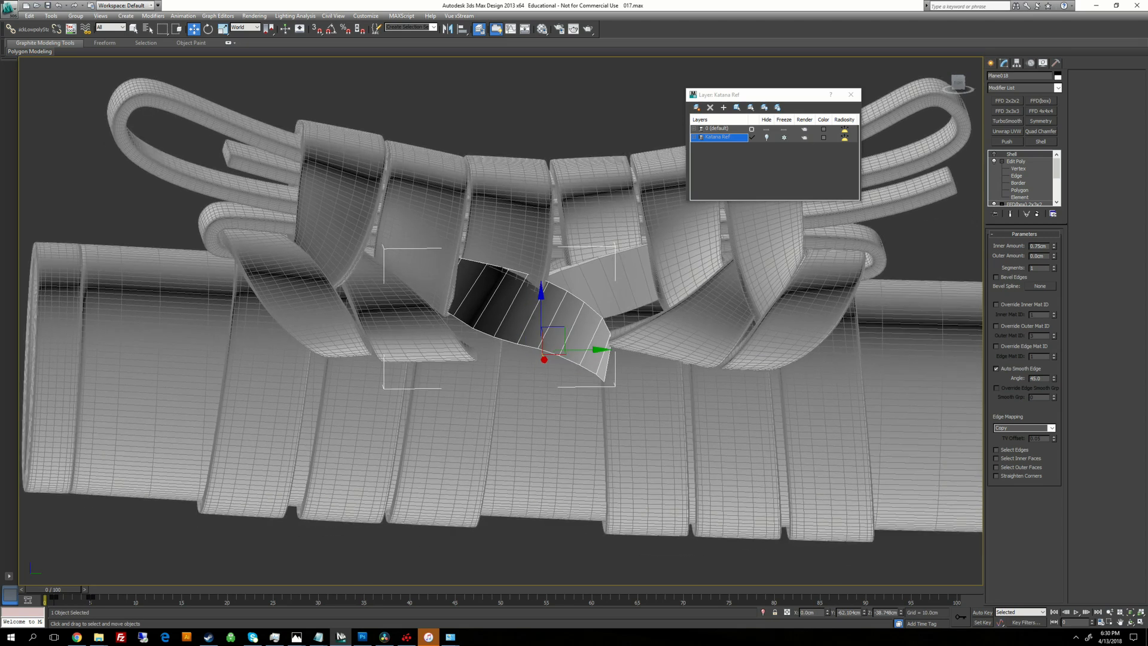
scroll(547, 356, "up", 5)
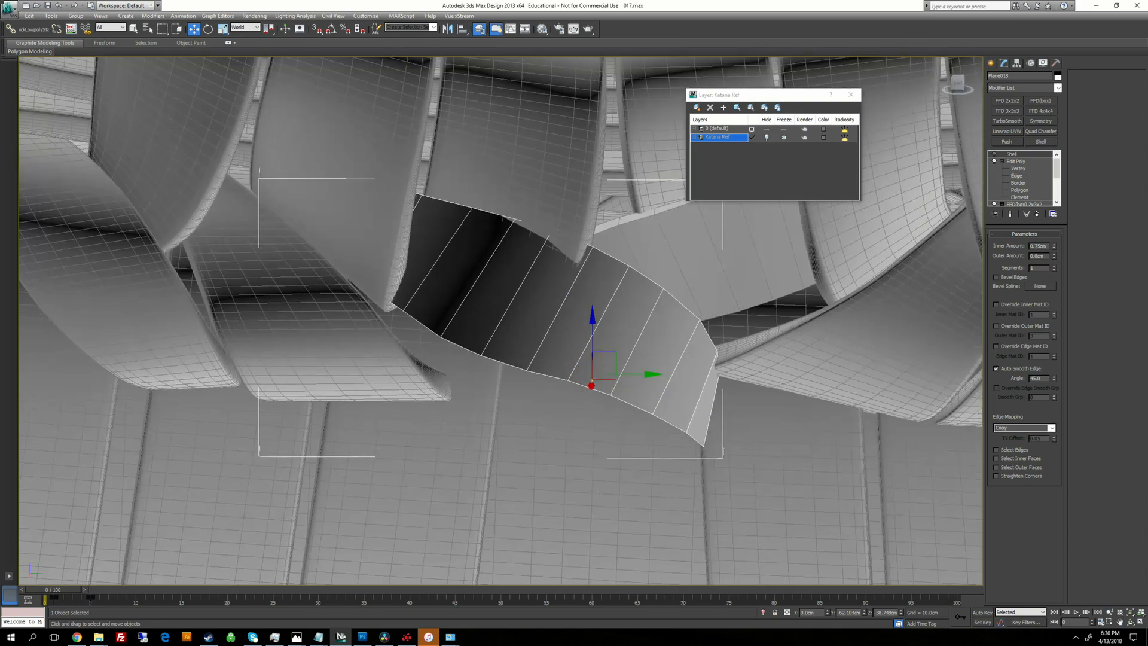
middle_click_drag(547, 356, 499, 363, "alt")
scroll(562, 374, "down", 5)
scroll(562, 368, "up", 3)
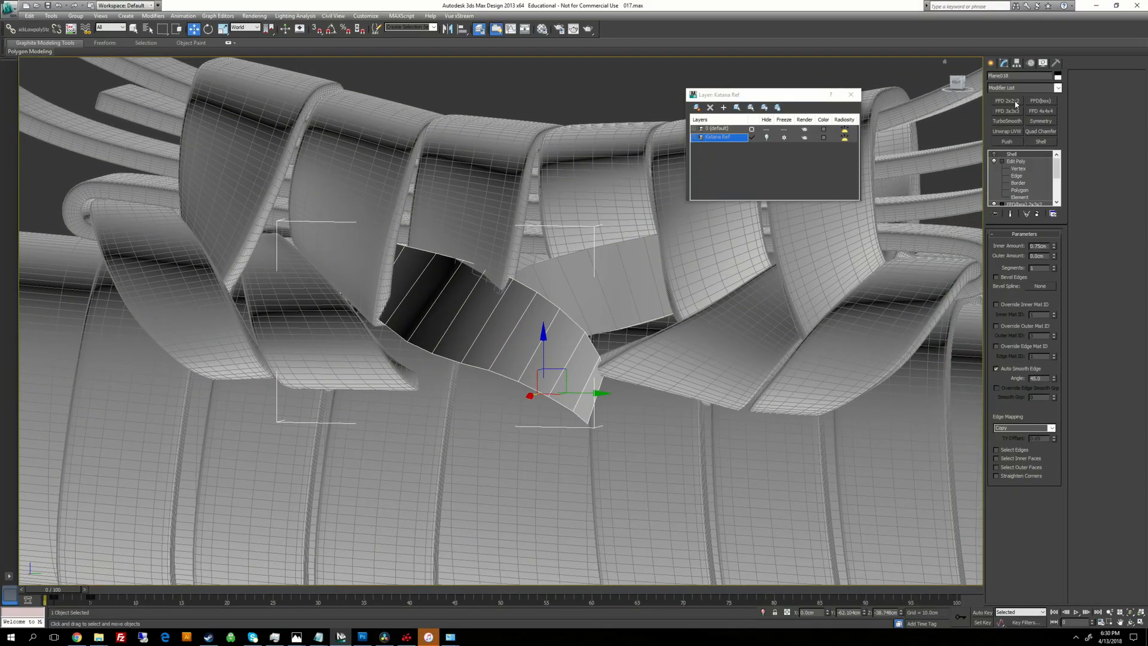
Step: Add an FFD 2x2x2 modifier above the front band's Edit Poly and go to its Control Points level
left_click(1016, 161)
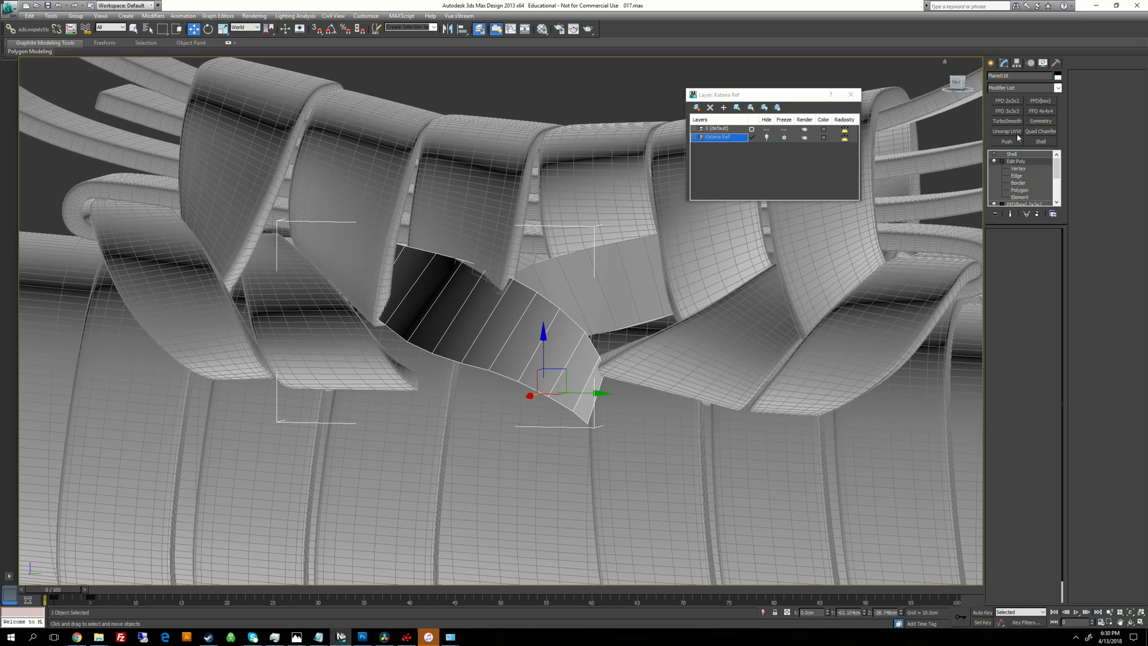
left_click(1016, 101)
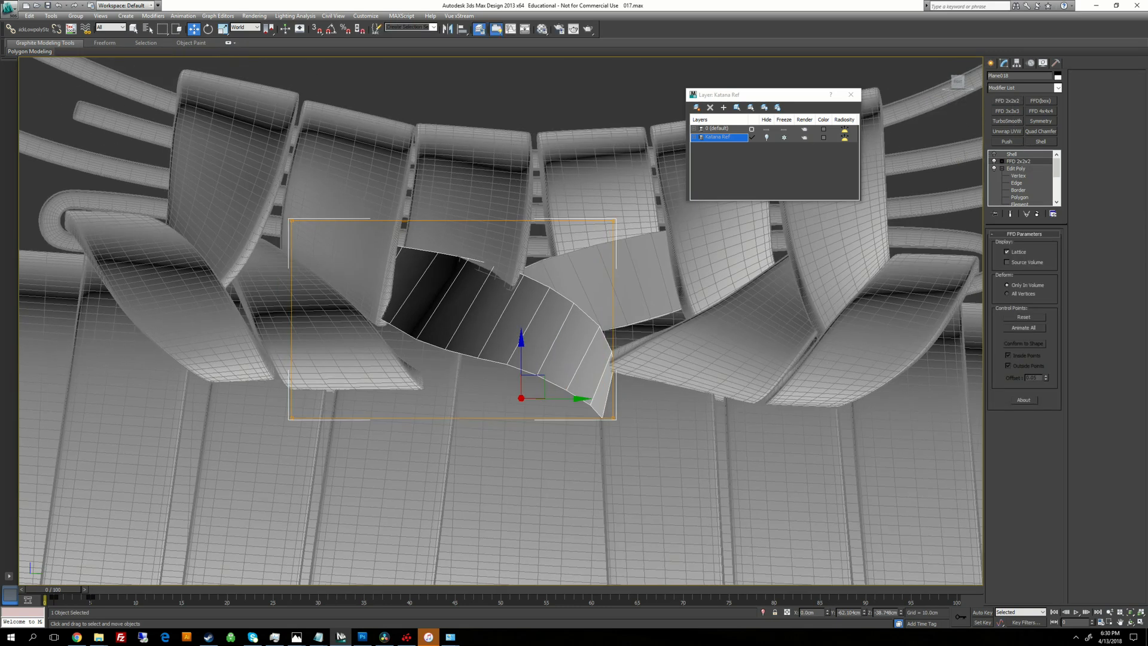
left_click(1003, 162)
left_click(1010, 162)
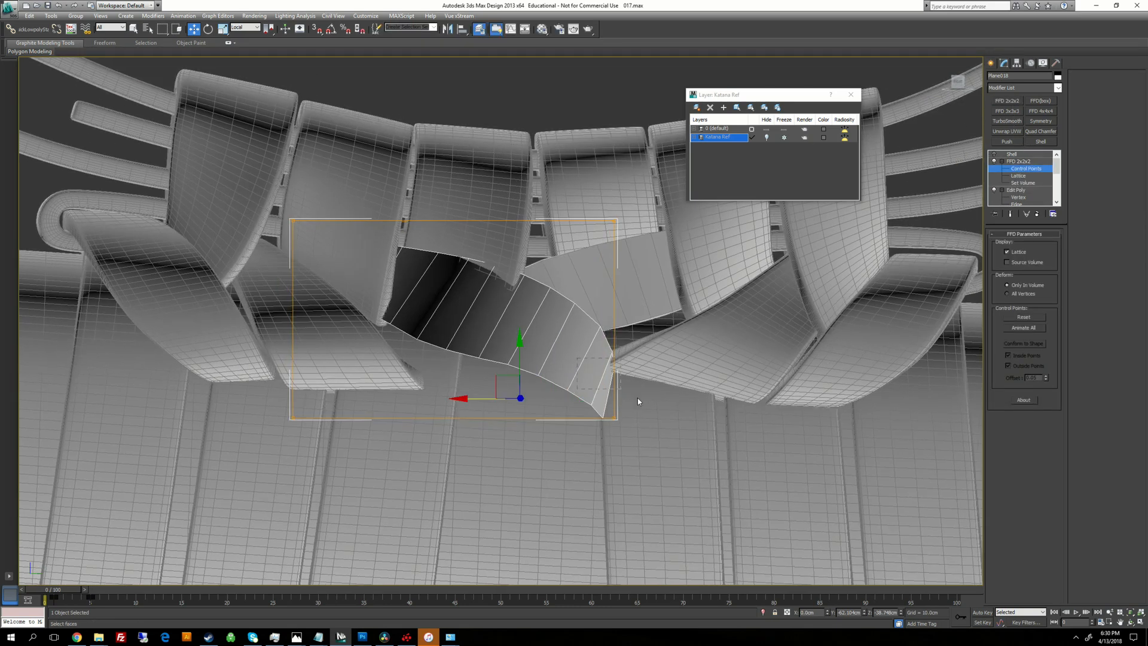
Step: Move the FFD control points at the front band's cut end along local Z to tilt the band toward the scabbard
left_click_drag(524, 367, 606, 292)
middle_click_drag(733, 227, 567, 274, "alt")
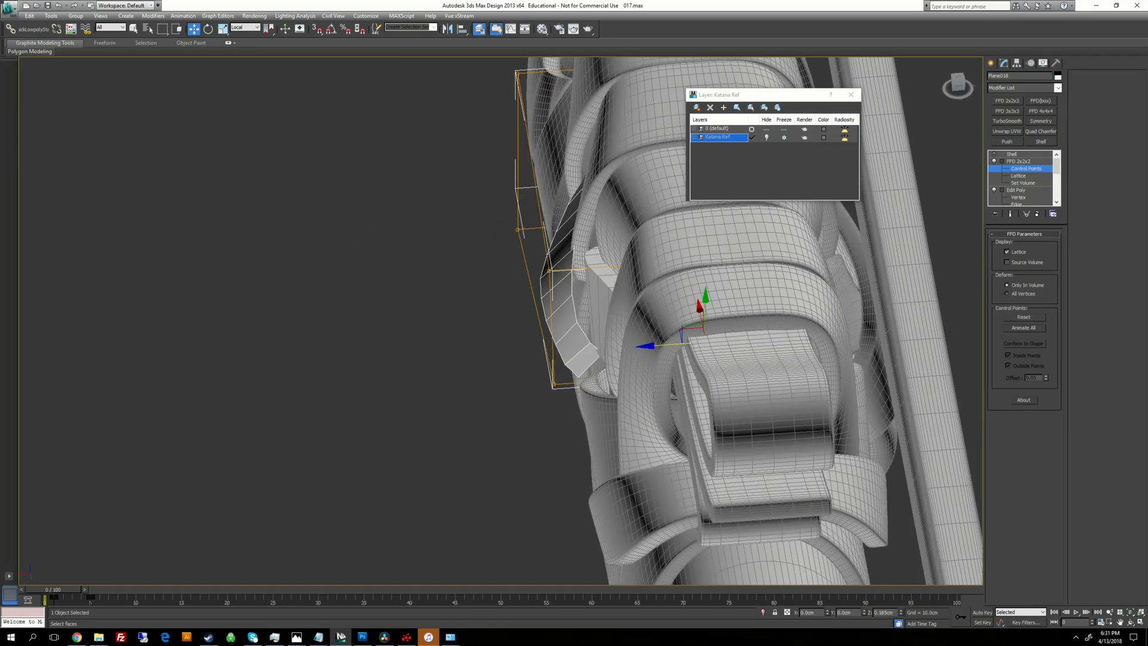
left_click_drag(647, 342, 609, 357)
left_click_drag(575, 395, 576, 395)
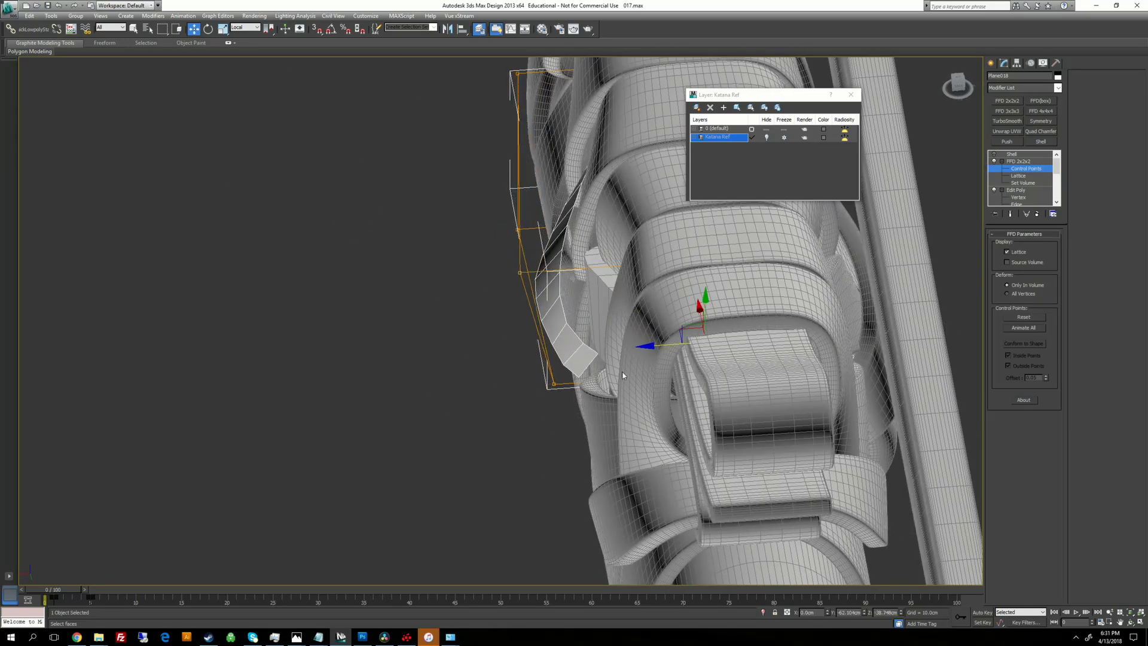
left_click_drag(648, 345, 666, 345)
middle_click_drag(666, 344, 766, 350, "alt")
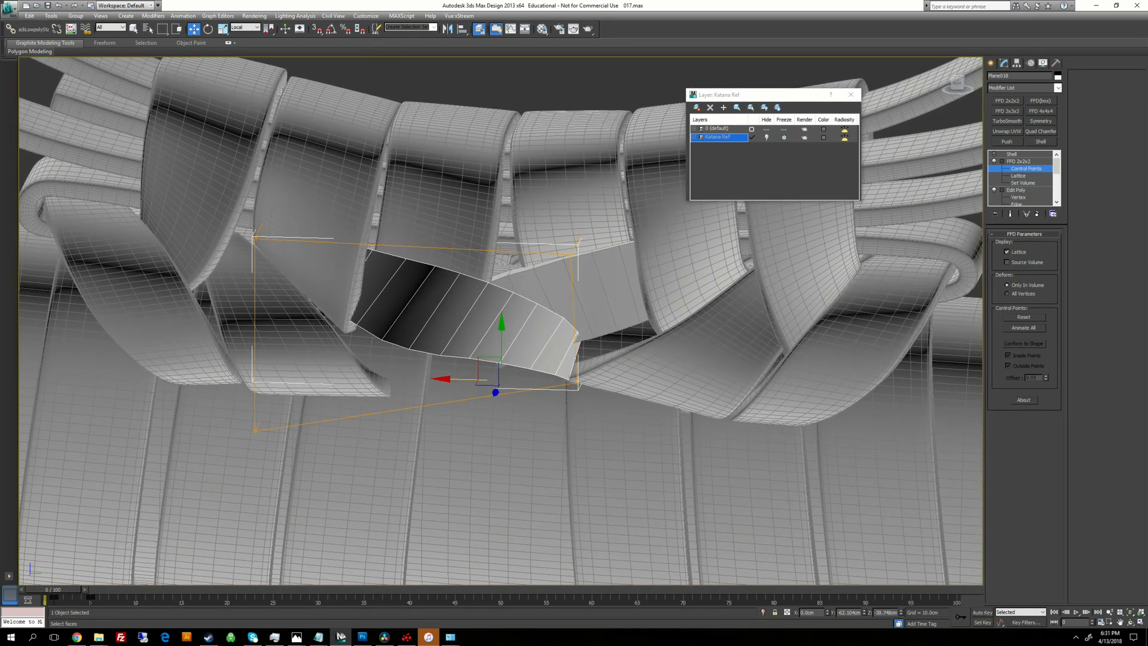
middle_click_drag(577, 253, 449, 351, "alt")
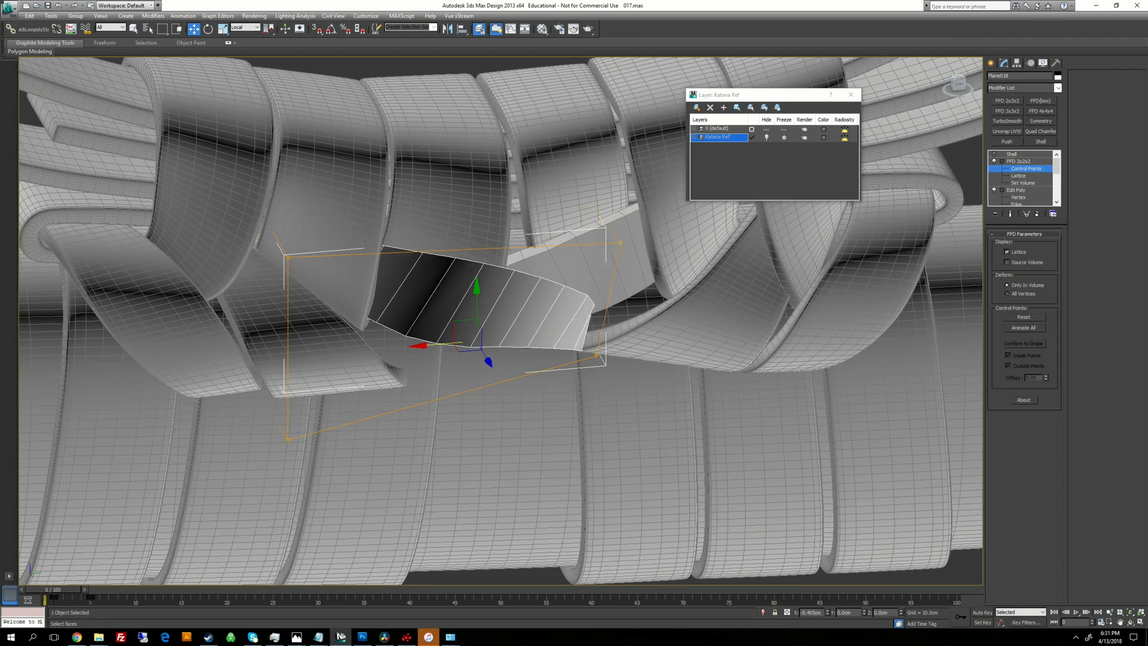
mouse_move(611, 254)
middle_mouse_down("alt")
mouse_move(609, 143)
mouse_move(771, 197)
mouse_move(643, 162)
mouse_move(616, 254)
mouse_move(583, 287)
mouse_move(639, 255)
mouse_move(598, 203)
mouse_move(589, 143)
mouse_move(628, 162)
mouse_move(675, 239)
mouse_move(634, 257)
mouse_move(622, 245)
middle_mouse_up("alt")
Step: Add an Edit Poly modifier above the front band's FFD 2x2x2 and switch to Vertex level
left_click(1015, 89)
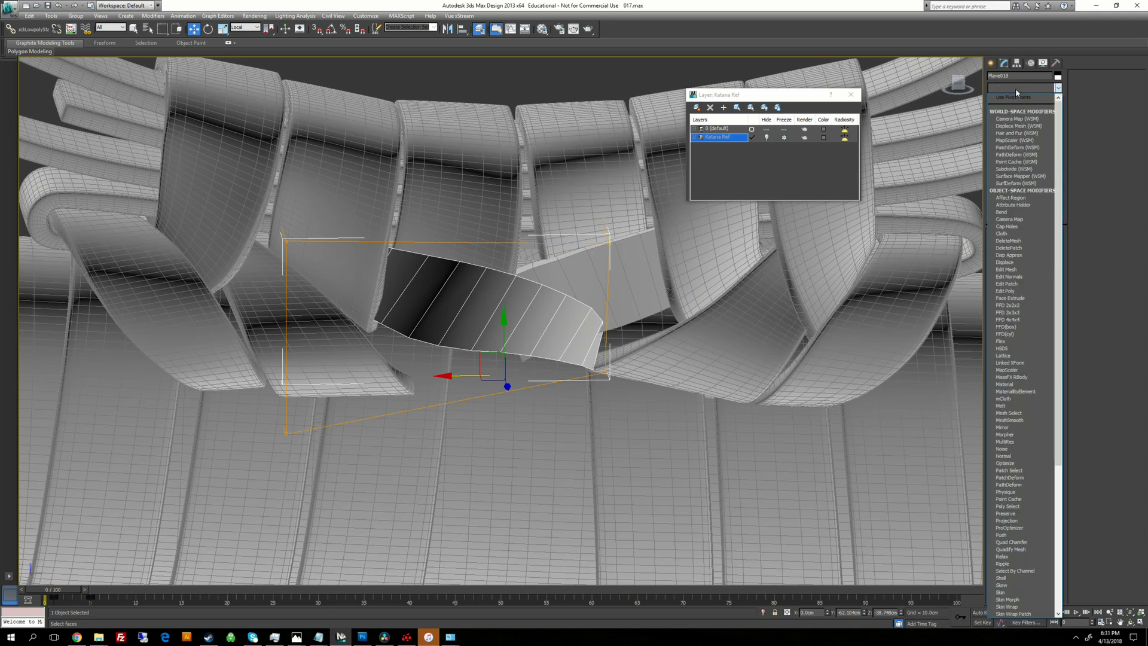
key("e")
left_click(1011, 119)
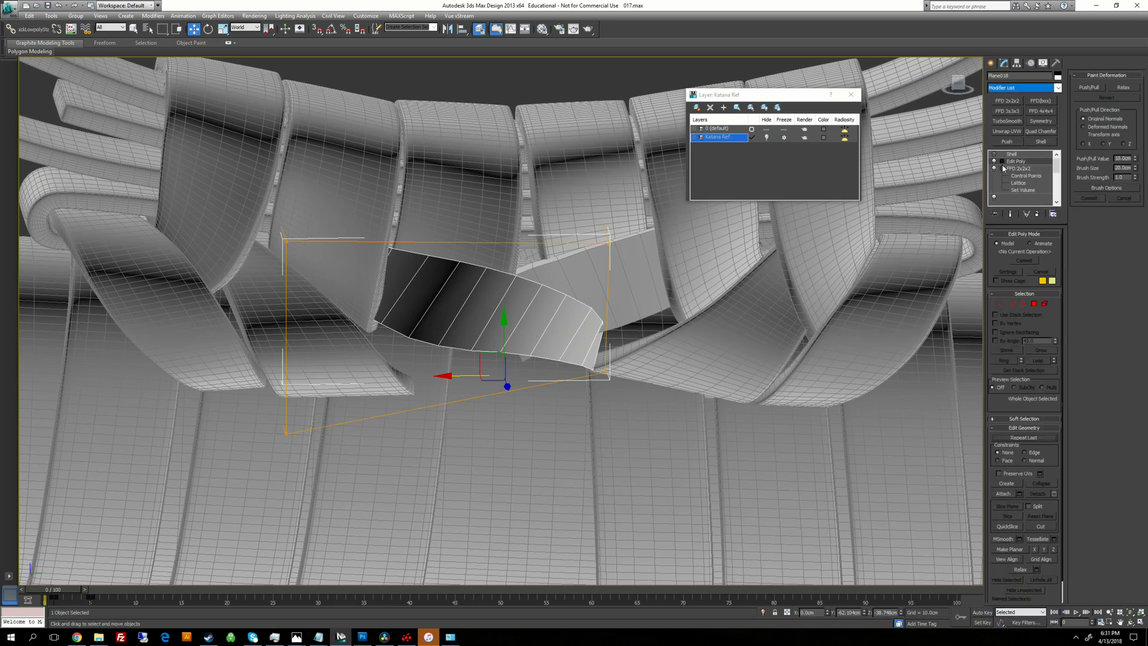
left_click(1016, 170)
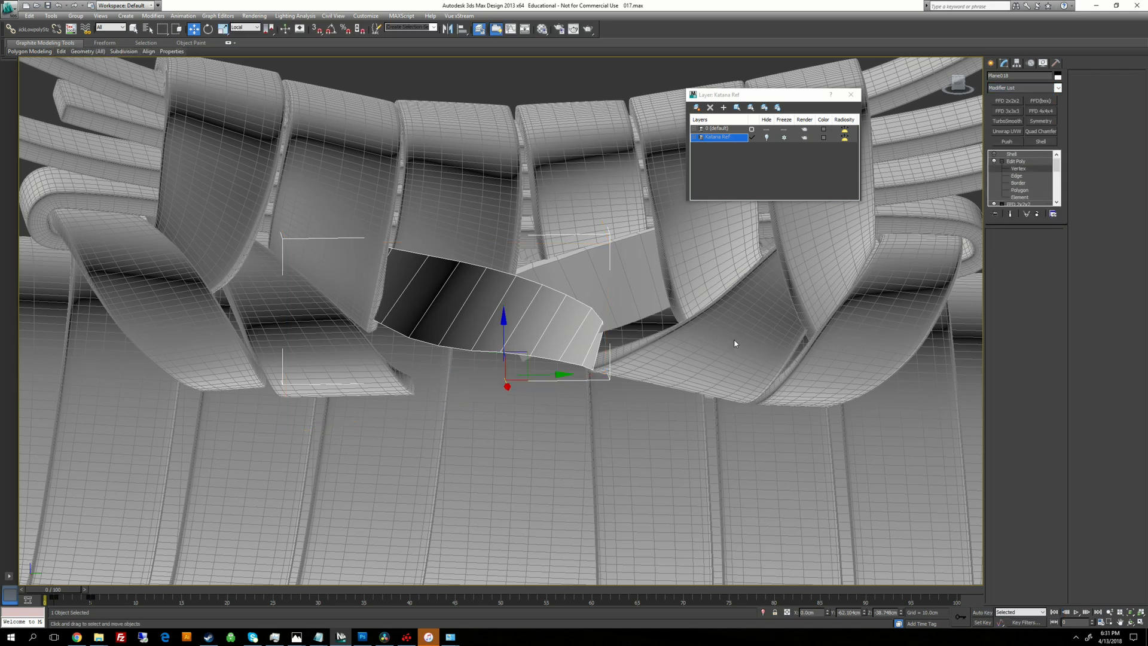
middle_click_drag(614, 344, 582, 357, "alt")
scroll(582, 357, "up", 3)
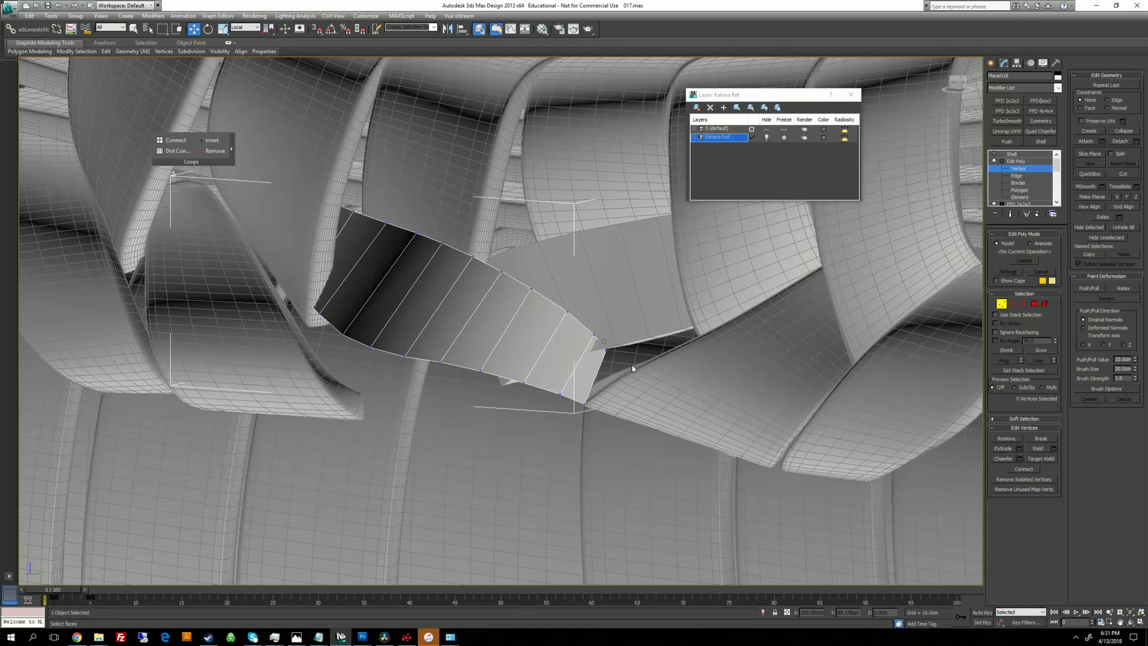
Step: Move the corner vertices of the front band's cut end toward the adjacent folded band to tuck the tip beneath it
left_click_drag(602, 339, 632, 368)
middle_click_drag(632, 369, 650, 383, "alt")
left_click_drag(627, 362, 659, 374)
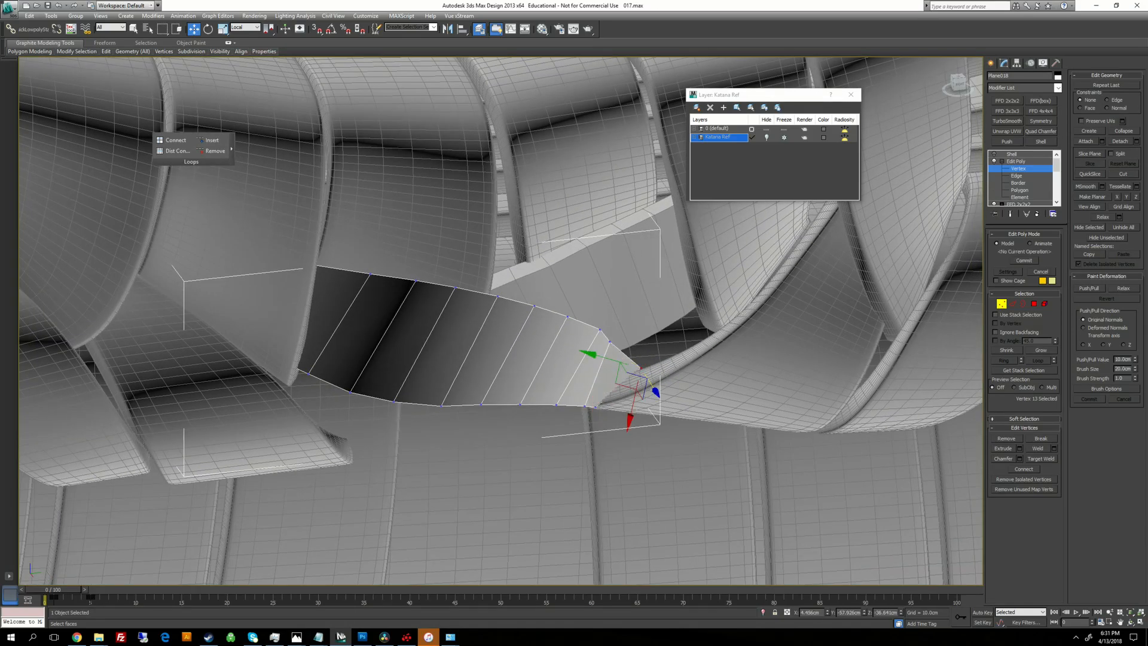
middle_click_drag(657, 374, 672, 353, "alt")
left_click_drag(621, 387, 631, 394)
middle_click_drag(631, 395, 647, 409, "alt")
left_click_drag(642, 409, 629, 400)
middle_click_drag(628, 403, 660, 378, "alt")
left_click_drag(605, 311, 625, 329)
middle_click_drag(625, 329, 644, 305, "alt")
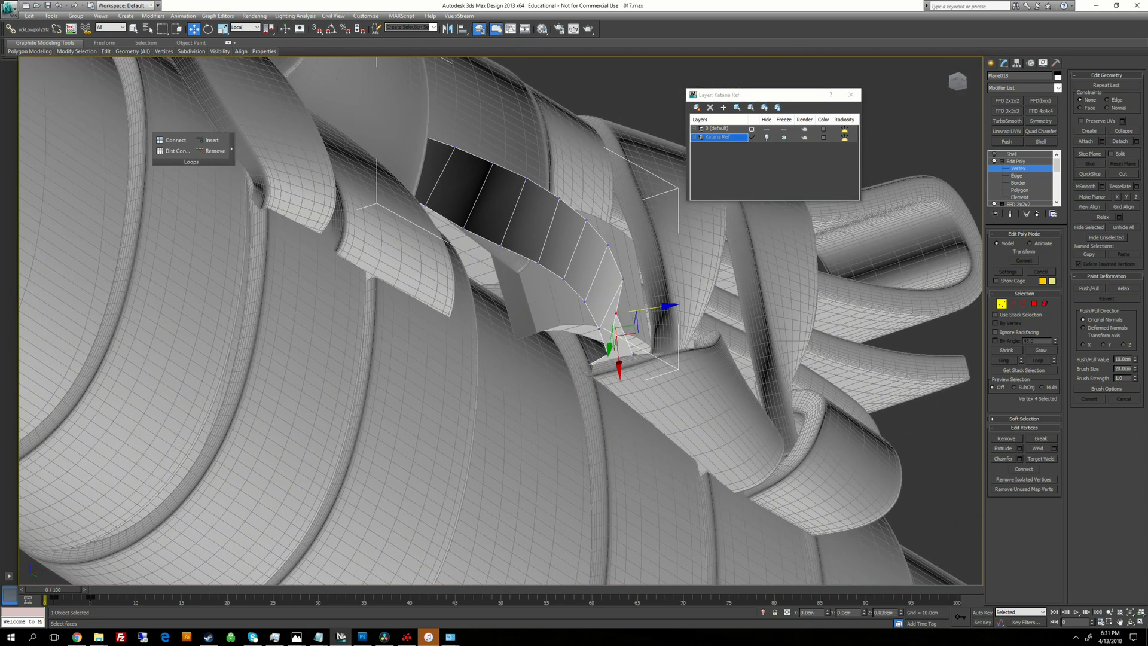
Step: Shift the vertices just before the front band's cut end along local Z to follow the curve toward the scabbard
left_click_drag(648, 308, 650, 309)
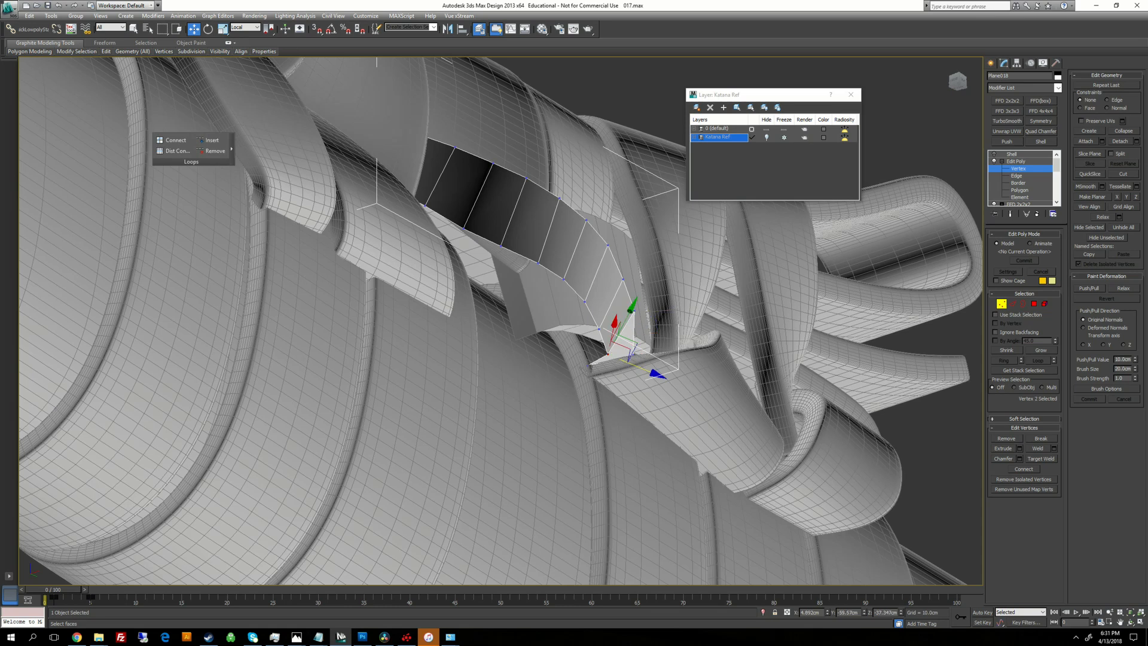
left_click_drag(643, 368, 632, 354)
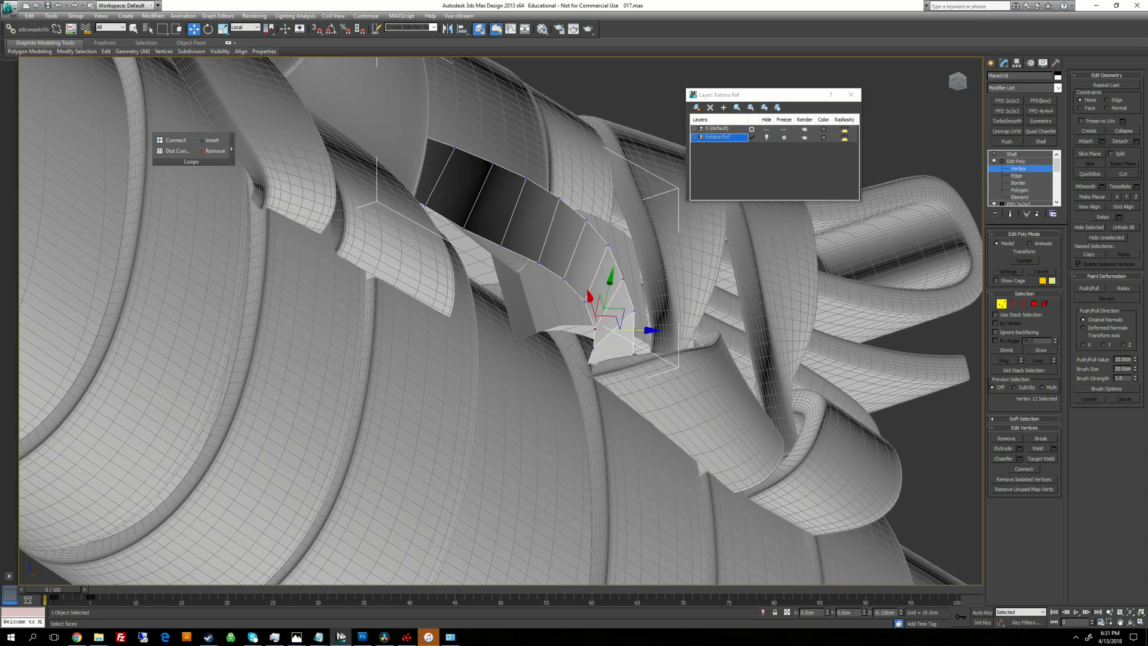
left_click_drag(649, 275, 654, 274)
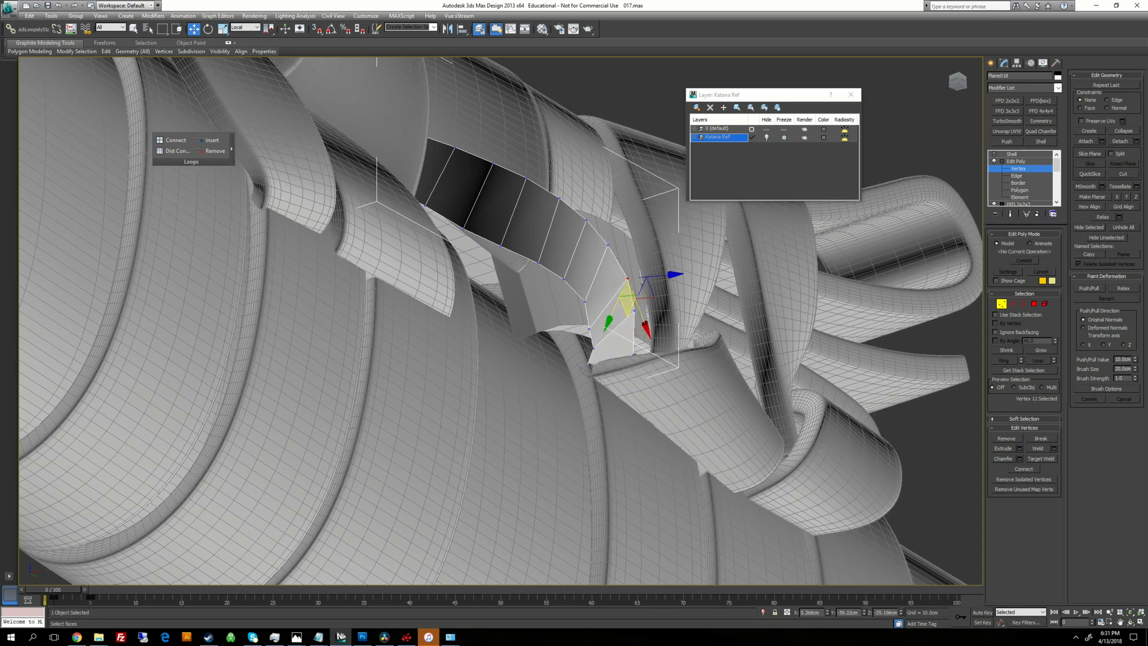
left_click(634, 310)
middle_click_drag(637, 314, 538, 311, "alt")
Step: Reposition the two corner vertices of the front band's cut end against the edge of the adjacent folded band
middle_click_drag(663, 365, 666, 328, "alt")
left_click(657, 354)
left_click(684, 336)
left_click(630, 342, "ctrl")
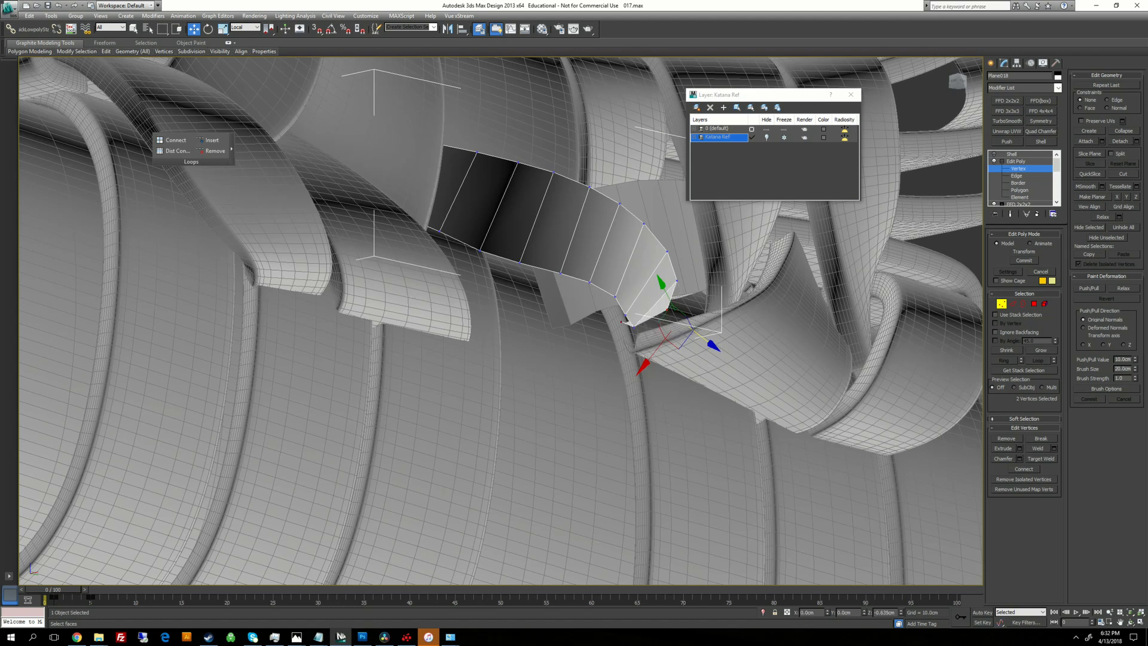
mouse_move(667, 327)
middle_mouse_down("alt")
mouse_move(669, 349)
mouse_move(653, 345)
middle_mouse_up("alt")
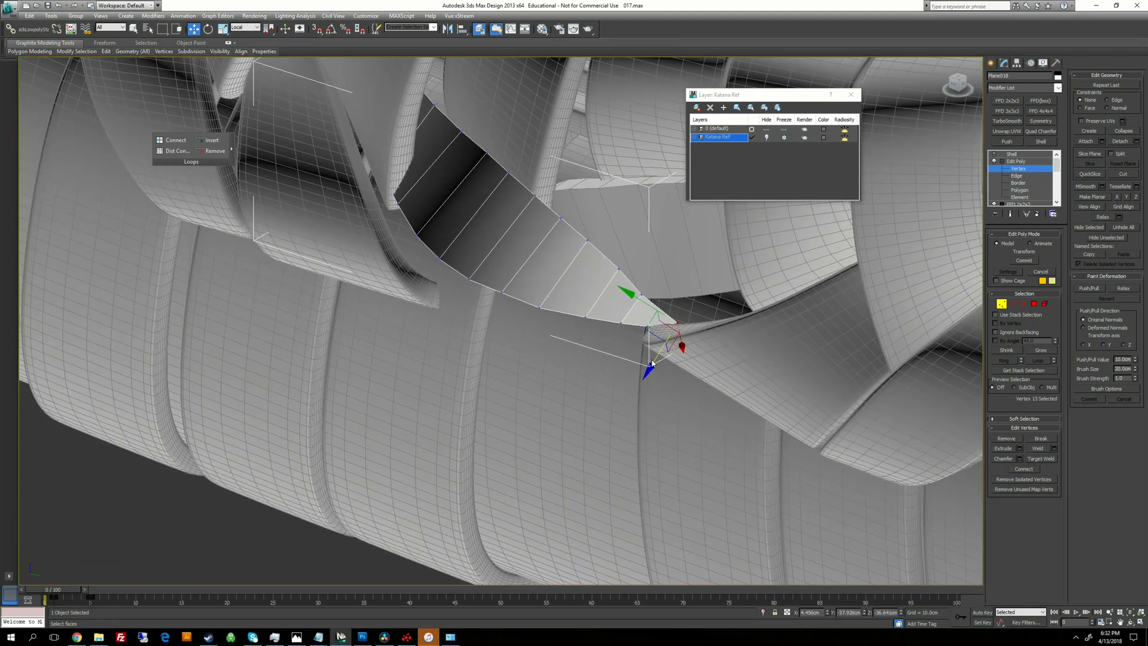
left_click_drag(677, 323, 678, 321)
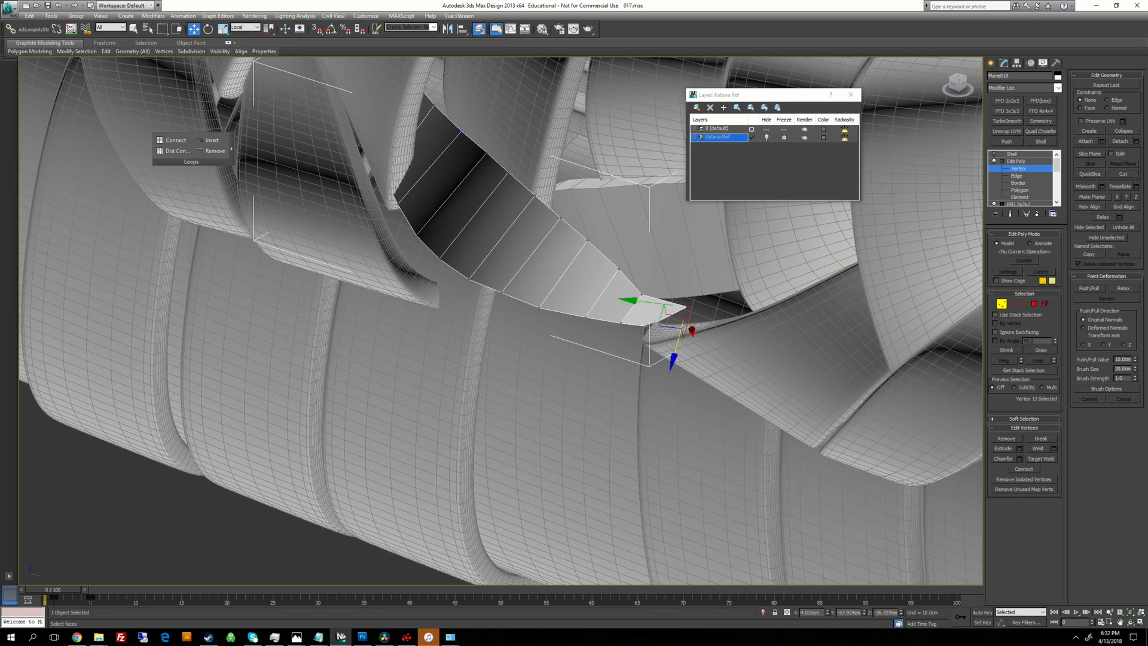
middle_click_drag(679, 321, 651, 278, "alt")
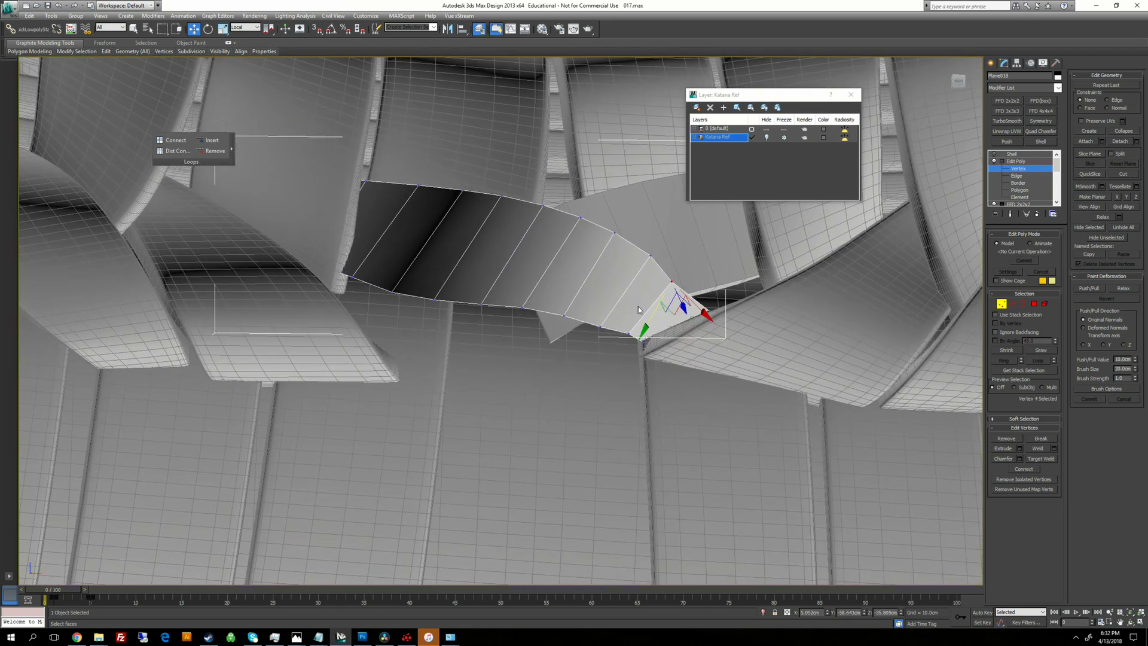
Step: Adjust the upper- and lower-edge vertices near the front band's cut end and extend its upper corner under the adjacent band
left_click_drag(657, 304, 663, 296)
middle_click_drag(663, 296, 589, 306, "alt")
left_click_drag(608, 281, 610, 274)
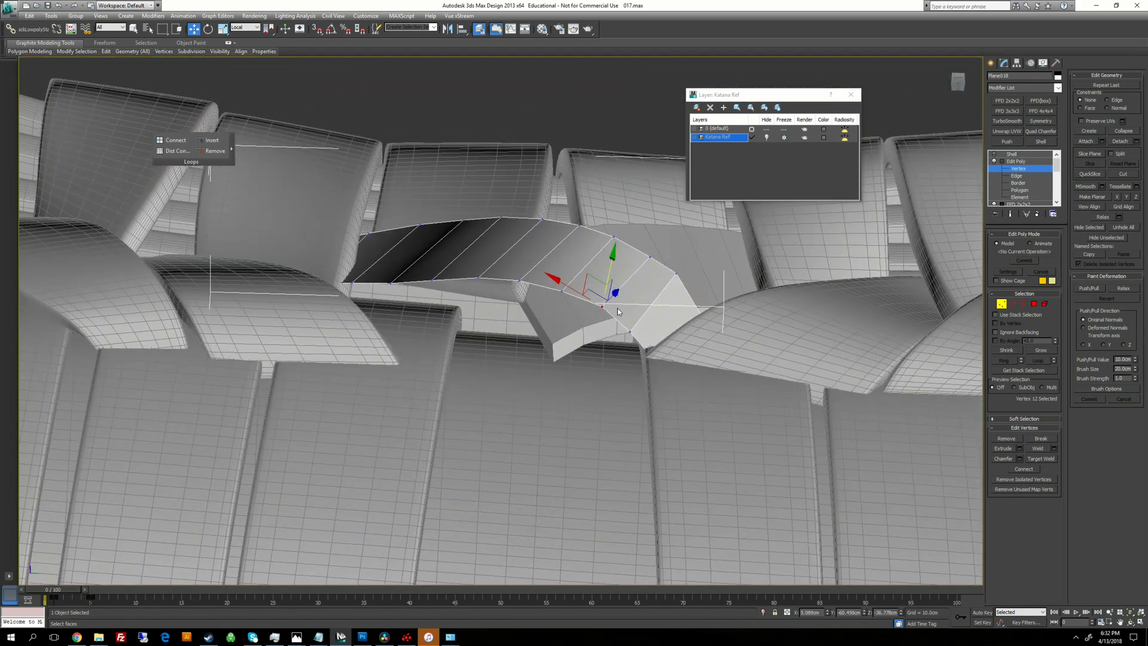
left_click(629, 331)
middle_click_drag(630, 332, 694, 302, "alt")
mouse_move(712, 303)
left_mouse_down()
mouse_move(725, 283)
mouse_move(705, 273)
mouse_move(715, 281)
left_mouse_up()
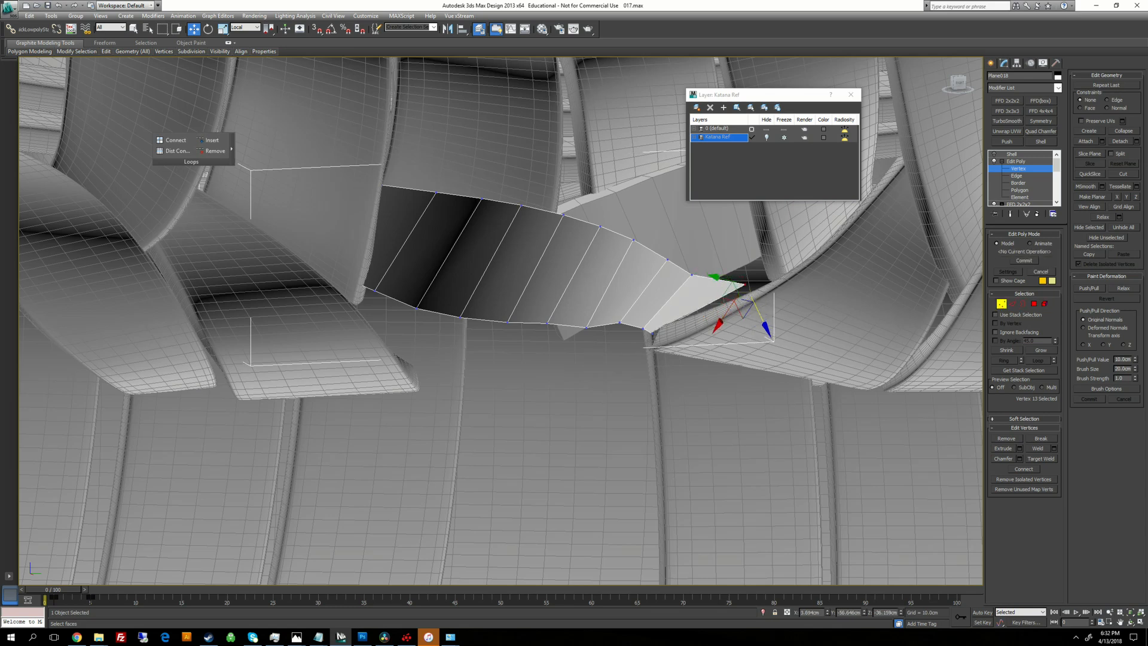
Step: Move the vertices on both long edges next to the front band's tip to even out its narrowing outline
middle_click_drag(714, 281, 711, 258, "alt")
left_click(683, 242)
left_click_drag(672, 270, 653, 244)
left_click(656, 222)
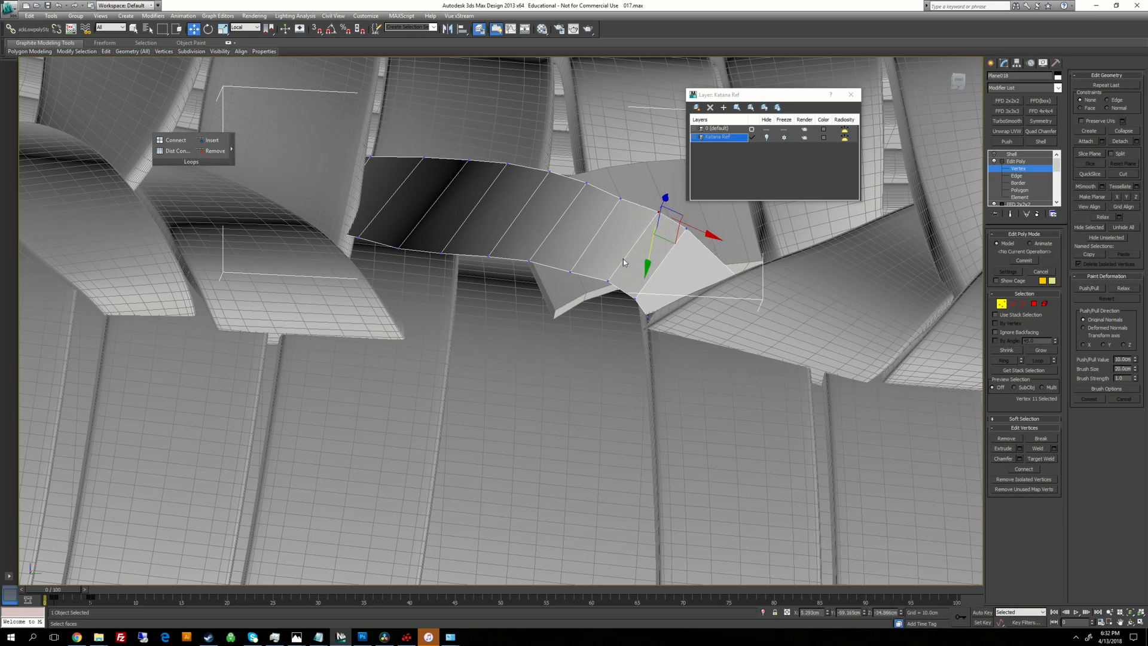
left_click(608, 281)
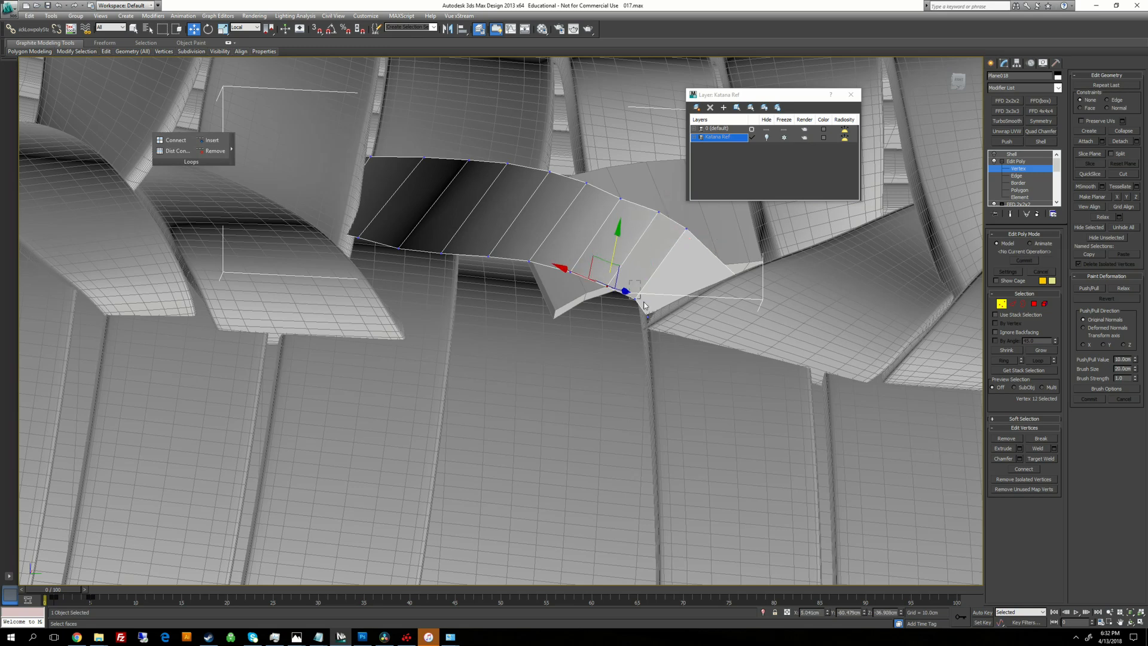
Step: Shift the vertices leading to the front band's cut end along local Z to smooth its side profile toward the scabbard
middle_click_drag(651, 270, 609, 302, "alt")
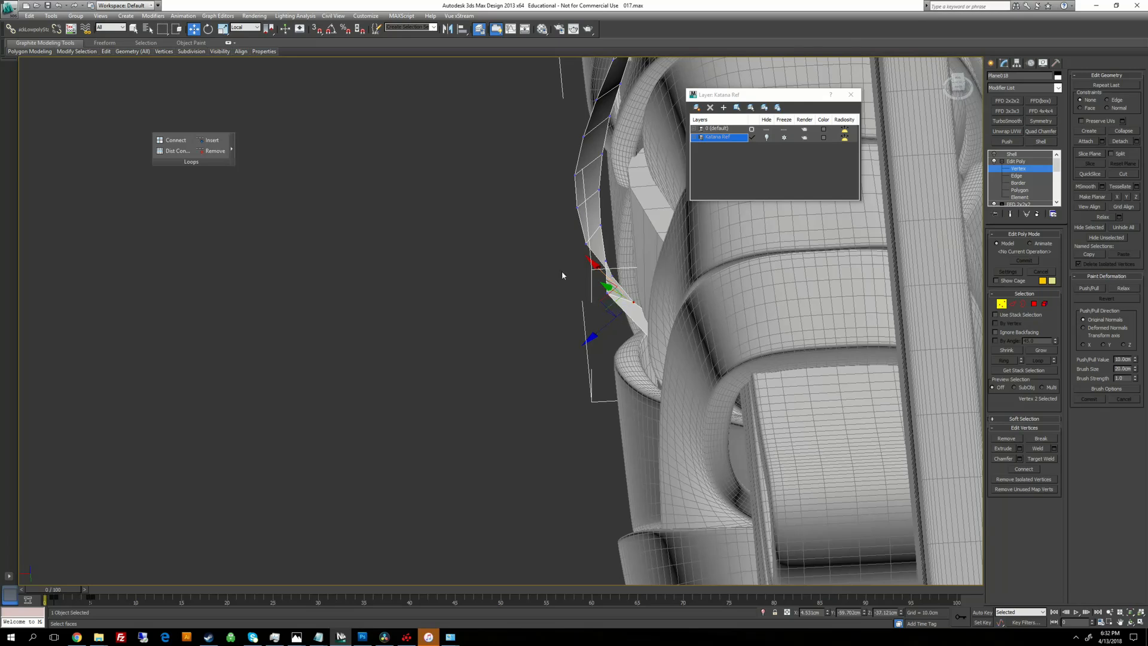
left_click_drag(573, 311, 579, 270)
left_click(600, 225)
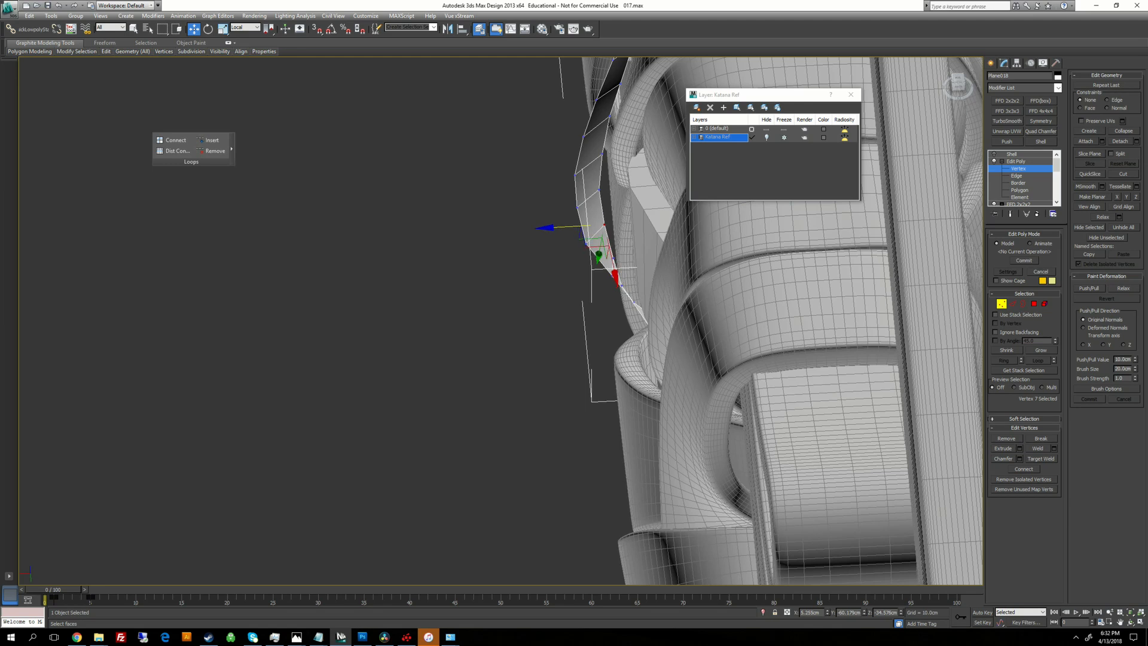
left_click(627, 291)
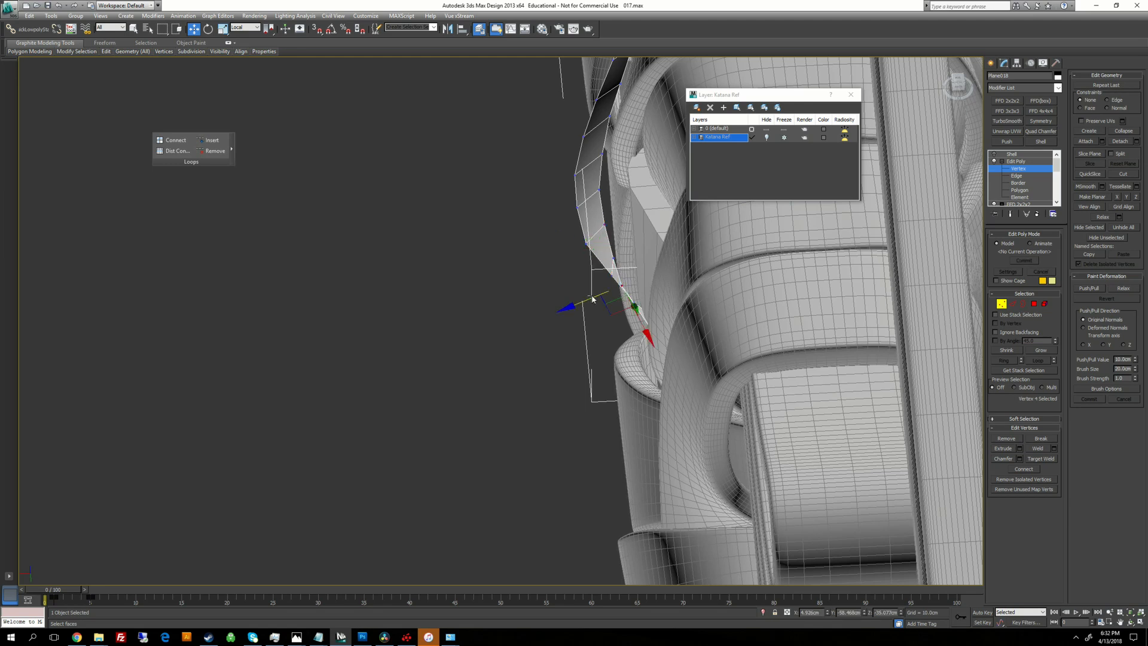
left_click_drag(583, 301, 584, 300)
Step: Nudge the upper-edge vertex just before the front band's tip along local Y to refine the outline
middle_click_drag(585, 300, 741, 299, "alt")
left_click(558, 265)
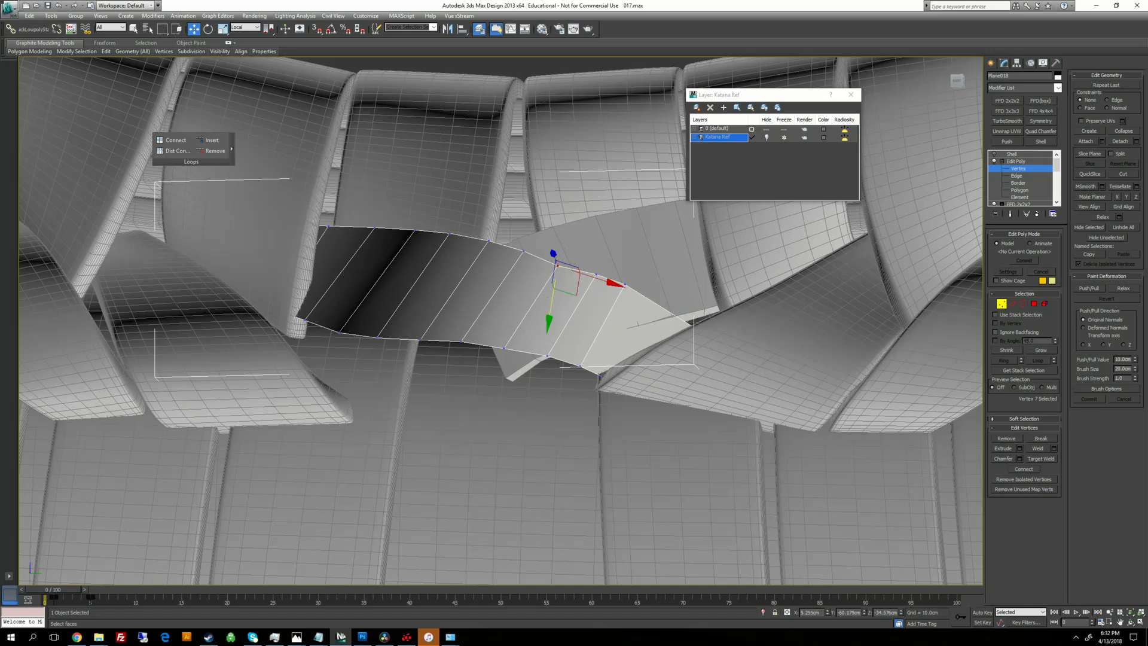
left_click_drag(552, 295, 553, 287)
Step: Move the lower-edge vertices at the front band's opposite end along local Z so they curve in behind the neighbouring fold
middle_click_drag(554, 288, 758, 308, "alt")
left_click_drag(389, 257, 525, 340)
middle_click_drag(525, 340, 482, 335, "alt")
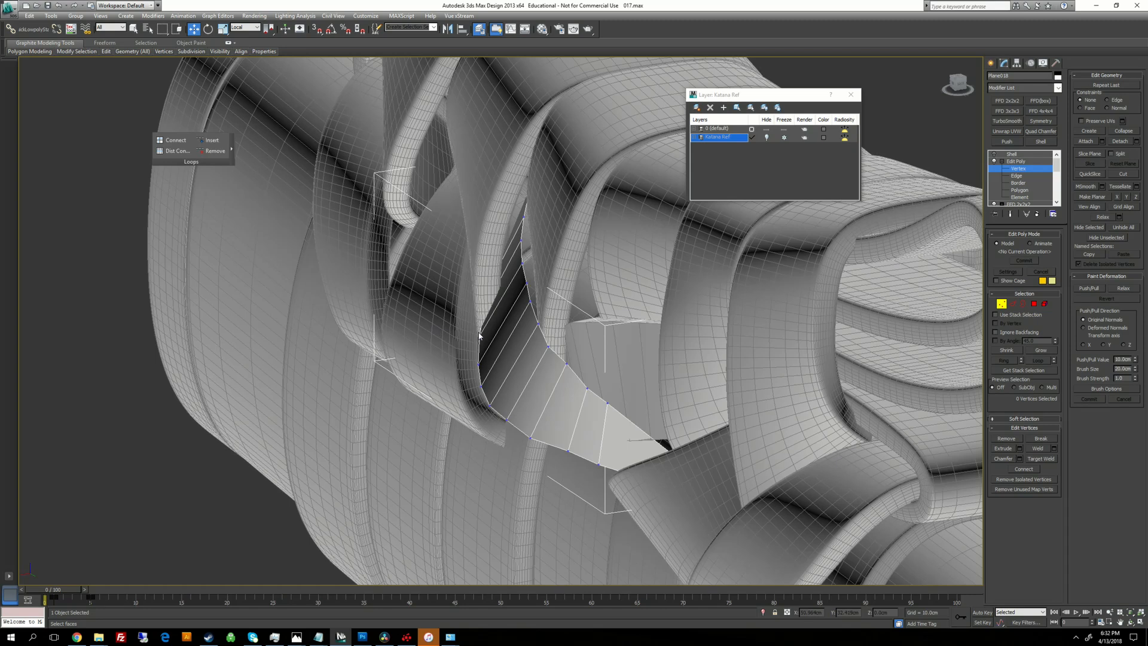
left_click(478, 332)
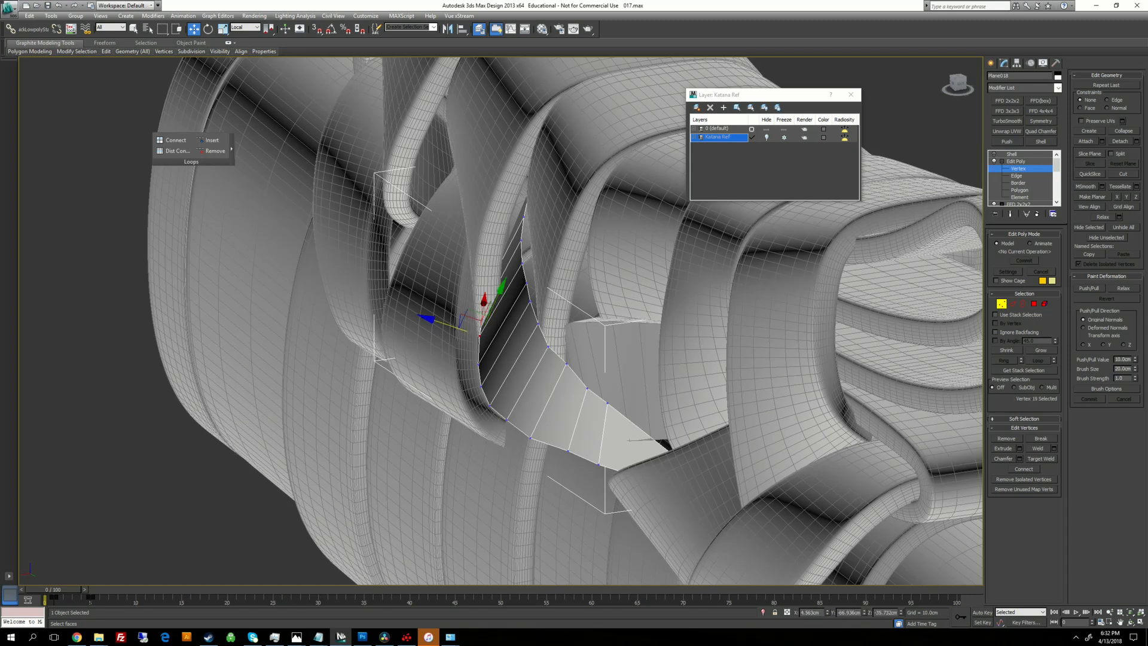
left_click_drag(447, 325, 495, 411)
left_click(471, 361)
middle_click_drag(450, 372, 472, 367, "alt")
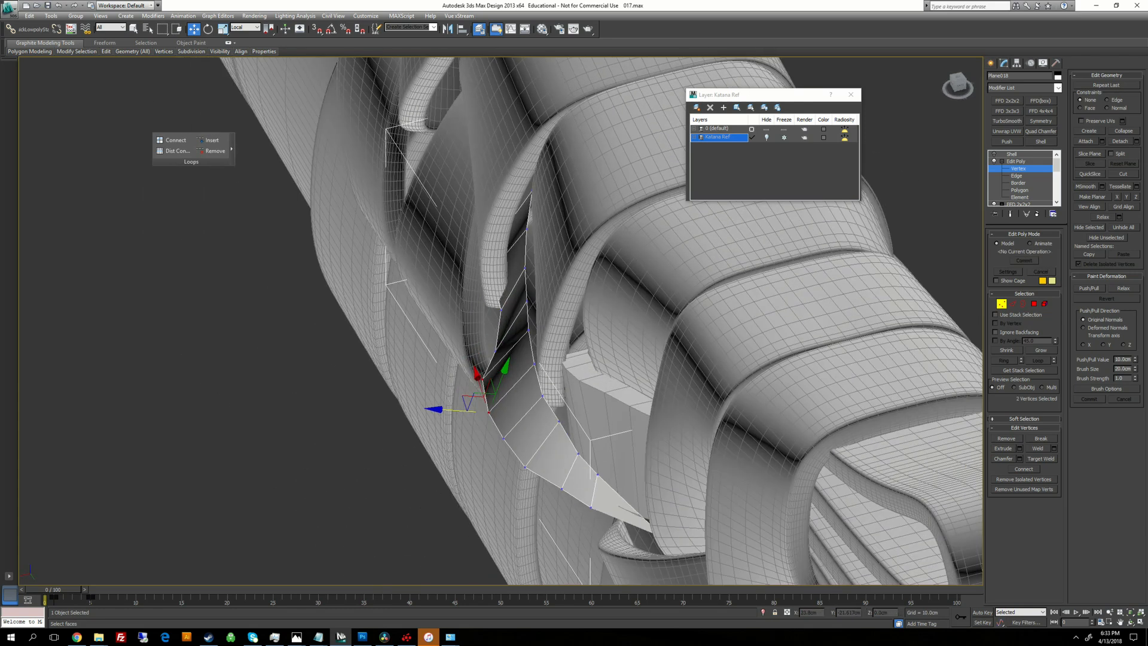
left_click_drag(472, 409, 503, 425)
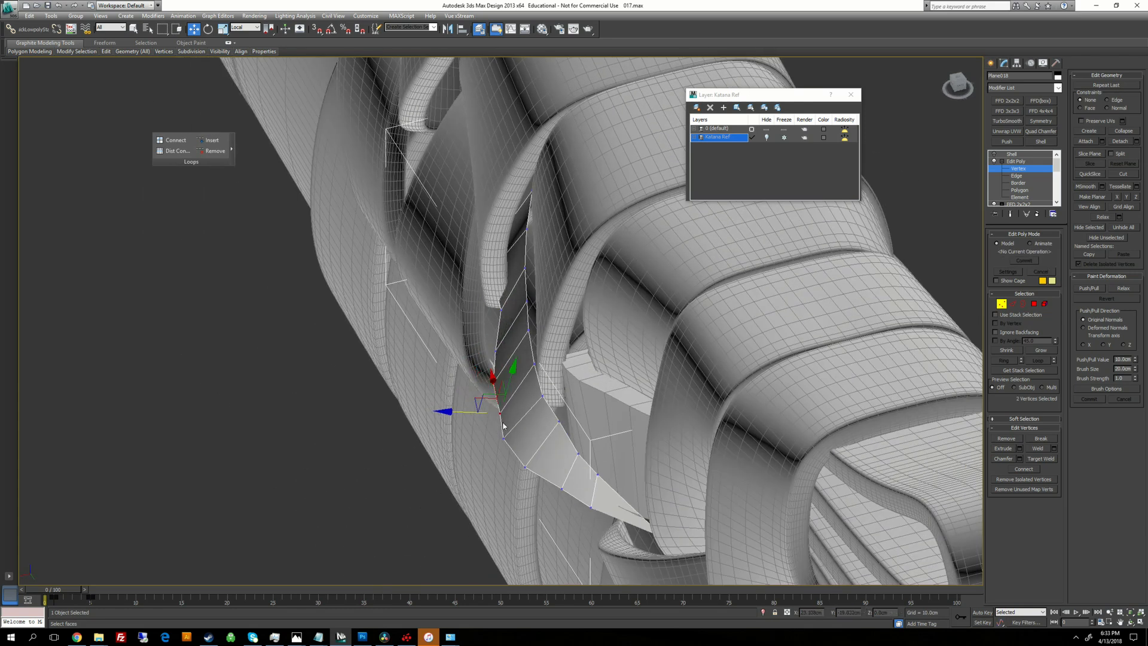
middle_click_drag(503, 426, 502, 455, "alt")
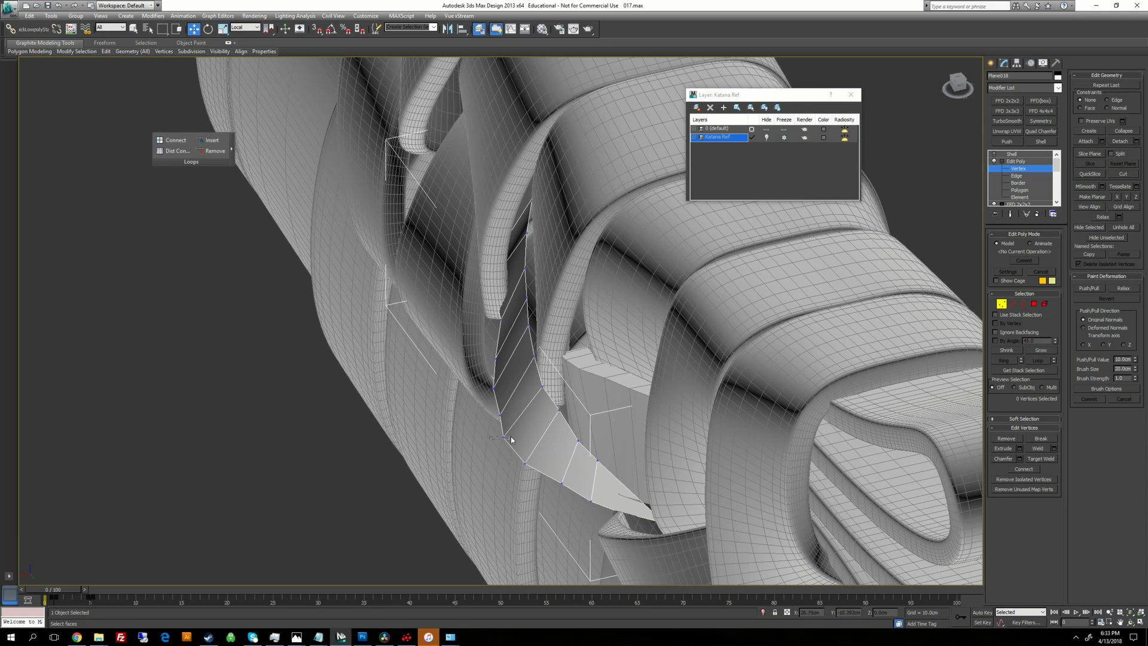
left_click_drag(473, 435, 478, 435)
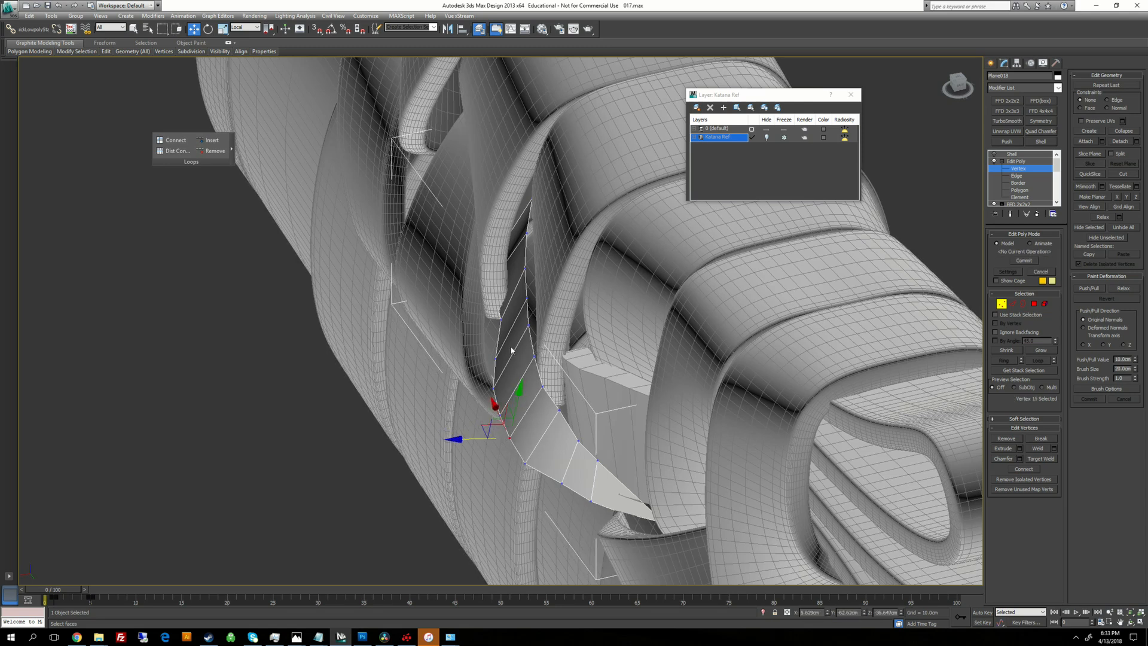
middle_click_drag(479, 434, 508, 416, "alt")
middle_click_drag(497, 342, 528, 349, "alt")
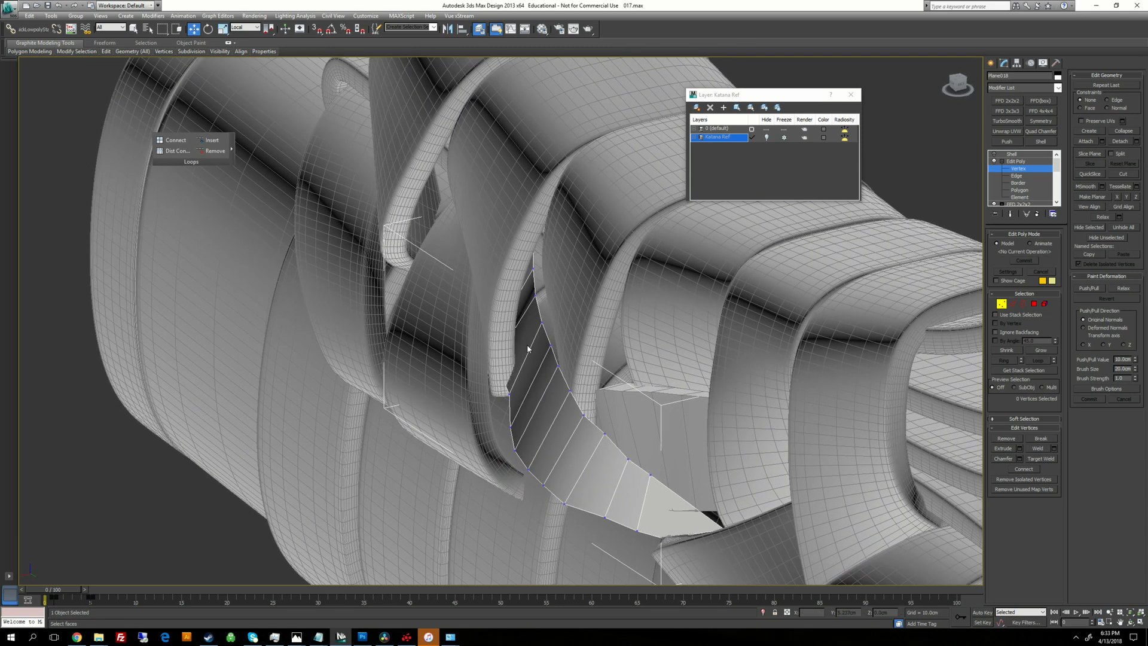
Step: In wireframe display, reposition the hidden vertices at the front band's tucked end along local Z, and return to shaded display
key("F3")
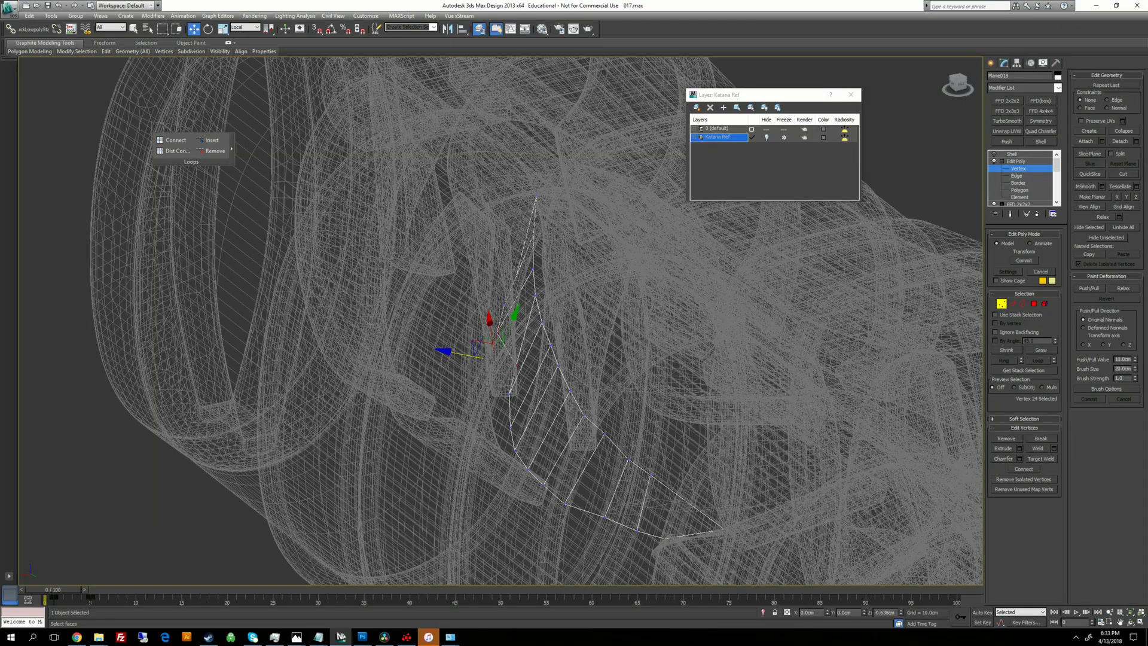
left_click_drag(467, 355, 496, 480)
middle_click_drag(492, 371, 491, 408)
left_click_drag(485, 360, 477, 338)
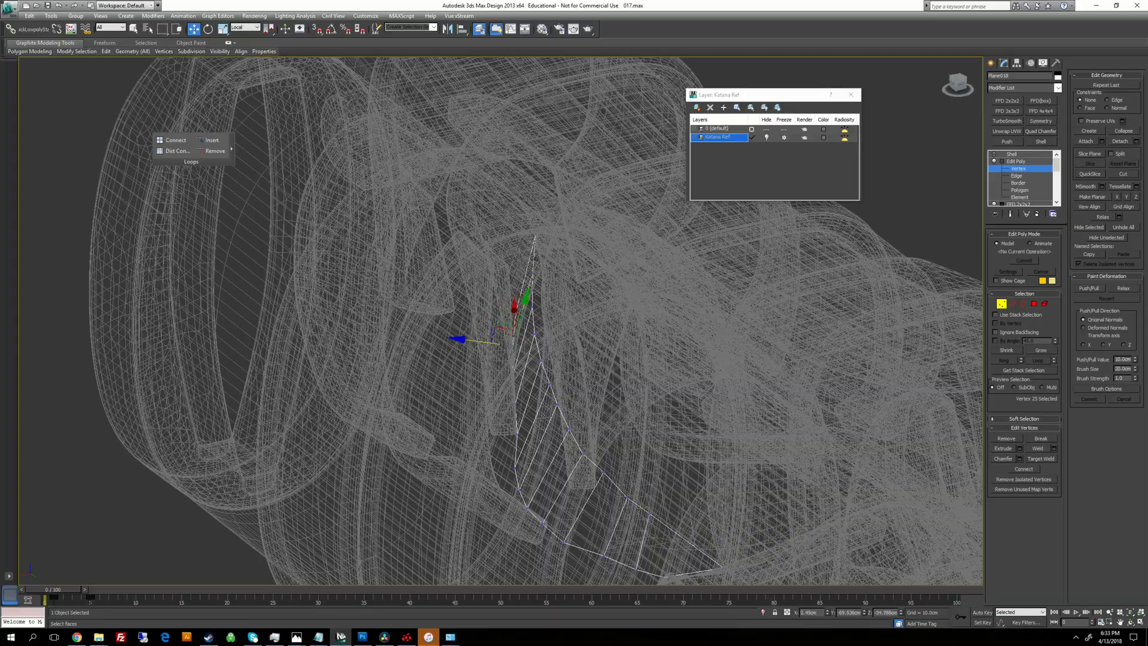
middle_click_drag(507, 335, 559, 266, "alt")
key("F3")
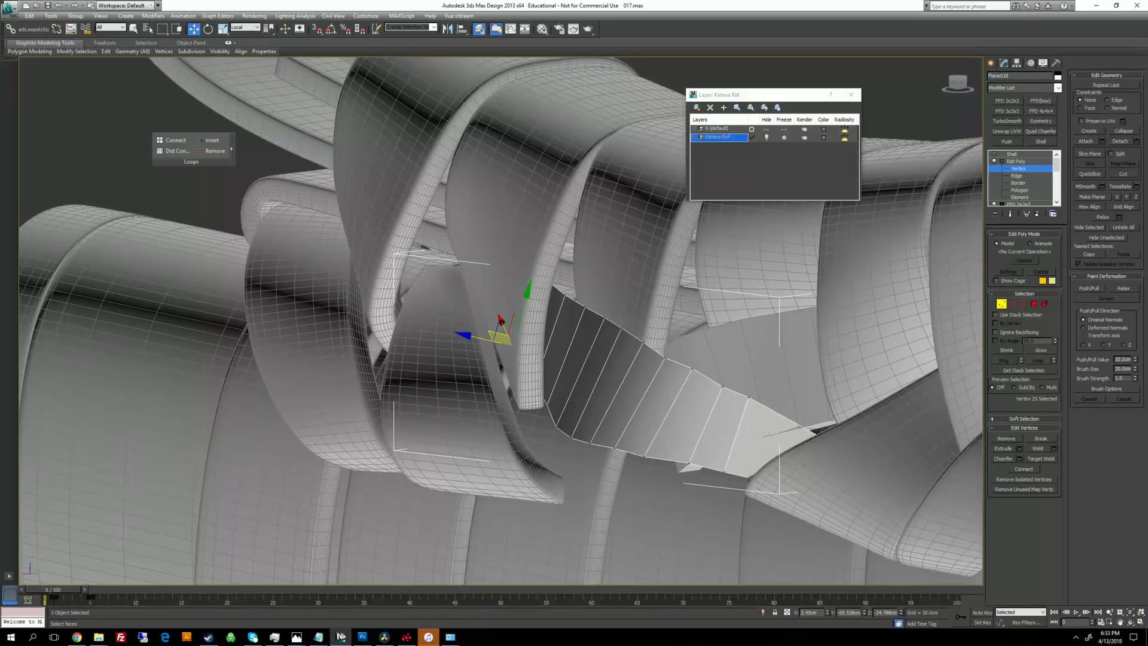
Step: Enable the front band's Shell modifier and inspect the thickness where the band meets the neighbouring folds
mouse_move(480, 354)
middle_mouse_down("alt")
mouse_move(443, 336)
mouse_move(508, 287)
middle_mouse_up("alt")
scroll(762, 226, "down", 8)
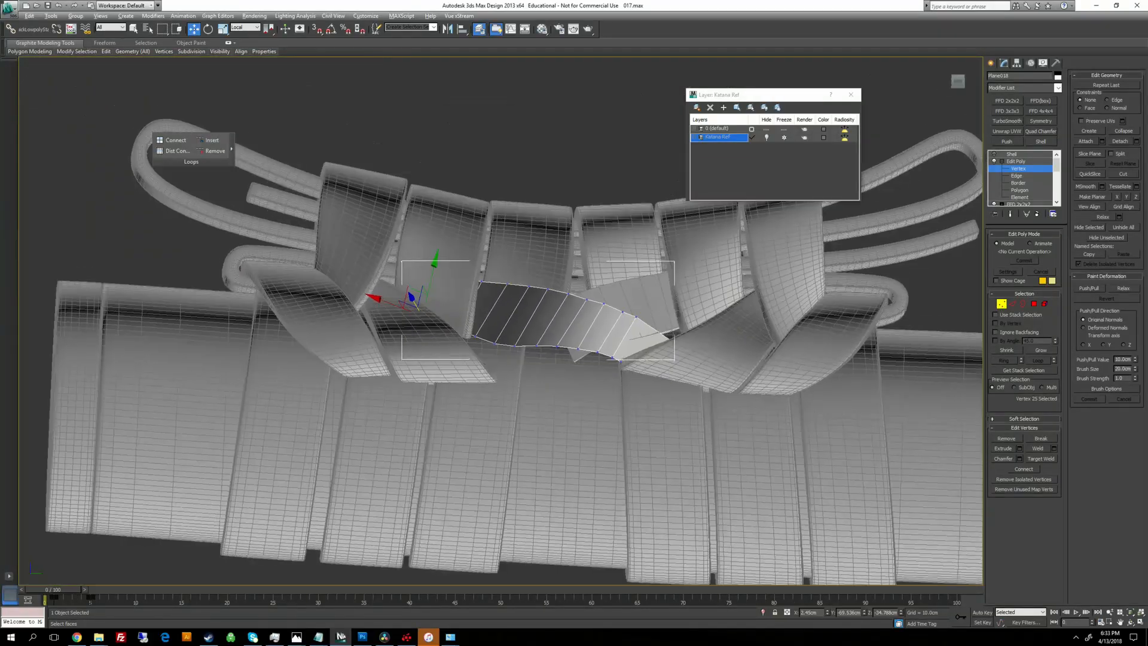
left_click(1011, 155)
left_click(995, 154)
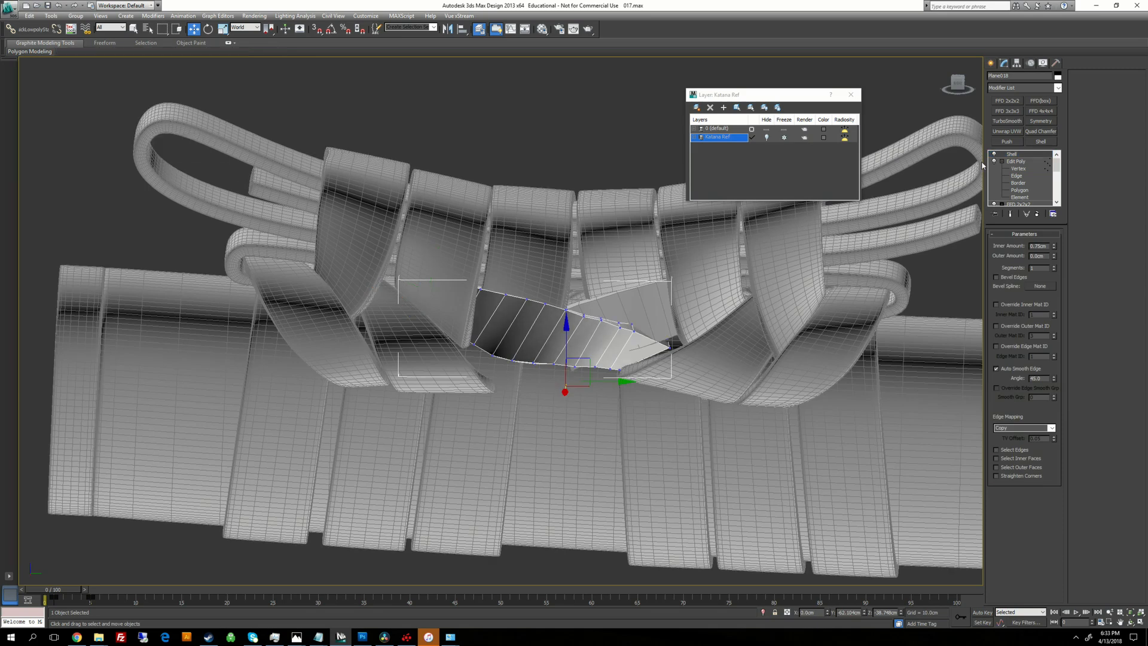
middle_click_drag(657, 358, 604, 371, "alt")
scroll(495, 275, "up", 5)
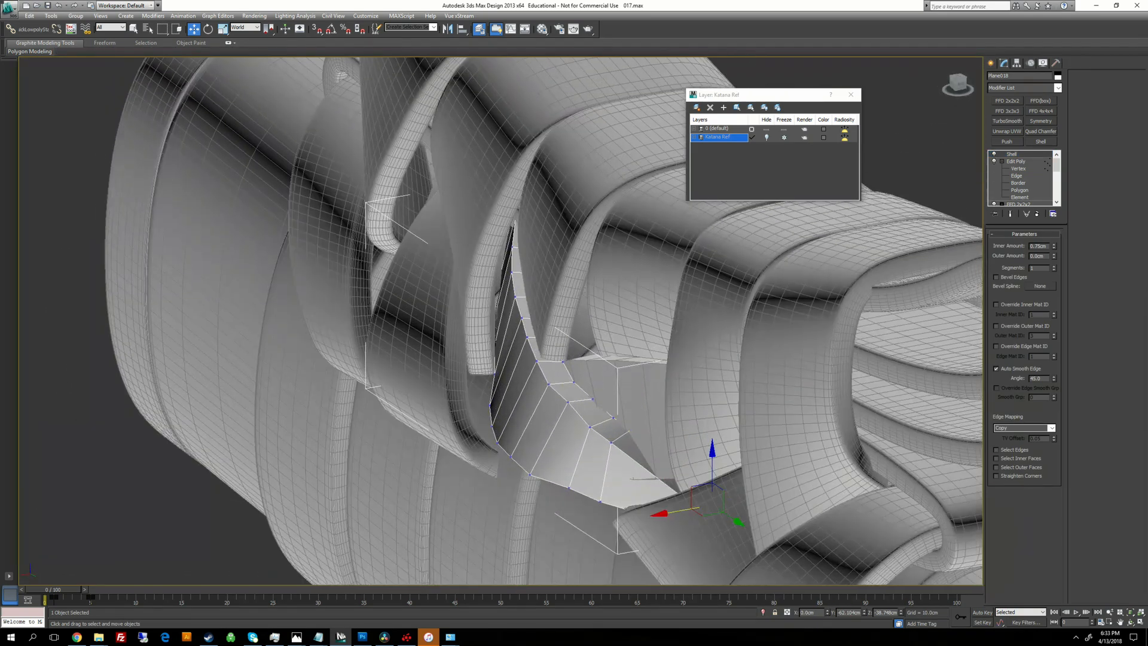
middle_click_drag(495, 275, 466, 281, "alt")
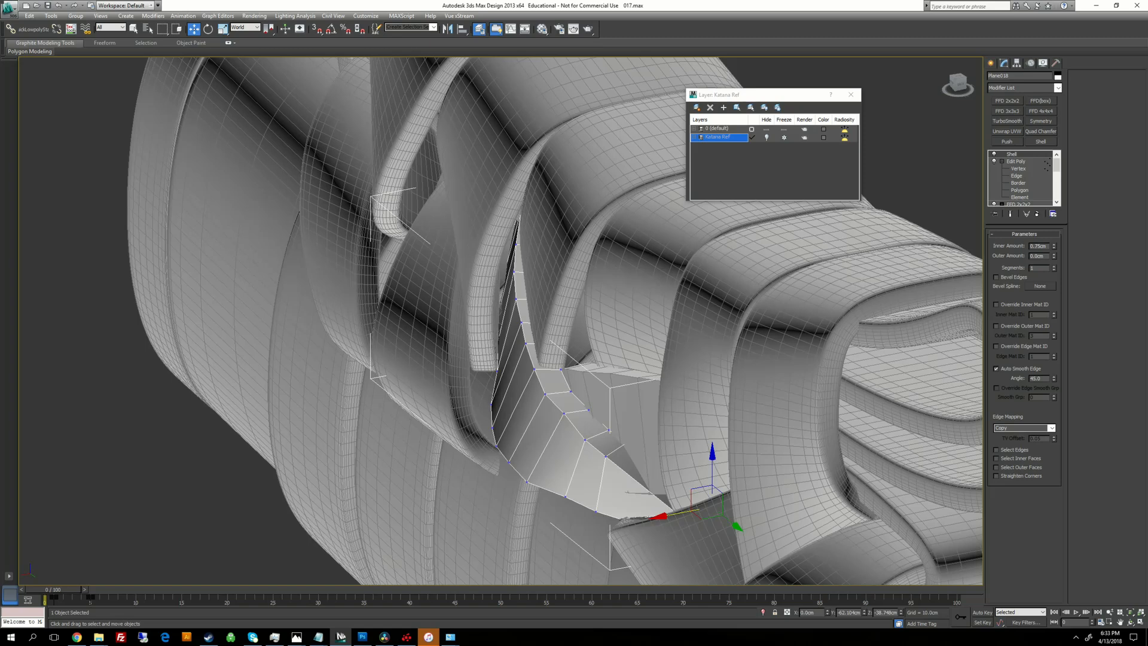
Step: Return to vertex editing with the end result shown and shift the upper corner vertex at the tucked end along local Z
left_click(1017, 168)
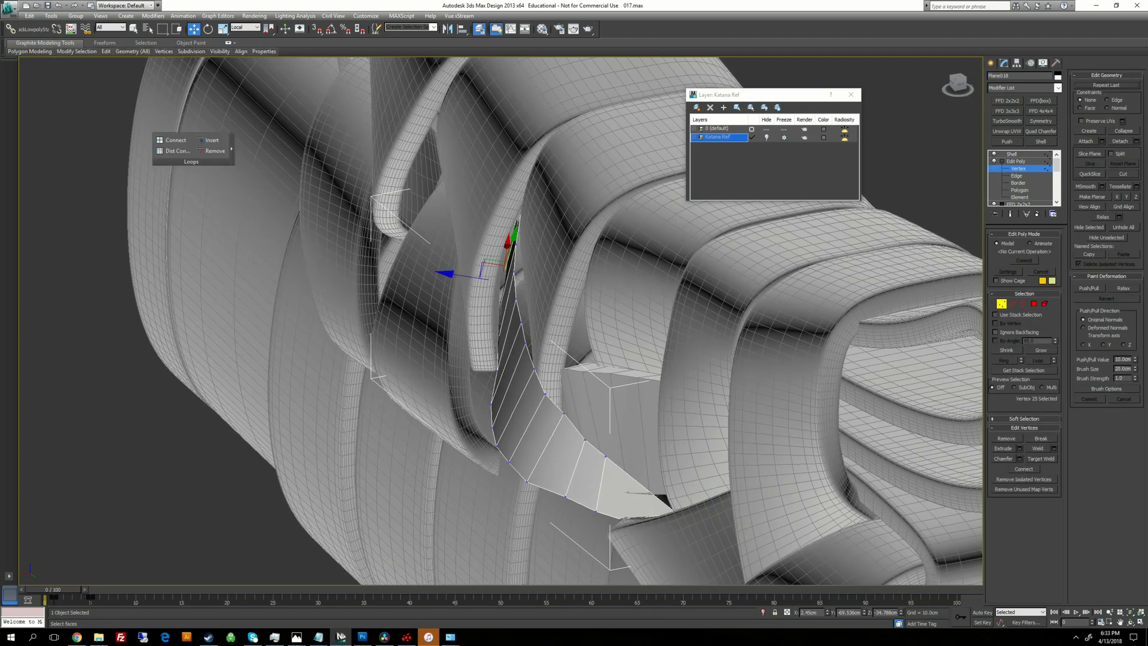
left_click(519, 247)
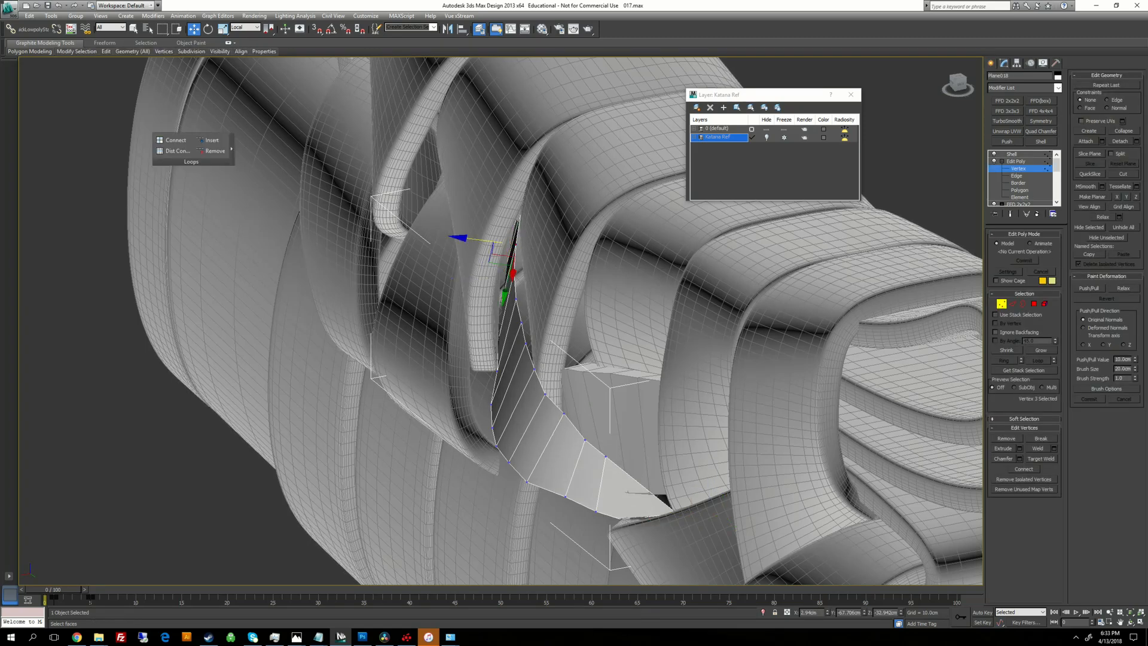
left_click(1010, 215)
middle_click_drag(508, 281, 490, 242, "alt")
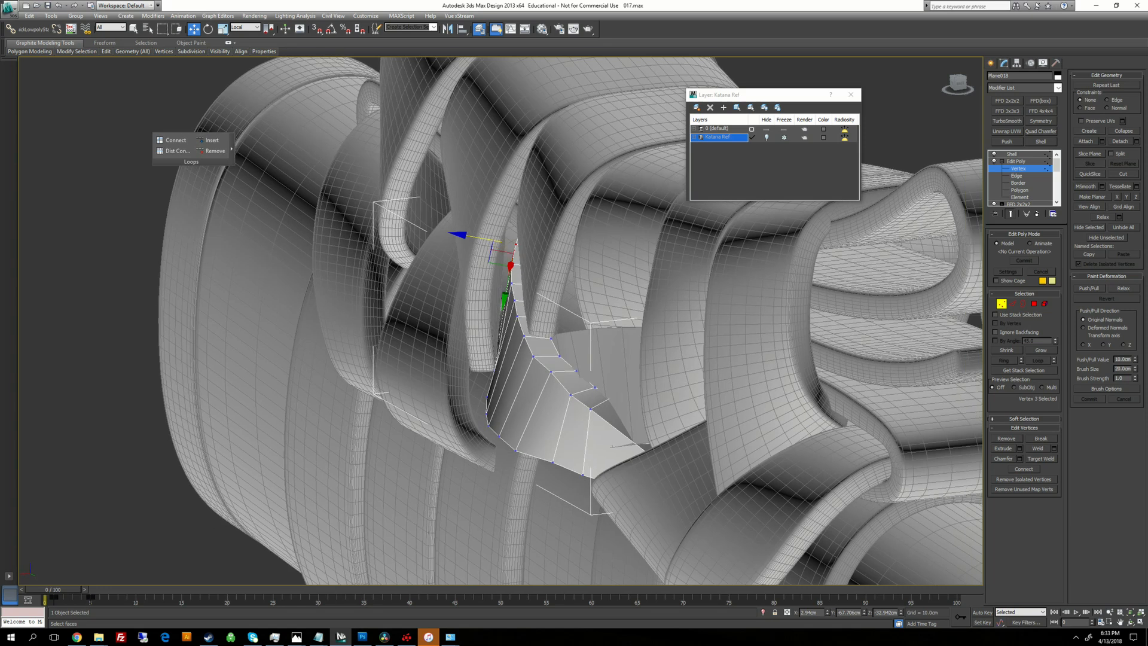
left_click_drag(478, 238, 471, 262)
Step: Adjust the upper-edge vertices following the front band's tucked end so the thickened edge curves evenly between the folds
left_click(506, 261)
left_click(518, 301)
left_click(544, 320)
left_click(508, 315)
left_click(499, 299)
left_click(499, 284)
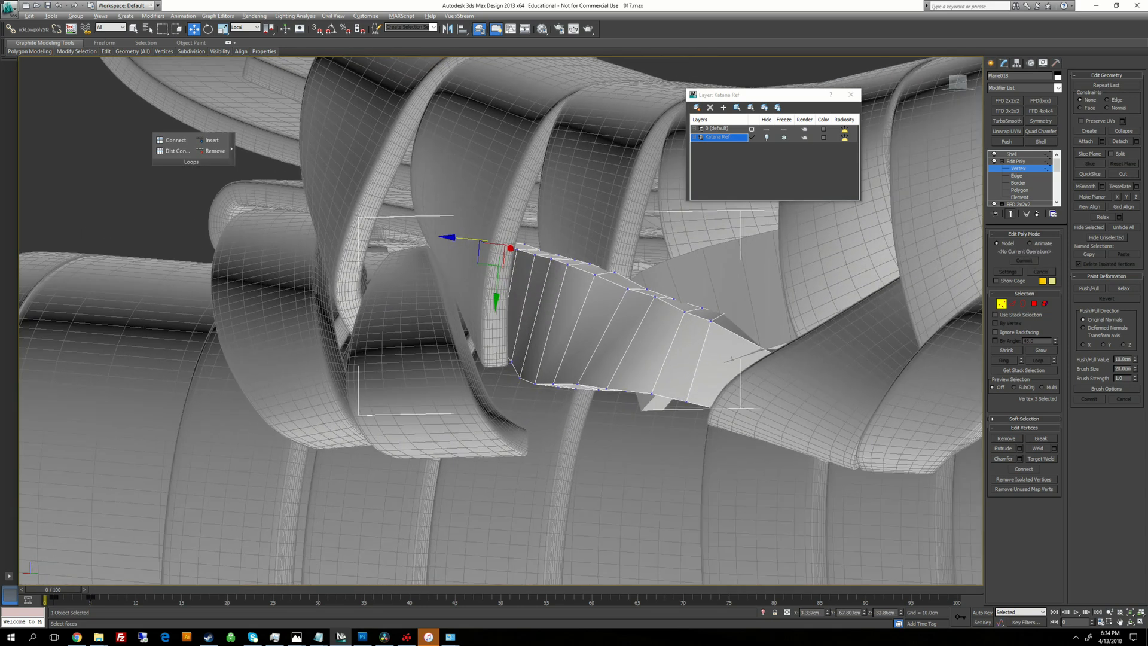
middle_click_drag(502, 329, 402, 378, "alt")
left_click(503, 376)
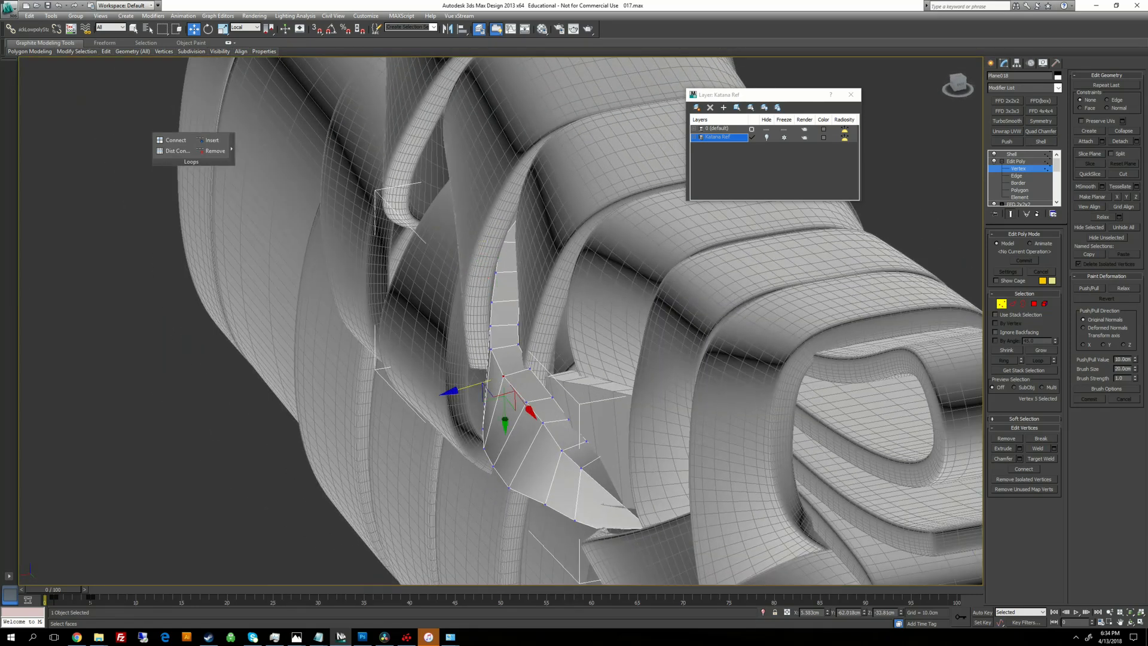
left_click_drag(472, 385, 470, 386)
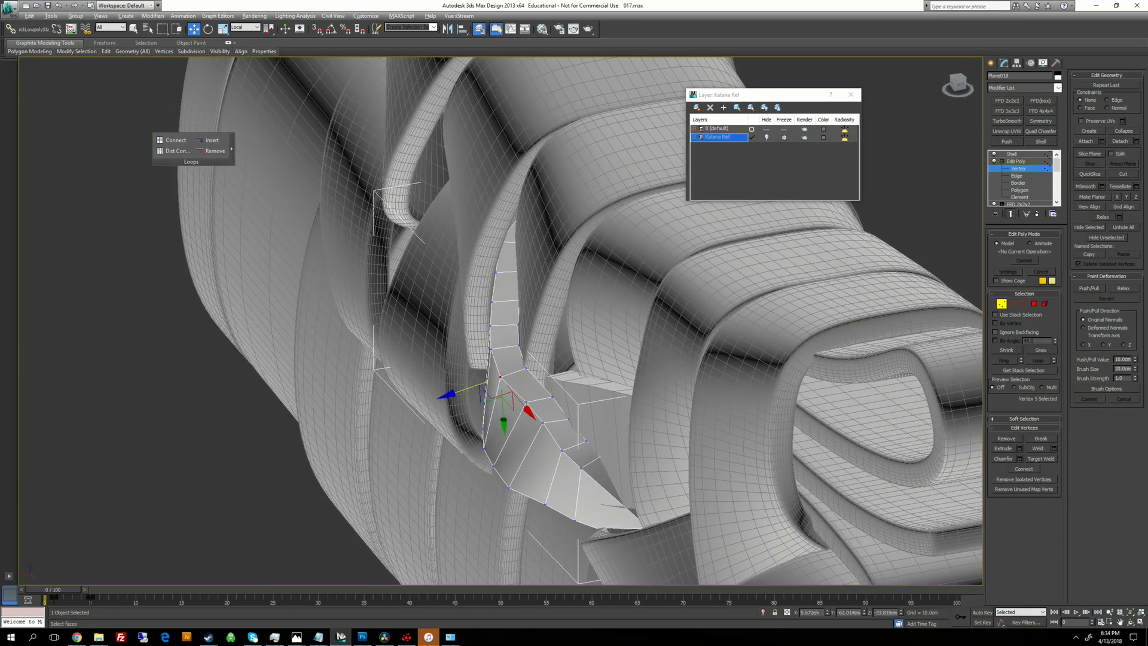
Step: Viewing the knot from above, move the upper-edge vertices near the tucked end along local Z to round the band's bulge
middle_click_drag(471, 387, 473, 274, "alt")
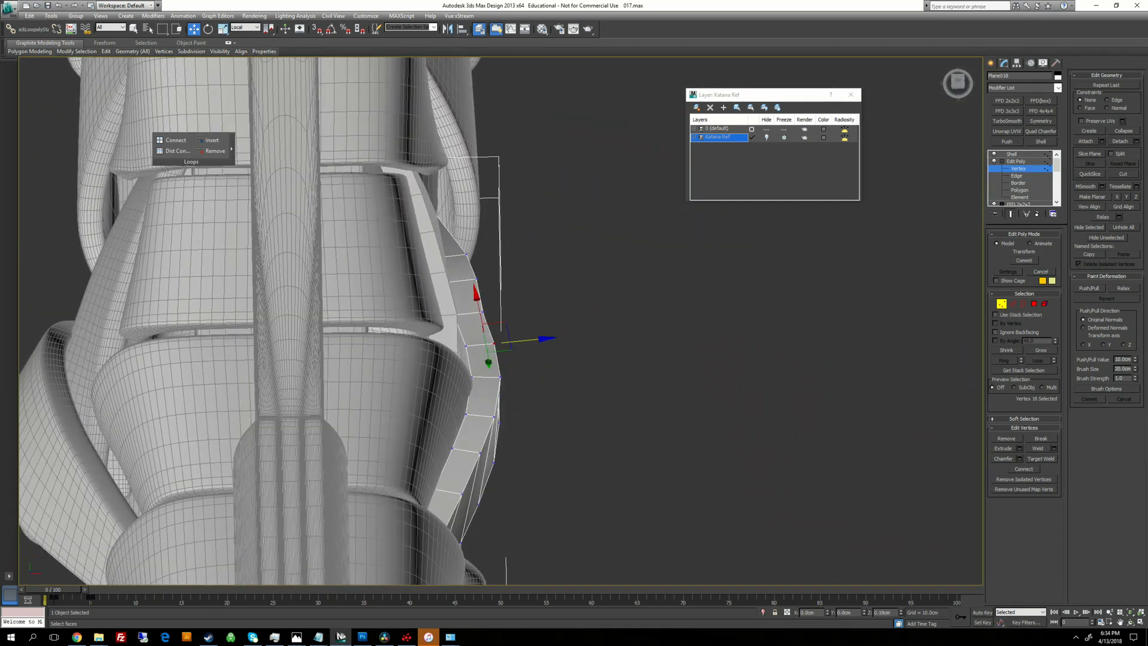
left_click(480, 312)
left_click_drag(491, 315, 502, 277)
left_click(469, 275)
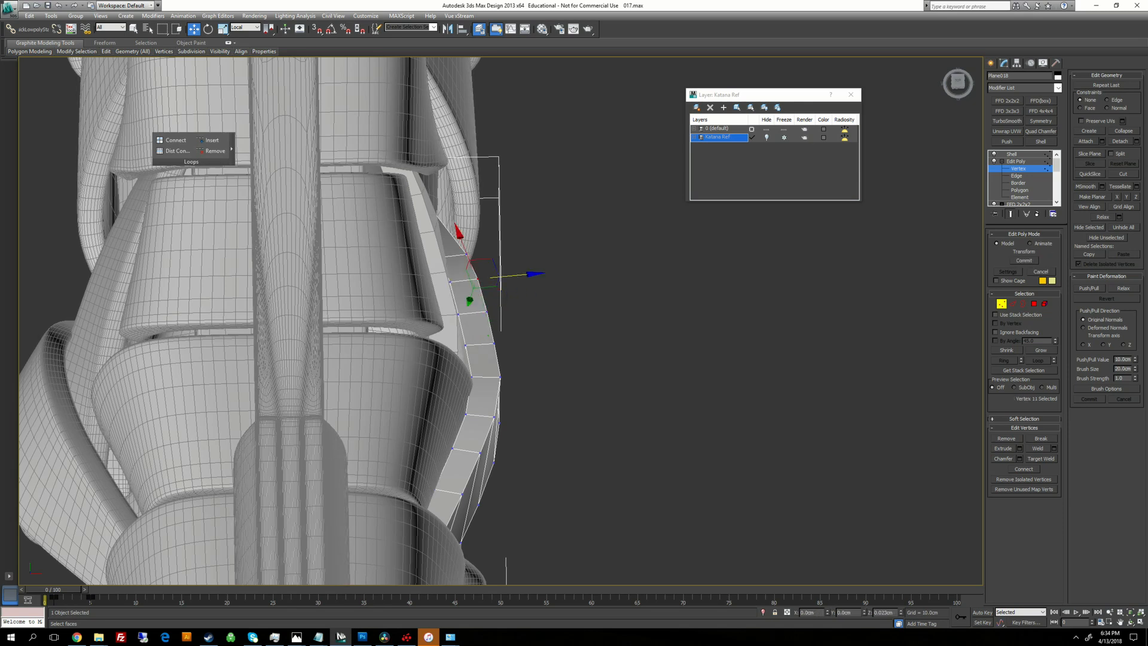
left_click(466, 254)
middle_click_drag(472, 257, 495, 272, "alt")
left_click_drag(496, 275, 505, 262)
middle_click_drag(505, 262, 359, 201, "alt")
Step: Reposition the remaining upper-edge vertices toward the front band's middle and tip to continue the smooth curve
left_click(409, 208)
left_click_drag(403, 189, 385, 159)
left_click(421, 151)
middle_click_drag(384, 112, 420, 214)
left_click(440, 218)
left_click_drag(410, 223, 400, 192)
left_click(408, 188)
middle_click_drag(404, 192, 518, 96, "alt")
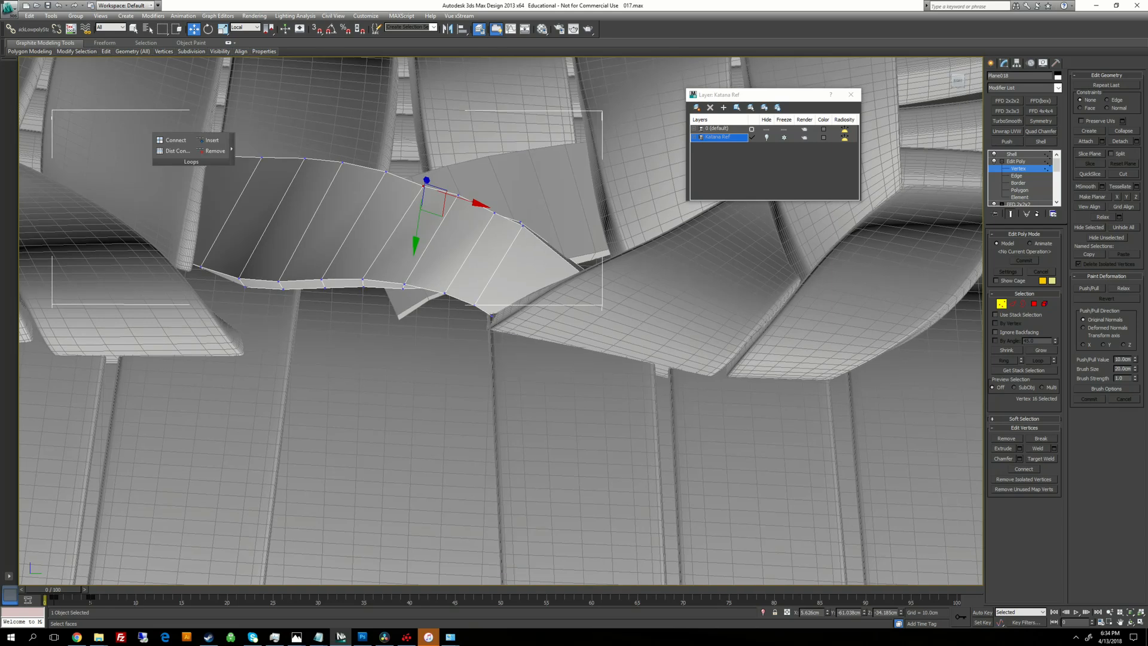
Step: Move the lower-edge vertices from the front band's middle to its tip to even out the bottom contour
middle_click_drag(364, 258, 385, 302, "alt")
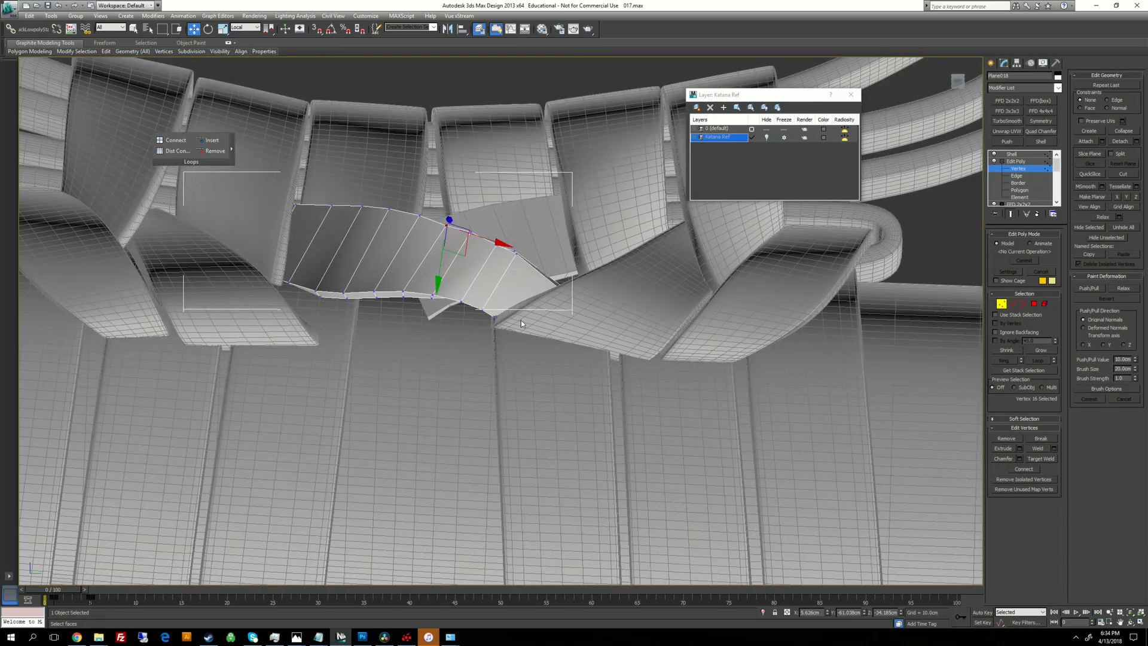
middle_click_drag(522, 324, 415, 302, "alt")
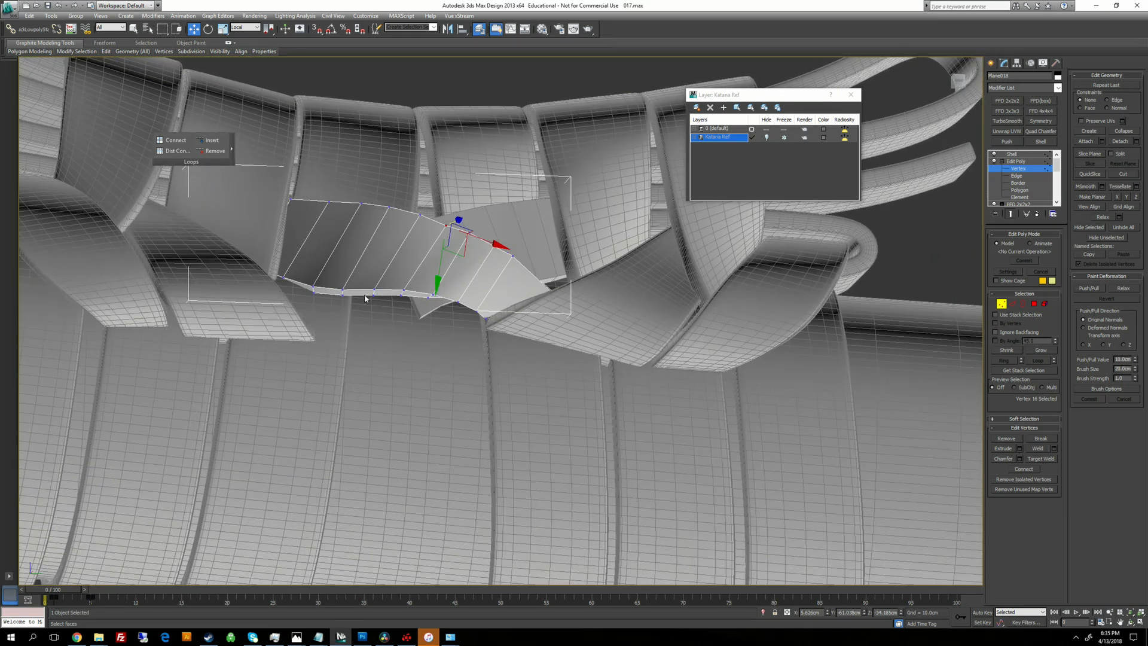
middle_click_drag(443, 293, 445, 323, "alt")
left_click_drag(375, 254, 459, 306)
left_click(404, 291)
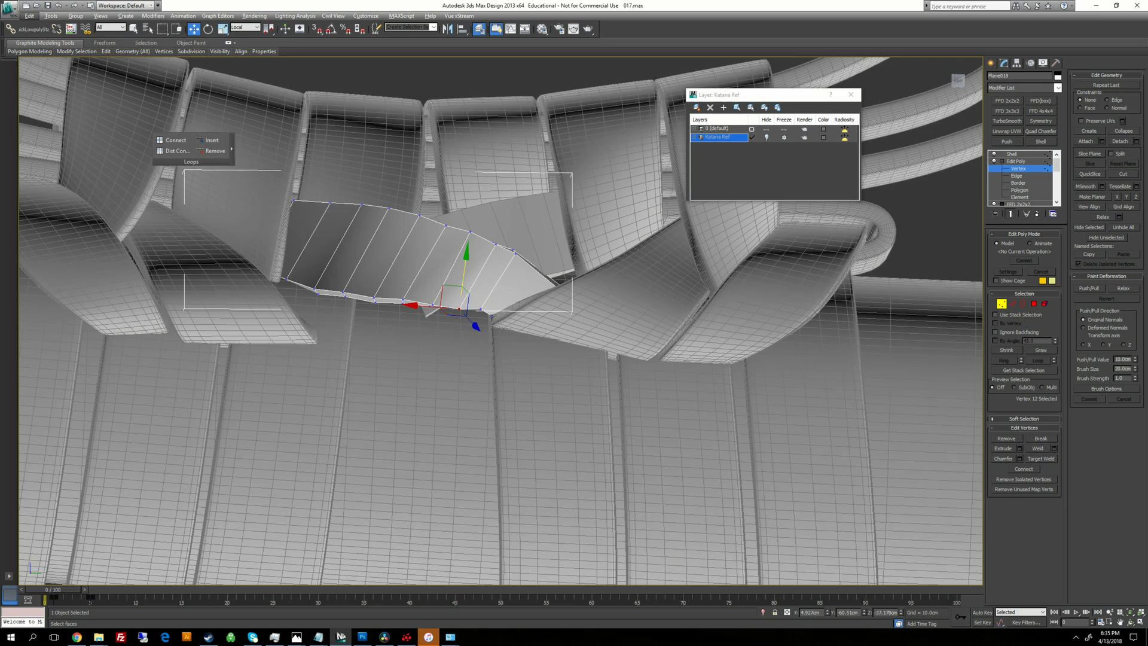
left_click(489, 312)
left_click_drag(480, 310, 479, 312)
middle_click_drag(479, 312, 515, 305, "alt")
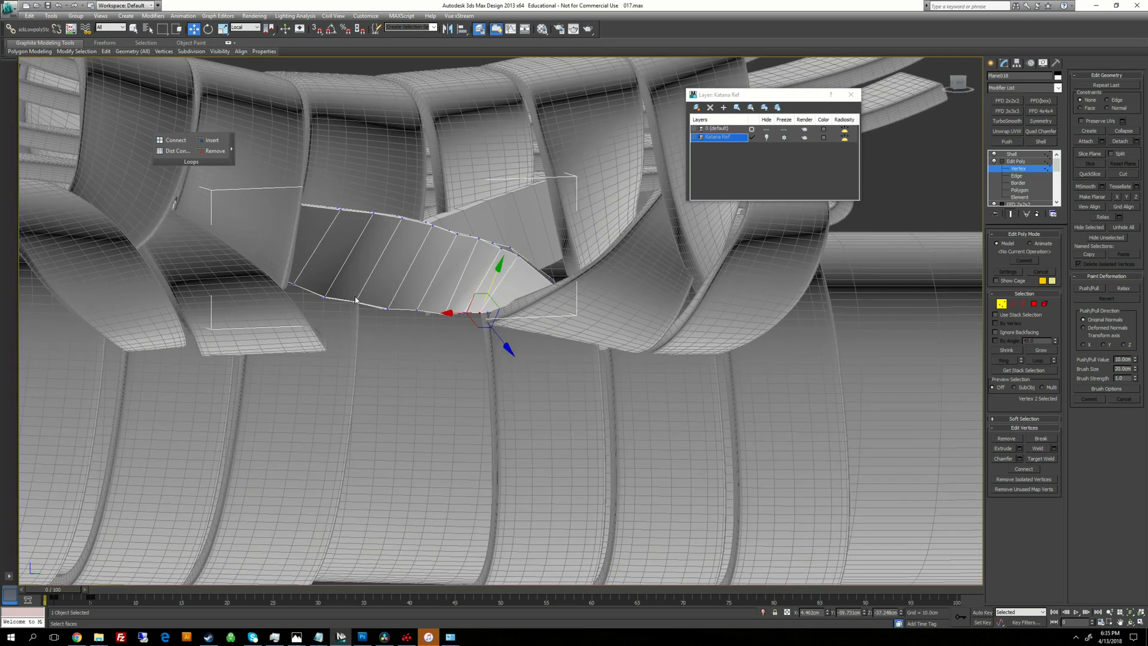
left_click_drag(357, 299, 356, 304)
Step: Viewing the knot from below, shift the lower-edge vertices near the front band's tip along local Z to smooth the thickened edge
middle_click_drag(357, 304, 451, 167, "alt")
left_click(426, 214)
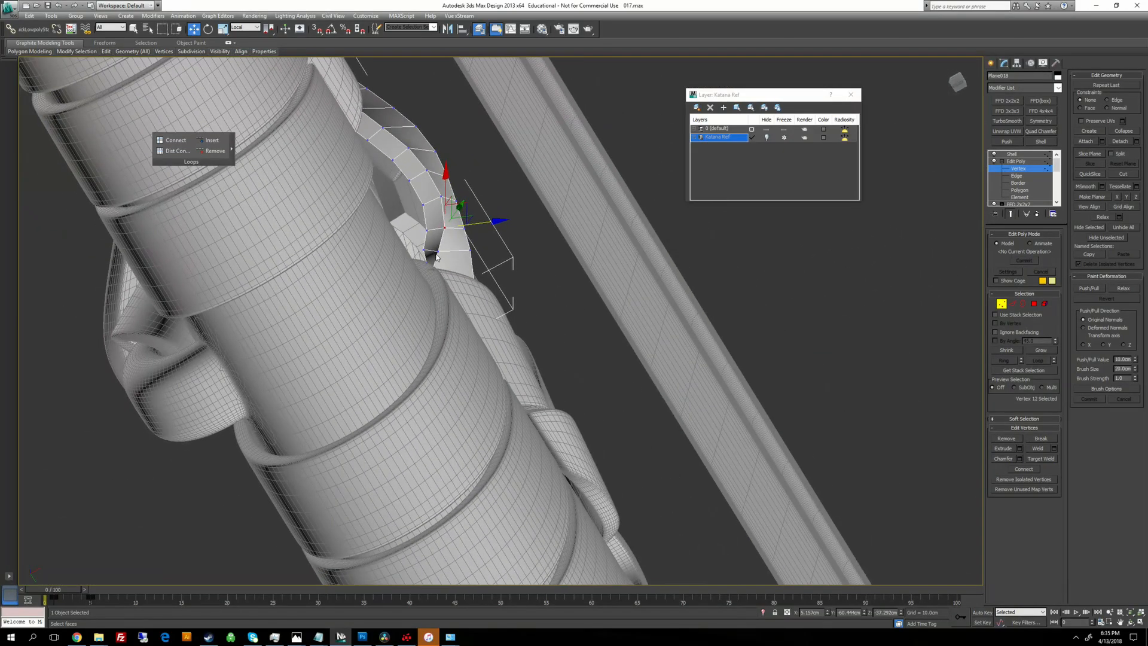
left_click(457, 245)
left_click_drag(472, 258, 477, 259)
middle_click_drag(477, 257, 452, 246, "alt")
left_click(432, 195)
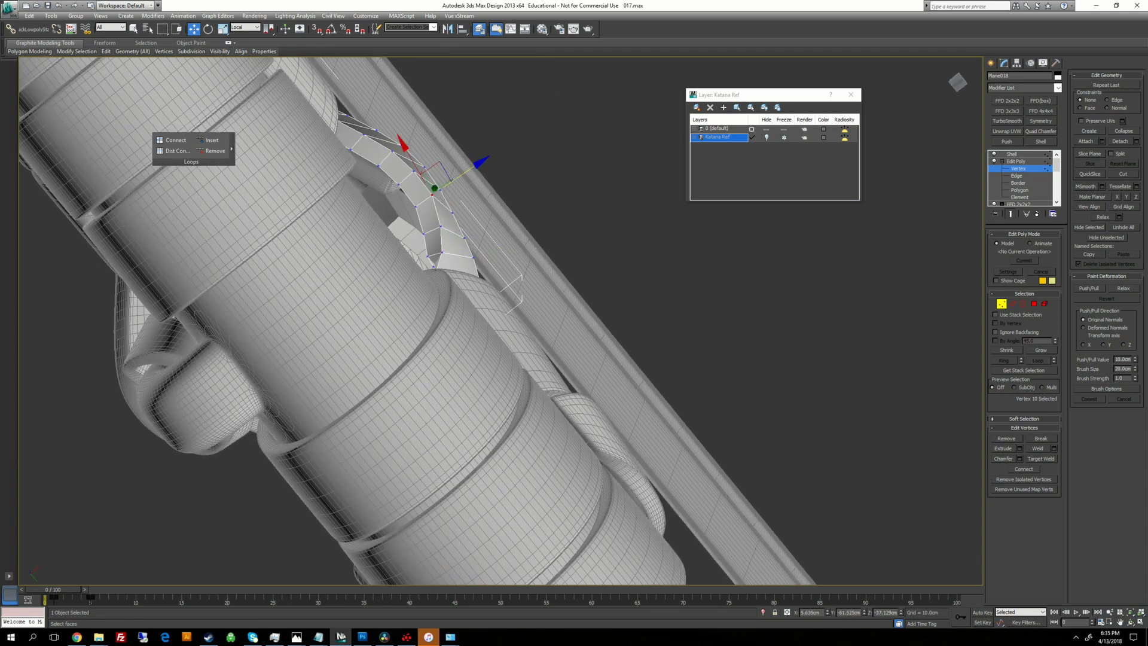
left_click_drag(469, 170, 466, 172)
Step: Fine-tune a lower-edge vertex's depth along local Z and nudge the upper-edge vertex near the front band's middle
mouse_move(466, 172)
middle_mouse_down("alt")
mouse_move(504, 129)
mouse_move(511, 90)
mouse_move(556, 72)
mouse_move(468, 216)
mouse_move(519, 181)
mouse_move(508, 169)
mouse_move(463, 189)
middle_mouse_up("alt")
left_click(516, 172)
left_click_drag(470, 175, 468, 175)
middle_click_drag(468, 175, 499, 170, "alt")
left_click(491, 165)
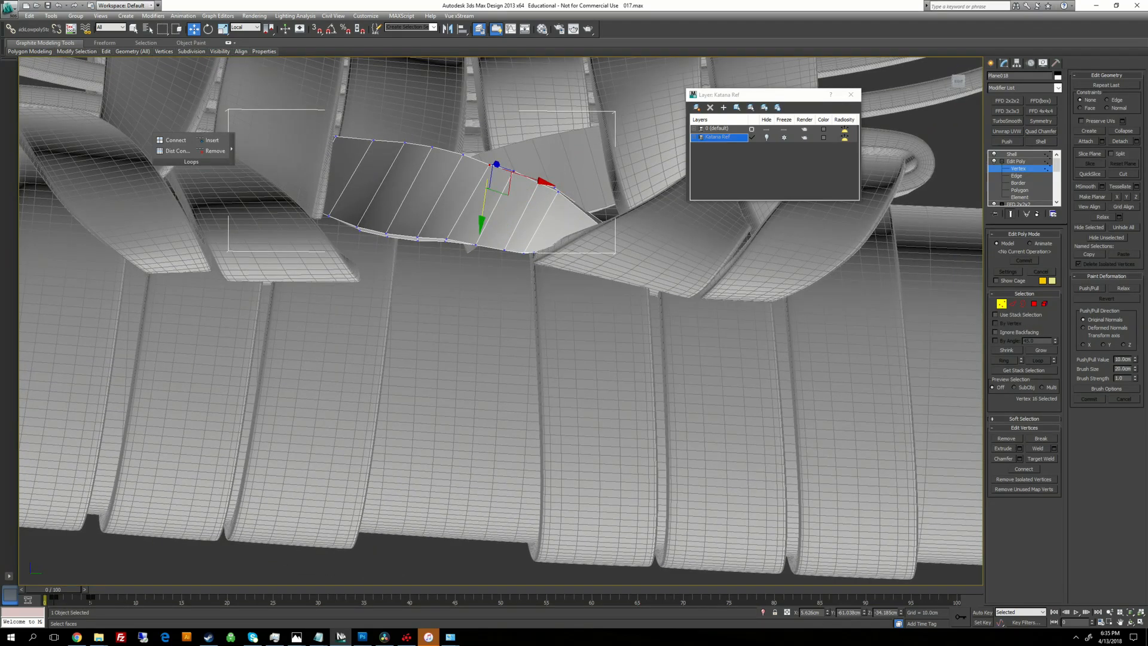
left_click_drag(496, 165, 496, 162)
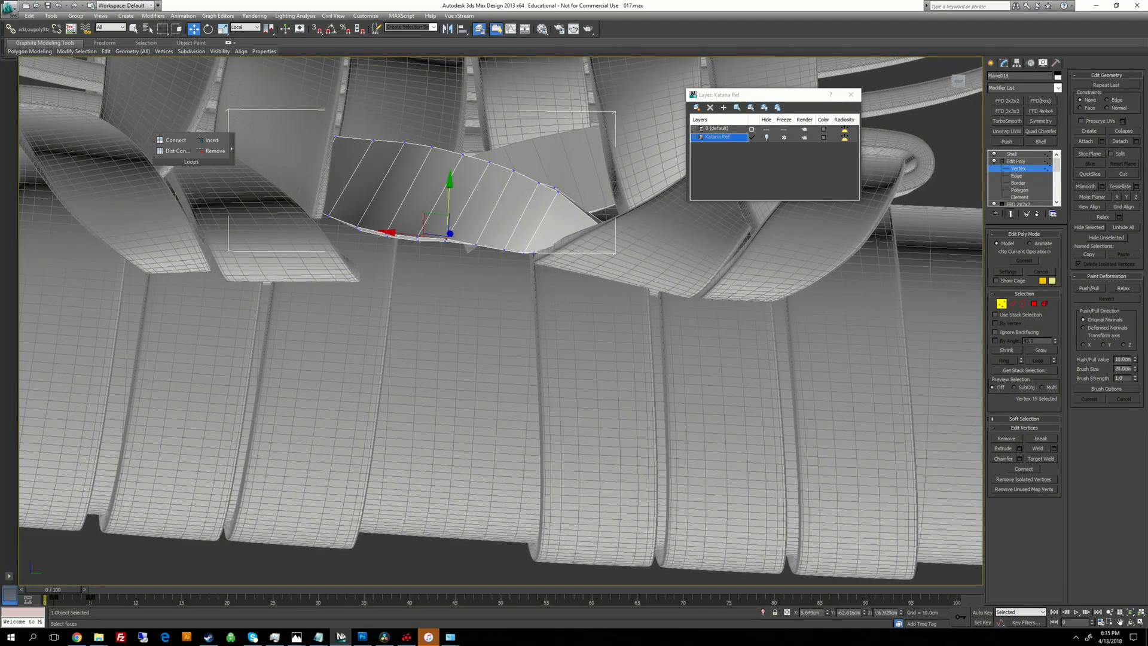
Step: Fine-tune the upper-edge vertex near the front band's tip, undoing the misplaced vertex move and checking the knot from several angles
left_click_drag(449, 199, 507, 216)
key("ctrl+z")
middle_click_drag(473, 254, 417, 263, "alt")
scroll(469, 260, "down", 5)
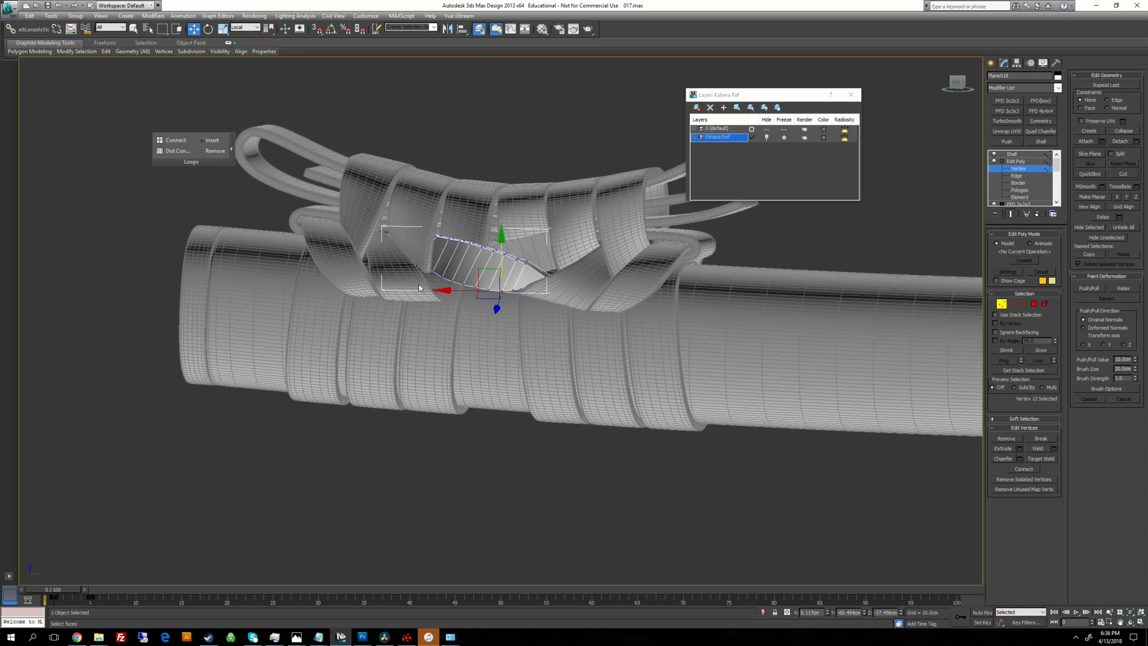
middle_click_drag(442, 281, 487, 263, "alt")
scroll(483, 268, "up", 5)
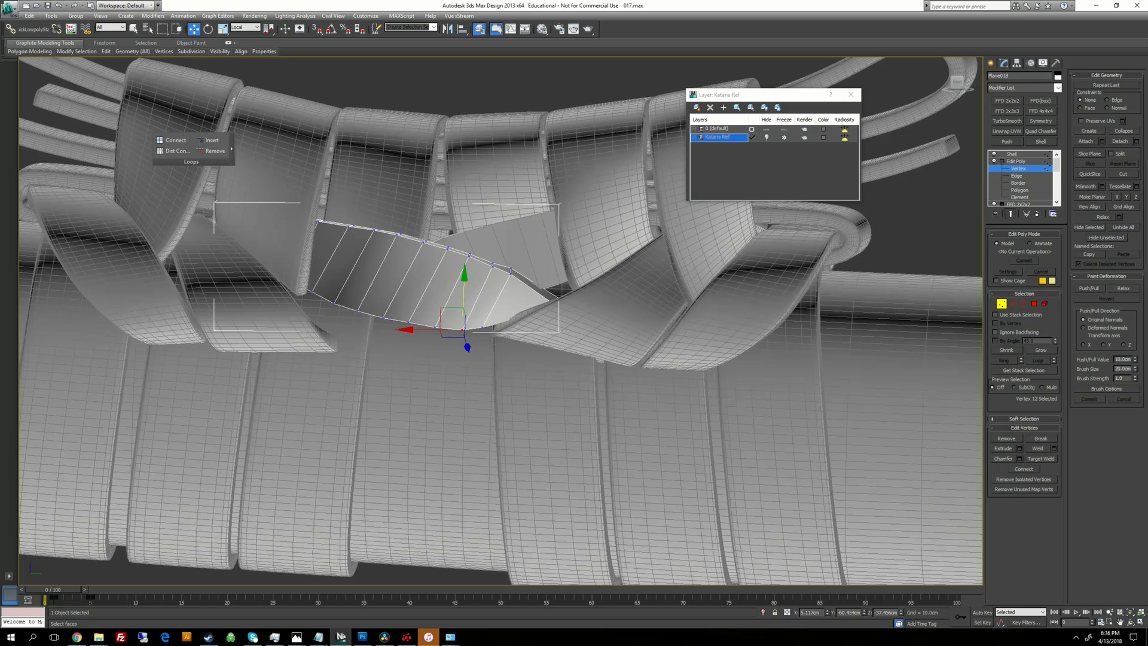
left_click(511, 269)
mouse_move(502, 311)
middle_mouse_down("alt")
mouse_move(431, 302)
mouse_move(497, 317)
middle_mouse_up("alt")
left_click_drag(497, 317, 497, 318)
mouse_move(497, 318)
middle_mouse_down("alt")
mouse_move(406, 315)
mouse_move(496, 320)
middle_mouse_up("alt")
middle_click_drag(503, 335, 543, 280, "alt")
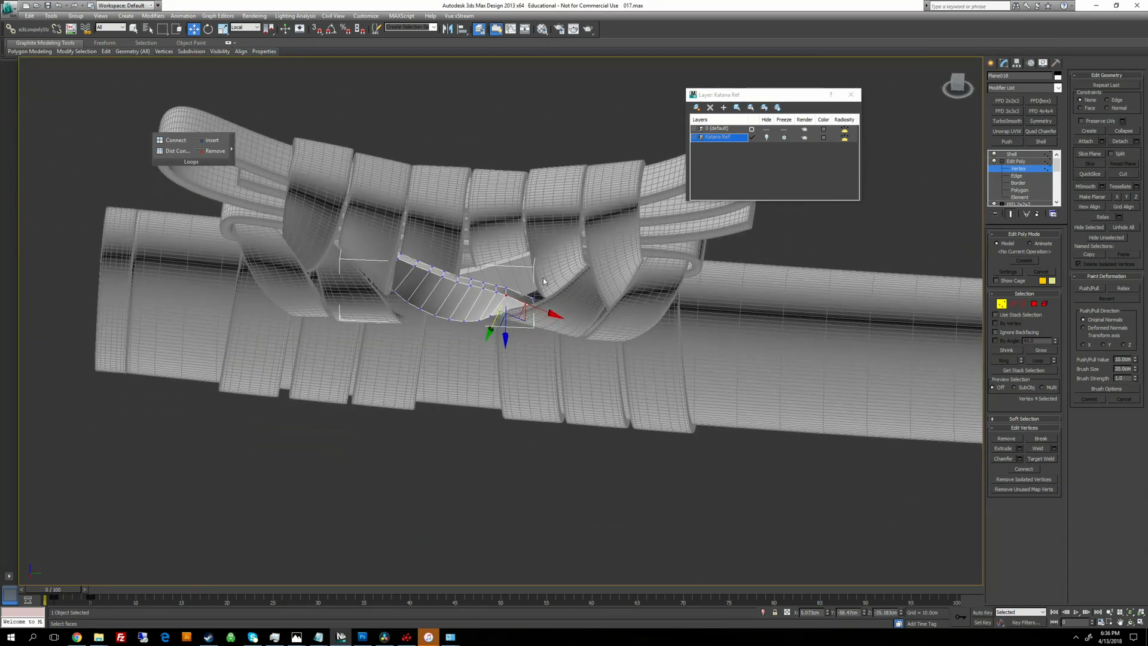
Step: Isolate the front band and reposition the lower-edge vertex nearest its pointed tip to remove the kink
left_click(765, 615)
middle_click_drag(507, 239, 681, 357, "alt")
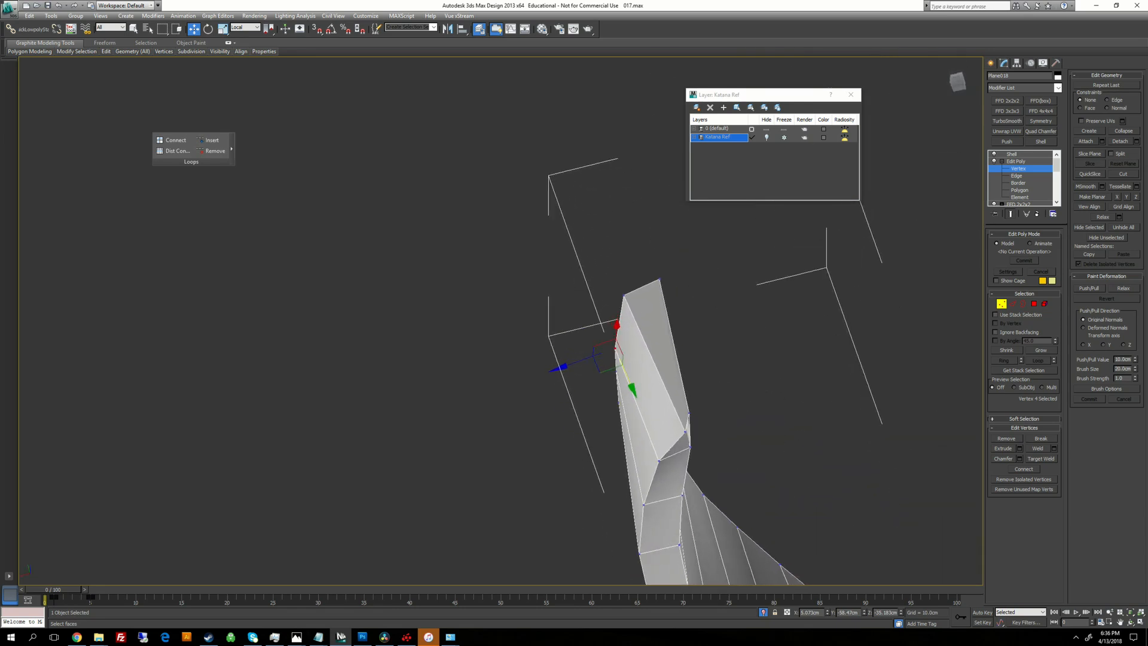
left_click_drag(643, 446, 676, 422)
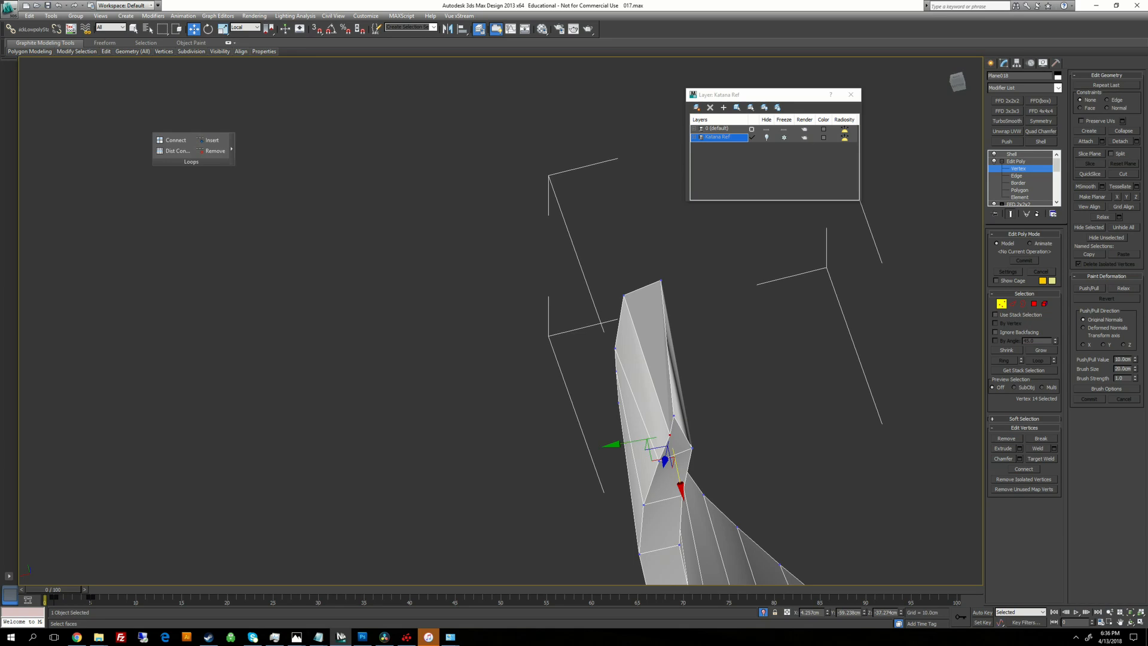
left_click_drag(677, 472, 675, 459)
left_click(679, 410)
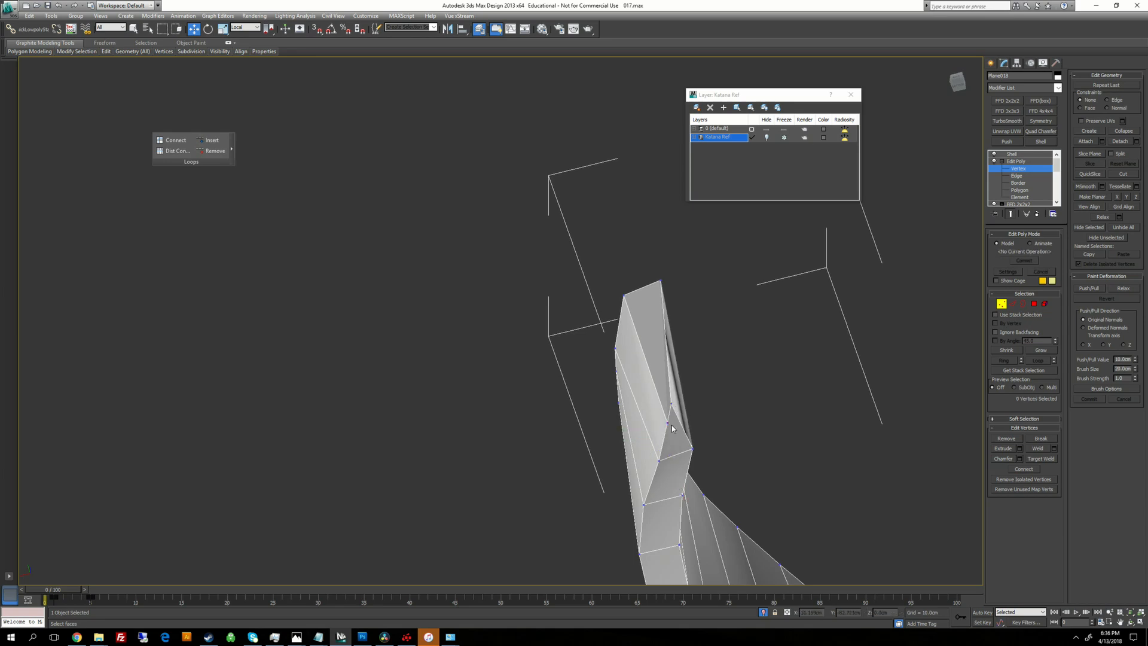
left_click(668, 423)
middle_click_drag(668, 424, 734, 462, "alt")
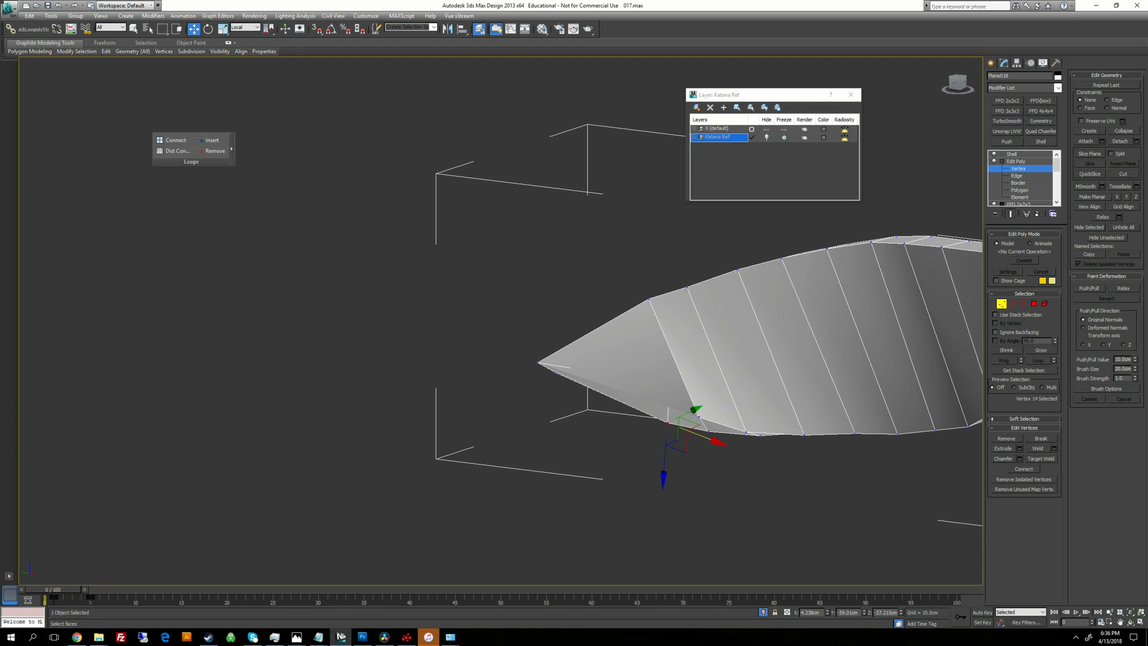
left_click_drag(698, 435, 628, 468)
Step: Looking along the thickened edge, shift the lower-edge vertices beside the tip along local Z into a smooth line
middle_click_drag(634, 463, 696, 401, "alt")
middle_click_drag(669, 478, 641, 368)
left_click(630, 370)
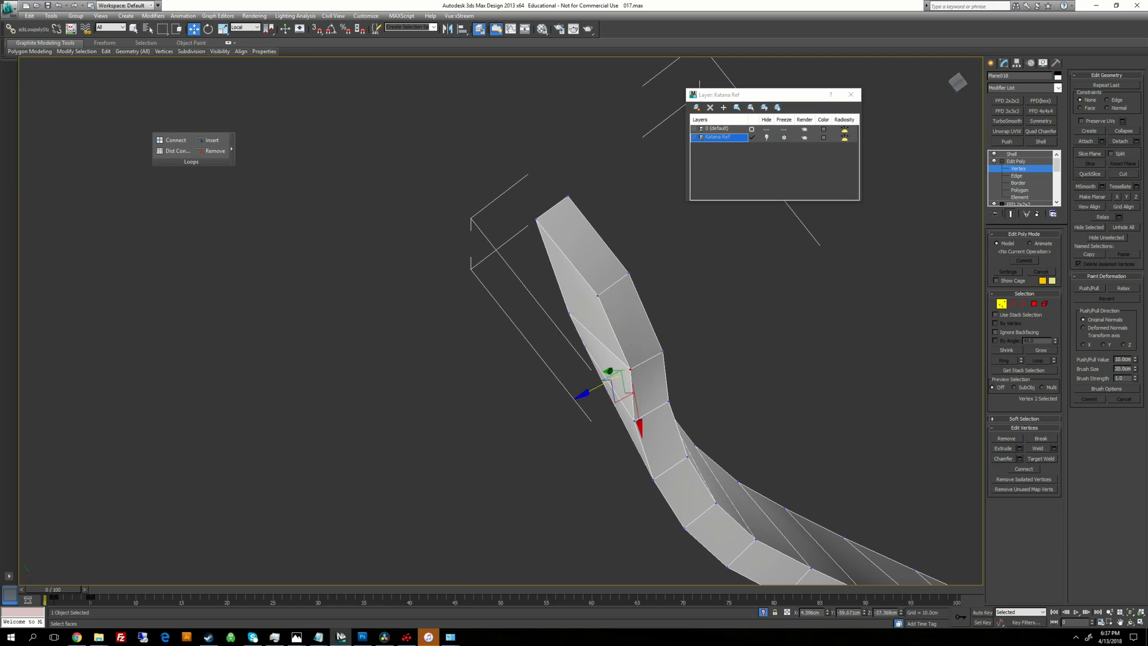
left_click_drag(636, 405, 588, 380)
left_click(568, 313)
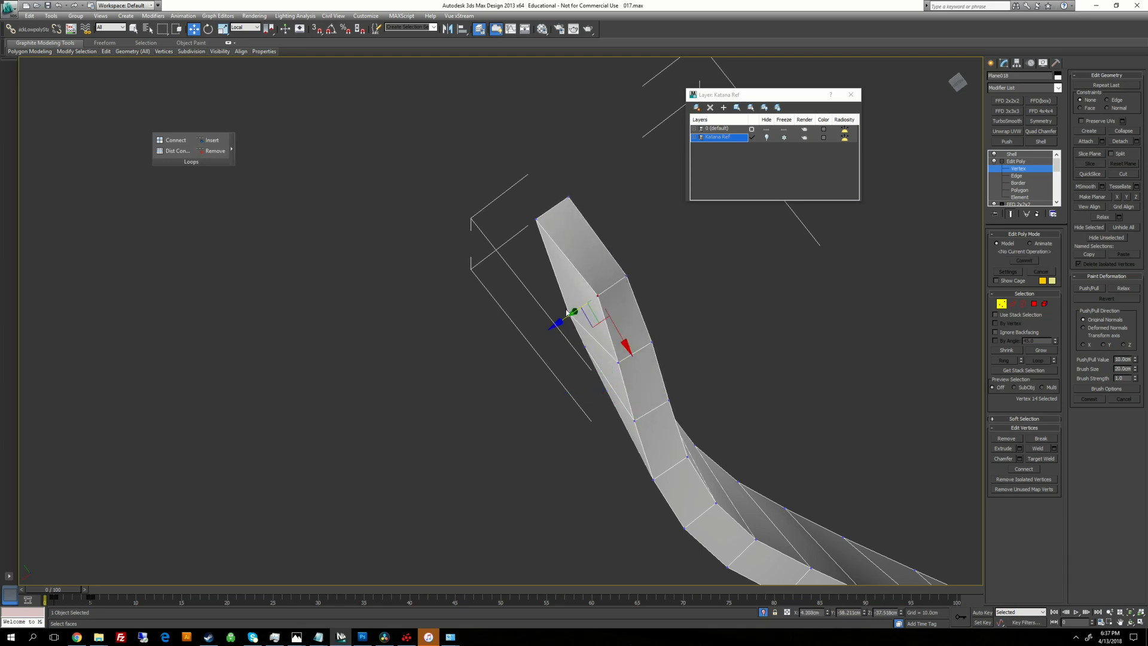
left_click(570, 314)
left_click(598, 296)
left_click_drag(569, 314, 568, 315)
Step: Nudge the corner vertex at the isolated band's tip to continue the edge curve
left_click(536, 219)
left_click(512, 238)
left_click(537, 219)
left_click_drag(513, 237, 519, 232)
Step: Raise the two lower-edge vertices just before the tip slightly along local Z to even out the thickness profile
middle_click_drag(519, 233, 579, 269, "alt")
middle_click_drag(579, 269, 687, 312)
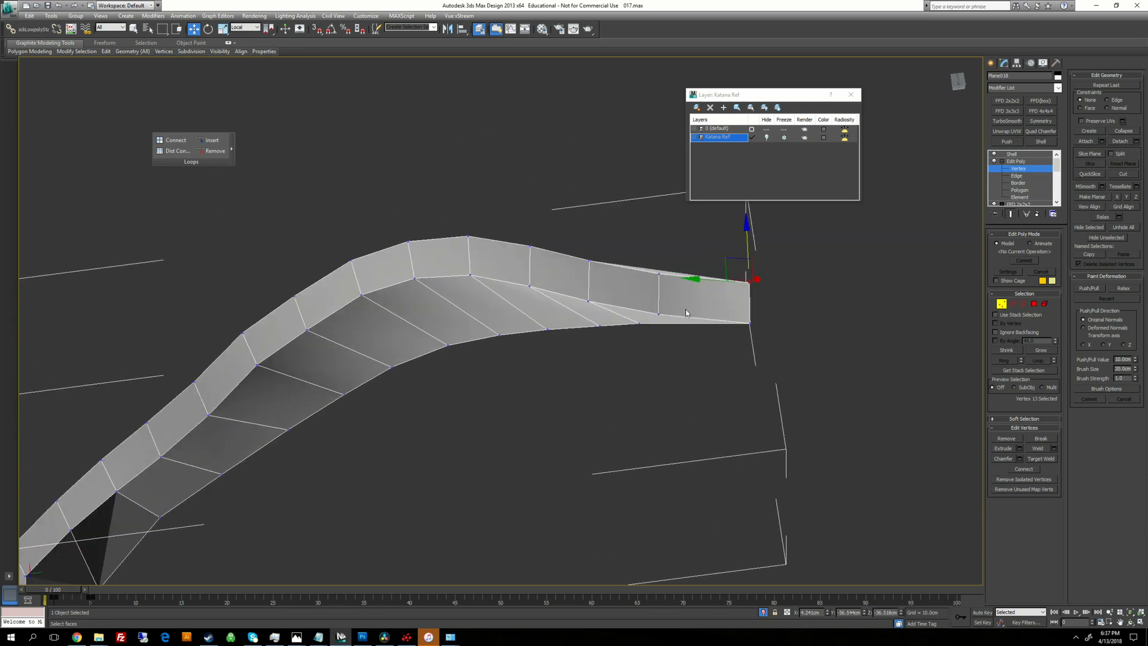
left_click(586, 263)
left_click(589, 264)
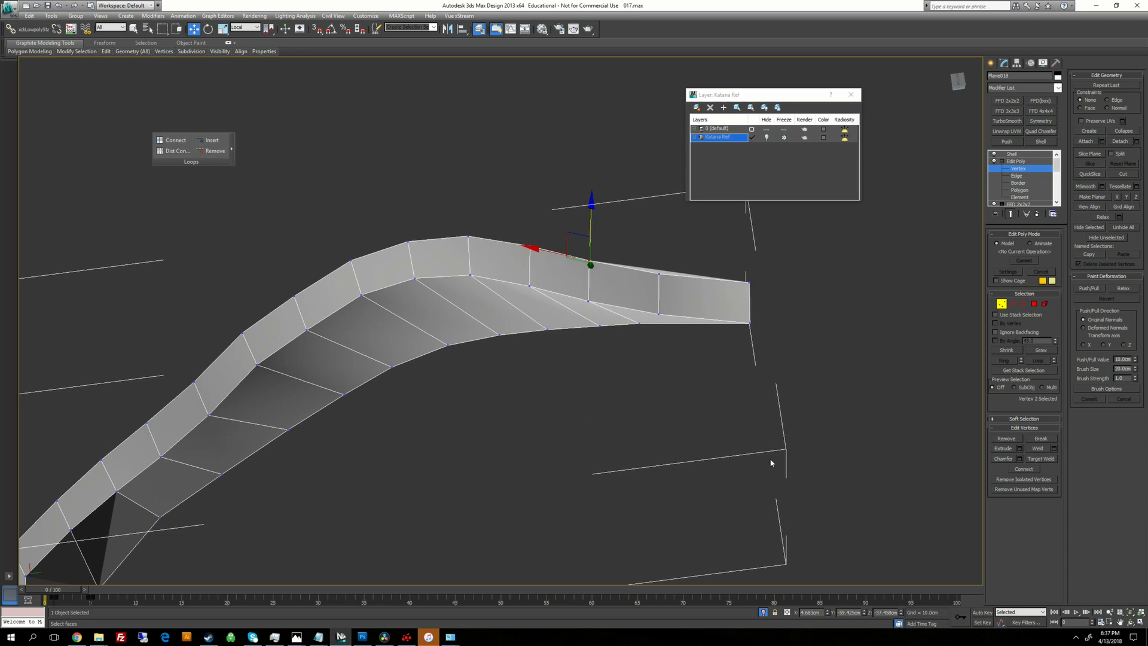
left_click_drag(590, 232, 591, 229)
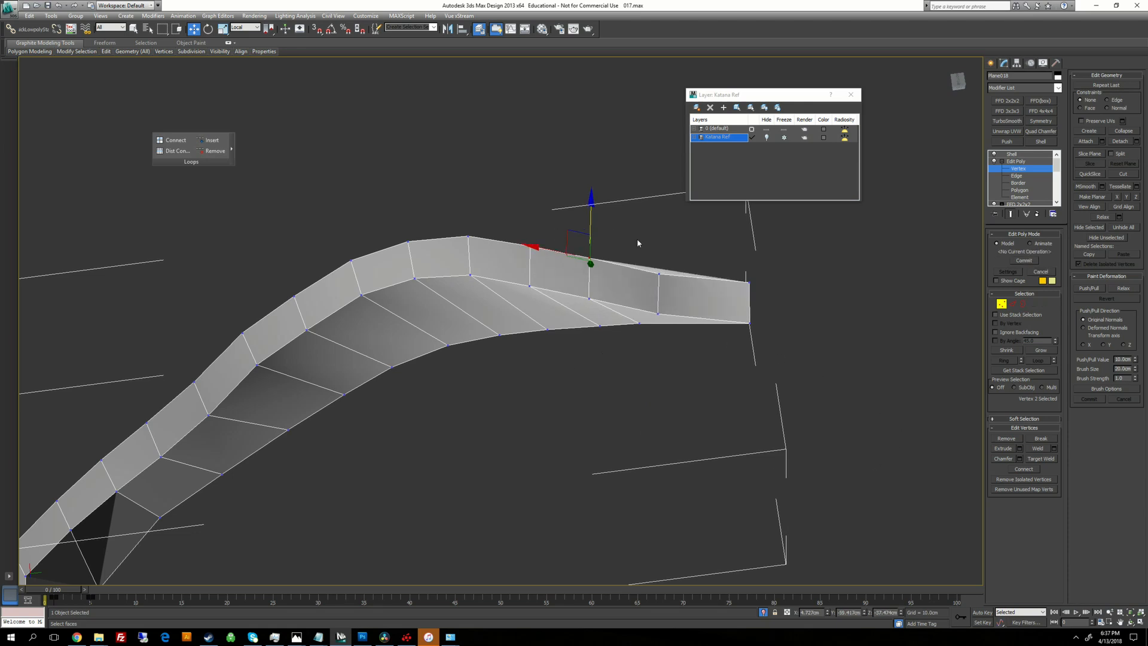
left_click(658, 274)
left_click_drag(660, 245, 660, 243)
Step: At the band's wide end, move the vertex beside the end corner along local Z to straighten the bend
scroll(634, 263, "down", 4)
middle_click_drag(634, 263, 586, 370, "alt")
scroll(622, 323, "down", 4)
middle_click_drag(415, 234, 472, 288)
scroll(472, 288, "up", 2)
left_click_drag(471, 263, 533, 297)
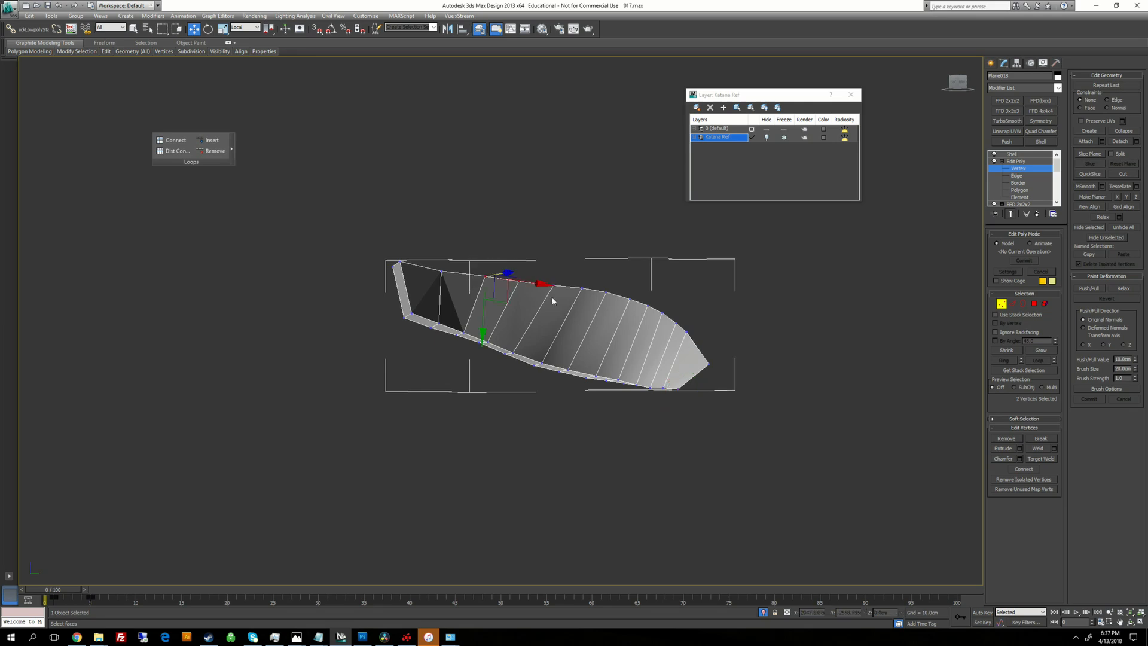
middle_click_drag(554, 302, 496, 364, "alt")
middle_click_drag(541, 263, 548, 332, "alt")
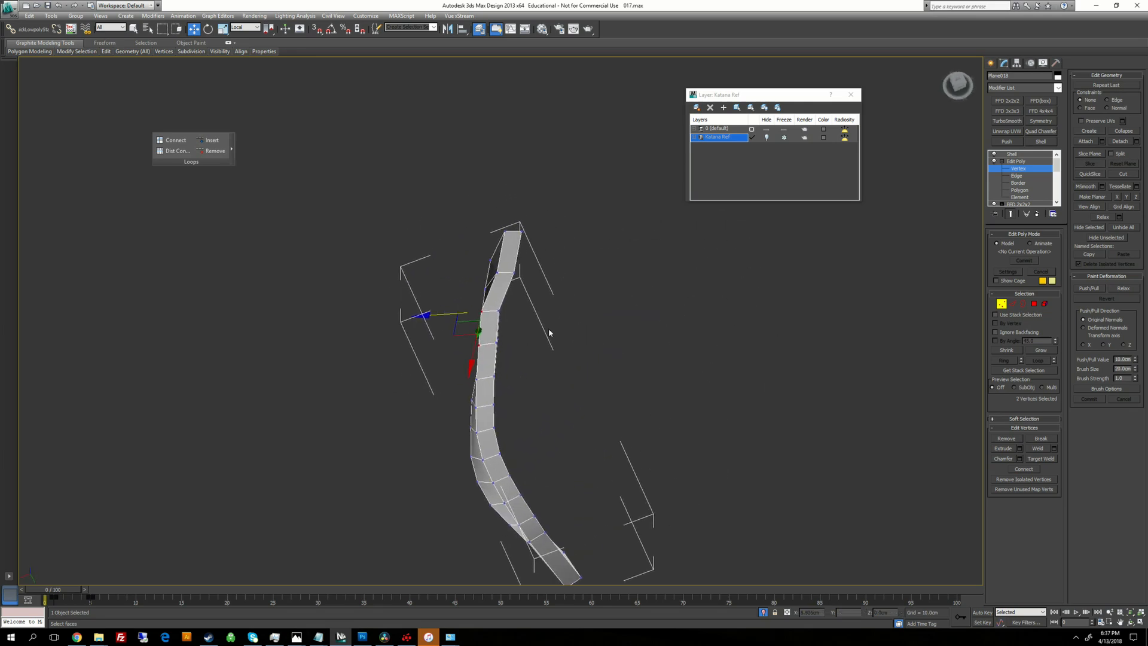
middle_click_drag(501, 280, 498, 313)
left_click(494, 305)
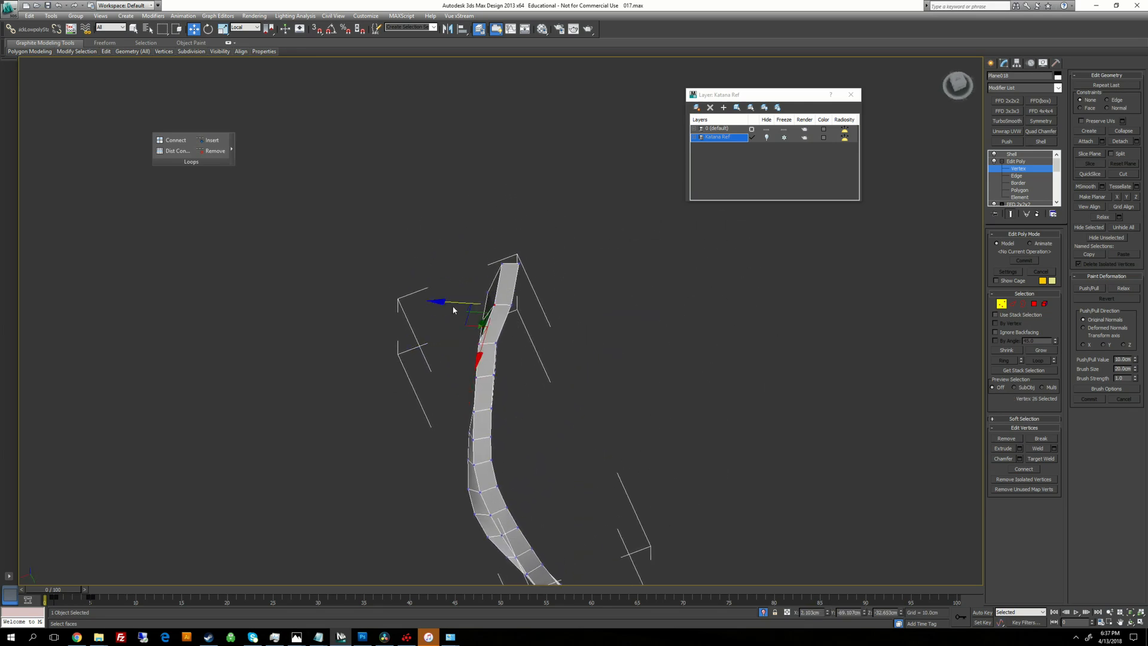
left_click_drag(453, 304, 440, 304)
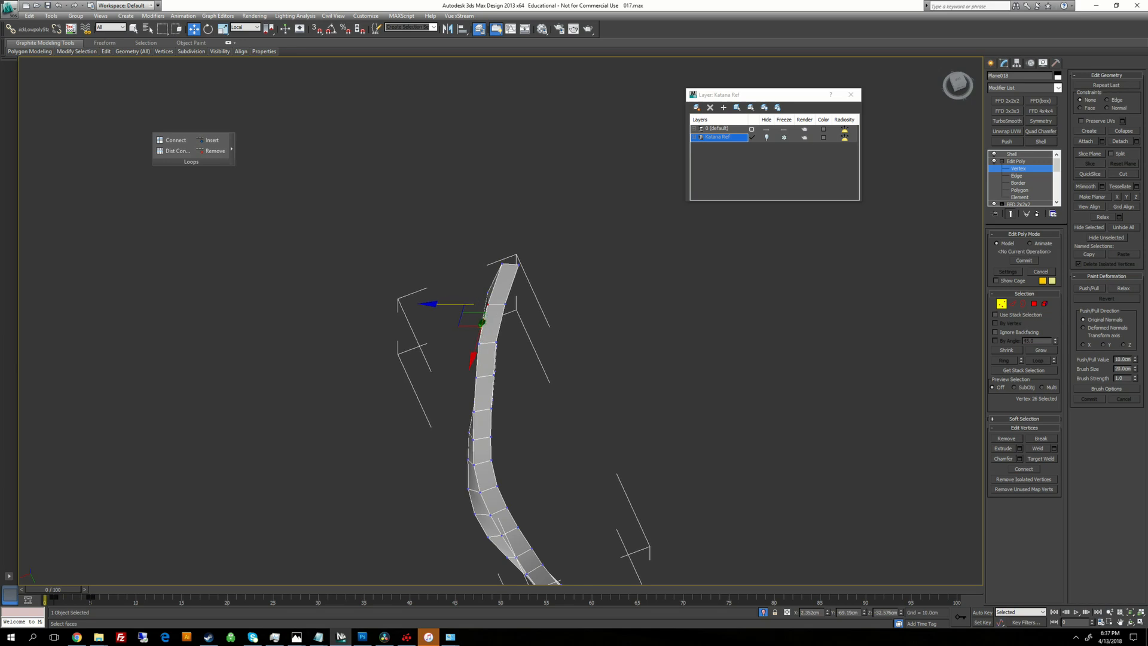
Step: Adjust the wide end's corner vertex and the vertices further along the same edge to smooth the curve
left_click(505, 267)
left_click_drag(462, 261, 458, 260)
left_click(483, 347)
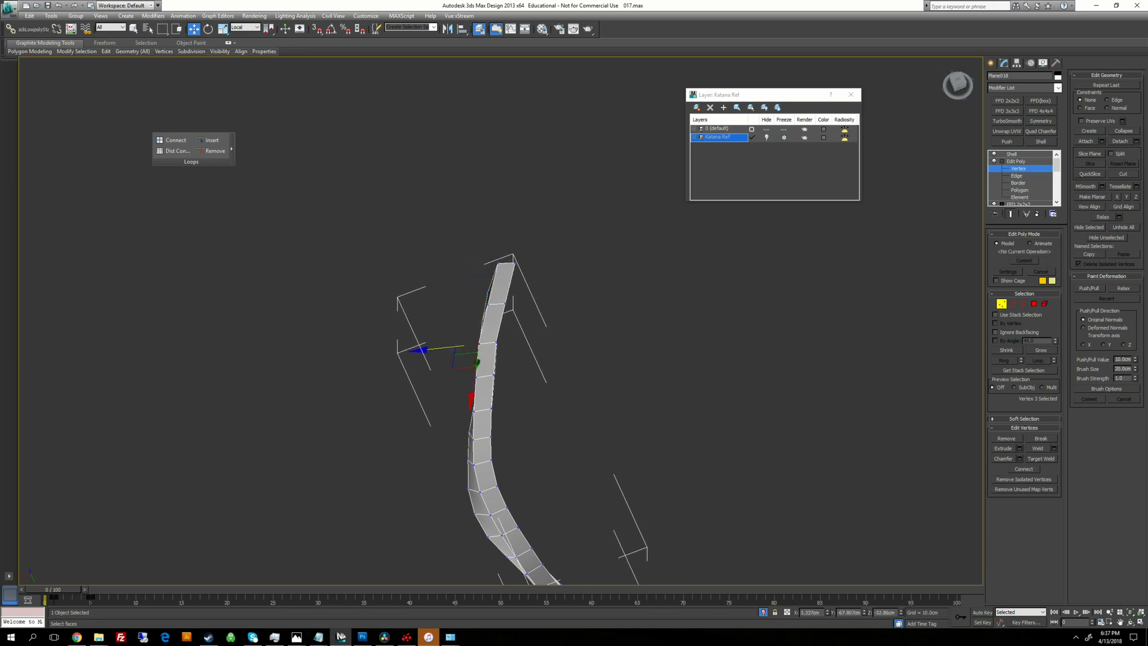
left_click_drag(445, 348, 447, 347)
middle_click_drag(447, 346, 520, 325, "alt")
left_click(507, 362)
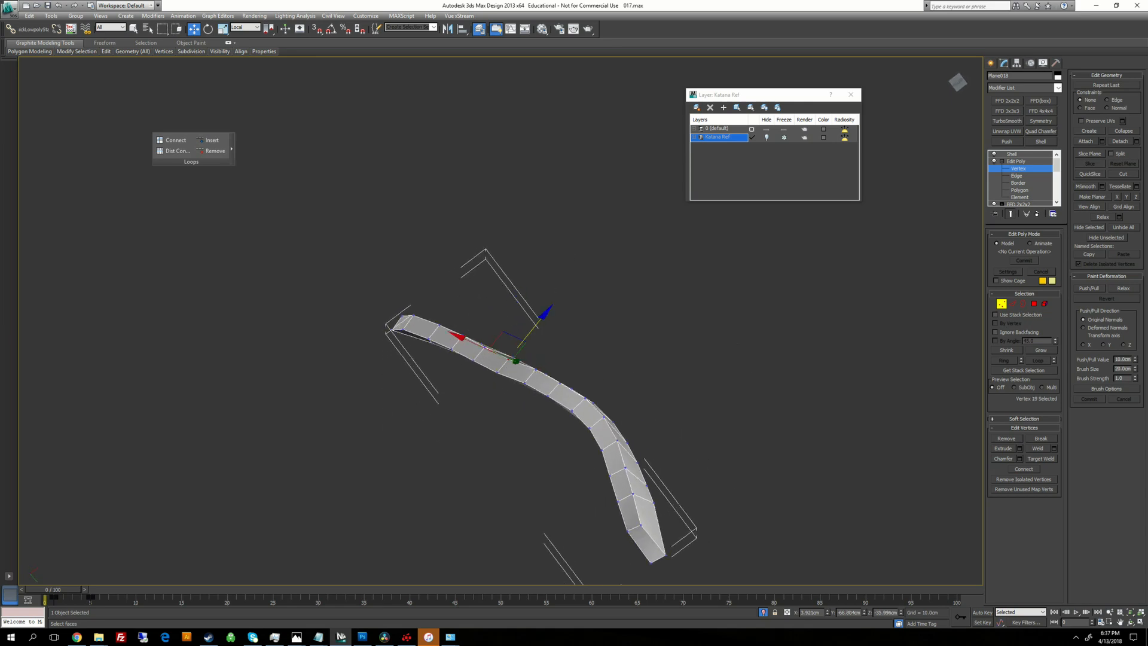
left_click_drag(507, 362, 493, 346)
left_click(491, 348)
Step: End isolation to show the whole knot again, leave the front band's vertex editing, and deselect it
middle_click_drag(620, 299, 526, 272, "alt")
right_click(552, 272)
left_click(579, 241)
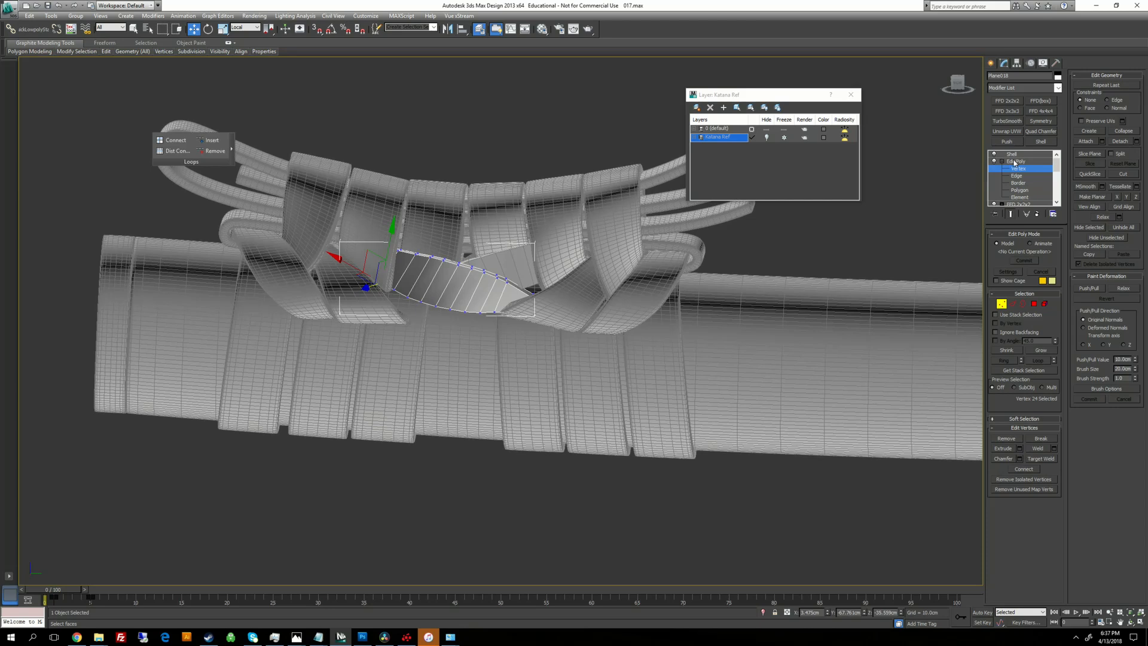
left_click(1014, 162)
left_click(1011, 154)
left_click(809, 233)
Step: Isolate the short inner band behind the front band, frame it, and enter vertex editing
left_click(509, 266)
right_click(759, 238)
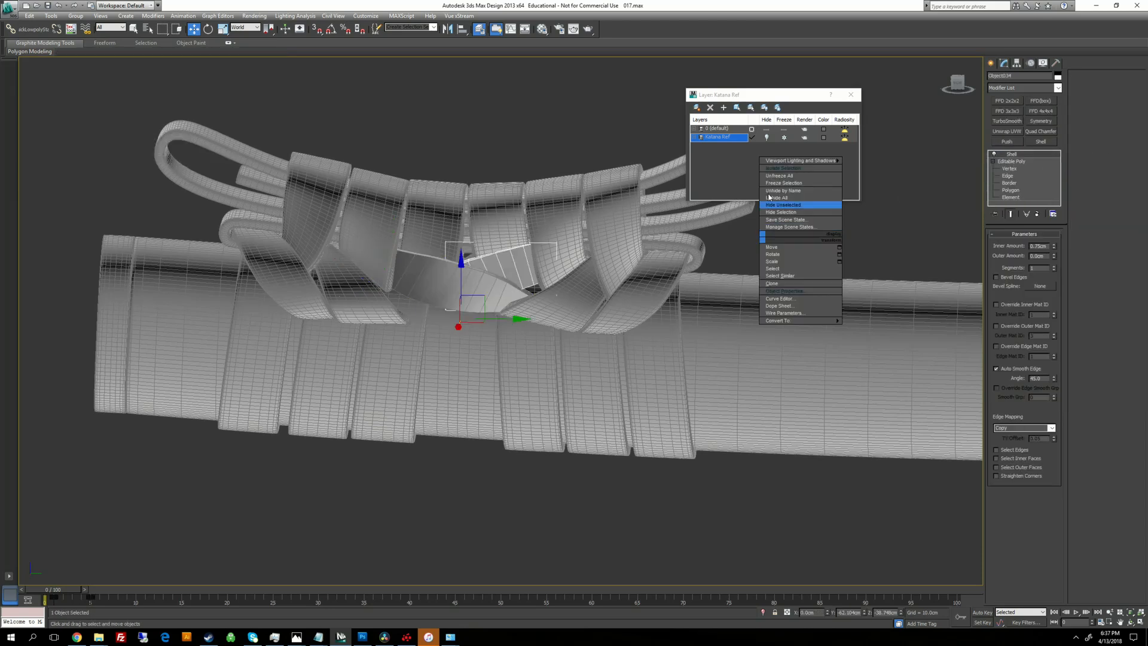
left_click(771, 204)
key("z")
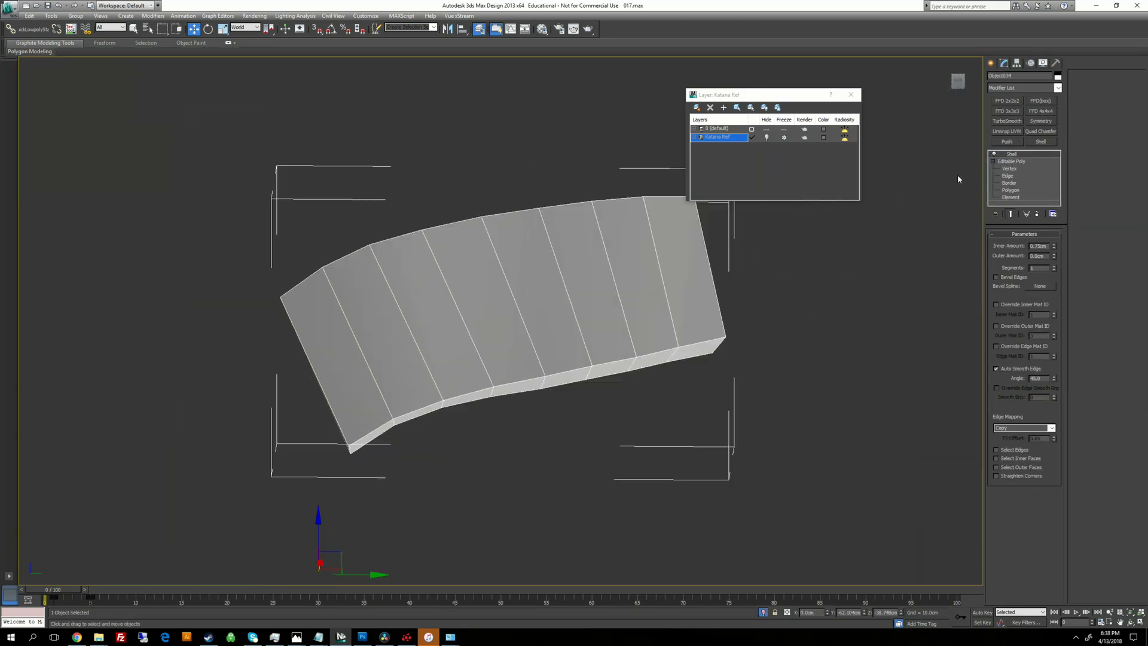
left_click(1009, 169)
Step: Move the inner band's lower corner vertex and its neighbouring lower-edge vertex to smooth the bottom contour
left_click(345, 435)
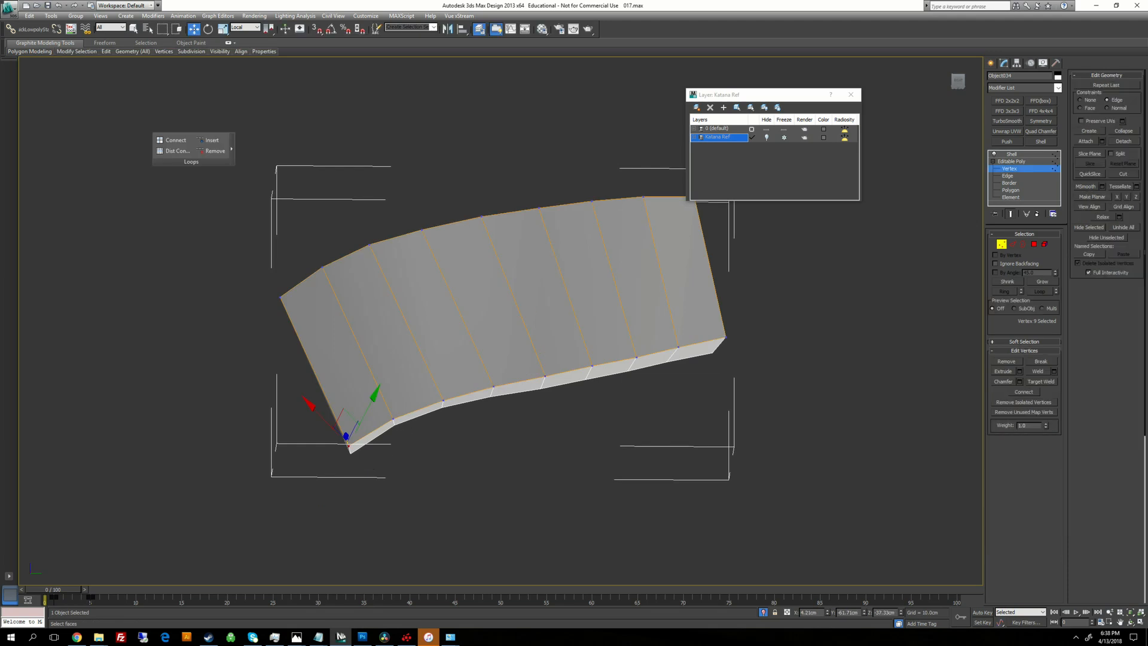
middle_click_drag(372, 458, 336, 493, "alt")
left_click_drag(328, 421, 315, 403)
left_click_drag(413, 446, 379, 409)
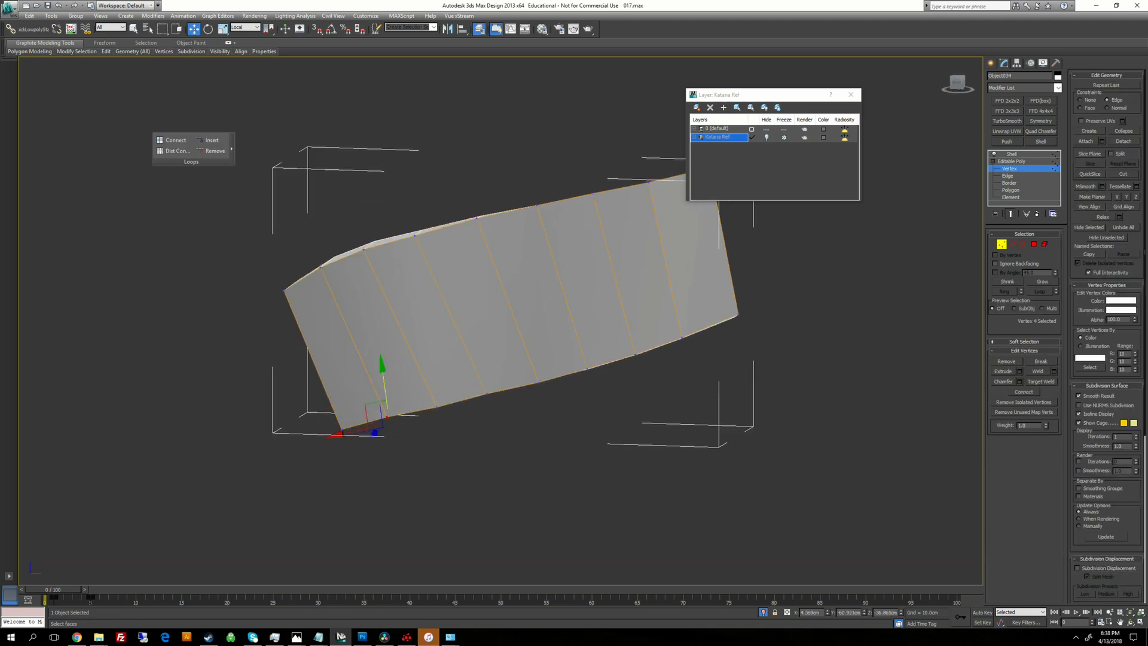
left_click(331, 411)
left_click_drag(324, 408, 321, 401)
Step: Adjust the upper-edge and lower-edge vertices around the inner band's middle to even out both contours
middle_click_drag(320, 402, 330, 256, "alt")
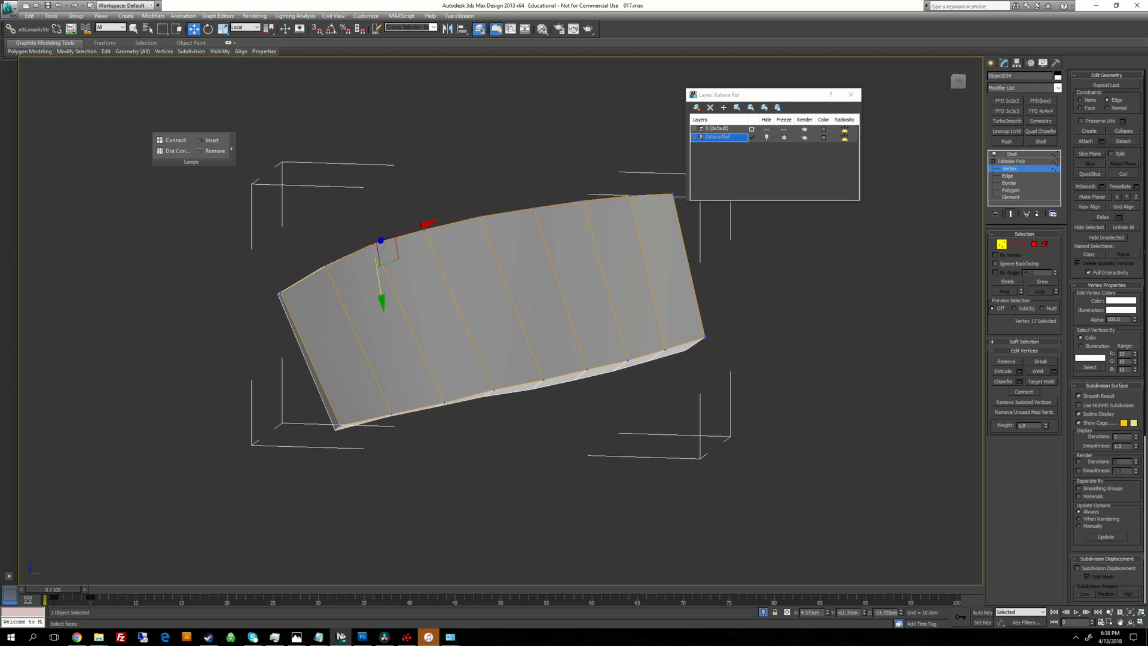
left_click(426, 203)
middle_click_drag(526, 293, 559, 333, "alt")
scroll(514, 299, "down", 2)
left_click(515, 372)
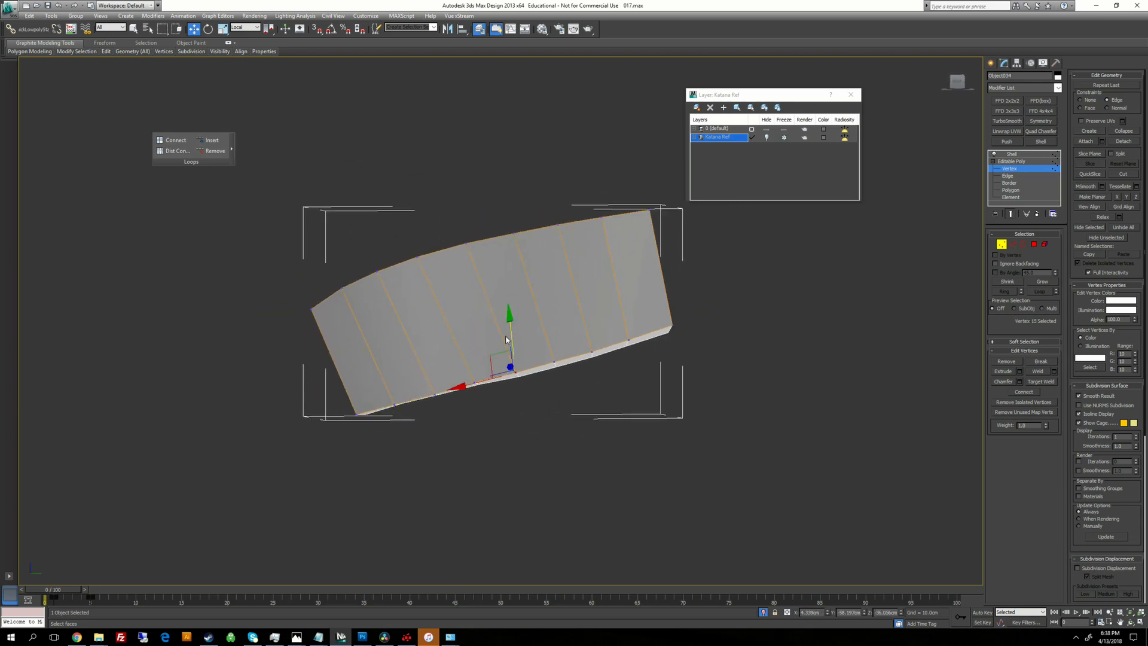
left_click(475, 245)
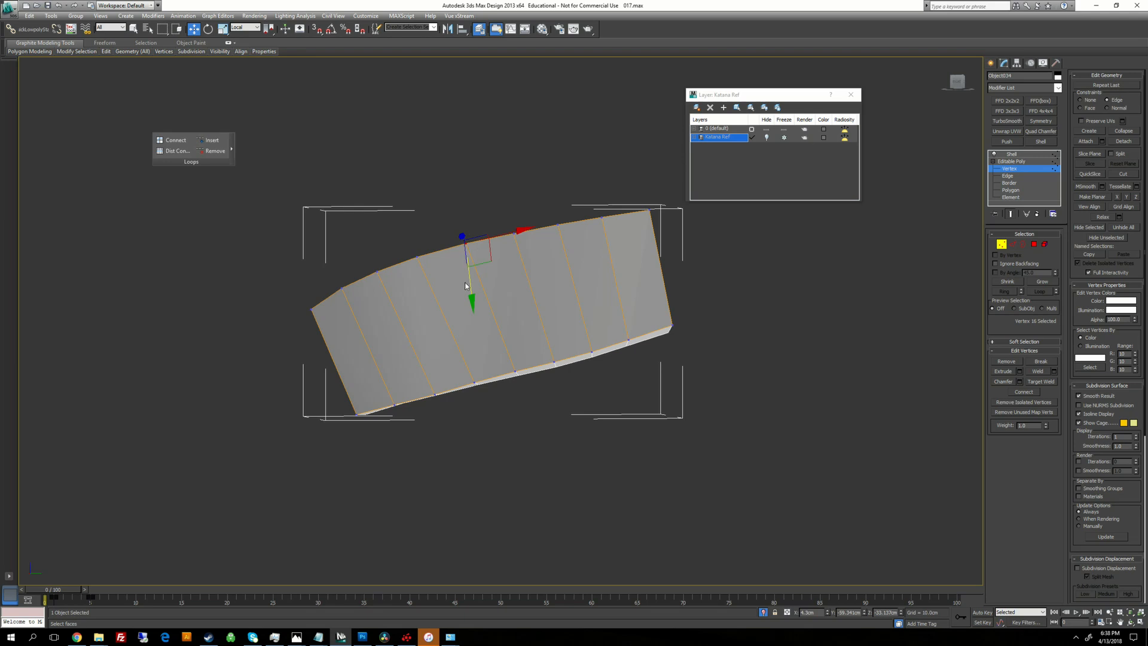
Step: Viewing the inner band edge-on, lower the two upper-edge vertices at the bend along local Z to round its arch
middle_click_drag(478, 248, 518, 246, "alt")
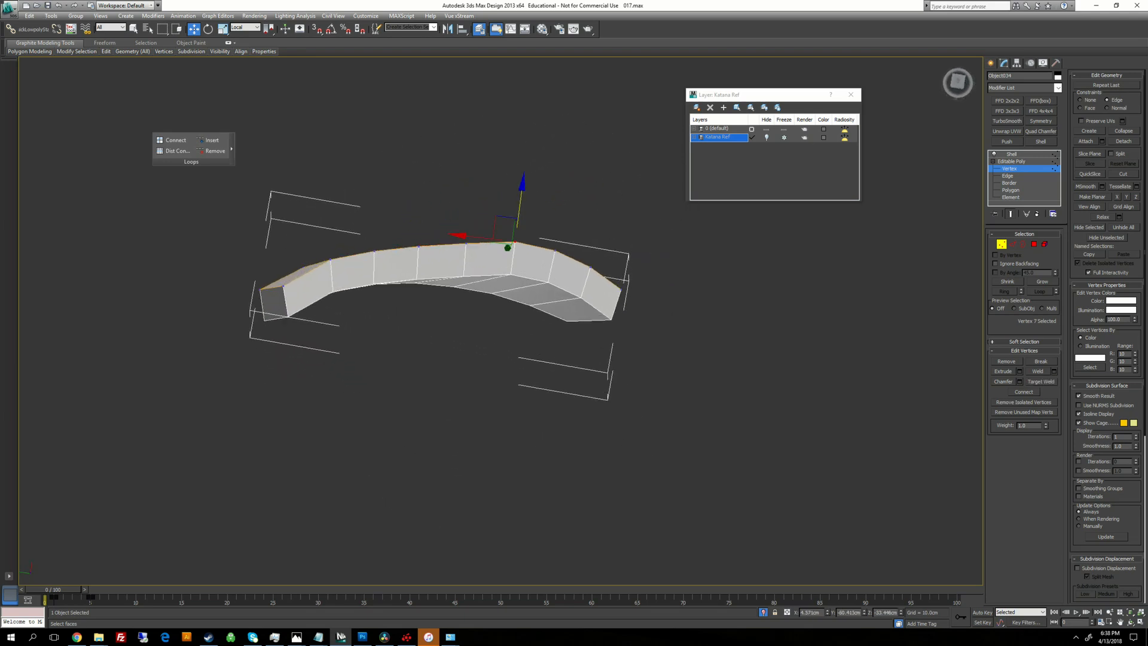
left_click_drag(520, 202, 519, 207)
left_click(559, 253)
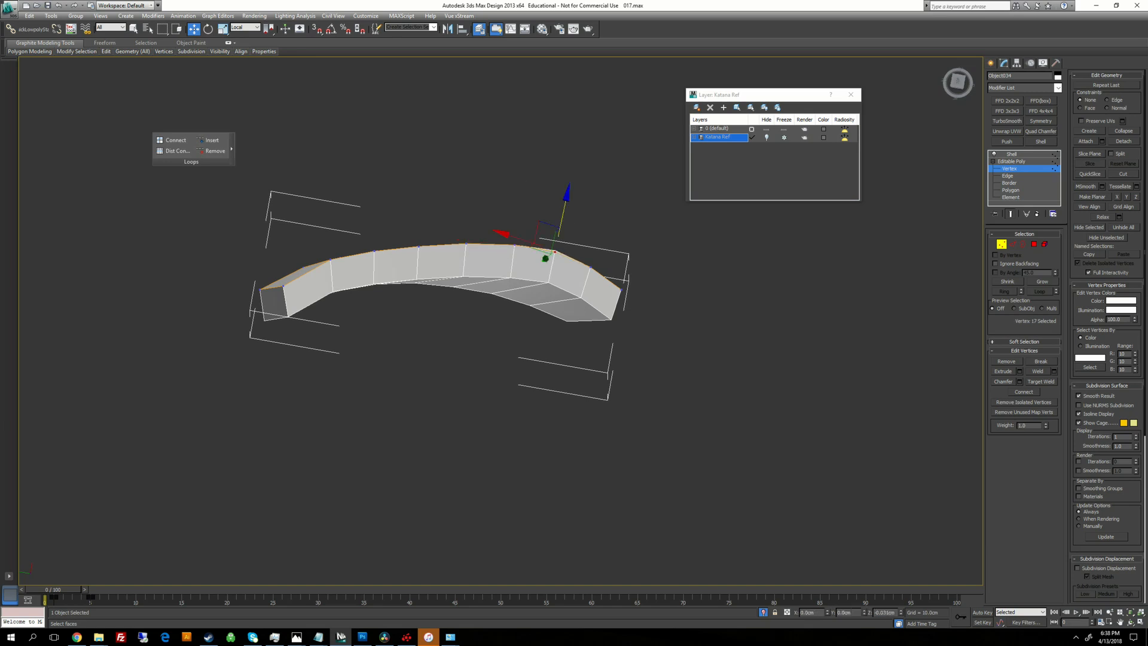
left_click_drag(564, 208, 564, 209)
Step: End isolation, check the inner band within the full knot, and return from vertex editing to its Shell modifier
mouse_move(564, 209)
middle_mouse_down("alt")
mouse_move(562, 190)
mouse_move(501, 156)
mouse_move(556, 192)
middle_mouse_up("alt")
right_click(556, 192)
left_click(567, 119)
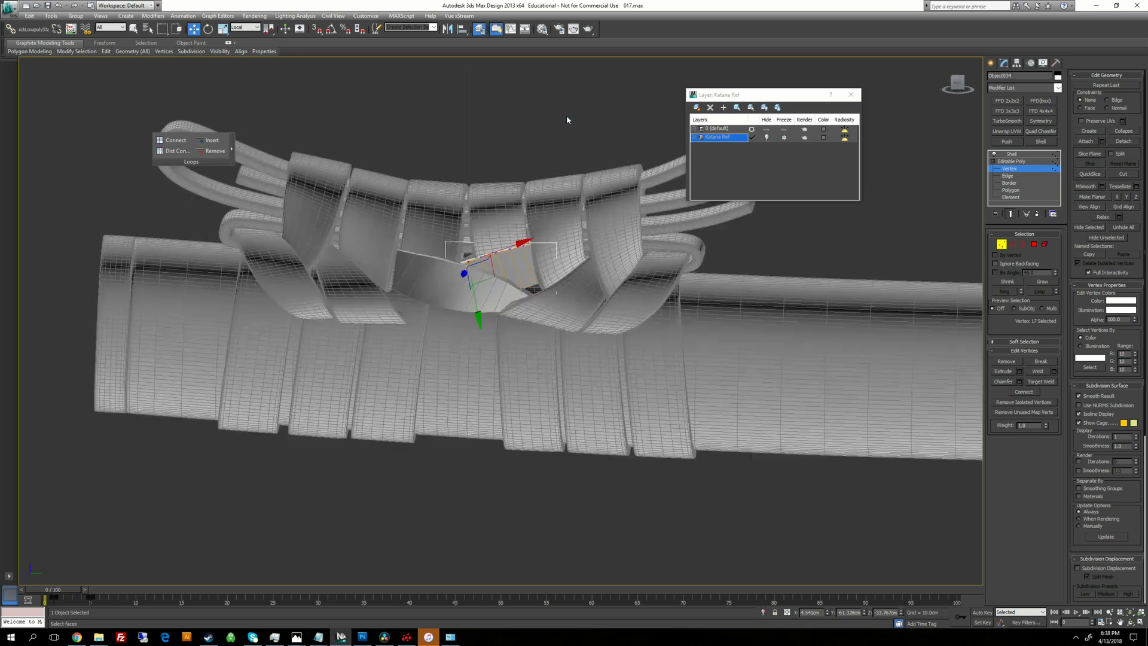
middle_click_drag(566, 119, 771, 486, "alt")
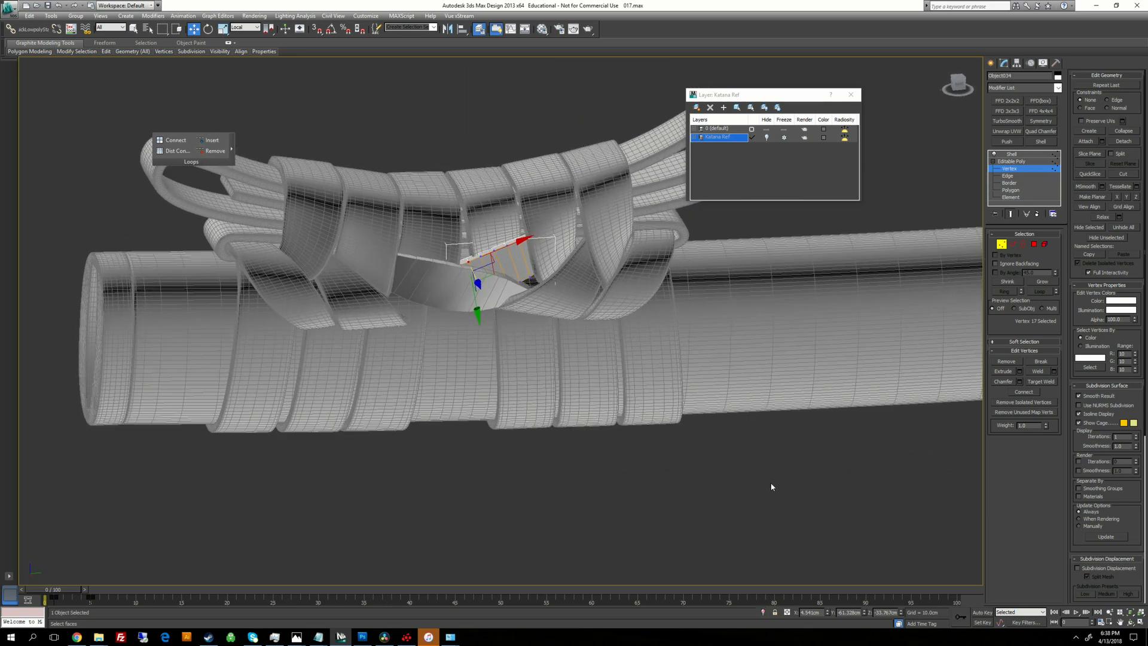
left_click(771, 486)
left_click(1019, 156)
left_click(718, 464)
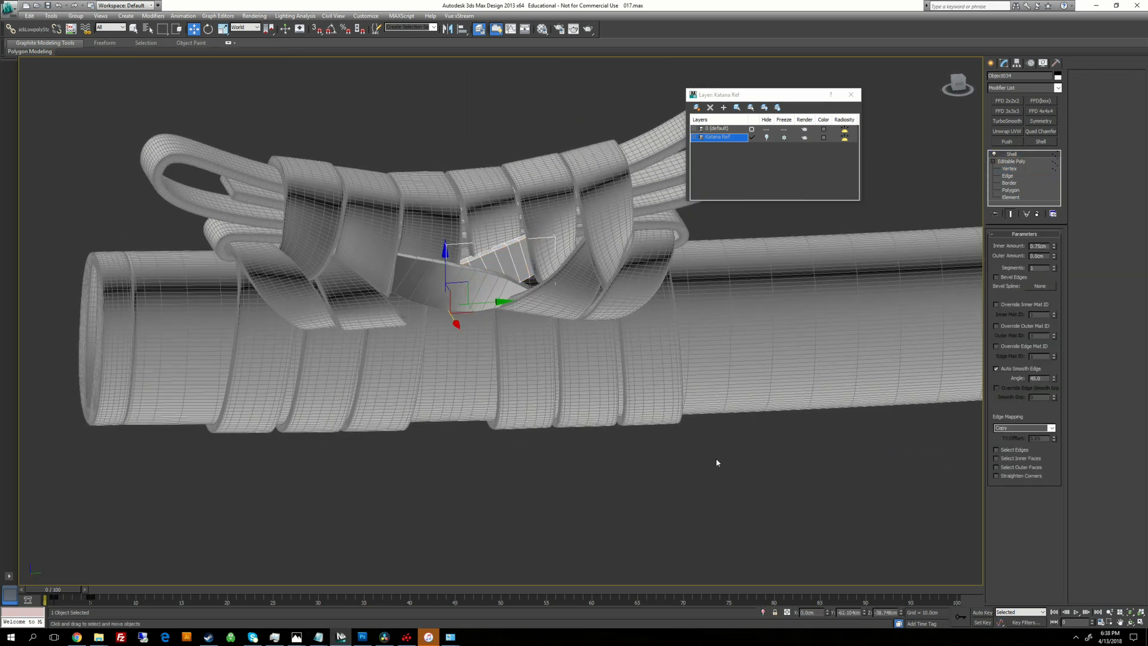
left_click(456, 293)
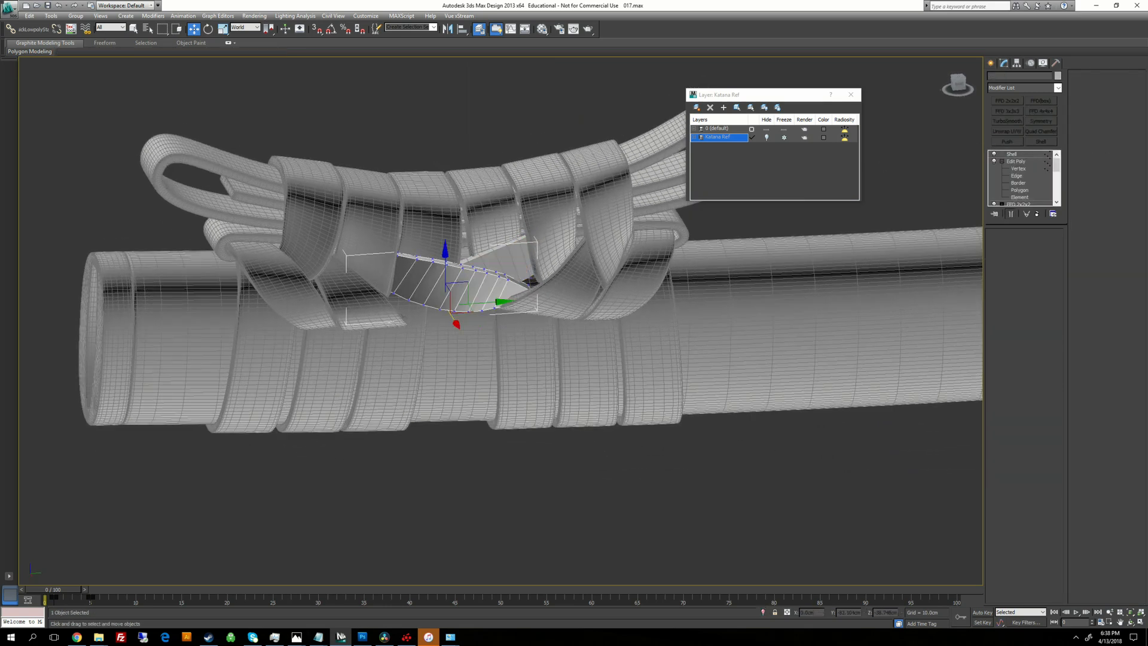
right_click(1018, 157)
left_click(1043, 200)
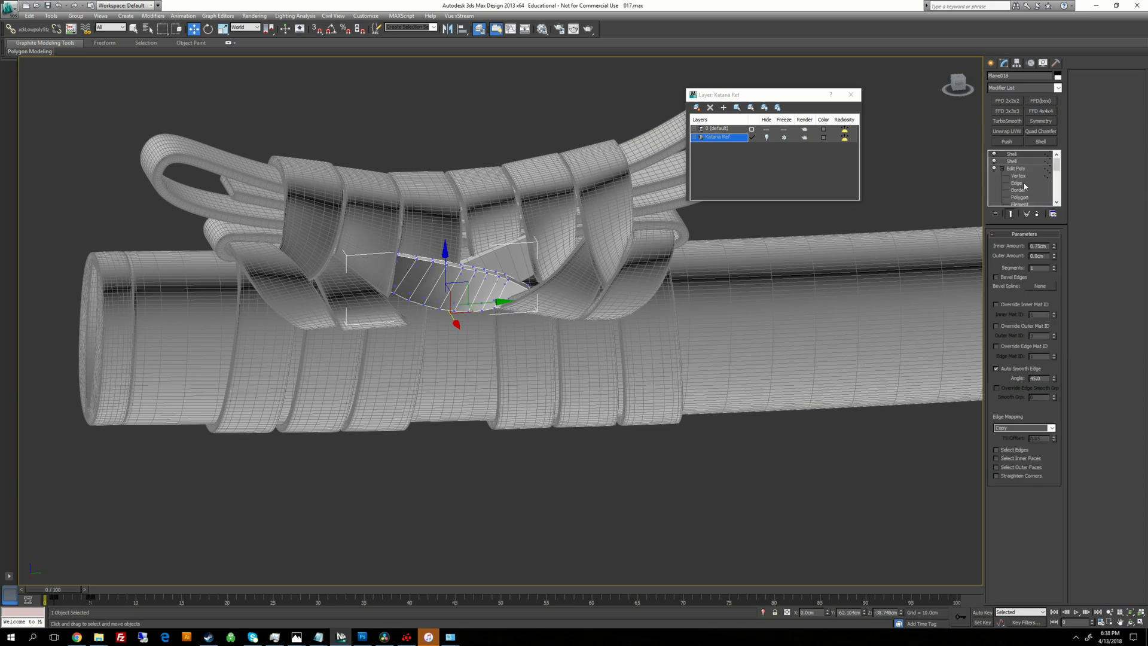
left_click(1037, 214)
Step: Copy the TurboSmooth modifier from the finished crossing band next to the front band's tip
left_click(569, 294)
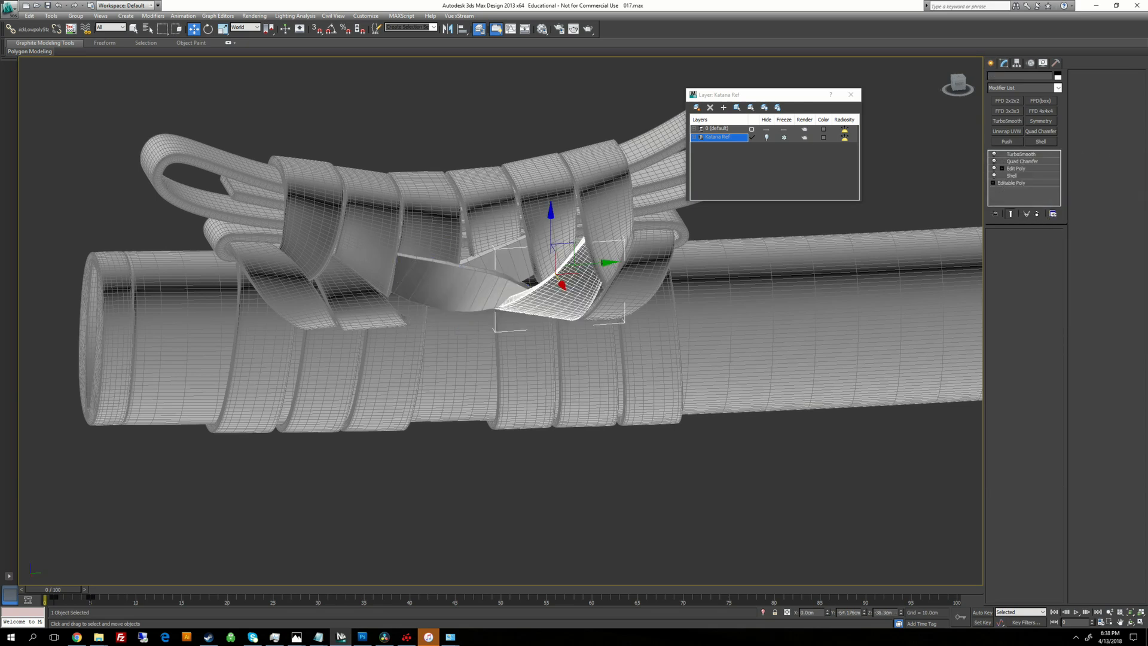
right_click(1026, 155)
left_click(1047, 193)
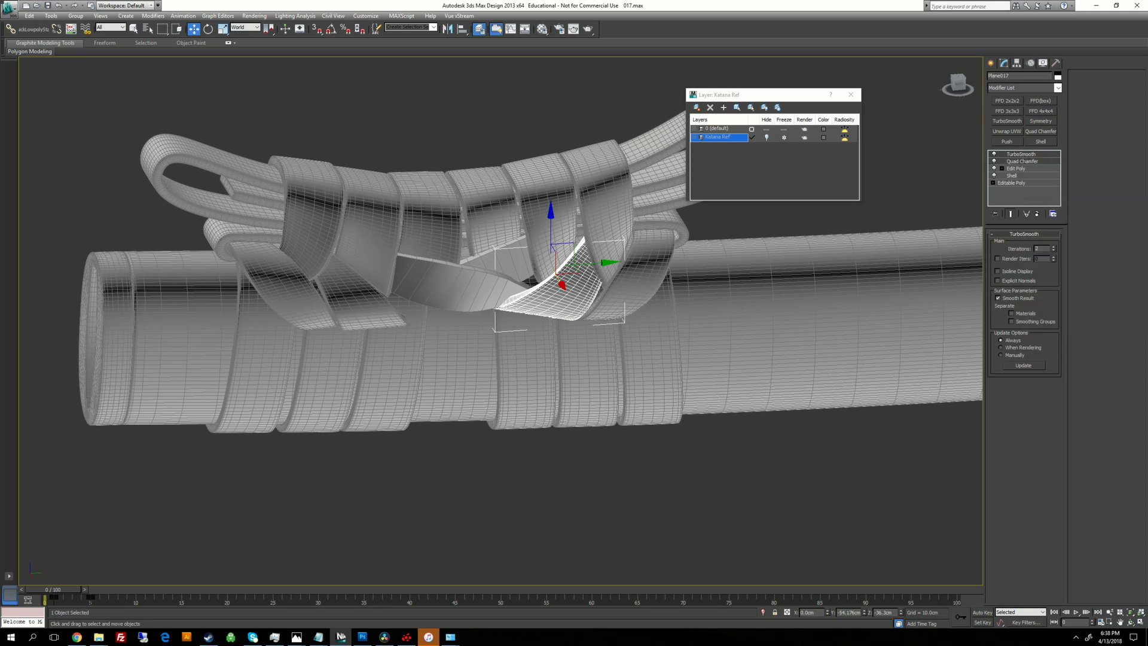
Step: Paste the copied Quad Chamfer and TurboSmooth modifiers above the Shell of the knot's front band
left_click(730, 414)
left_click(467, 263)
right_click(1026, 155)
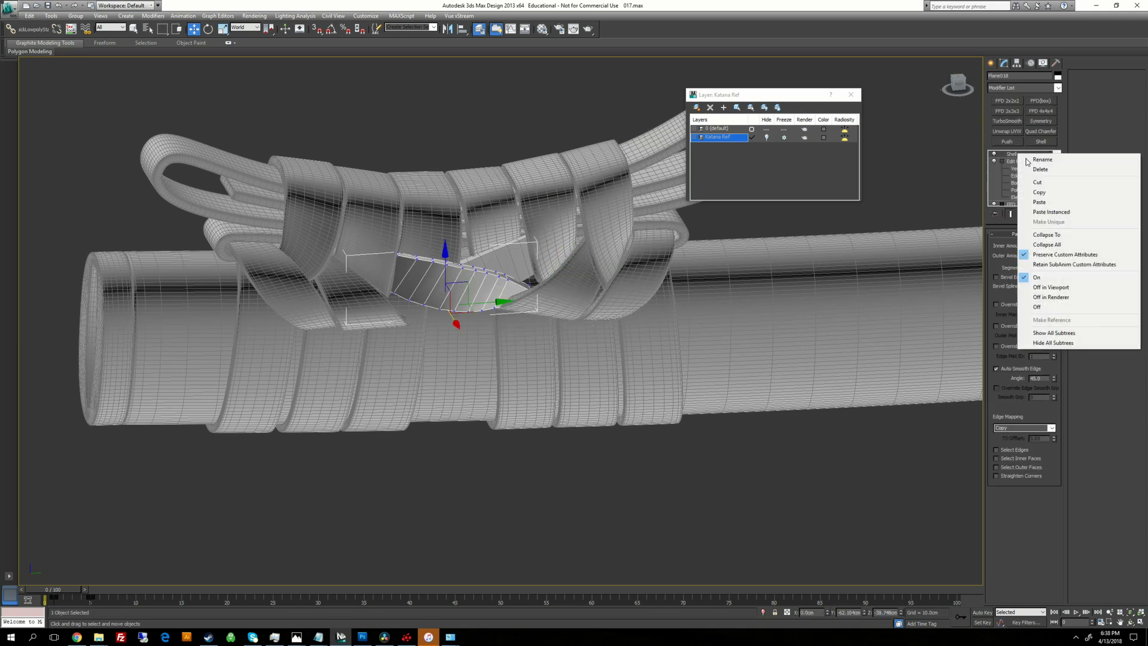
left_click(1039, 202)
left_click(831, 445)
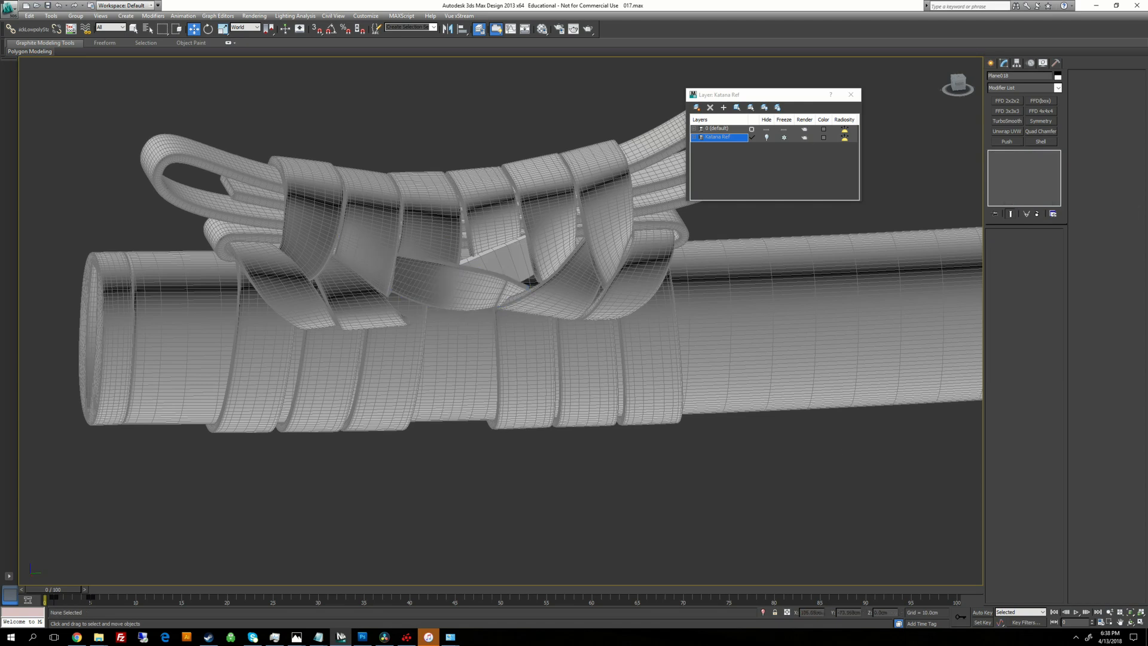
Step: Give the inner band behind it the same copied Quad Chamfer and TurboSmooth modifiers above its Shell
left_click(496, 255)
right_click(1018, 155)
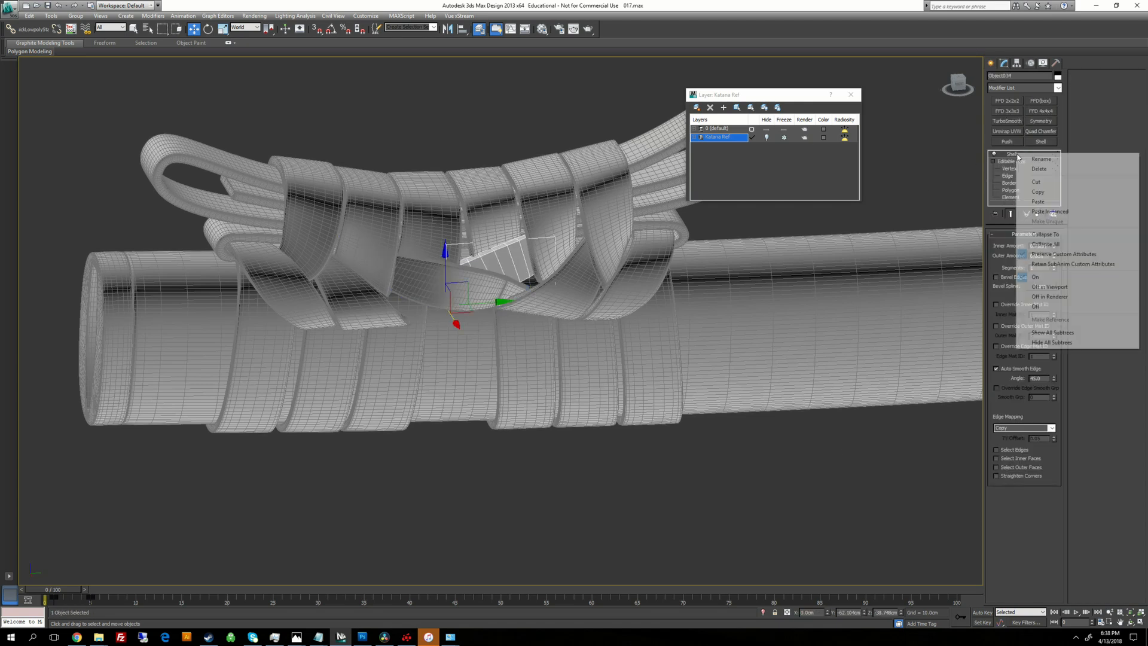
left_click(1043, 204)
left_click(827, 443)
middle_click_drag(801, 419, 821, 485)
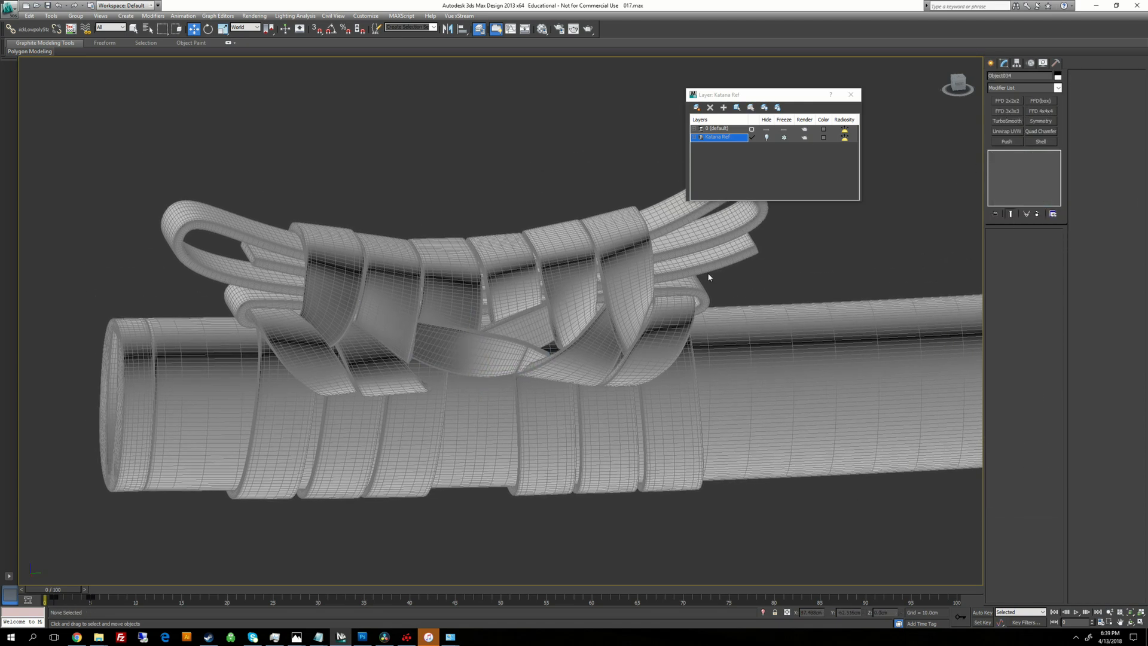
Step: Isolate the front band and add an Edit Poly modifier between its Shell and Quad Chamfer
scroll(821, 485, "up", 3)
left_click(474, 366)
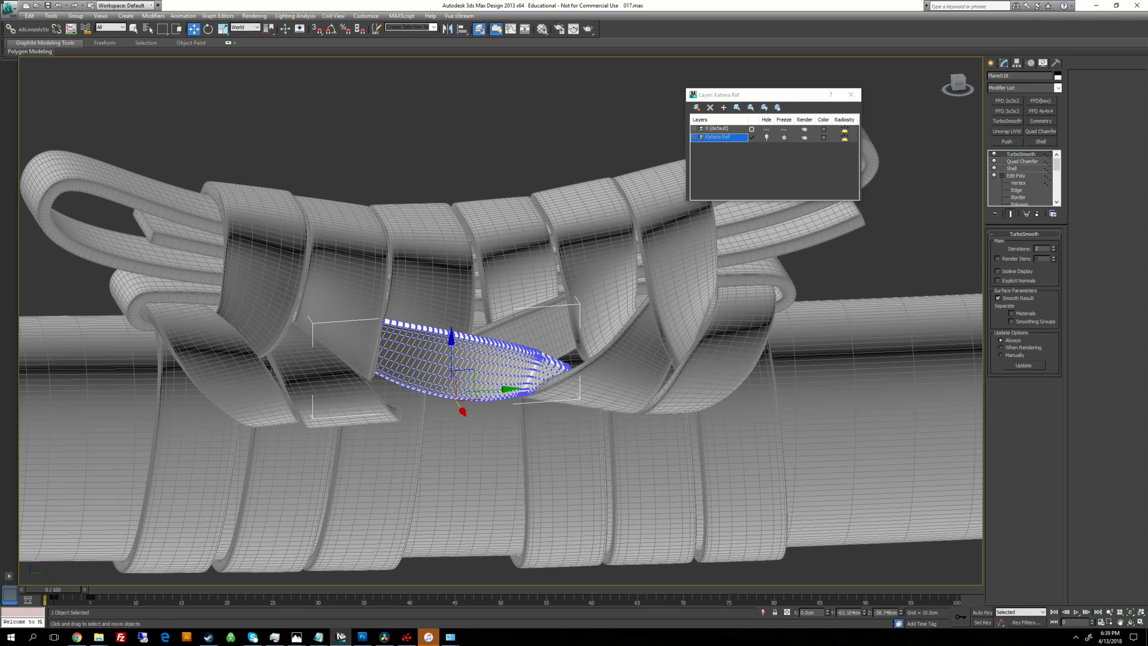
mouse_move(479, 371)
middle_mouse_down("alt")
mouse_move(460, 398)
mouse_move(335, 437)
mouse_move(425, 394)
mouse_move(475, 323)
mouse_move(478, 359)
middle_mouse_up("alt")
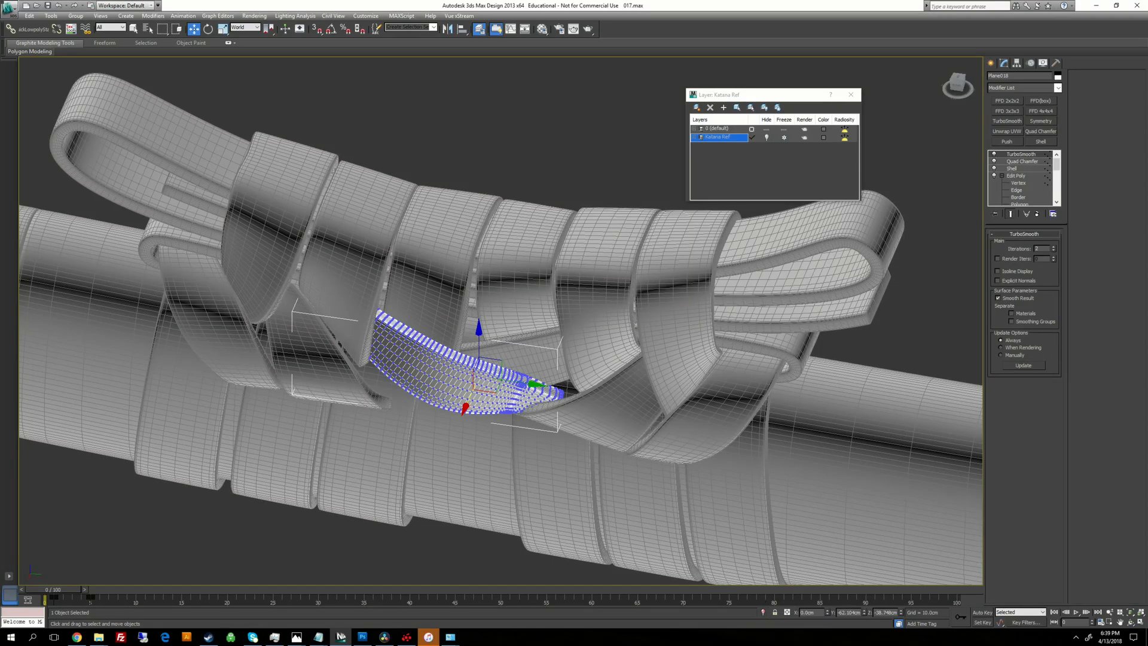
middle_click_drag(478, 370, 475, 347, "alt")
left_click(763, 612)
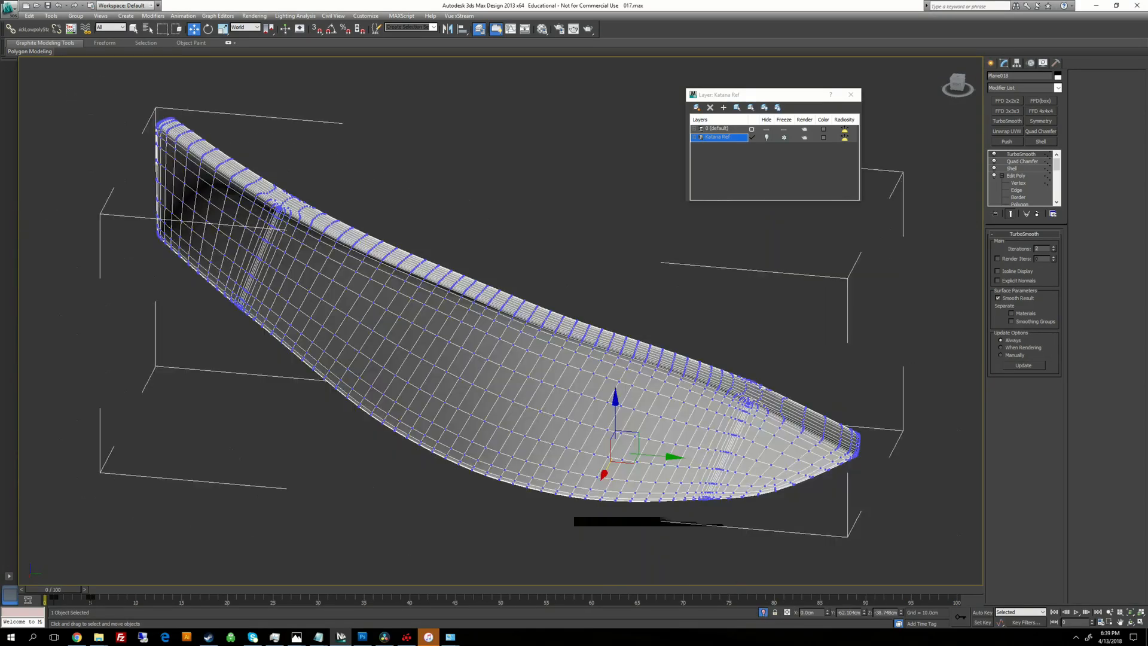
middle_click_drag(620, 436, 674, 273, "alt")
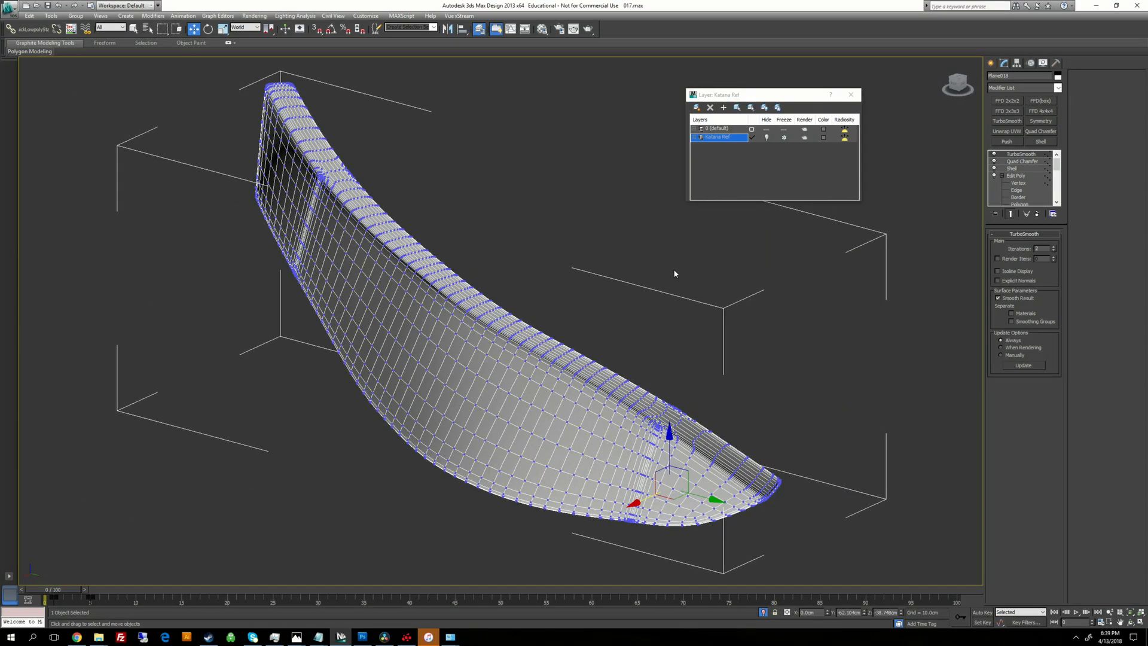
left_click(1023, 169)
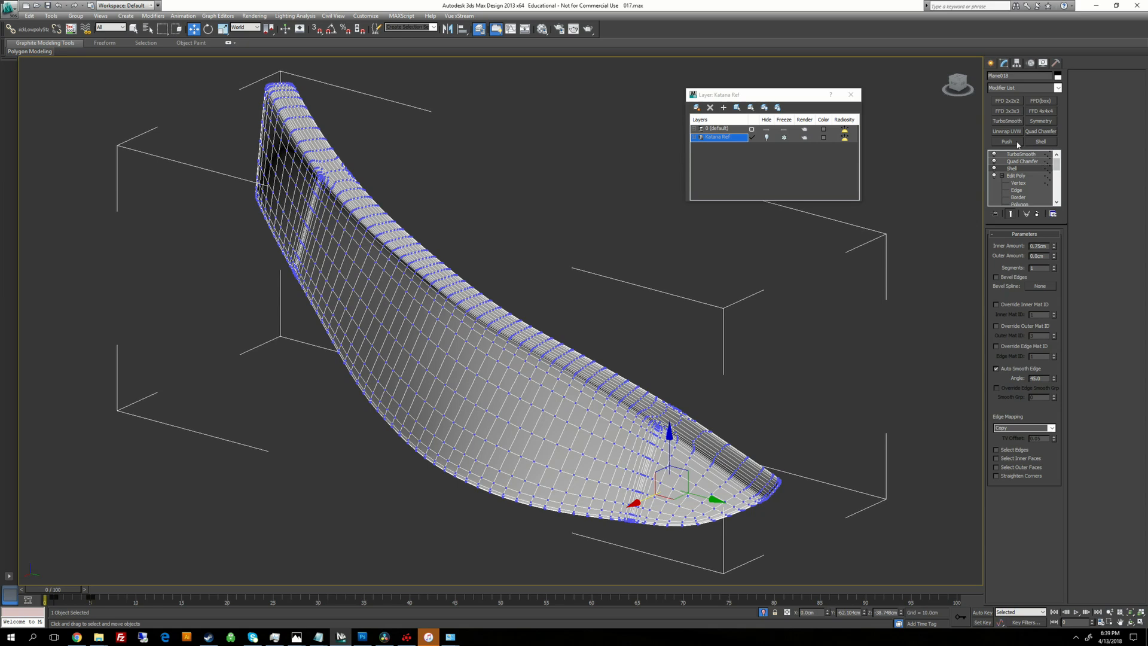
left_click(1015, 88)
scroll(1017, 113, "down", 7)
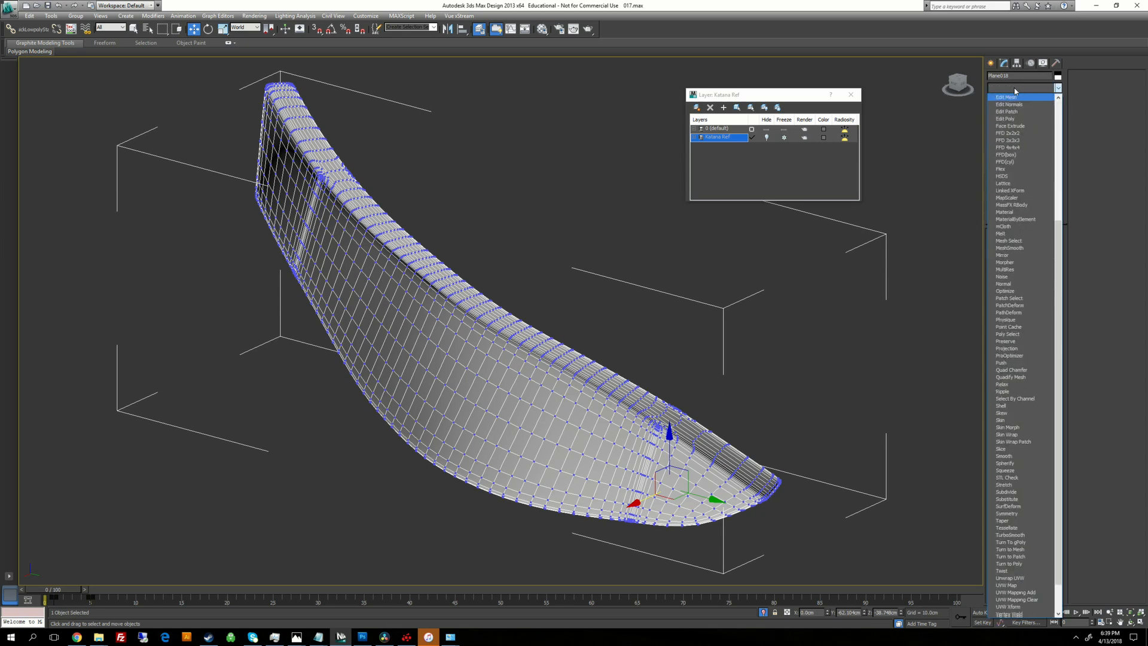
left_click(1017, 122)
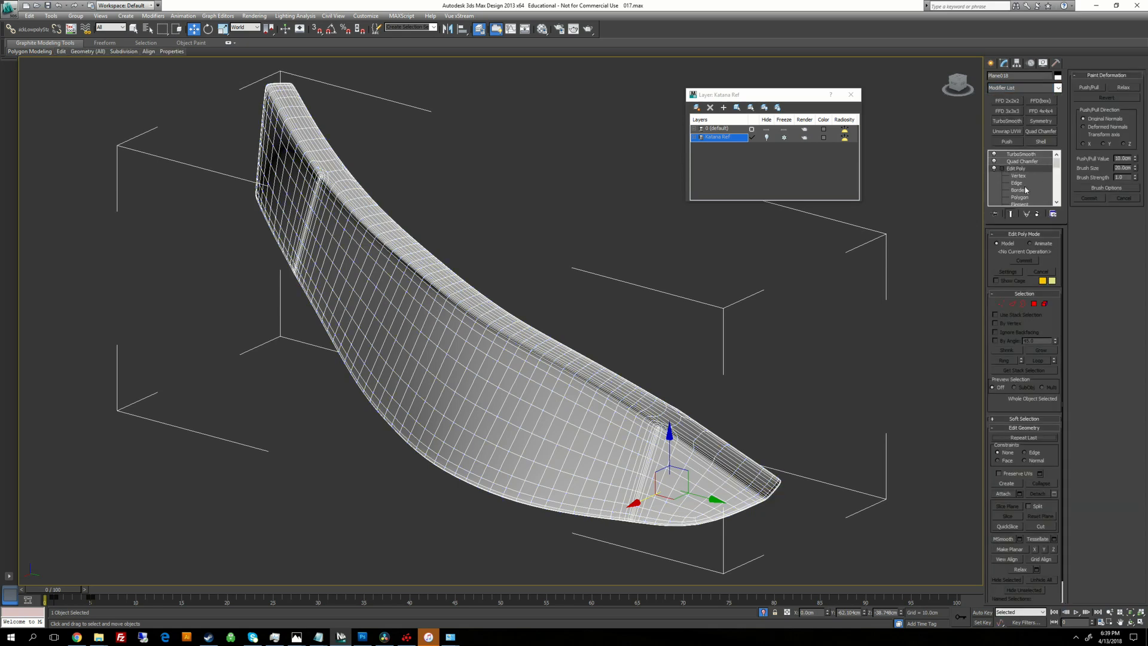
Step: With Quad Chamfer and TurboSmooth switched off, select the front band's broad face loop without its end caps and auto-smooth those polygons
left_click(1021, 199)
middle_click_drag(622, 296, 664, 311, "alt")
left_click(994, 155)
left_click(531, 342)
left_click(563, 345, "shift")
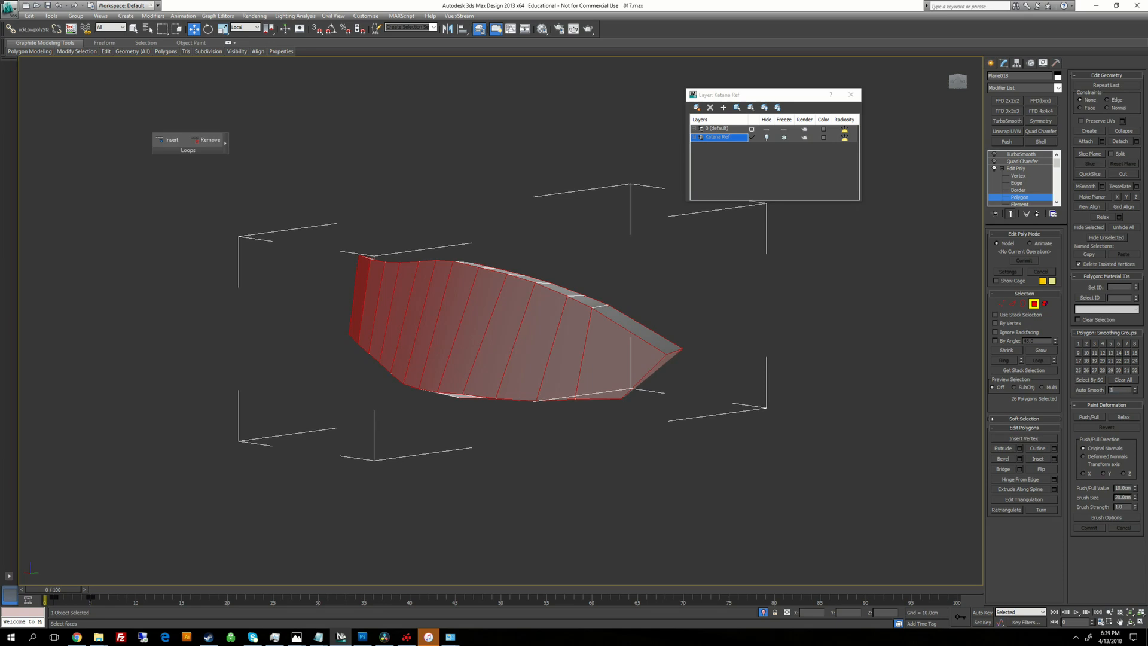
key("Return")
middle_click_drag(604, 335, 574, 287, "alt")
left_click(478, 287)
left_click(496, 287, "shift")
middle_click_drag(418, 281, 502, 293, "alt")
left_click(353, 244, "alt")
Step: Select the front band's narrow upper and lower rim polygons, excluding both end caps, and auto-smooth them separately
left_click(508, 288)
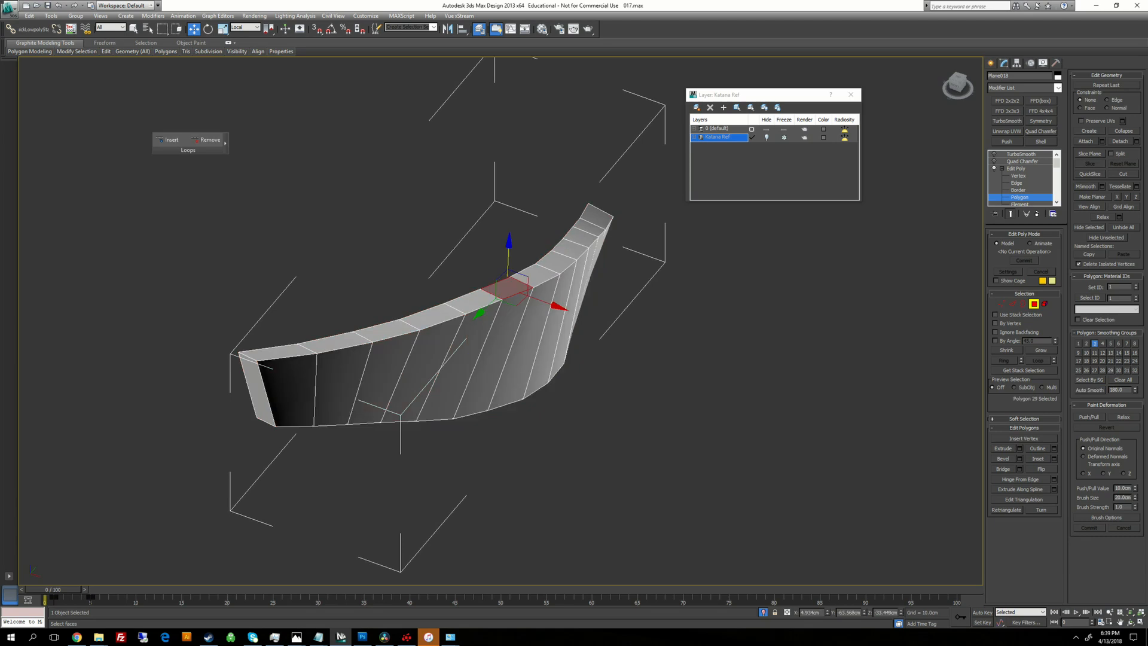
left_click(533, 277, "shift")
left_click(257, 390, "alt")
middle_click_drag(574, 347, 383, 340, "alt")
left_click(573, 296, "alt")
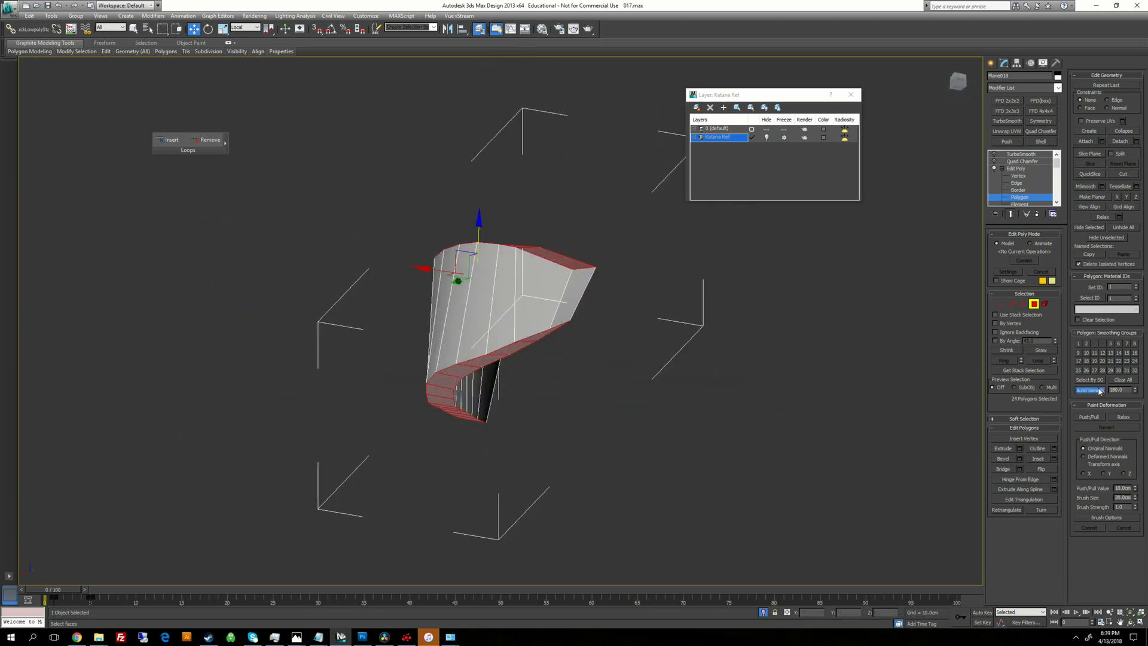
Step: Select the two end-cap polygons of the front band and auto-smooth them as their own smoothing group
middle_click_drag(628, 332, 597, 328, "alt")
left_click(533, 284)
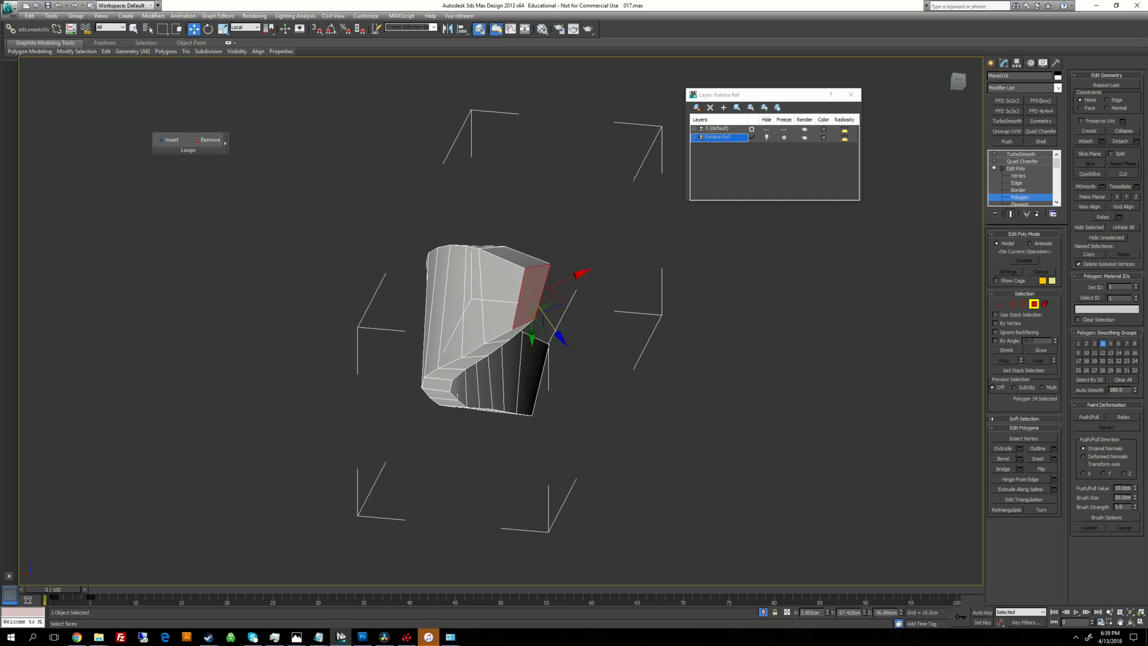
middle_click_drag(538, 287, 754, 302, "alt")
left_click(381, 216, "ctrl")
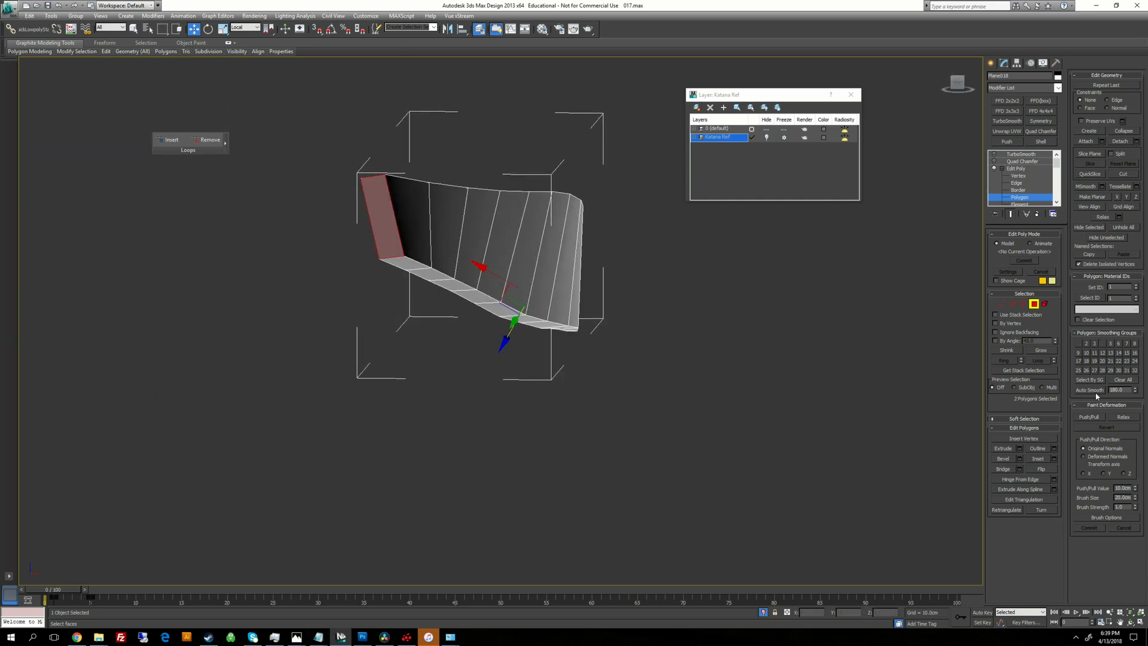
middle_click_drag(388, 224, 335, 239, "alt")
Step: Leave polygon editing, switch the front band's Quad Chamfer and TurboSmooth back on, and end isolation
left_click(1015, 168)
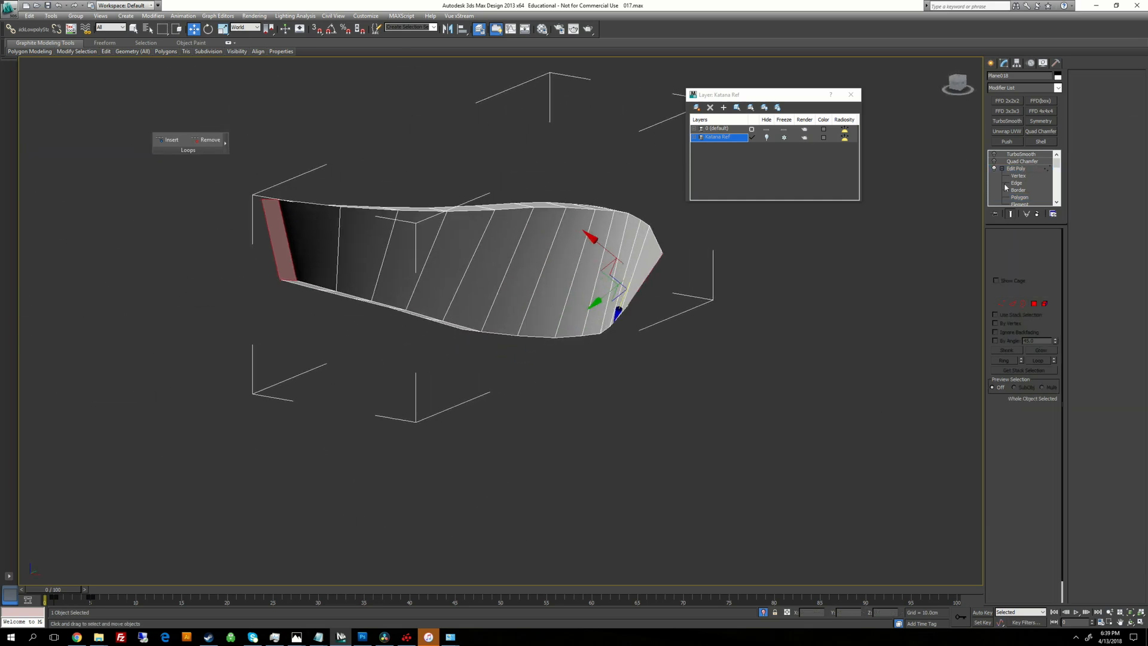
middle_click_drag(574, 311, 454, 305, "alt")
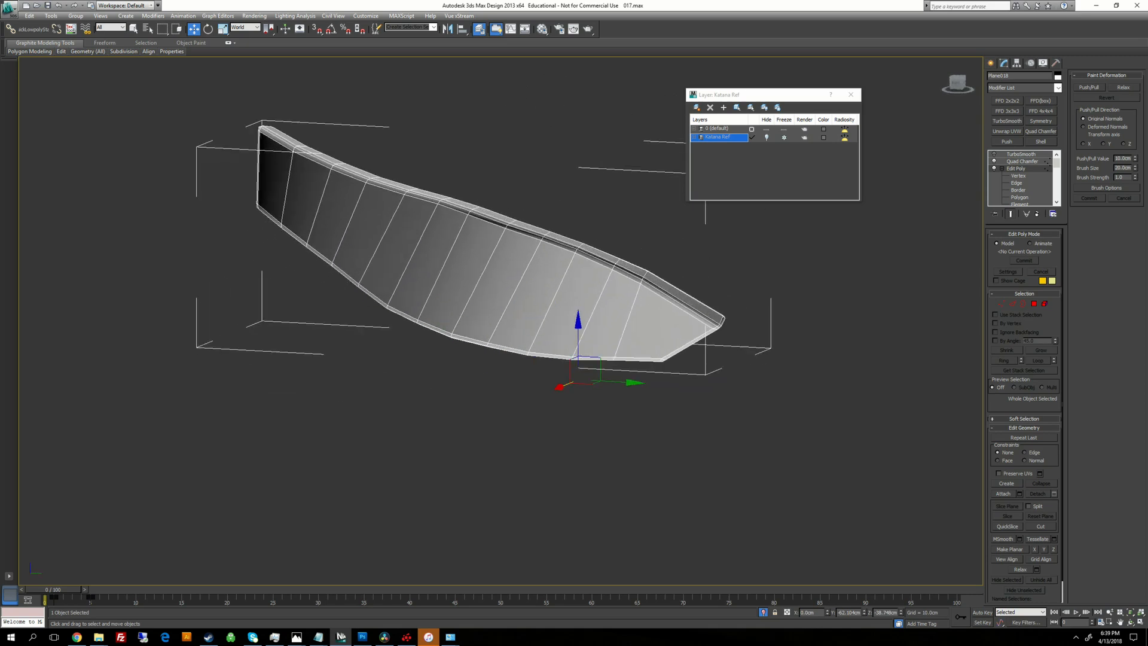
left_click(1028, 155)
middle_click_drag(781, 247, 584, 172, "alt")
right_click(608, 217)
left_click(625, 149)
Step: Isolate the inner band and add an Edit Poly modifier directly above its Shell
key("ctrl+a")
right_click(585, 172)
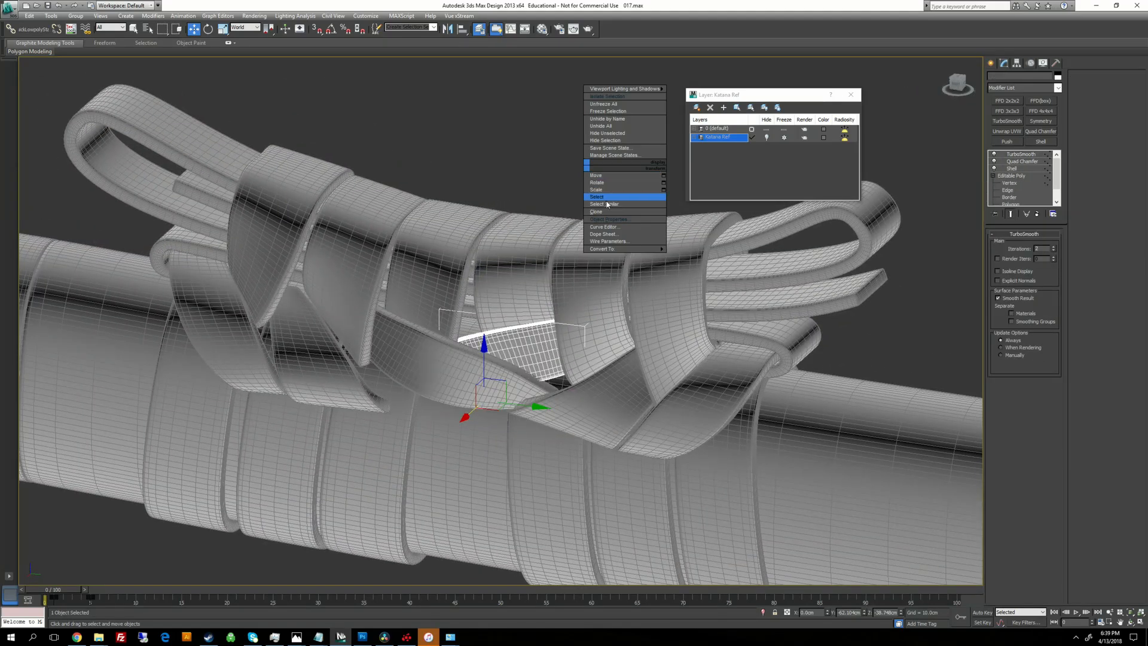
left_click(610, 97)
middle_click_drag(862, 189, 855, 214, "alt")
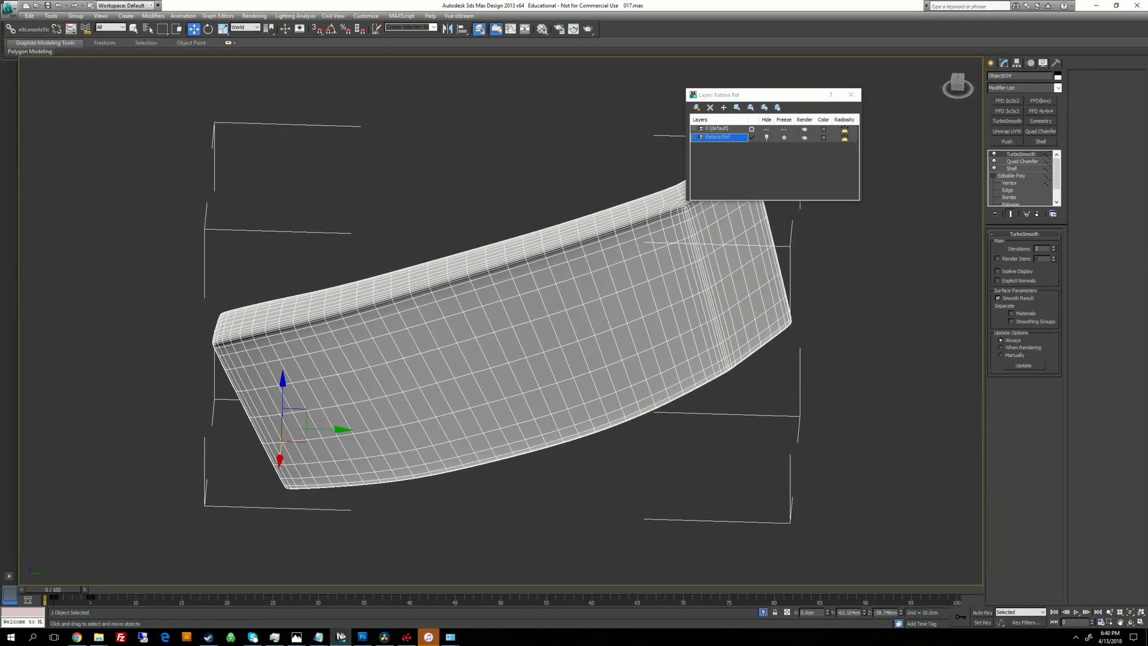
scroll(855, 214, "down", 2)
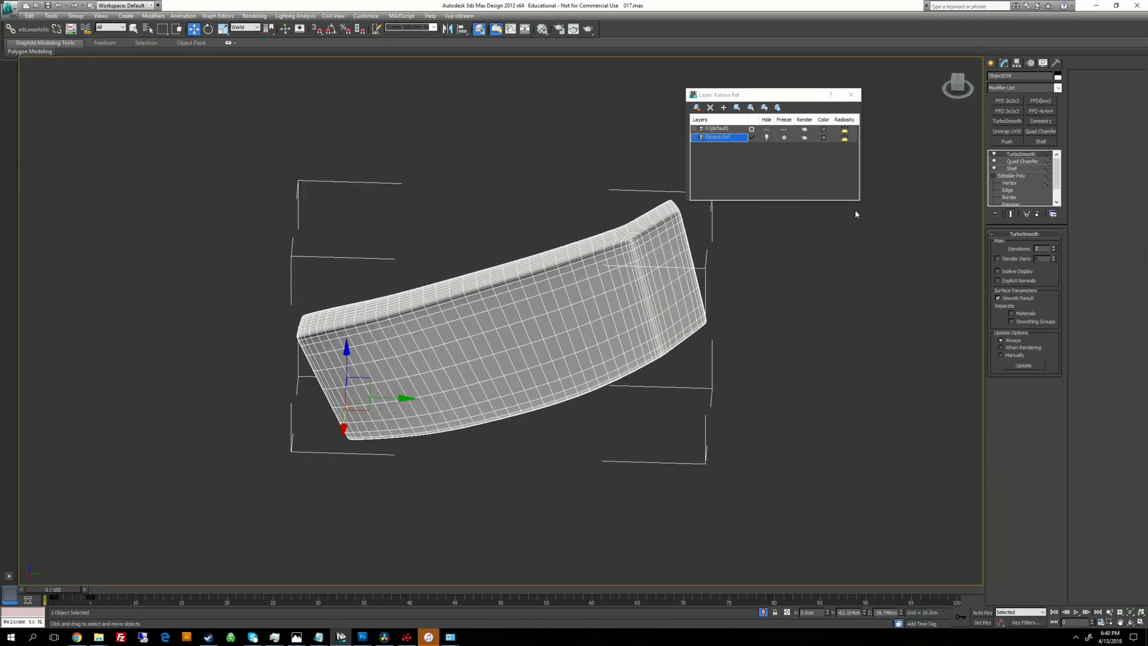
left_click(1013, 169)
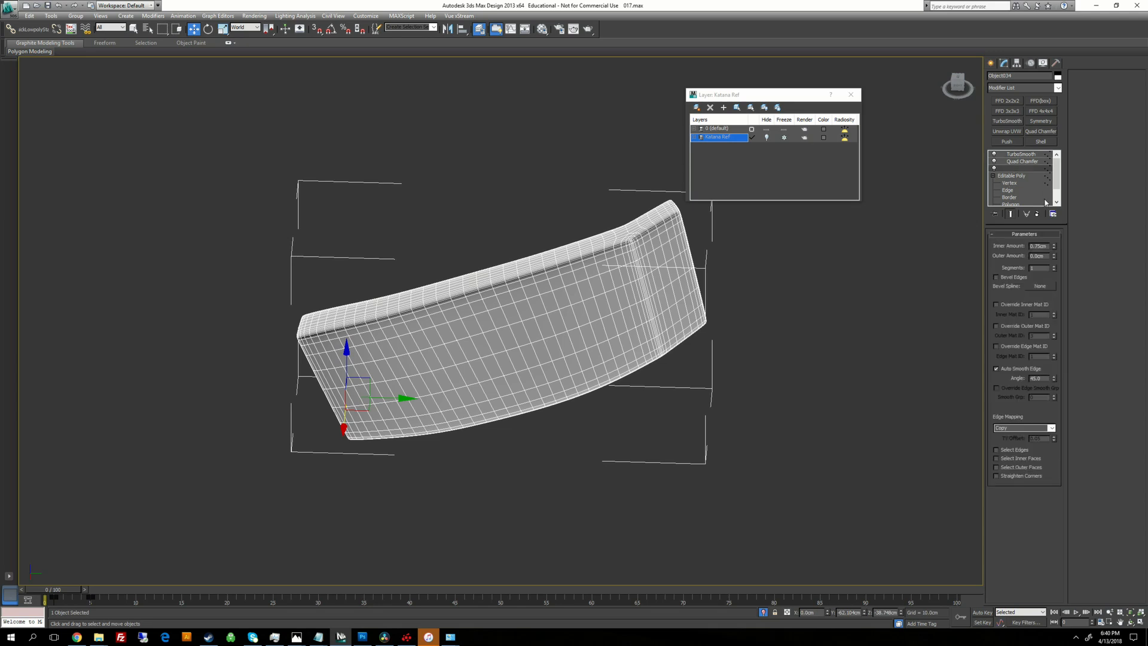
left_click(1019, 90)
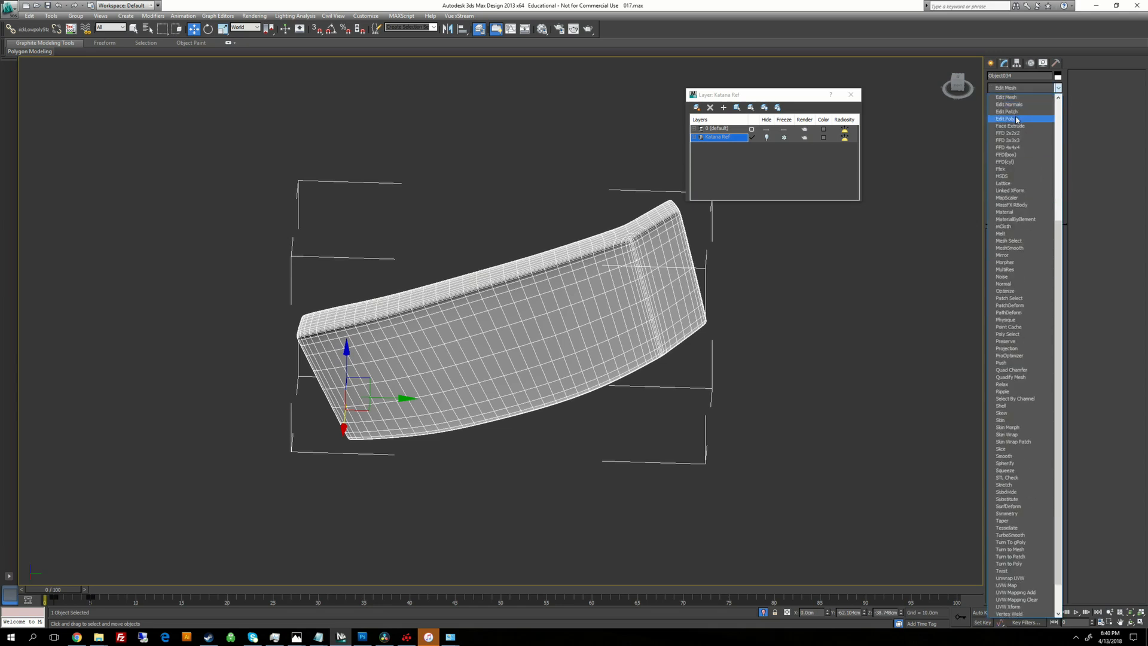
left_click(1018, 138)
left_click(1004, 170)
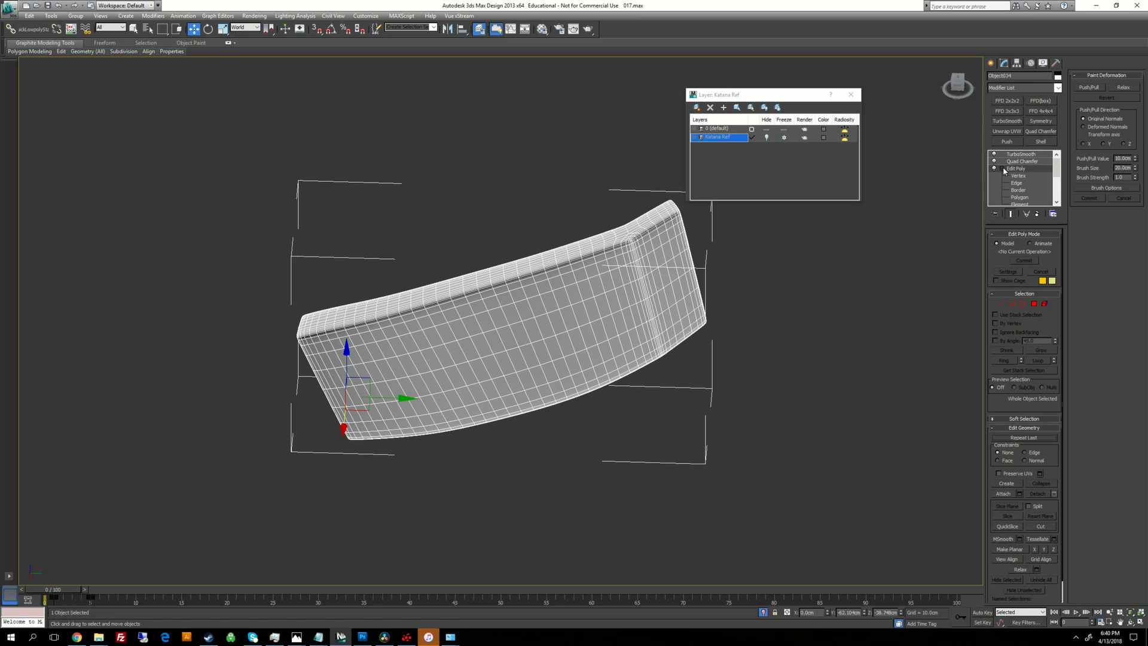
Step: With its smoothing modifiers switched off, auto-smooth the inner band's broad front and back polygons, excluding both end caps
left_click(1019, 198)
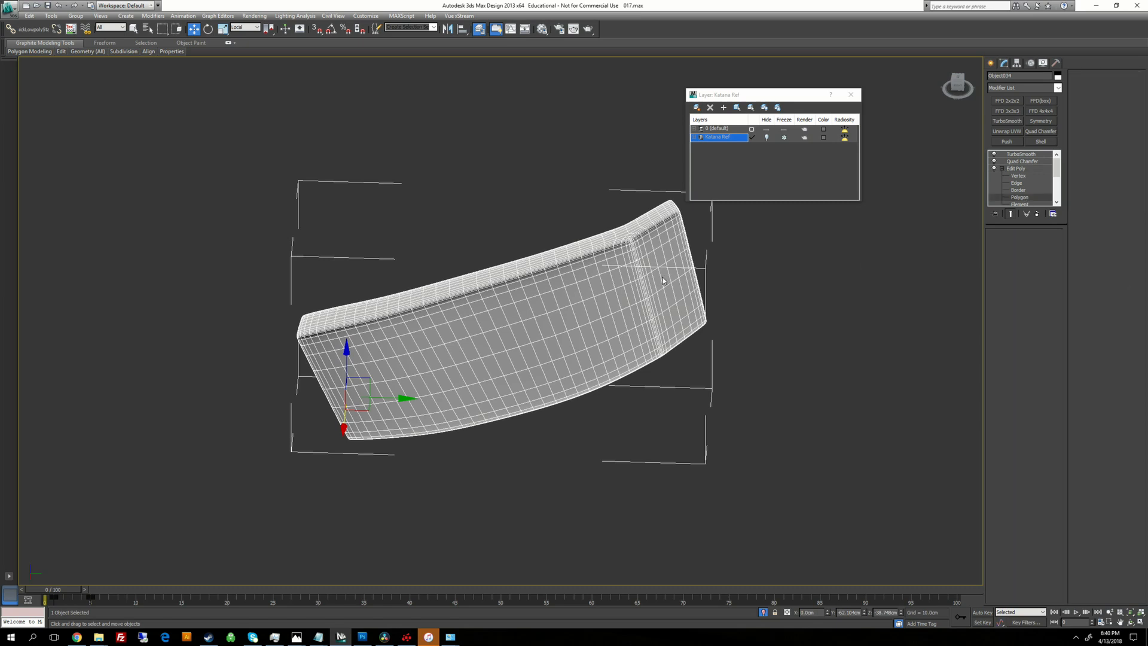
left_click(994, 154)
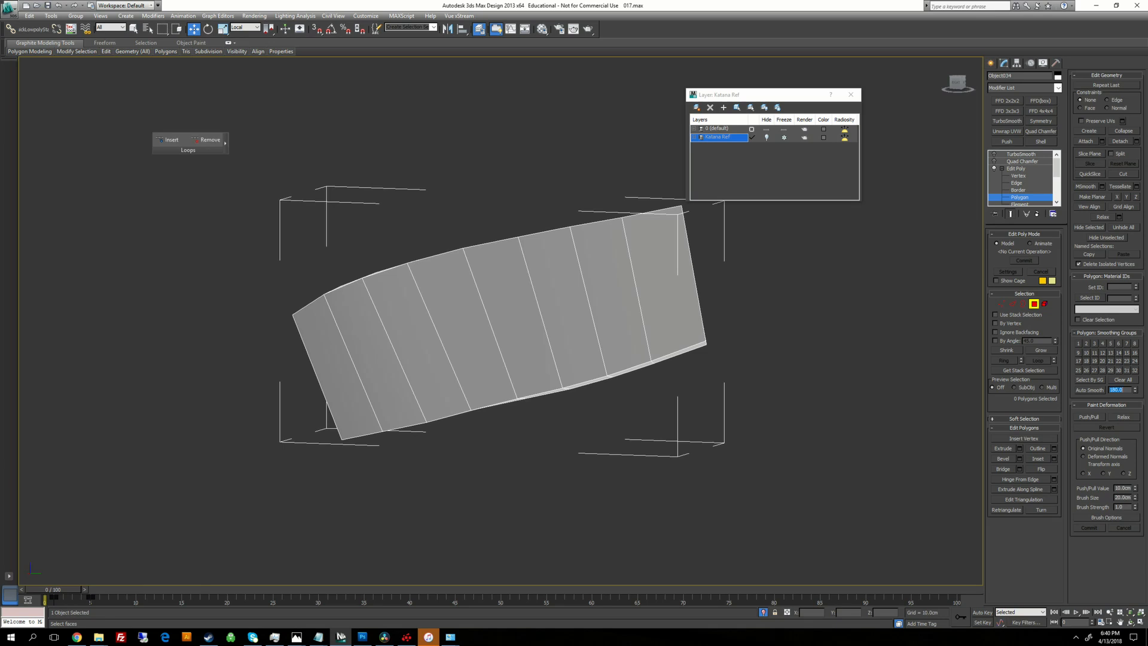
left_click(664, 287)
left_click(603, 296, "shift")
middle_click_drag(603, 305, 418, 311, "alt")
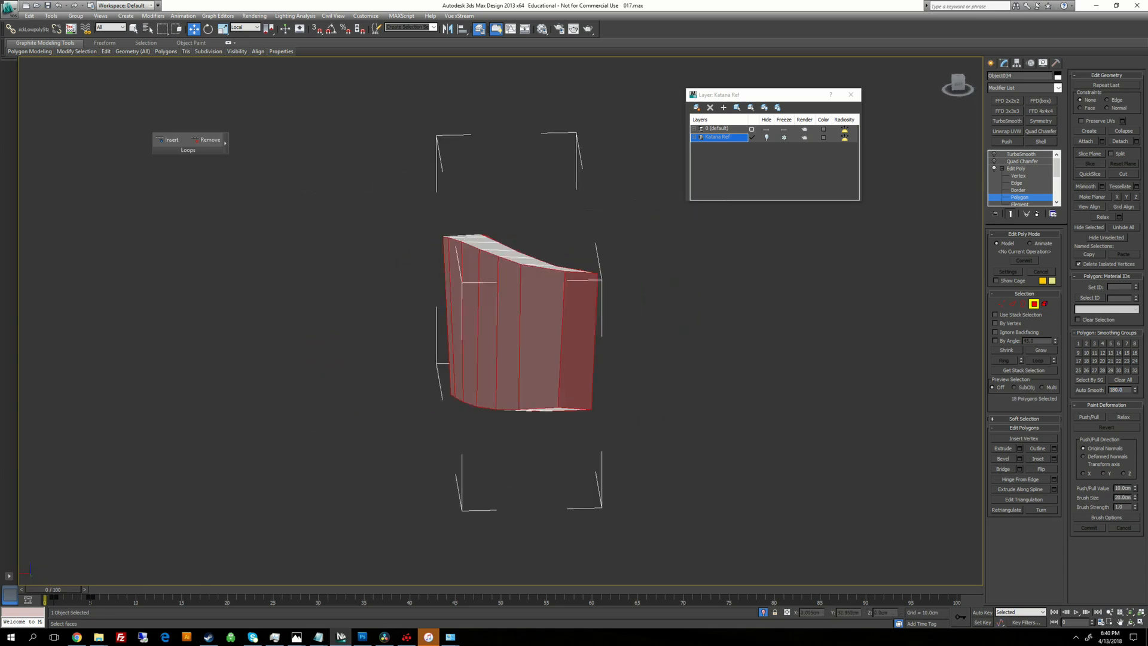
left_click(578, 341, "alt")
middle_click_drag(578, 341, 389, 322, "alt")
left_click(585, 353, "alt")
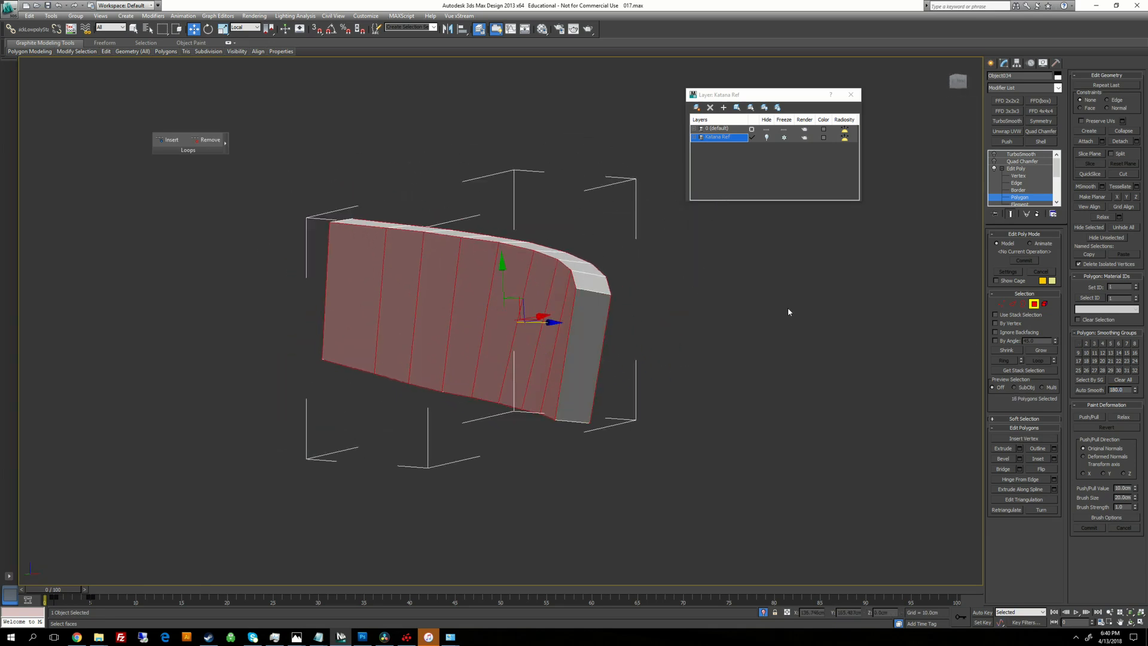
left_click(1099, 392)
Step: Select the inner band's rim polygon loop, remove both end caps from the selection, and auto-smooth the rim
middle_click_drag(735, 283, 705, 350, "alt")
left_click(558, 316)
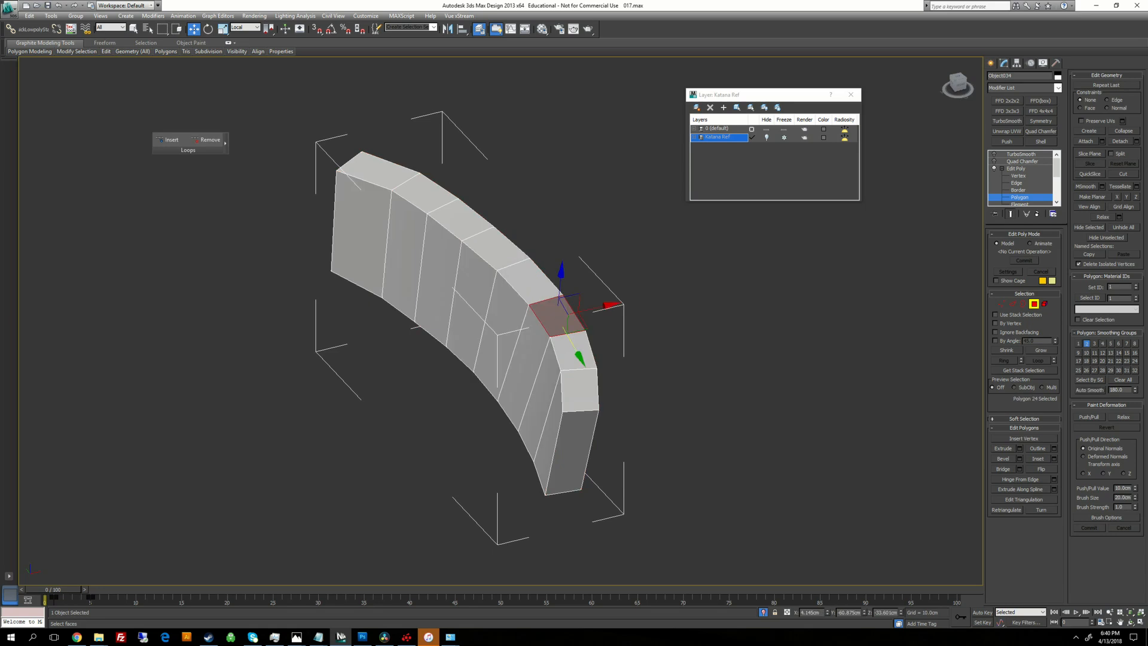
left_click(572, 349, "shift")
middle_click_drag(572, 383, 574, 353, "alt")
left_click(577, 404, "alt")
middle_click_drag(359, 371, 406, 329, "alt")
key("q")
left_click(432, 336, "alt")
left_click(1097, 392)
Step: Select both end-cap polygons of the inner band and auto-smooth them
left_click(502, 311)
left_click(771, 442, "ctrl")
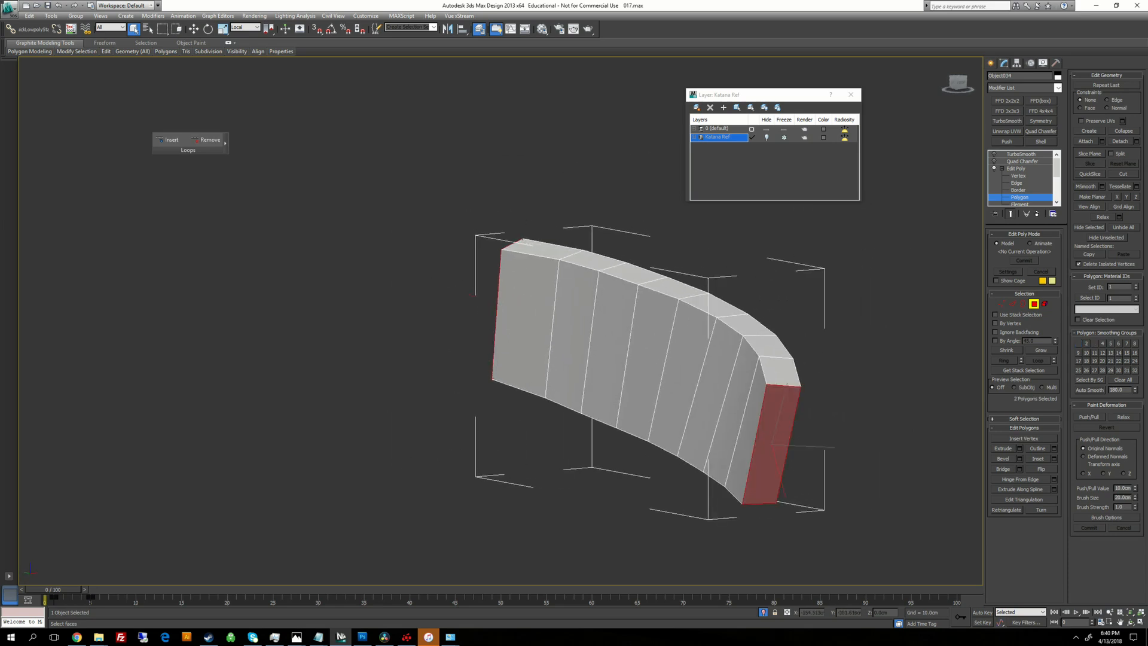
left_click(1094, 391)
middle_click_drag(873, 330, 856, 317, "alt")
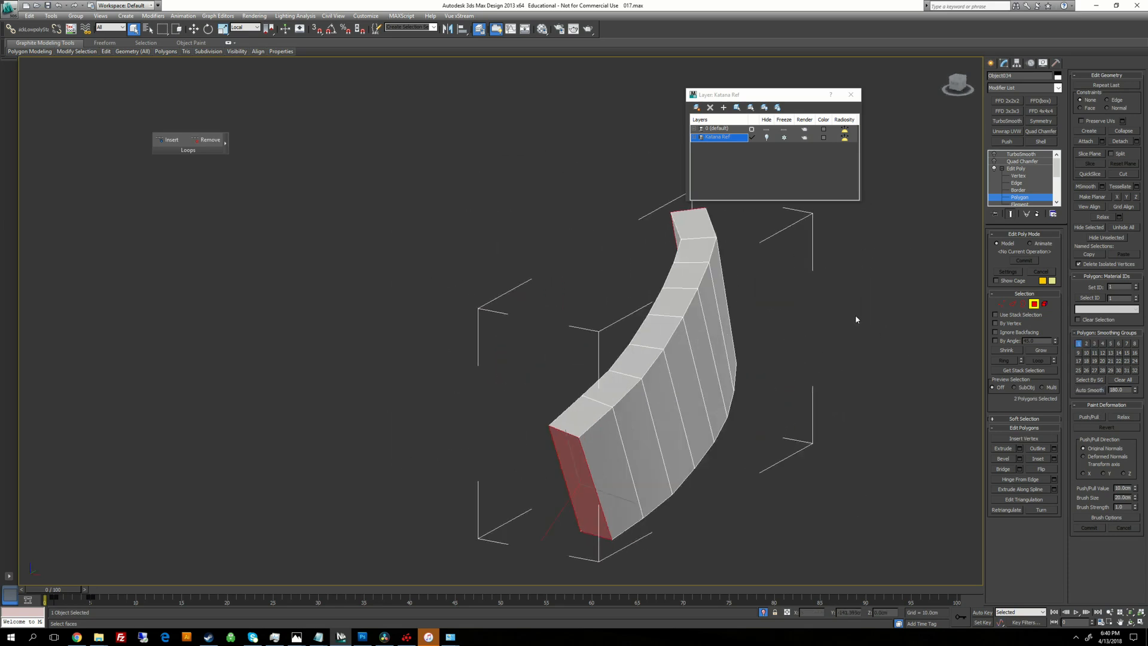
Step: Switch the inner band's Quad Chamfer and TurboSmooth back on and end isolation to show the full knot
left_click(994, 161)
left_click(994, 154)
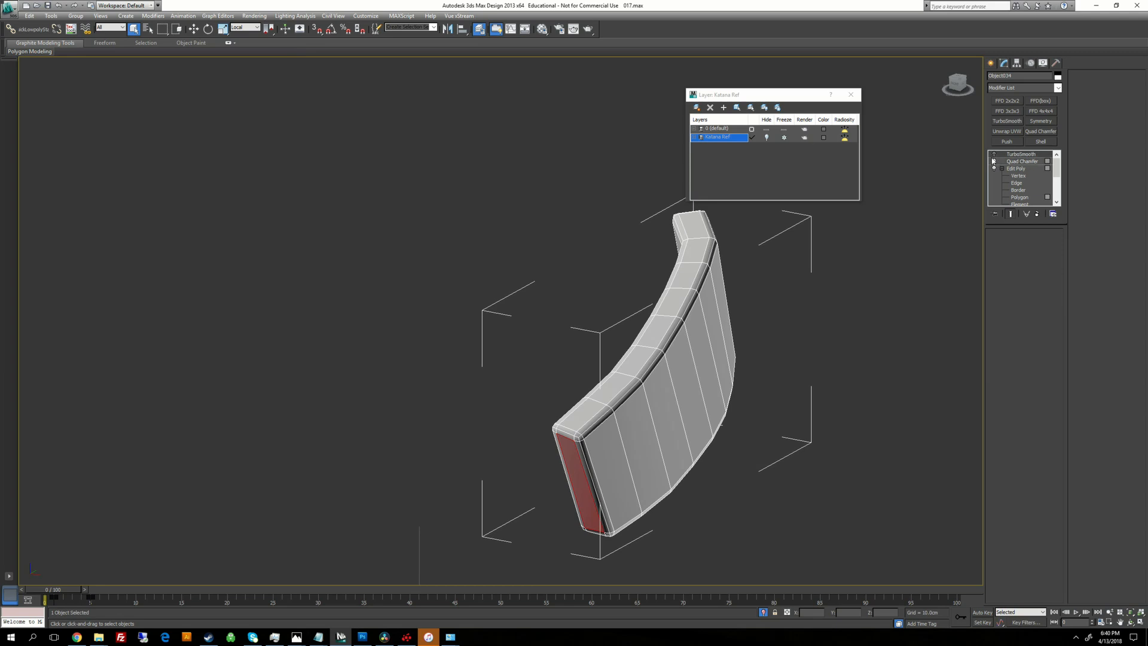
middle_click_drag(915, 251, 845, 272, "alt")
right_click(844, 272)
left_click(873, 202)
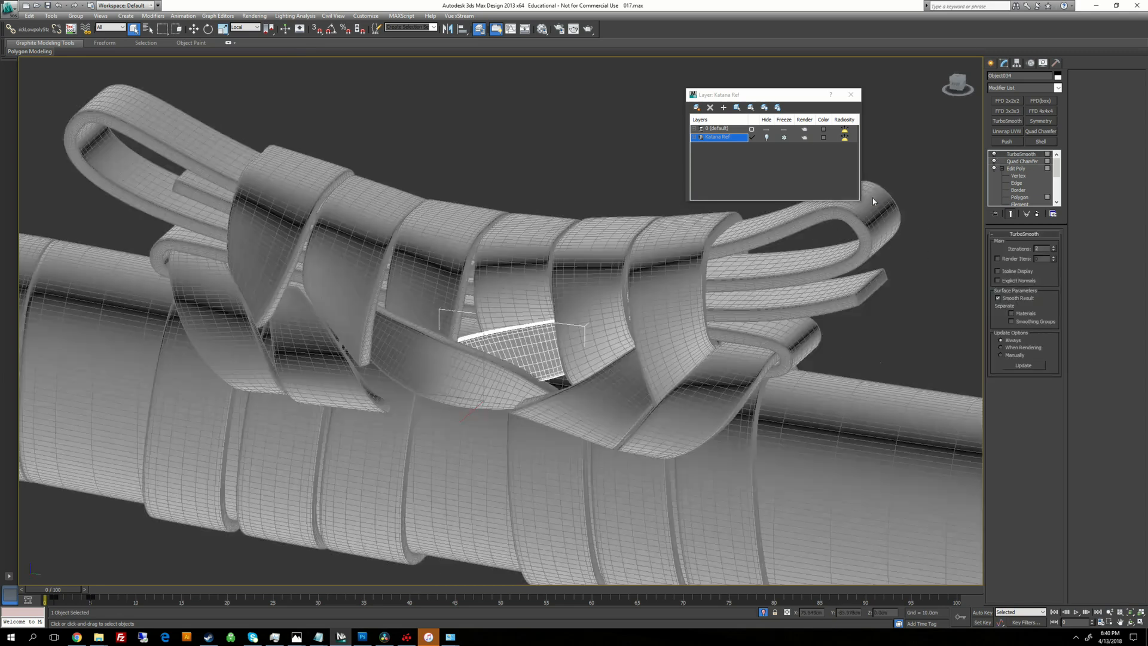
Step: Turn off edged faces, examine the smoothed knot's shading from several angles, and select the short lower band crossing its left side
scroll(586, 347, "down", 6)
middle_click_drag(574, 353, 803, 307, "alt")
left_click(627, 328)
scroll(627, 328, "up", 3)
key("F4")
middle_click_drag(803, 306, 187, 396, "alt")
scroll(430, 329, "up", 3)
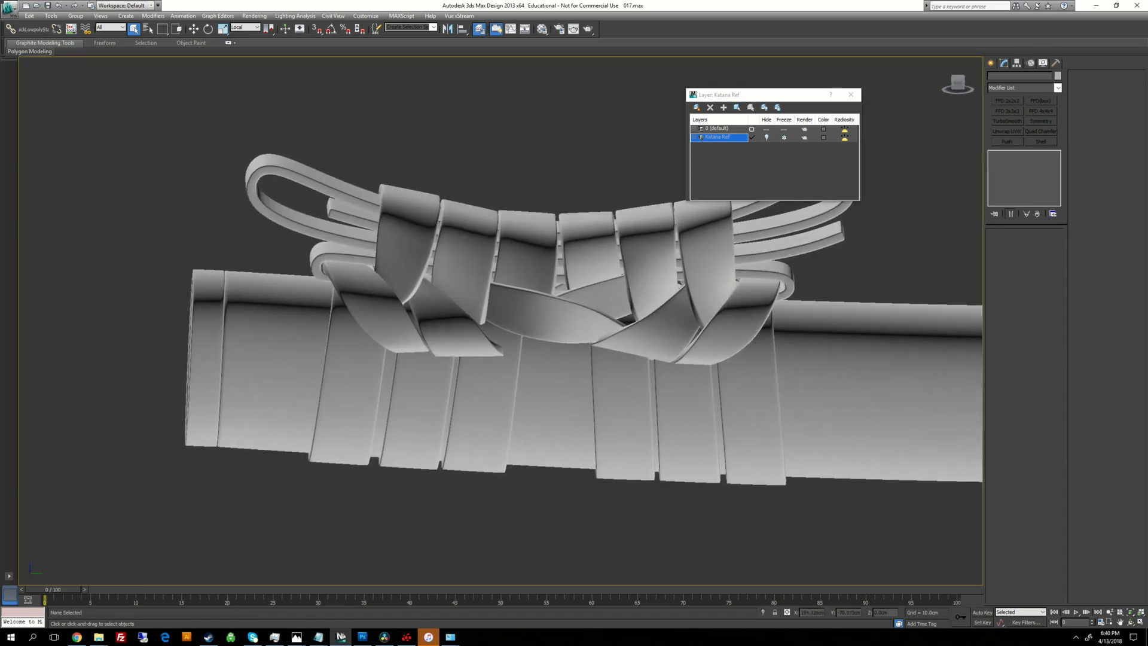
left_click(458, 336)
middle_click_drag(458, 336, 437, 326, "alt")
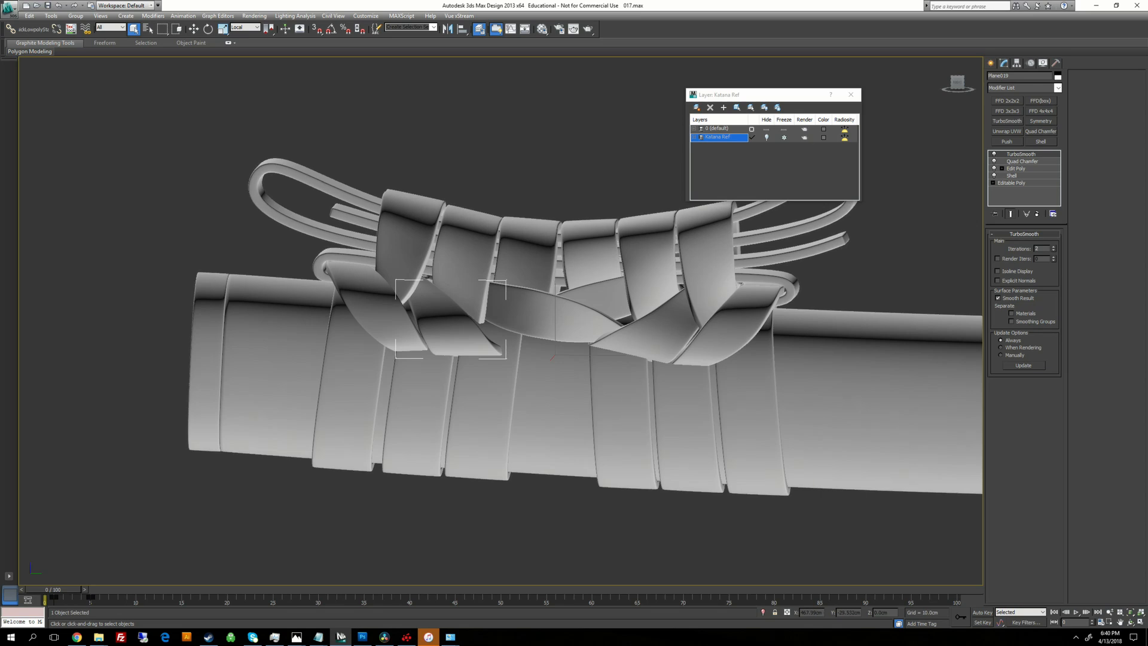
Step: Examine the smoothed scabbard knot and its overlapping bands from the front and from both oblique sides
mouse_move(436, 326)
middle_mouse_down("alt")
mouse_move(438, 314)
mouse_move(411, 340)
mouse_move(434, 320)
middle_mouse_up("alt")
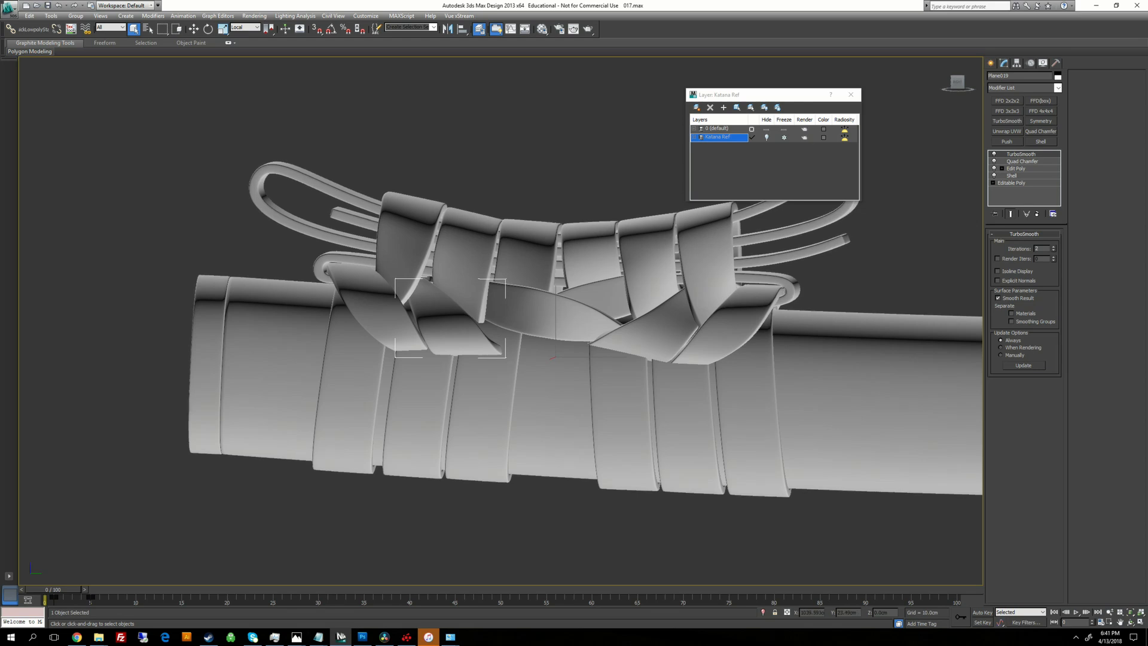
middle_click_drag(434, 320, 413, 337, "alt")
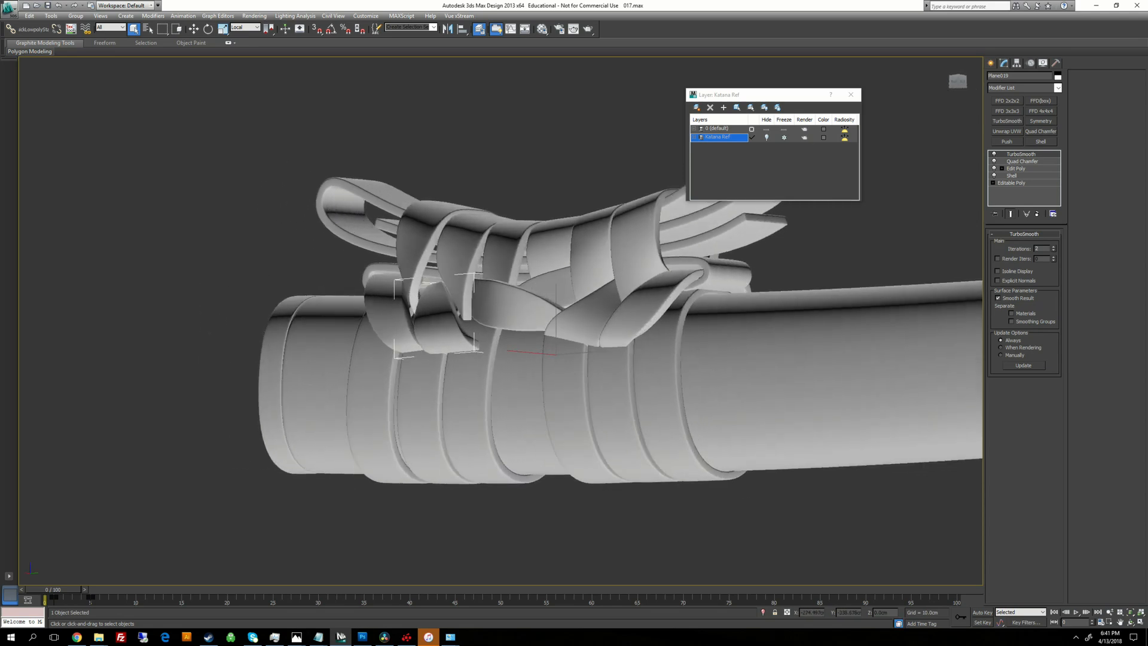
middle_click_drag(414, 337, 405, 340, "alt")
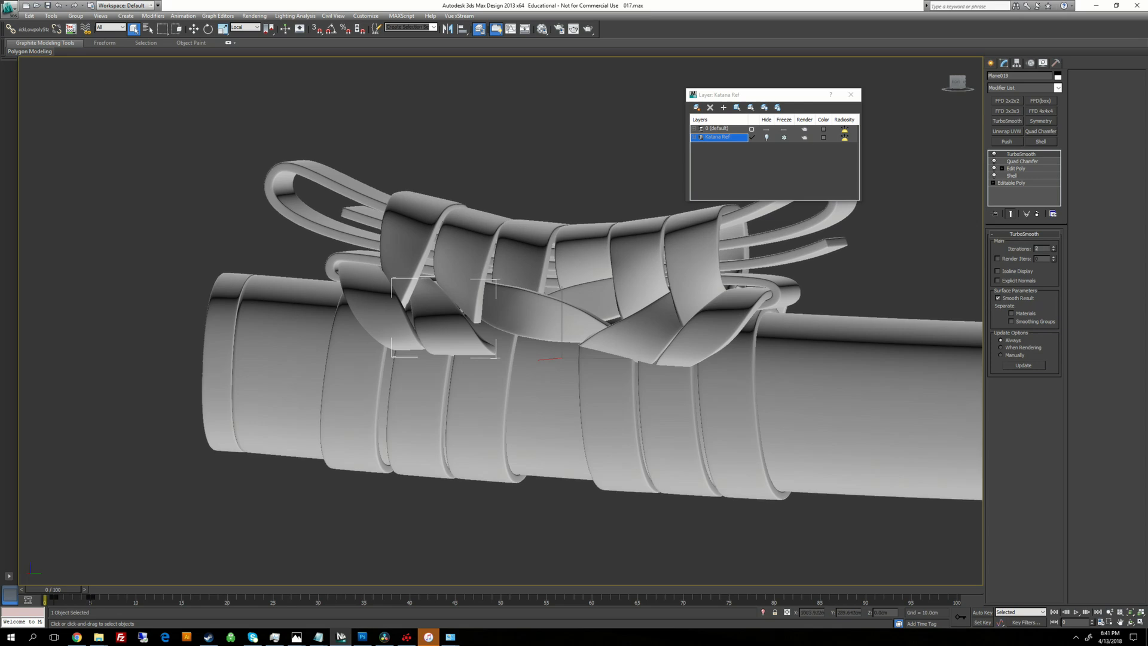
middle_click_drag(405, 339, 537, 322, "alt")
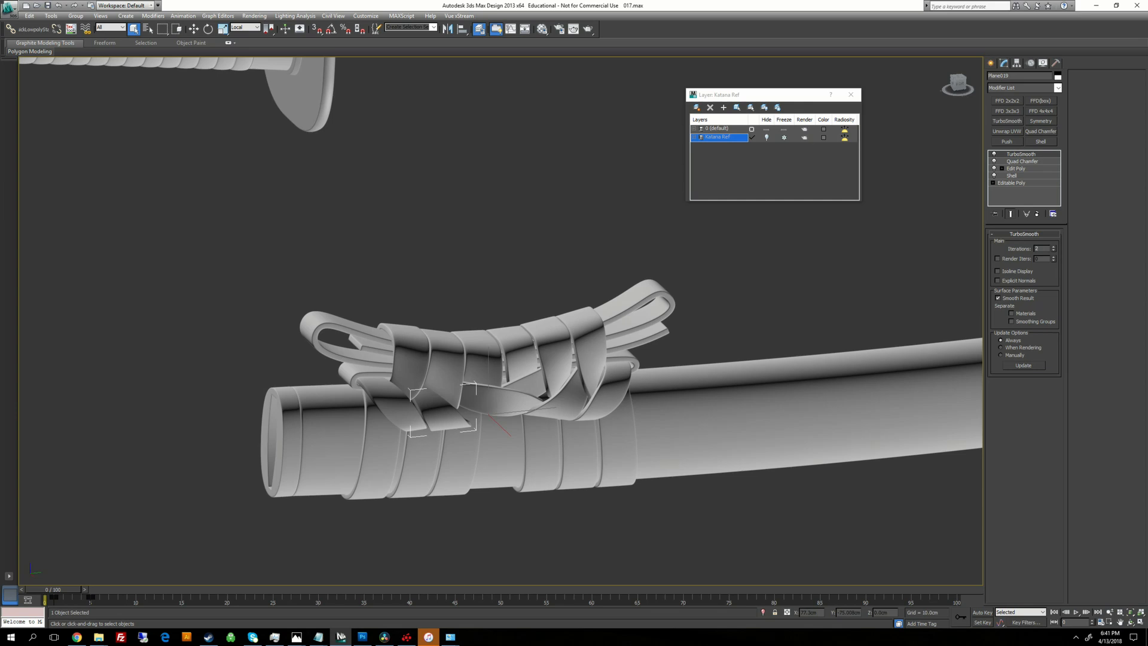
Step: Review the whole katana model, checking the wrapped handle, guard and blade together with the full scabbard and its knot
scroll(557, 329, "down", 5)
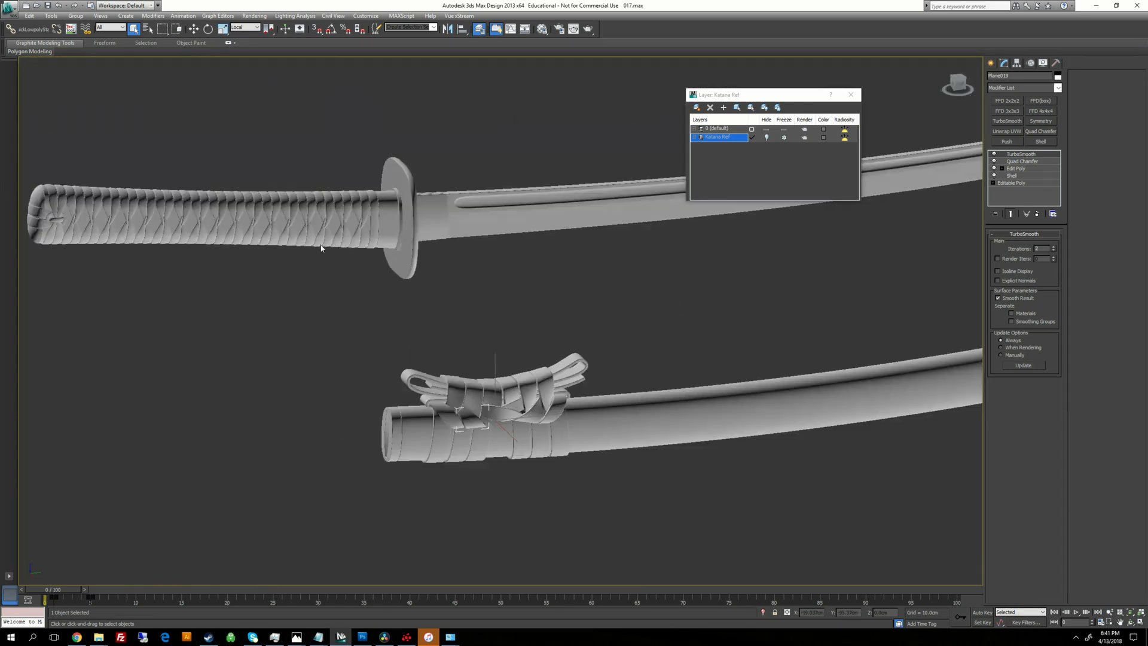
middle_click_drag(321, 248, 435, 261)
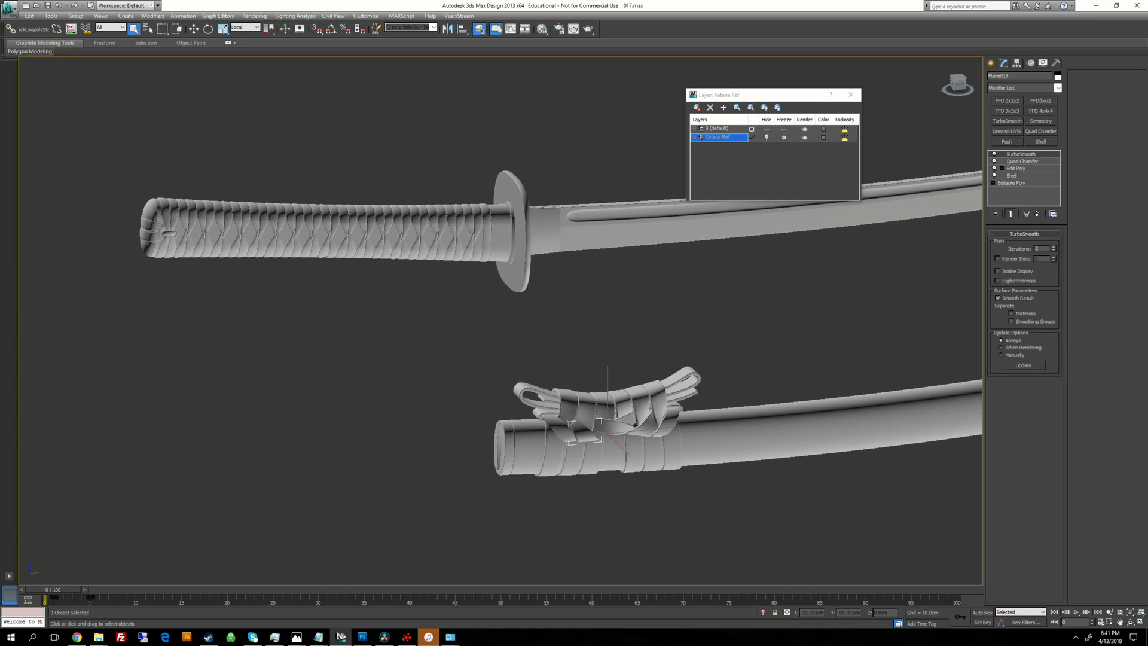
middle_click_drag(501, 320, 426, 326)
middle_click_drag(804, 323, 597, 367)
scroll(540, 321, "down", 2)
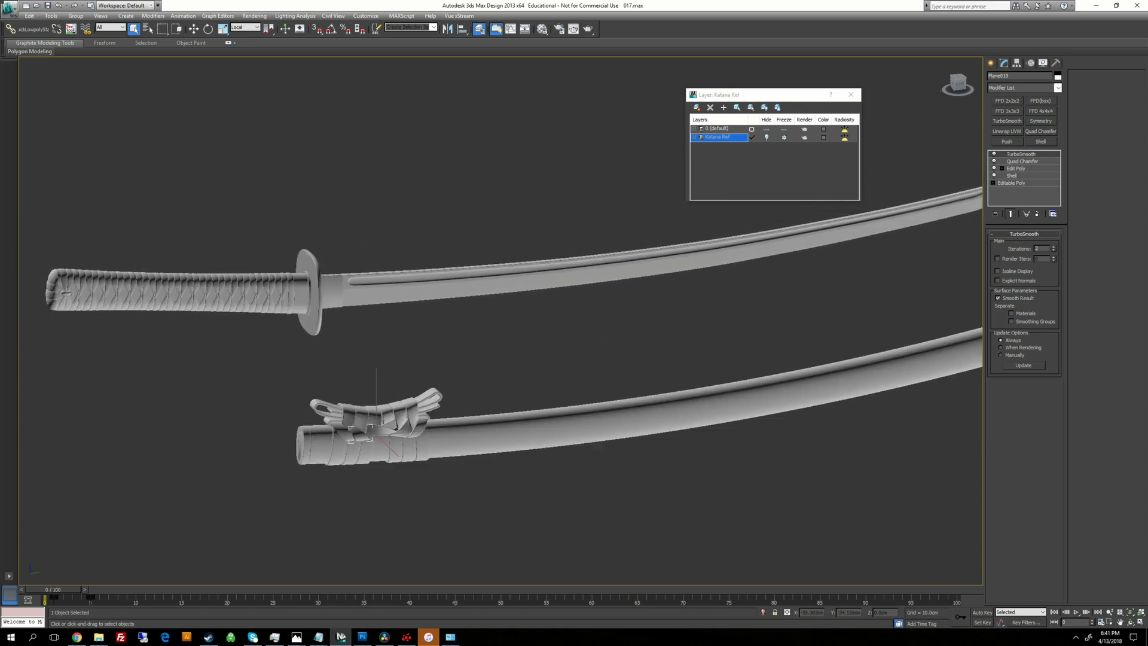
middle_click_drag(327, 347, 508, 372)
scroll(501, 321, "up", 4)
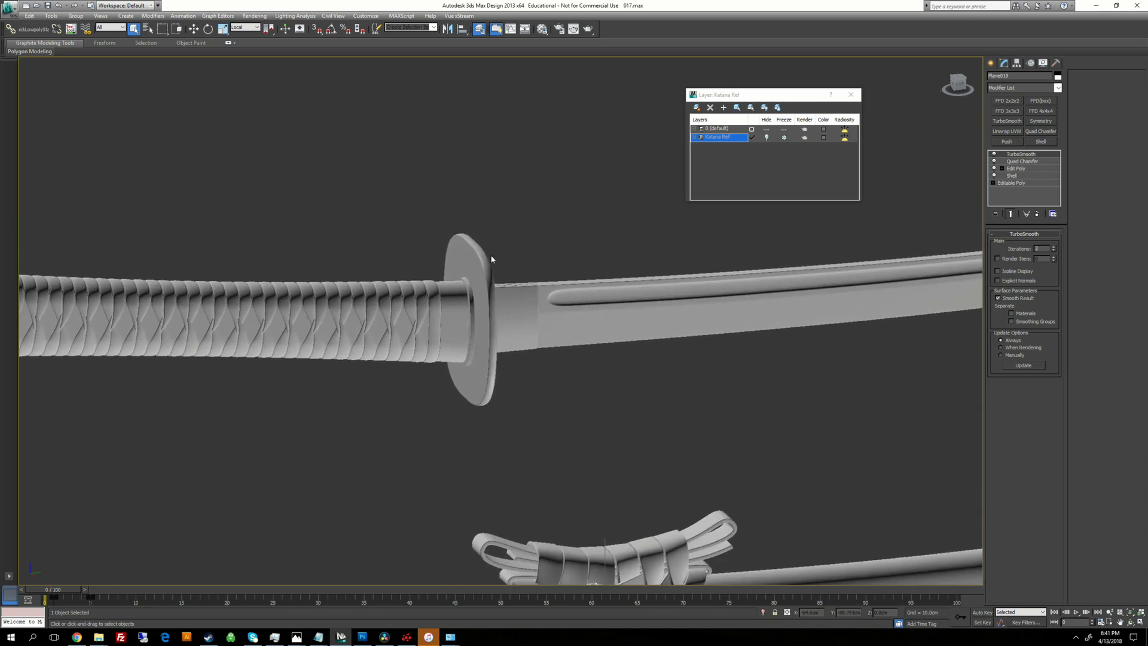
scroll(638, 390, "down", 4)
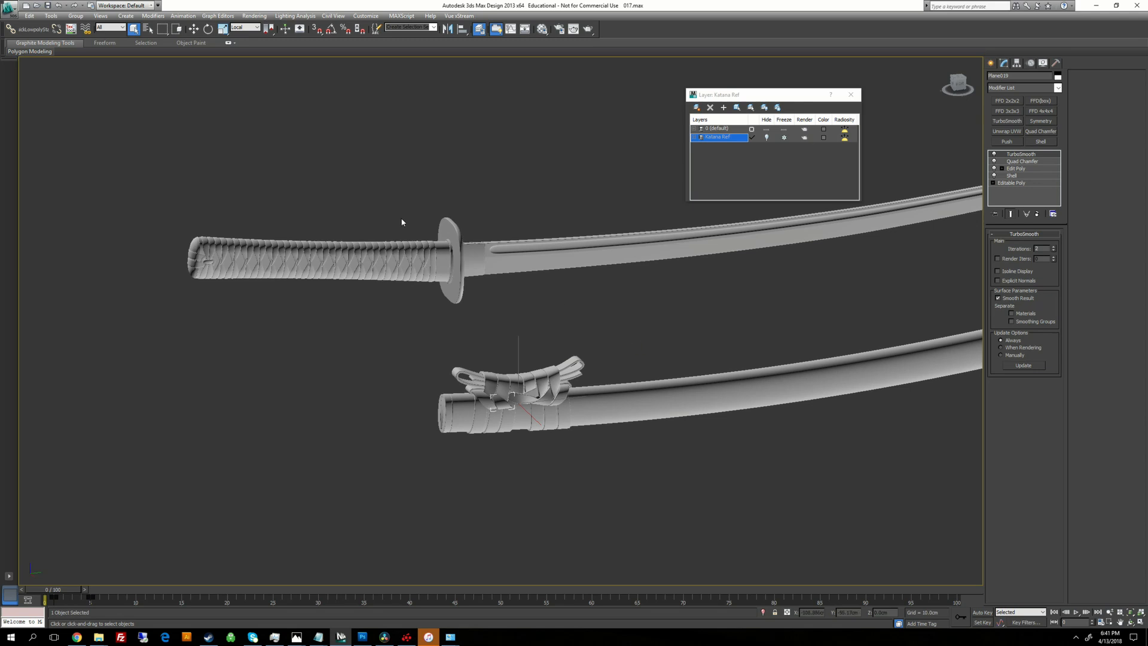
middle_click_drag(527, 333, 459, 357)
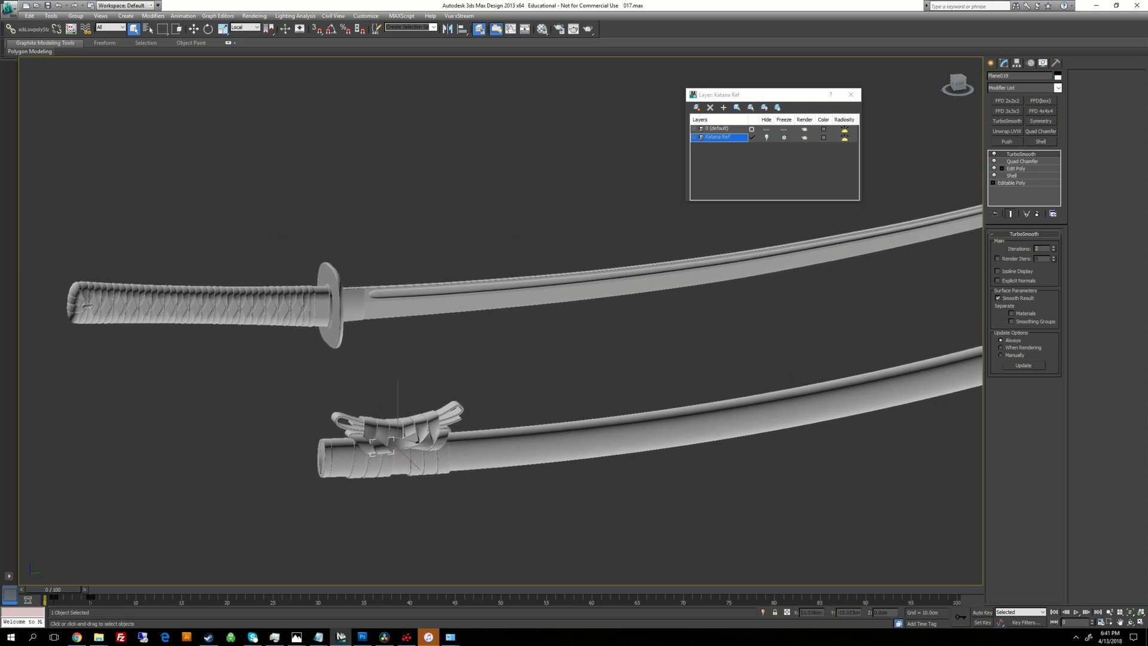
middle_click_drag(540, 397, 515, 358)
scroll(520, 341, "down", 2)
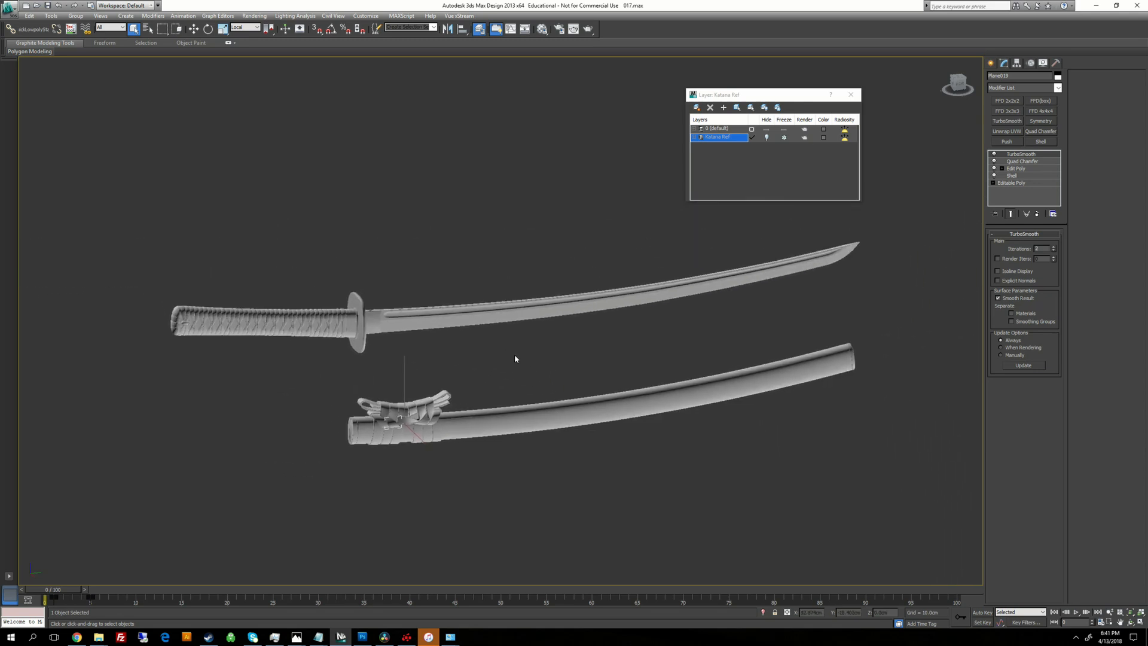